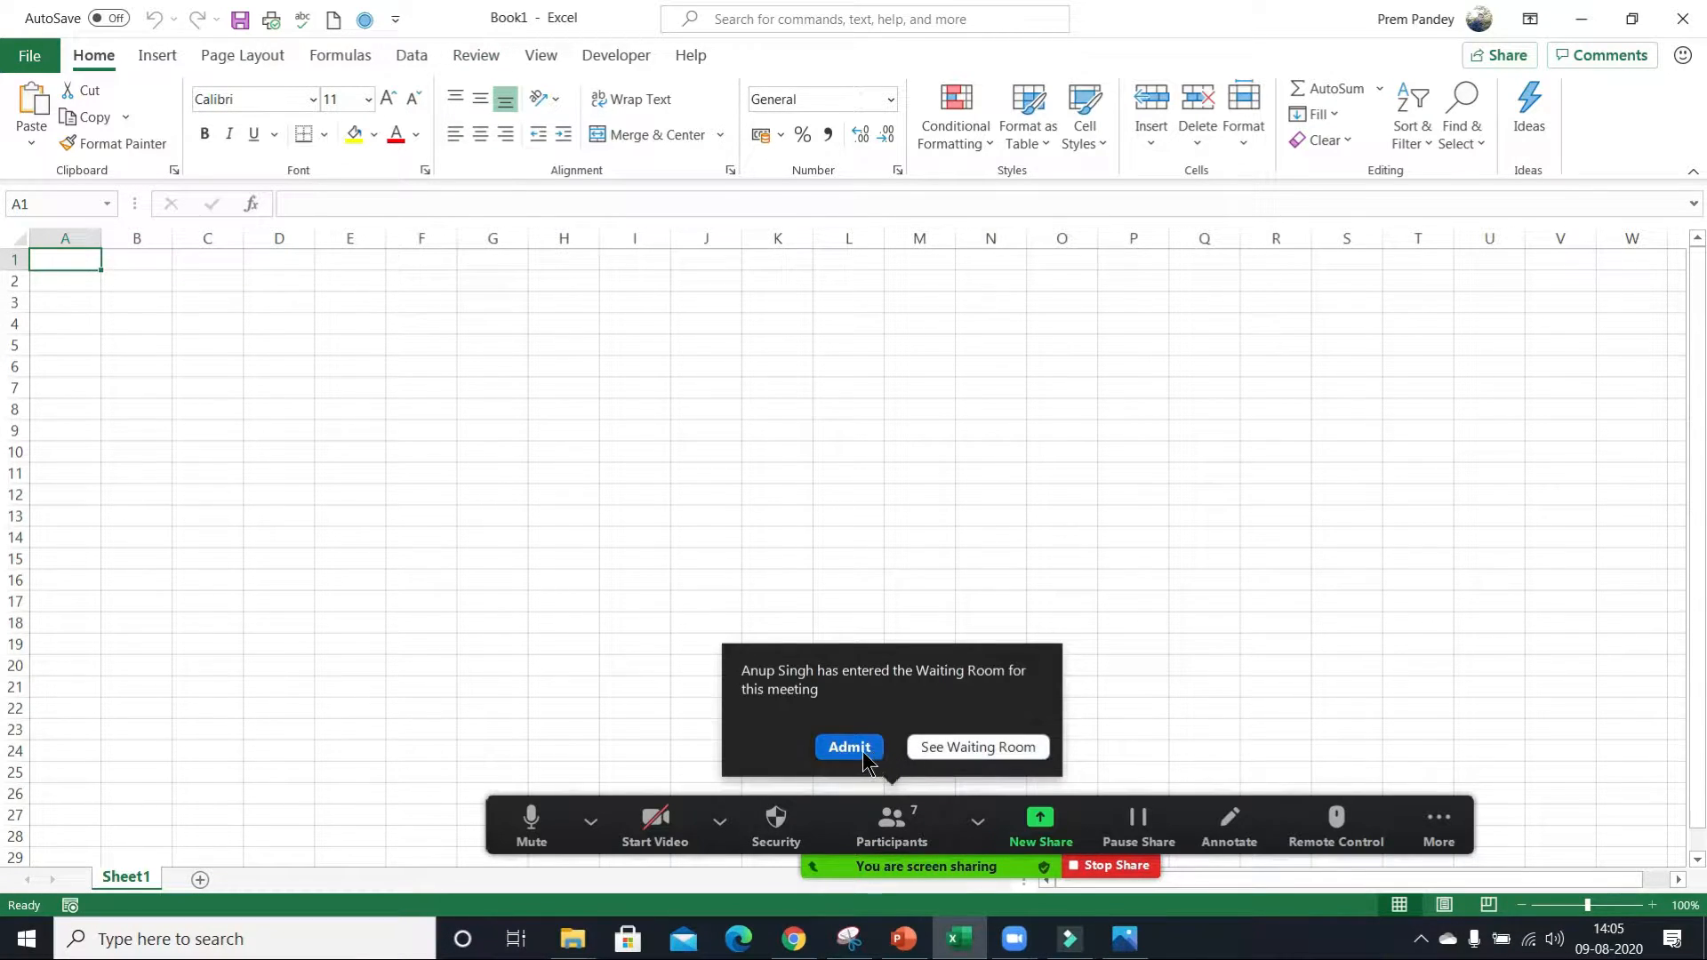
Admit the attendee from the Zoom waiting room and look through the list of meeting participants.
{"action": "left_click", "coordinate": [861, 752]}
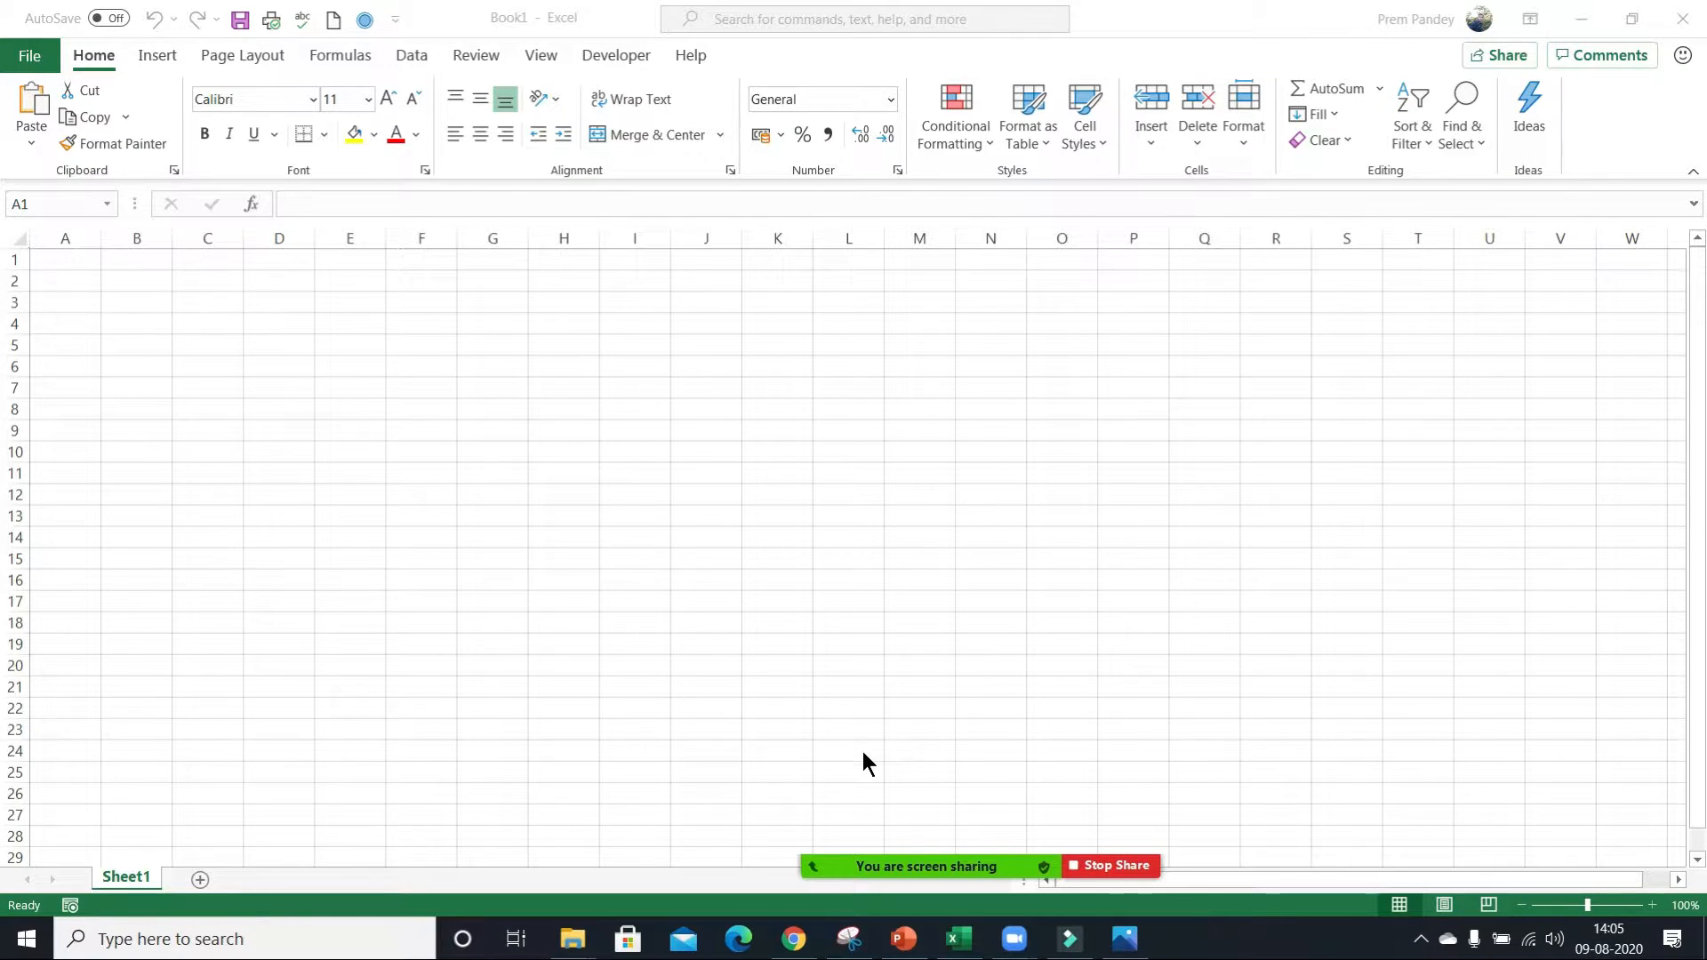
{"action": "key", "text": "alt+u"}
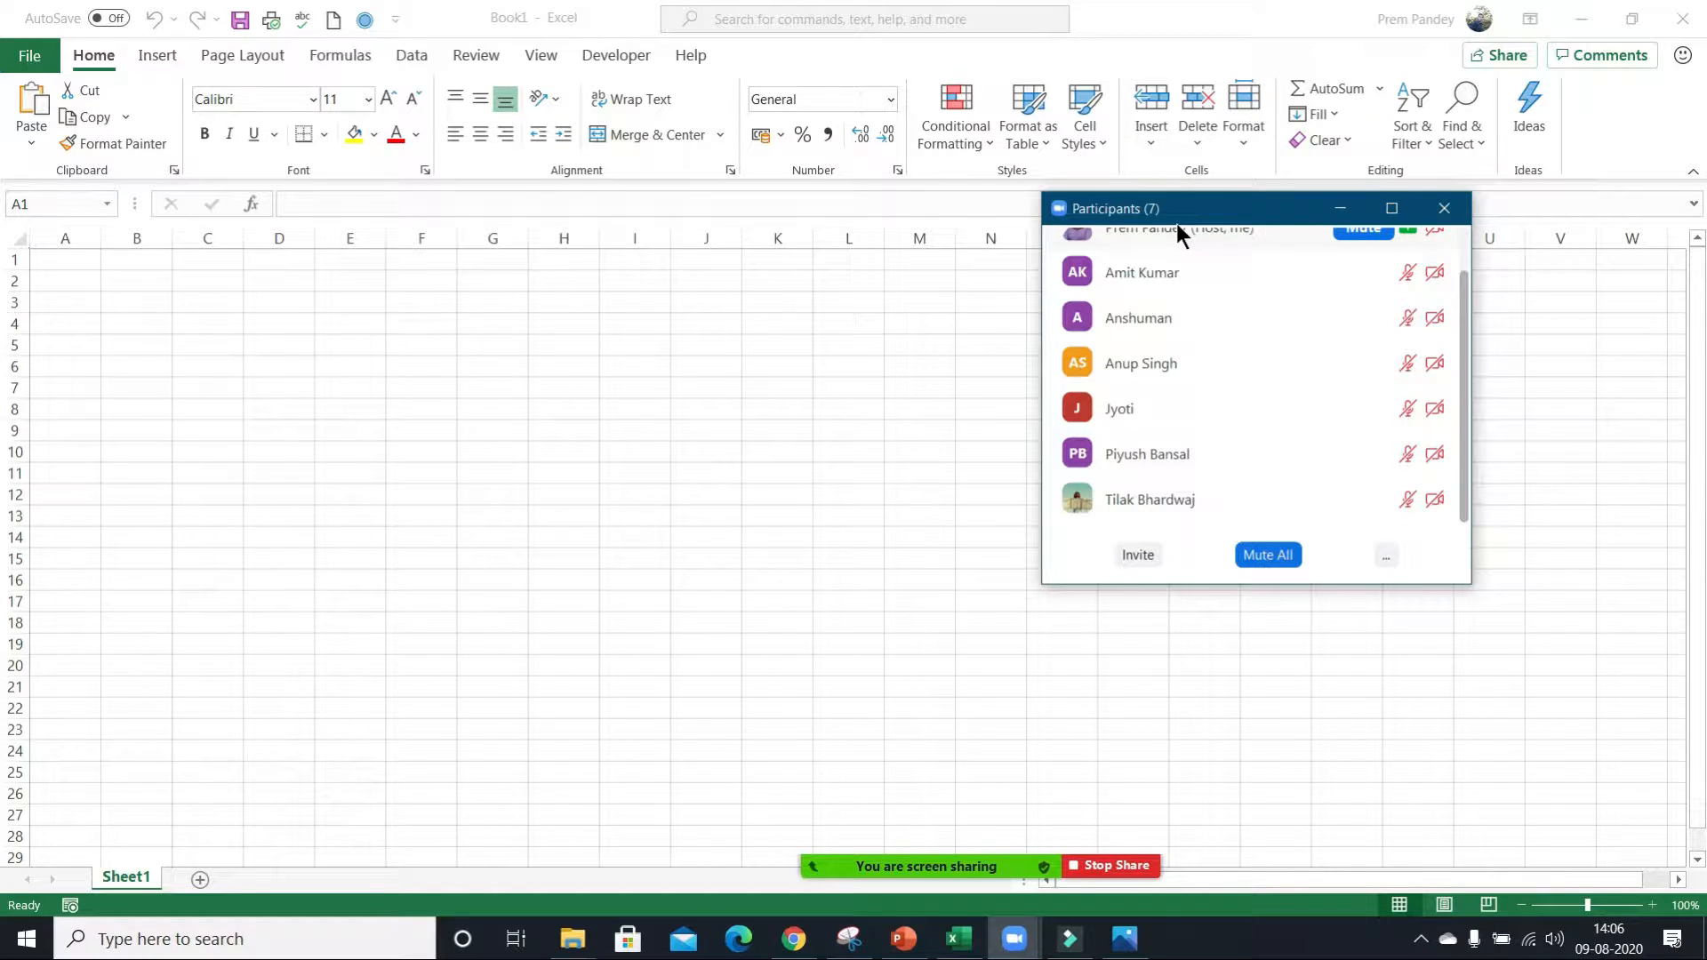
{"action": "mouse_move", "coordinate": [1200, 306]}
{"action": "scroll", "coordinate": [1201, 306], "scroll_direction": "up", "scroll_amount": 1}
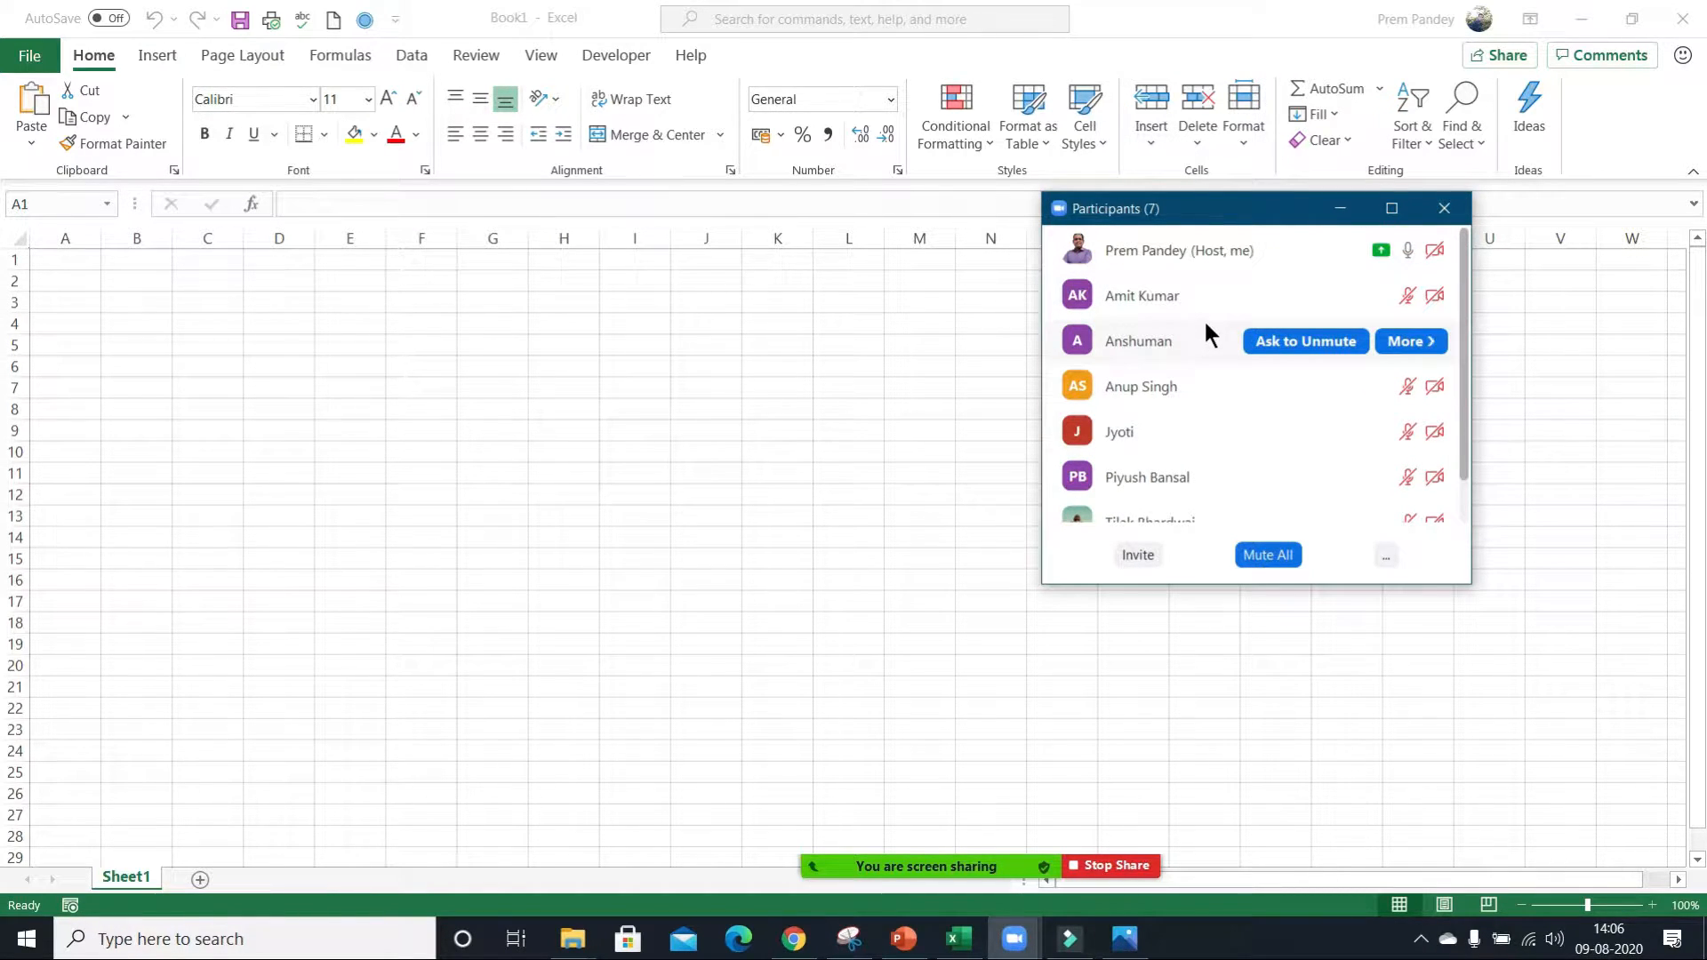
{"action": "scroll", "coordinate": [1206, 323], "scroll_direction": "down", "scroll_amount": 1}
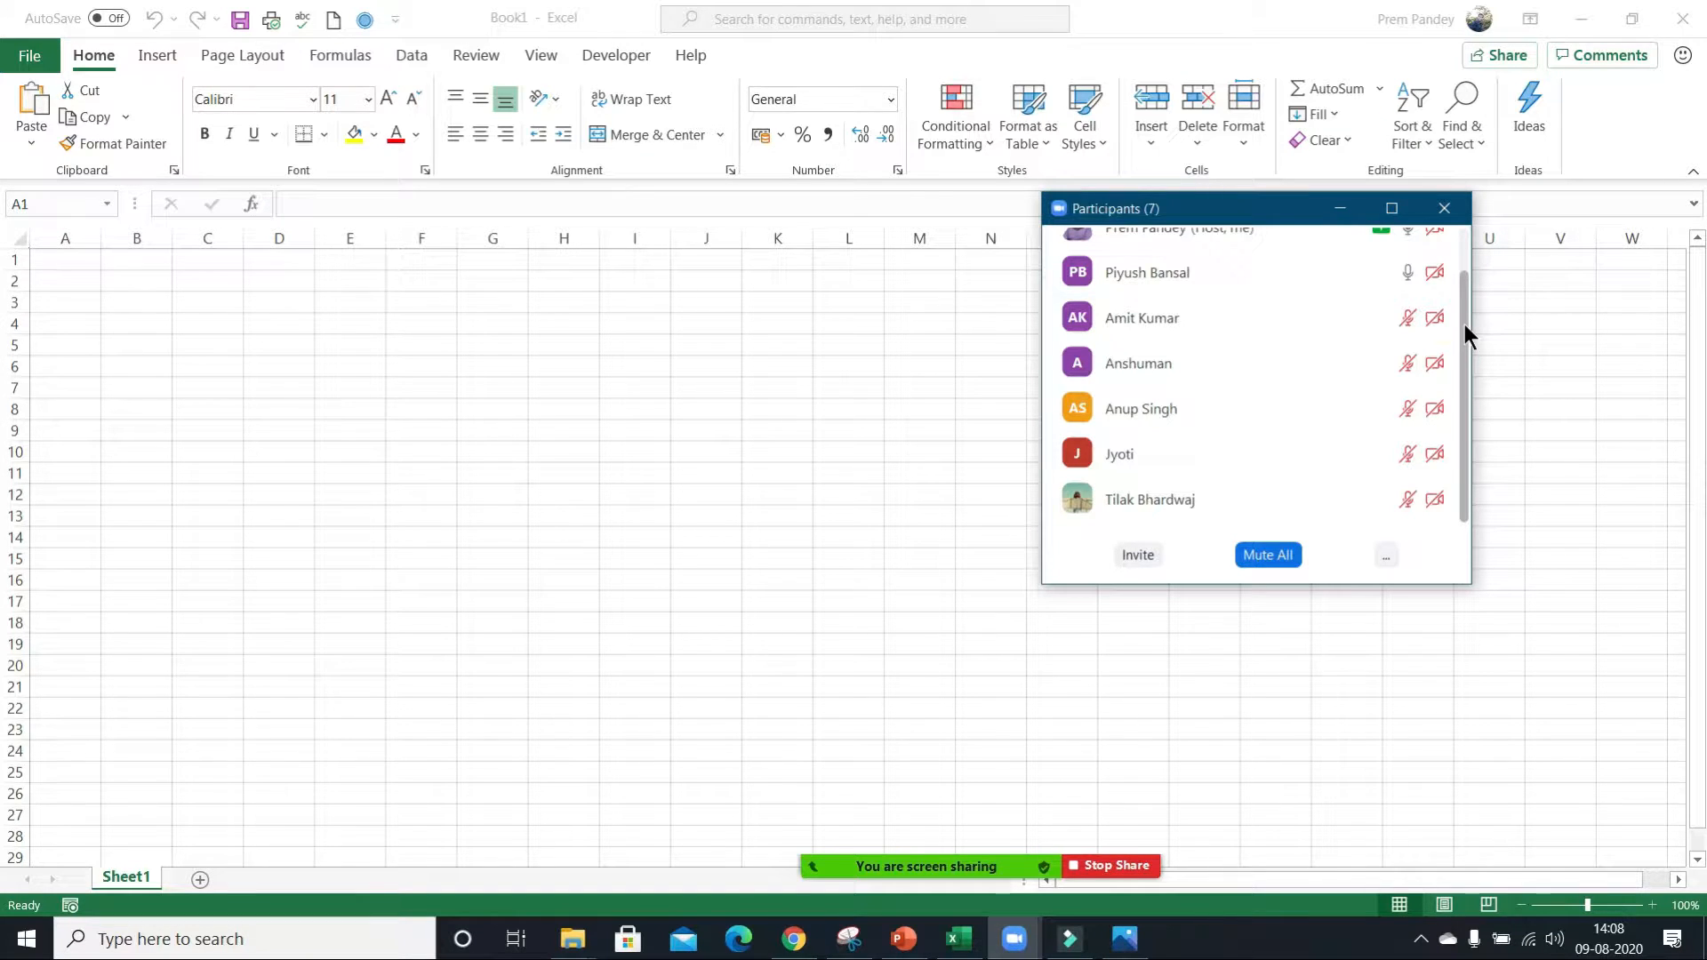
{"action": "scroll", "coordinate": [1299, 402], "scroll_direction": "up", "scroll_amount": 1}
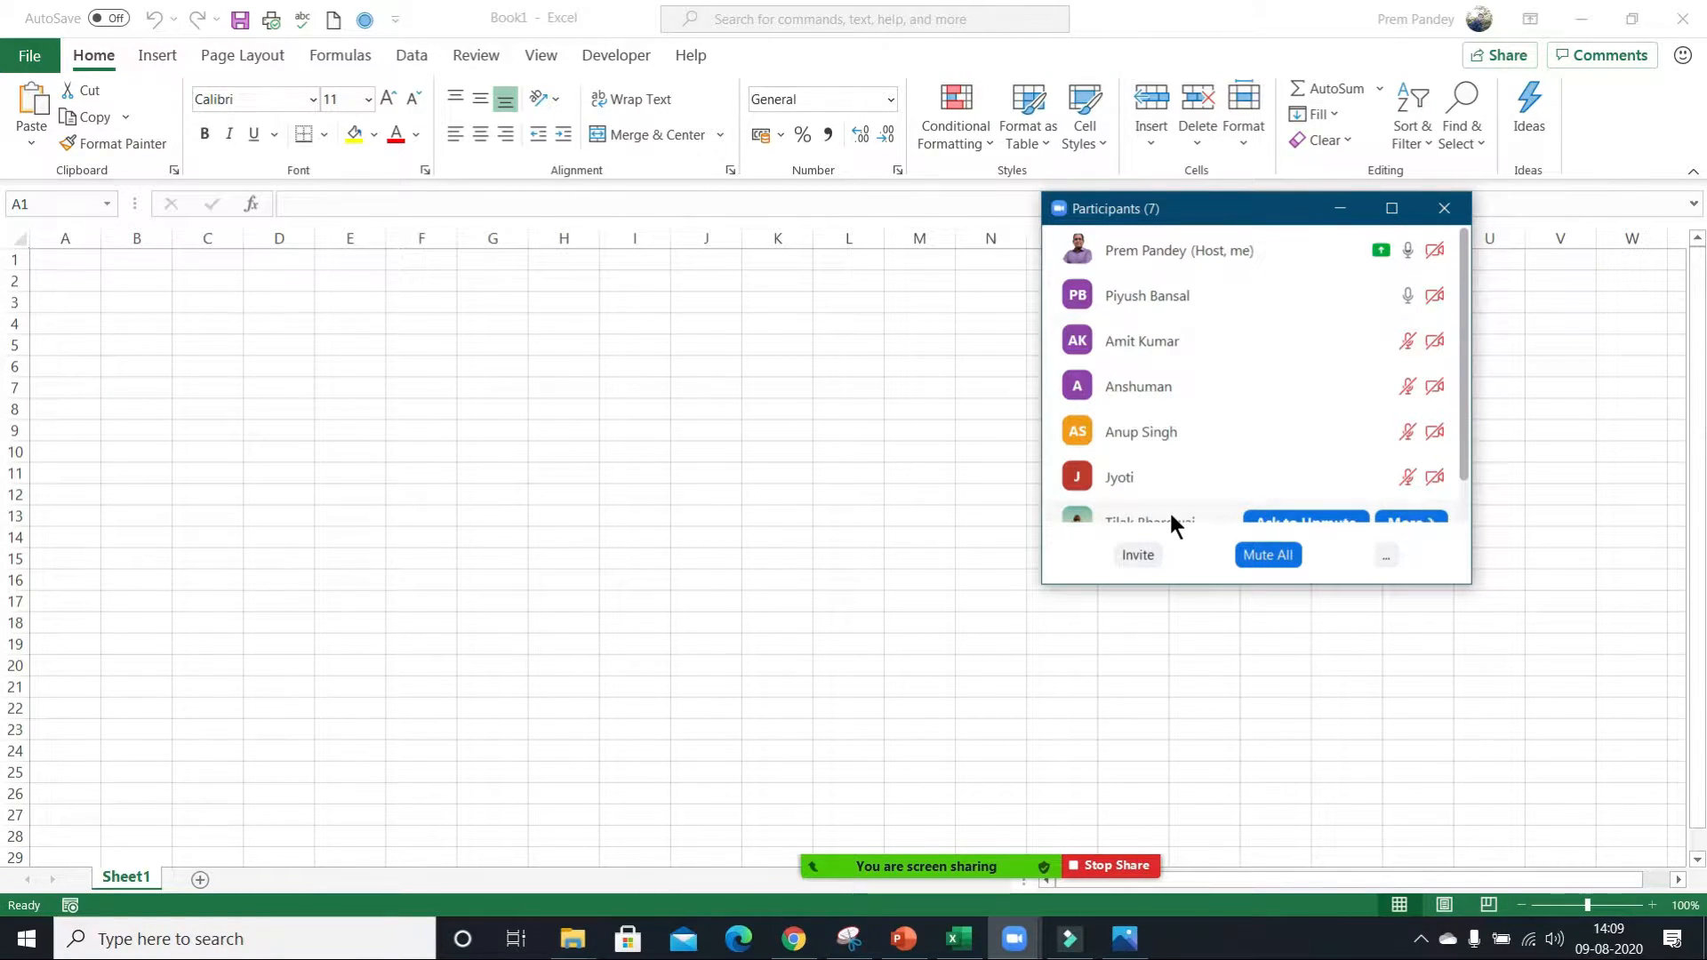
{"action": "scroll", "coordinate": [1188, 411], "scroll_direction": "down", "scroll_amount": 1}
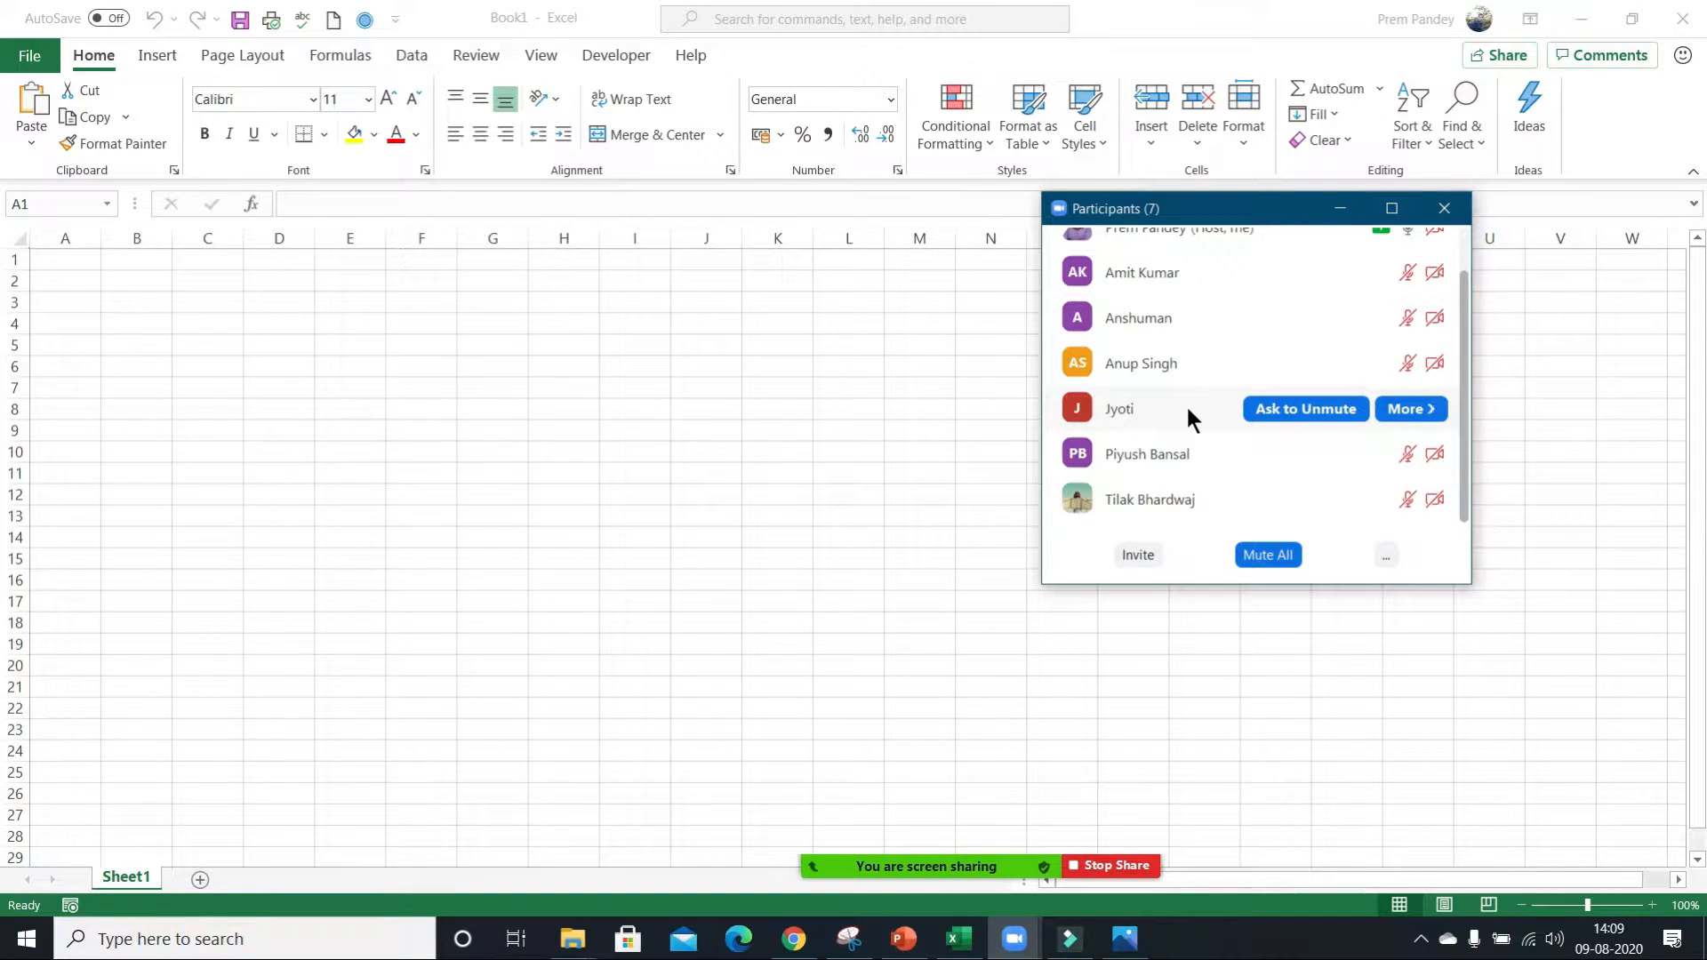
{"action": "scroll", "coordinate": [1186, 404], "scroll_direction": "up", "scroll_amount": 1}
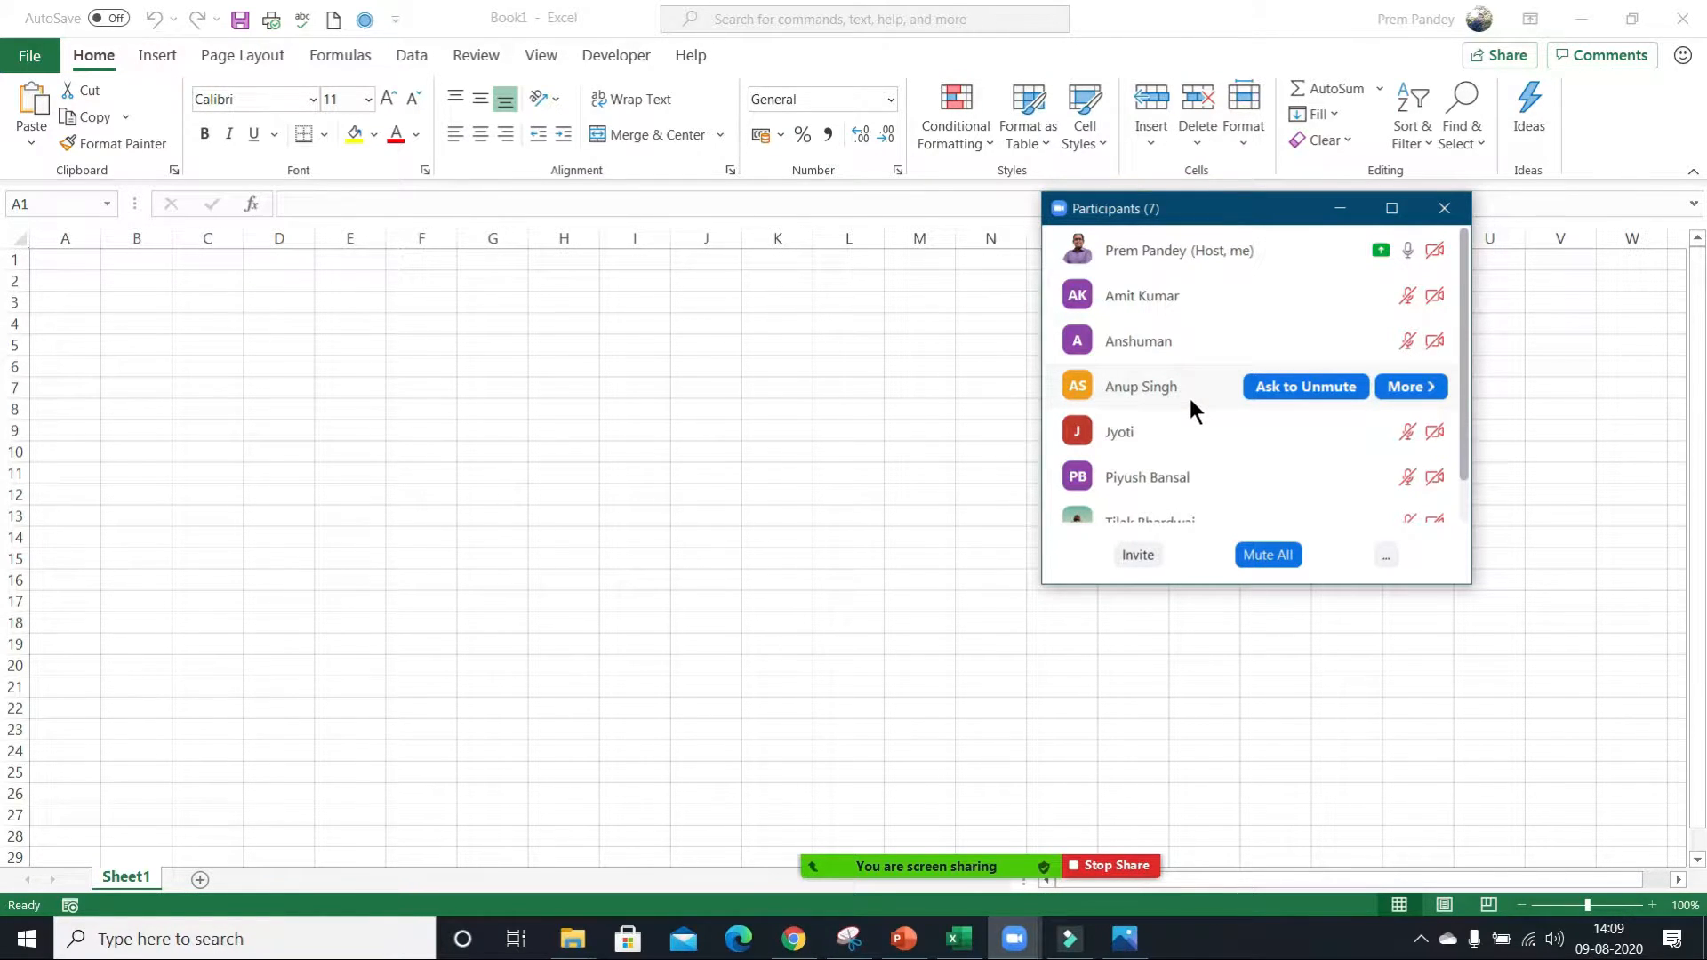
Admit the two waiting attendees to the meeting one after the other and minimize the participants window.
{"action": "mouse_move", "coordinate": [1206, 259]}
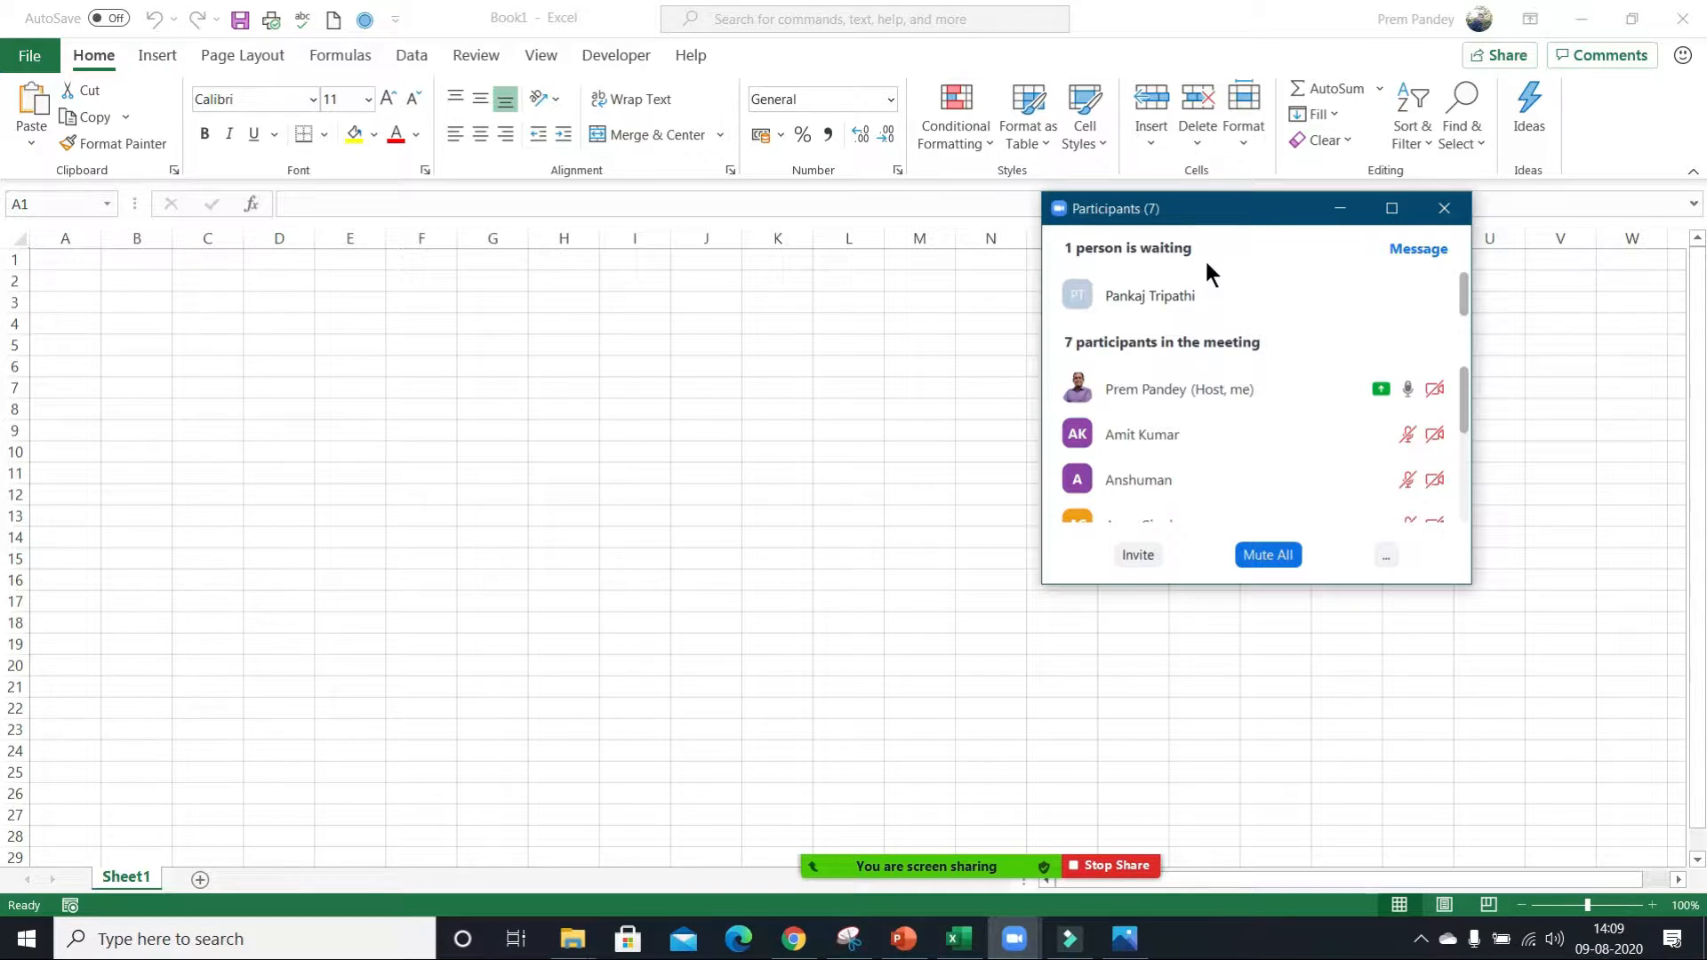
{"action": "mouse_move", "coordinate": [1231, 293]}
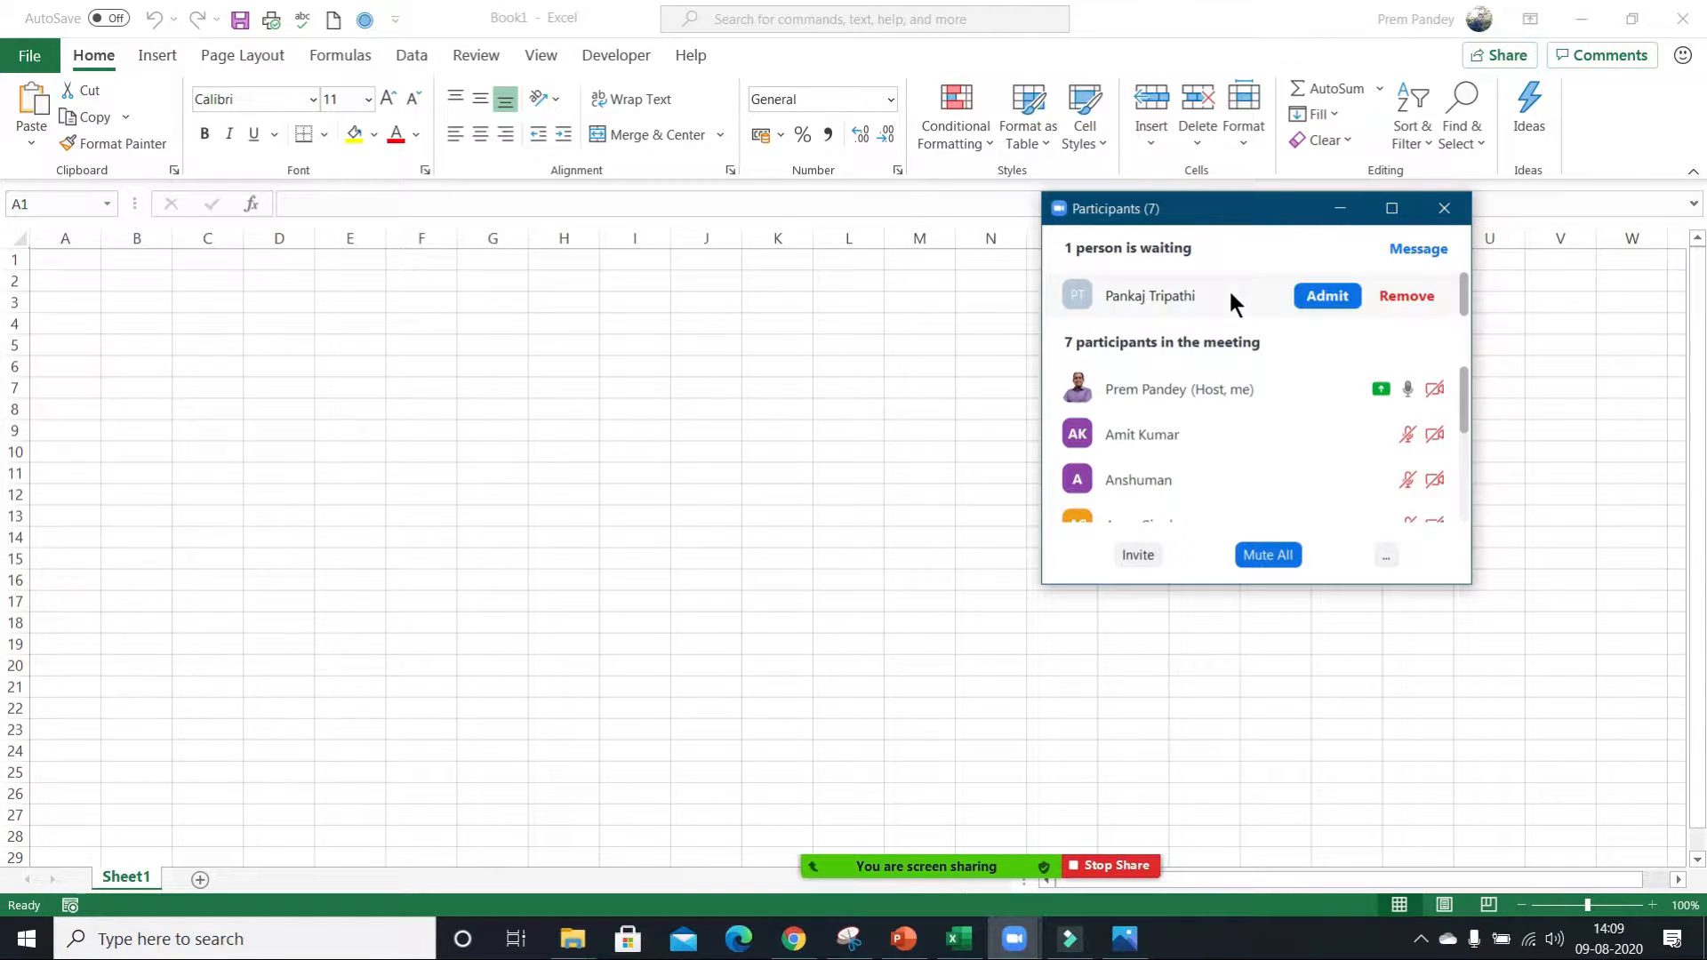
{"action": "left_click", "coordinate": [1307, 296]}
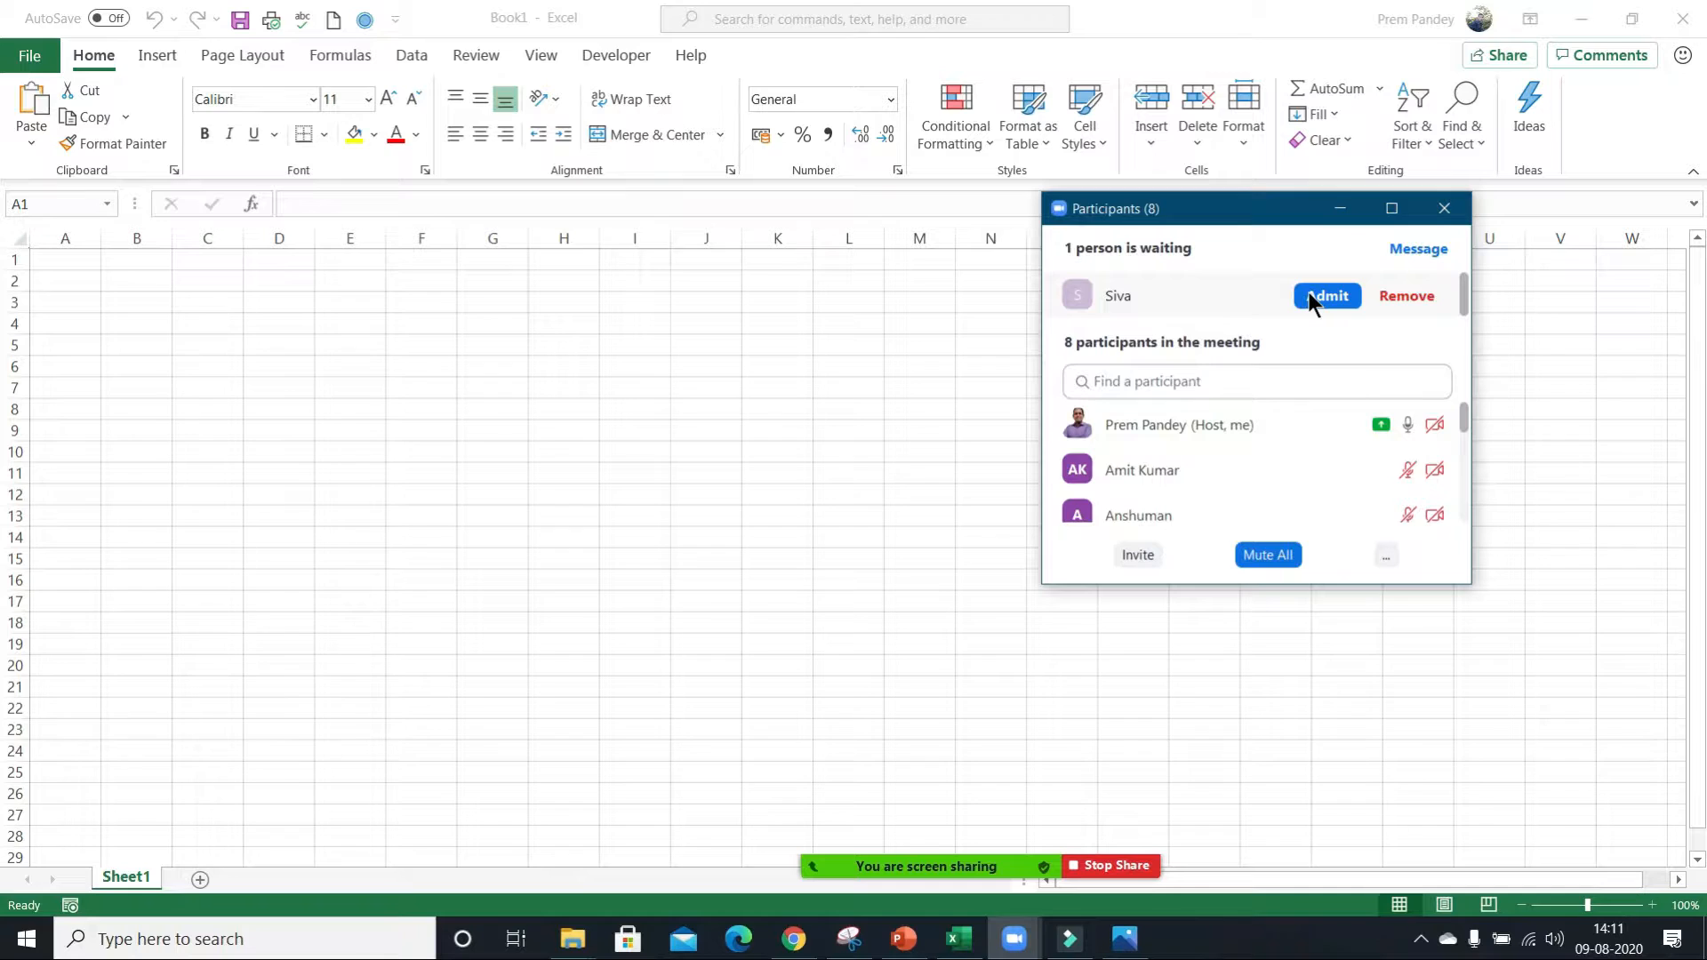
{"action": "left_click", "coordinate": [1309, 293]}
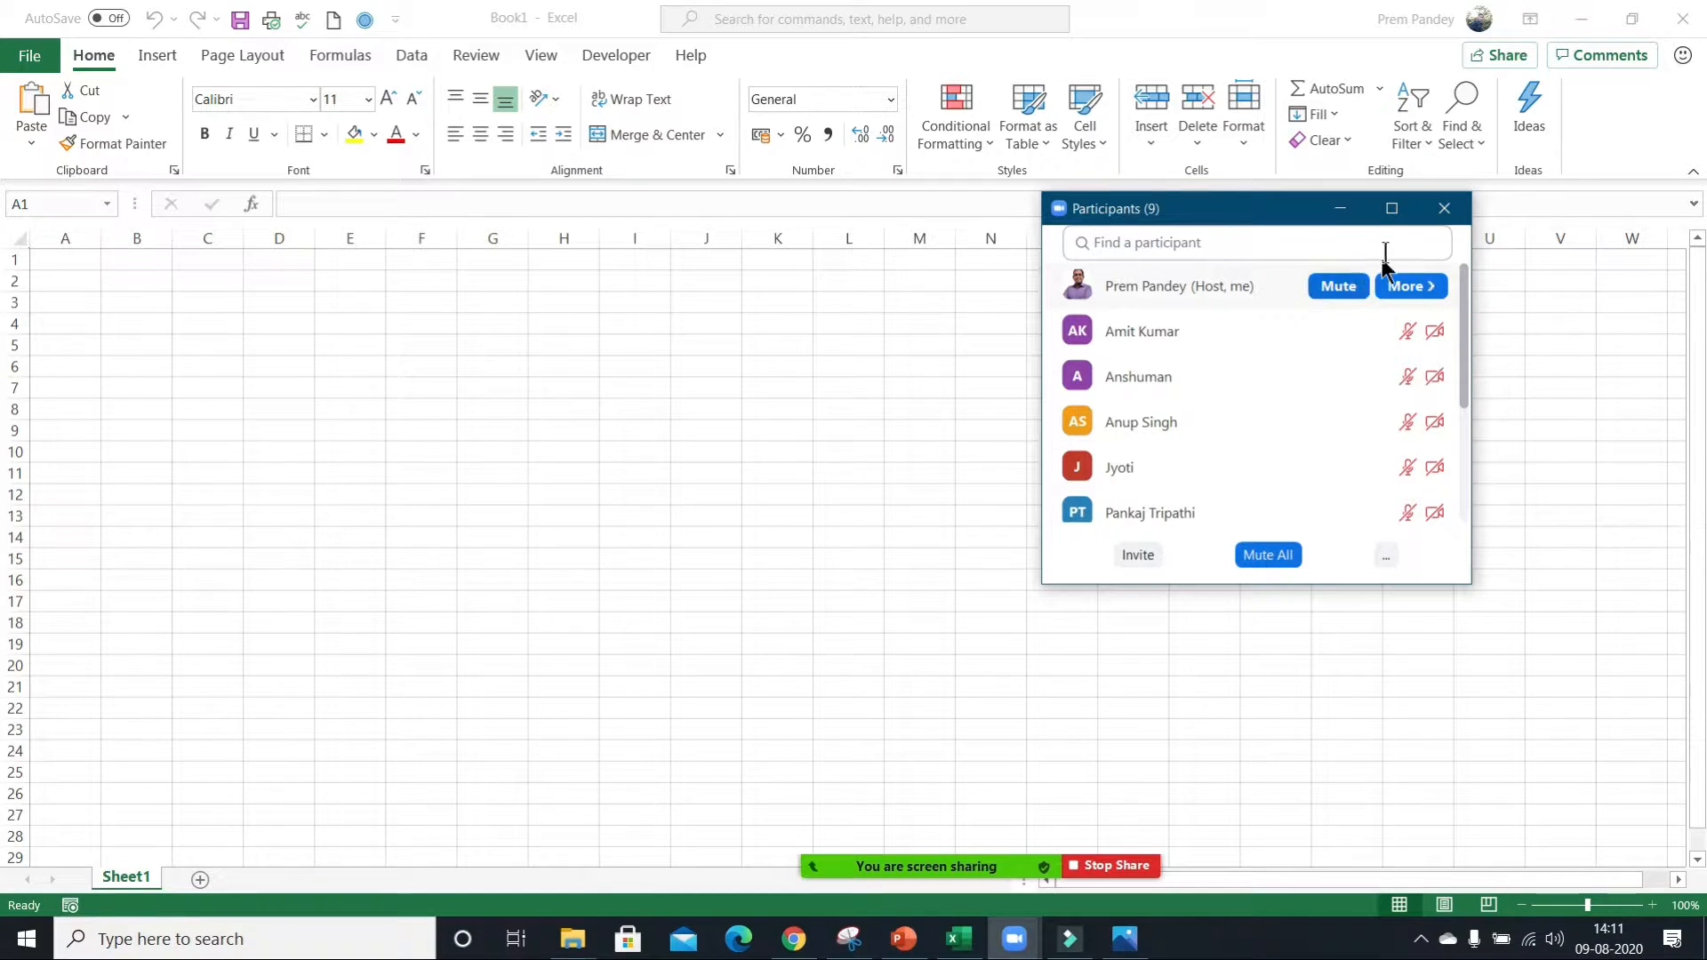
{"action": "left_click", "coordinate": [1341, 210]}
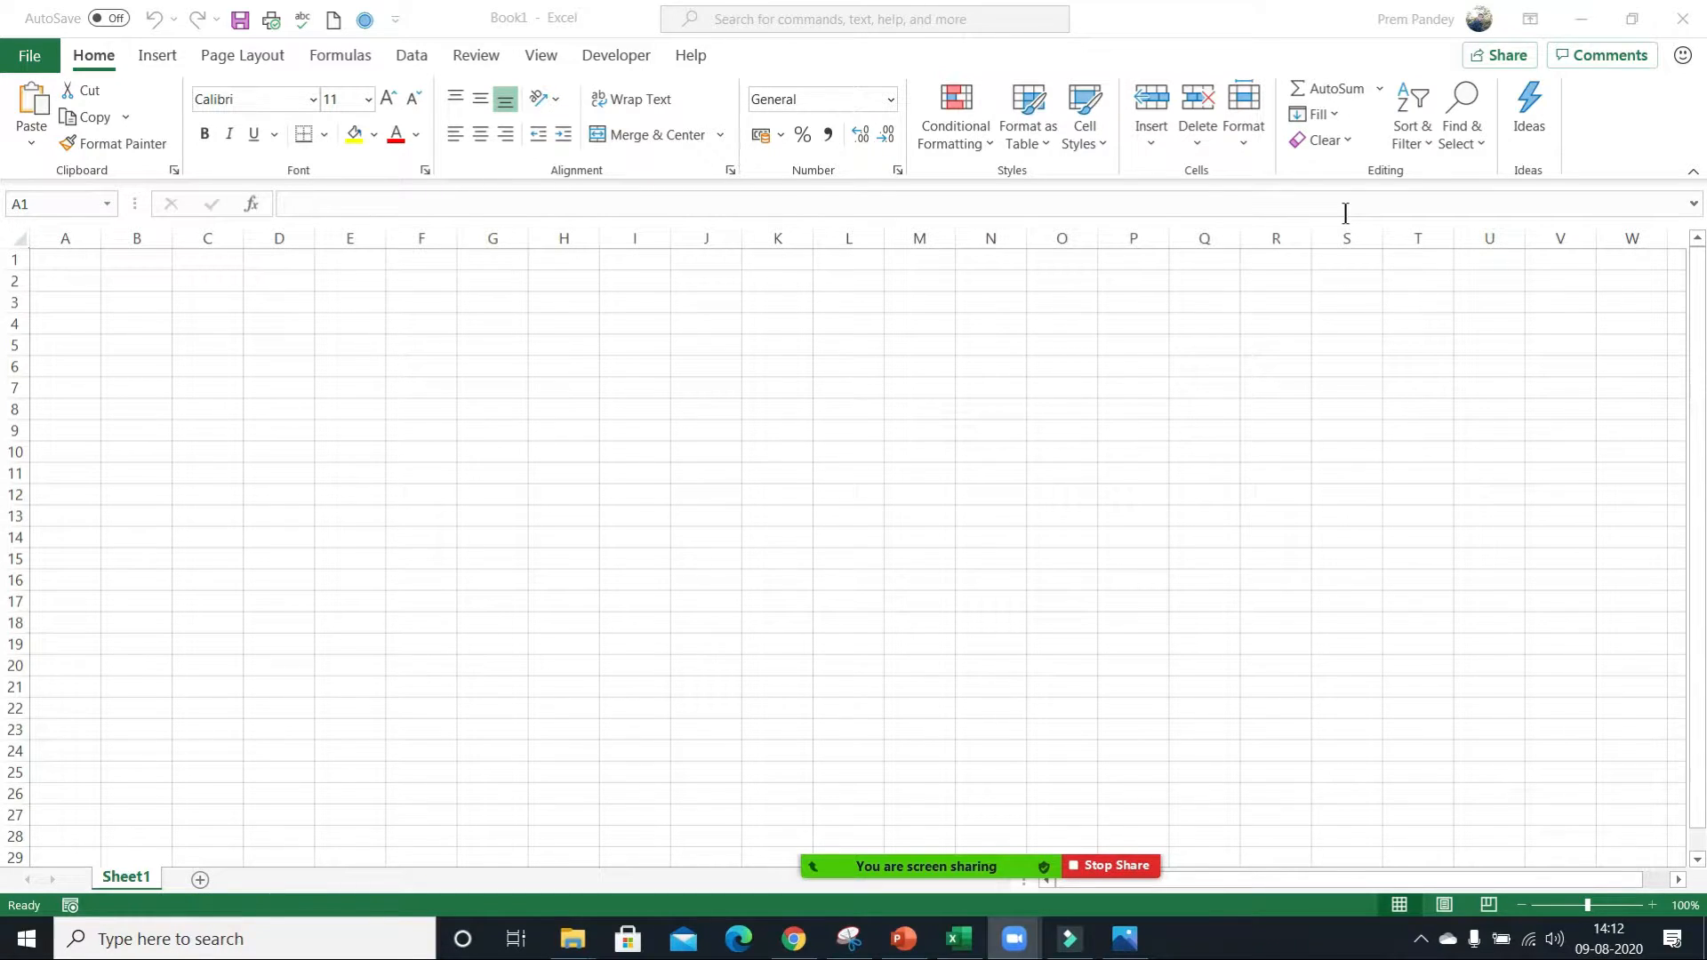
Fill every cell of row 1 with the value 1 at once, clear the row again and reselect cell A1.
{"action": "left_click", "coordinate": [87, 263]}
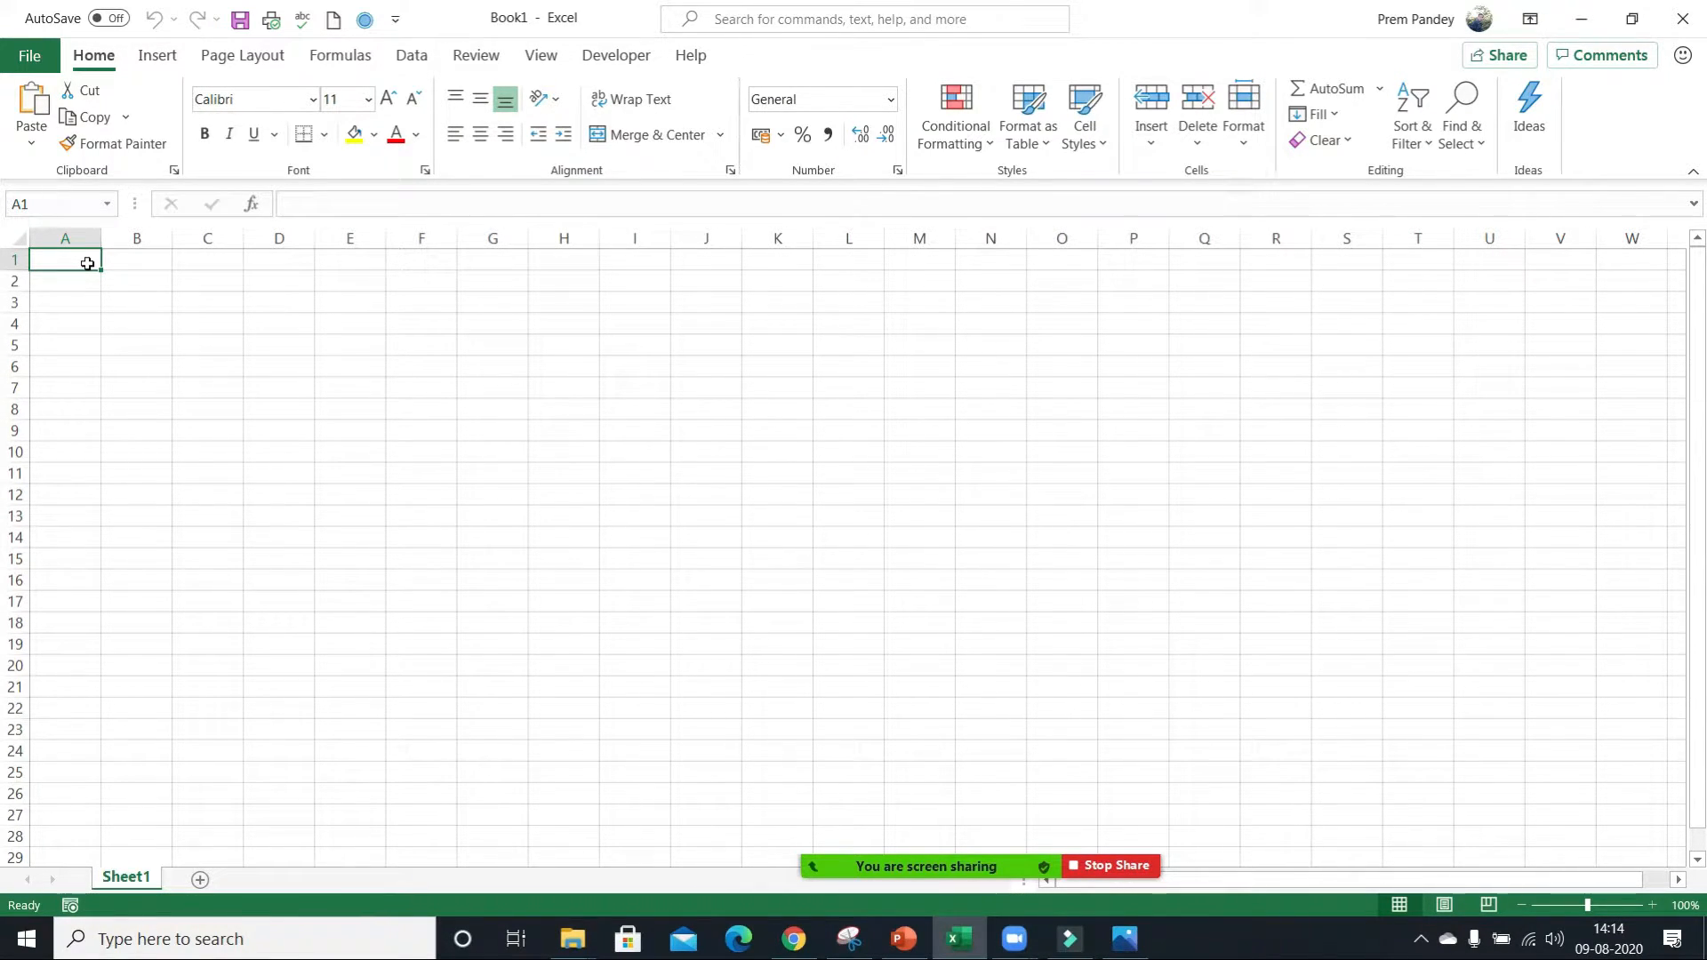
{"action": "left_click", "coordinate": [87, 264]}
{"action": "left_click", "coordinate": [88, 263]}
{"action": "key", "text": "shift+space"}
{"action": "type", "text": "1"}
{"action": "key", "text": "ctrl+Return"}
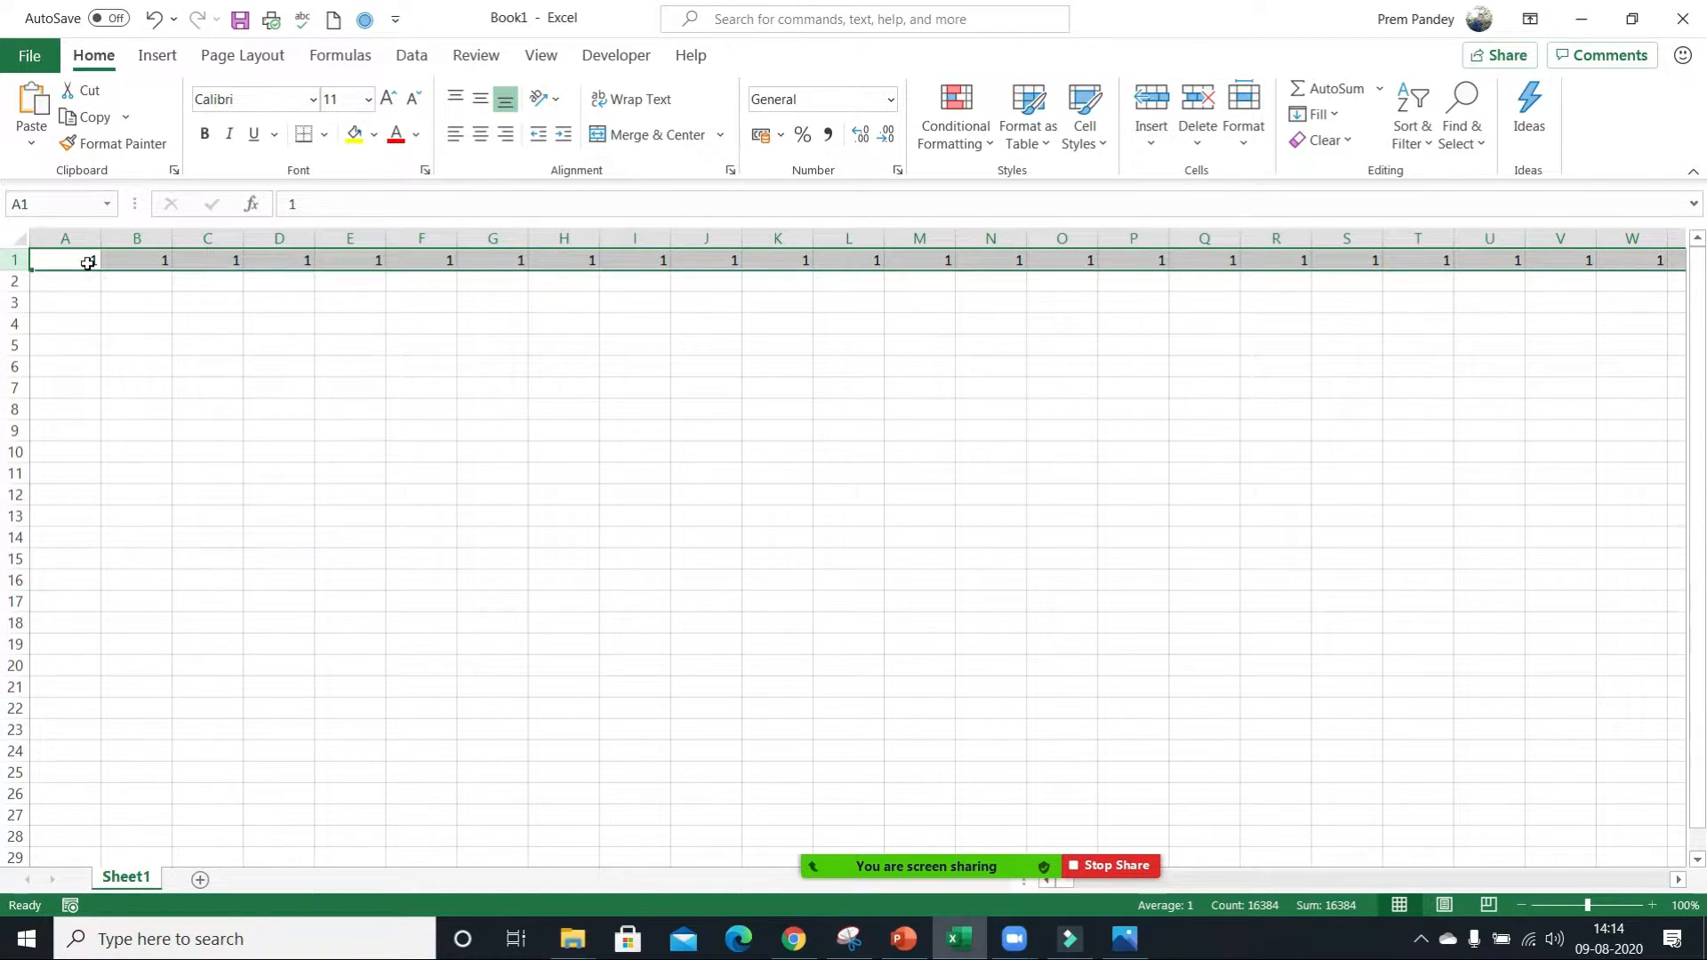
{"action": "key", "text": "Delete"}
{"action": "left_click", "coordinate": [87, 263]}
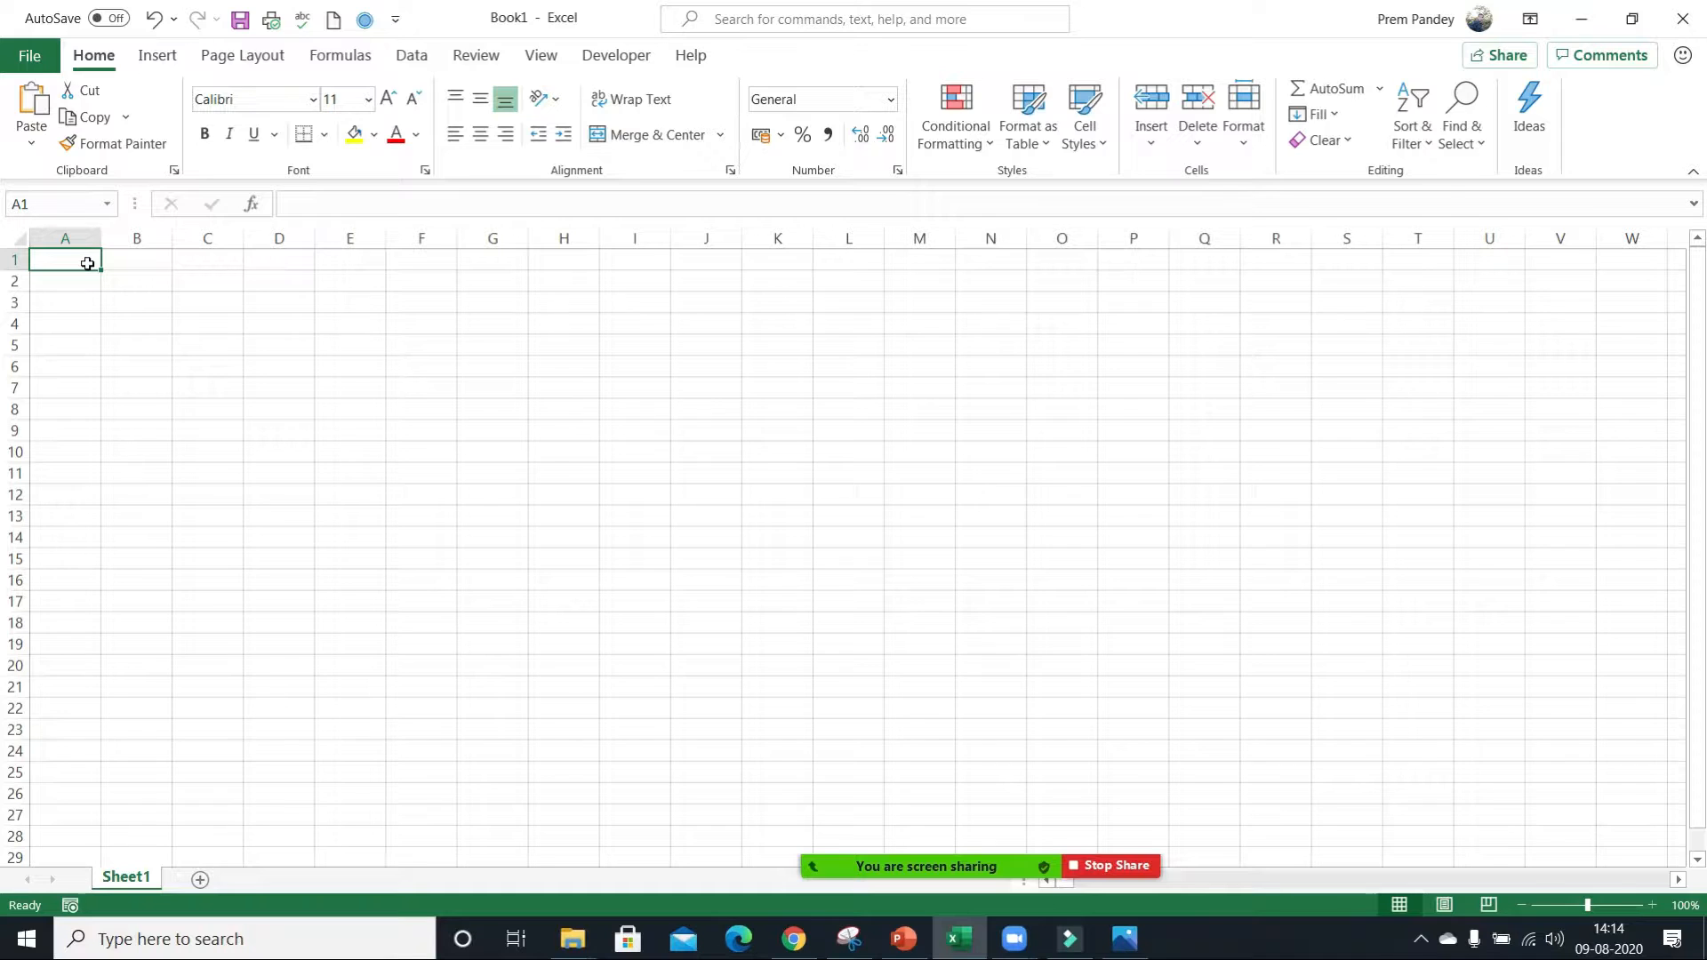
Check the Zoom participants list for who is present and unmuted, and minimize it.
{"action": "key", "text": "alt+n"}
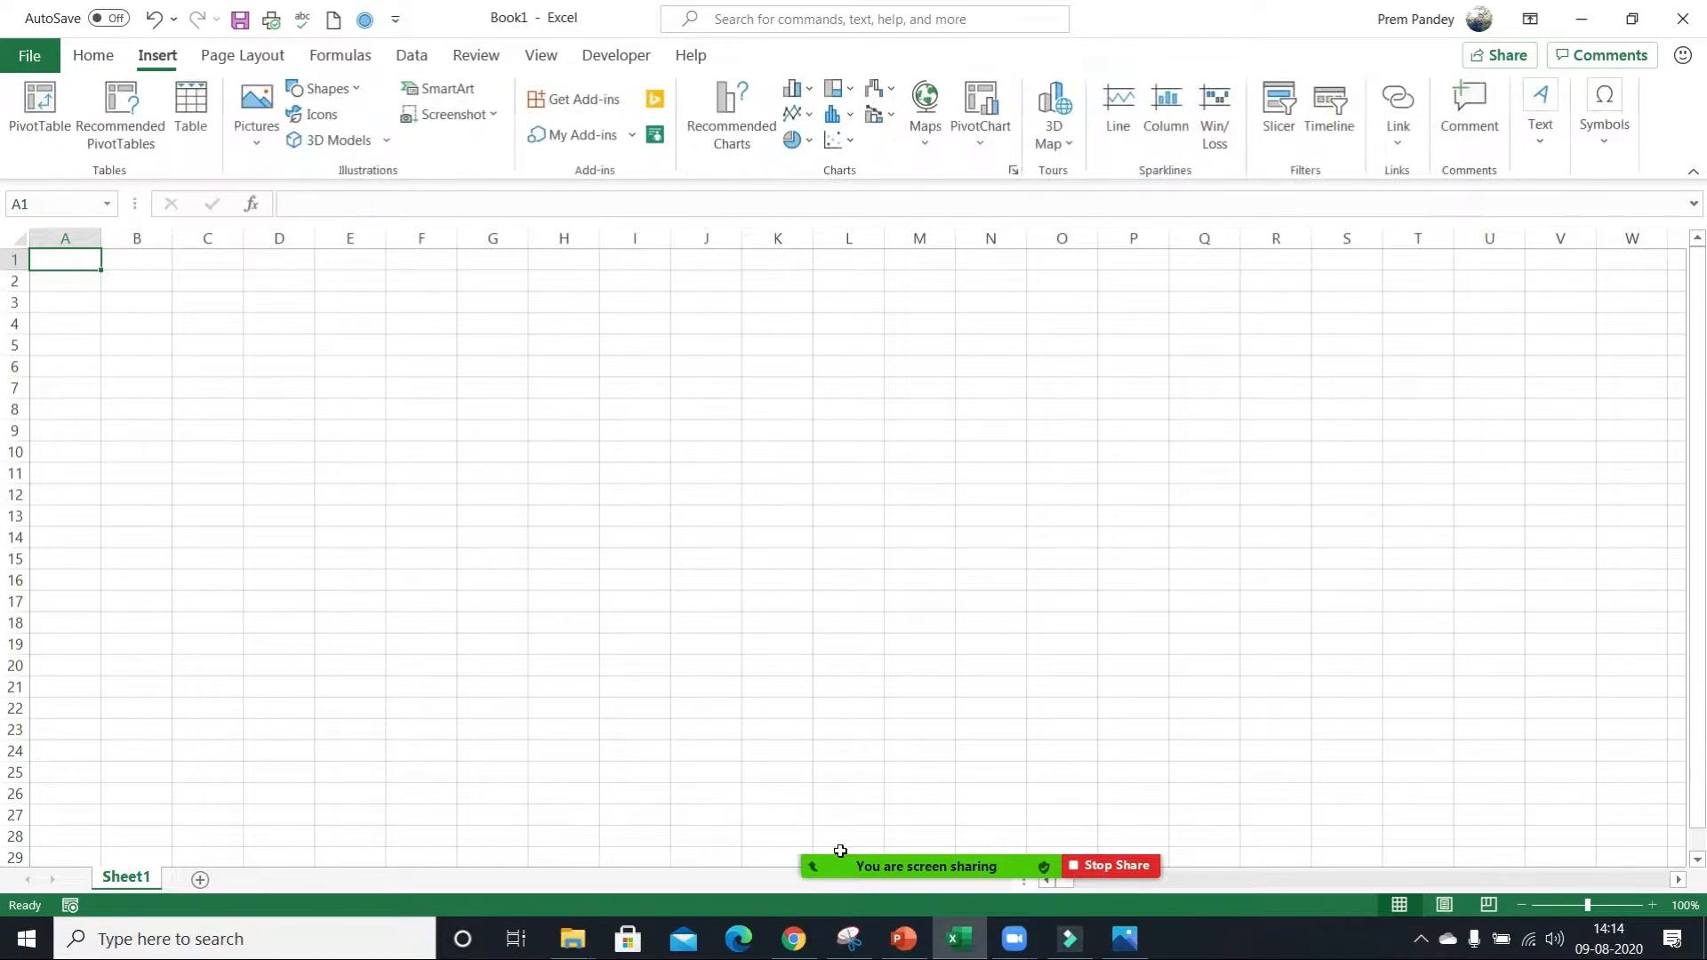
{"action": "mouse_move", "coordinate": [840, 851]}
{"action": "left_click", "coordinate": [893, 832]}
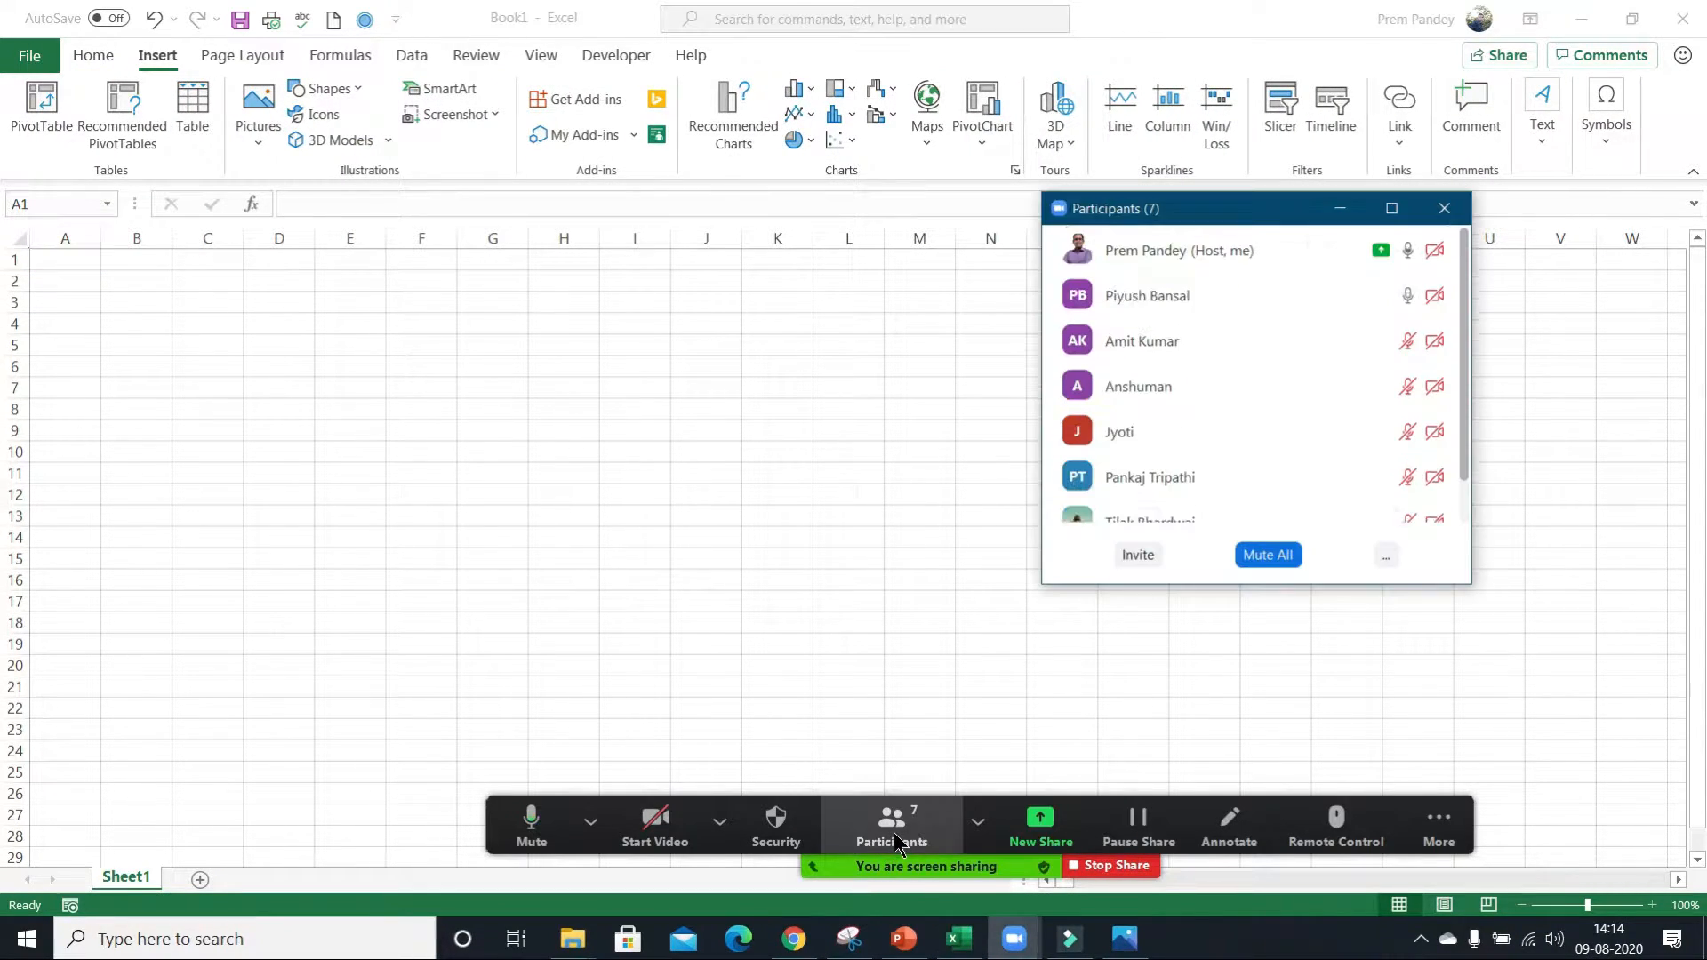
{"action": "mouse_move", "coordinate": [1285, 425]}
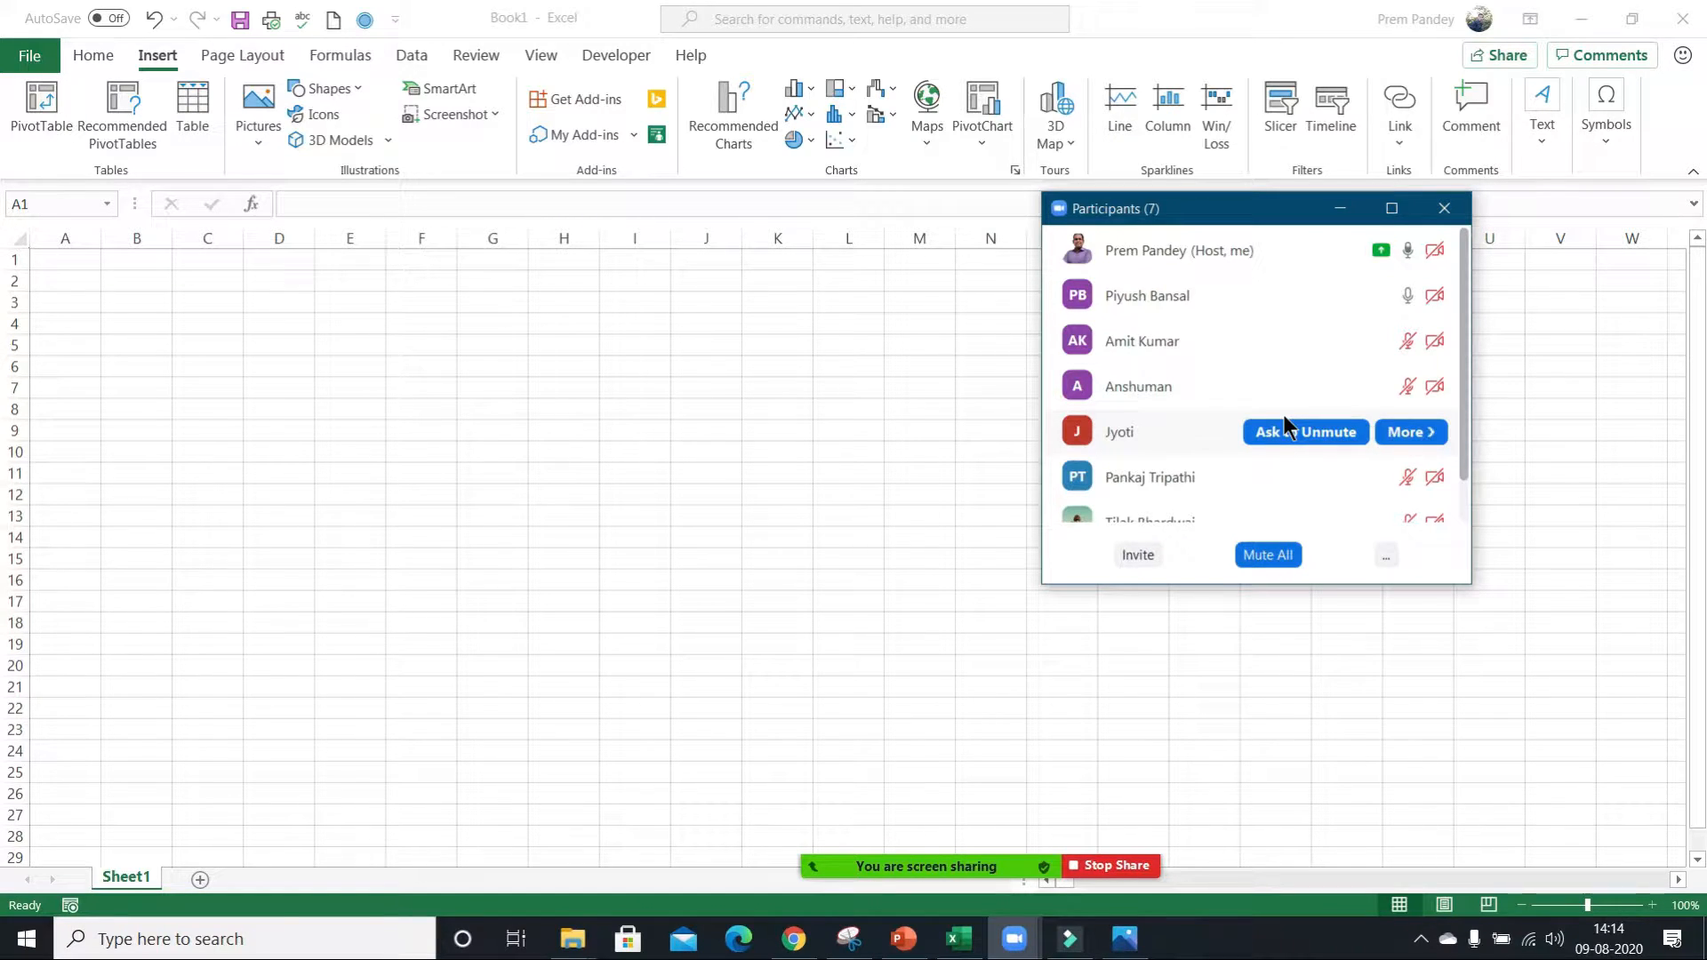
{"action": "left_click", "coordinate": [1338, 208]}
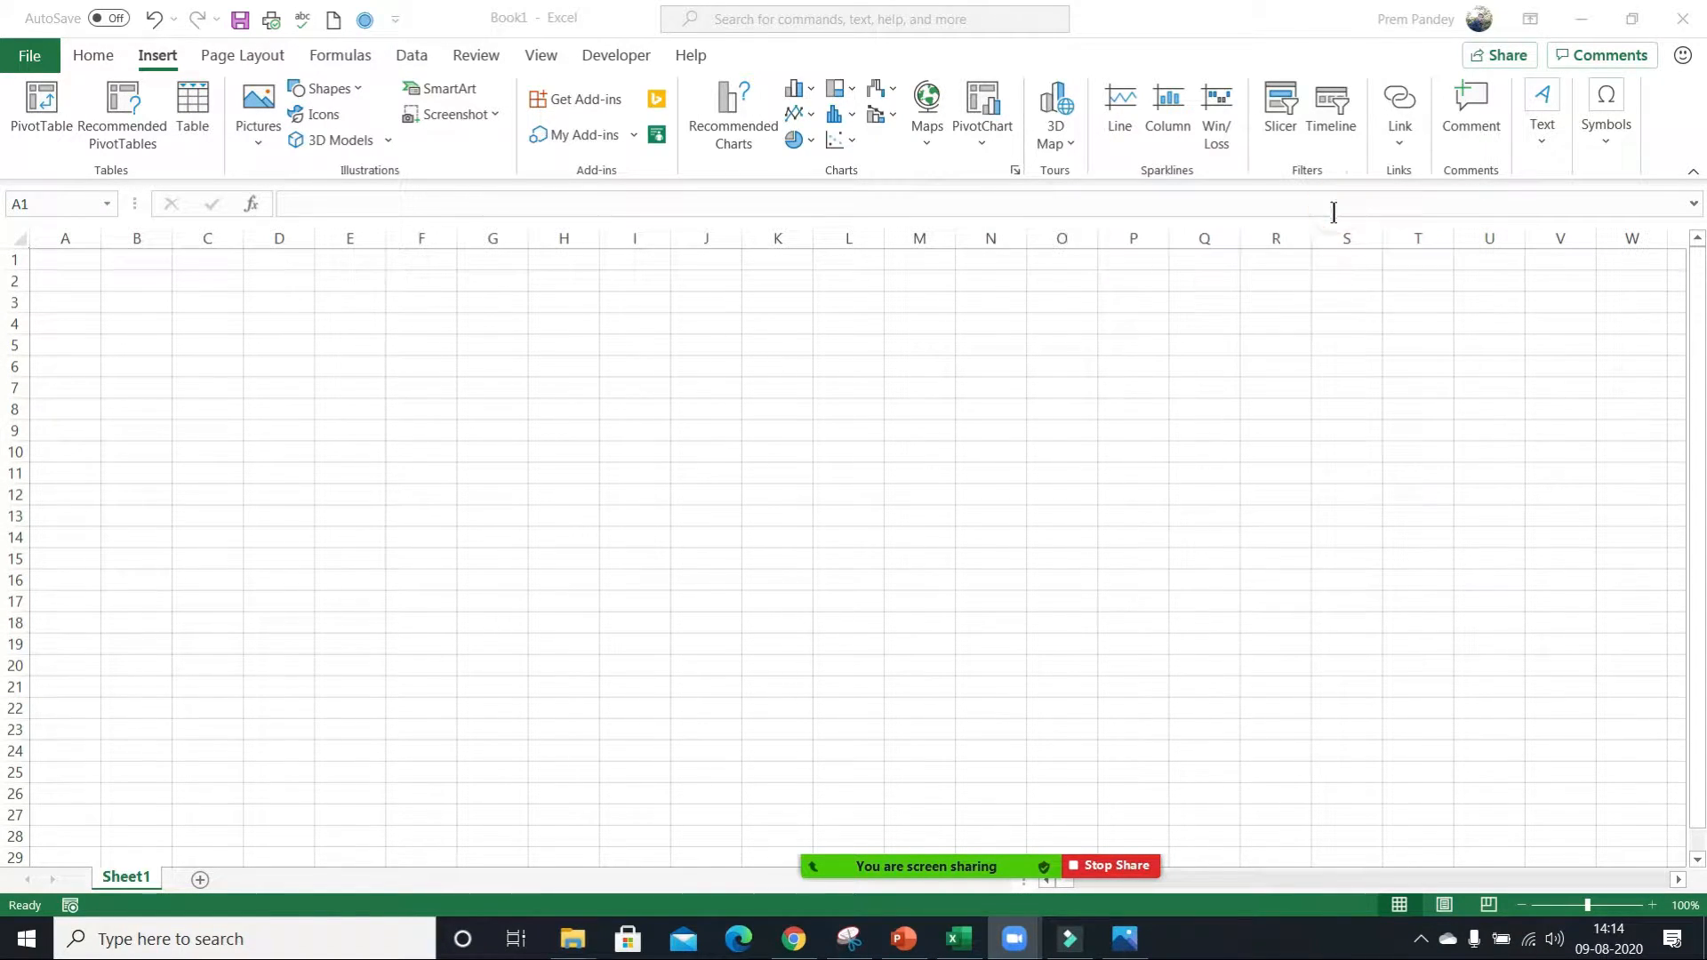
Select the range A1:N17 in the sheet and start a new Zoom share of the entire screen.
{"action": "left_click", "coordinate": [56, 258]}
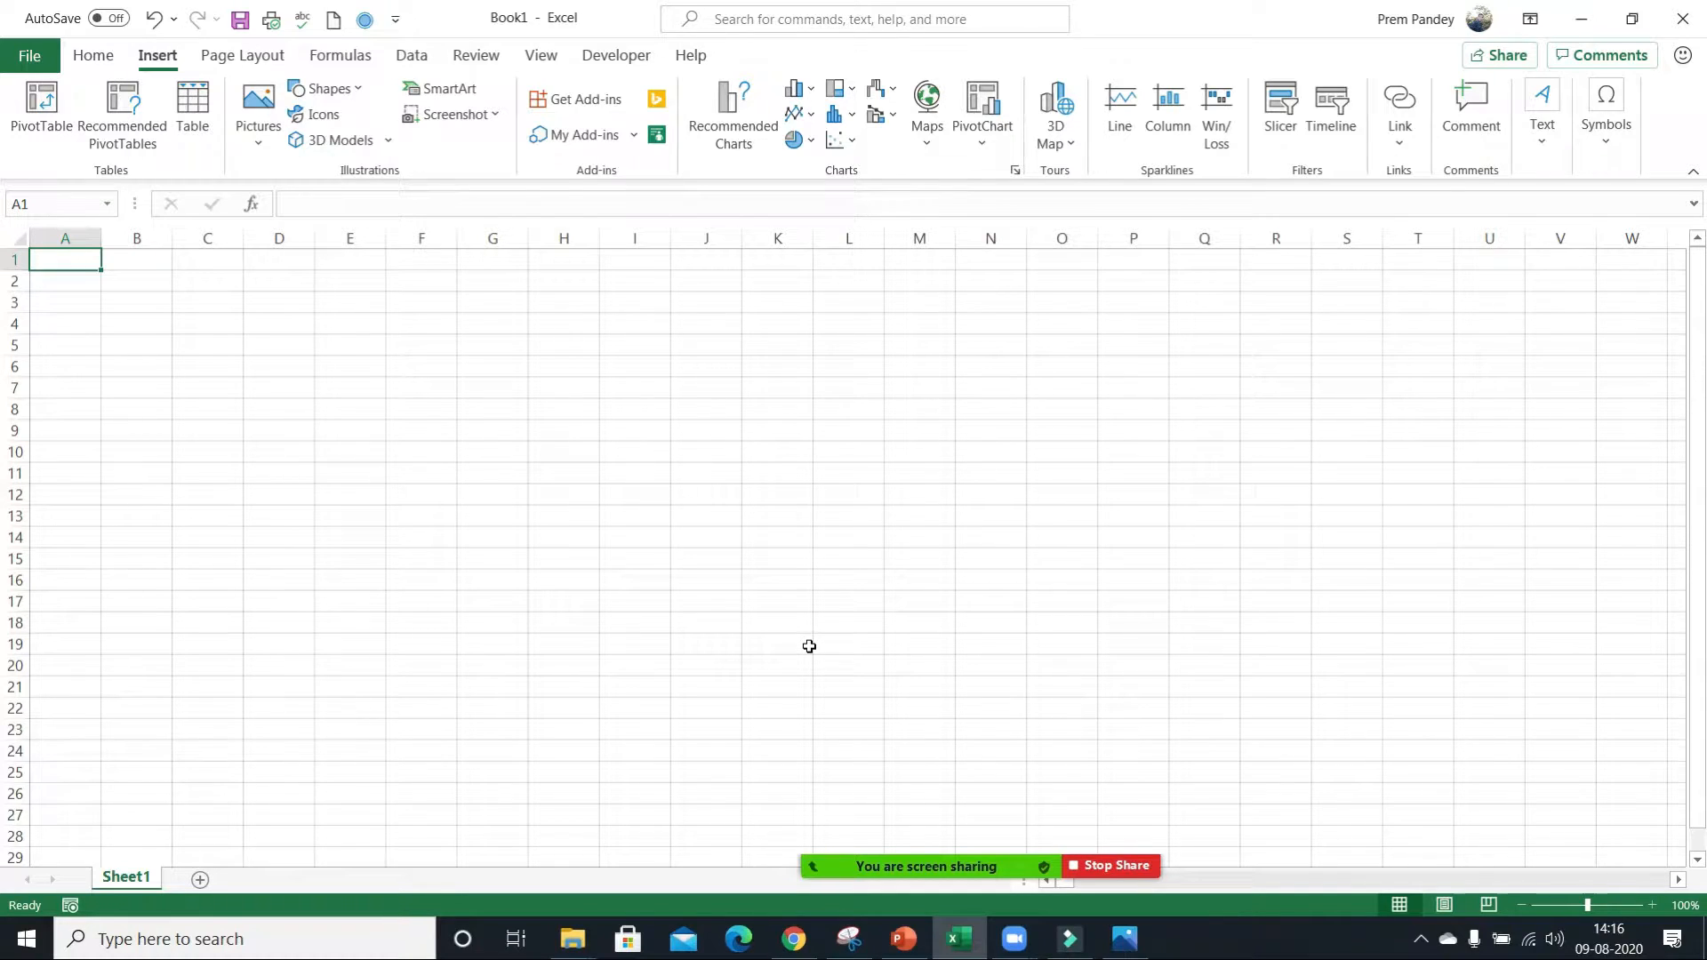
{"action": "left_click_drag", "start_coordinate": [85, 260], "coordinate": [989, 610]}
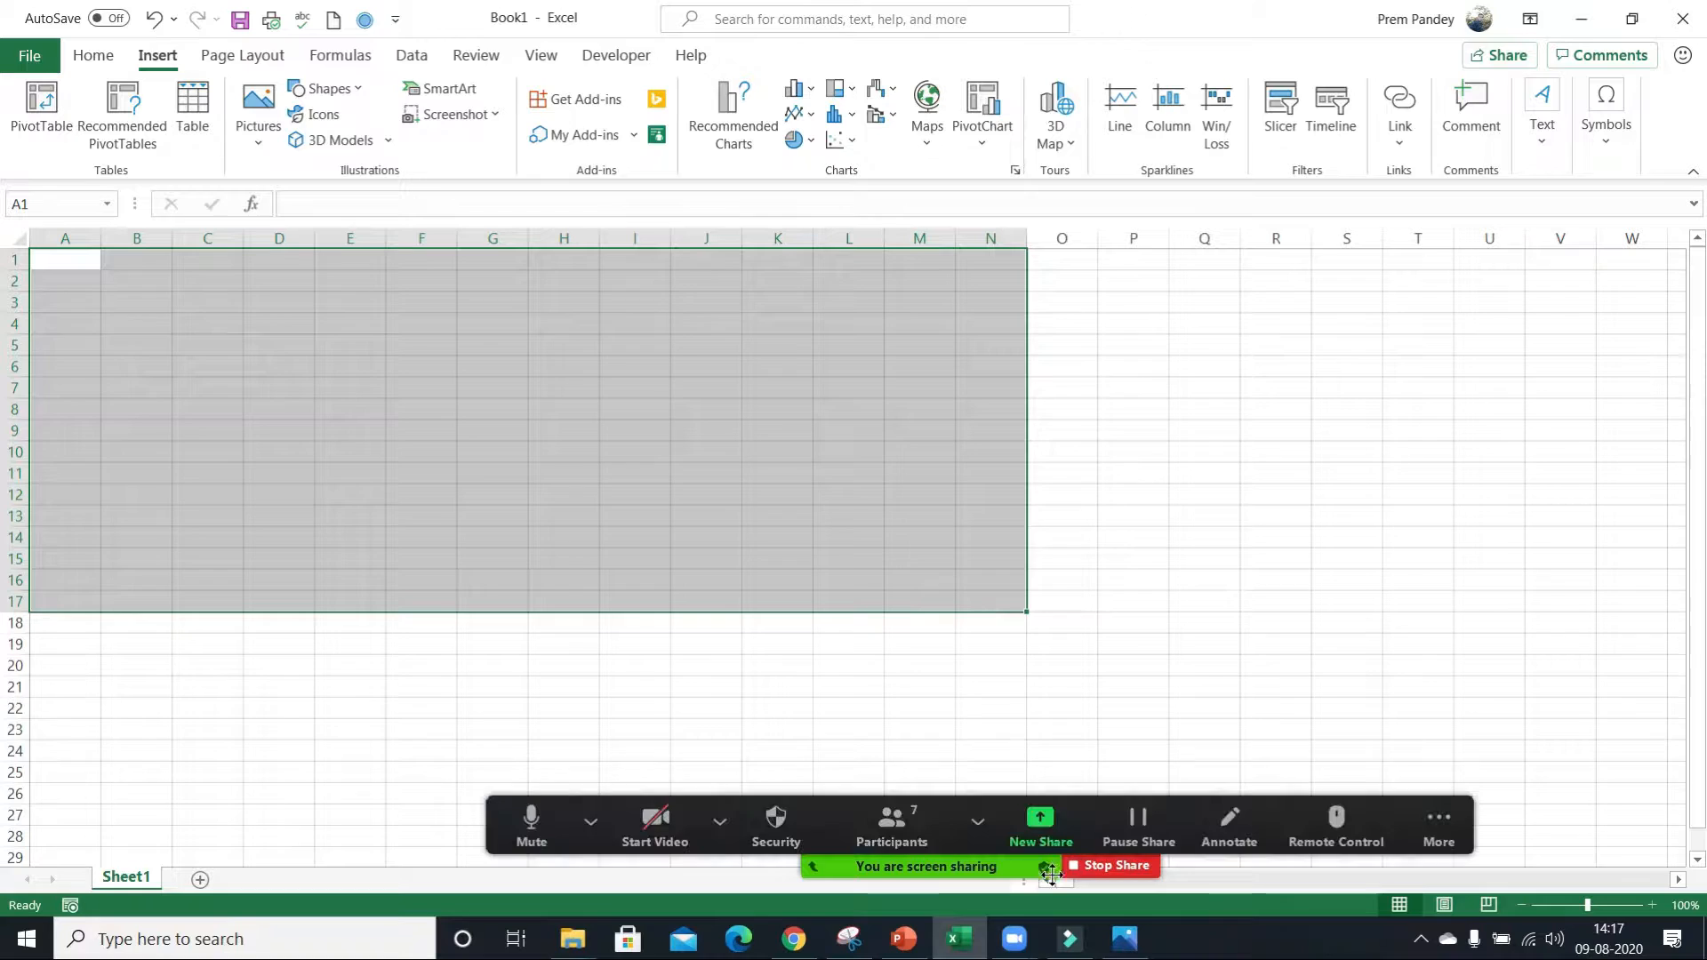
{"action": "left_click", "coordinate": [1032, 829]}
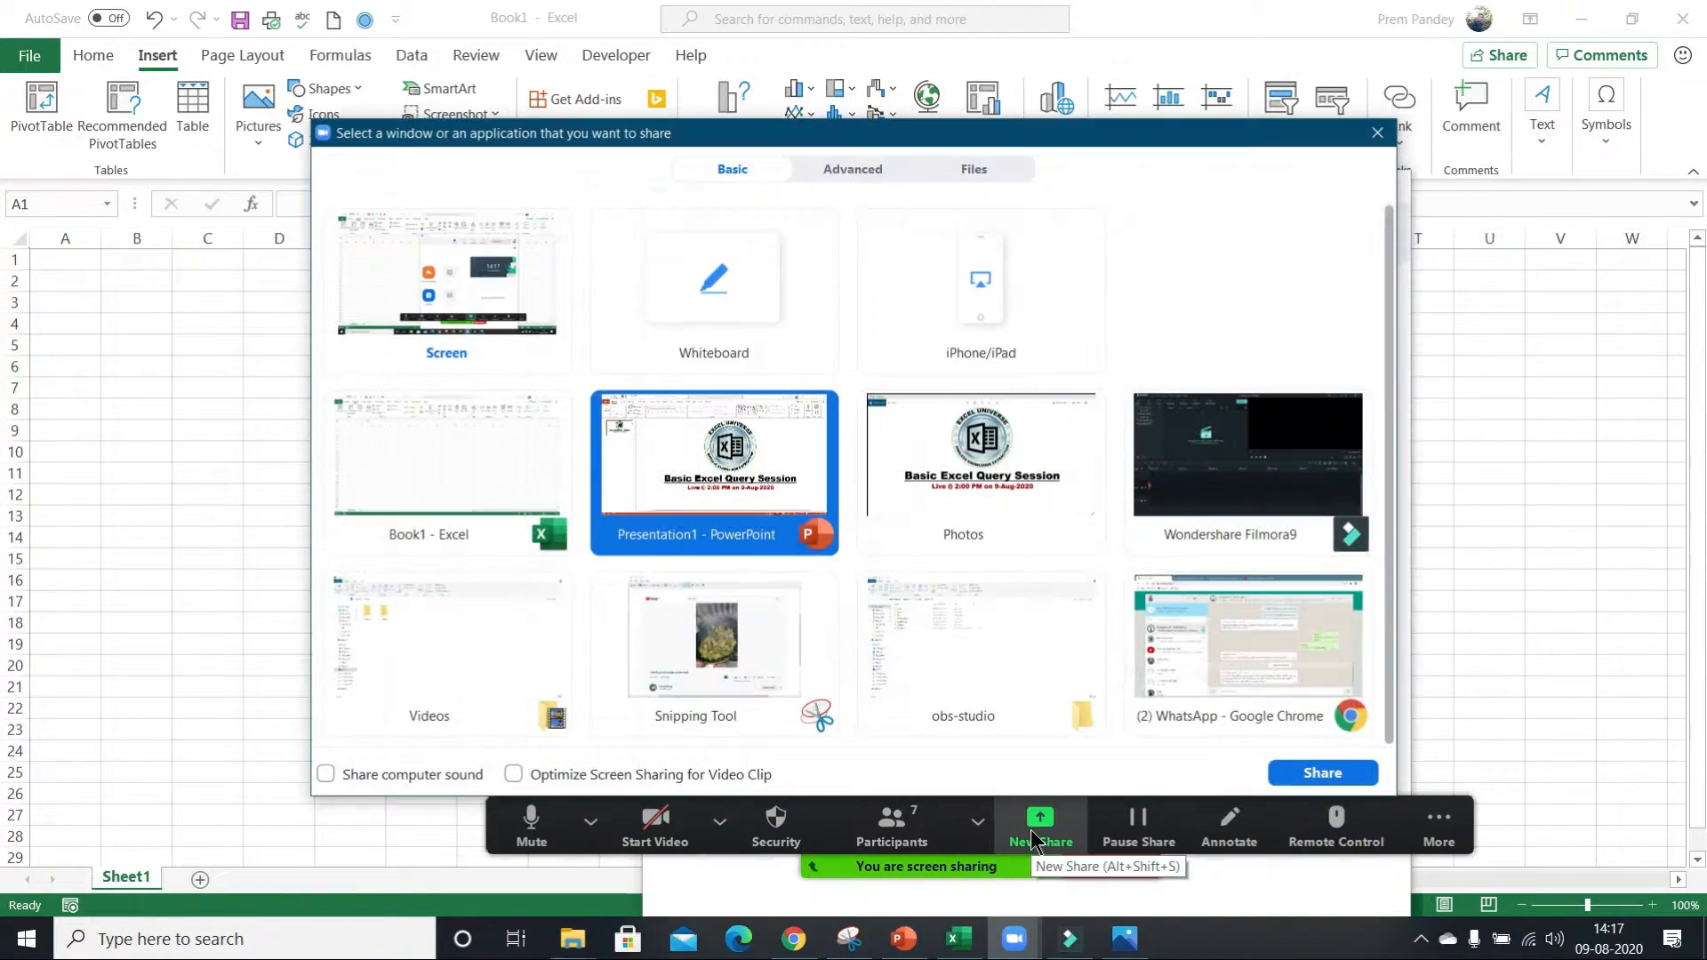
{"action": "double_click", "coordinate": [453, 284]}
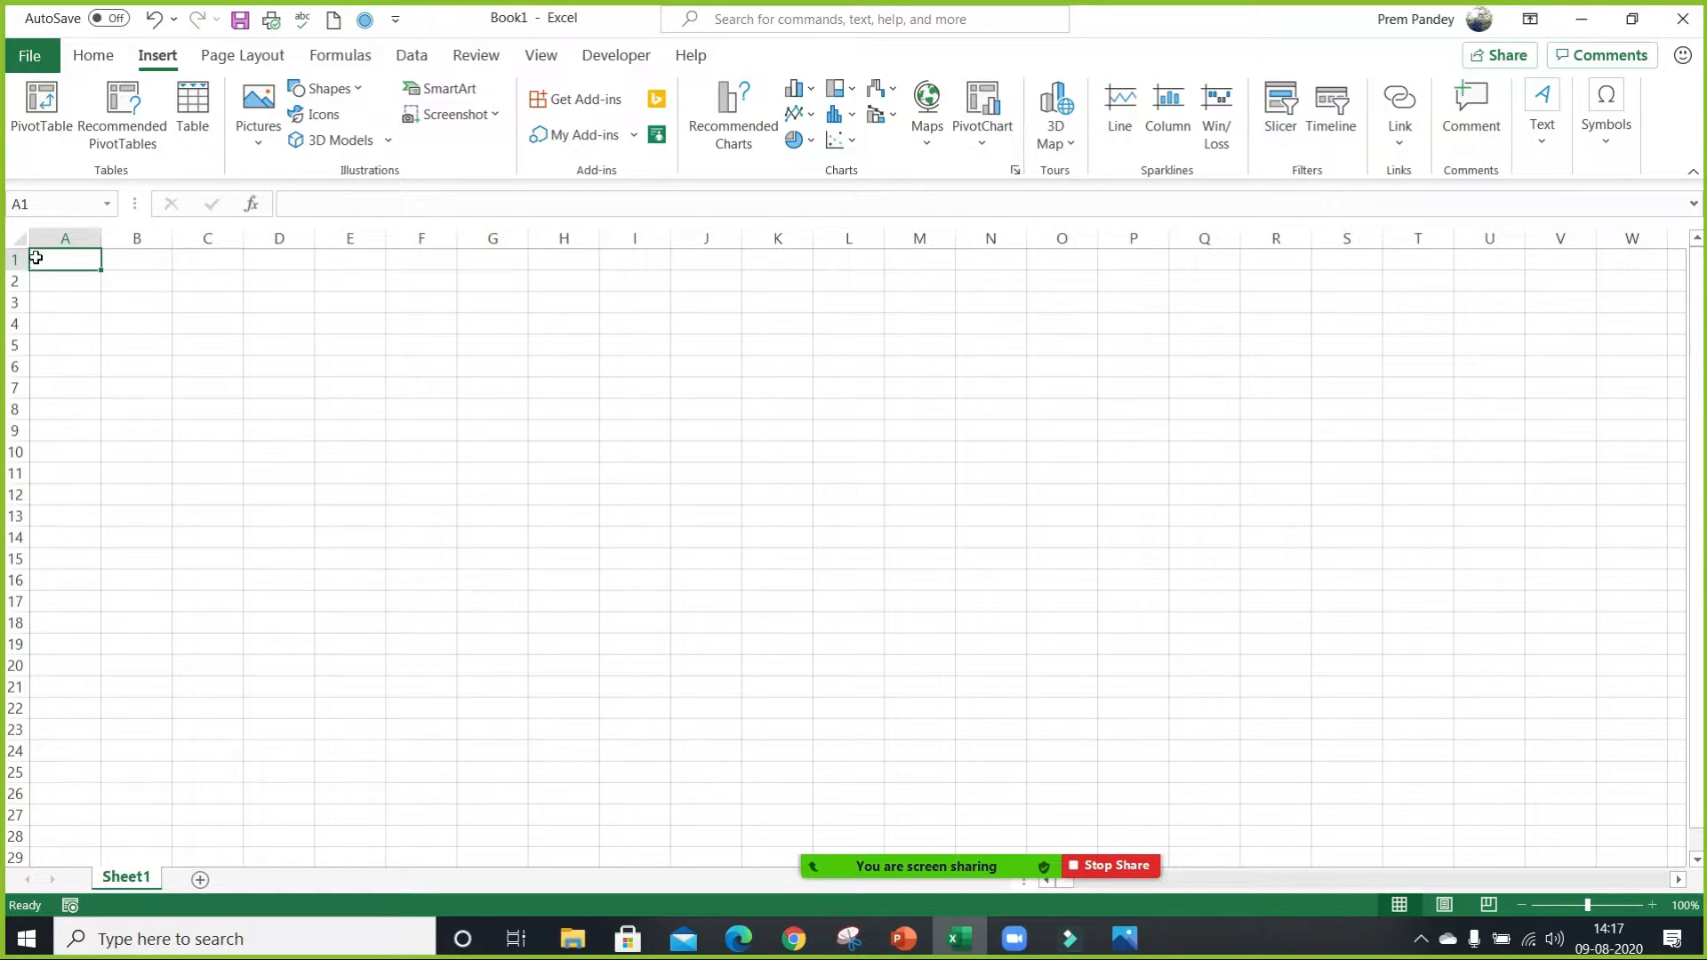
Select the range A1:Q20 by hand and return the selection to cell A1.
{"action": "mouse_move", "coordinate": [35, 256]}
{"action": "left_mouse_down"}
{"action": "mouse_move", "coordinate": [279, 290]}
{"action": "mouse_move", "coordinate": [1204, 606]}
{"action": "mouse_move", "coordinate": [1211, 669]}
{"action": "left_mouse_up"}
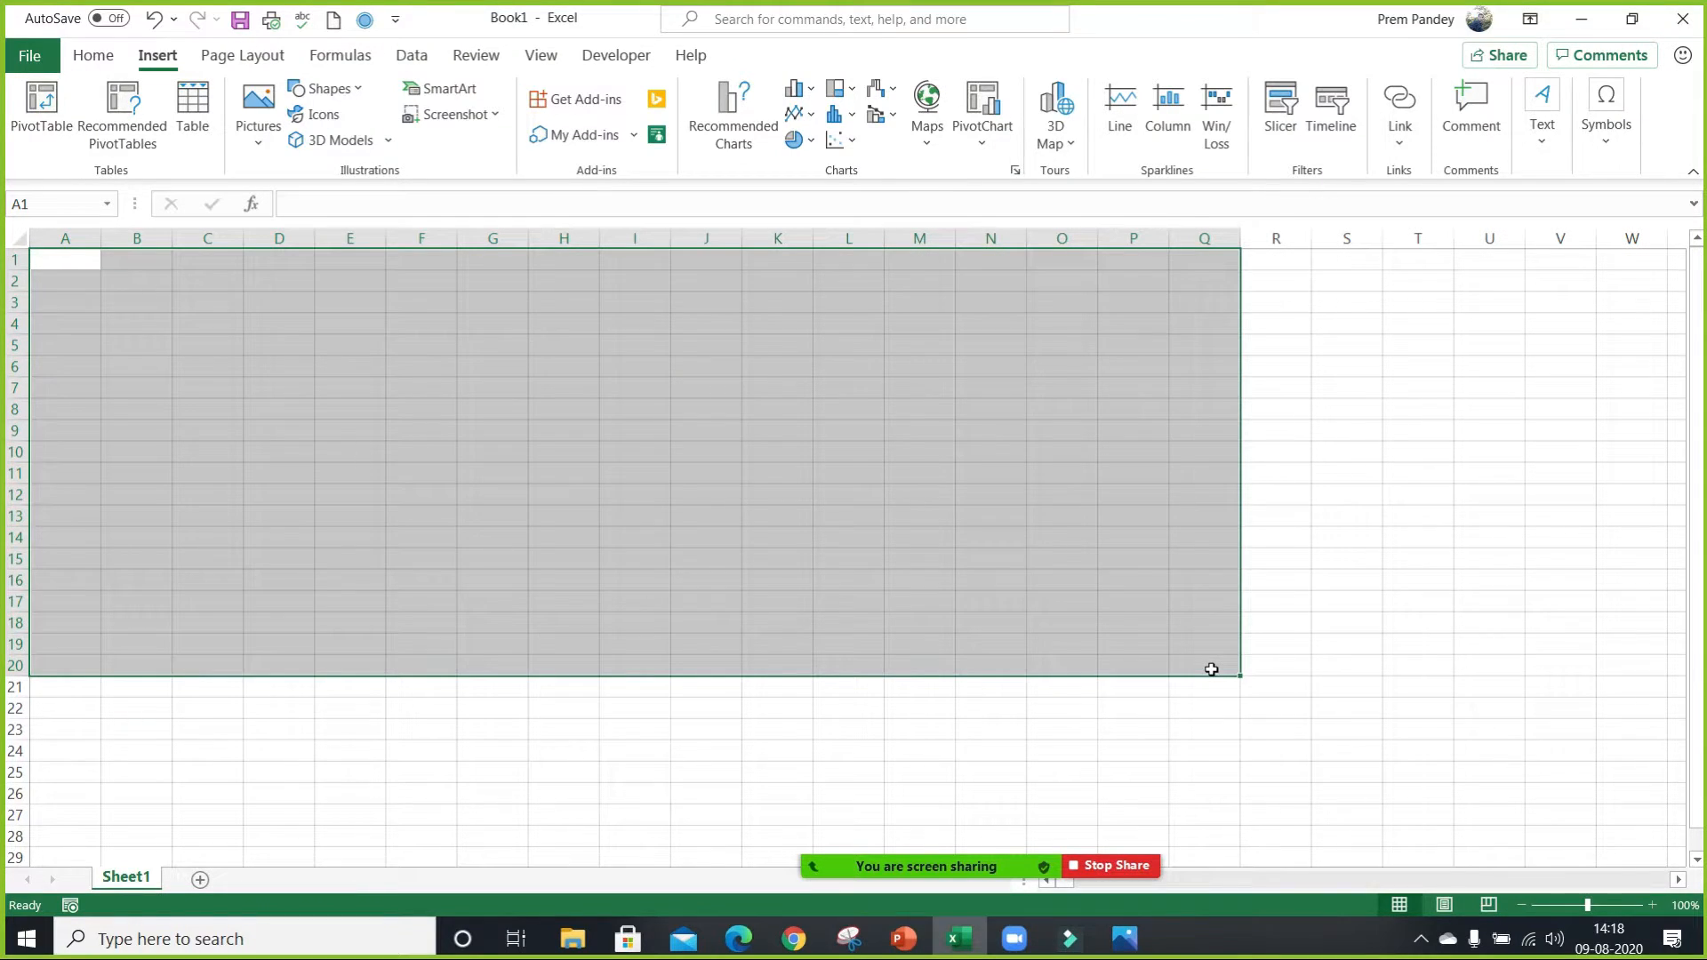
{"action": "left_click", "coordinate": [73, 269]}
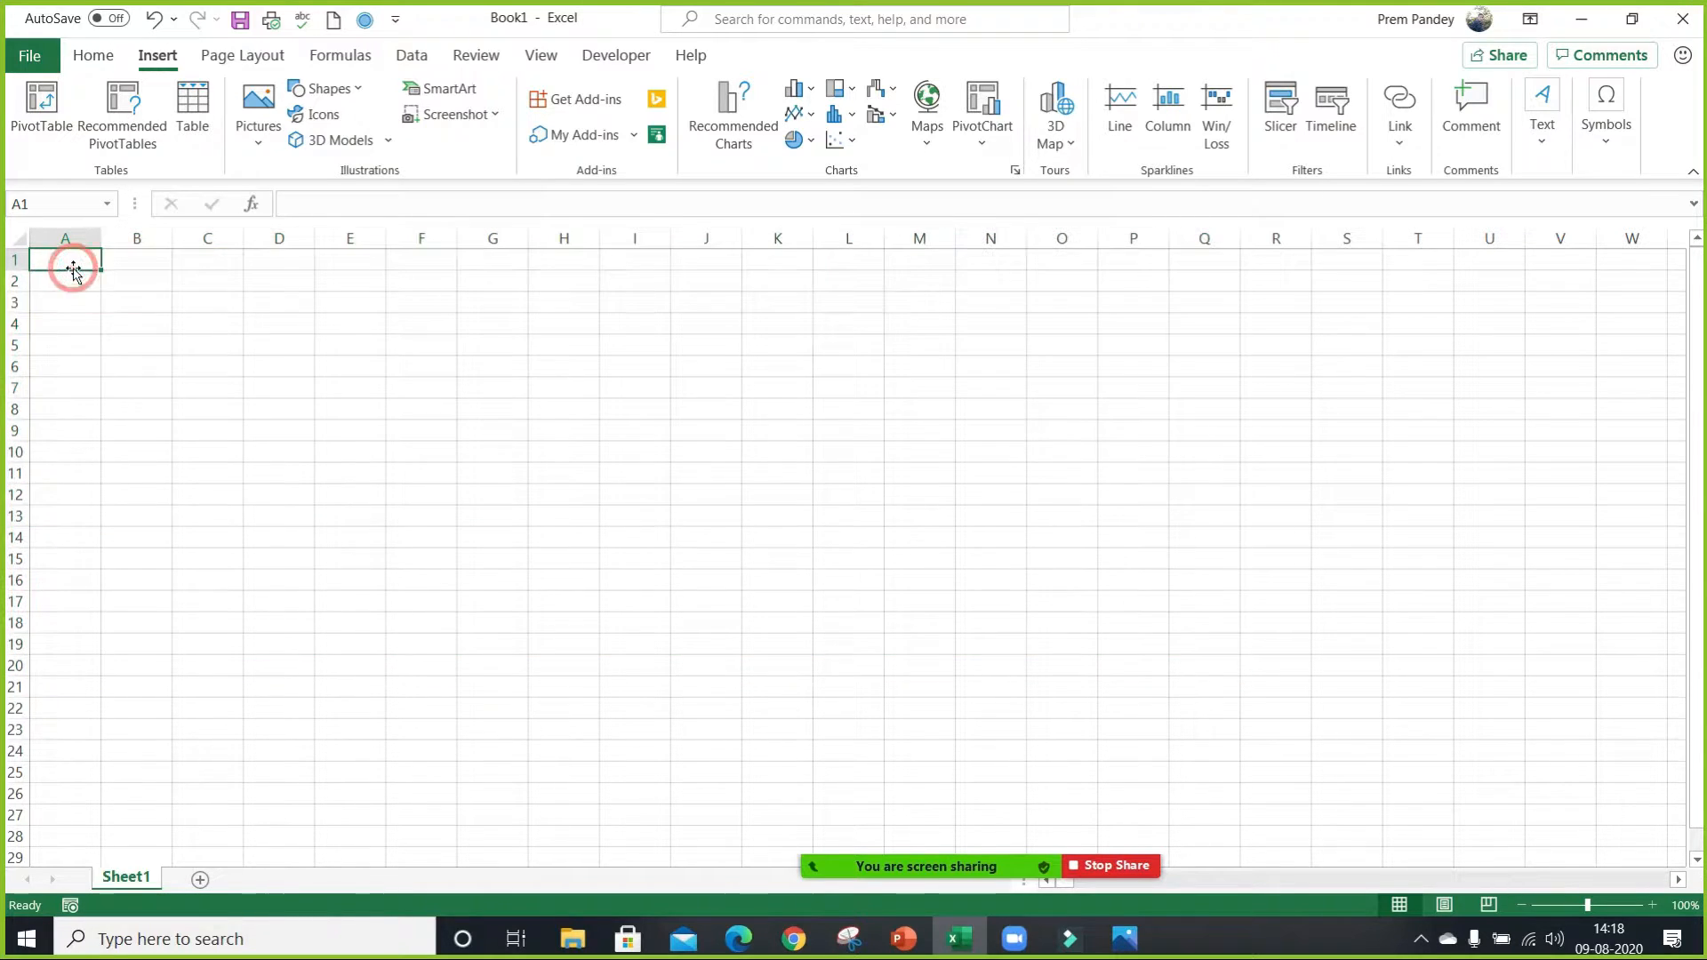
Look up the Go To command among the Find & Select options, and open and dismiss its dialog.
{"action": "left_click", "coordinate": [98, 58]}
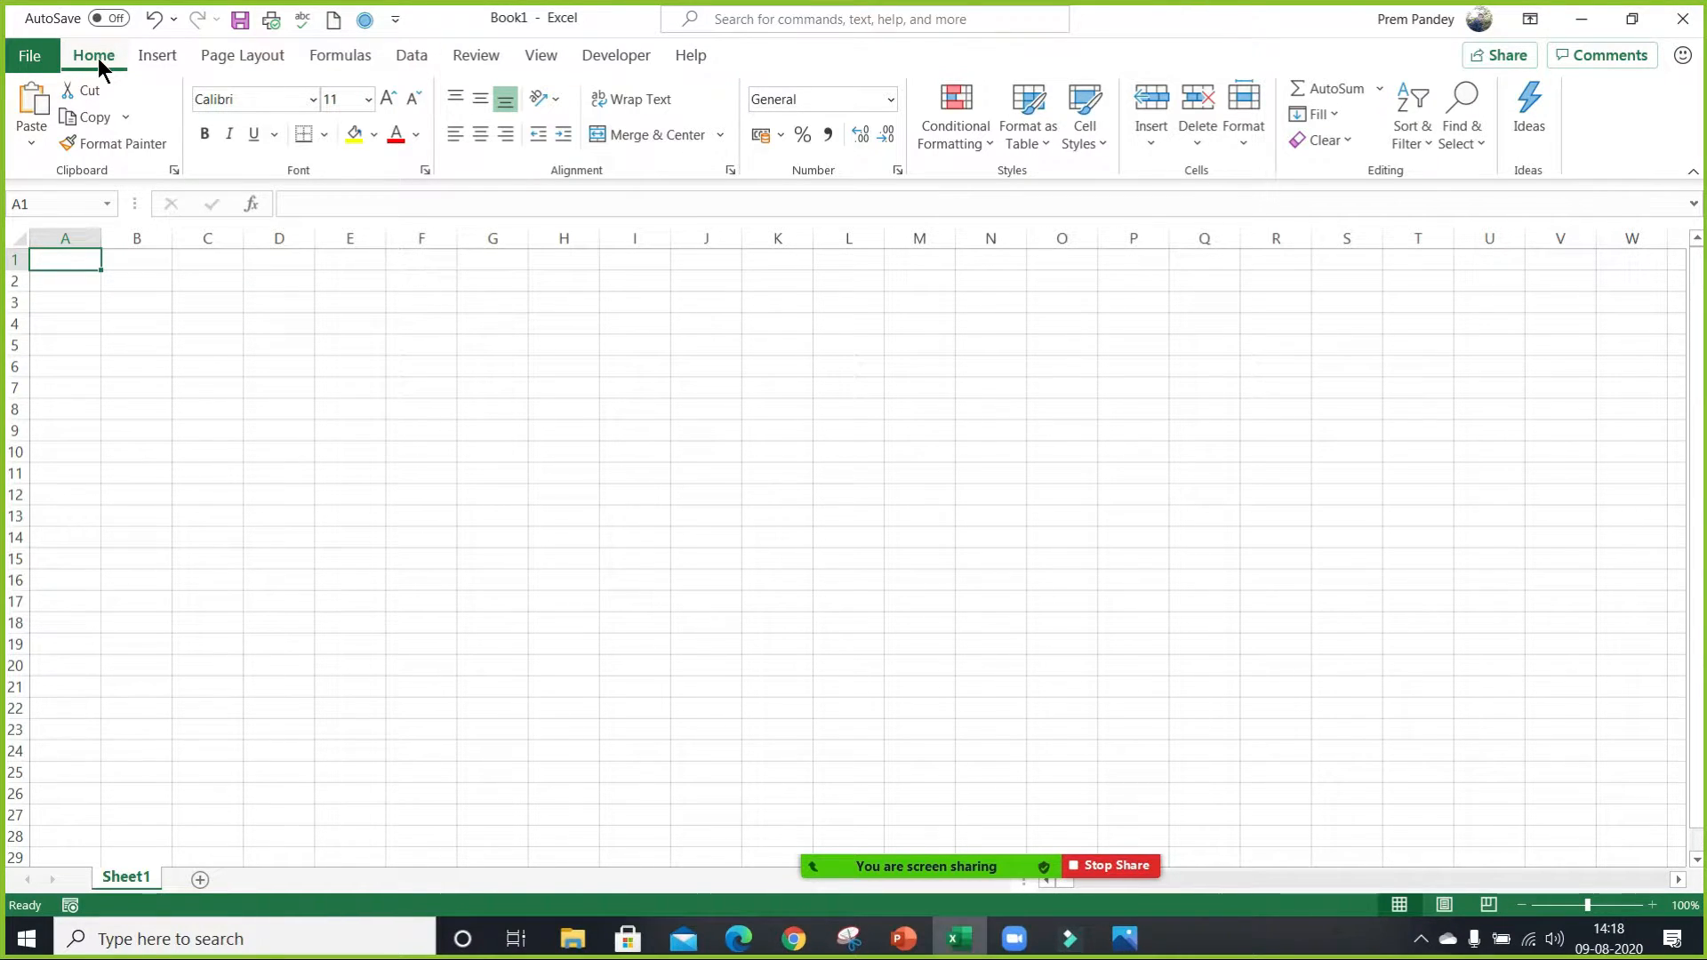
{"action": "left_click", "coordinate": [1459, 132]}
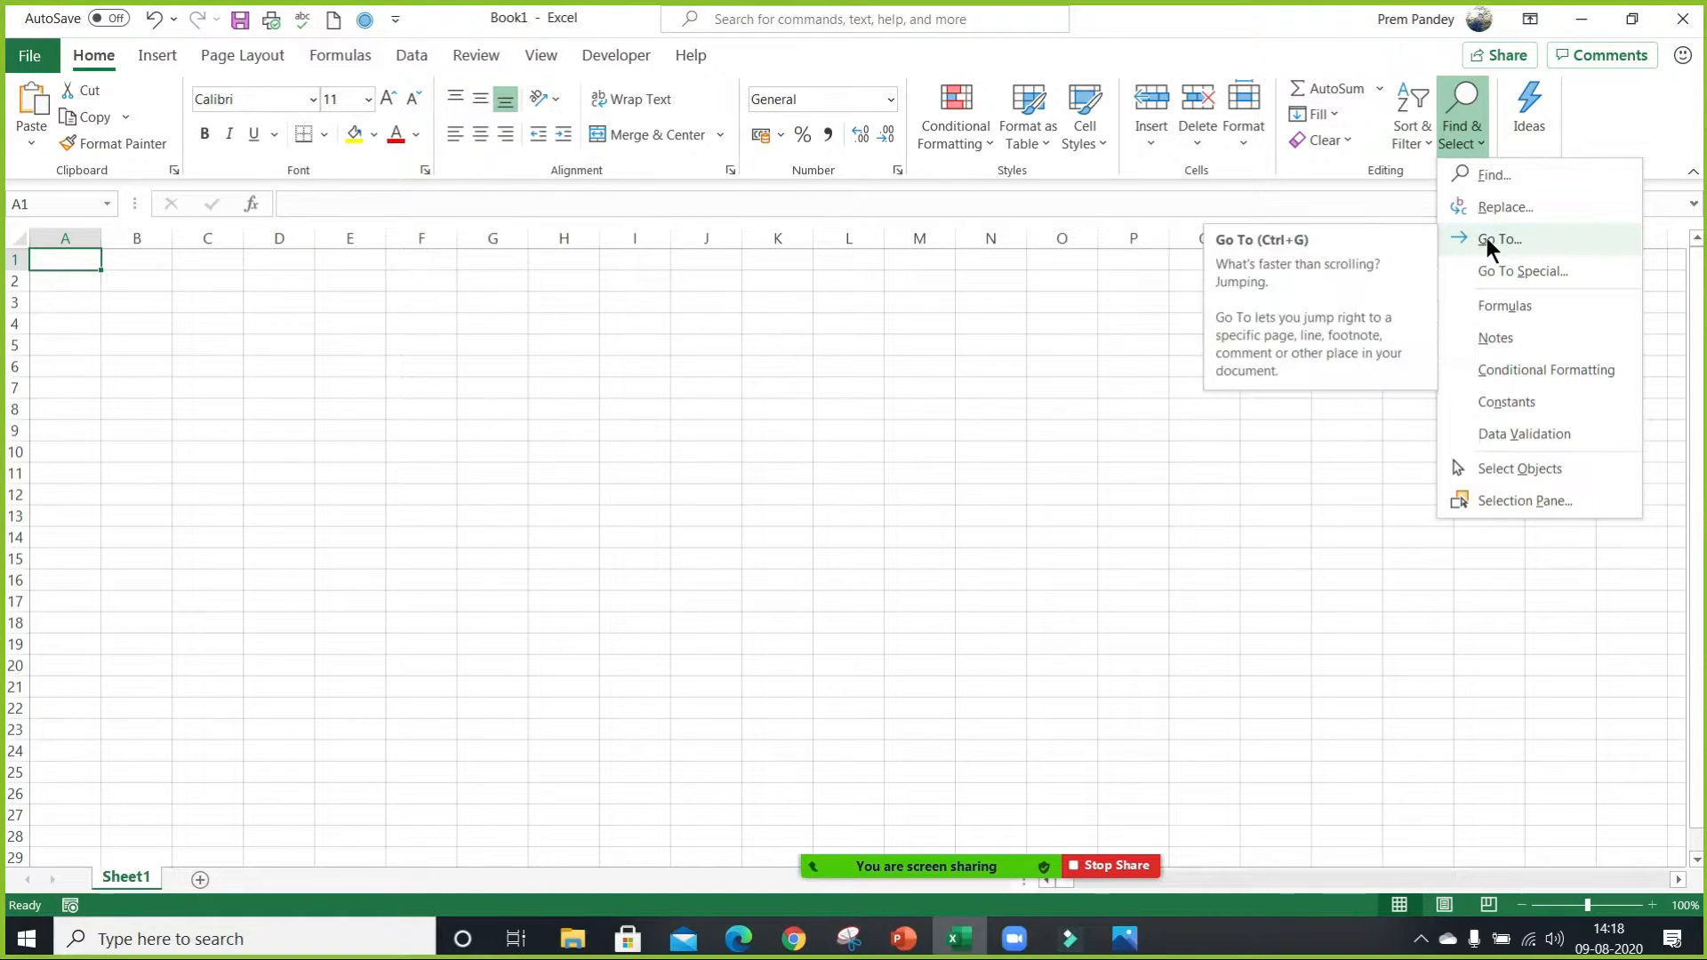
{"action": "left_click", "coordinate": [626, 355]}
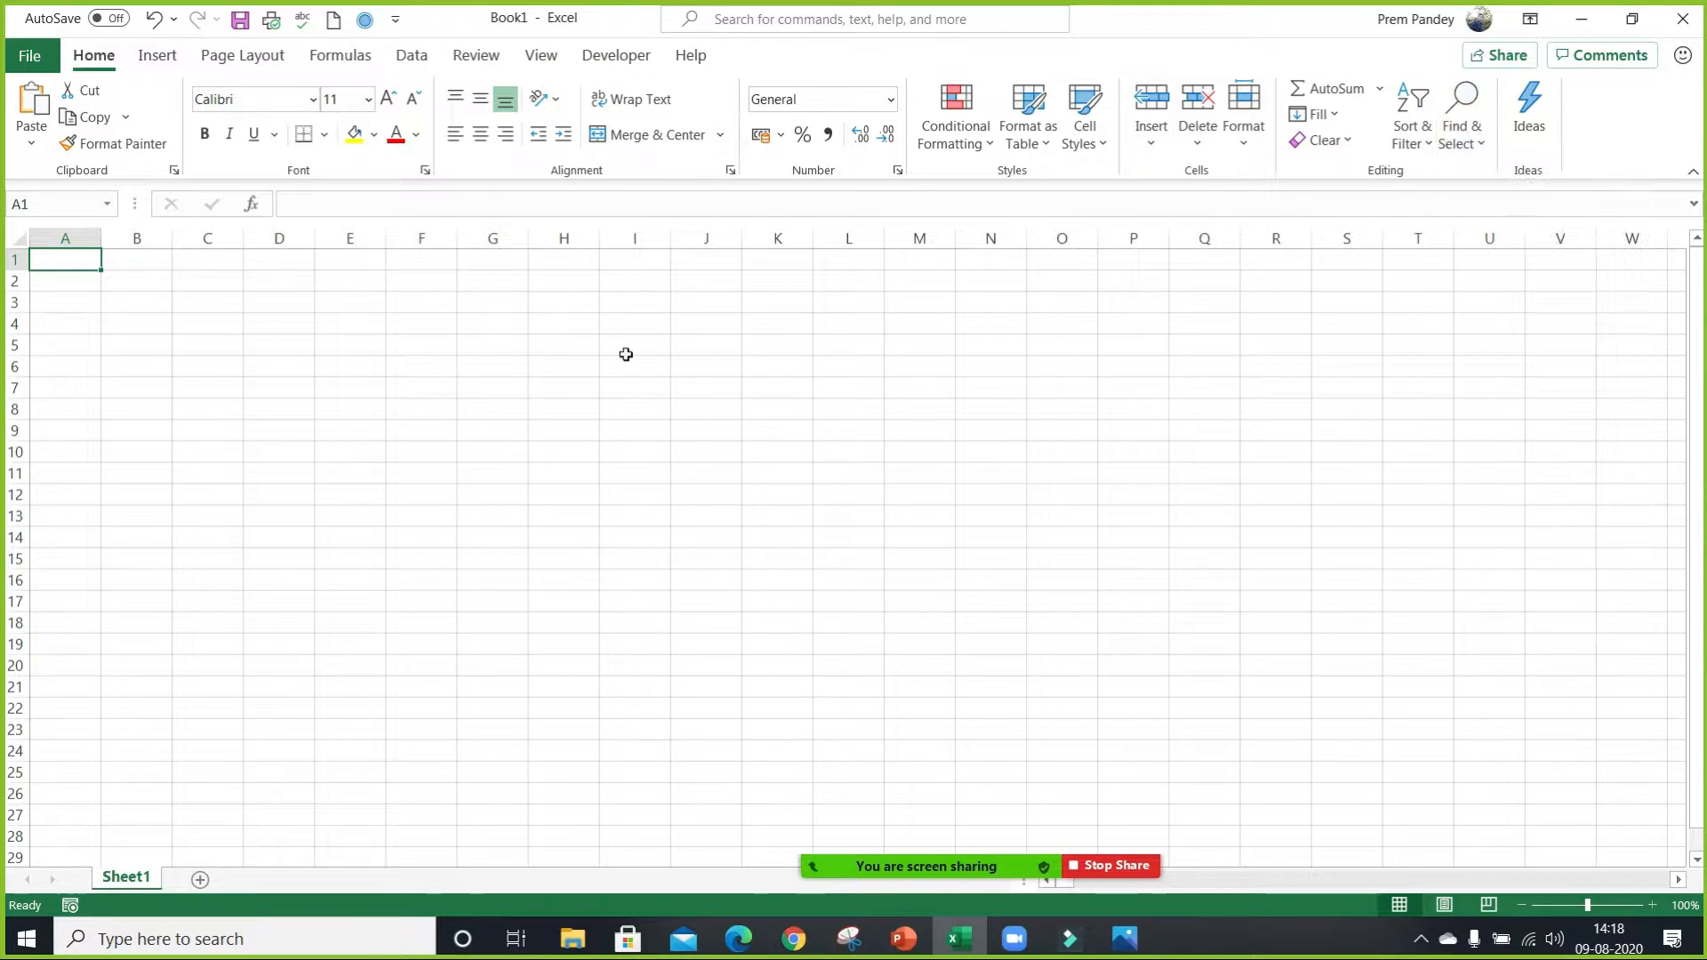
{"action": "key", "text": "ctrl"}
{"action": "key", "text": "F5"}
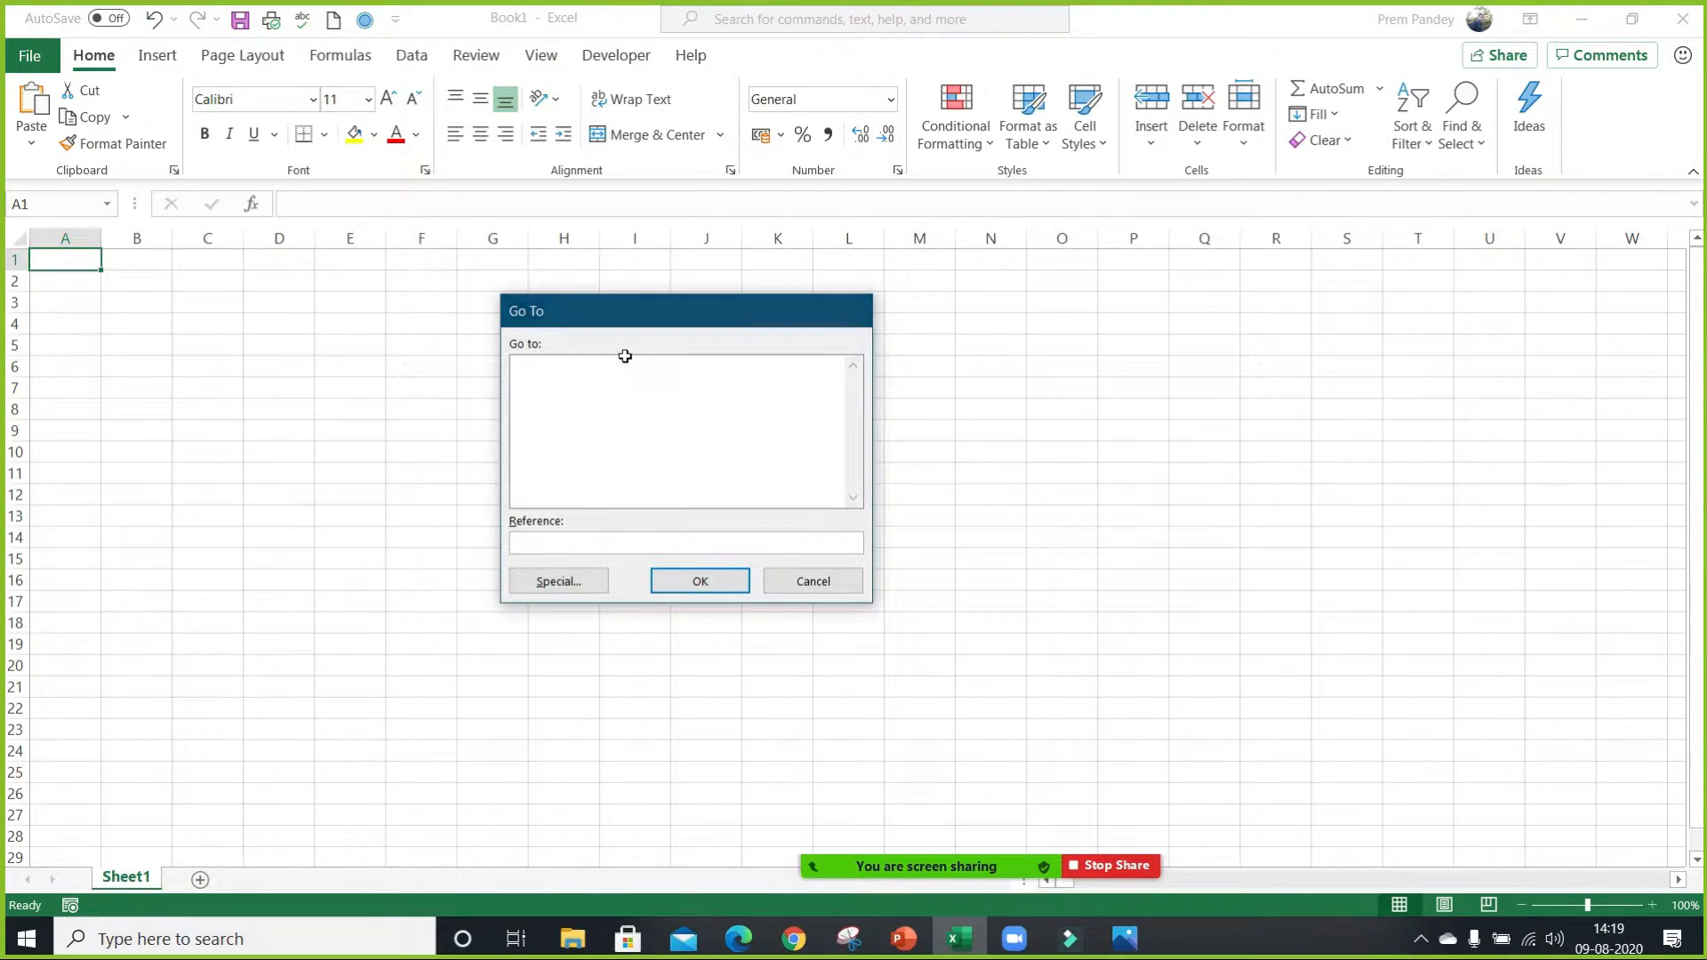
{"action": "key", "text": "Escape"}
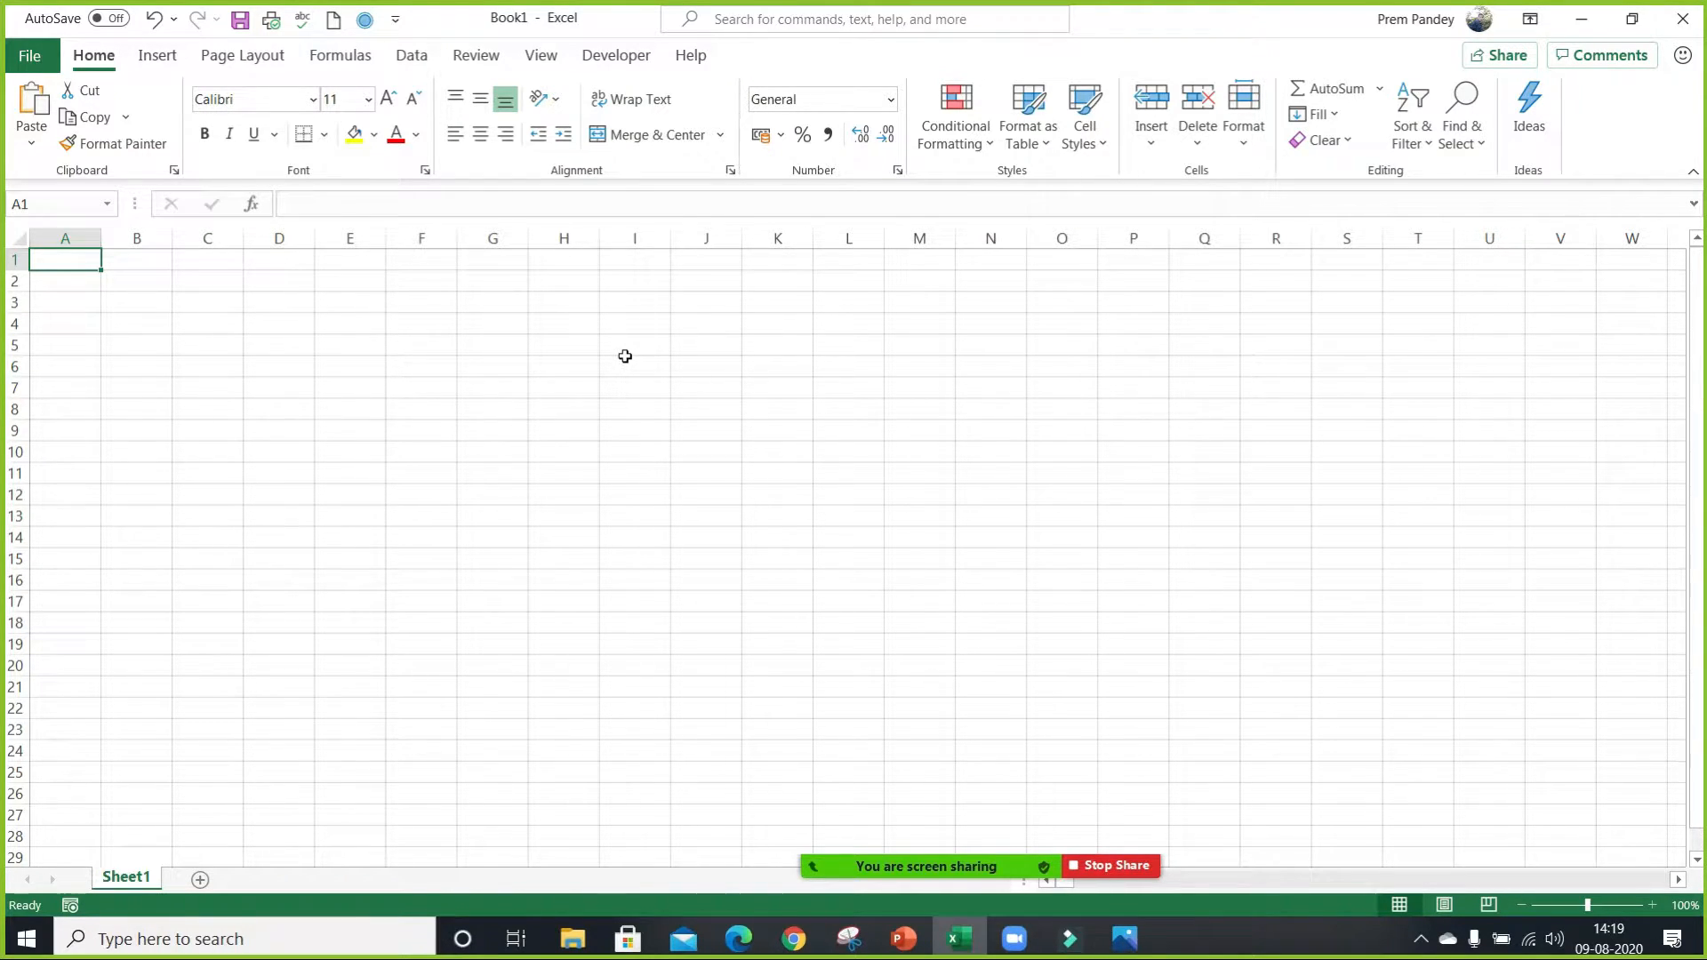
Select the range A10:M14 with Go To using the reference a10:m14, and move to cell C6.
{"action": "key", "text": "ctrl+g"}
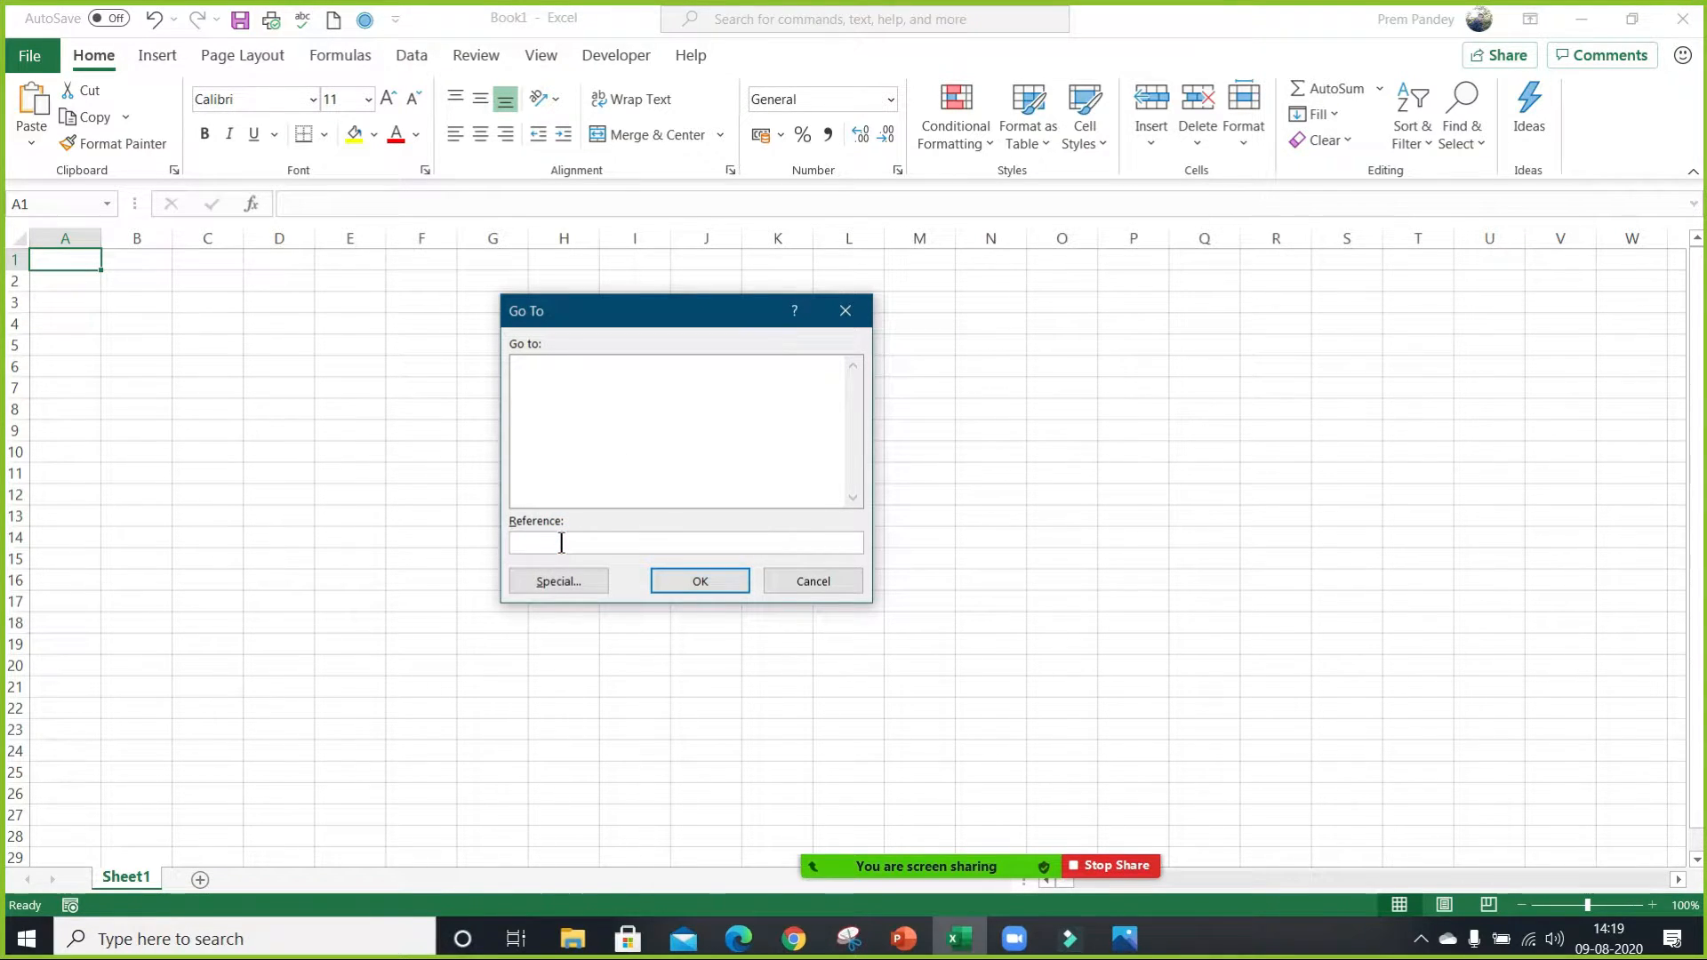
{"action": "type", "text": "a10:m14"}
{"action": "left_click", "coordinate": [701, 582]}
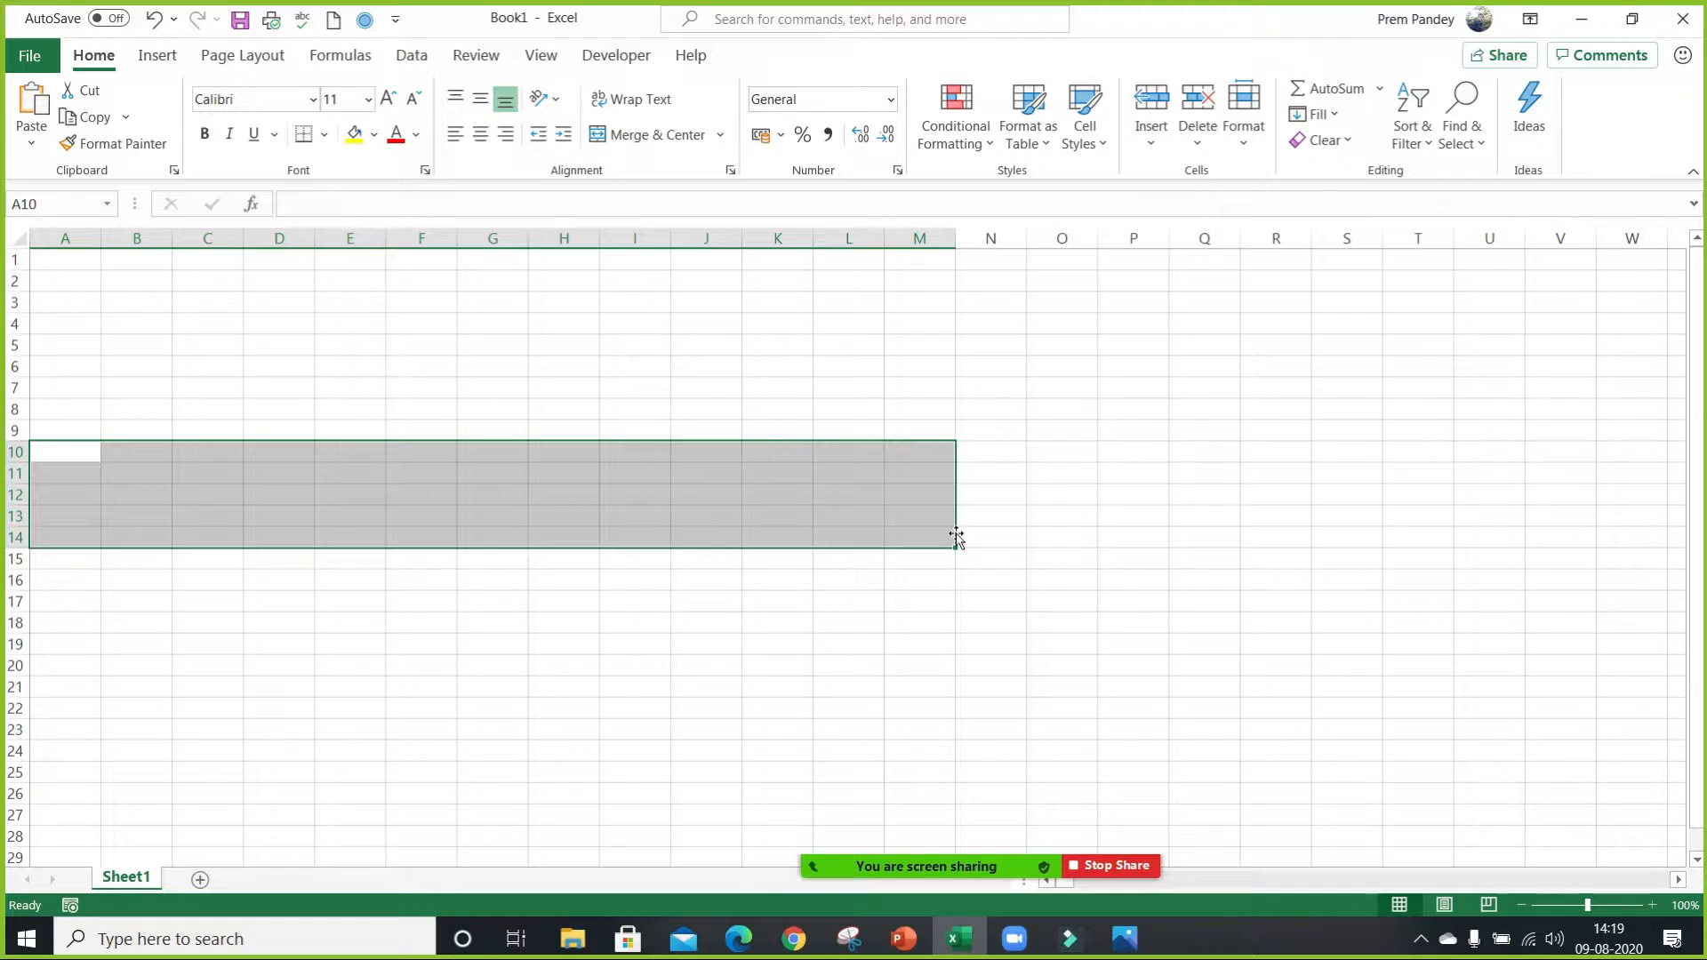
{"action": "left_click", "coordinate": [221, 366]}
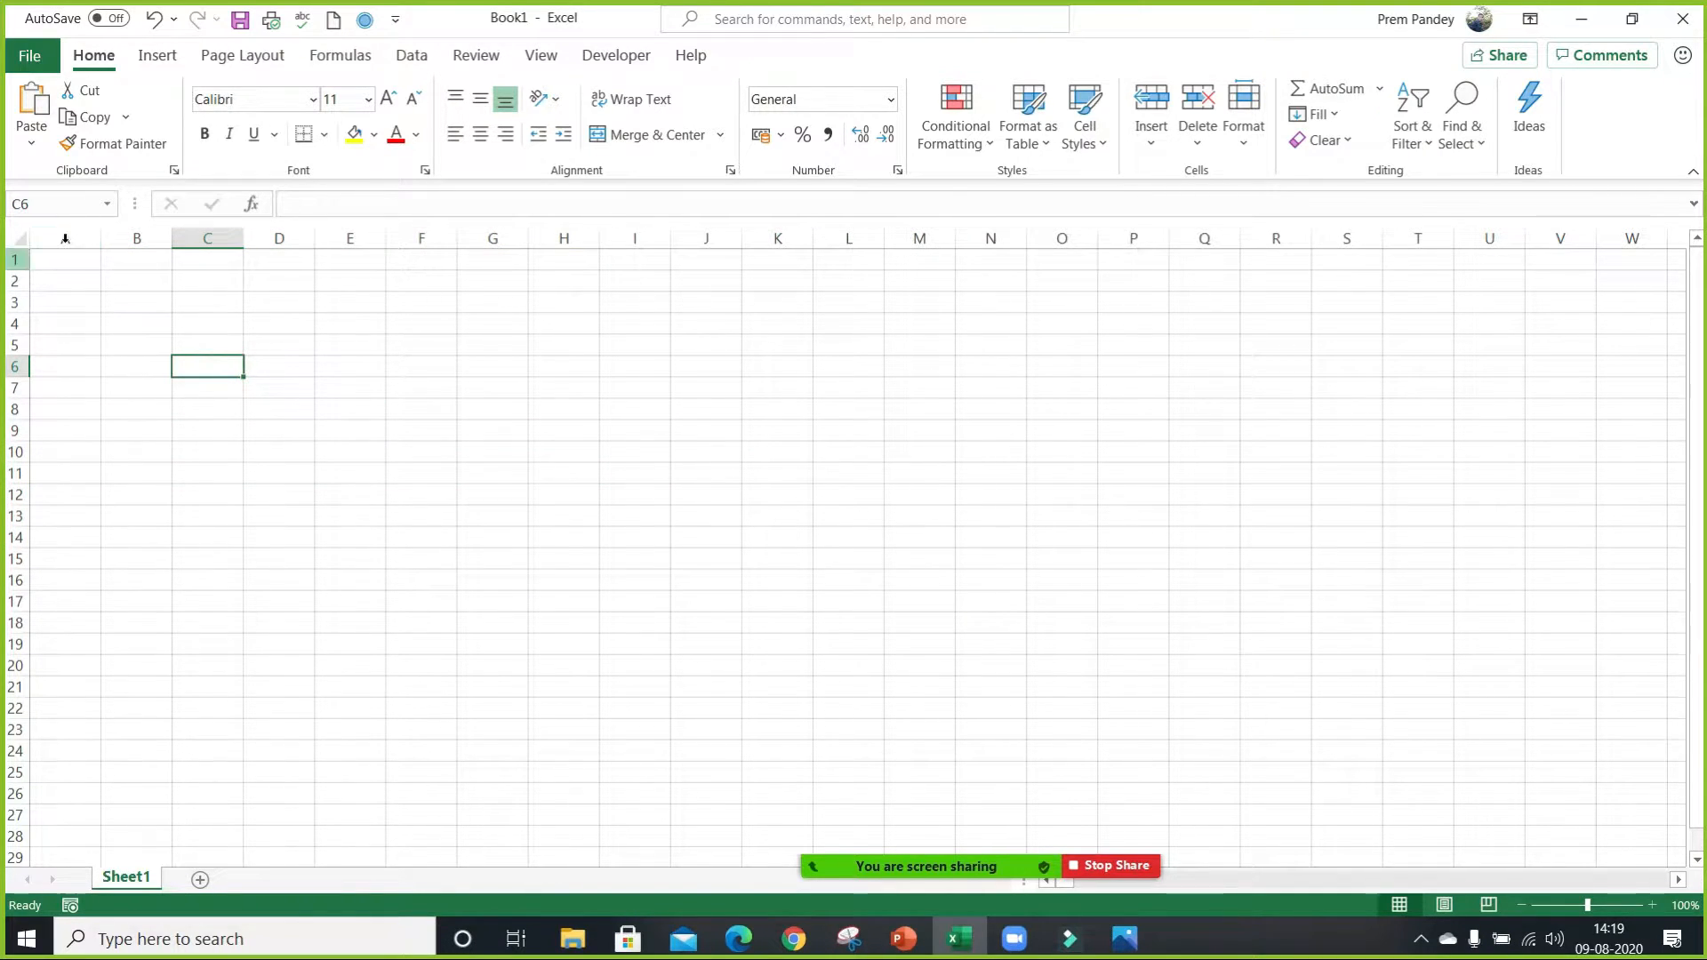
Select the block between M10 and C14 directly with the reference m10:c14, without Go To, and move to cell C2.
{"action": "left_click", "coordinate": [54, 207]}
{"action": "type", "text": "m10:c14"}
{"action": "key", "text": "Return"}
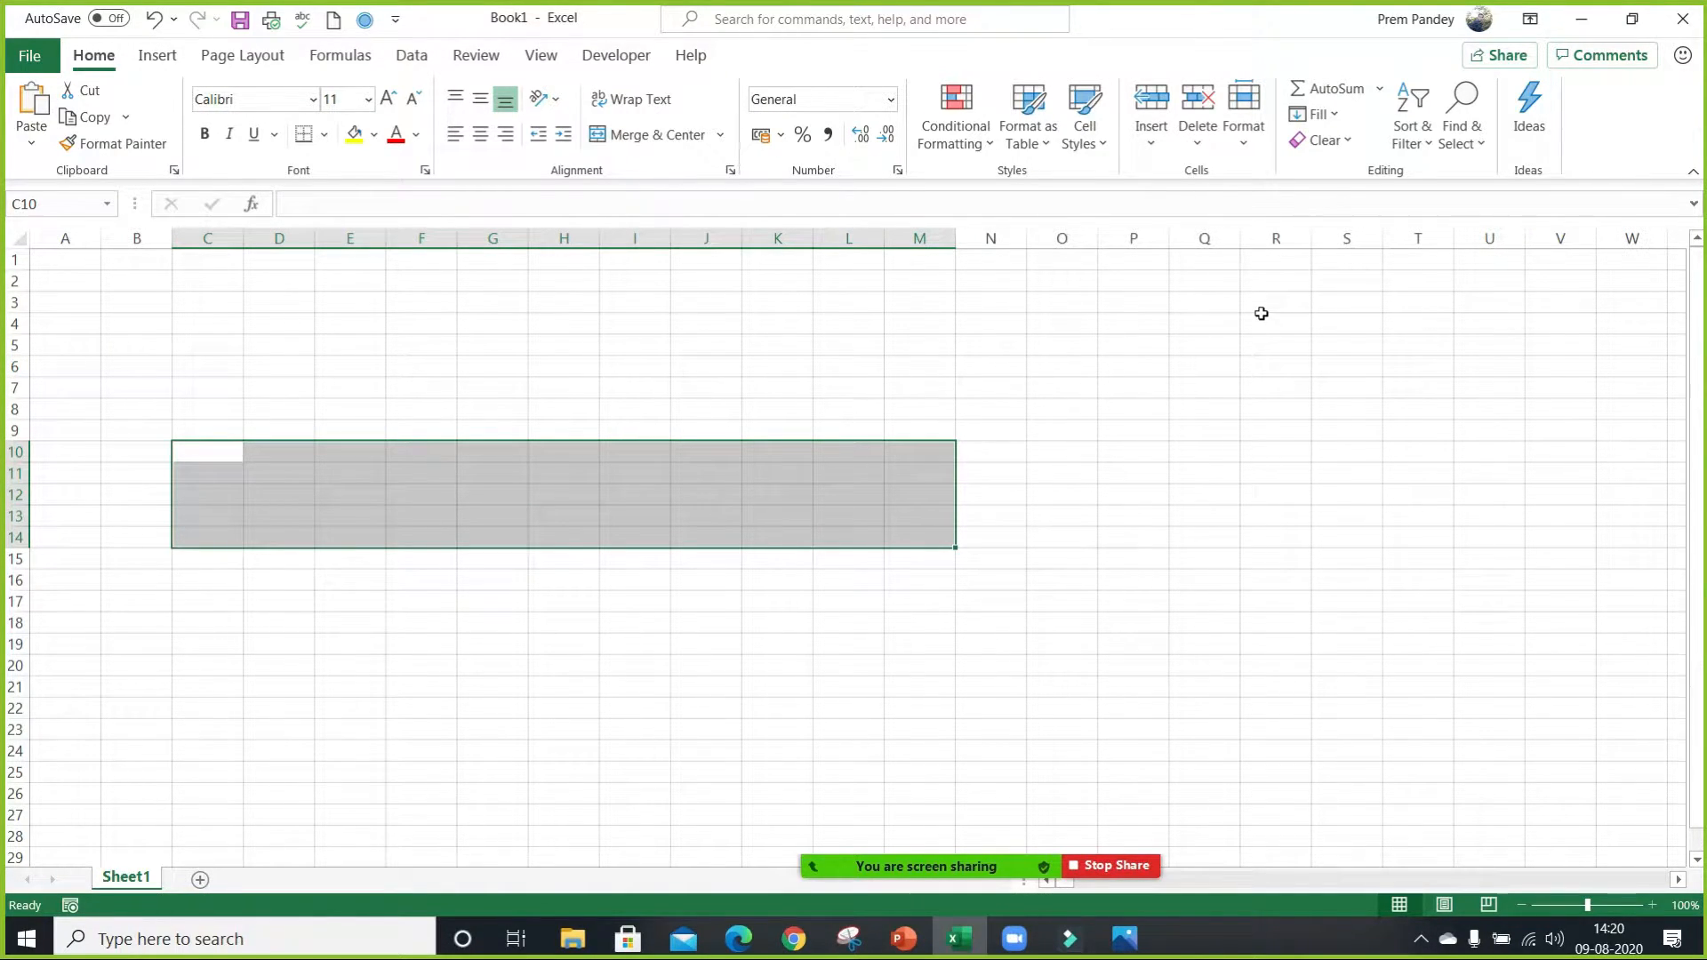
{"action": "left_click", "coordinate": [198, 278]}
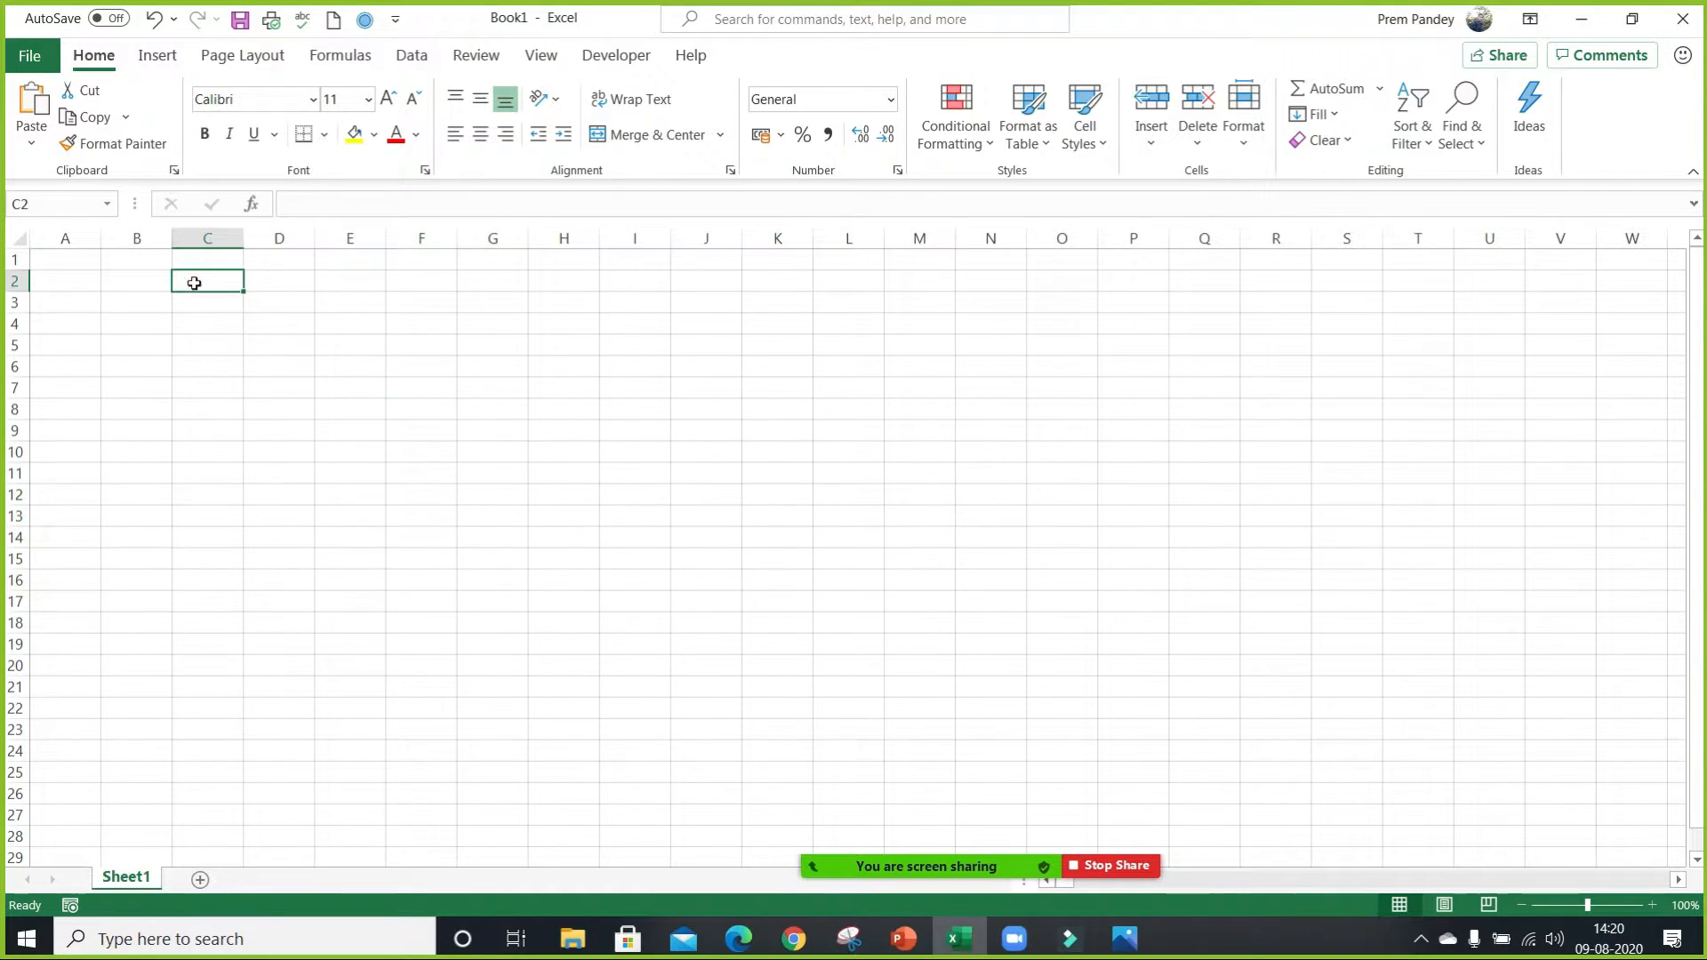
Select the range A1:M10 by hand and move to cell L8.
{"action": "left_click_drag", "start_coordinate": [75, 265], "coordinate": [921, 452]}
{"action": "left_click", "coordinate": [838, 408]}
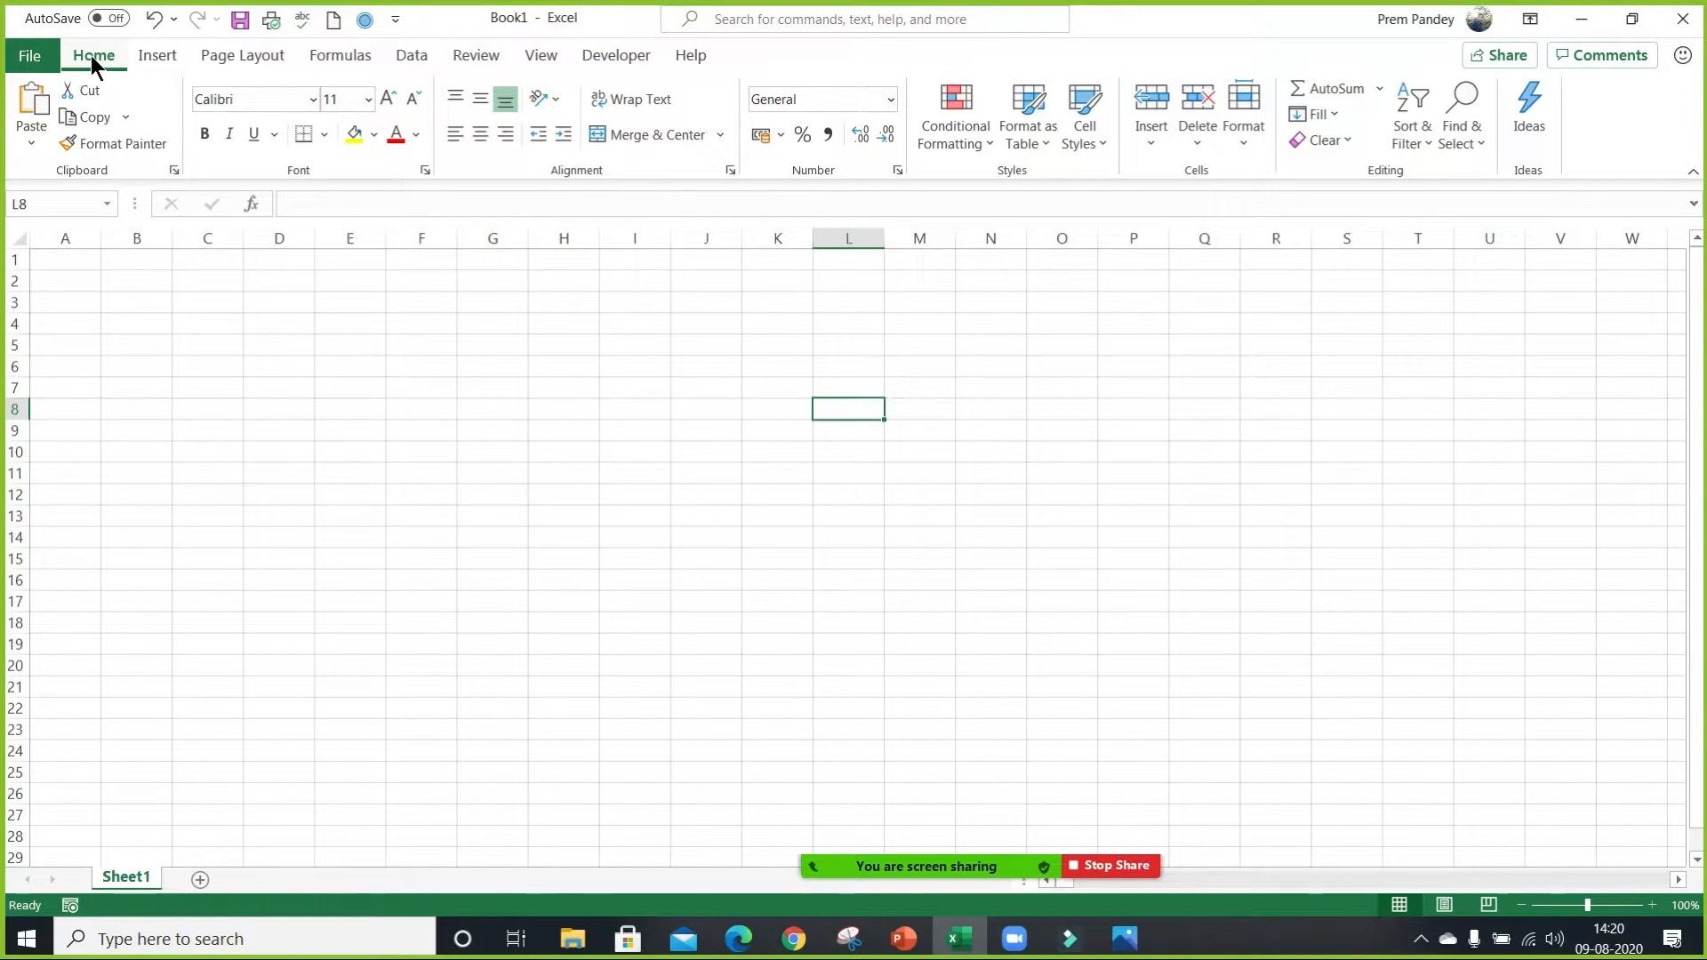
Look through the column and bar chart types available for insertion, and close their gallery.
{"action": "left_click", "coordinate": [135, 51]}
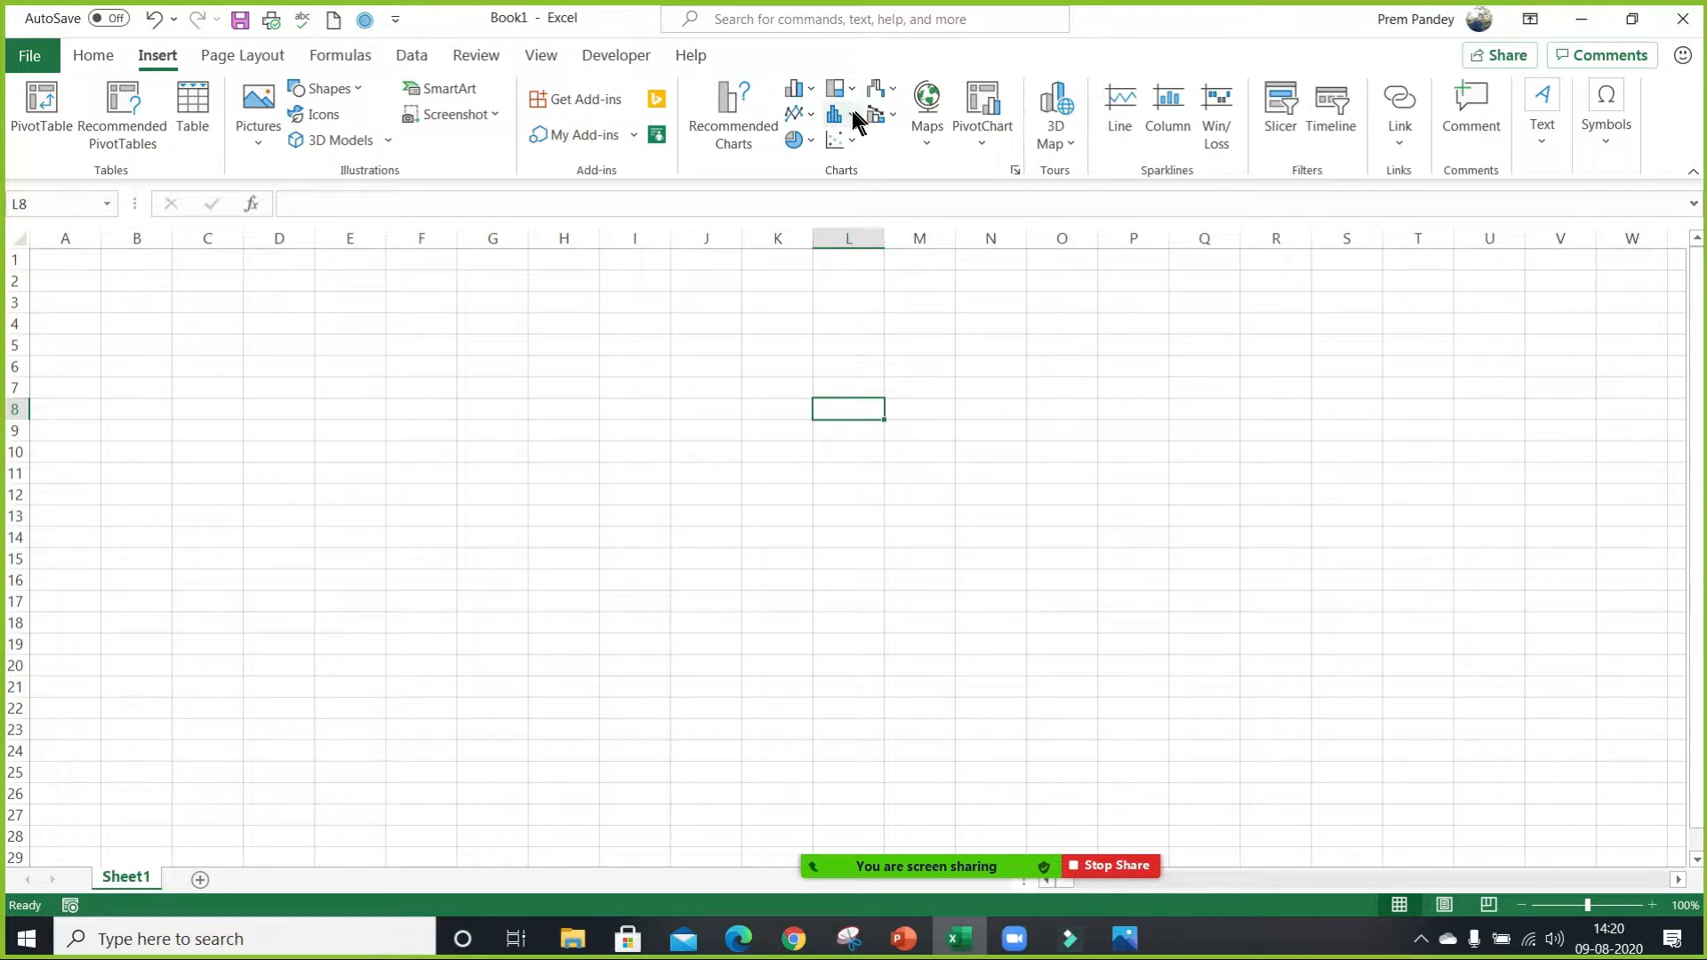
{"action": "left_click", "coordinate": [813, 92]}
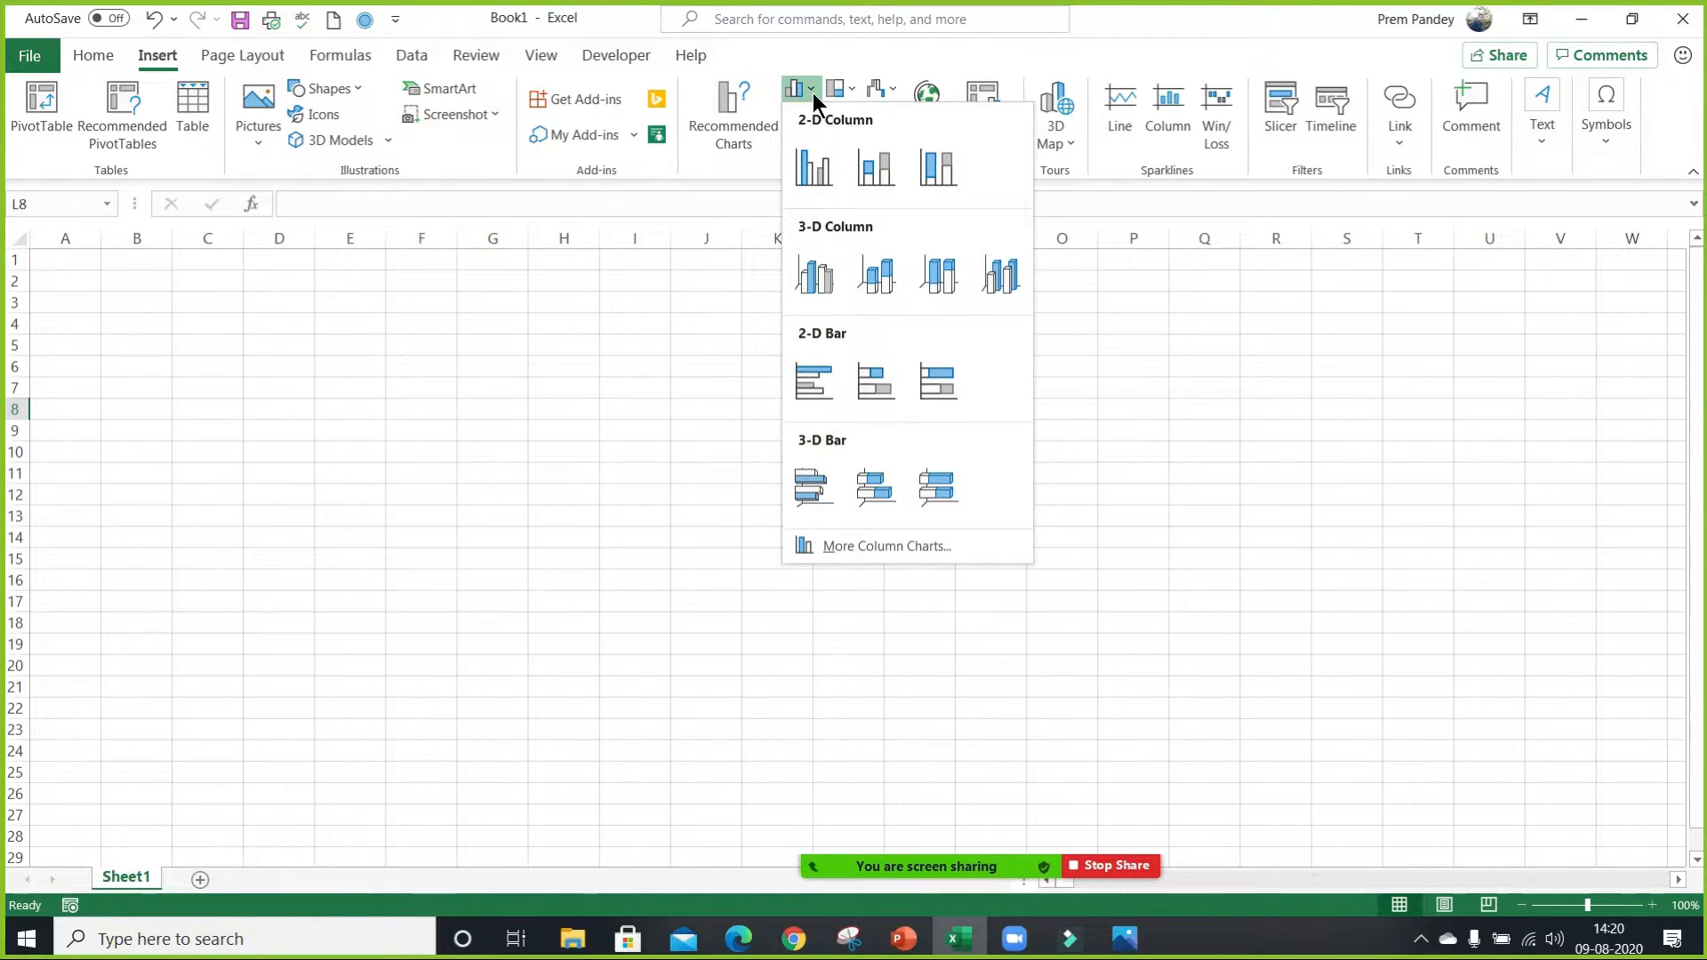
{"action": "left_click", "coordinate": [813, 92]}
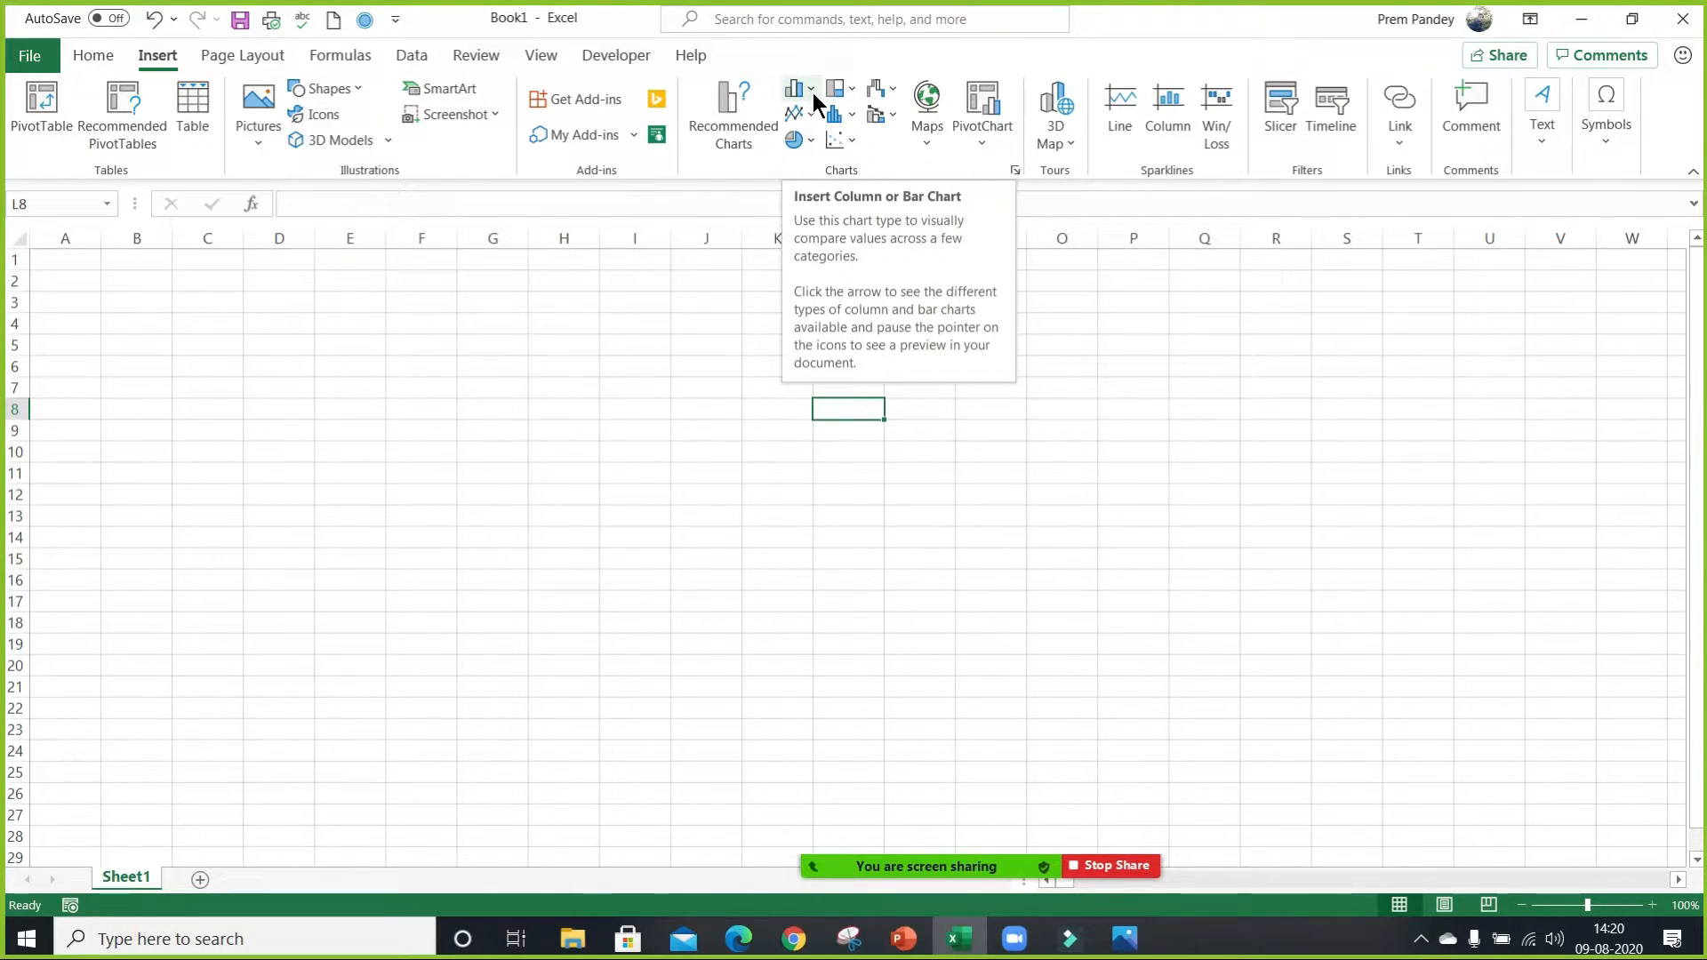
{"action": "left_click", "coordinate": [81, 56]}
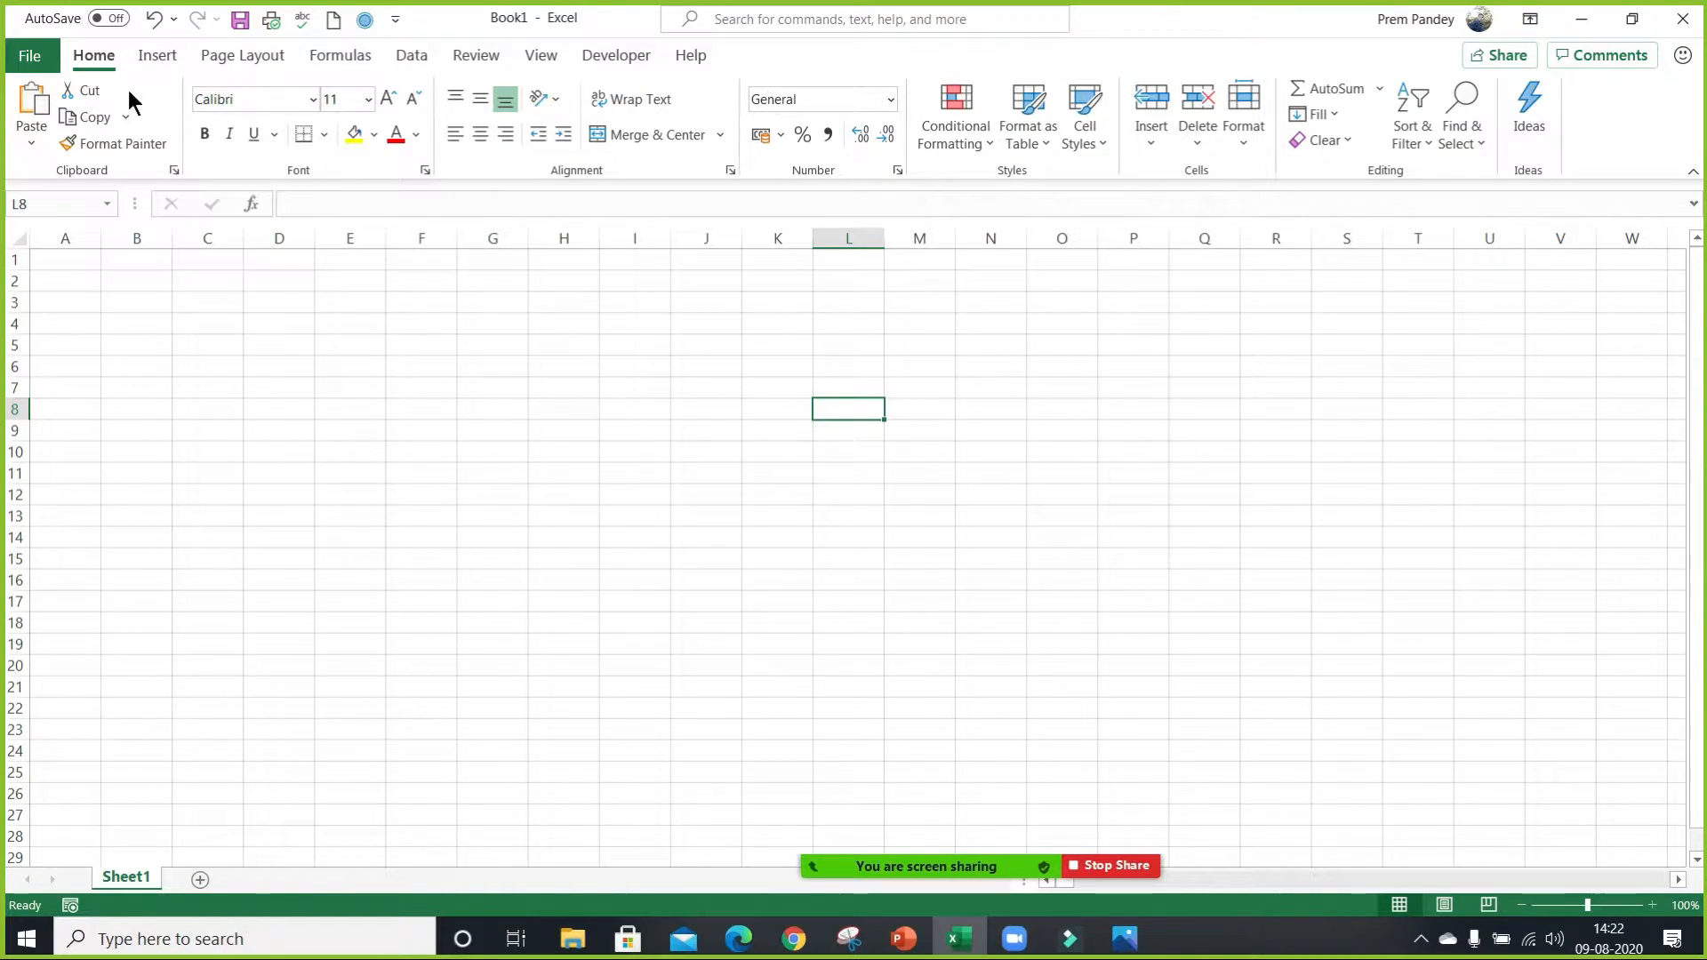
{"action": "left_click", "coordinate": [115, 64]}
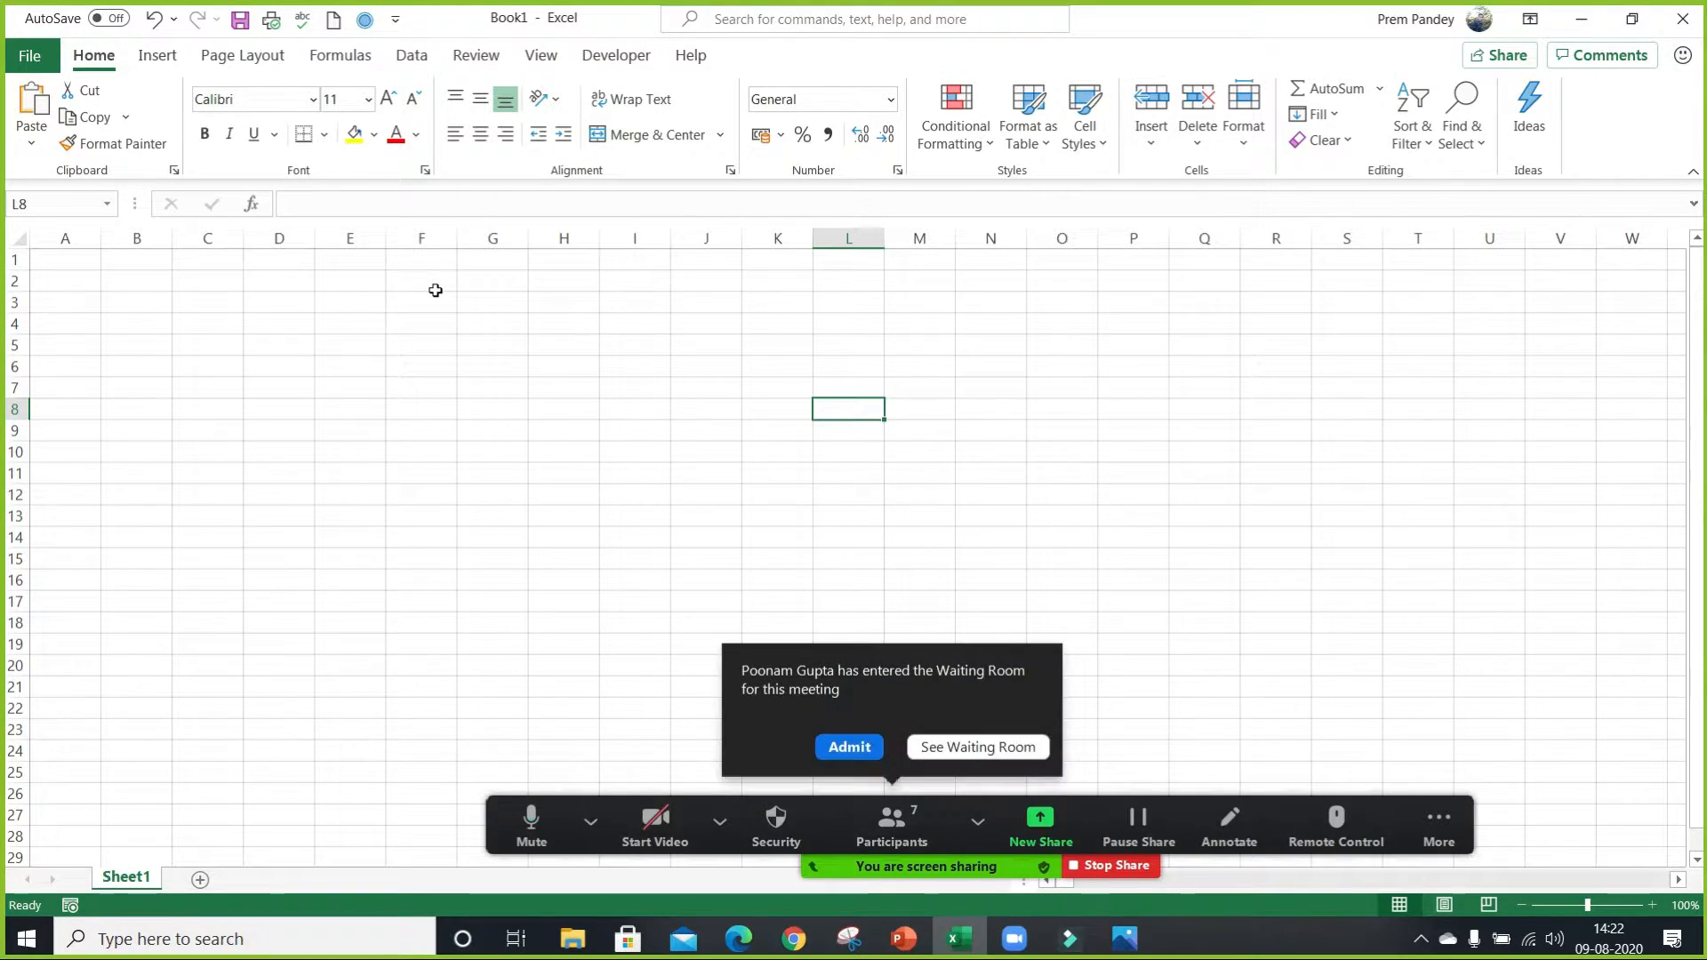
Admit the attendee from the waiting room to the Zoom meeting.
{"action": "left_click", "coordinate": [847, 747]}
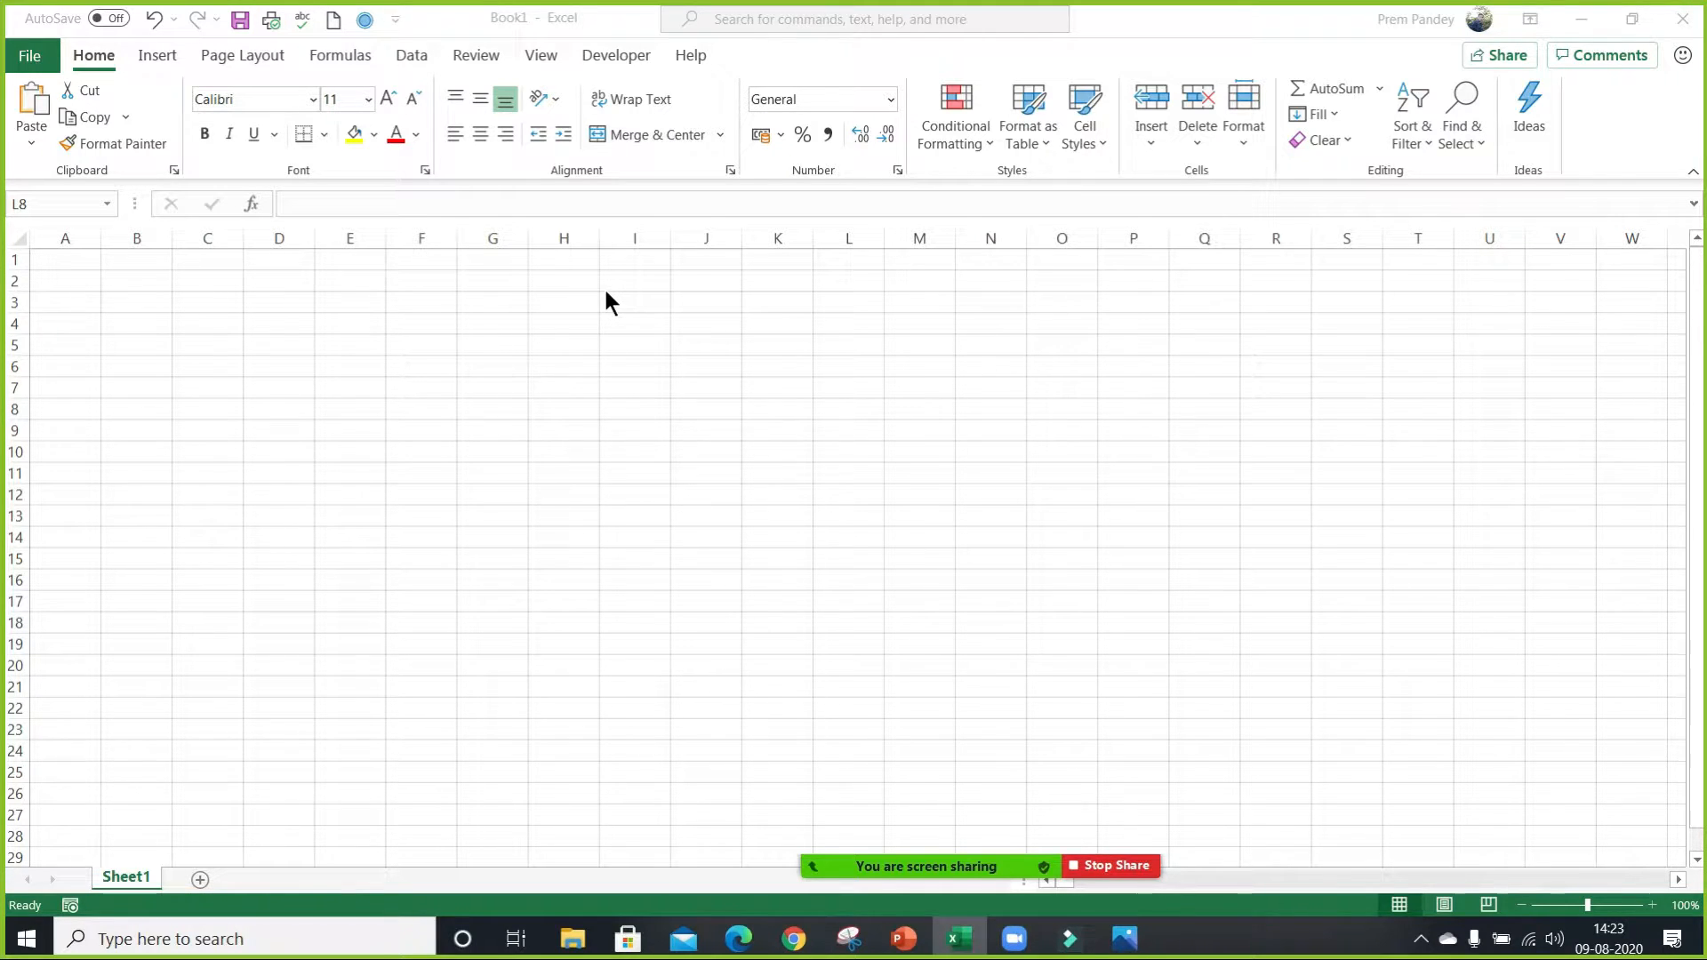
{"action": "key", "text": "alt+u"}
{"action": "left_click_drag", "start_coordinate": [1214, 215], "coordinate": [1446, 222]}
{"action": "left_click", "coordinate": [67, 178]}
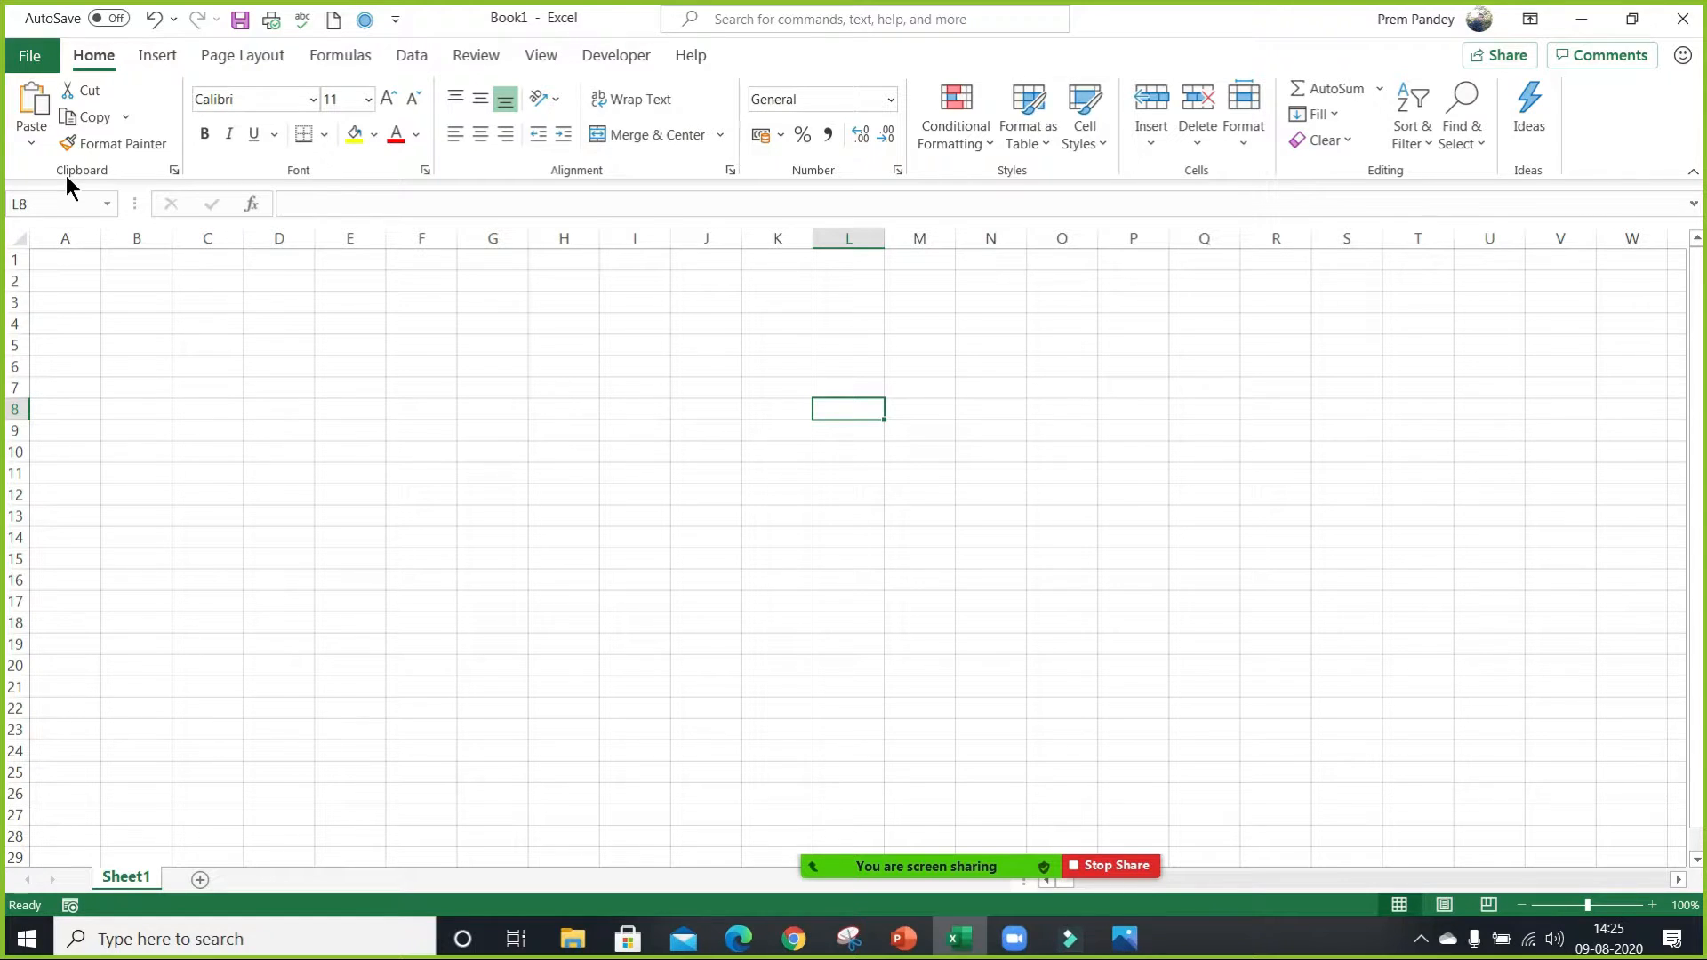
Start the Windows Magnifier, and switch briefly to the Zoom meeting window before returning to the workbook.
{"action": "key", "text": "super+plus"}
{"action": "key", "text": "super+plus"}
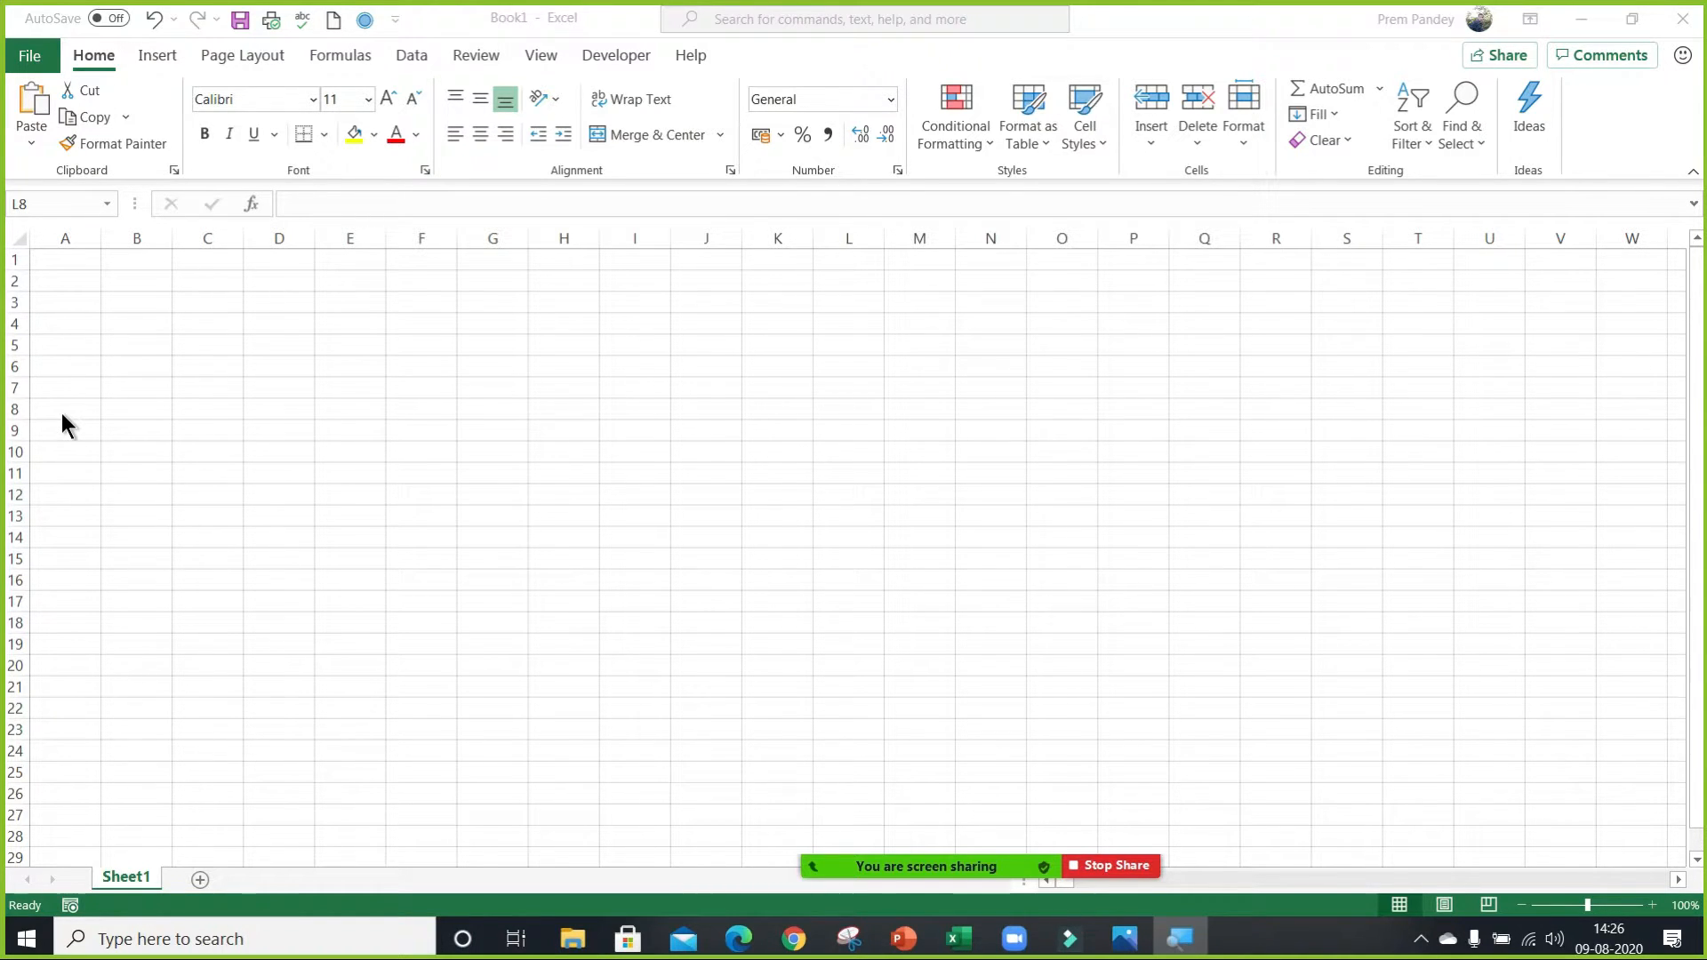
{"action": "mouse_move", "coordinate": [957, 938]}
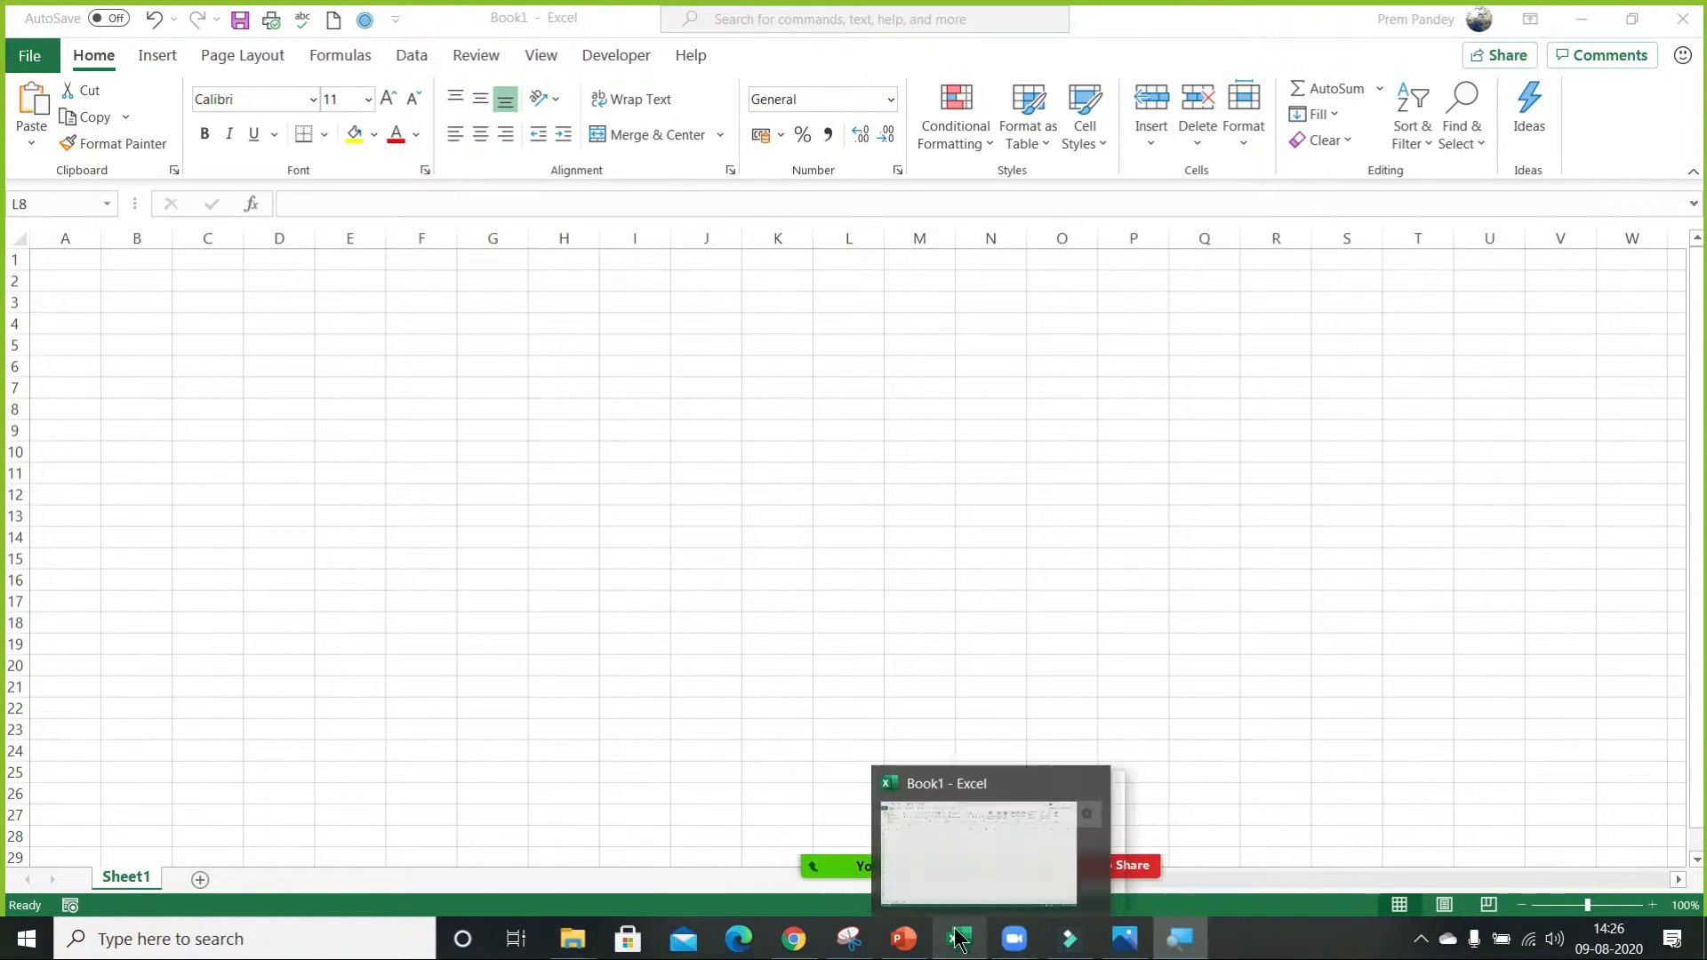
{"action": "mouse_move", "coordinate": [1014, 938]}
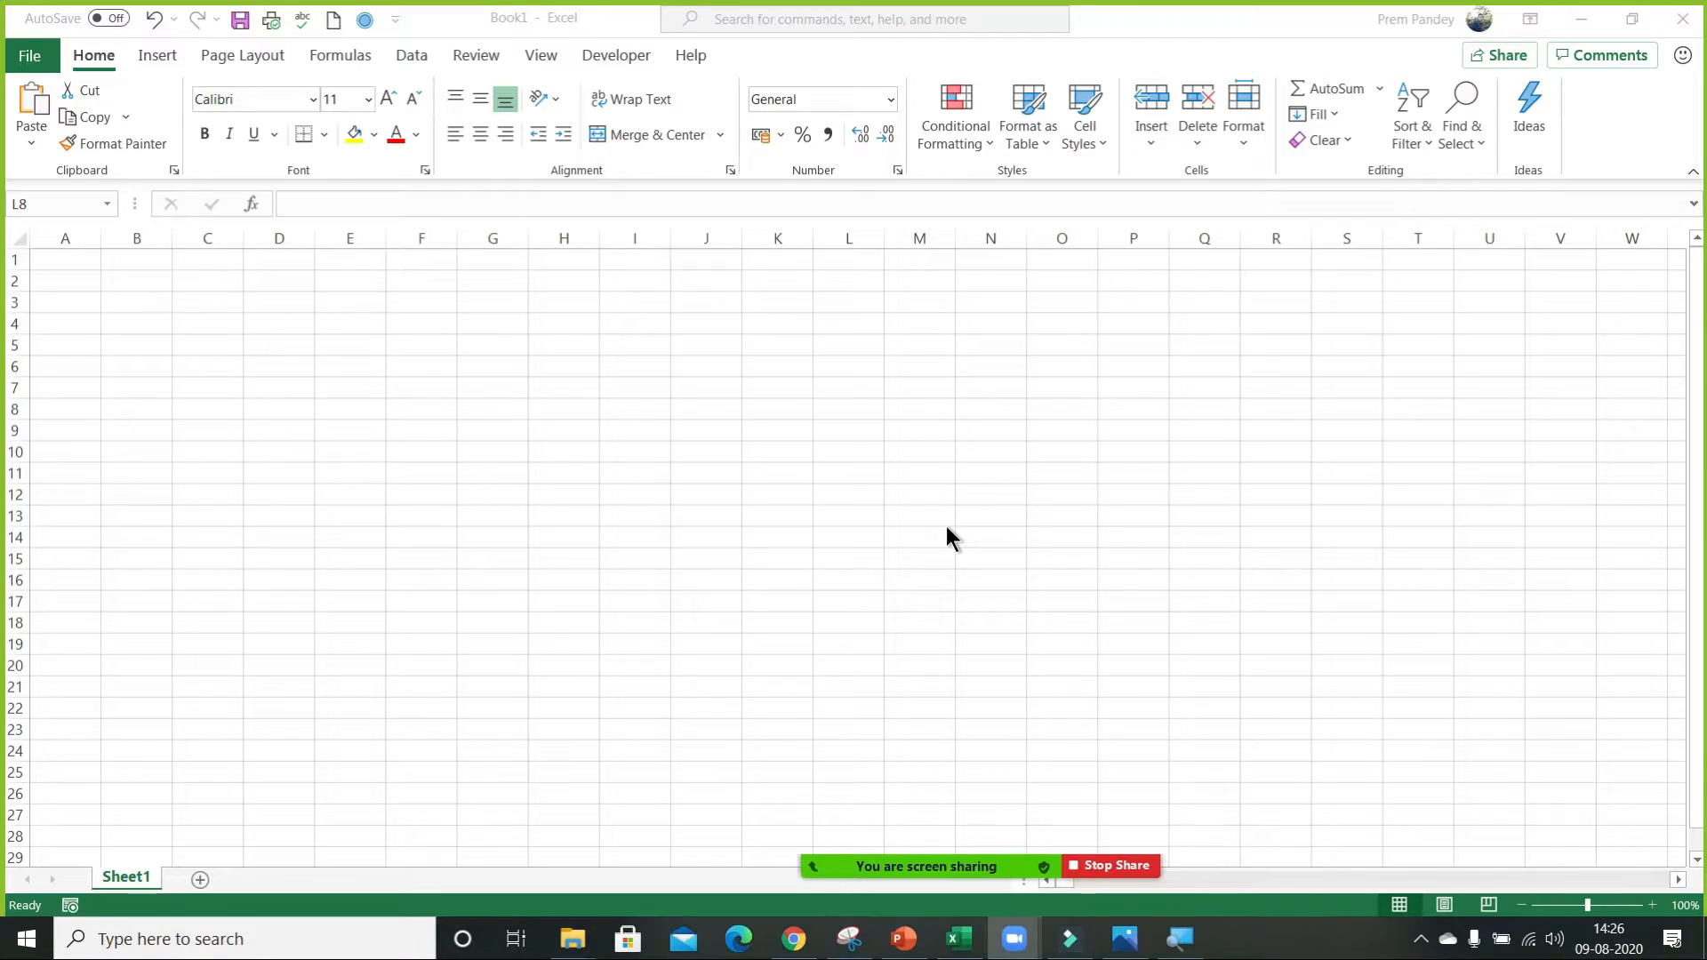
{"action": "left_click", "coordinate": [946, 526]}
{"action": "left_click", "coordinate": [887, 822]}
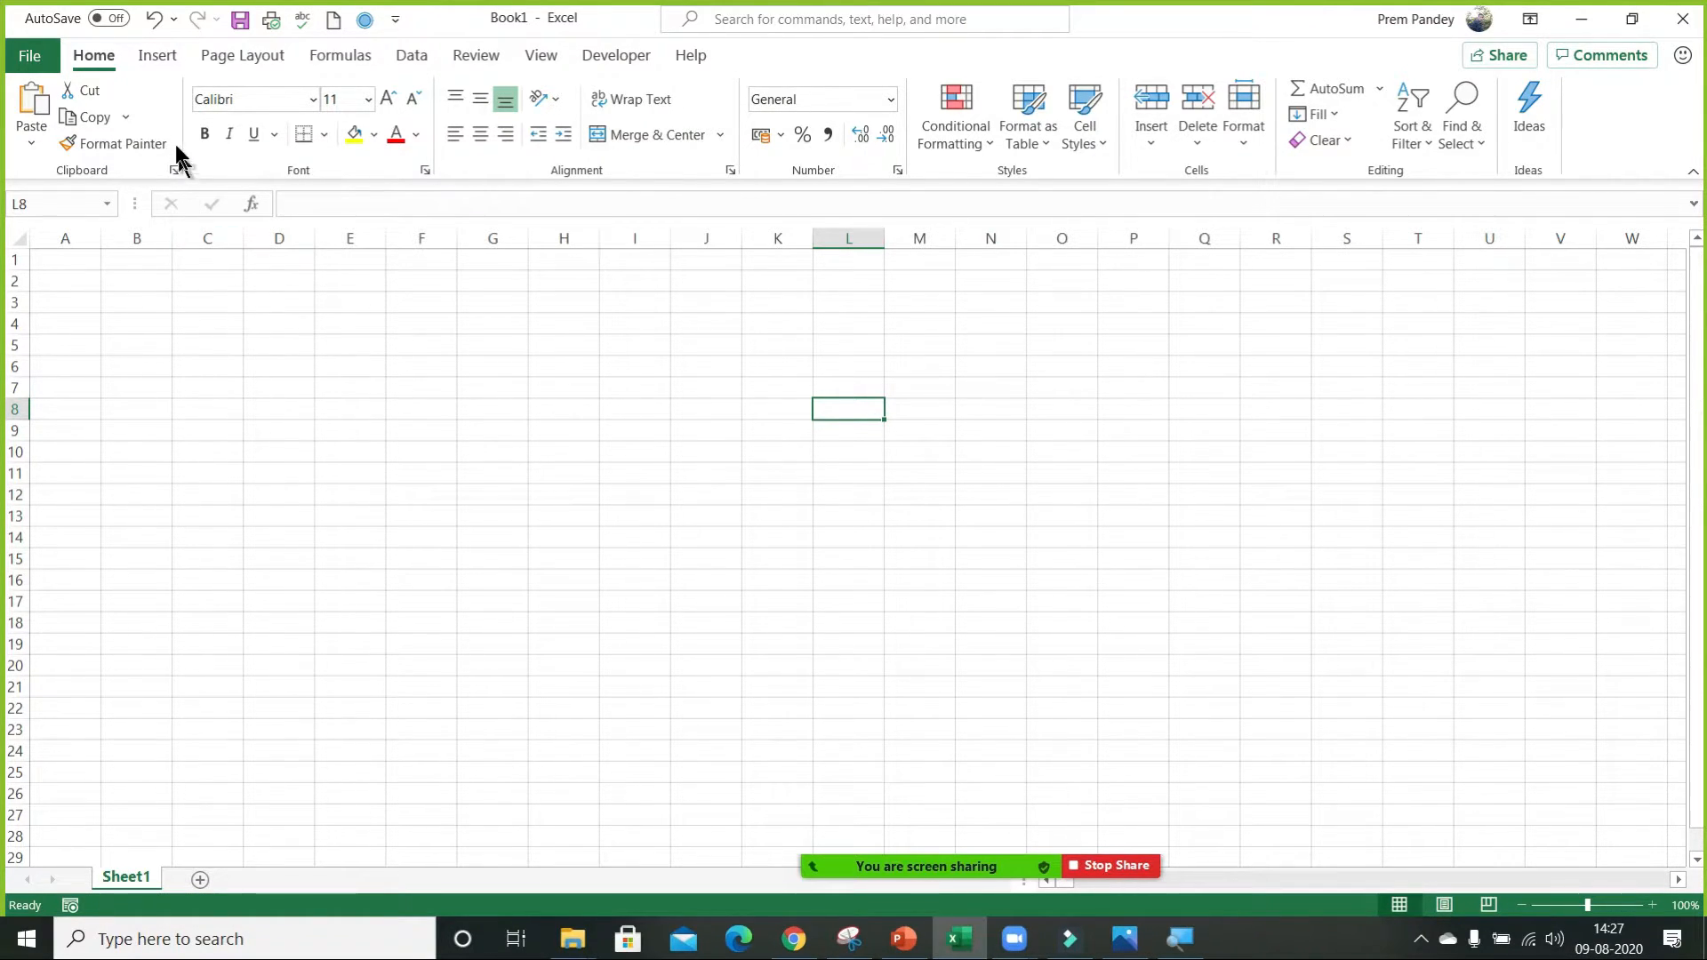
{"action": "left_click", "coordinate": [155, 57]}
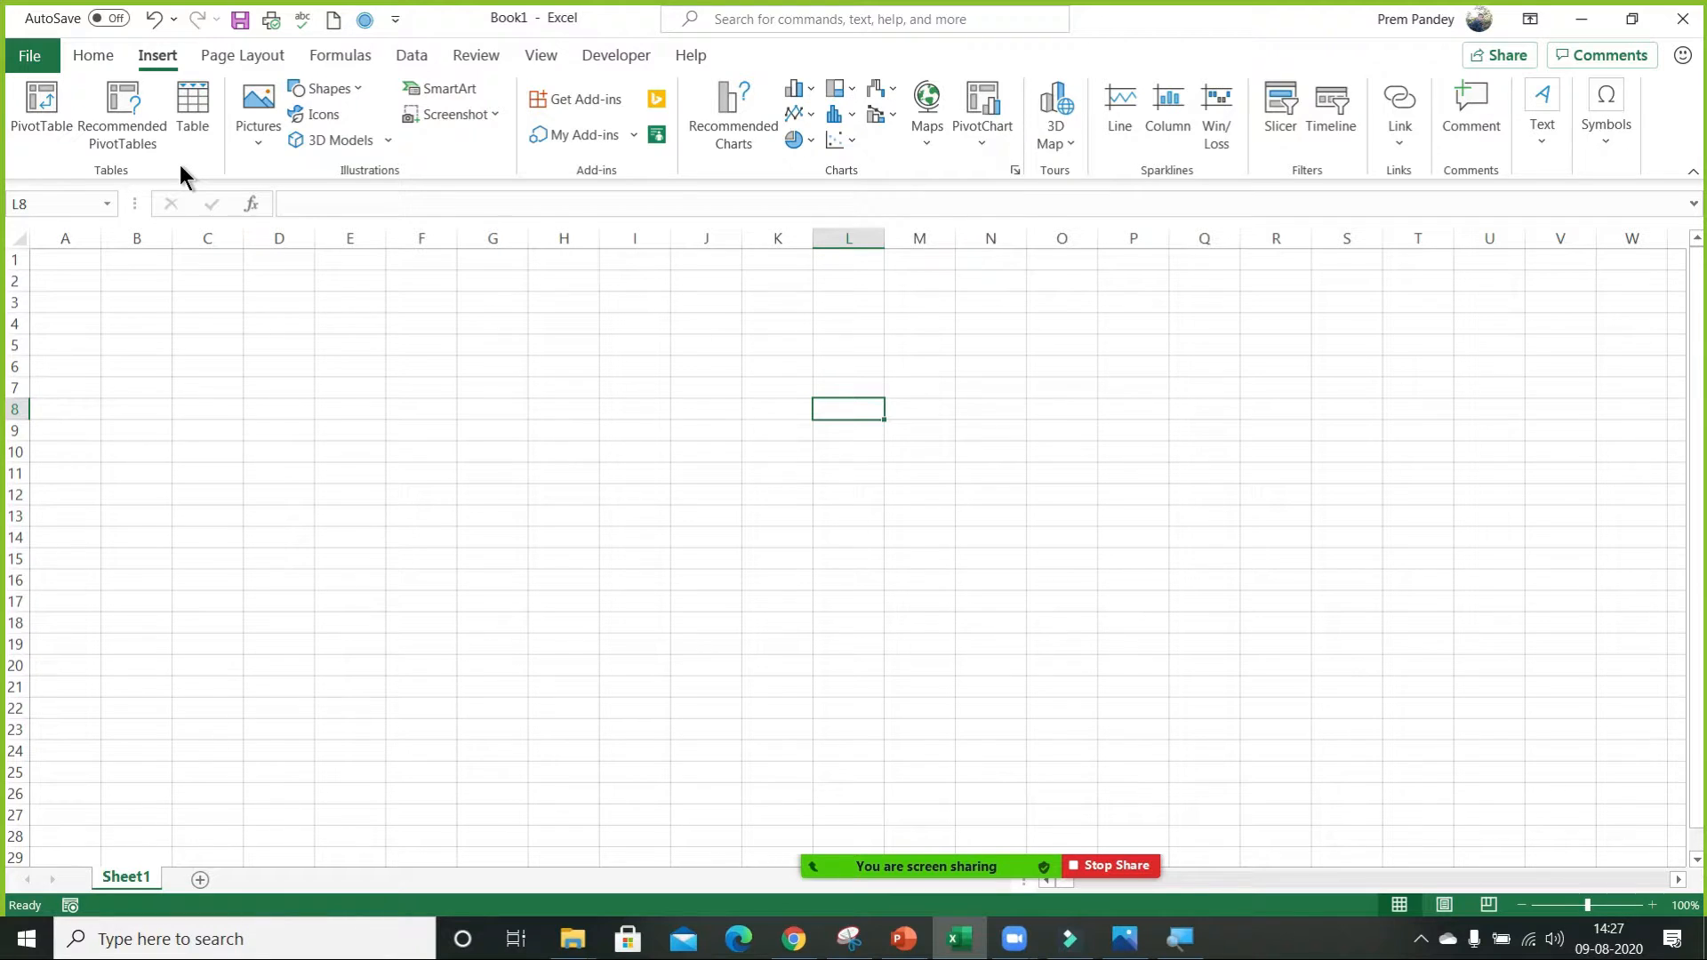
{"action": "left_click", "coordinate": [94, 64]}
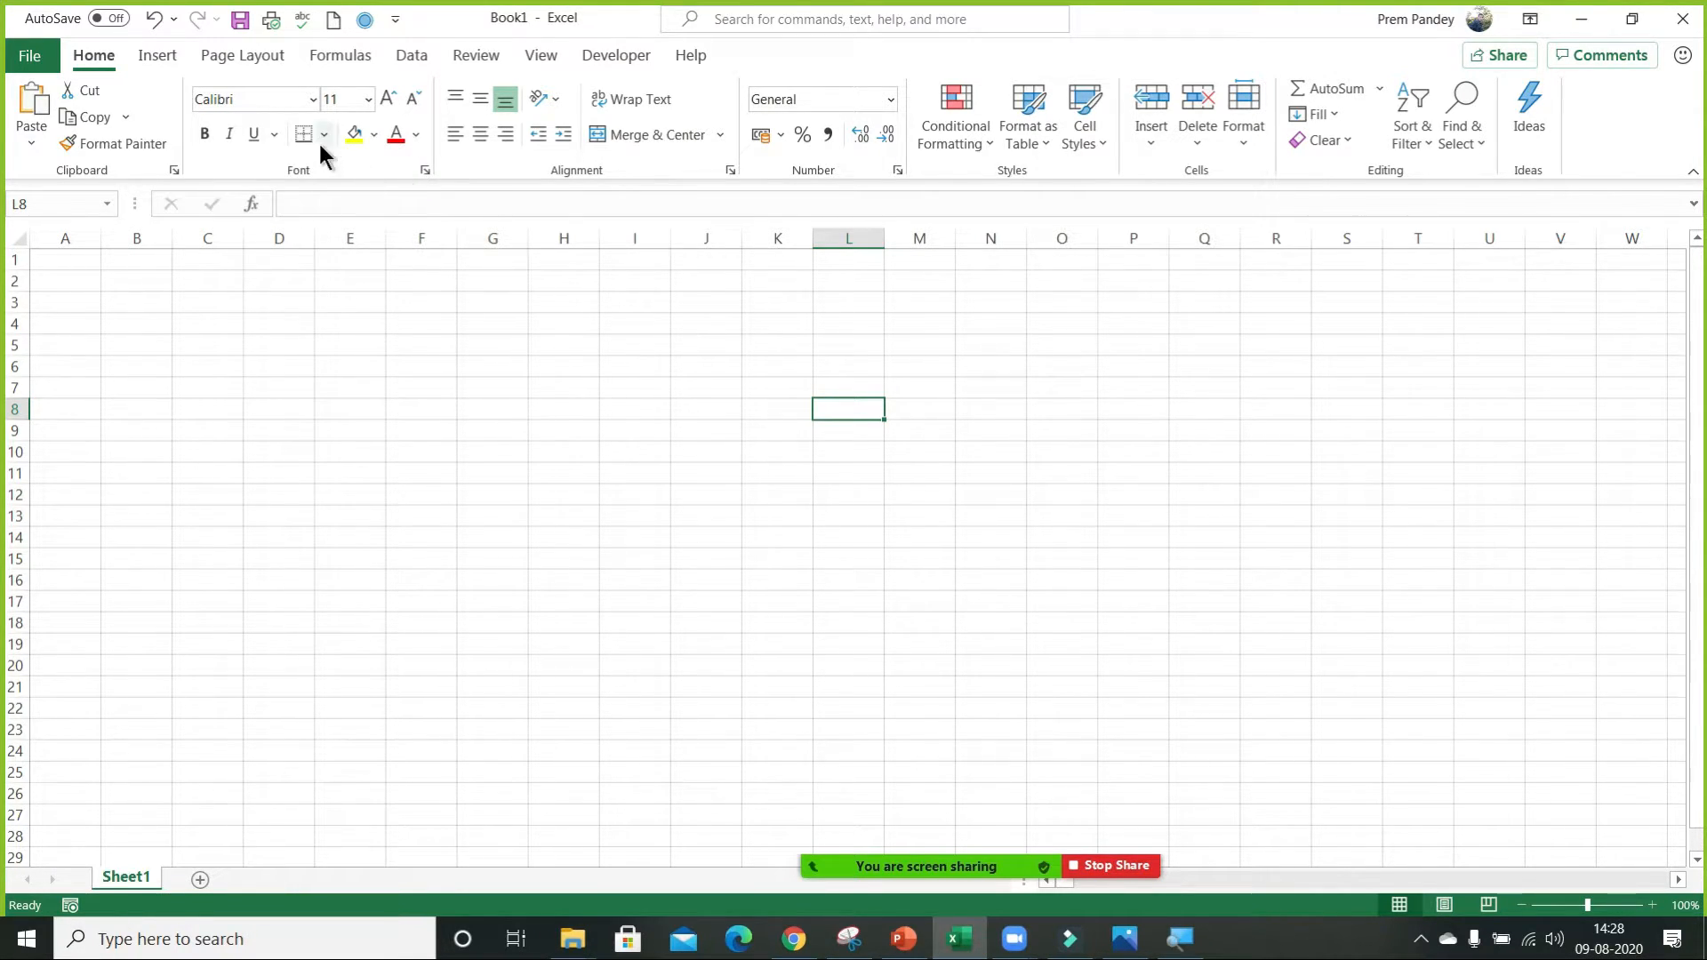
Enter the header Data in cell A1 and the formula =RANDBETWEEN(500,1000) in cell A2.
{"action": "left_click", "coordinate": [69, 260]}
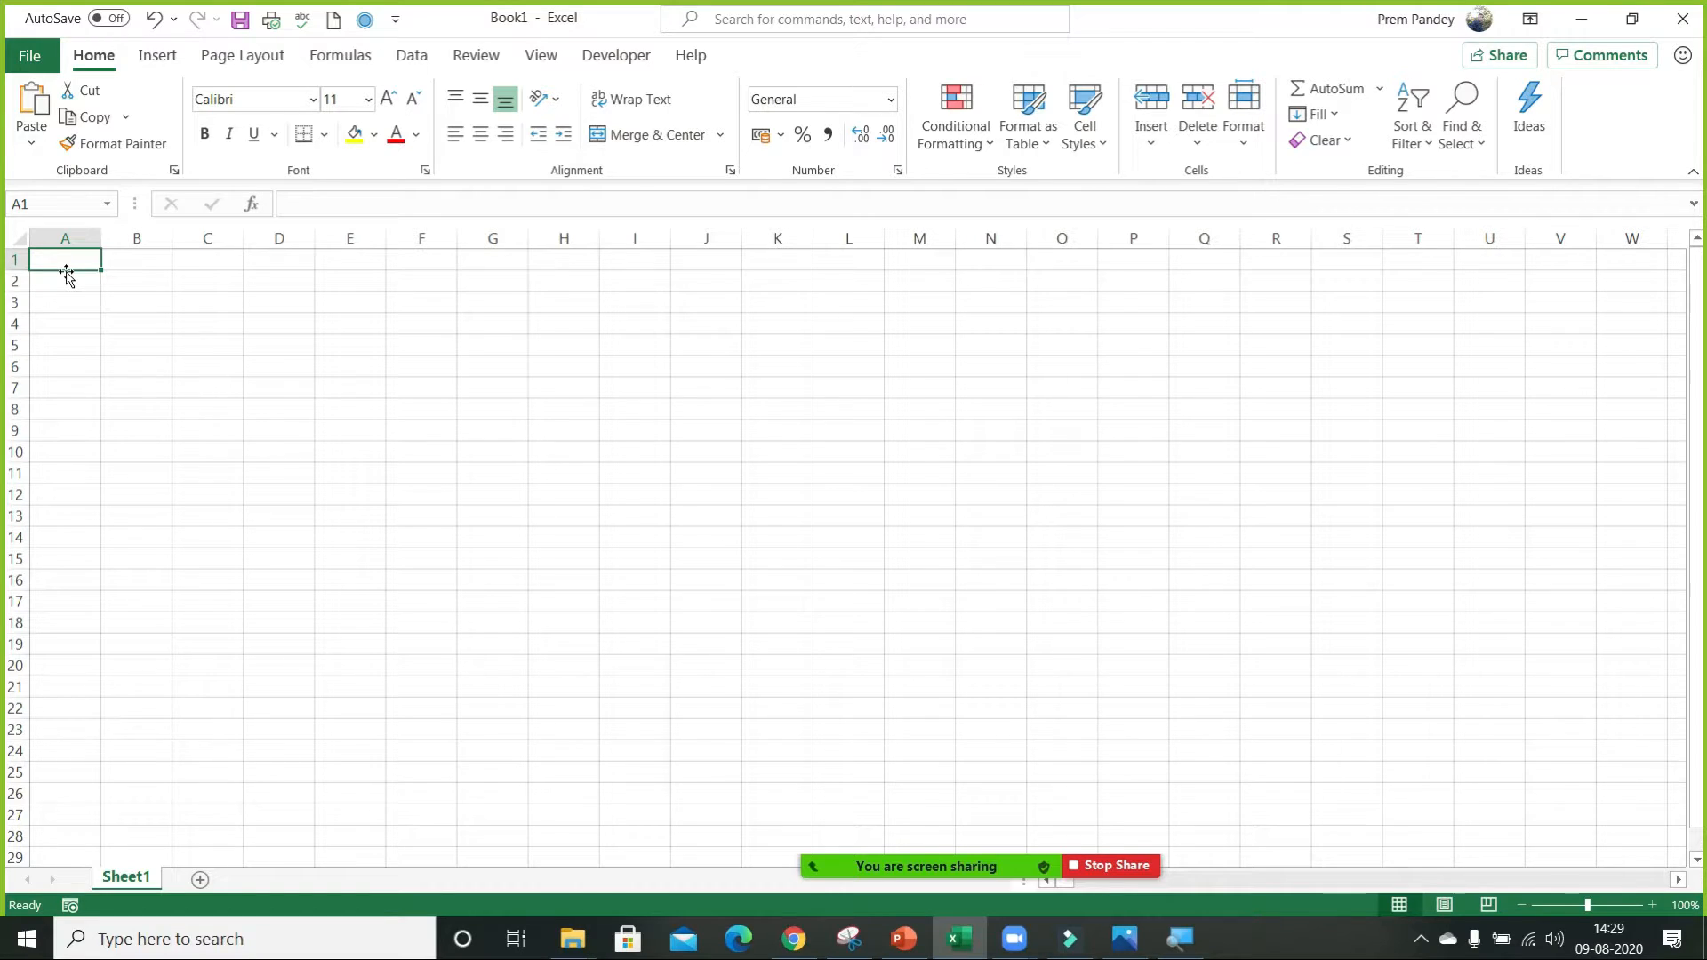
{"action": "type", "text": "Data"}
{"action": "key", "text": "Return"}
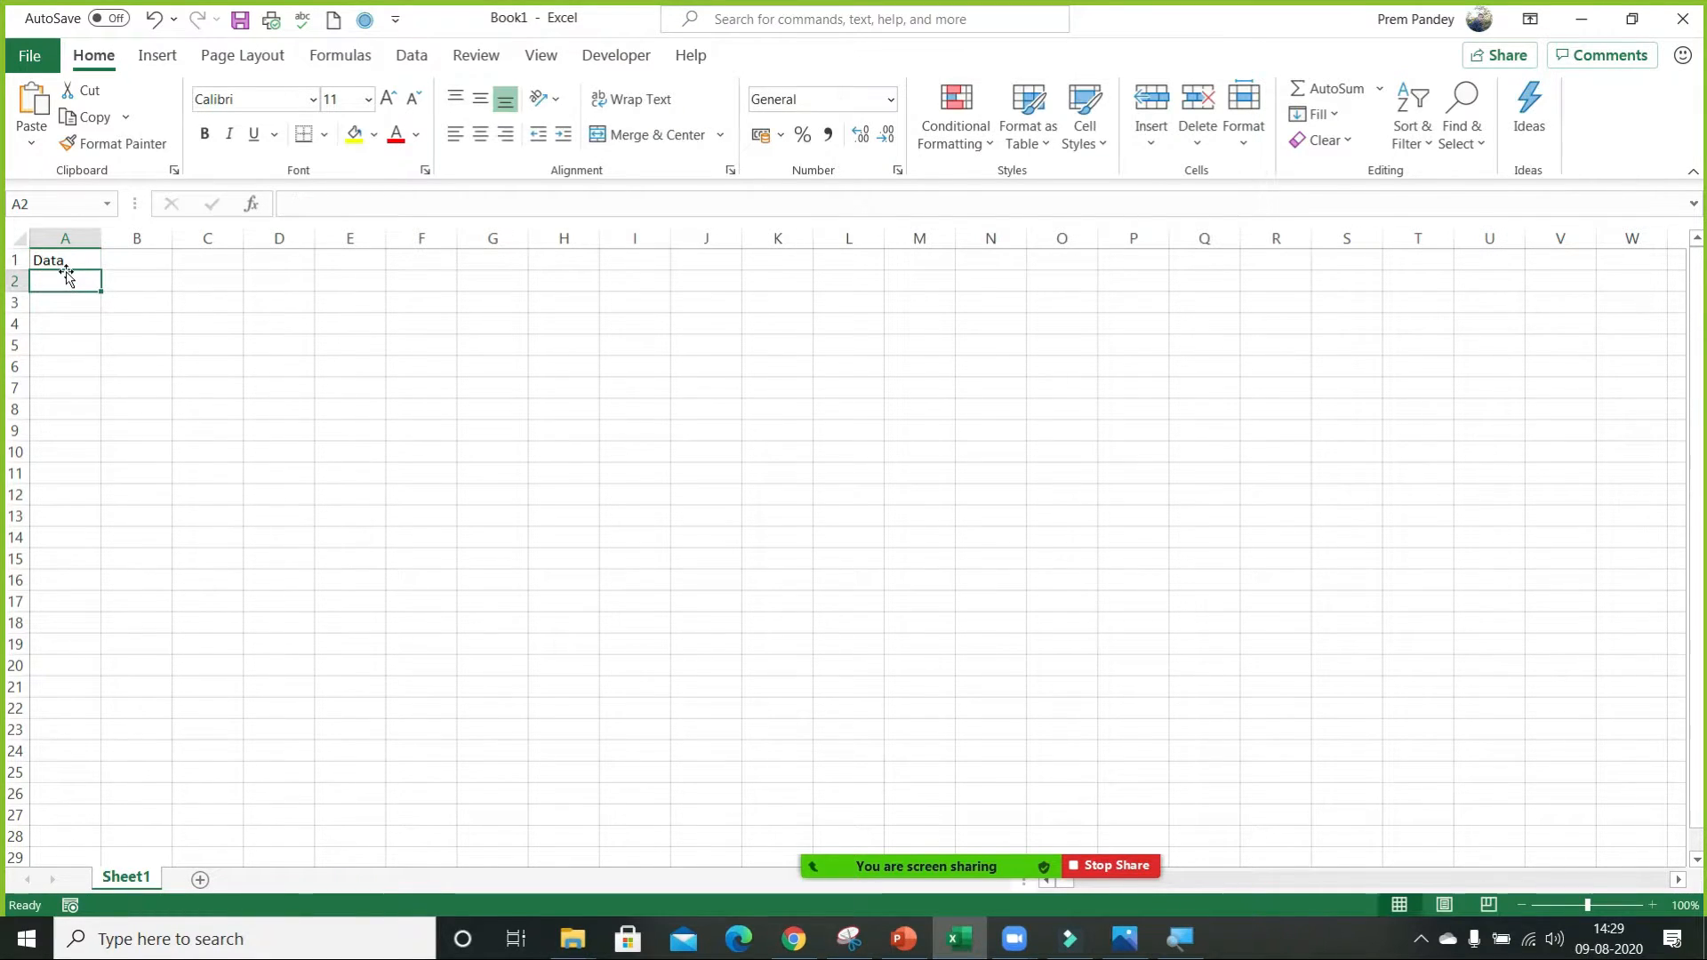
{"action": "type", "text": "=rand"}
{"action": "key", "text": "Down"}
{"action": "key", "text": "Down"}
{"action": "key", "text": "Tab"}
{"action": "type", "text": "50"}
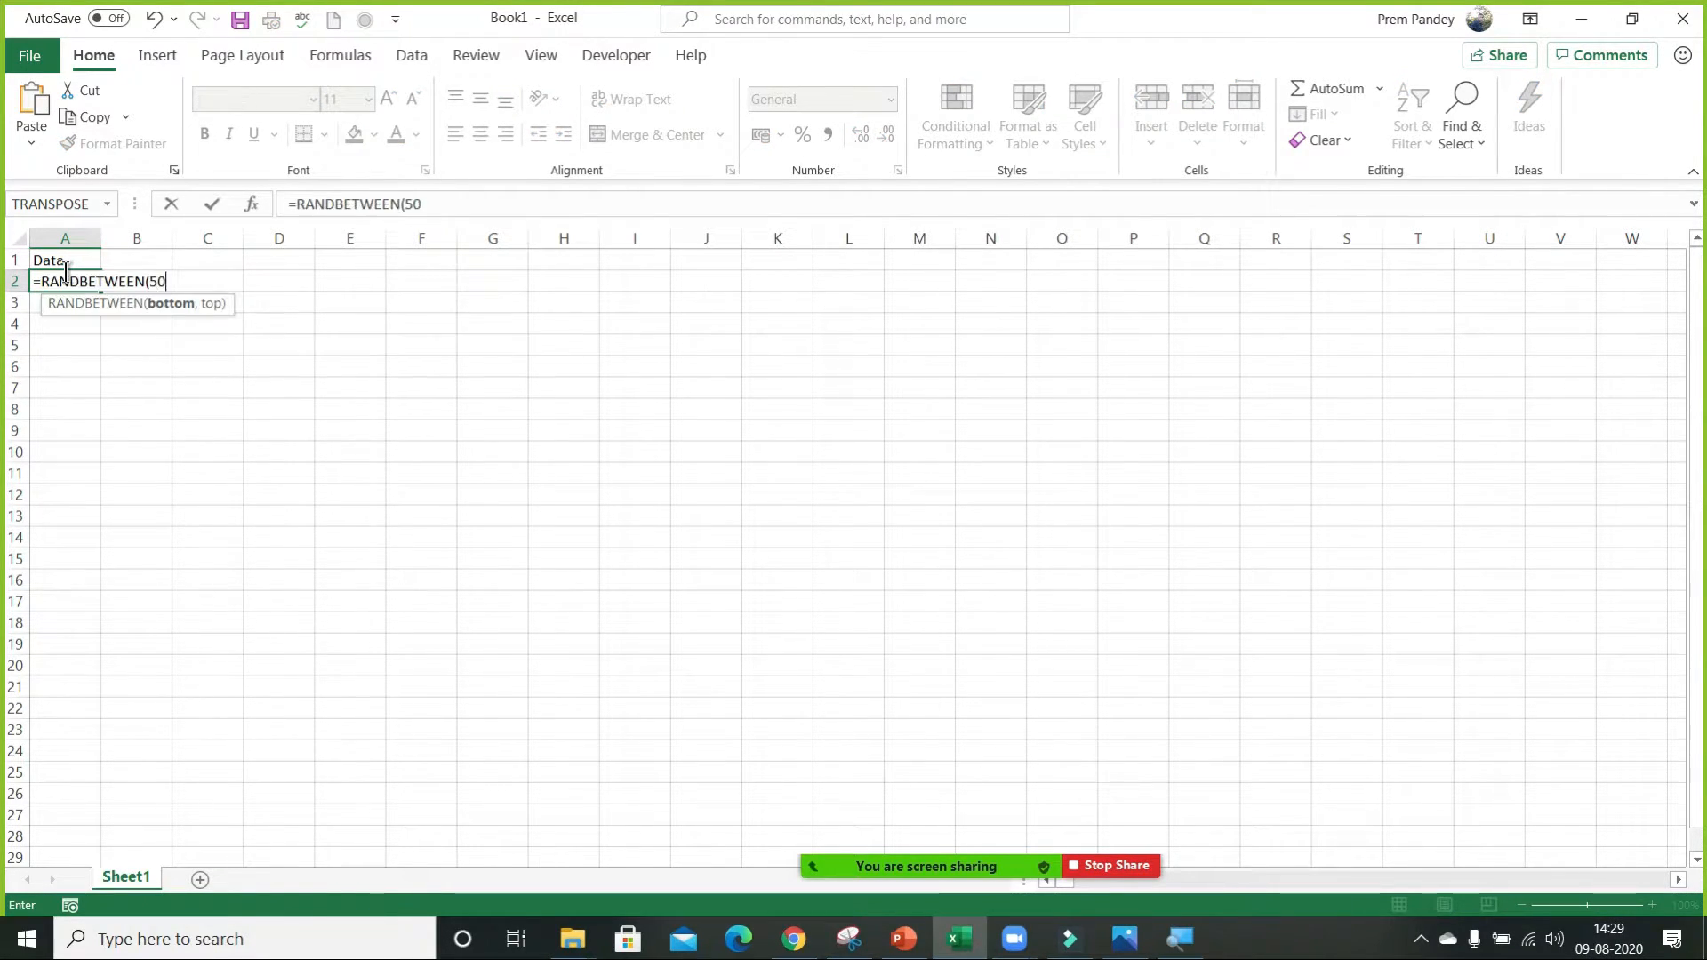
{"action": "type", "text": "0,1000"}
{"action": "key", "text": "Return"}
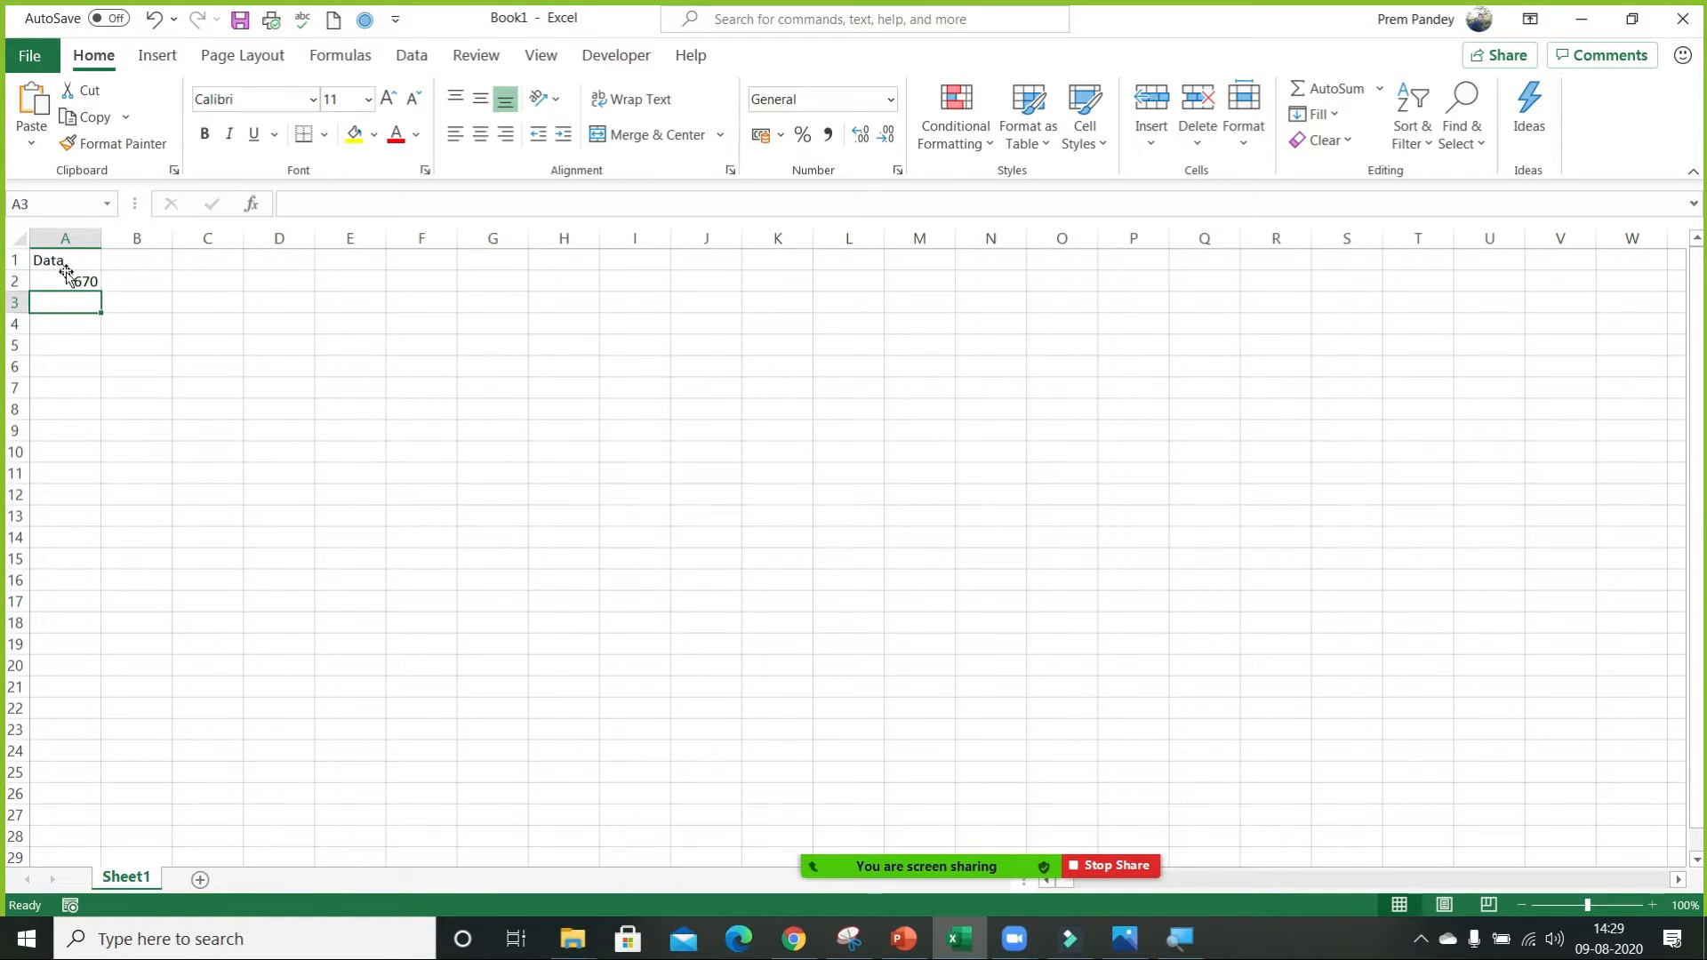
Fill the random-number formula down through A2:A16 and paste the results over it as fixed values.
{"action": "key", "text": "Up"}
{"action": "key", "text": "shift+Down"}
{"action": "key", "text": "shift+Down"}
{"action": "key", "text": "shift+Down"}
{"action": "key", "text": "shift+Down"}
{"action": "key", "text": "shift+Down"}
{"action": "key", "text": "shift+Down"}
{"action": "key", "text": "shift+Down"}
{"action": "key", "text": "shift+Down"}
{"action": "key", "text": "shift+Down"}
{"action": "key", "text": "shift+Down"}
{"action": "key", "text": "shift+Down"}
{"action": "key", "text": "shift+Down"}
{"action": "key", "text": "shift+Down"}
{"action": "key", "text": "shift+Down"}
{"action": "key", "text": "ctrl+d"}
{"action": "key", "text": "ctrl+c"}
{"action": "key", "text": "ctrl+alt+v"}
{"action": "key", "text": "v"}
{"action": "key", "text": "Return"}
{"action": "key", "text": "Escape"}
{"action": "key", "text": "Up"}
{"action": "key", "text": "Down"}
{"action": "key", "text": "ctrl+shift+Down"}
{"action": "key", "text": "ctrl+v"}
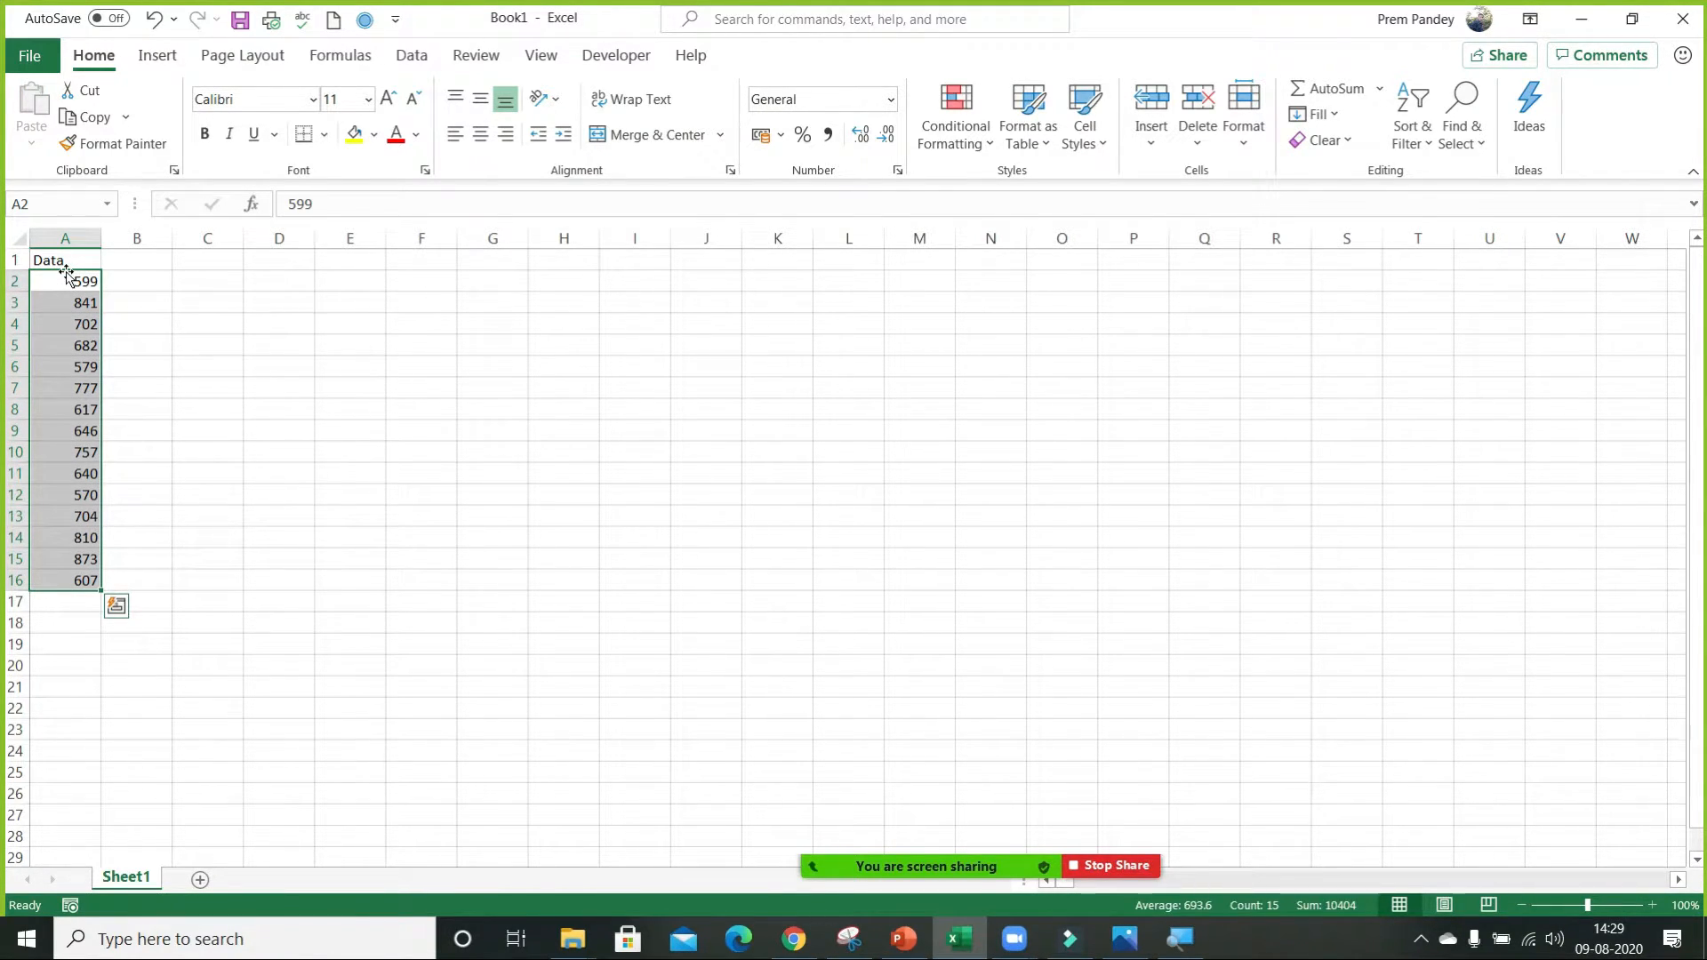
Enter the criterion >700 in cell D2.
{"action": "key", "text": "Right"}
{"action": "key", "text": "Right"}
{"action": "key", "text": "Right"}
{"action": "type", "text": "700"}
{"action": "key", "text": "BackSpace"}
{"action": "key", "text": "BackSpace"}
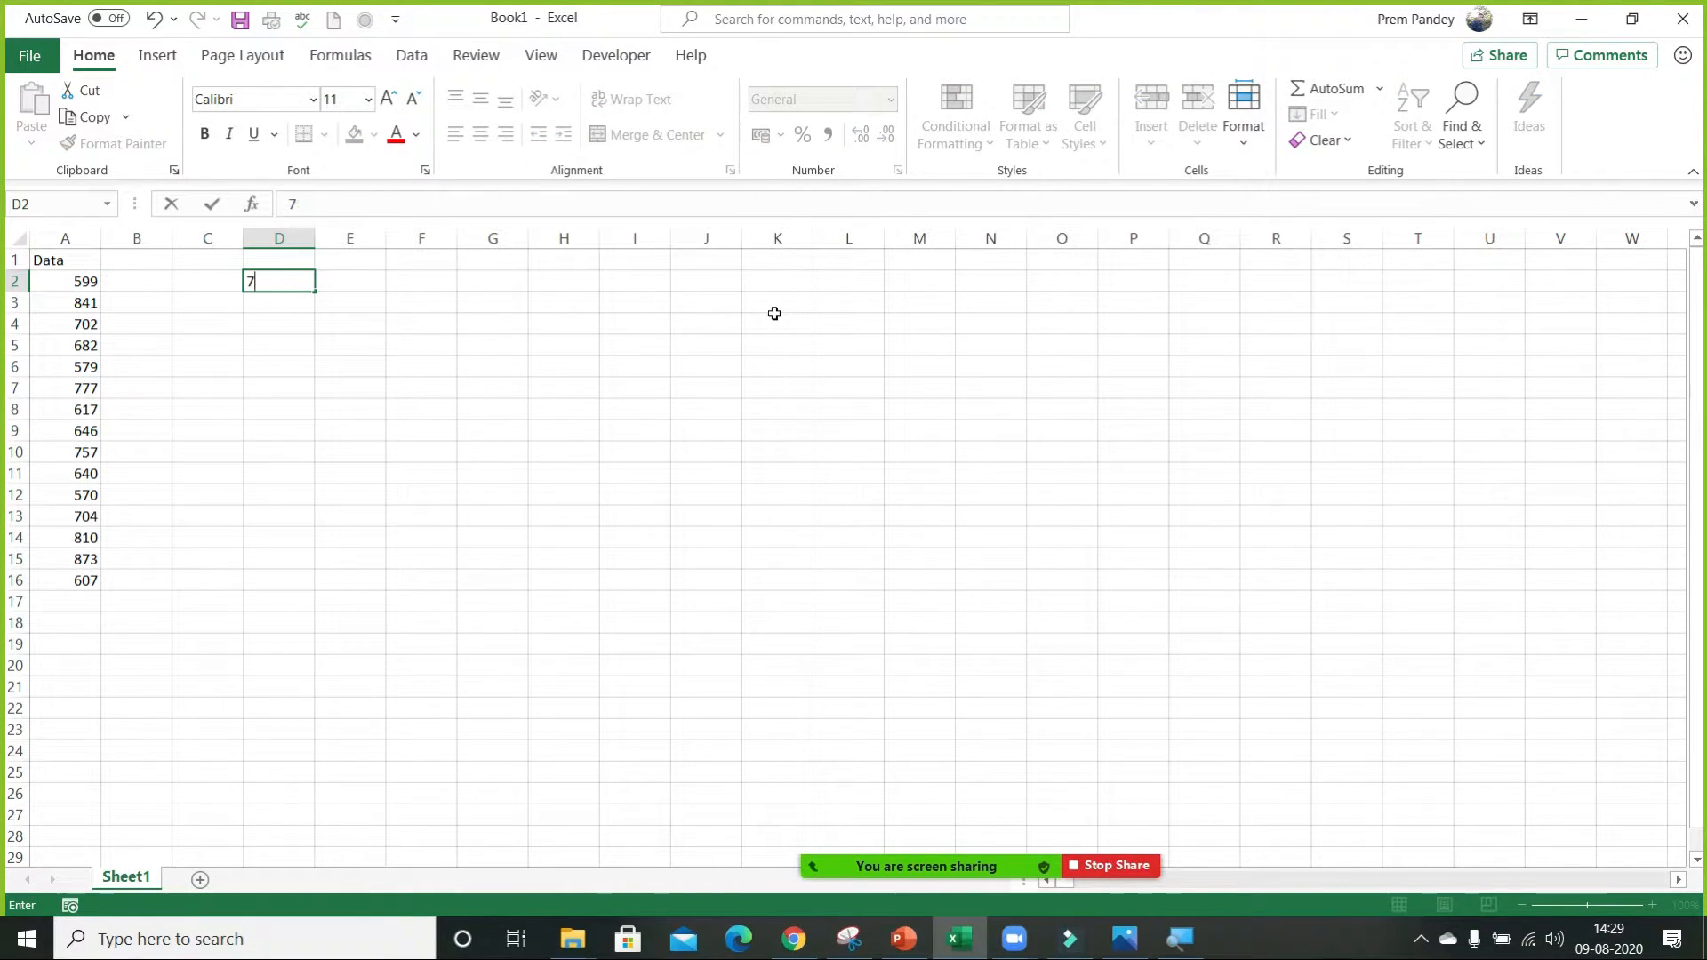
{"action": "key", "text": "BackSpace"}
{"action": "type", "text": ">700"}
Select the data values in A2:A16, and admit the waiting attendee to the Zoom meeting.
{"action": "key", "text": "ctrl+Left"}
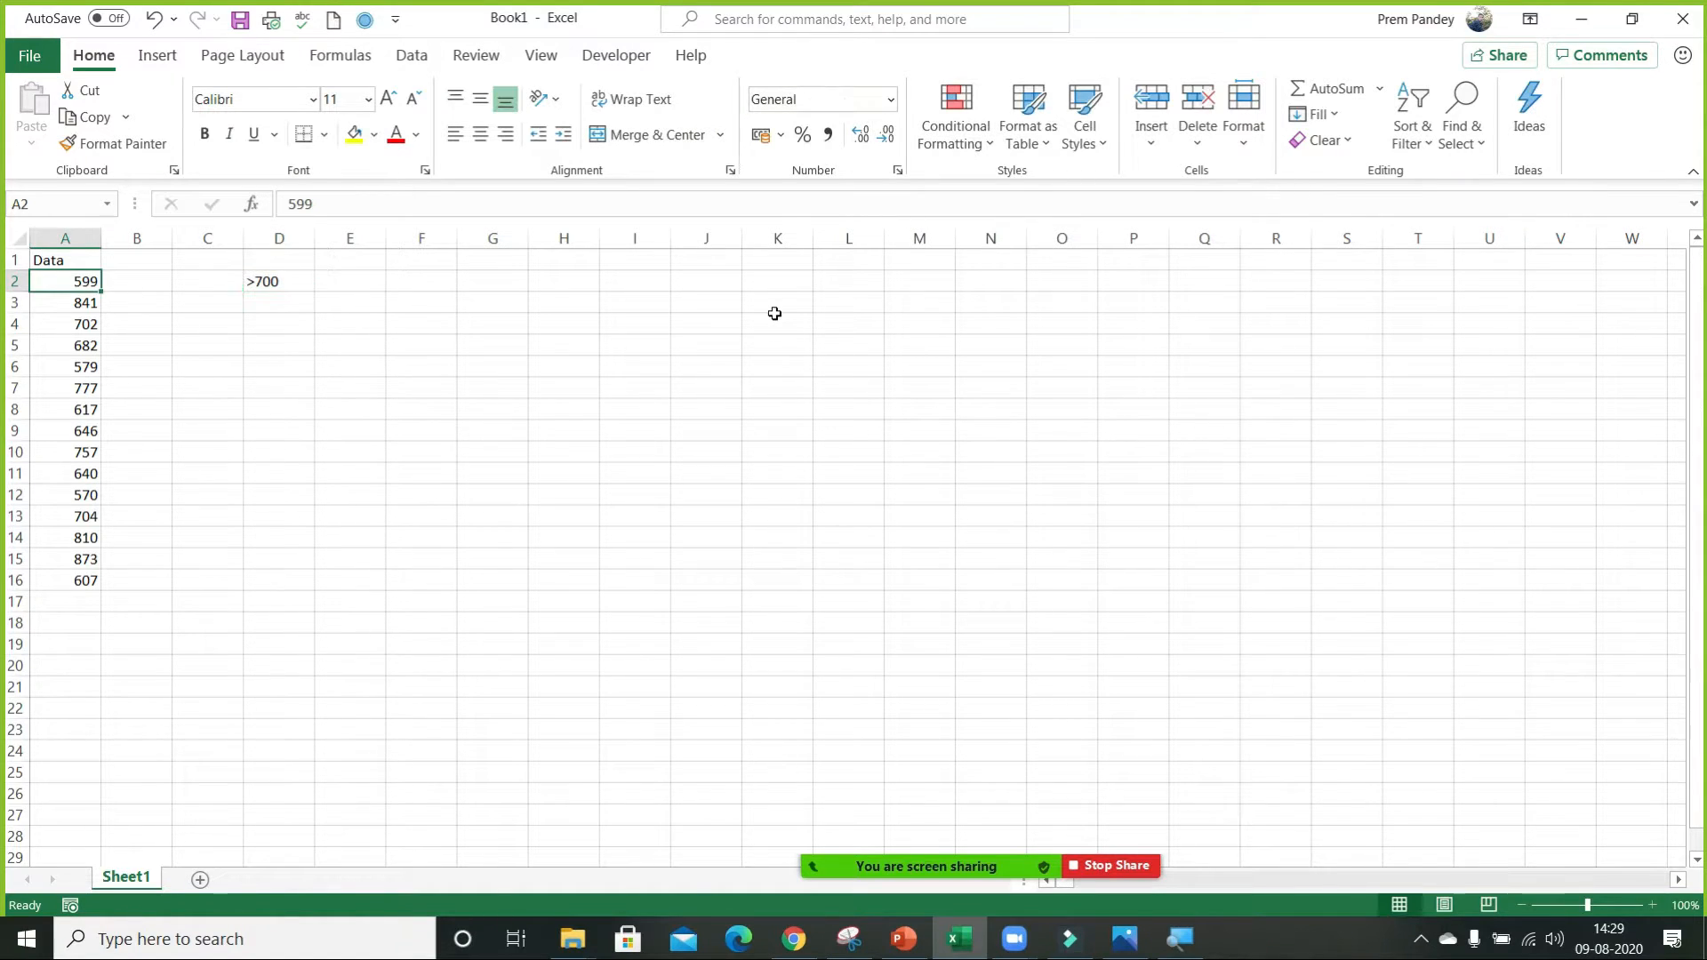
{"action": "key", "text": "ctrl+shift+Down"}
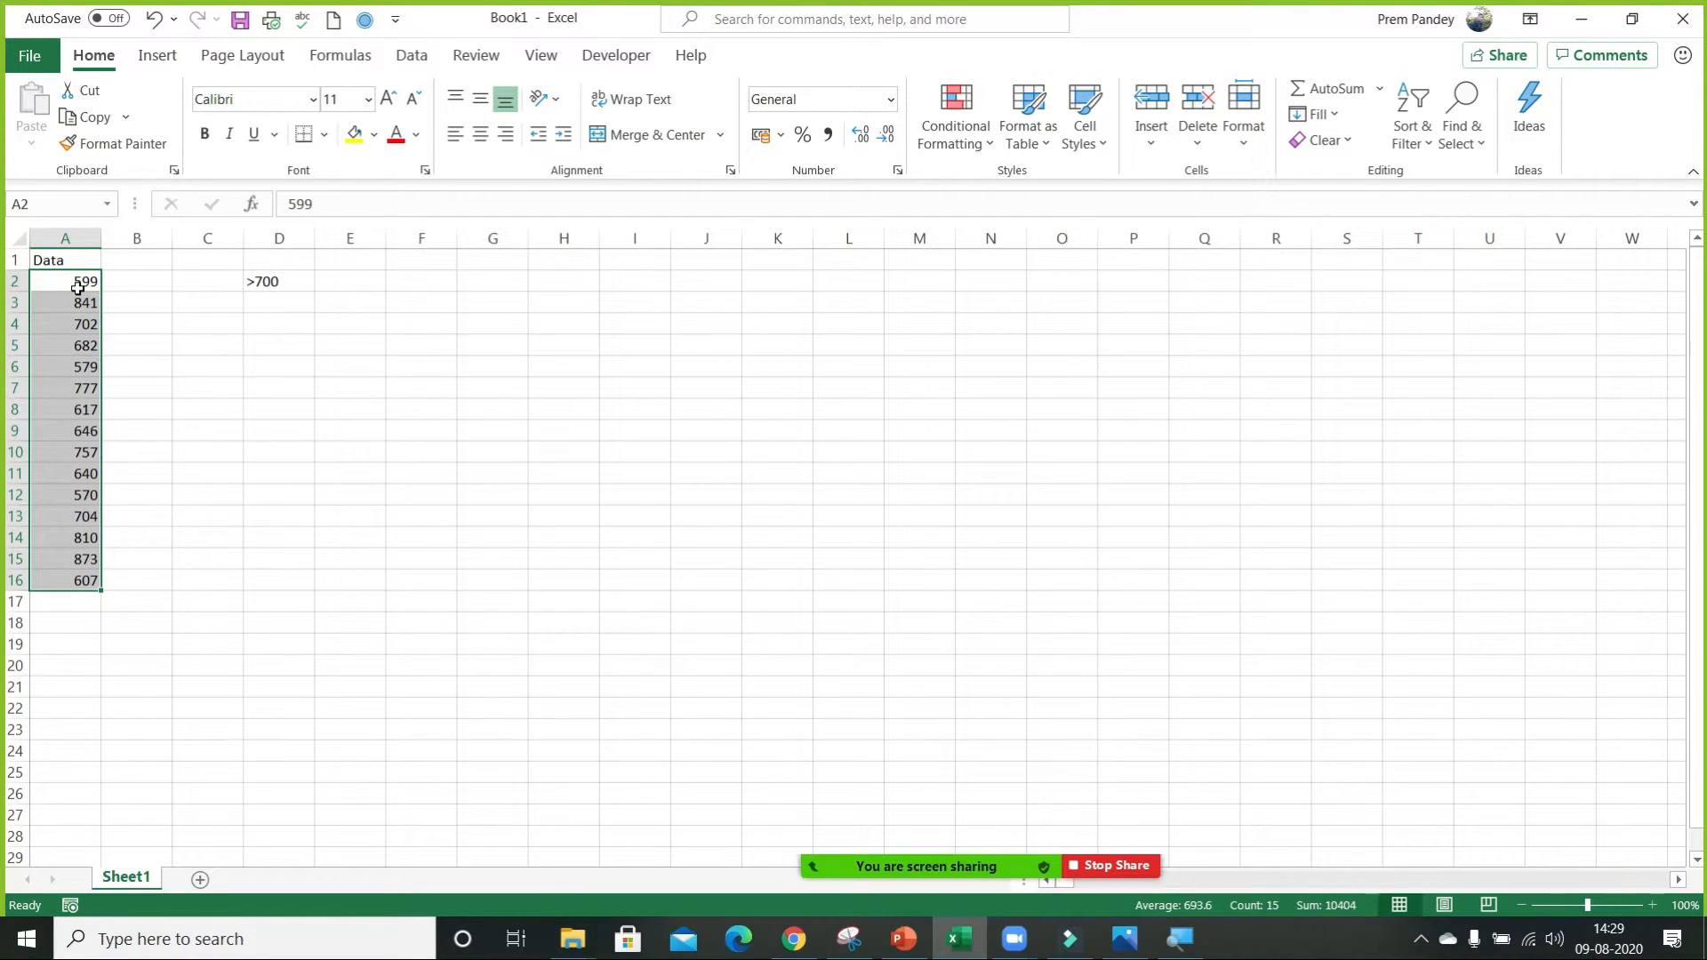
{"action": "left_click_drag", "start_coordinate": [78, 287], "coordinate": [82, 579]}
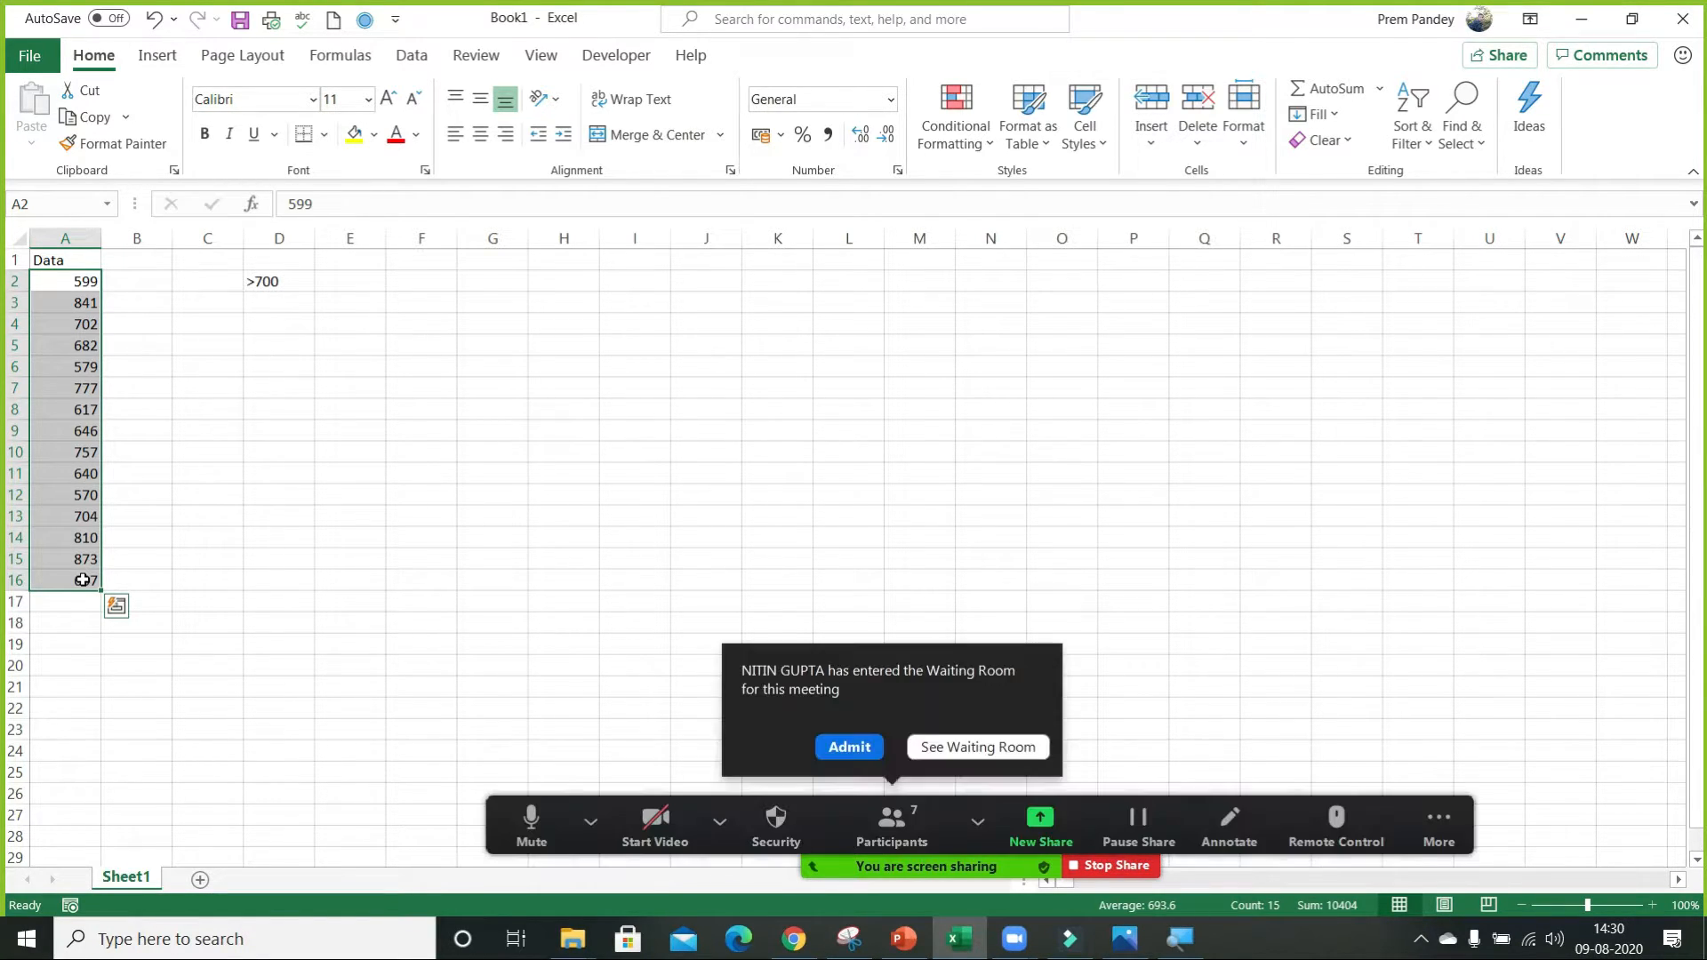
{"action": "left_click", "coordinate": [850, 749]}
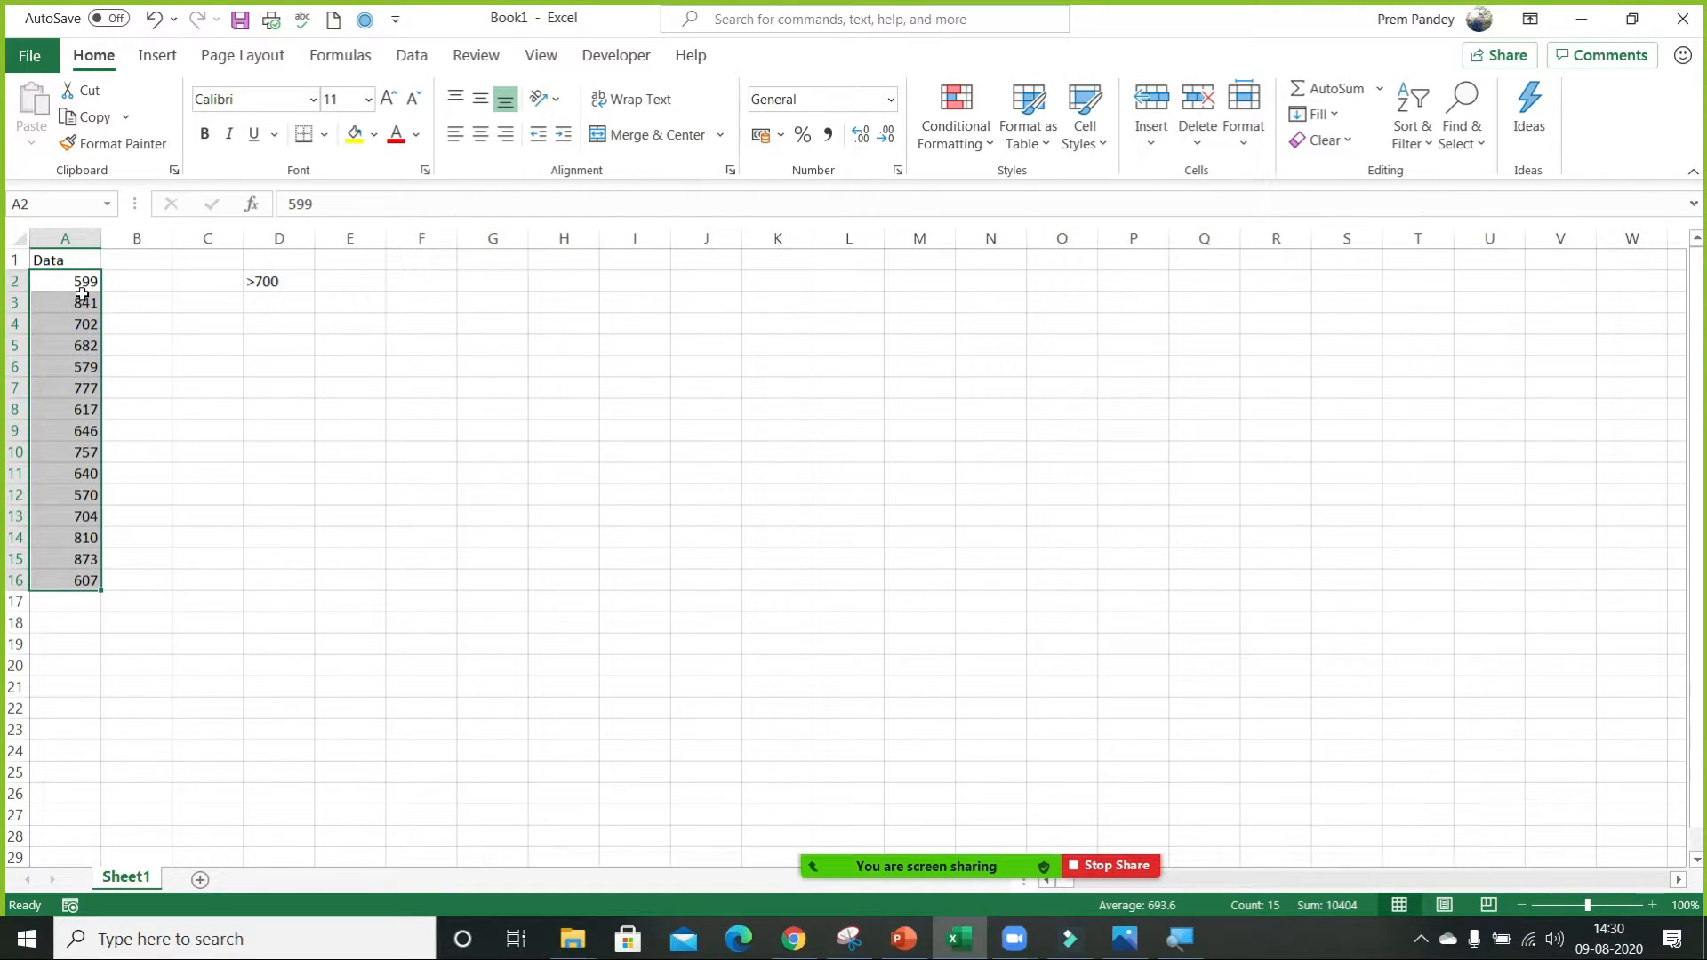
Start a new conditional formatting rule for A2:A16 with the rule type Format only cells that contain.
{"action": "left_click", "coordinate": [984, 131]}
{"action": "mouse_move", "coordinate": [1027, 203]}
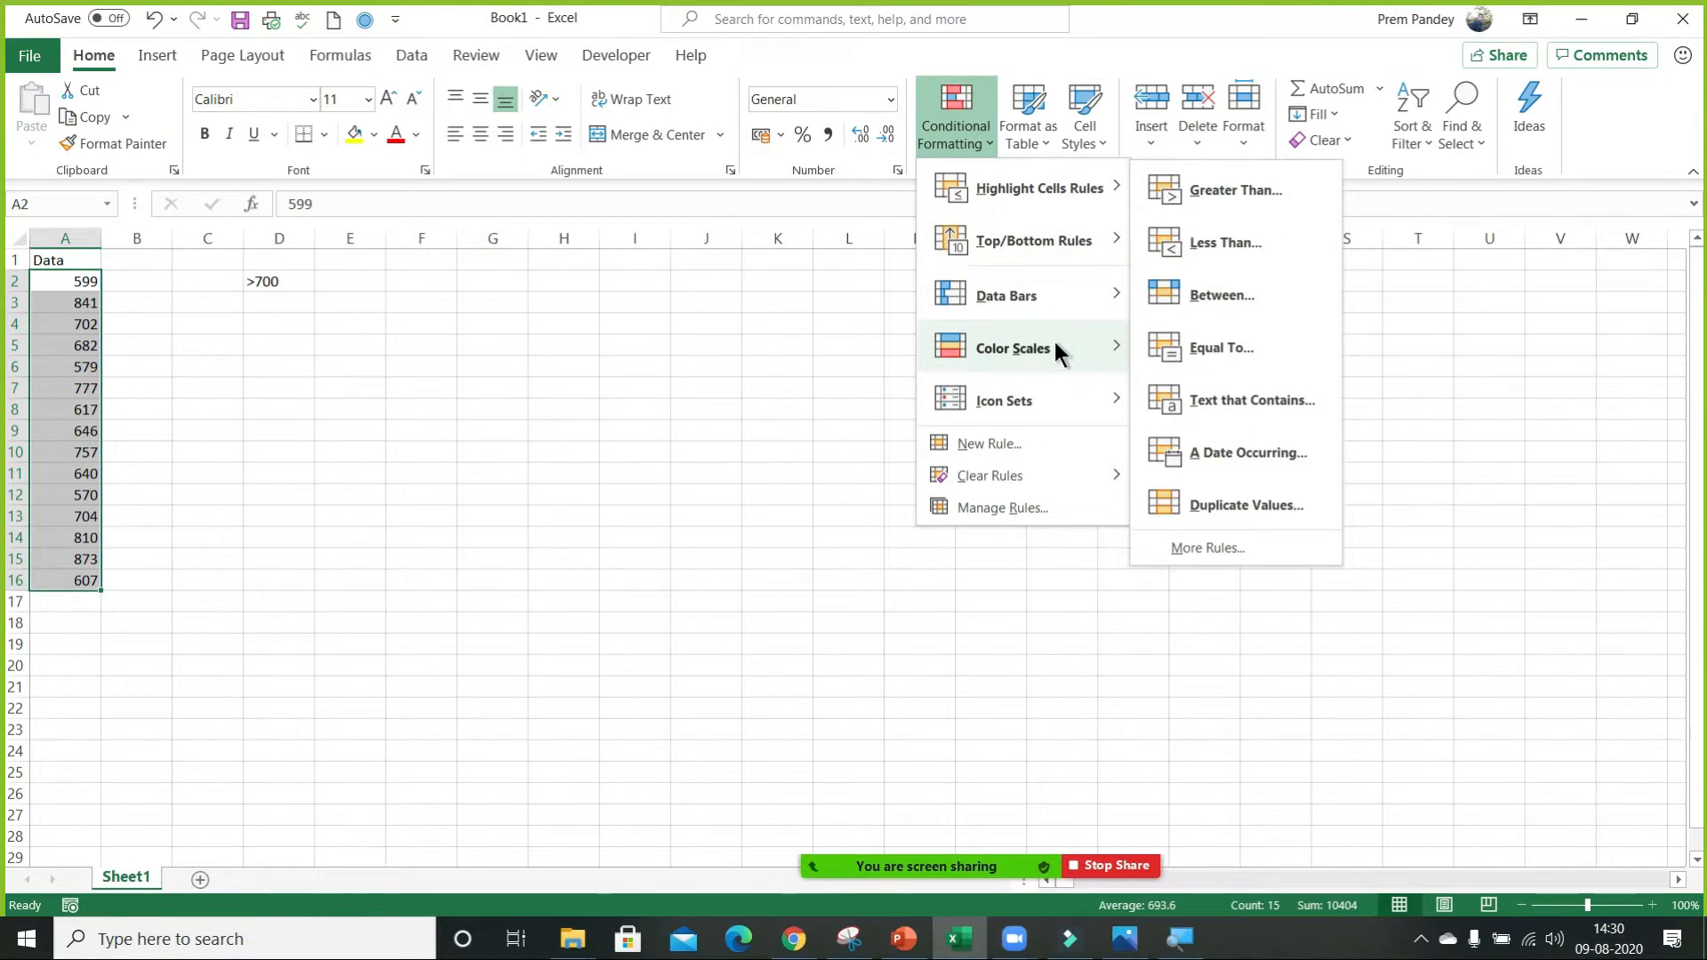
{"action": "mouse_move", "coordinate": [1038, 283]}
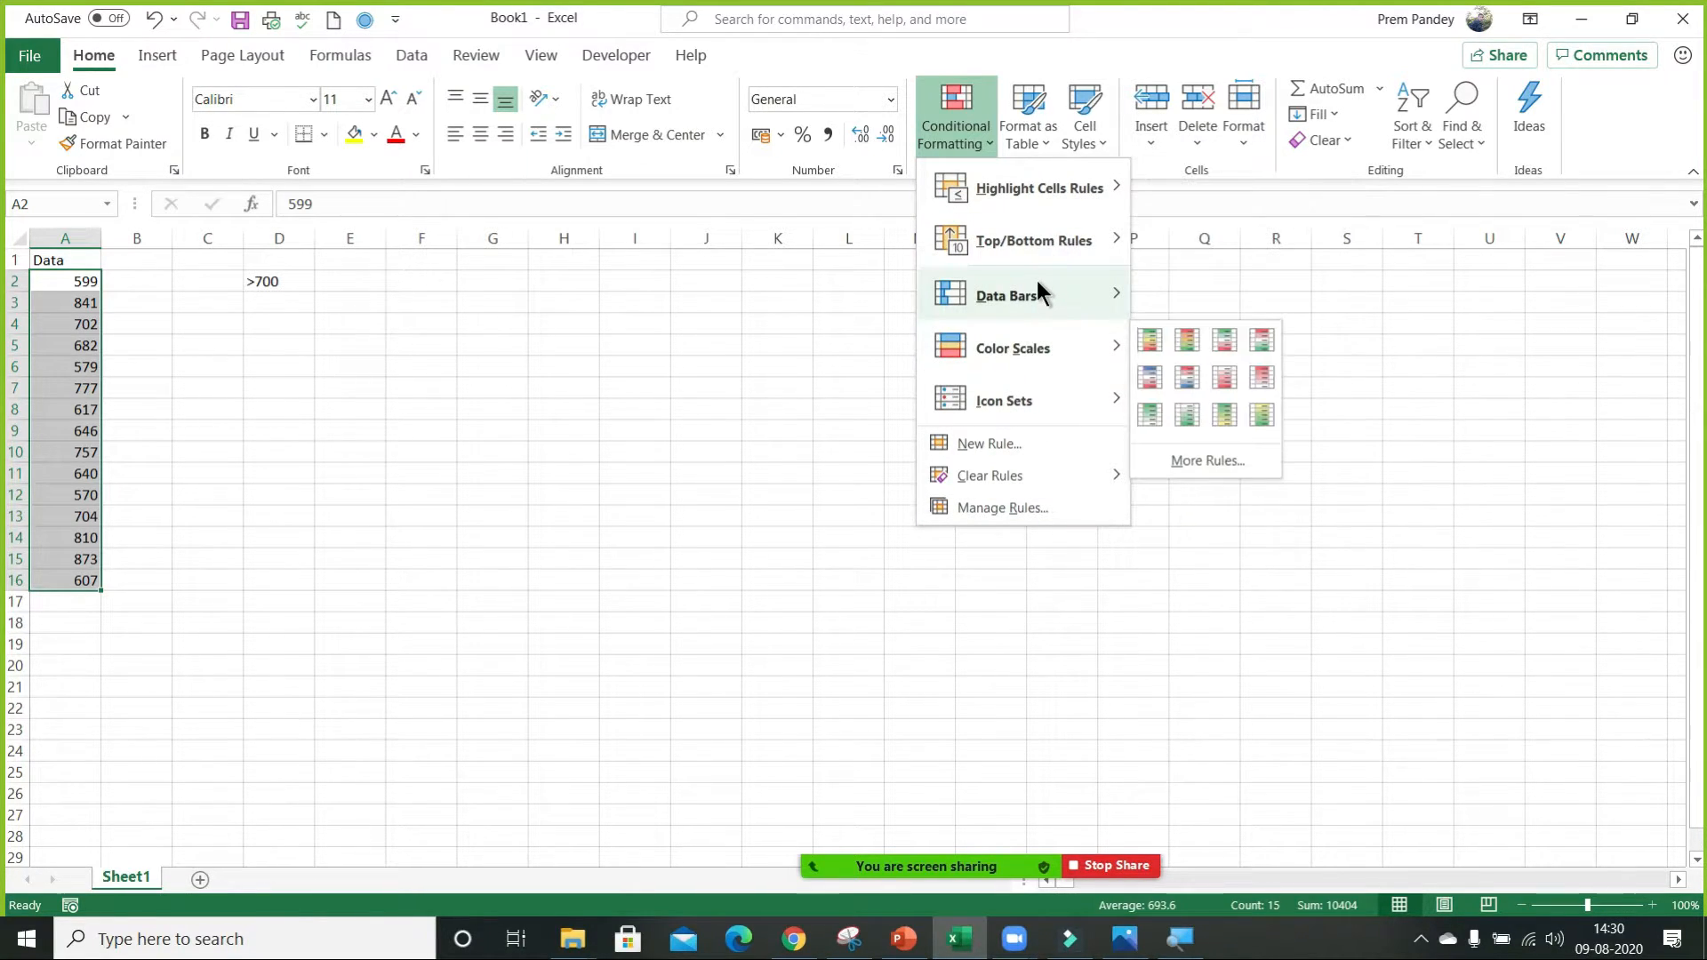
{"action": "left_click", "coordinate": [1011, 445]}
{"action": "left_click_drag", "start_coordinate": [615, 281], "coordinate": [1061, 281]}
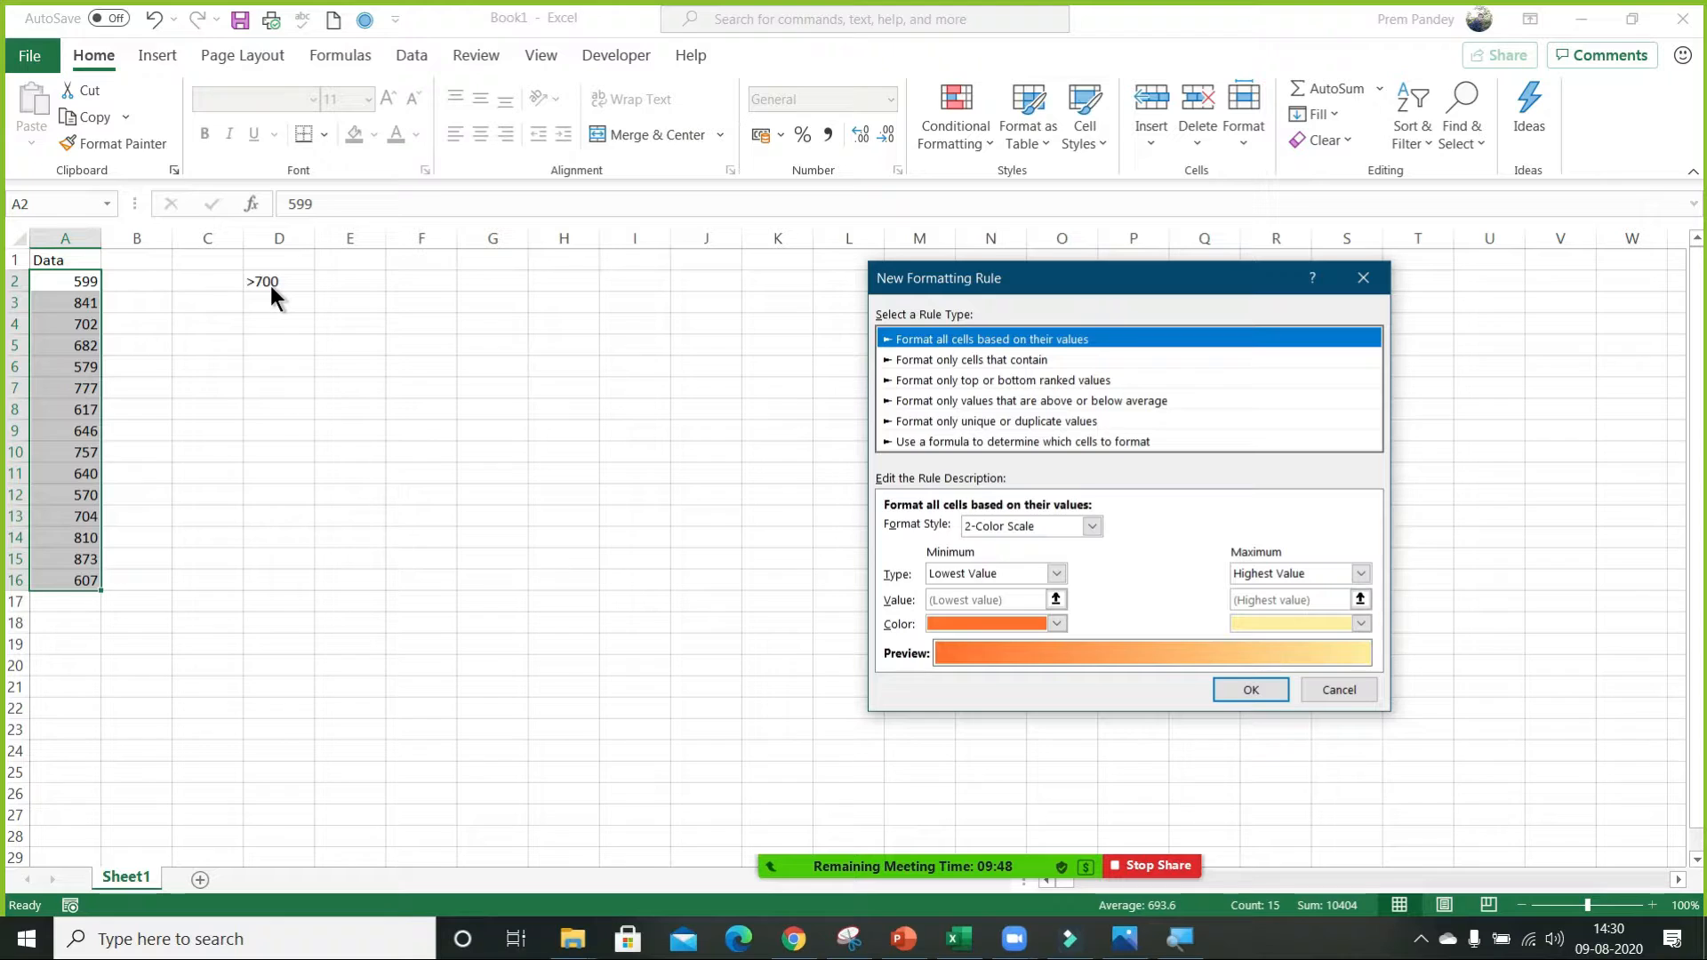
{"action": "left_click", "coordinate": [922, 361]}
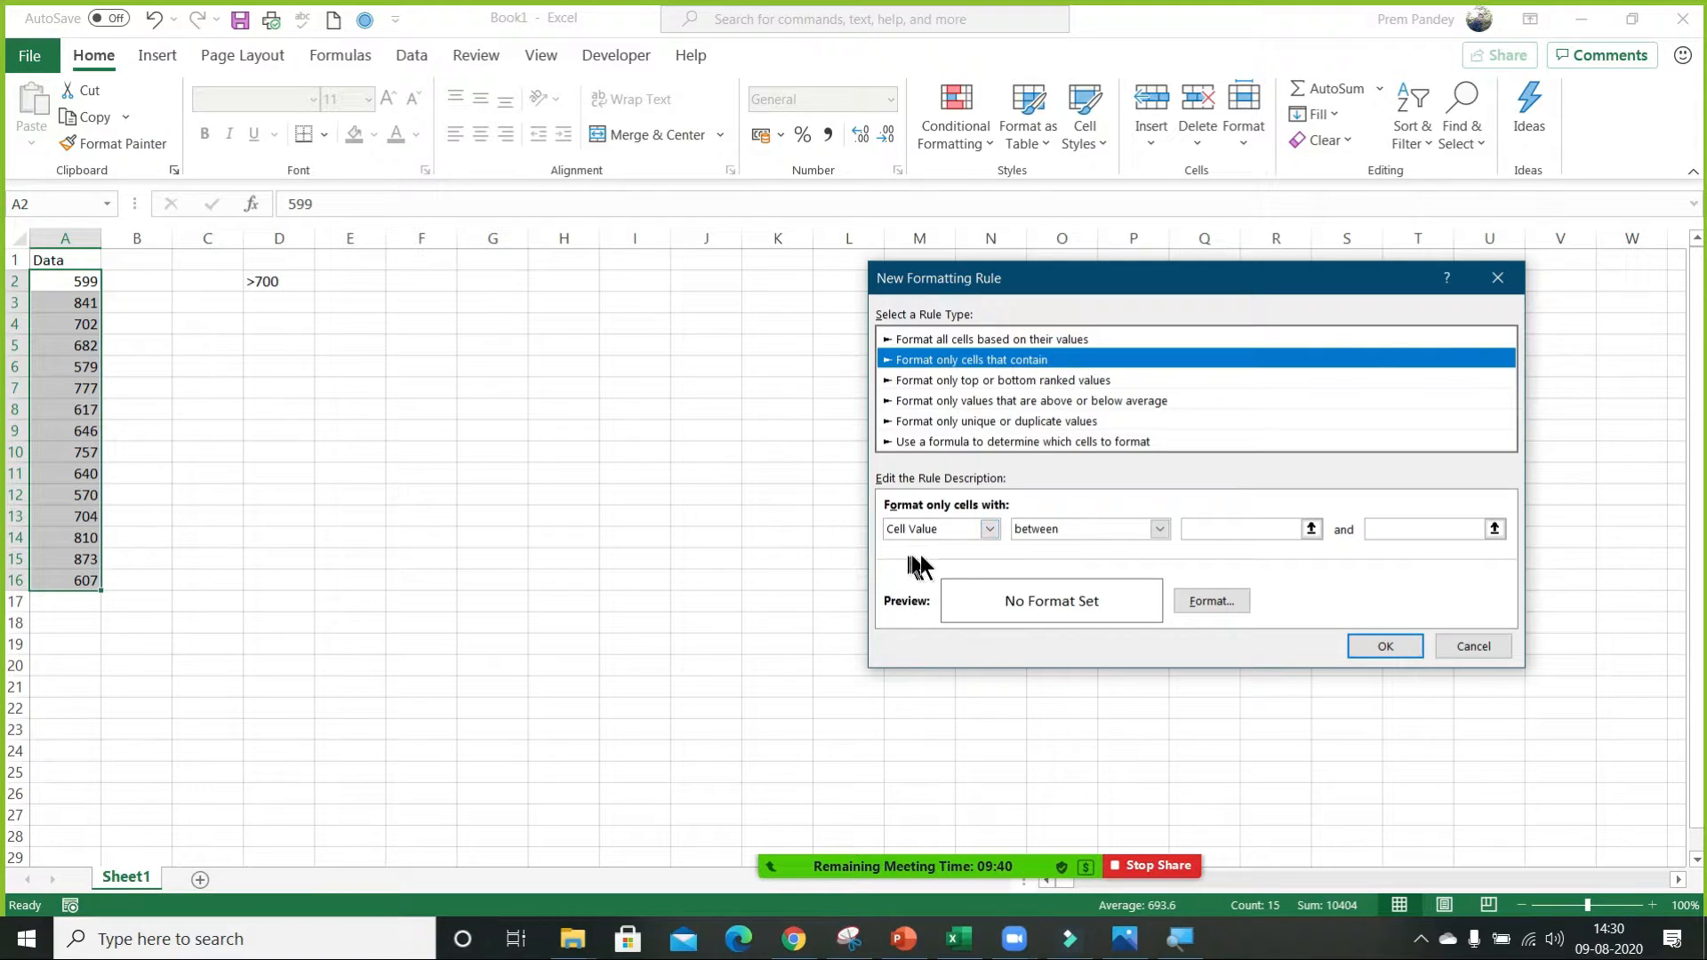
Set the rule's condition to cell value greater than 700.
{"action": "left_click", "coordinate": [1117, 526]}
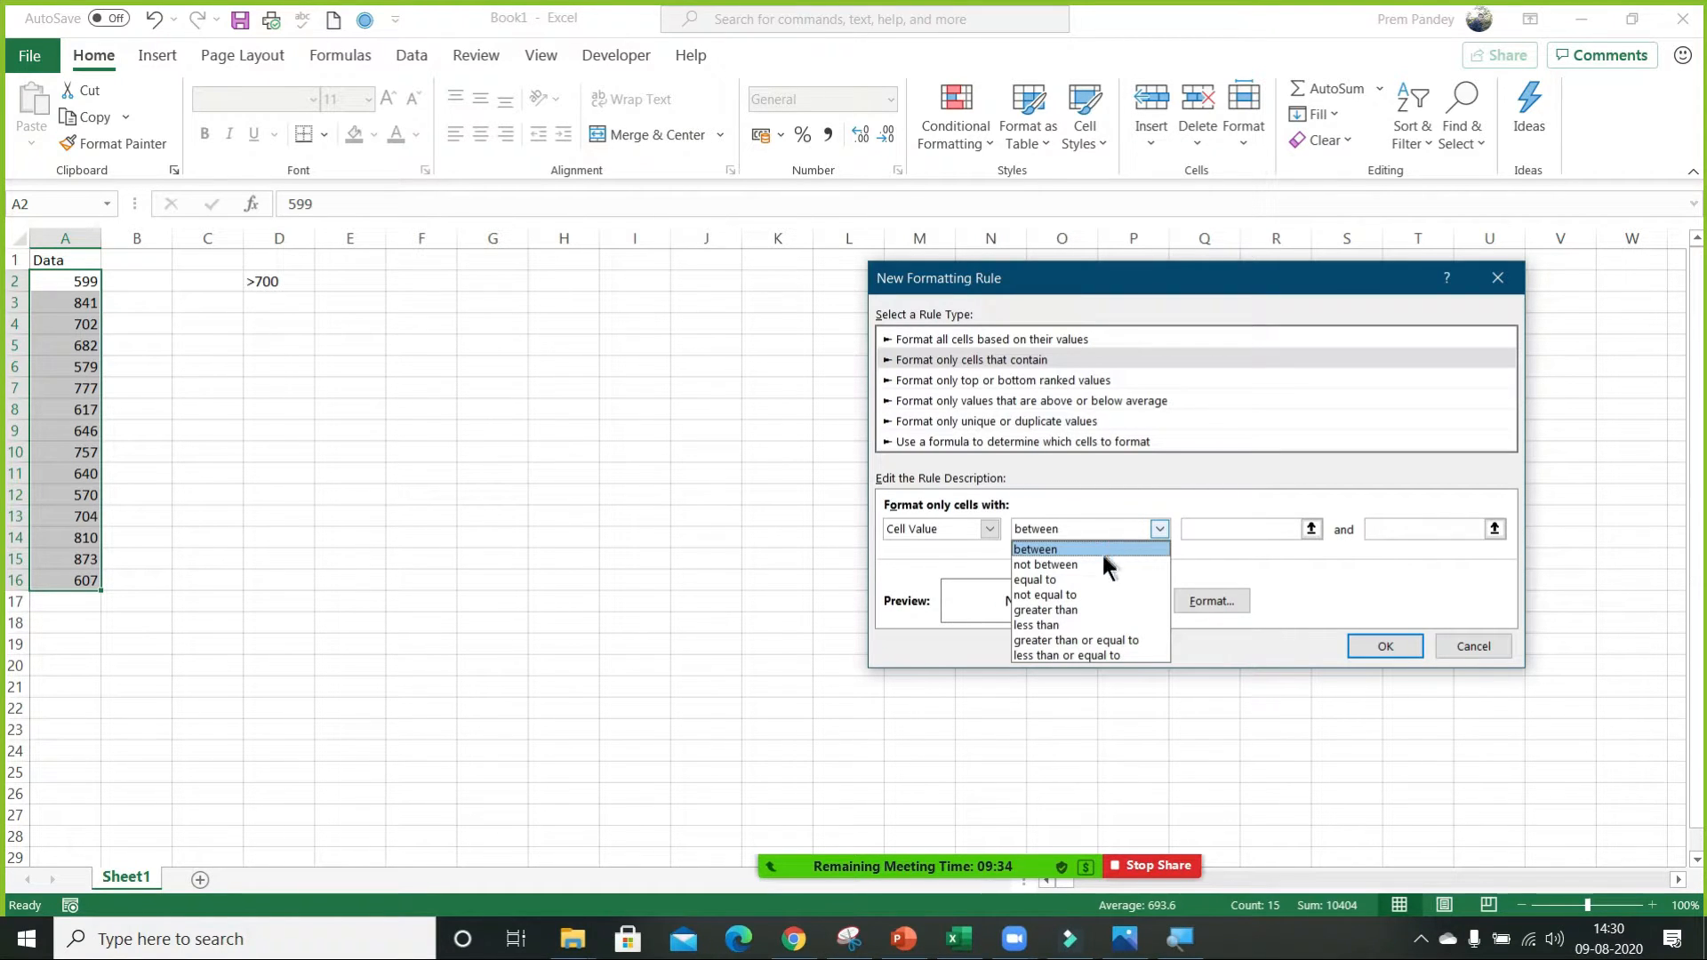
{"action": "left_click", "coordinate": [1078, 609]}
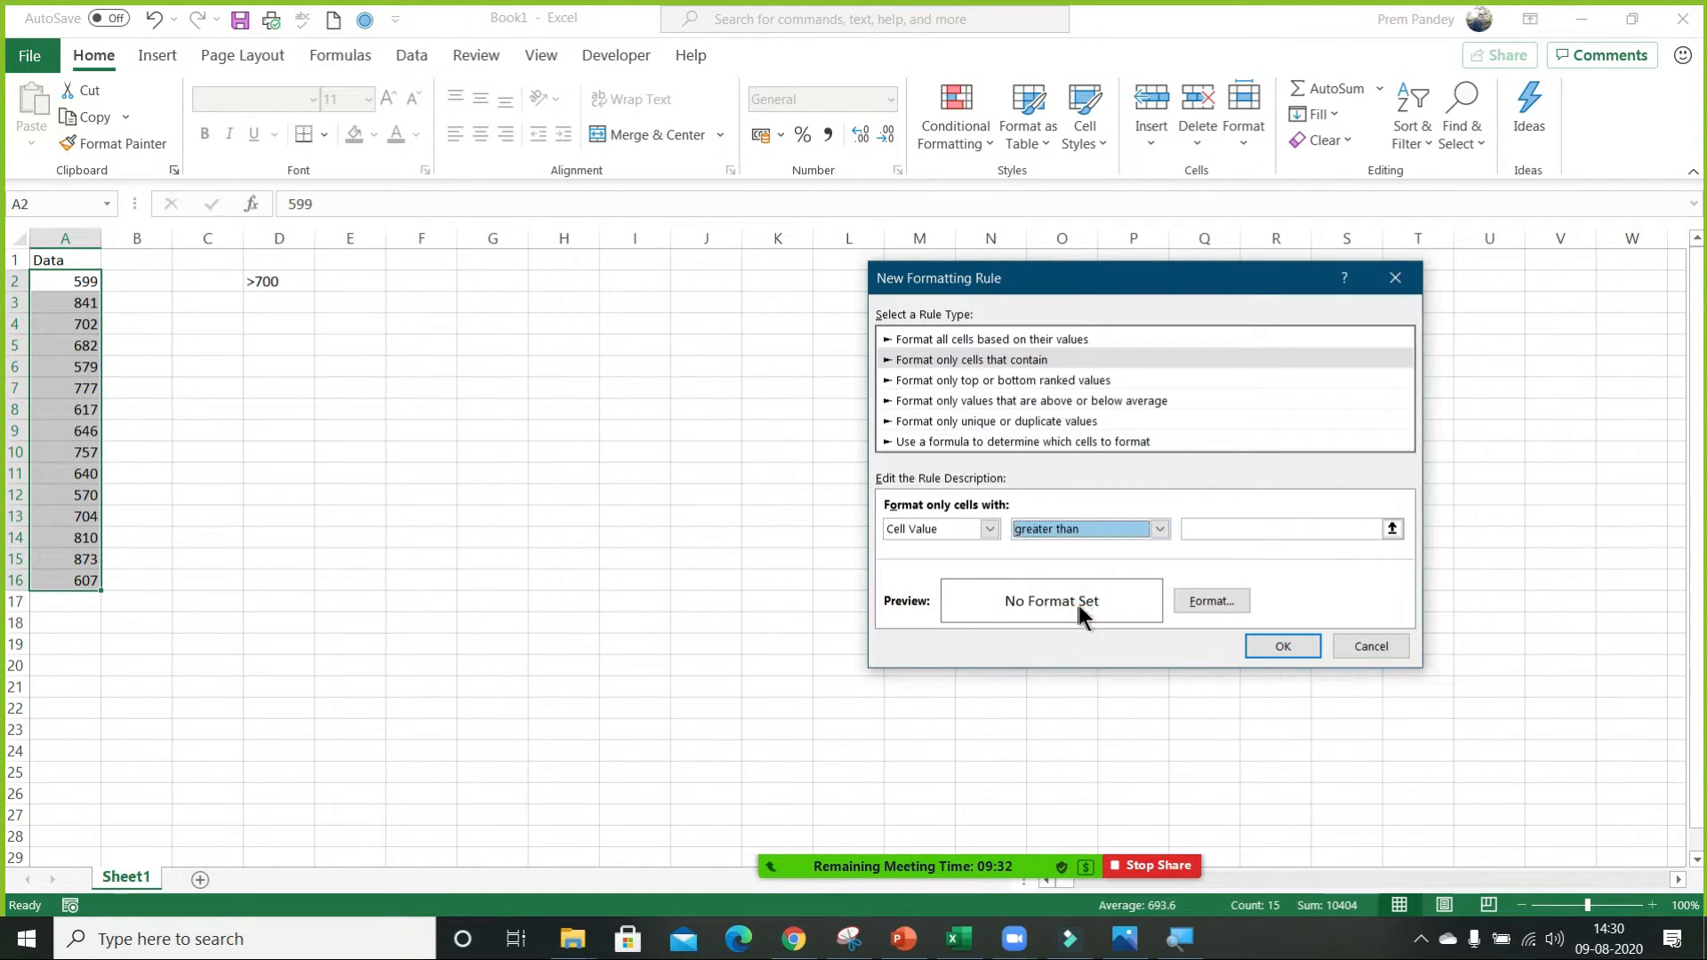
{"action": "left_click", "coordinate": [1217, 528]}
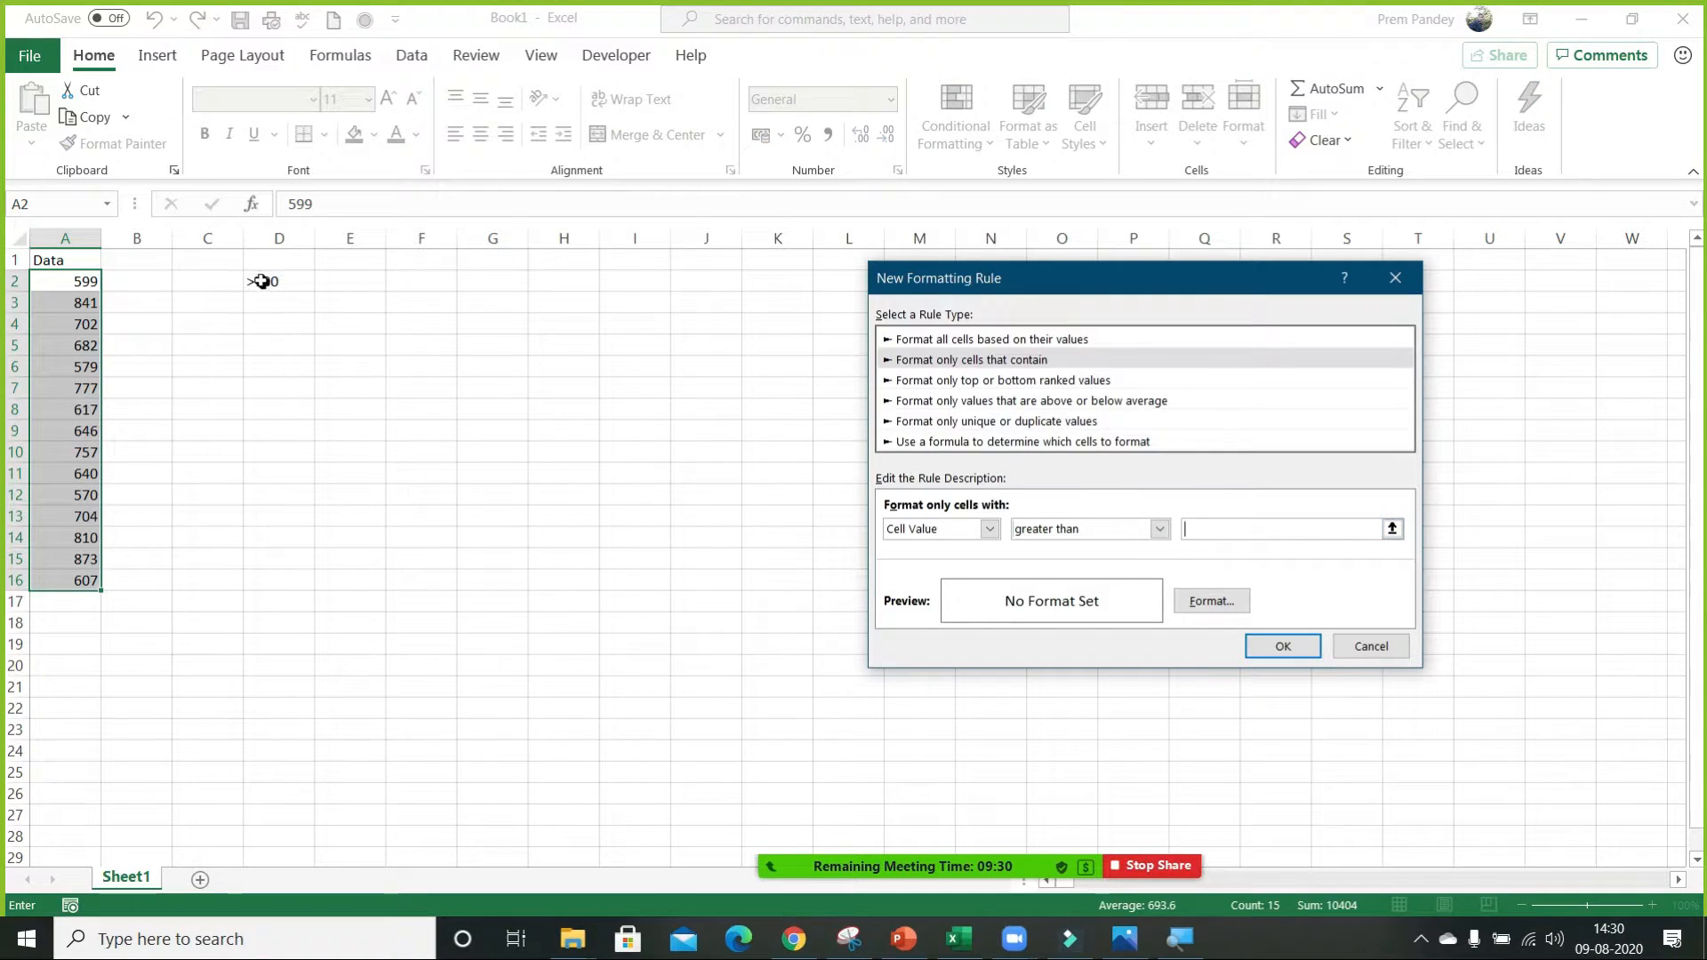
{"action": "type", "text": "700"}
Give the rule a green background fill, apply it to the data, and move to cell A3.
{"action": "left_click", "coordinate": [1225, 606]}
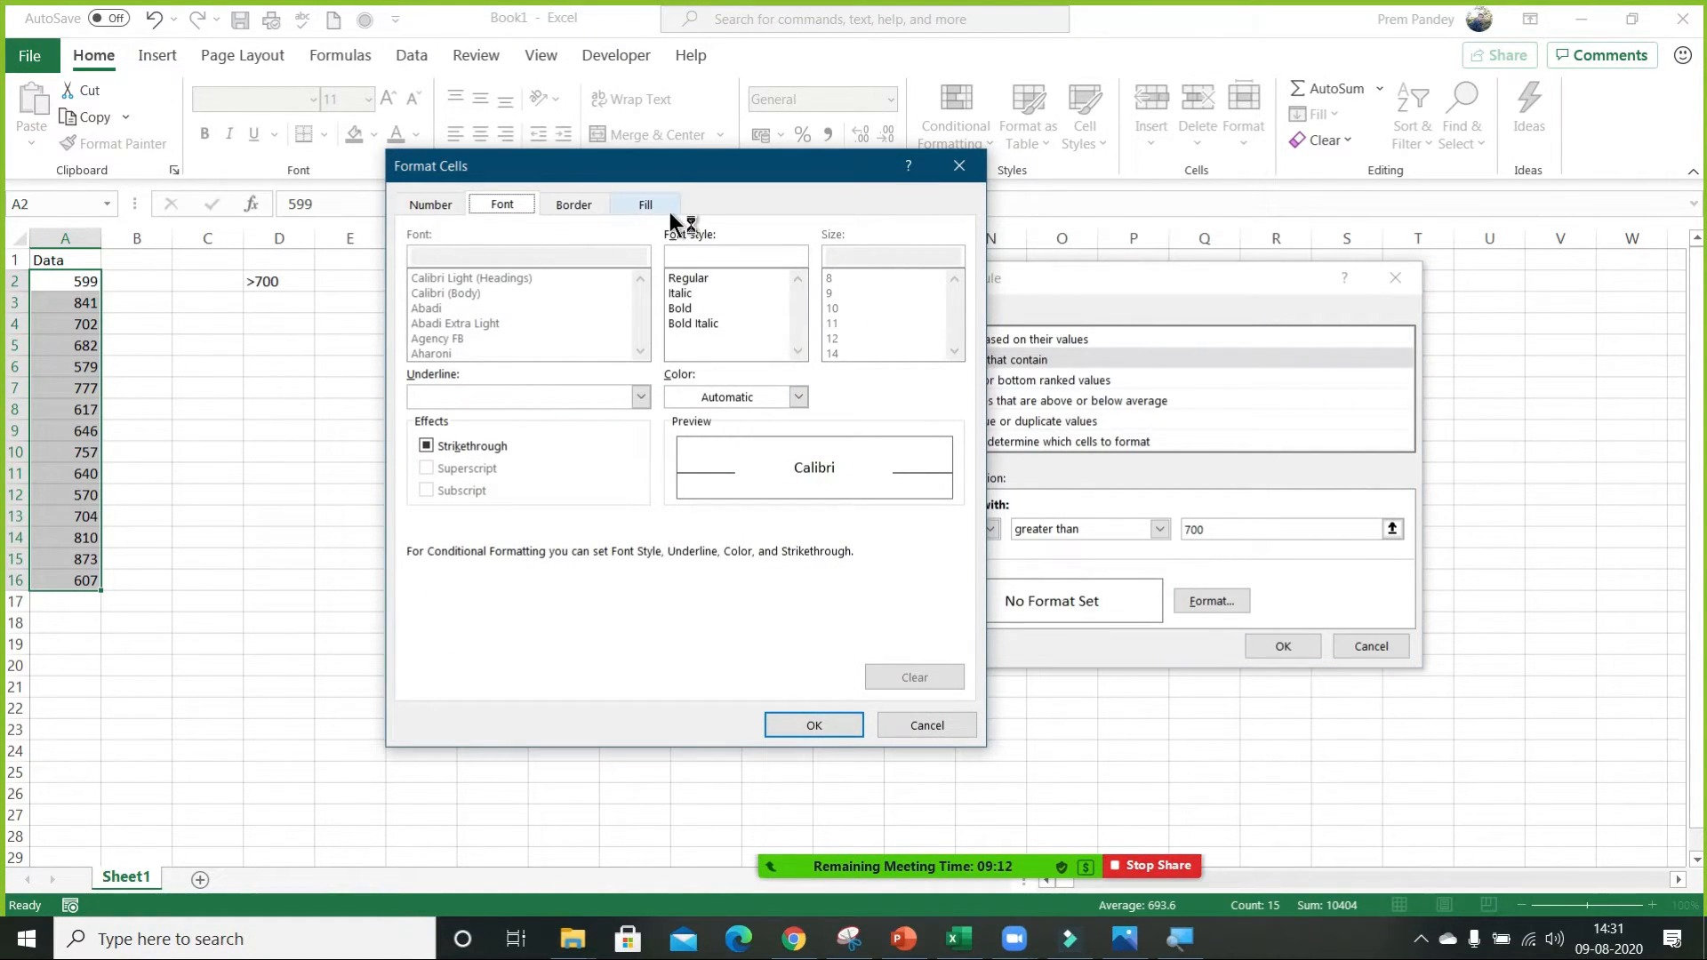
{"action": "left_click", "coordinate": [646, 206]}
{"action": "left_click", "coordinate": [523, 416]}
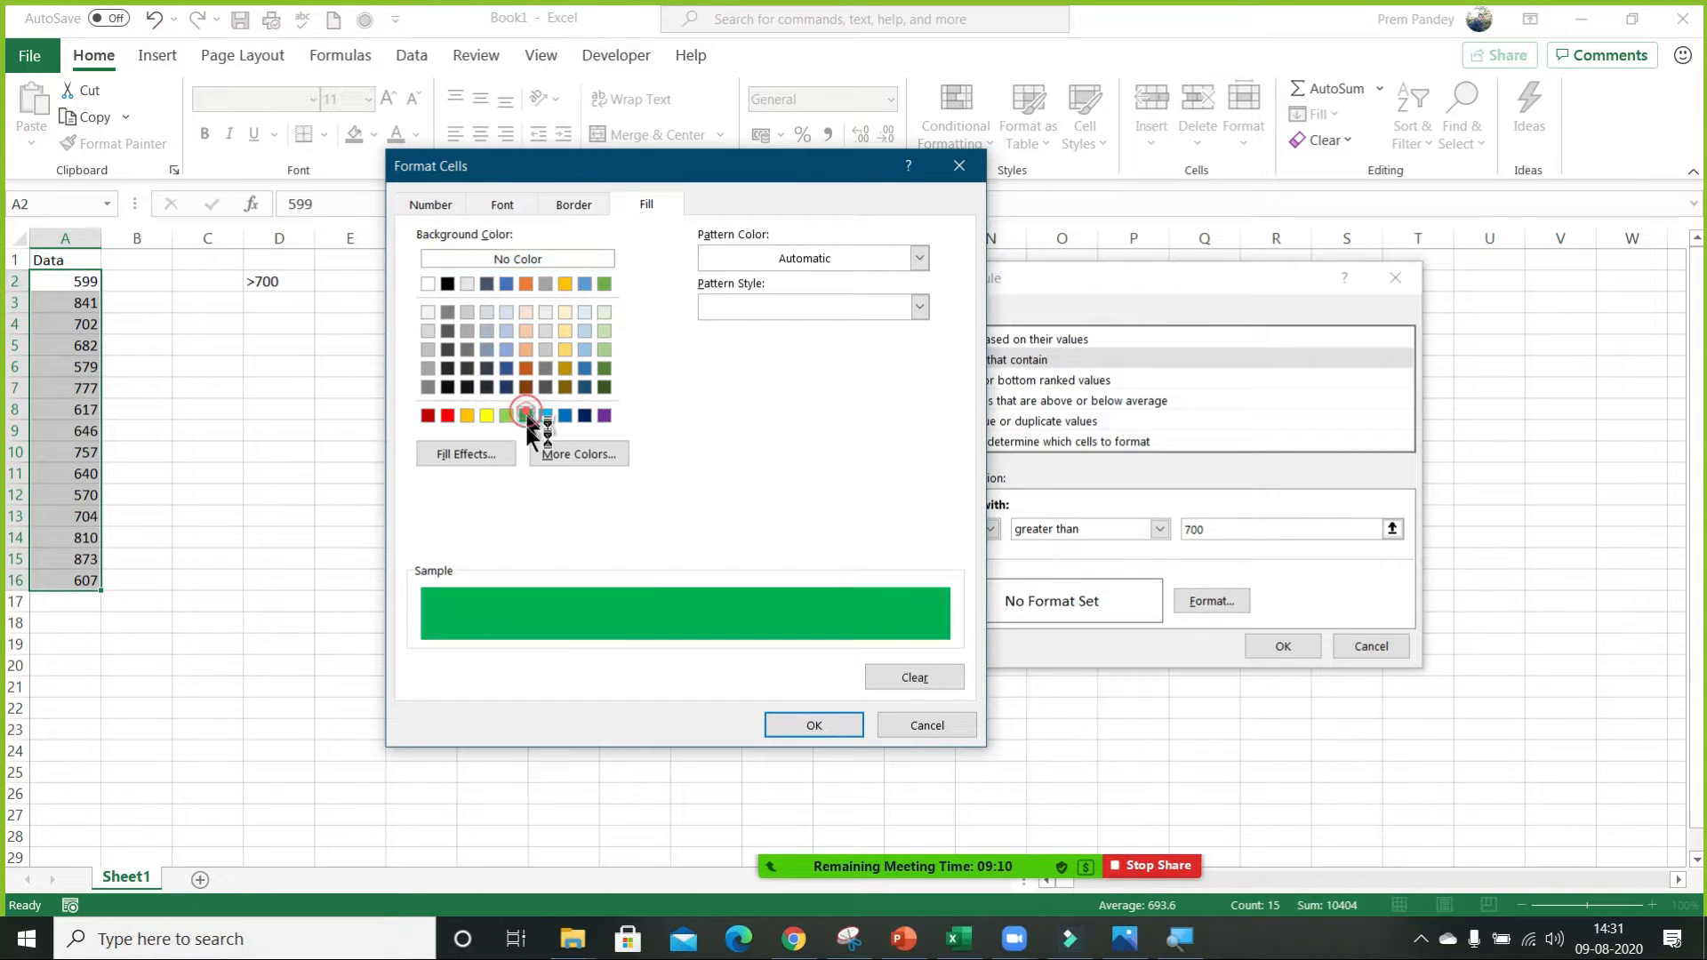
{"action": "left_click", "coordinate": [834, 728]}
{"action": "left_click", "coordinate": [1290, 647]}
{"action": "left_click", "coordinate": [52, 286]}
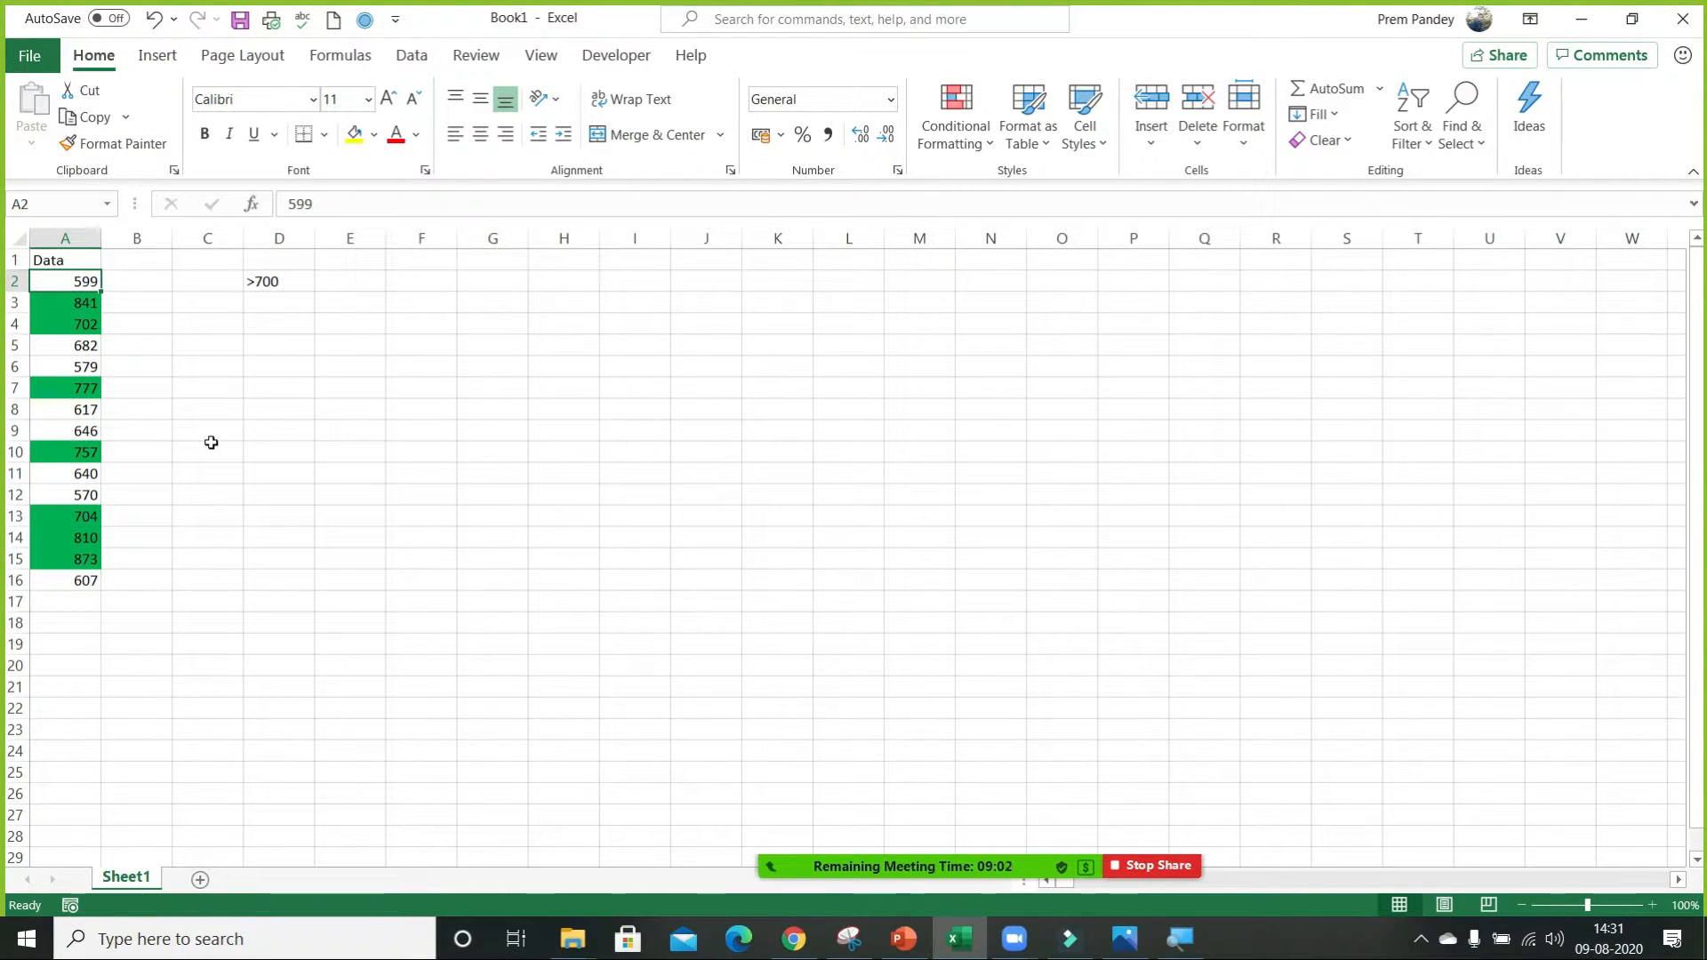
{"action": "key", "text": "Down"}
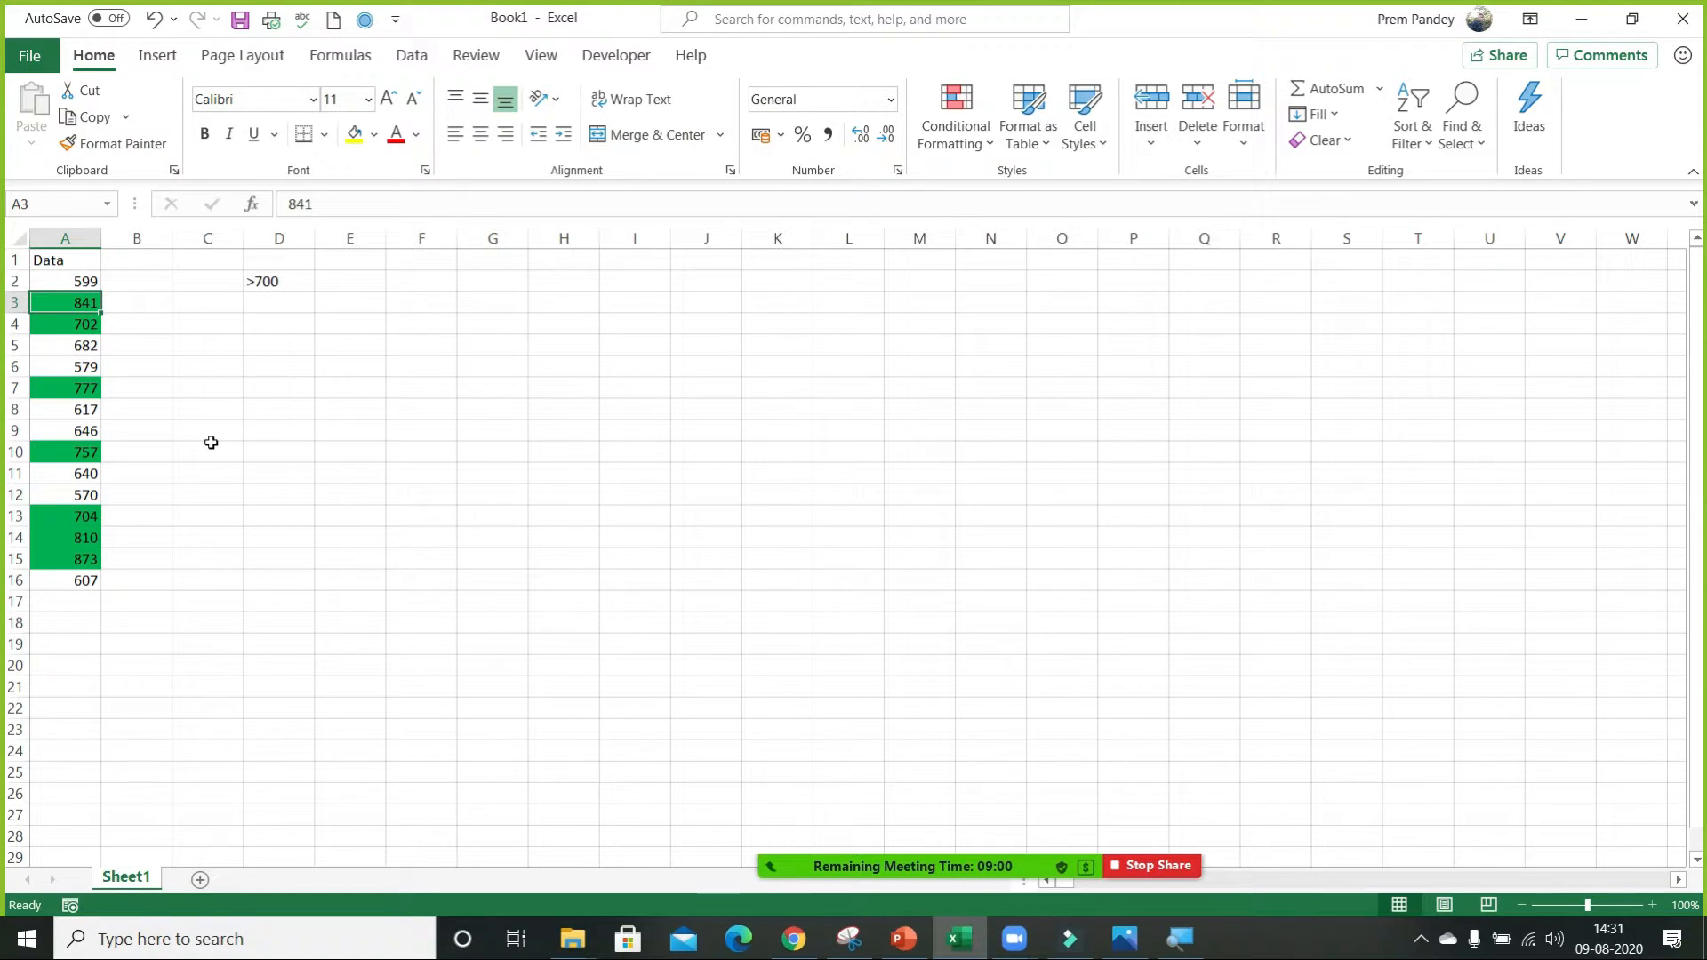
Change the value in cell A3 to 700.
{"action": "type", "text": "700"}
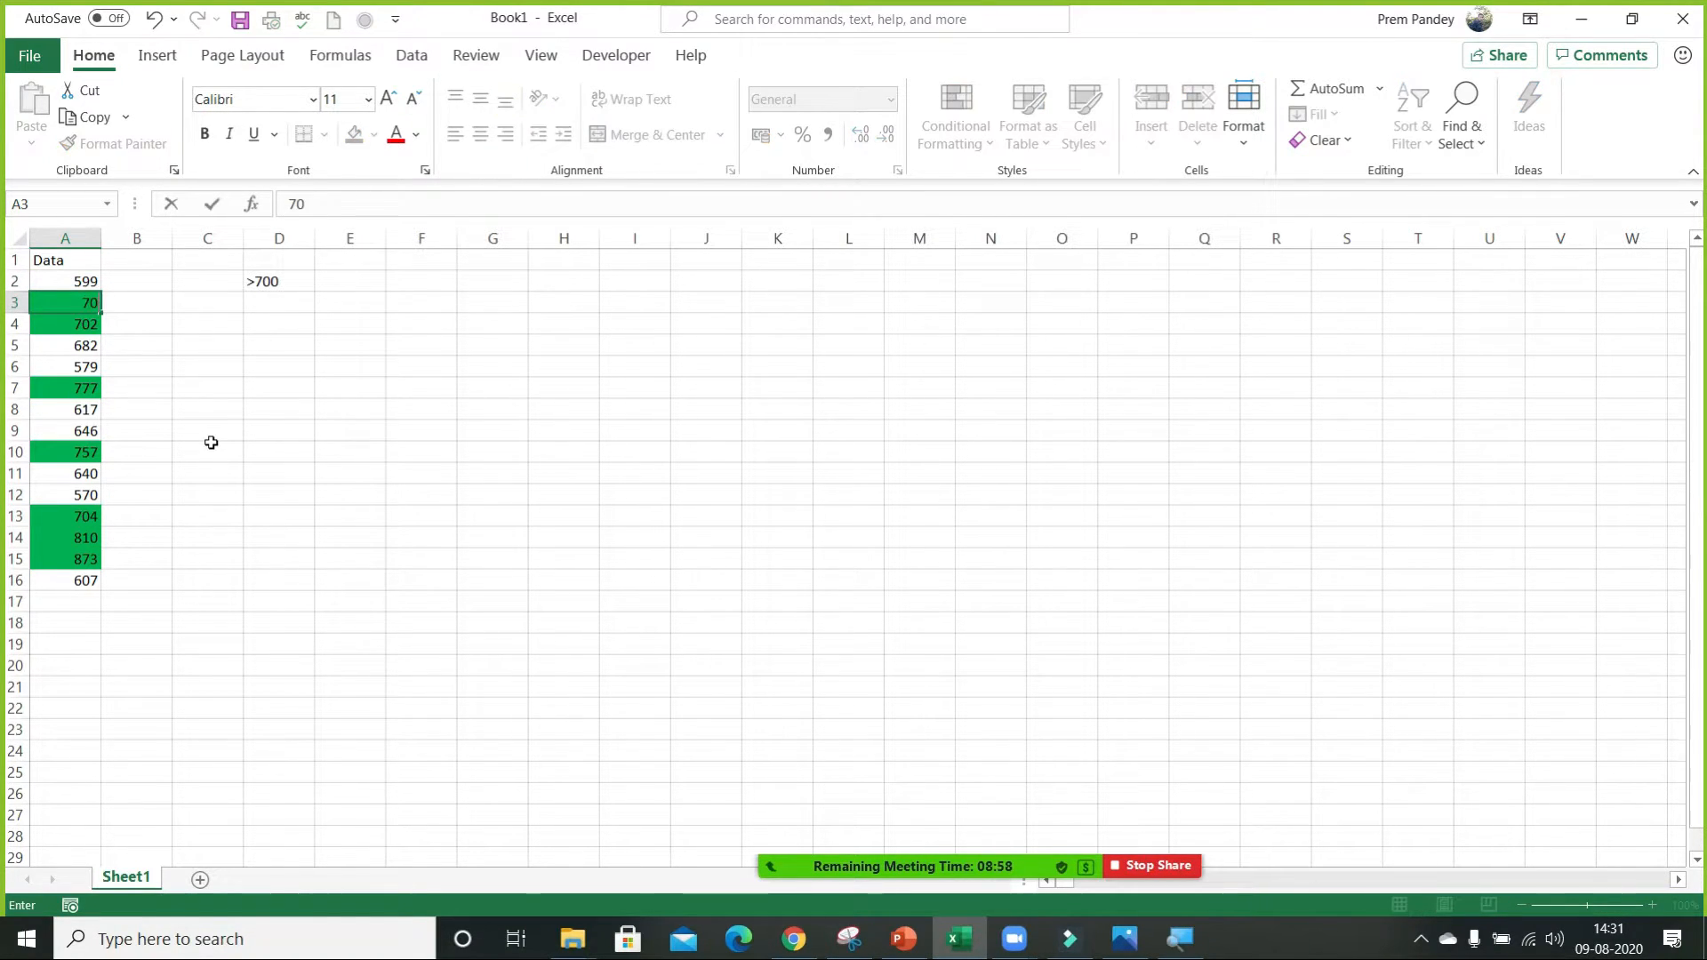
{"action": "key", "text": "Return"}
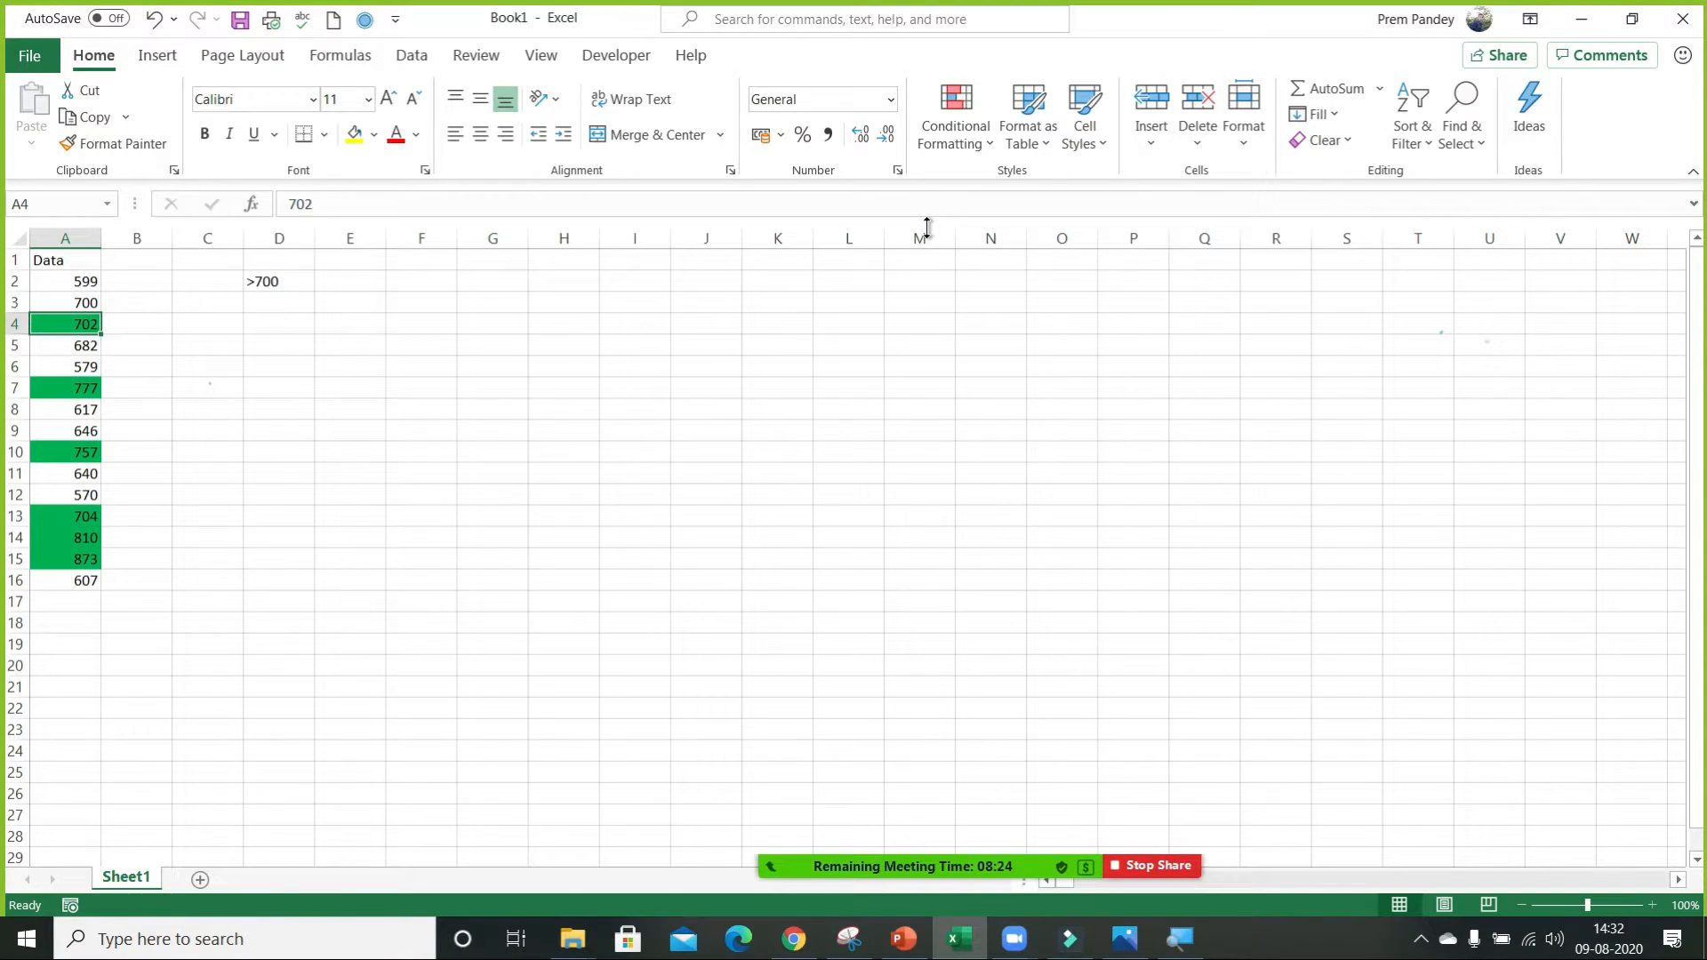
Close the Book1 workbook without saving its changes.
{"action": "key", "text": "alt+F4"}
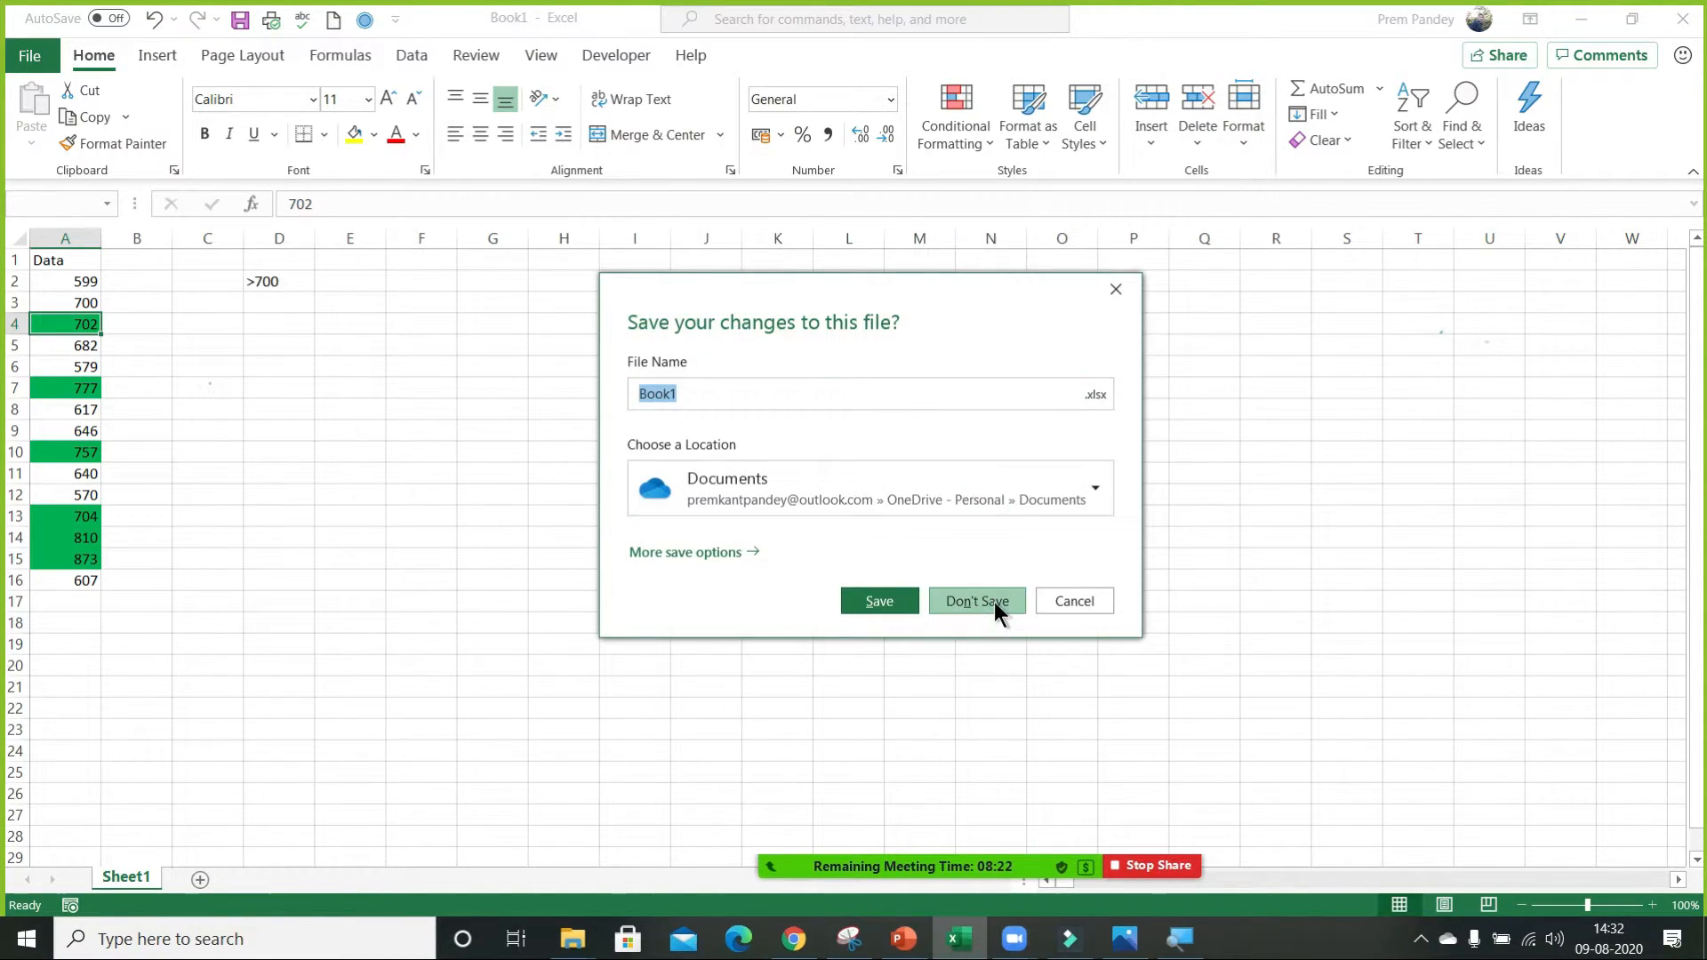
{"action": "left_click", "coordinate": [994, 601]}
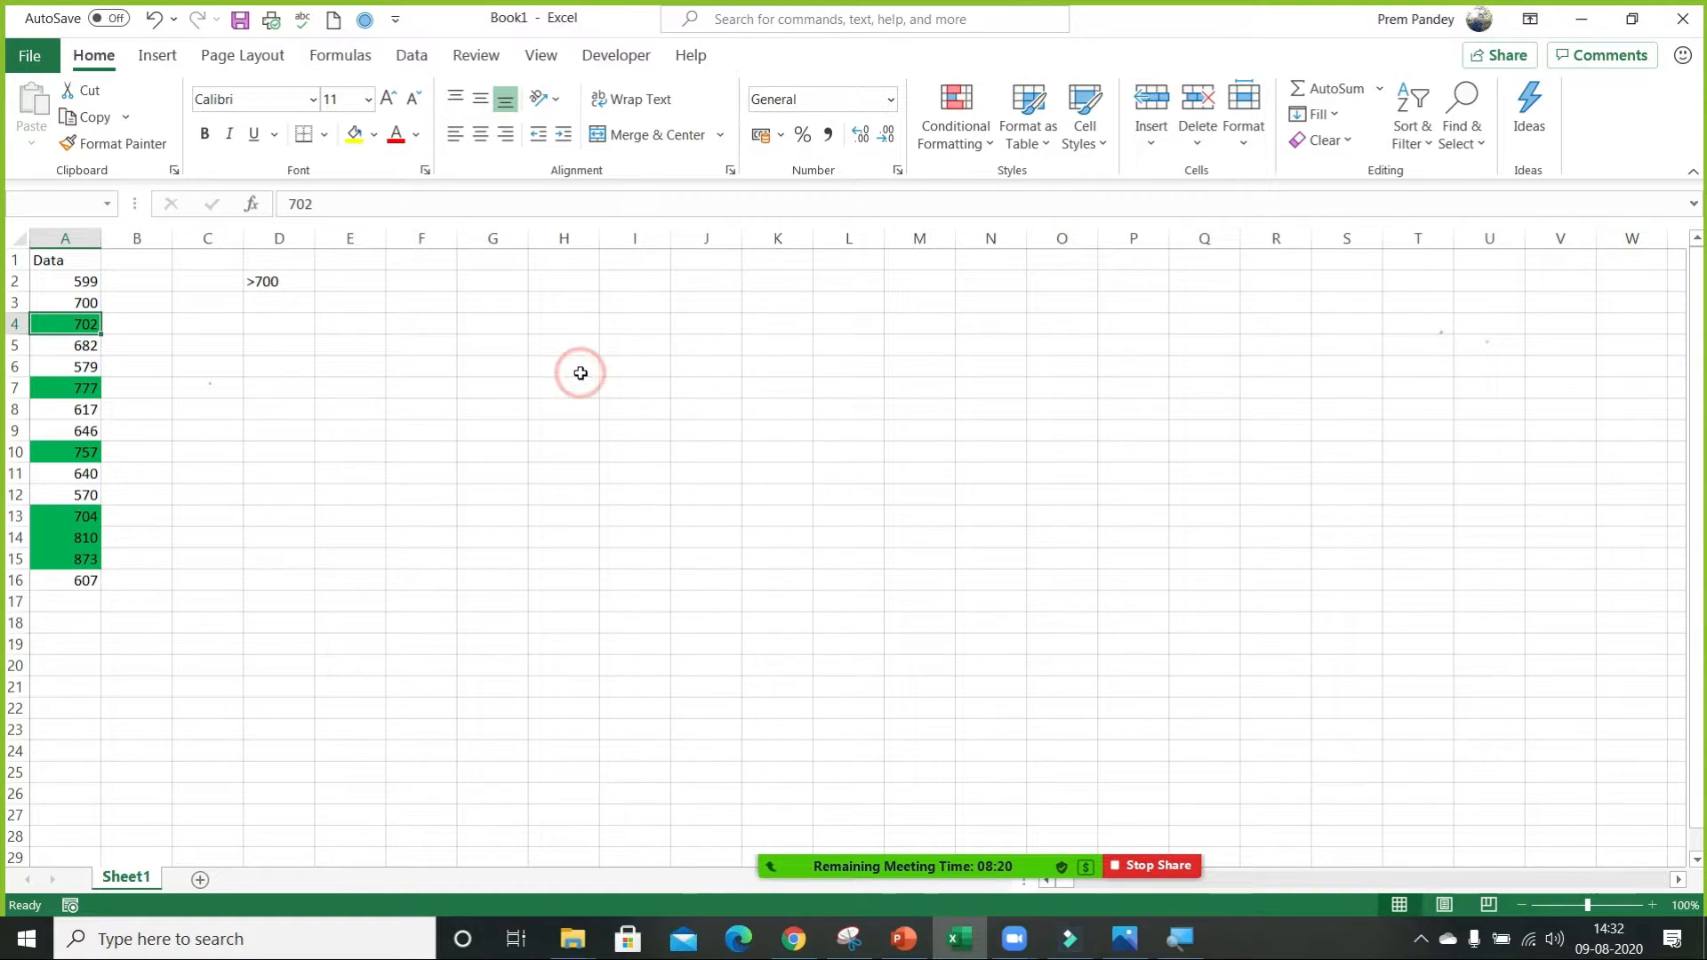
{"action": "left_click", "coordinate": [305, 317]}
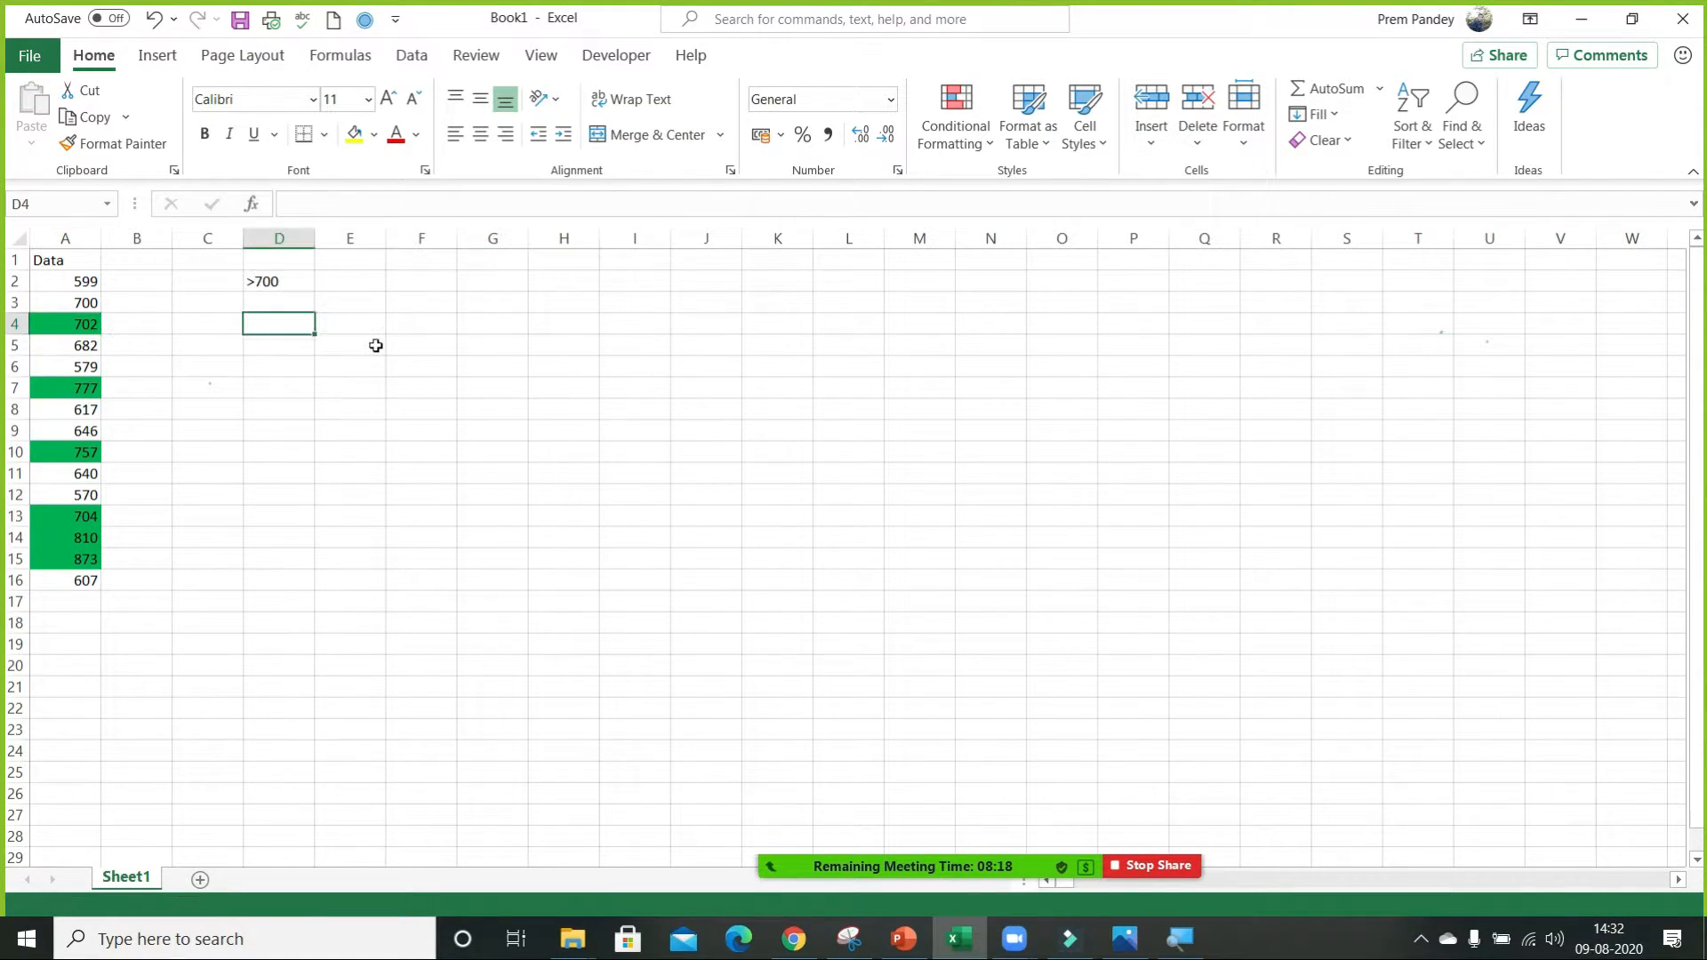
{"action": "key", "text": "alt+F4"}
{"action": "left_click", "coordinate": [1003, 604]}
Open the recent workbook Lookup & Reference.xlsx, and admit the waiting attendee to the Zoom meeting.
{"action": "double_click", "coordinate": [585, 361]}
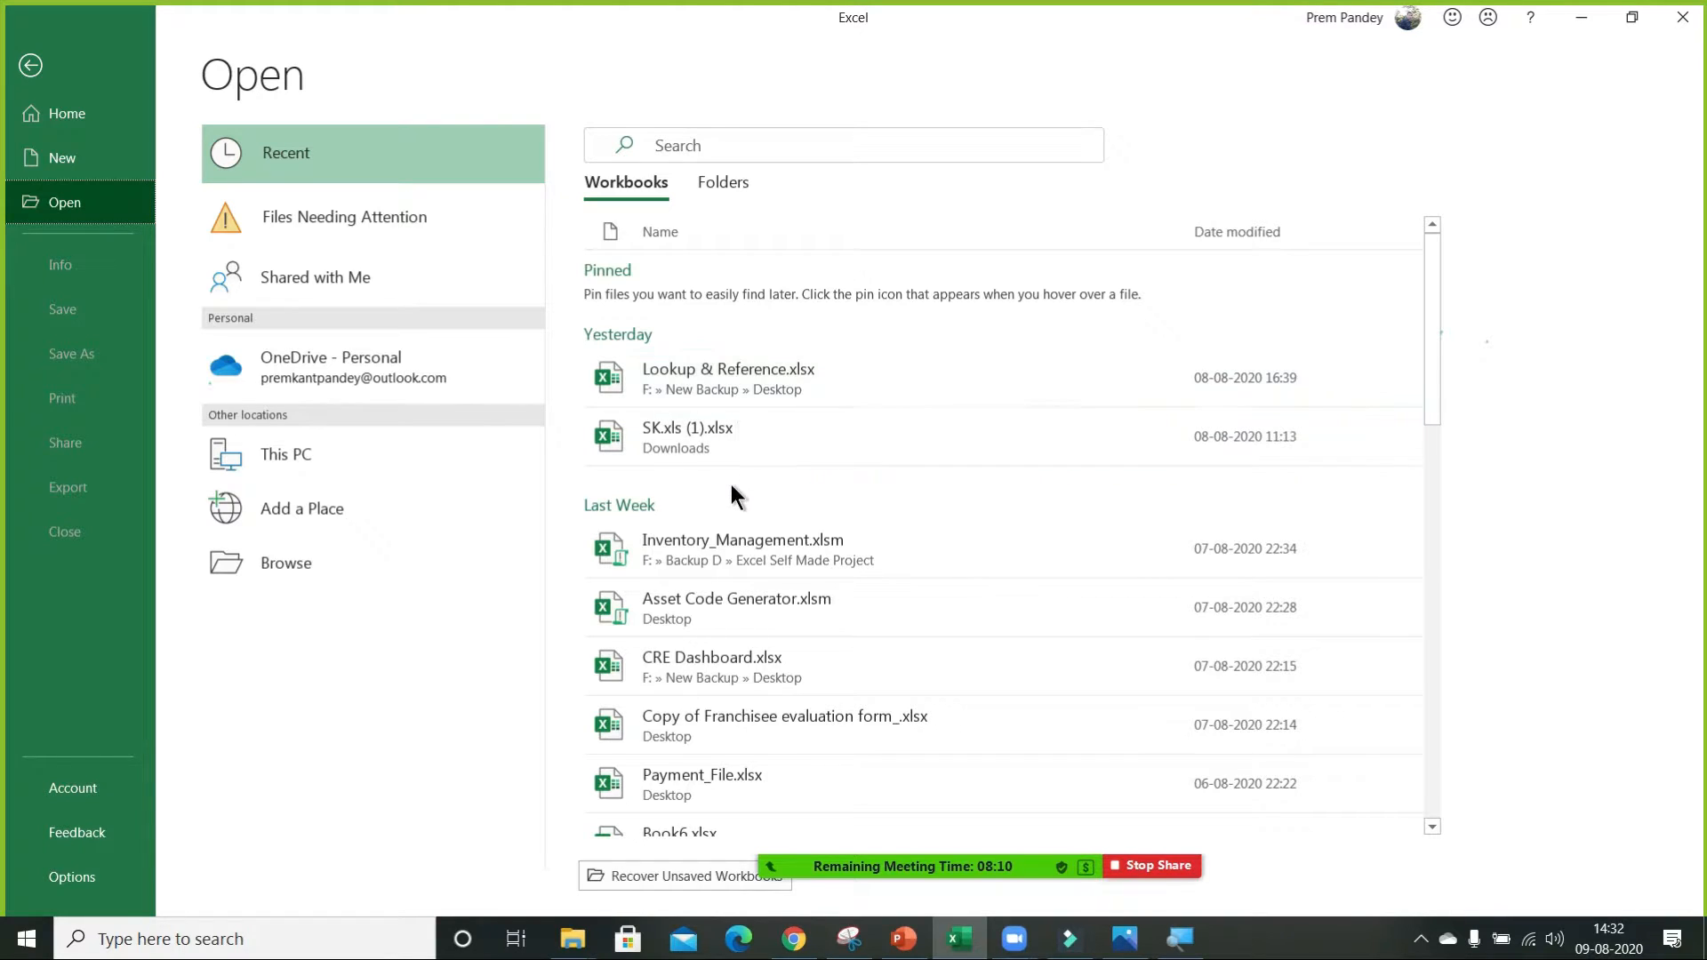
{"action": "scroll", "coordinate": [760, 532], "scroll_direction": "down", "scroll_amount": 5}
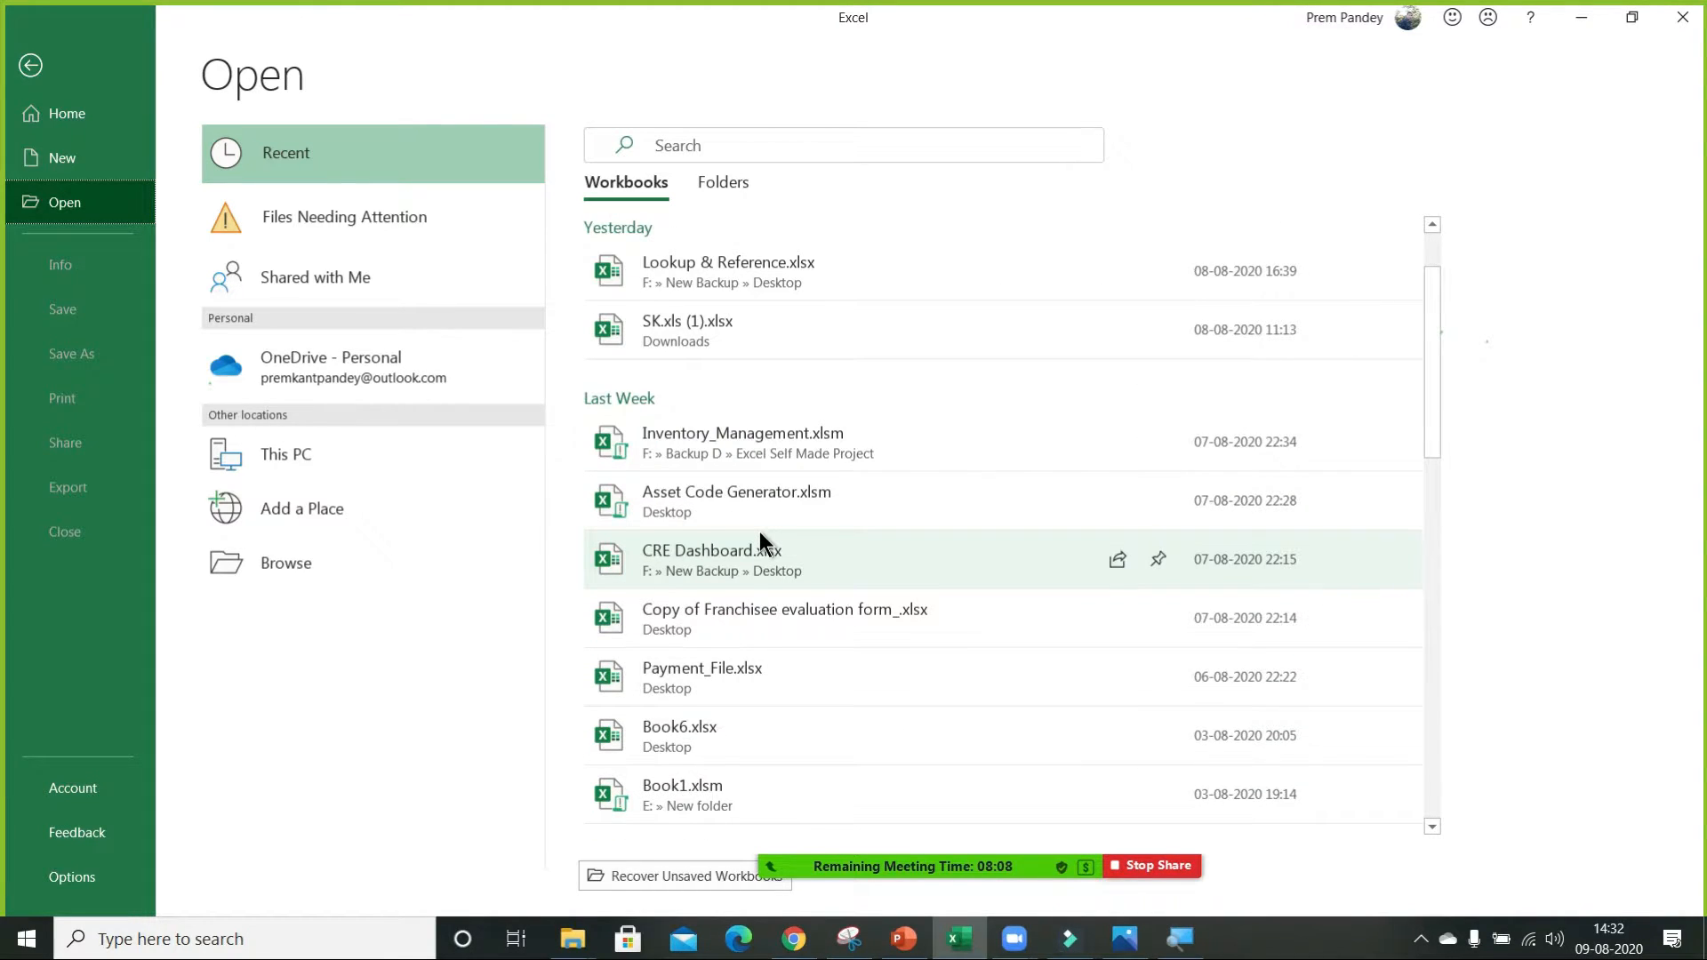
{"action": "scroll", "coordinate": [760, 533], "scroll_direction": "down", "scroll_amount": 3}
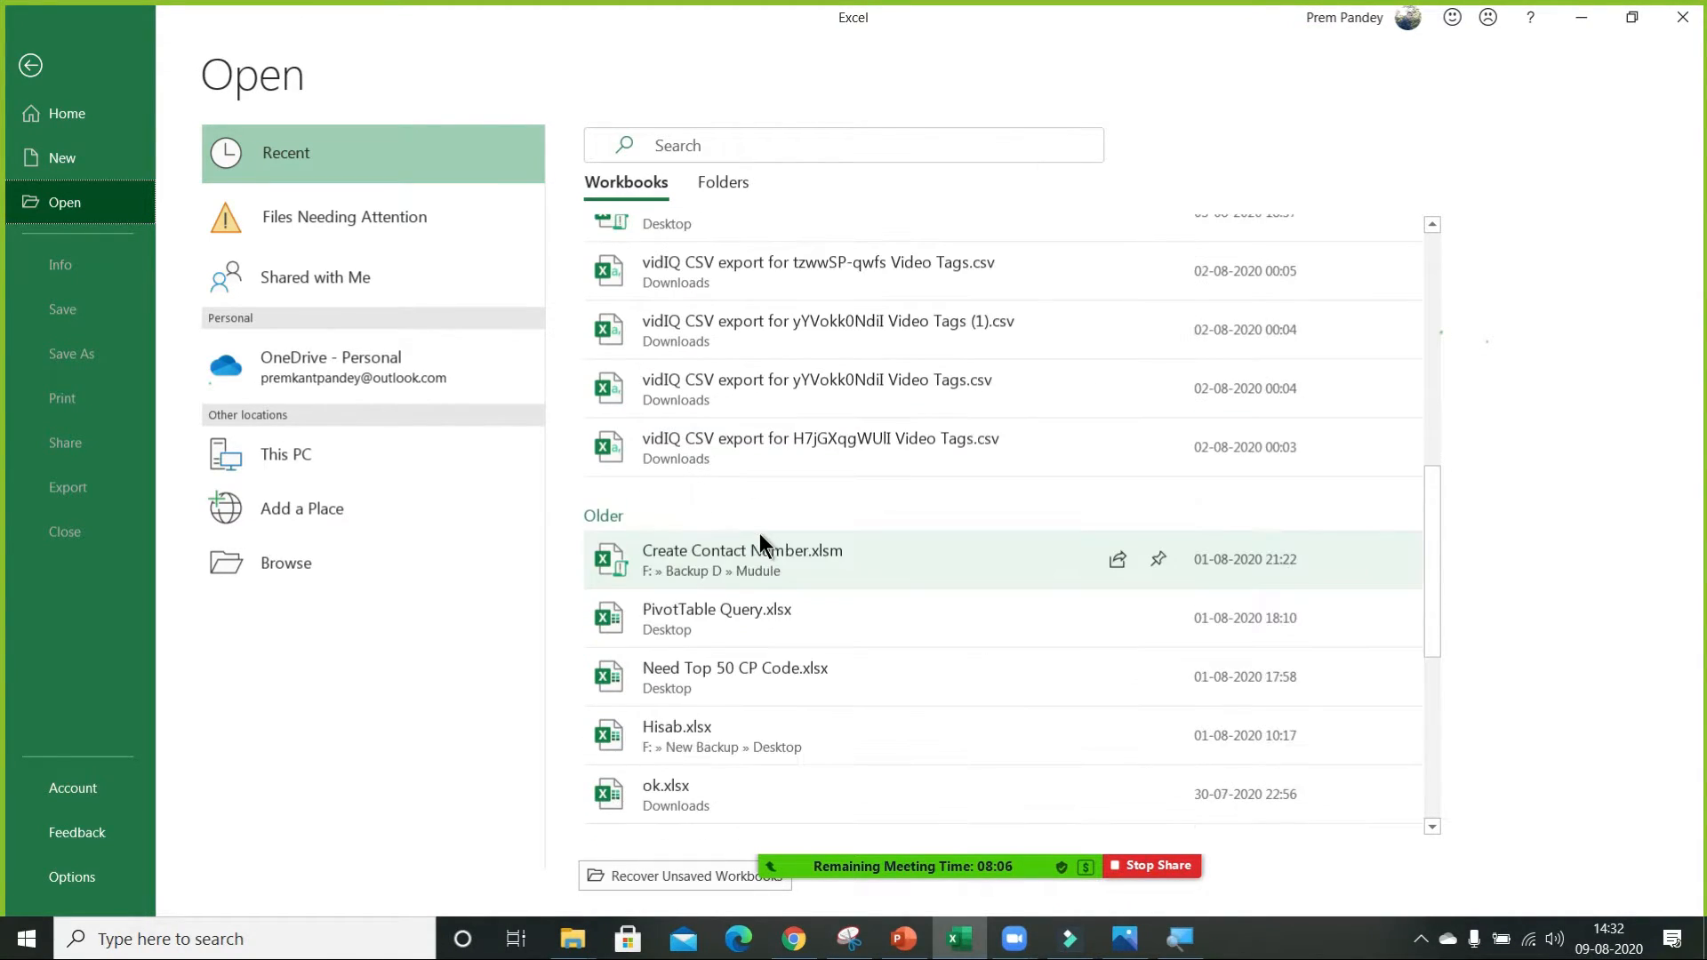
{"action": "scroll", "coordinate": [762, 442], "scroll_direction": "up", "scroll_amount": 10}
{"action": "left_click", "coordinate": [711, 364]}
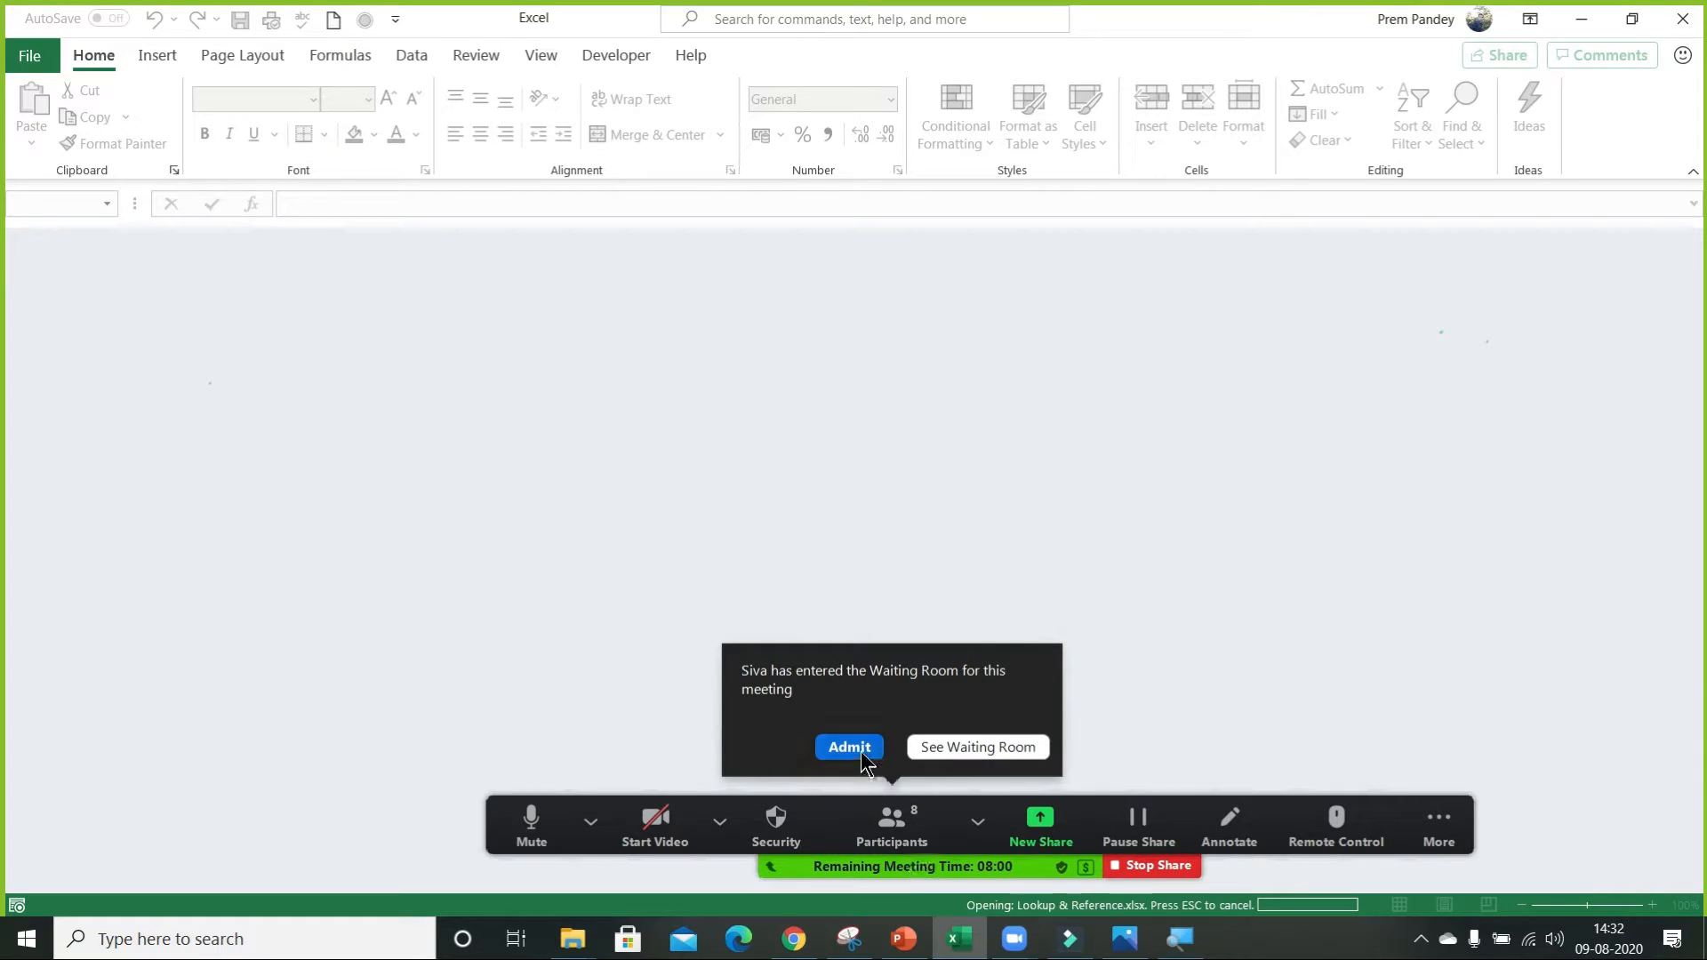
{"action": "left_click", "coordinate": [855, 749]}
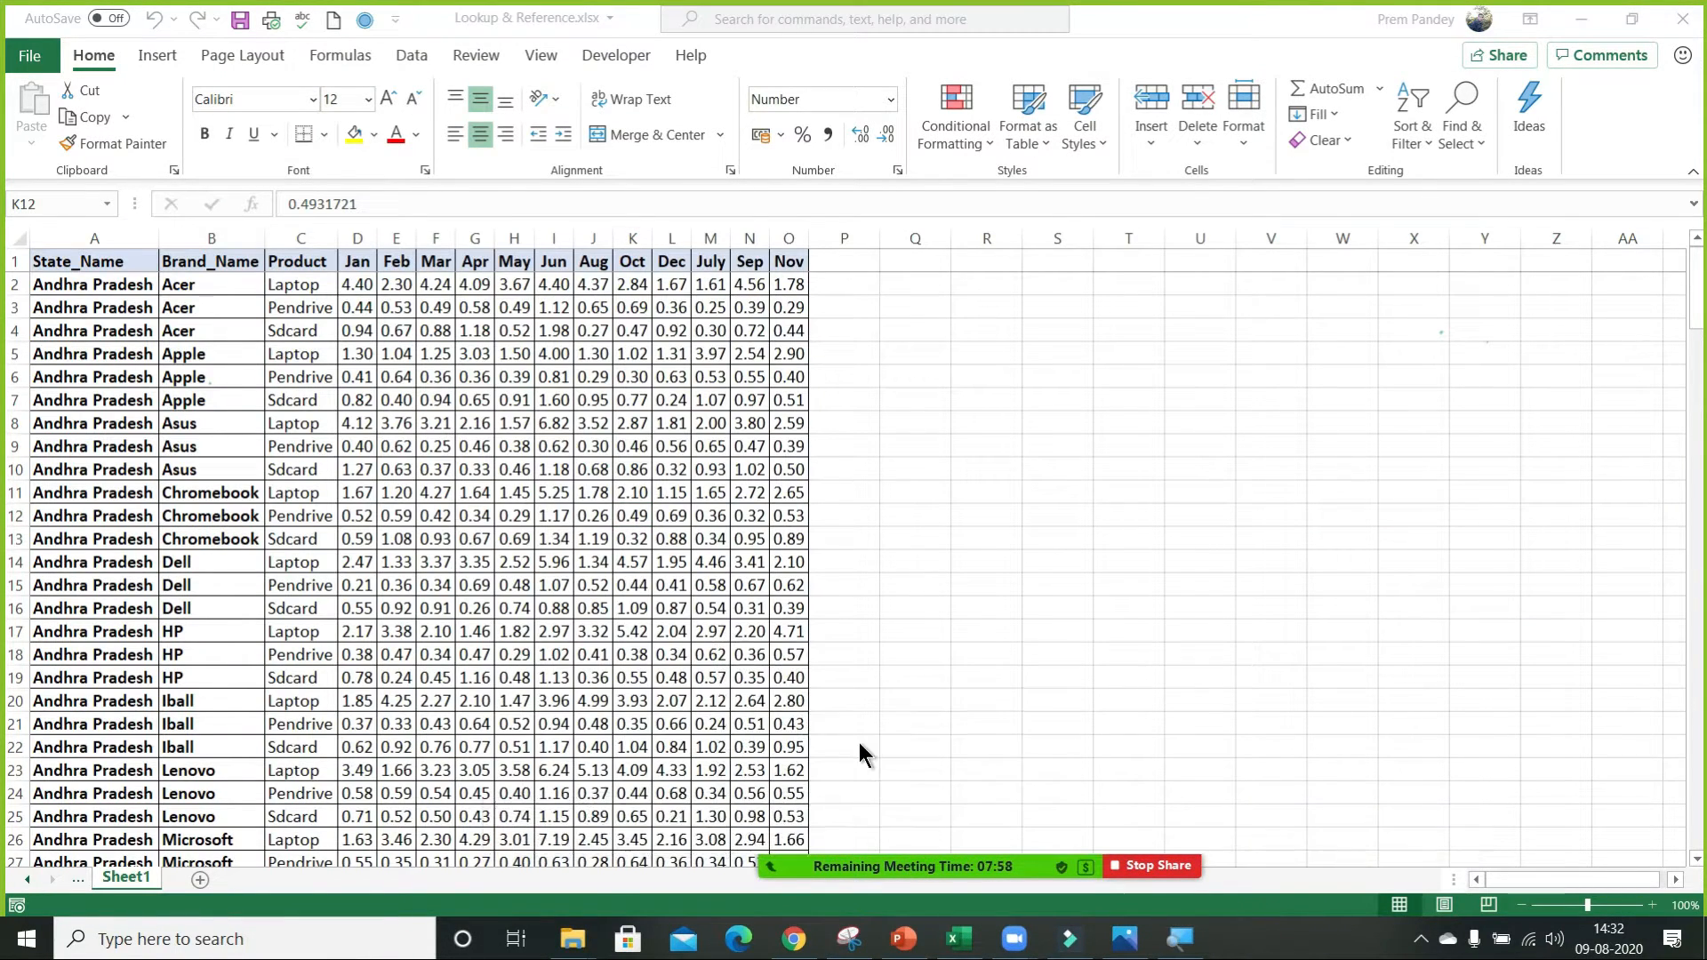
Create a PivotTable on a new sheet from the data range A1:O181 on Sheet1.
{"action": "left_click", "coordinate": [135, 284]}
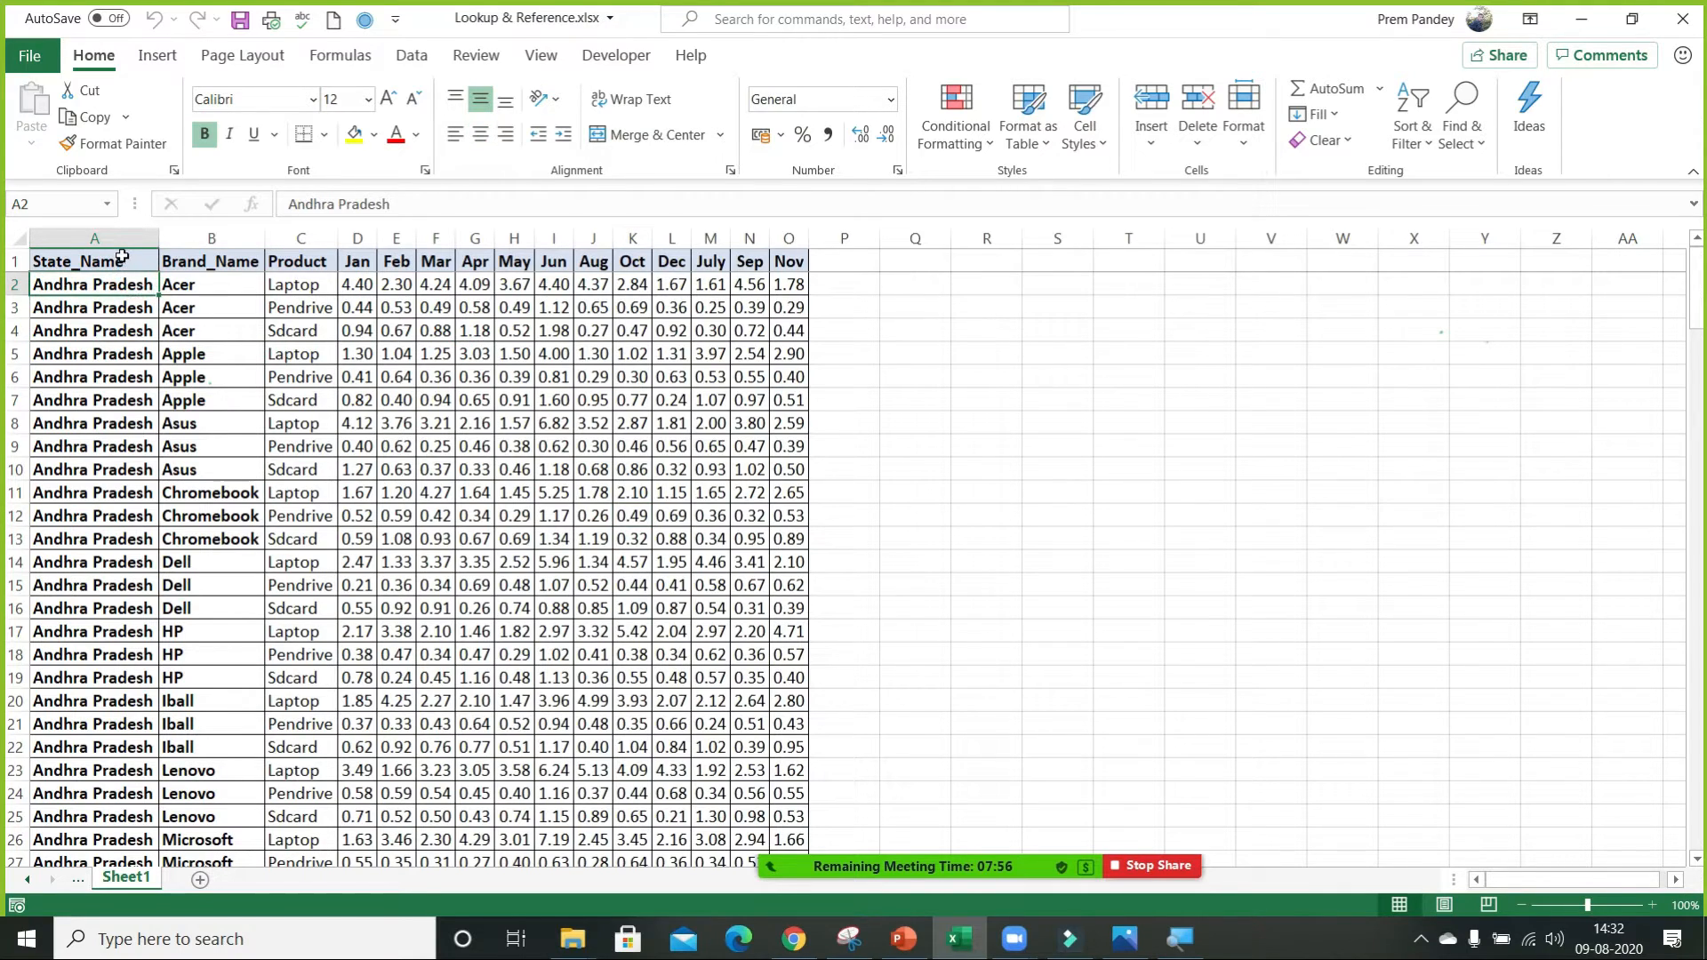
{"action": "left_click", "coordinate": [123, 259]}
{"action": "key", "text": "Right"}
{"action": "key", "text": "Right"}
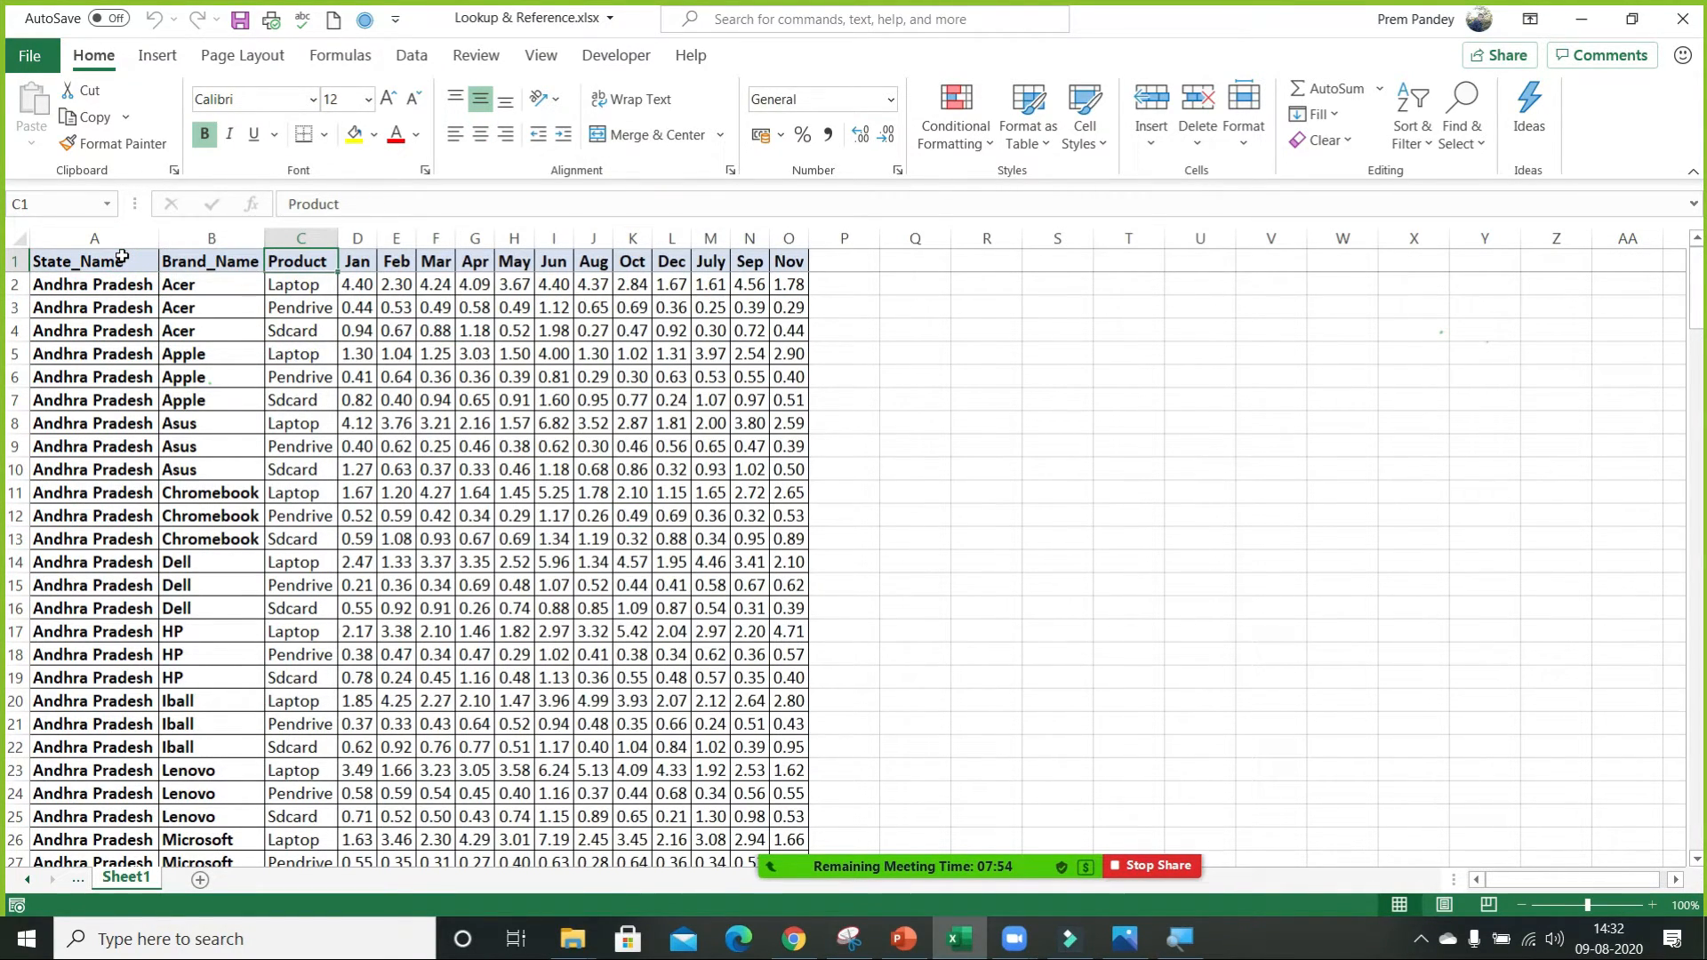
{"action": "key", "text": "Left"}
{"action": "key", "text": "Left"}
{"action": "key", "text": "ctrl+shift+Right"}
{"action": "key", "text": "ctrl+shift+Down"}
{"action": "key", "text": "alt+d"}
{"action": "key", "text": "p"}
{"action": "key", "text": "Return"}
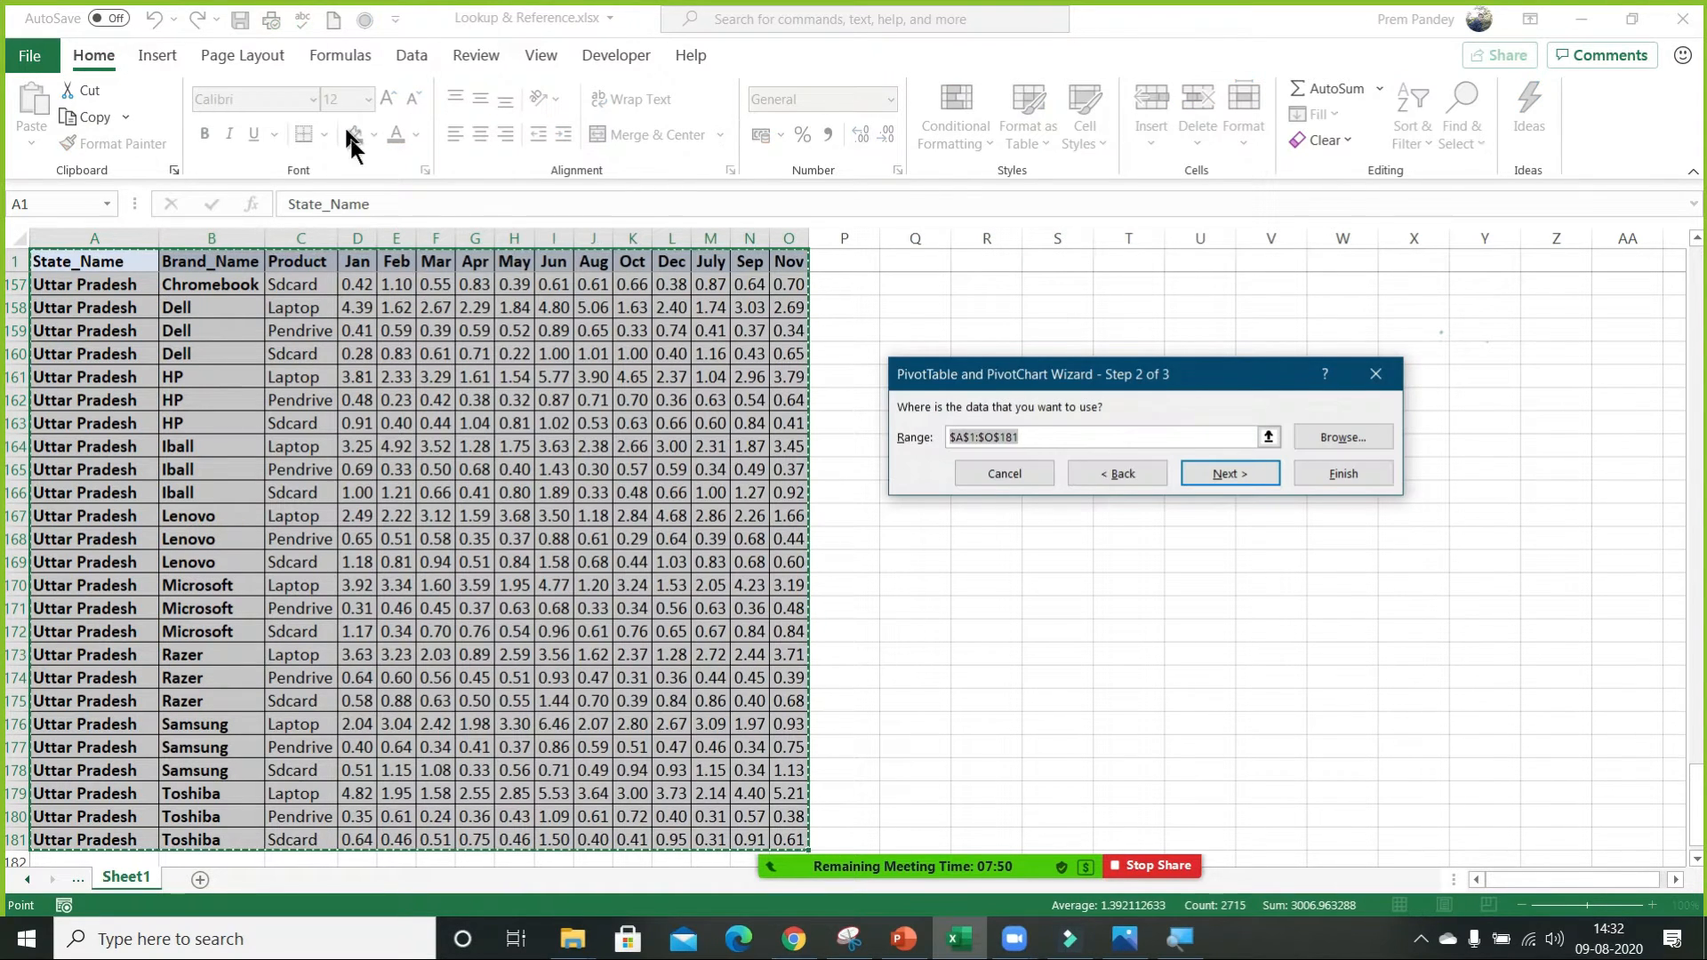
{"action": "left_click", "coordinate": [1329, 480]}
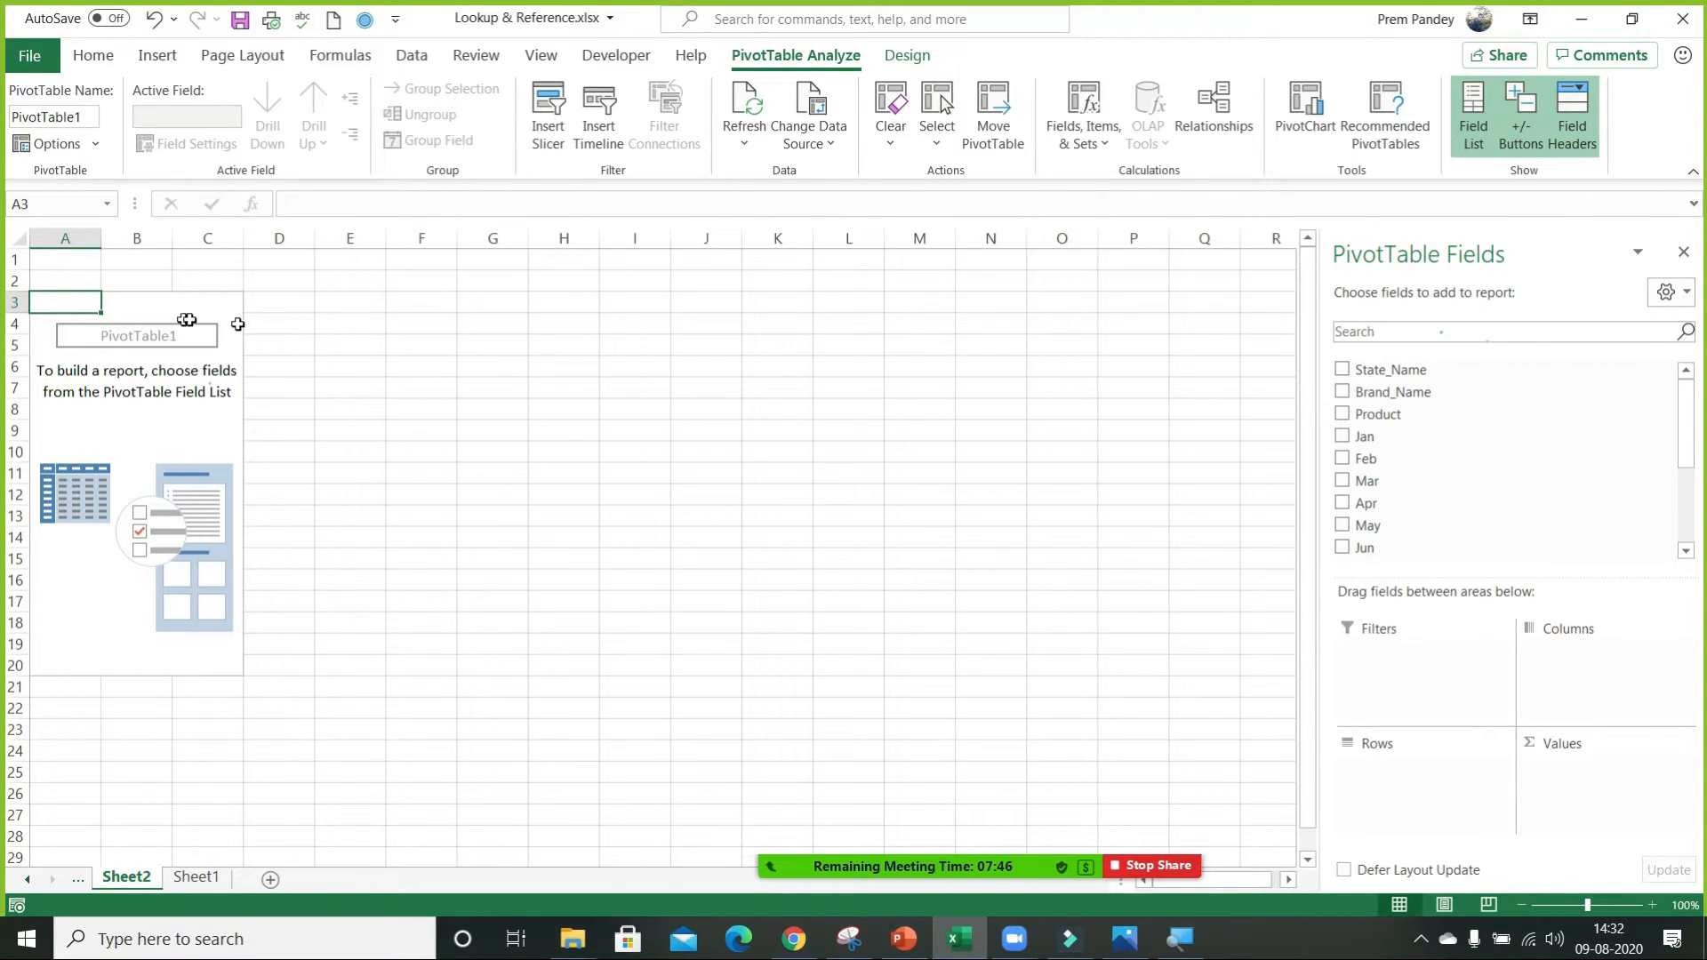
Add State_Name to the PivotTable's rows and sum the Jan and Feb fields as its values.
{"action": "left_click_drag", "start_coordinate": [1382, 372], "coordinate": [1410, 776]}
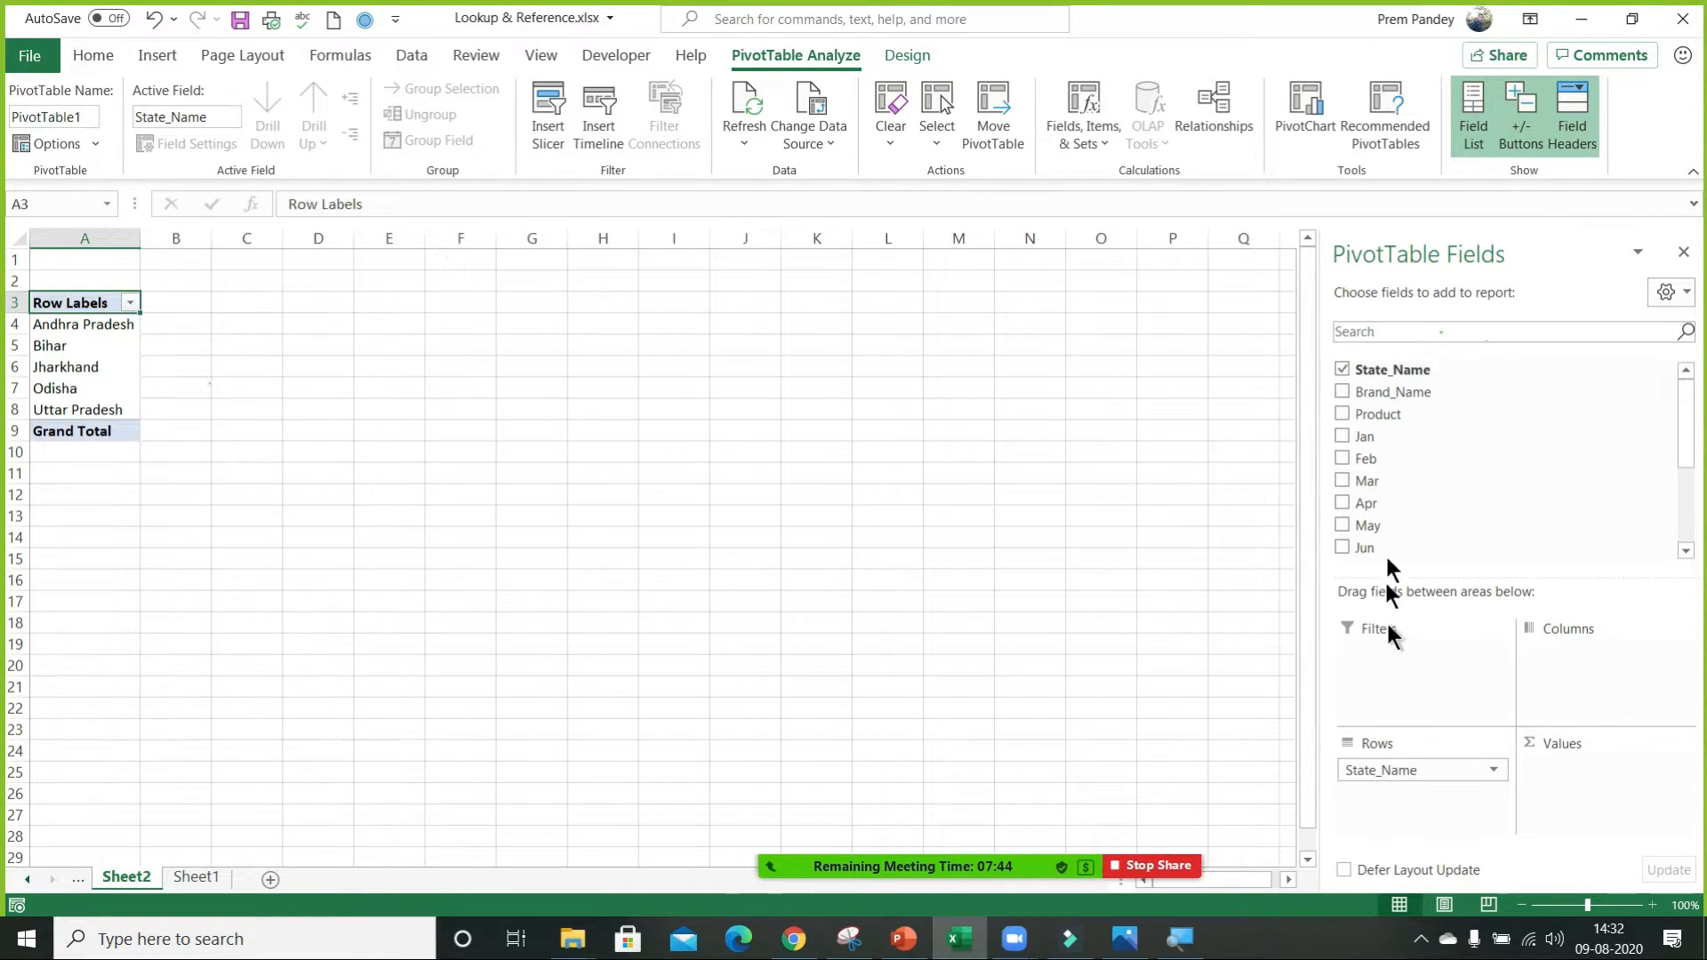
{"action": "left_click_drag", "start_coordinate": [1379, 437], "coordinate": [1565, 778]}
{"action": "left_click_drag", "start_coordinate": [1392, 458], "coordinate": [1573, 800]}
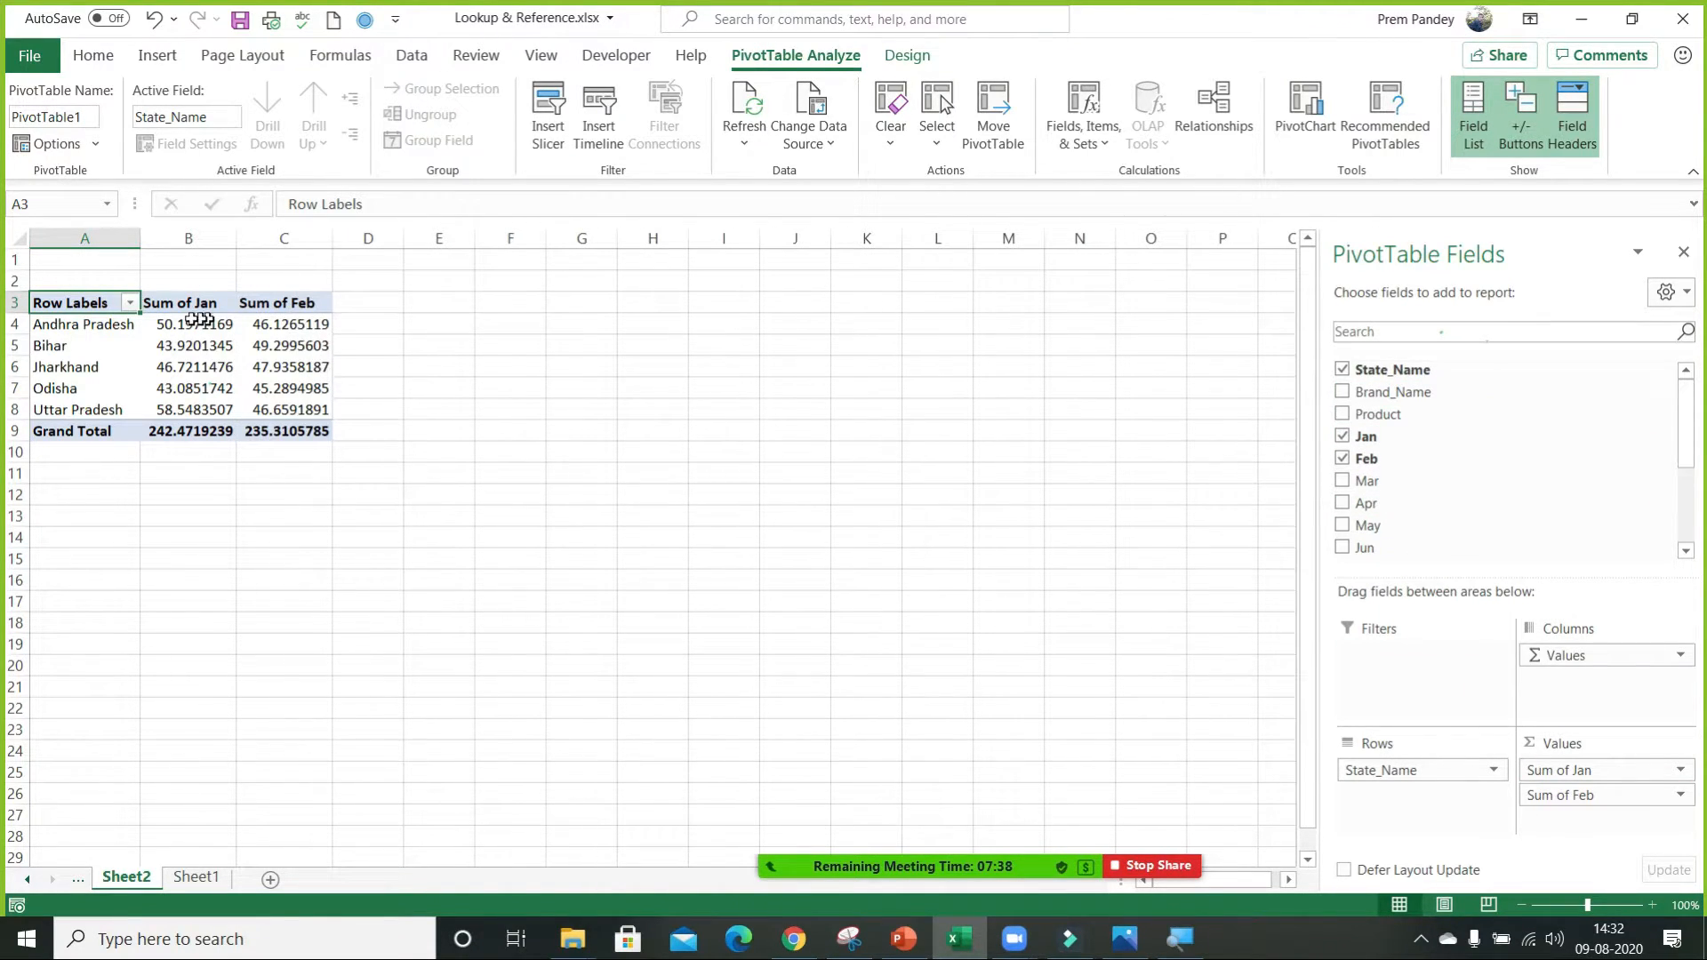
Format the PivotTable values in B4:C9 as numbers with two decimal places.
{"action": "left_click_drag", "start_coordinate": [189, 321], "coordinate": [314, 435]}
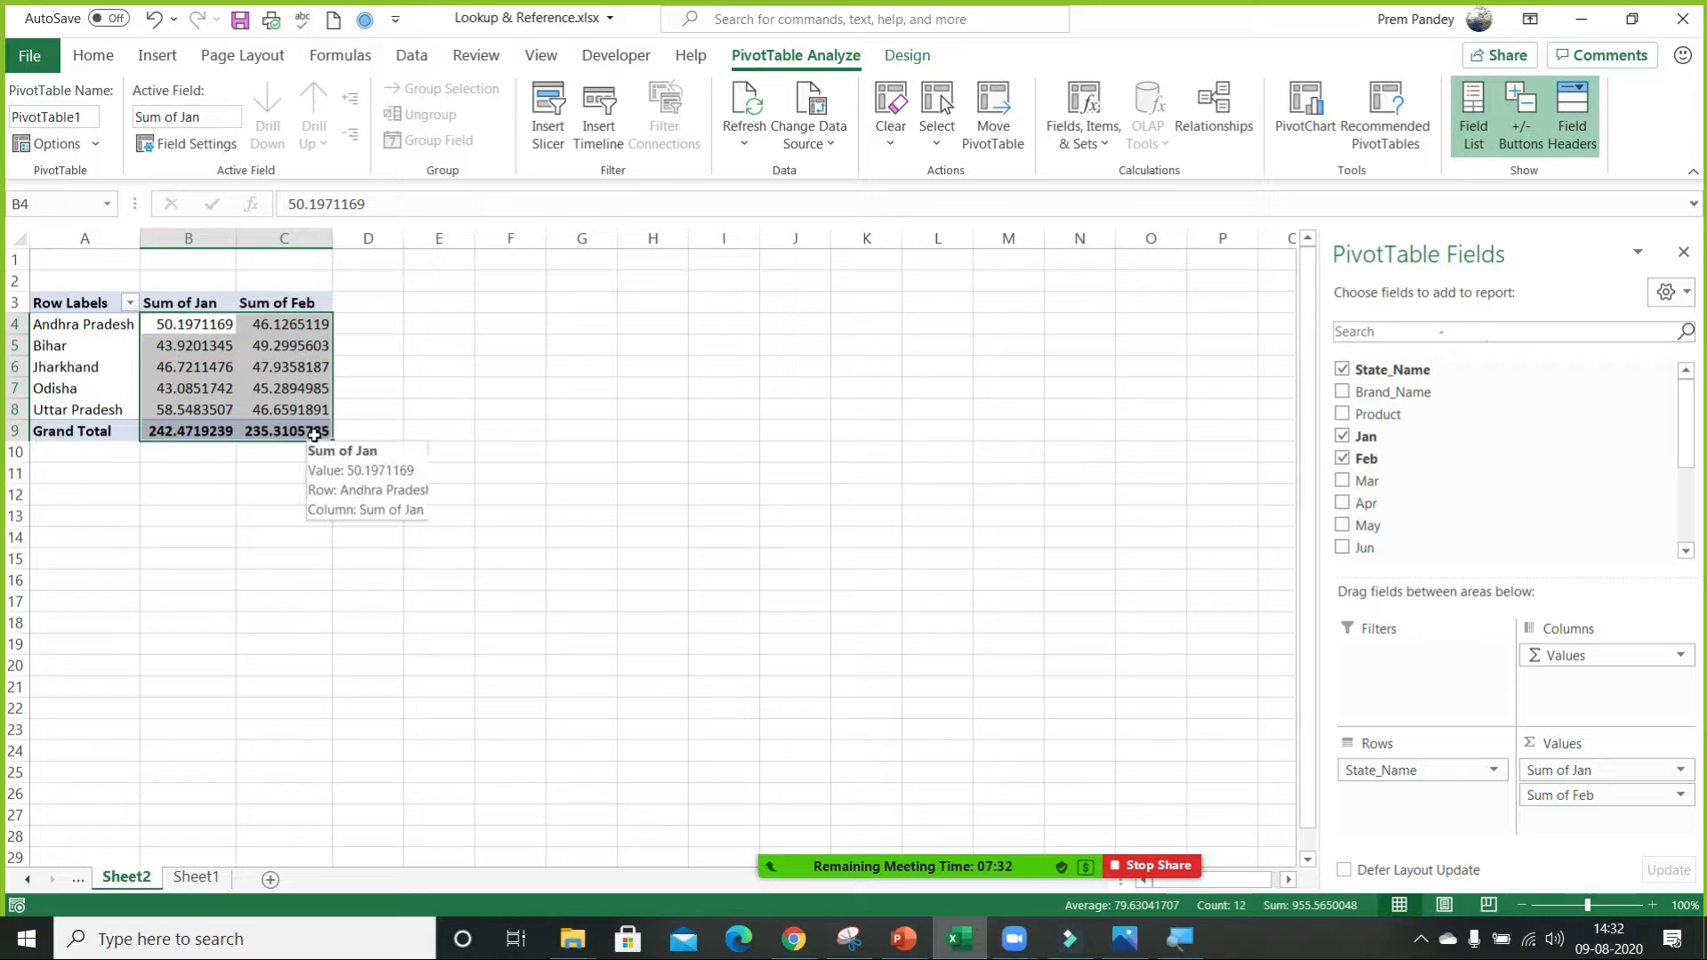
{"action": "key", "text": "ctrl+shift+1"}
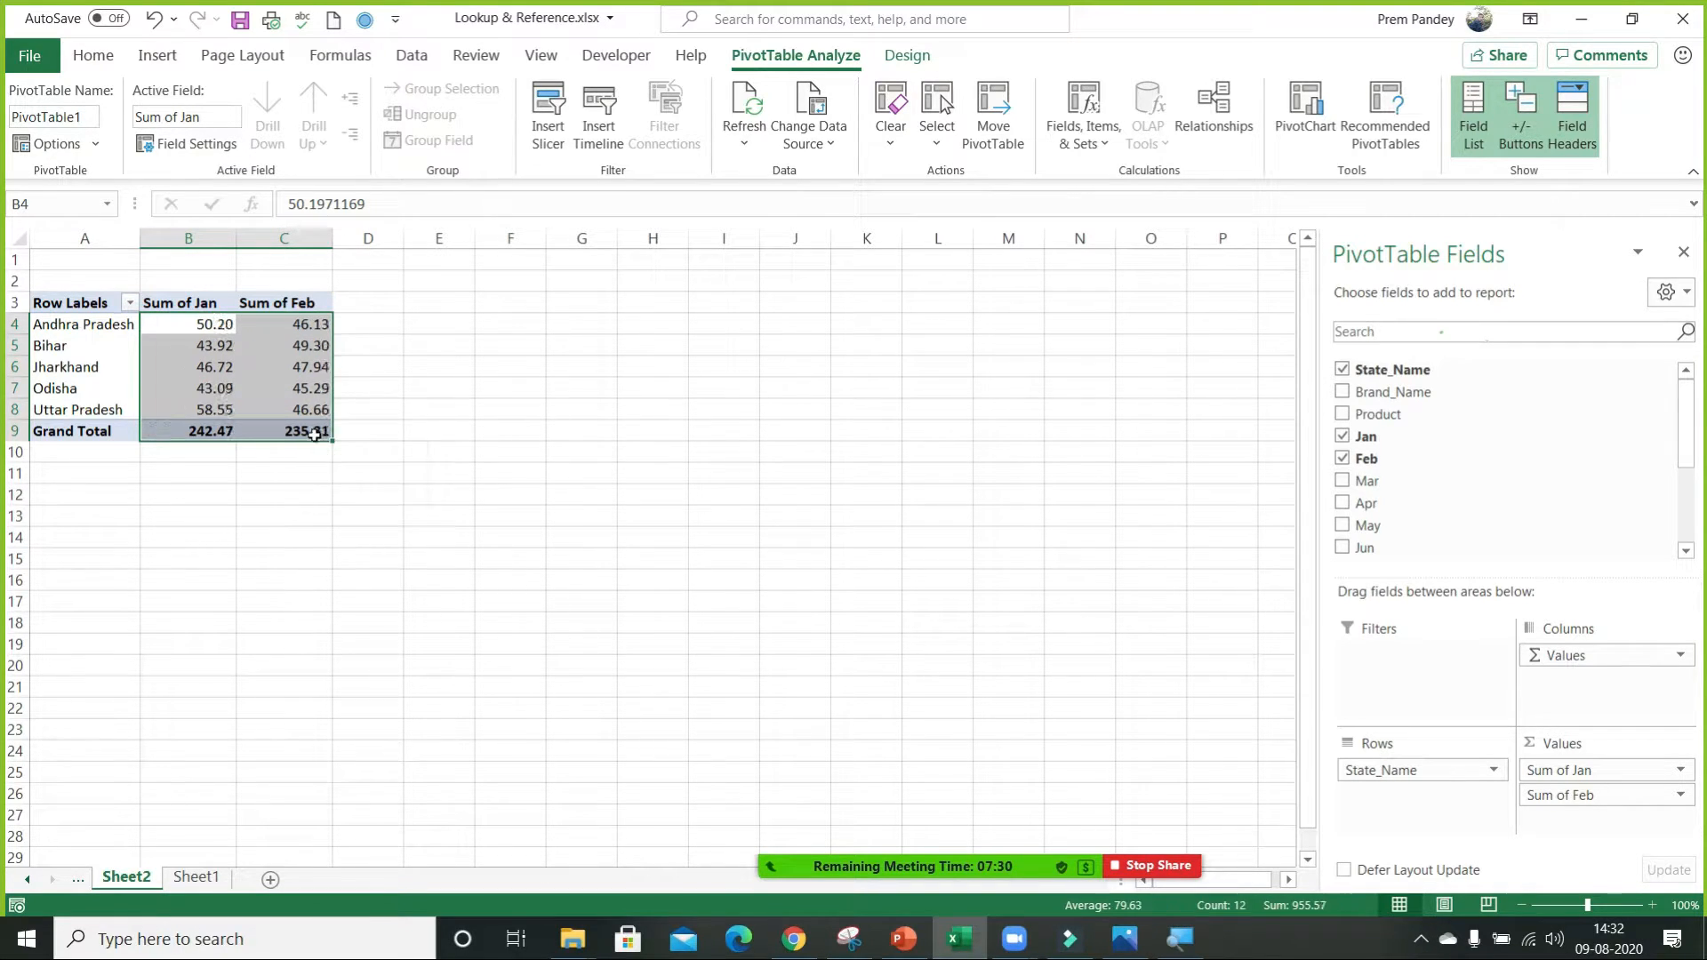
{"action": "left_click", "coordinate": [302, 409]}
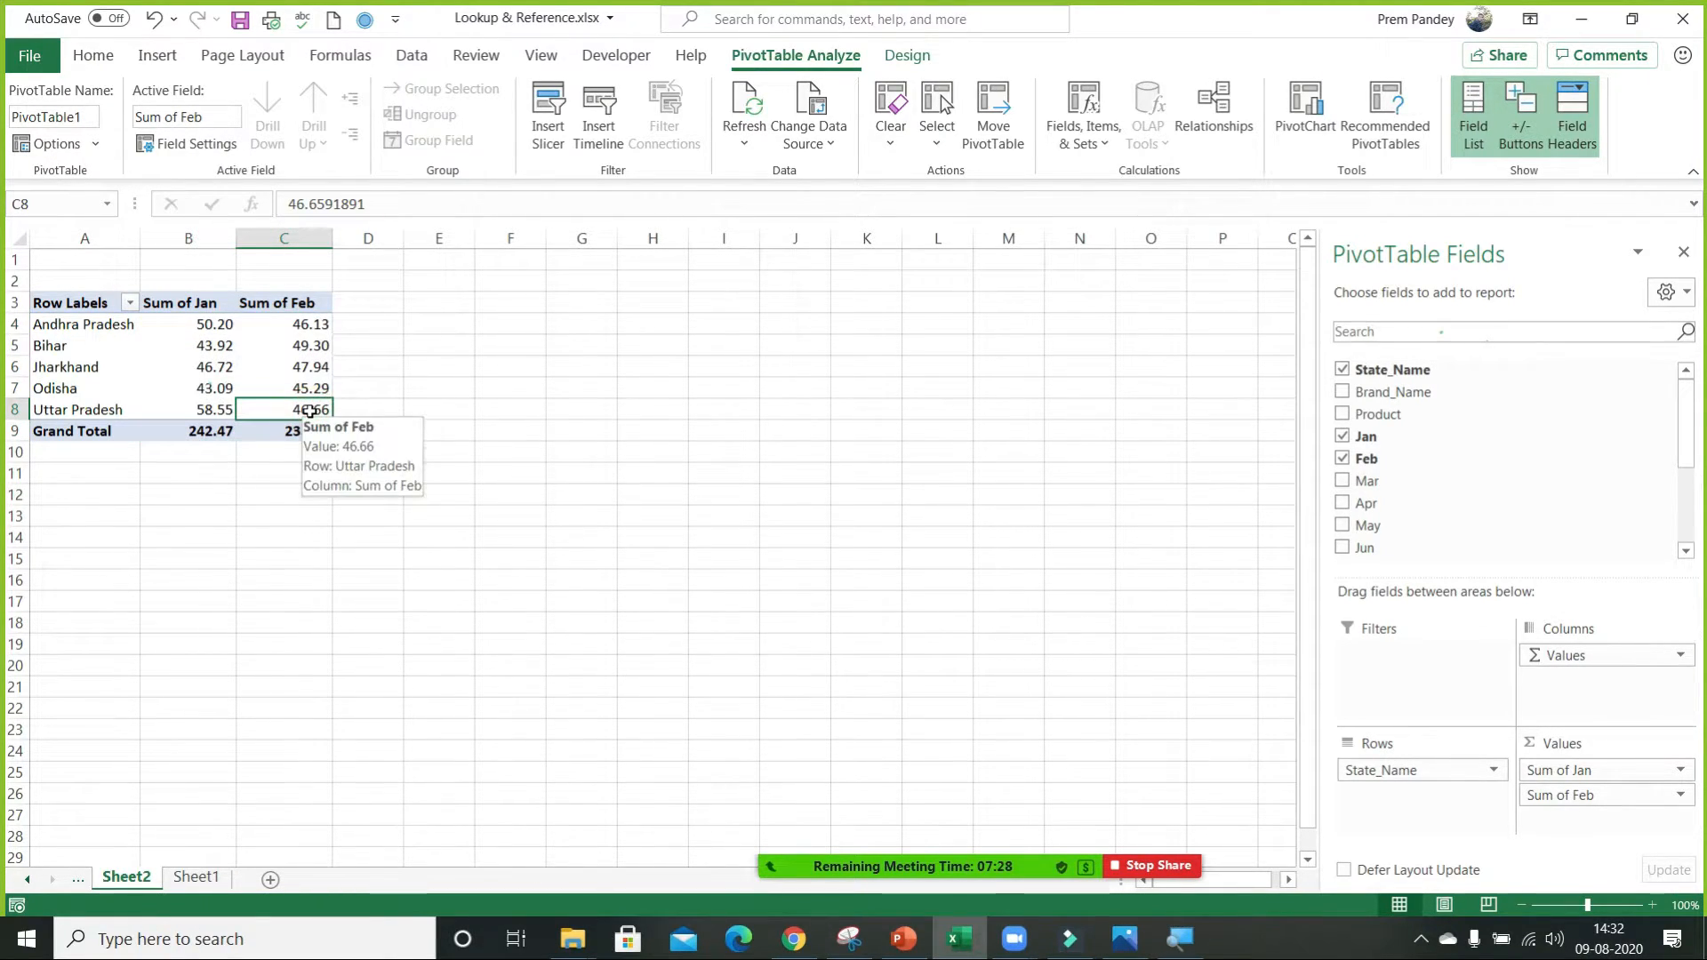
Enter a formula in D4 that adds Andhra Pradesh's Sum of Feb and Sum of Jan by referencing the PivotTable cells.
{"action": "left_click", "coordinate": [363, 330]}
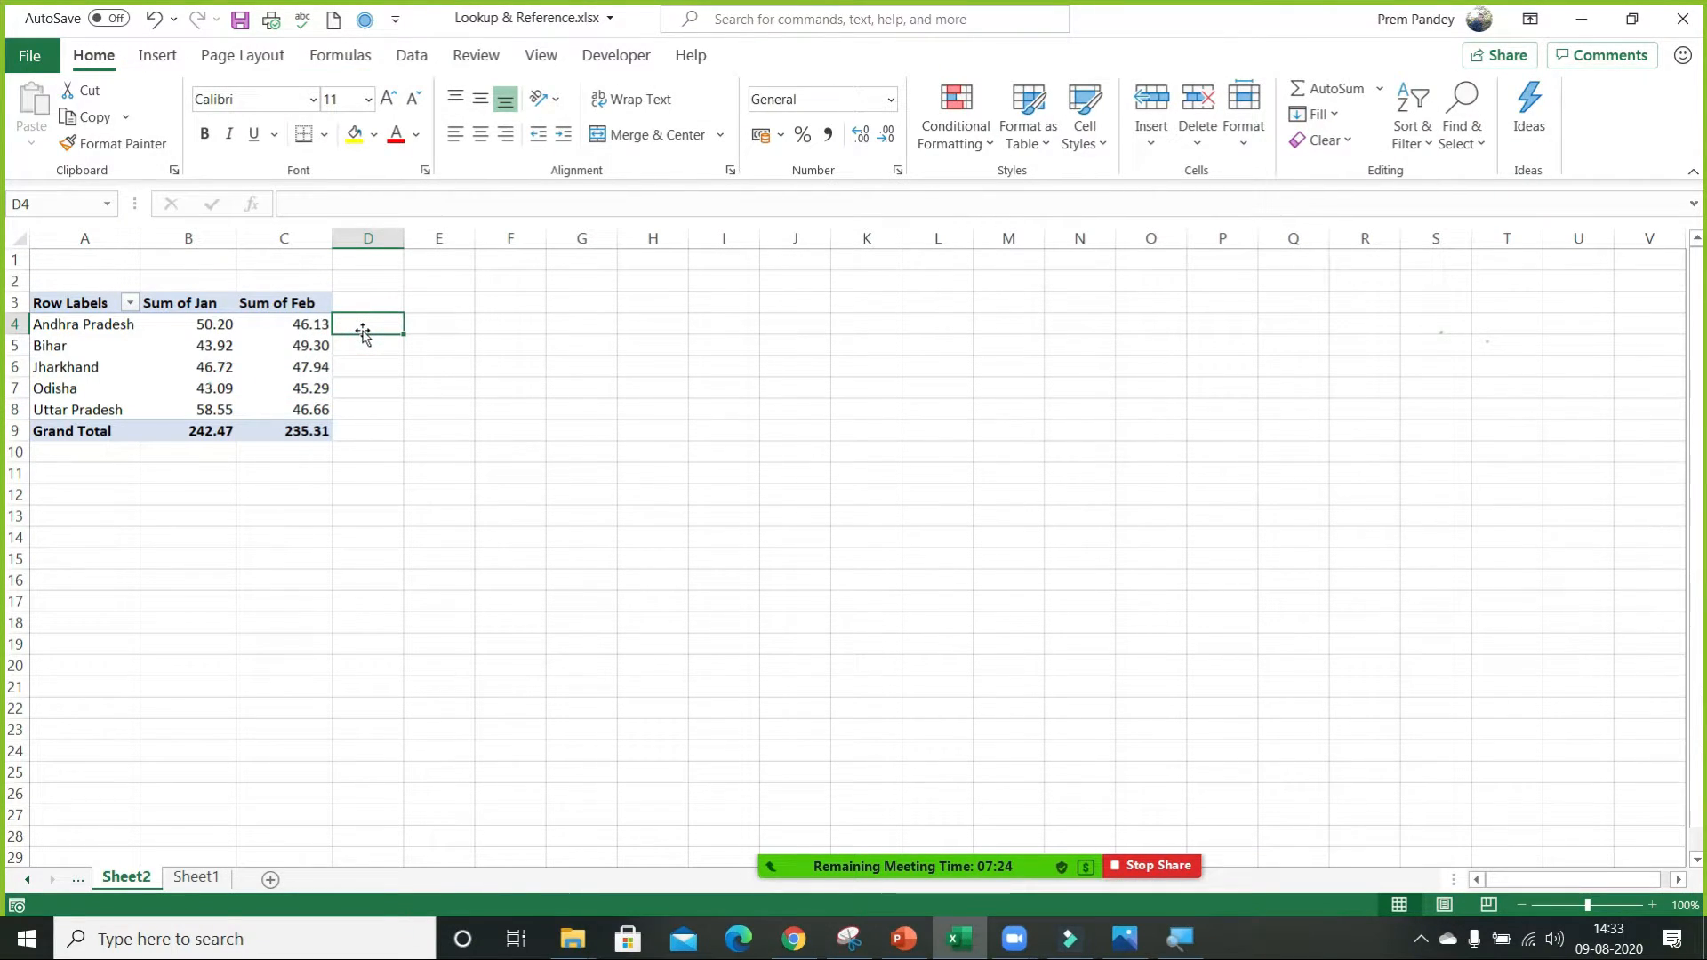
{"action": "type", "text": "="}
{"action": "key", "text": "Left"}
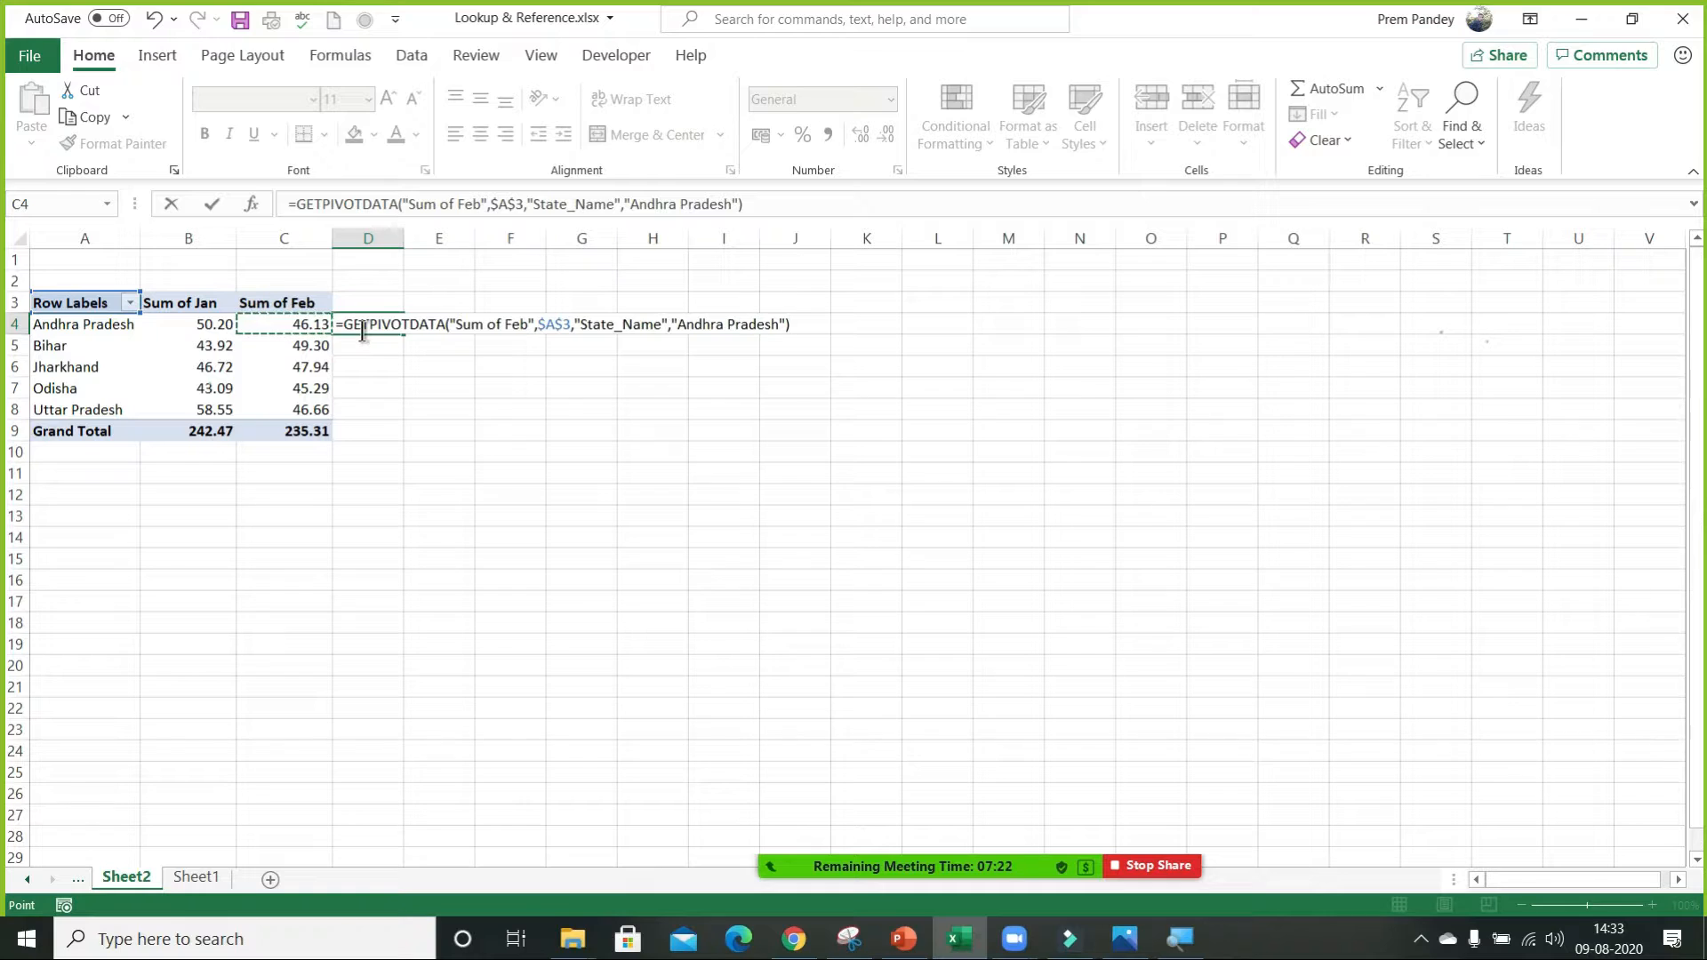
{"action": "type", "text": "+"}
{"action": "key", "text": "Left"}
{"action": "key", "text": "Left"}
{"action": "key", "text": "Left"}
{"action": "key", "text": "Right"}
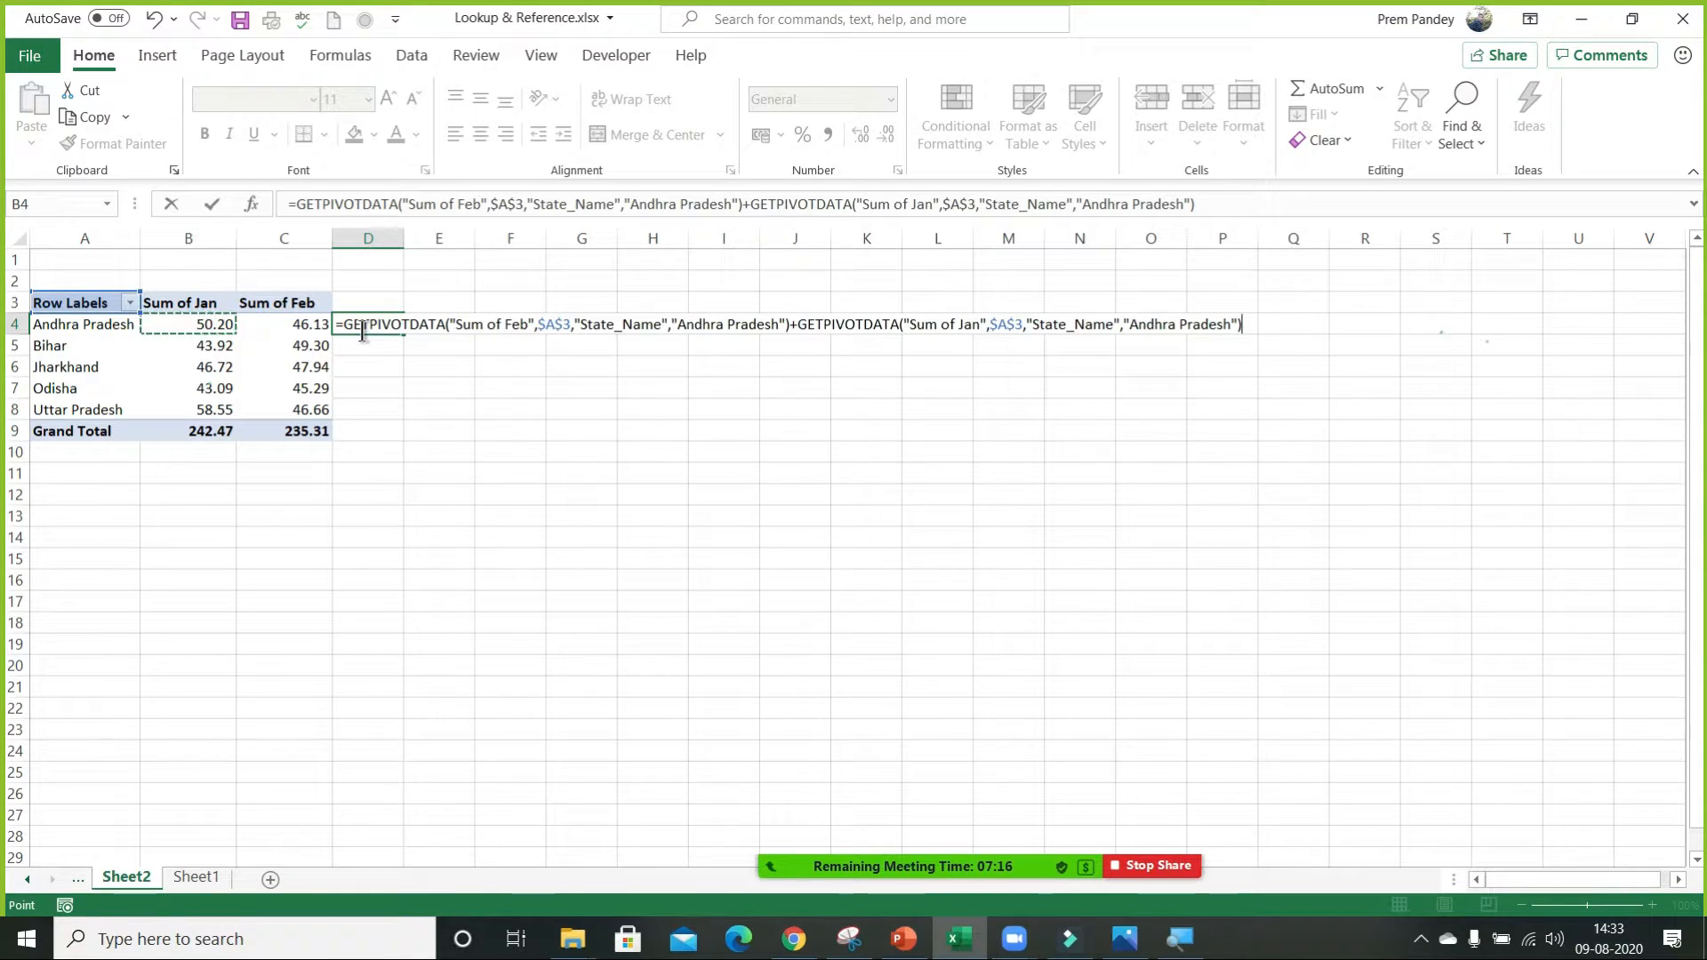
{"action": "key", "text": "Return"}
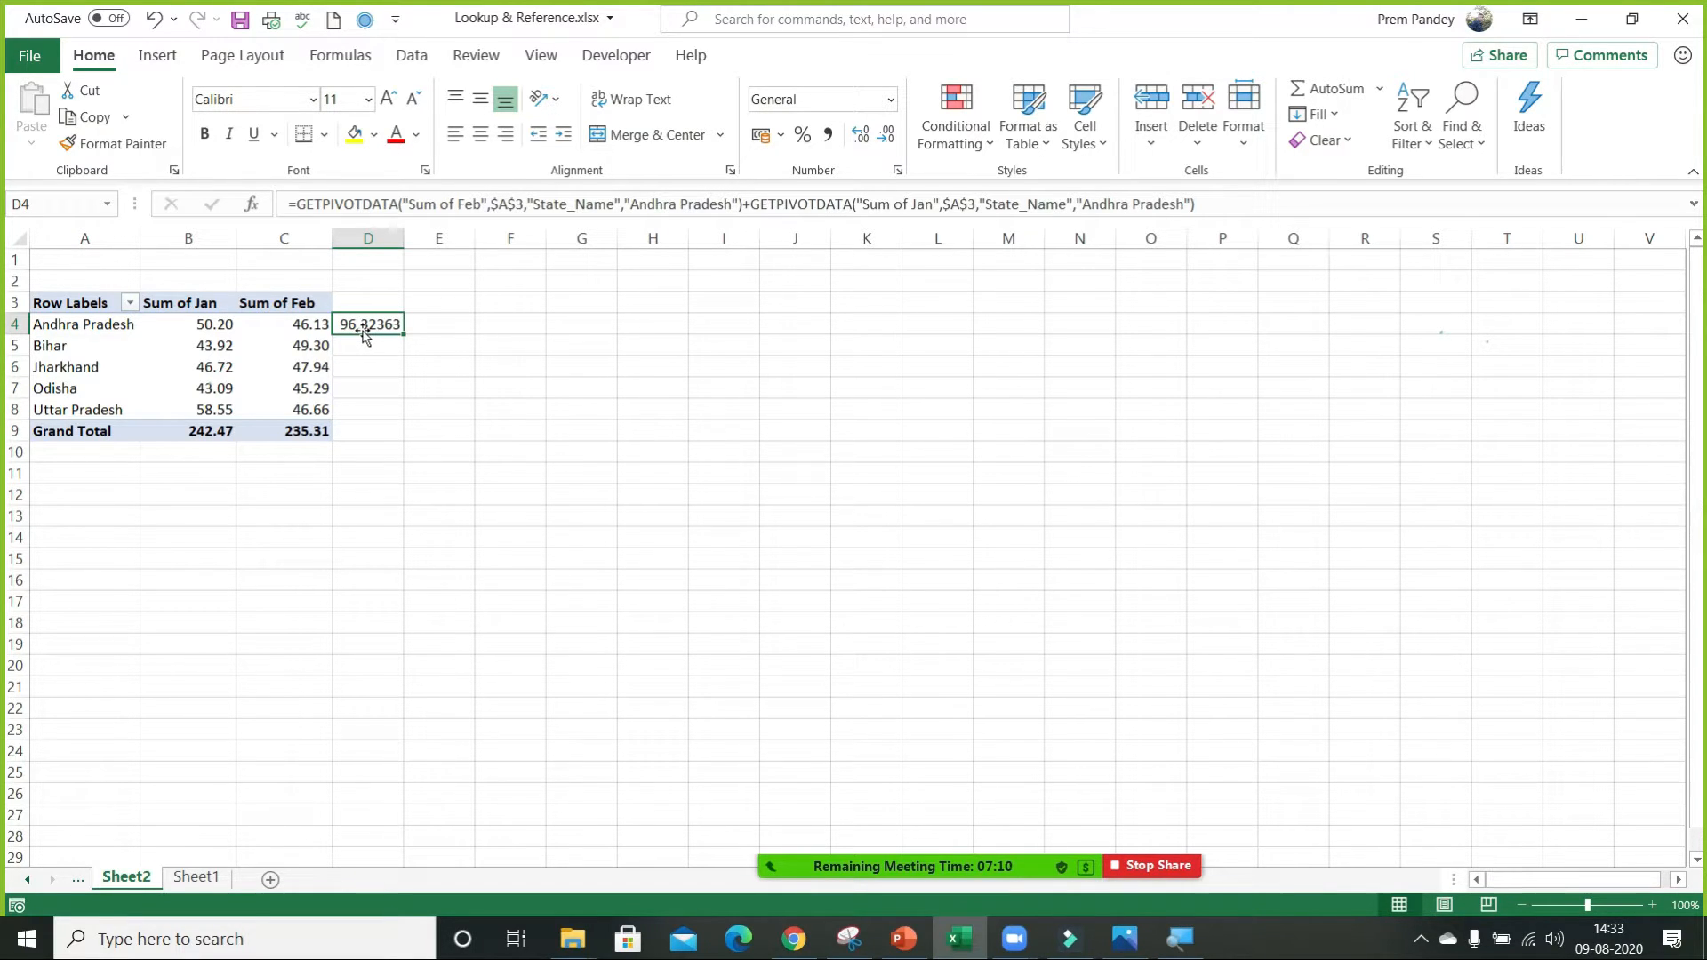
Copy the D4 formula down through D9 beside the PivotTable, and check the copied formulas in column D.
{"action": "key", "text": "ctrl+c"}
{"action": "left_click_drag", "start_coordinate": [365, 347], "coordinate": [362, 434]}
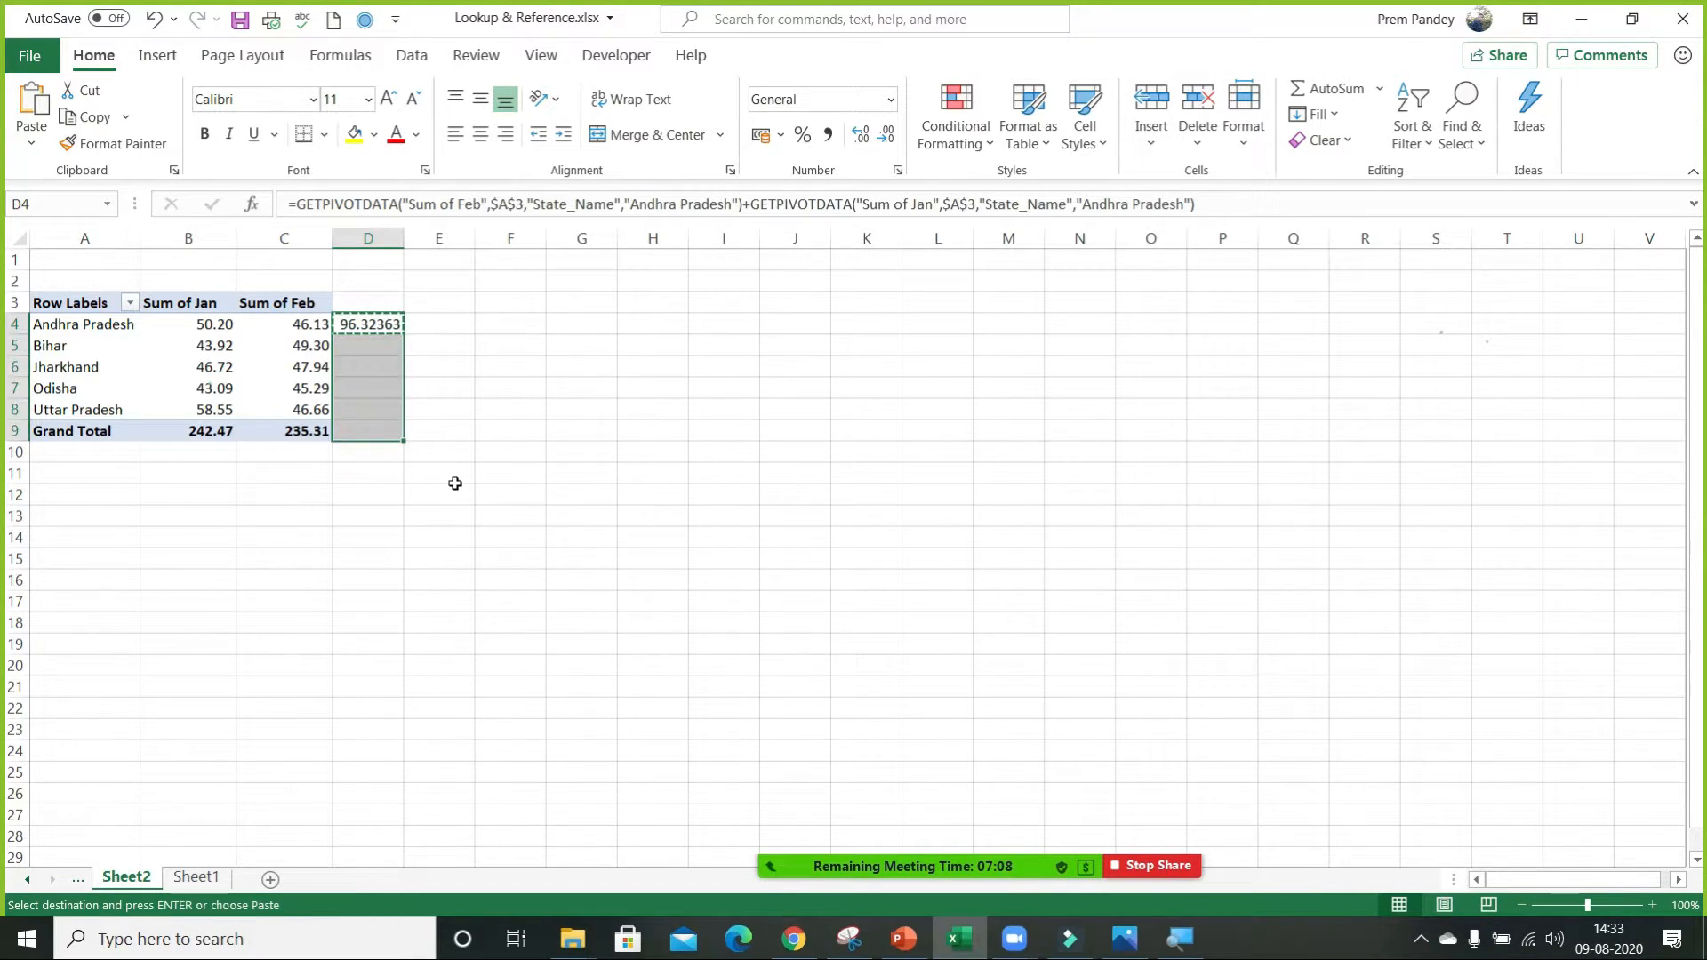
{"action": "key", "text": "ctrl+v"}
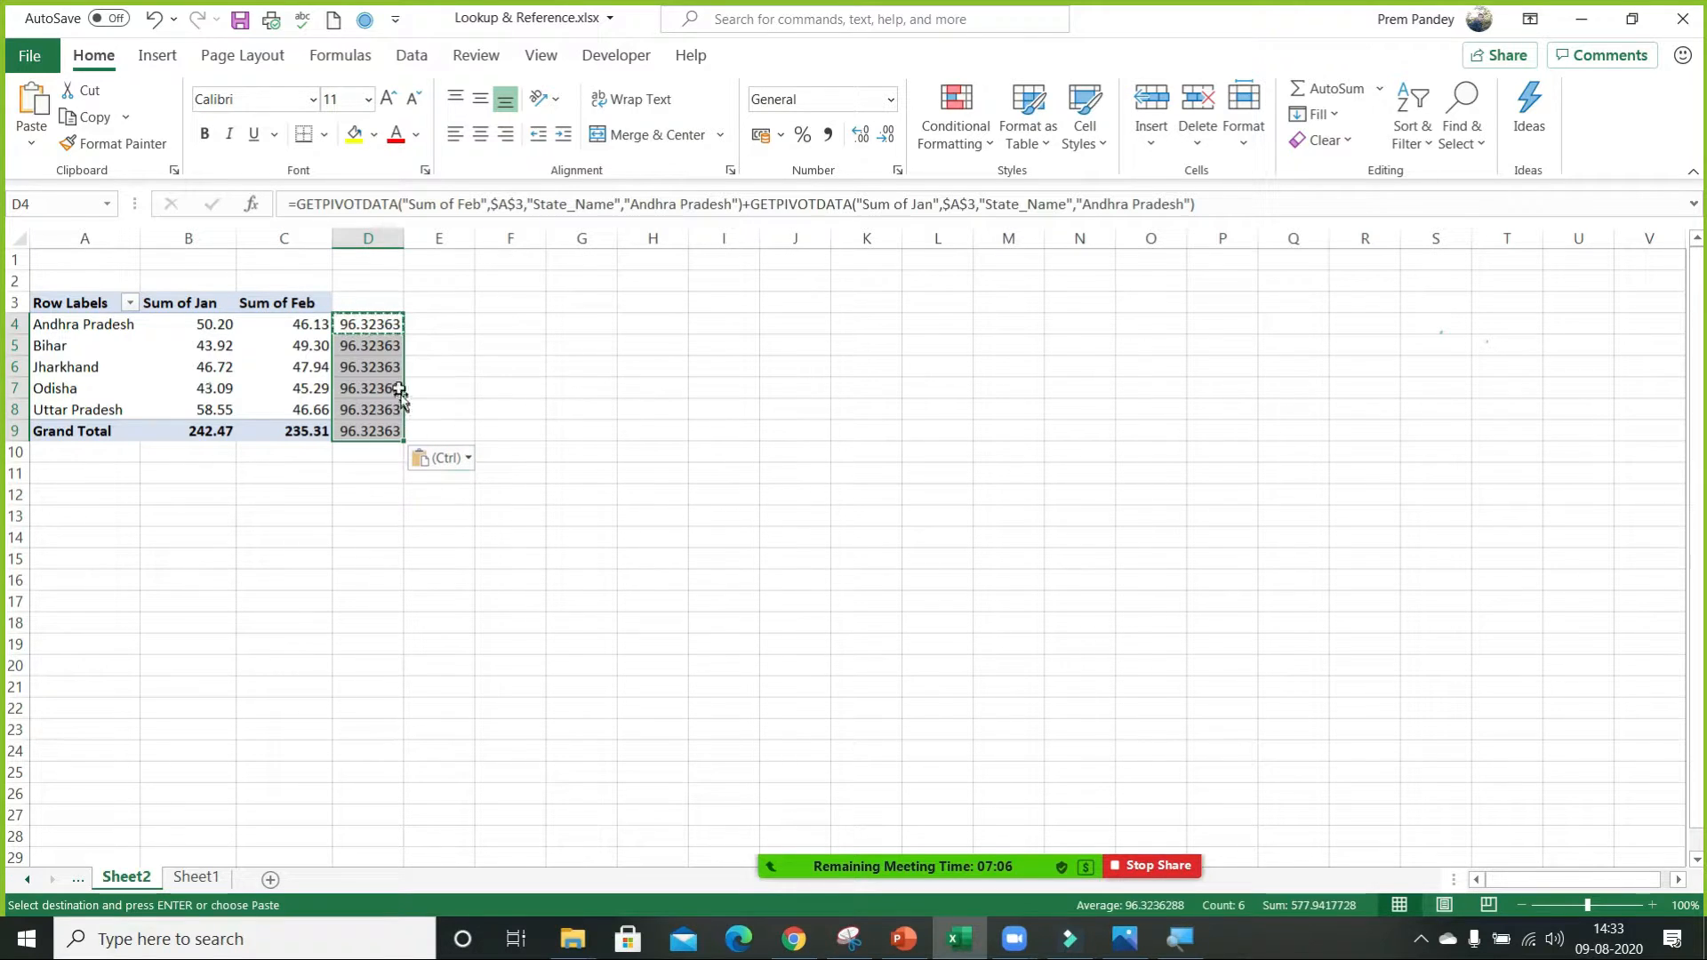
{"action": "left_click", "coordinate": [374, 347]}
{"action": "left_click", "coordinate": [369, 327]}
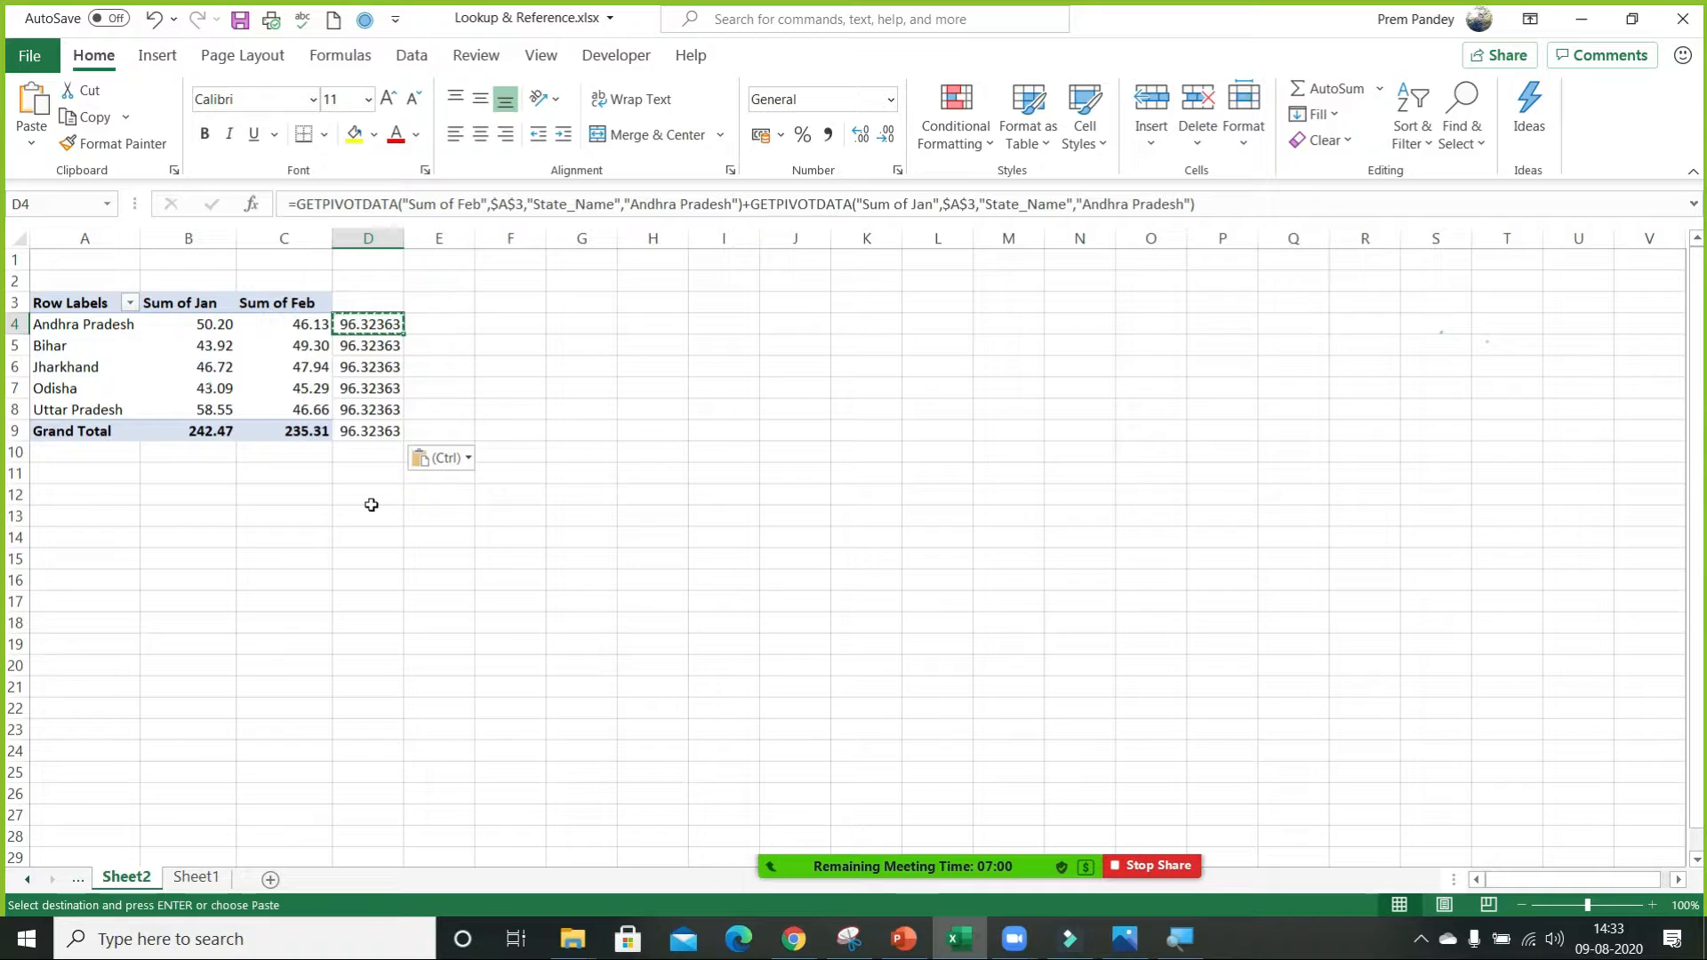
{"action": "key", "text": "Escape"}
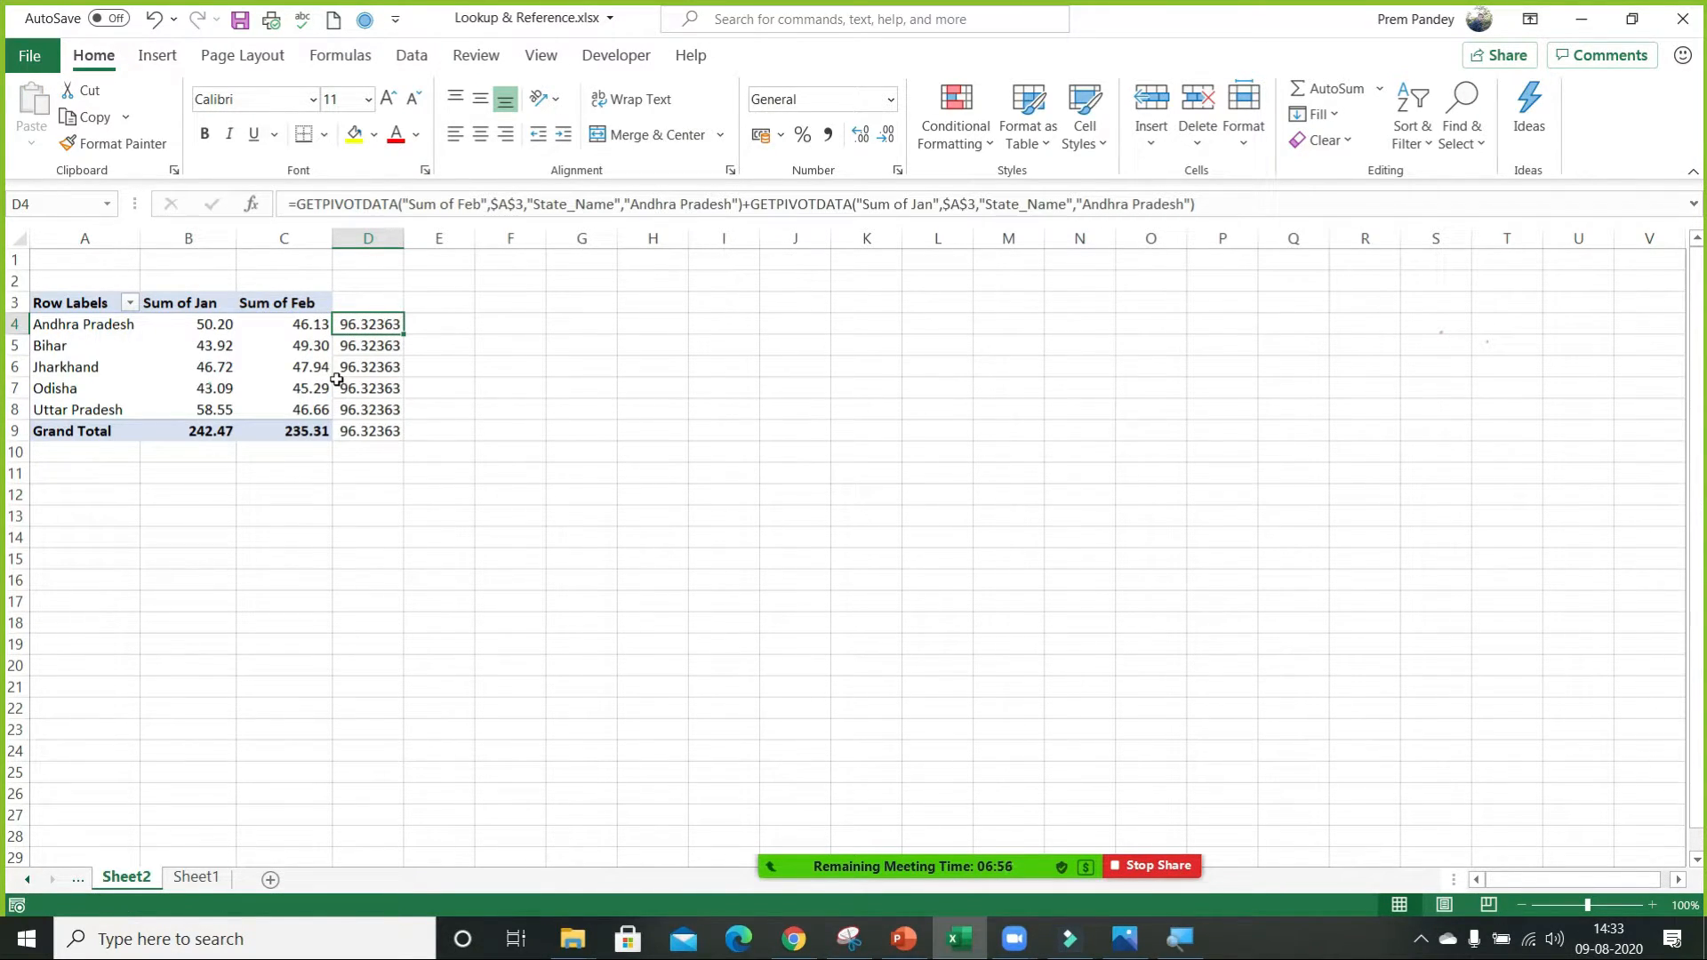
Clear the GETPIVOTDATA formulas from D4:D9 and return to cell D4.
{"action": "key", "text": "ctrl+shift+Down"}
{"action": "key", "text": "Delete"}
{"action": "key", "text": "Up"}
{"action": "key", "text": "Down"}
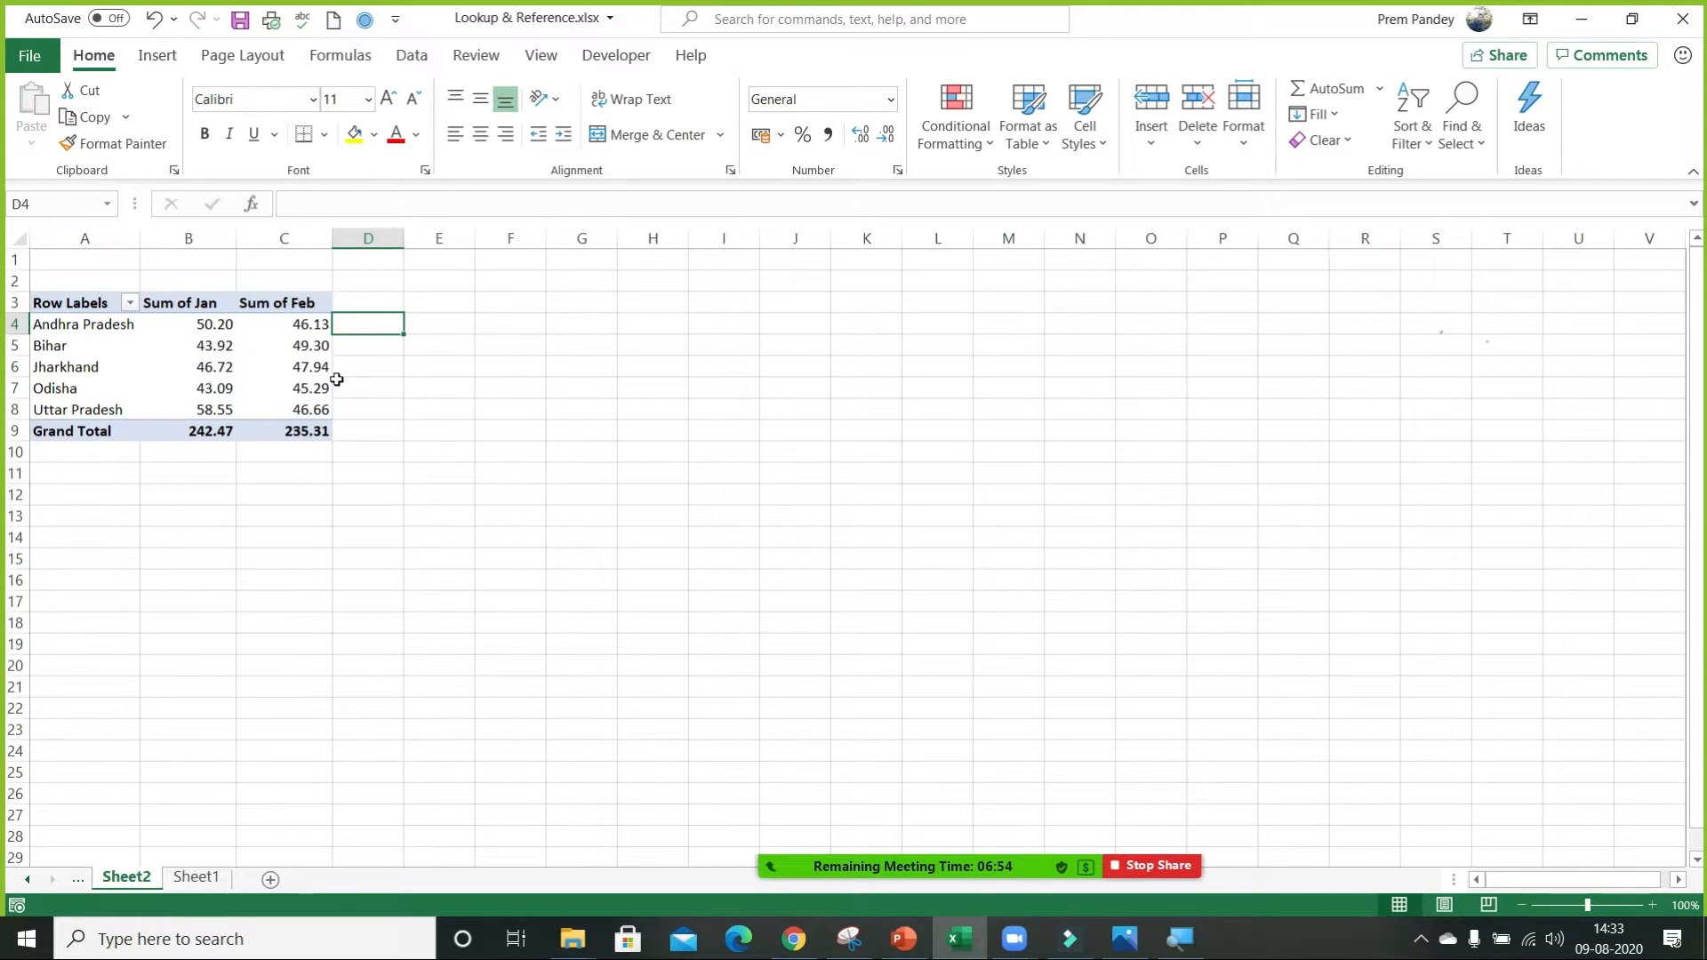
{"action": "type", "text": "="}
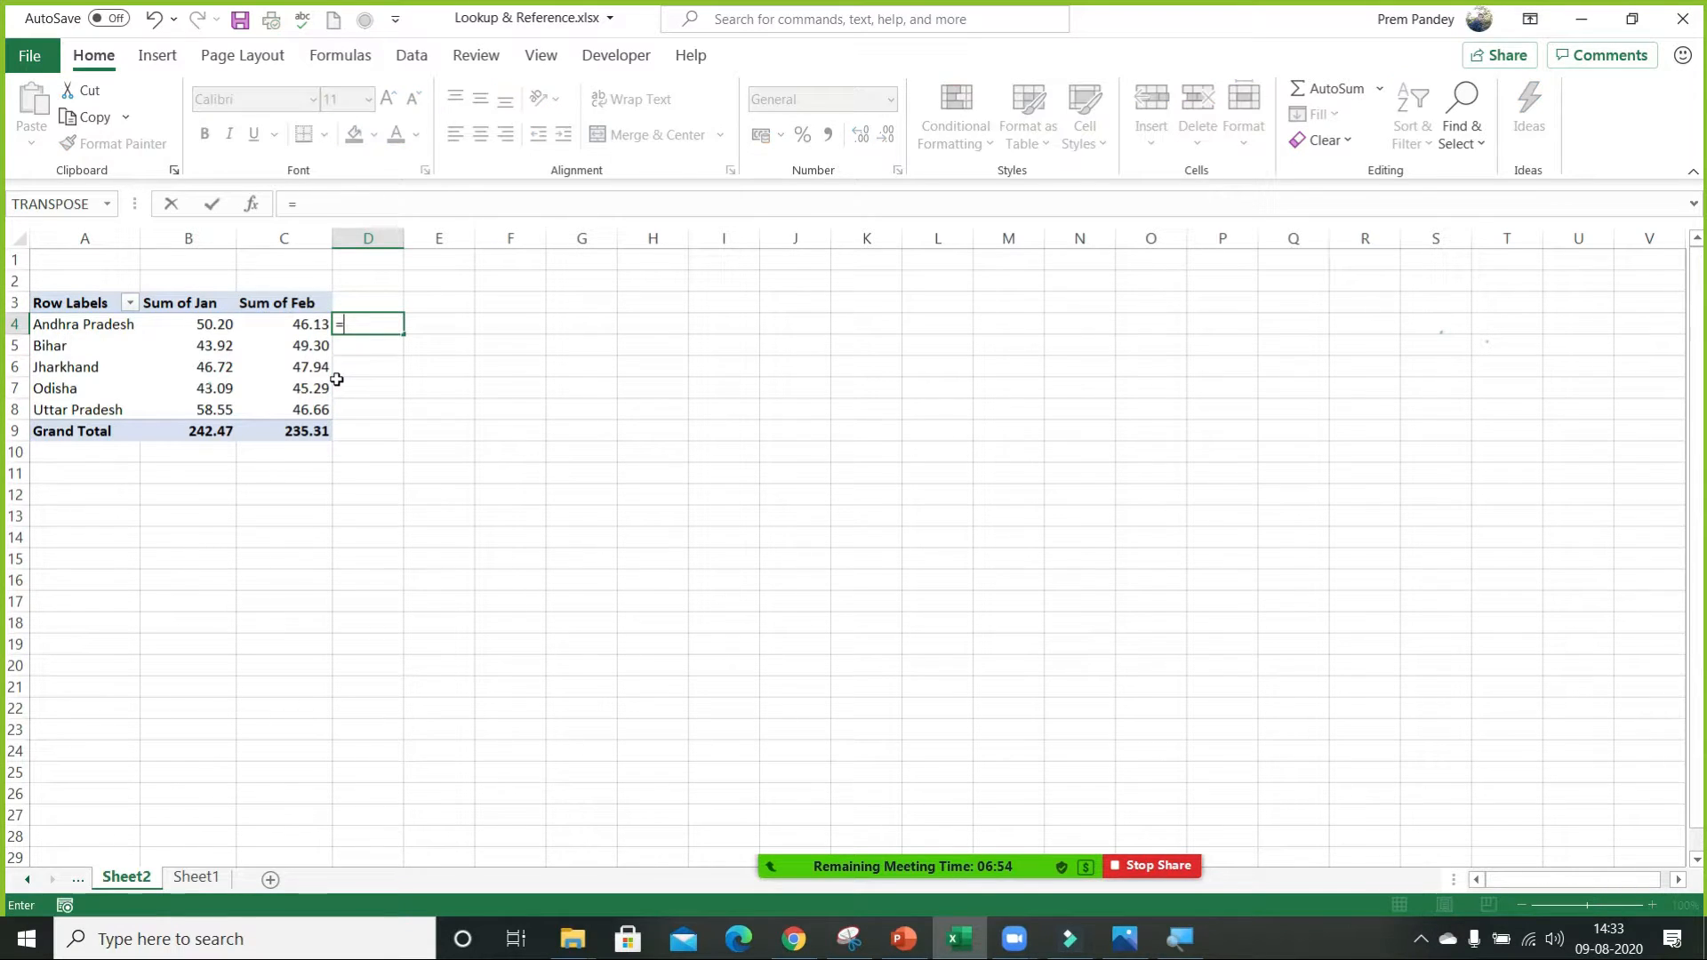
{"action": "left_click", "coordinate": [313, 324]}
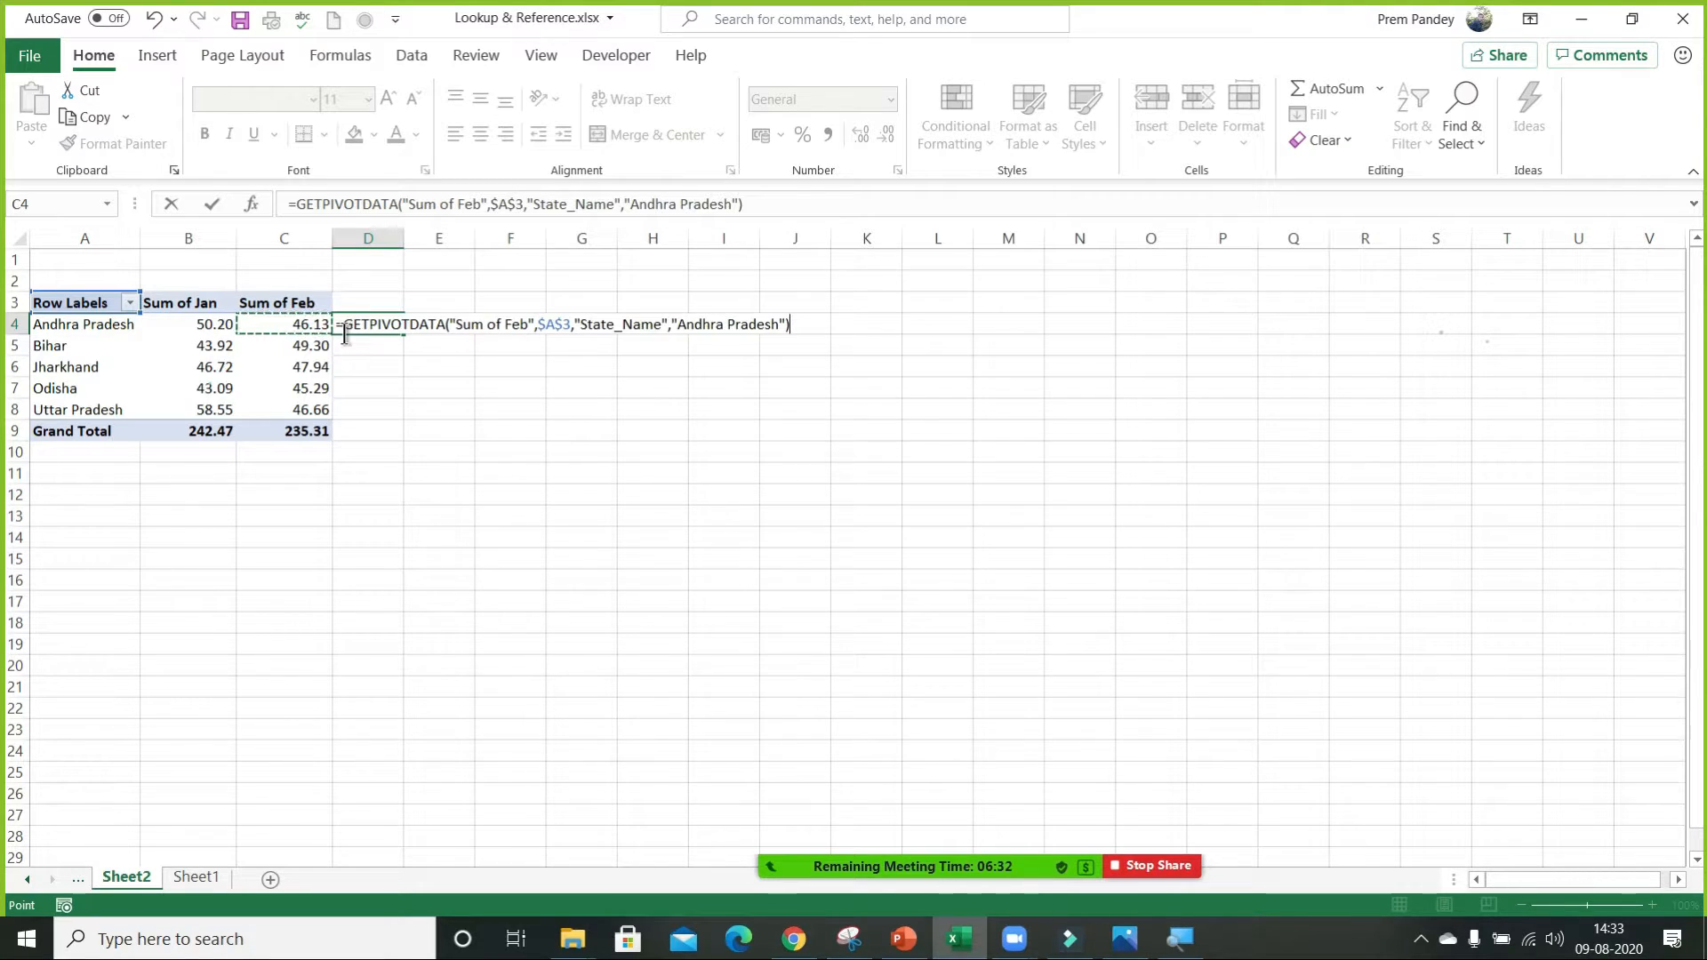
{"action": "key", "text": "Escape"}
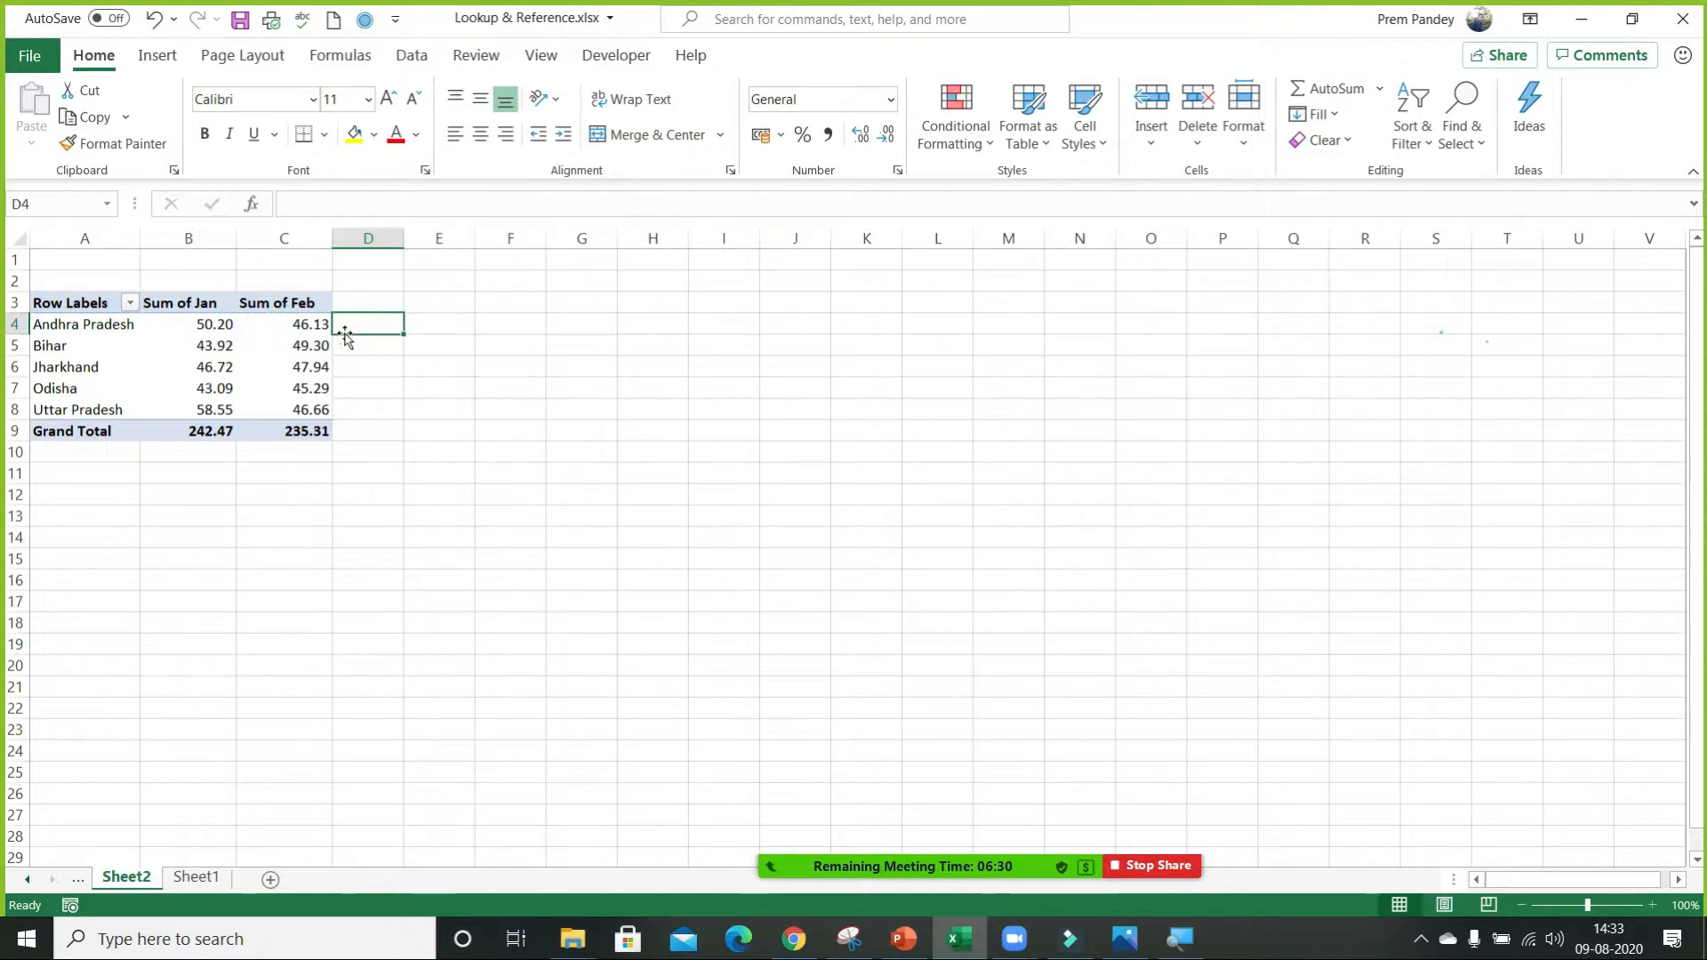
Turn off the Generate GetPivotData option for the PivotTable.
{"action": "left_click", "coordinate": [264, 350]}
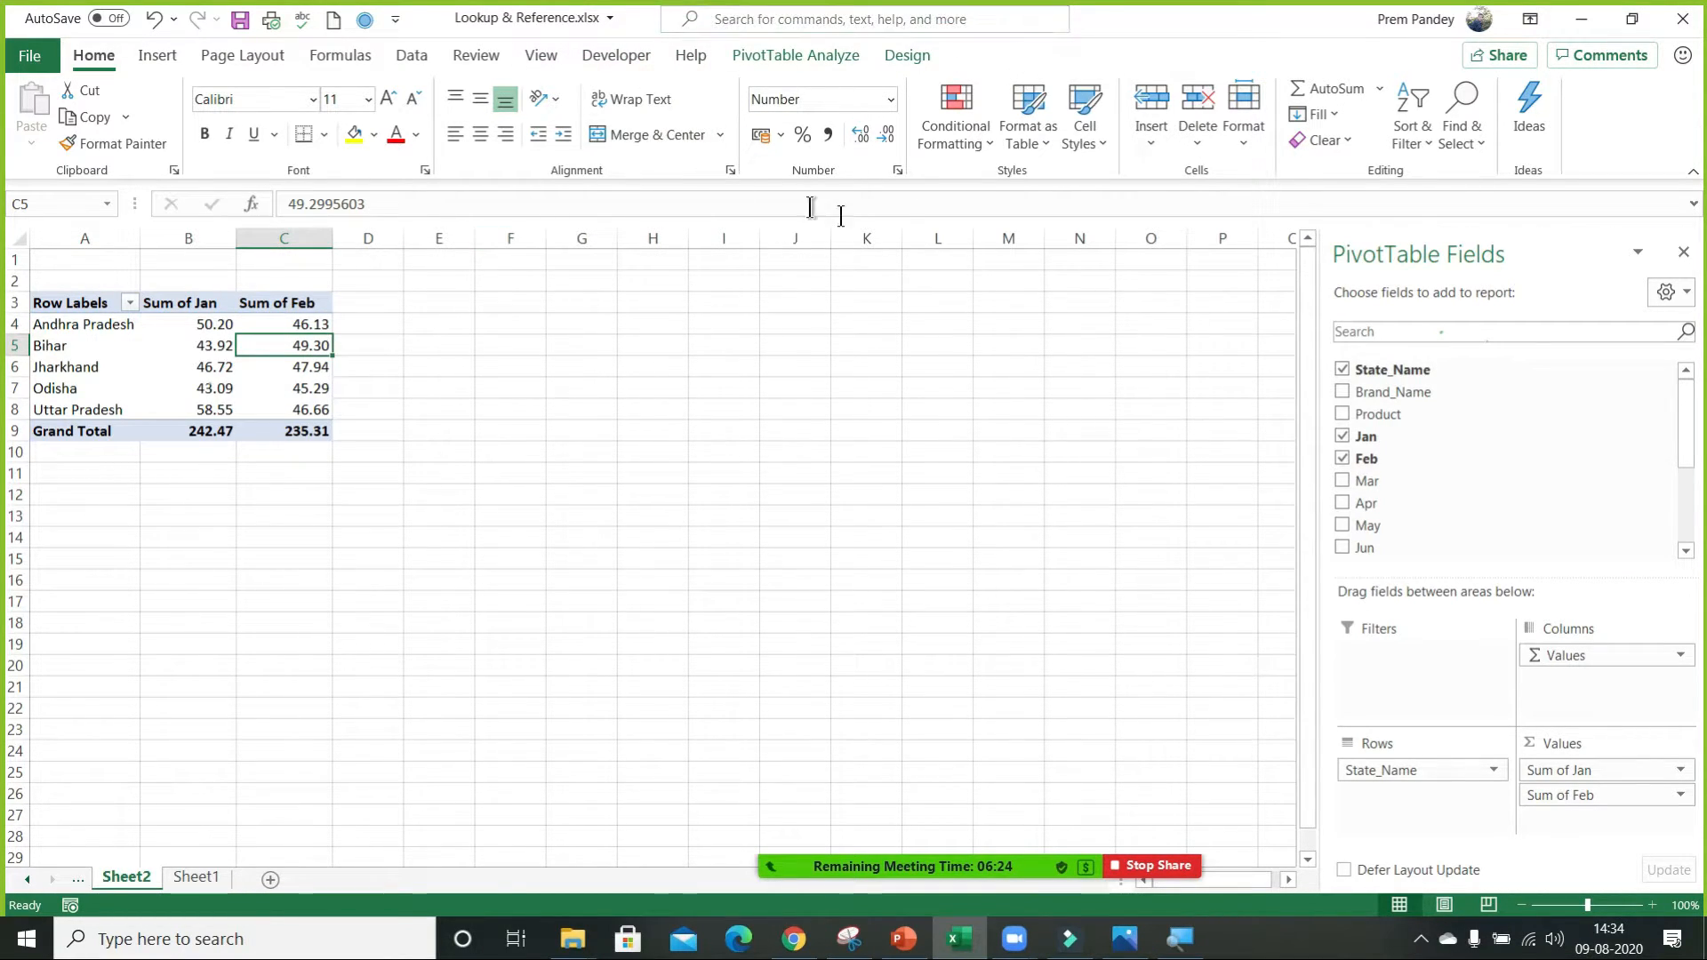
{"action": "left_click", "coordinate": [821, 55]}
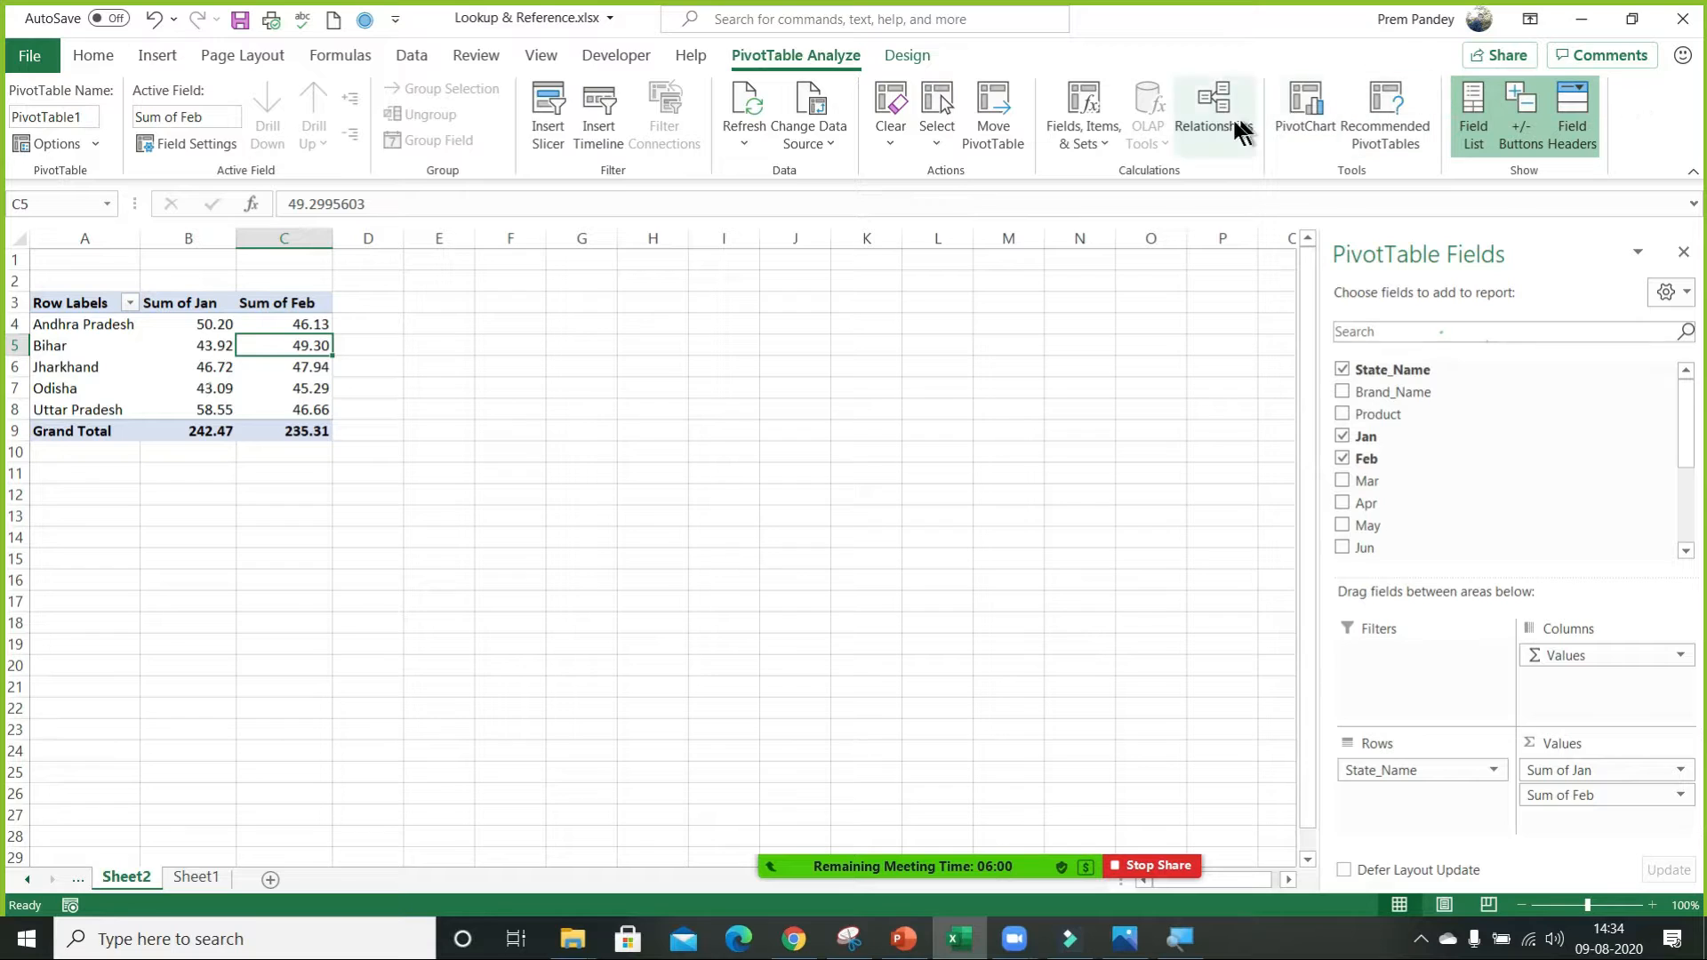
{"action": "left_click", "coordinate": [96, 144]}
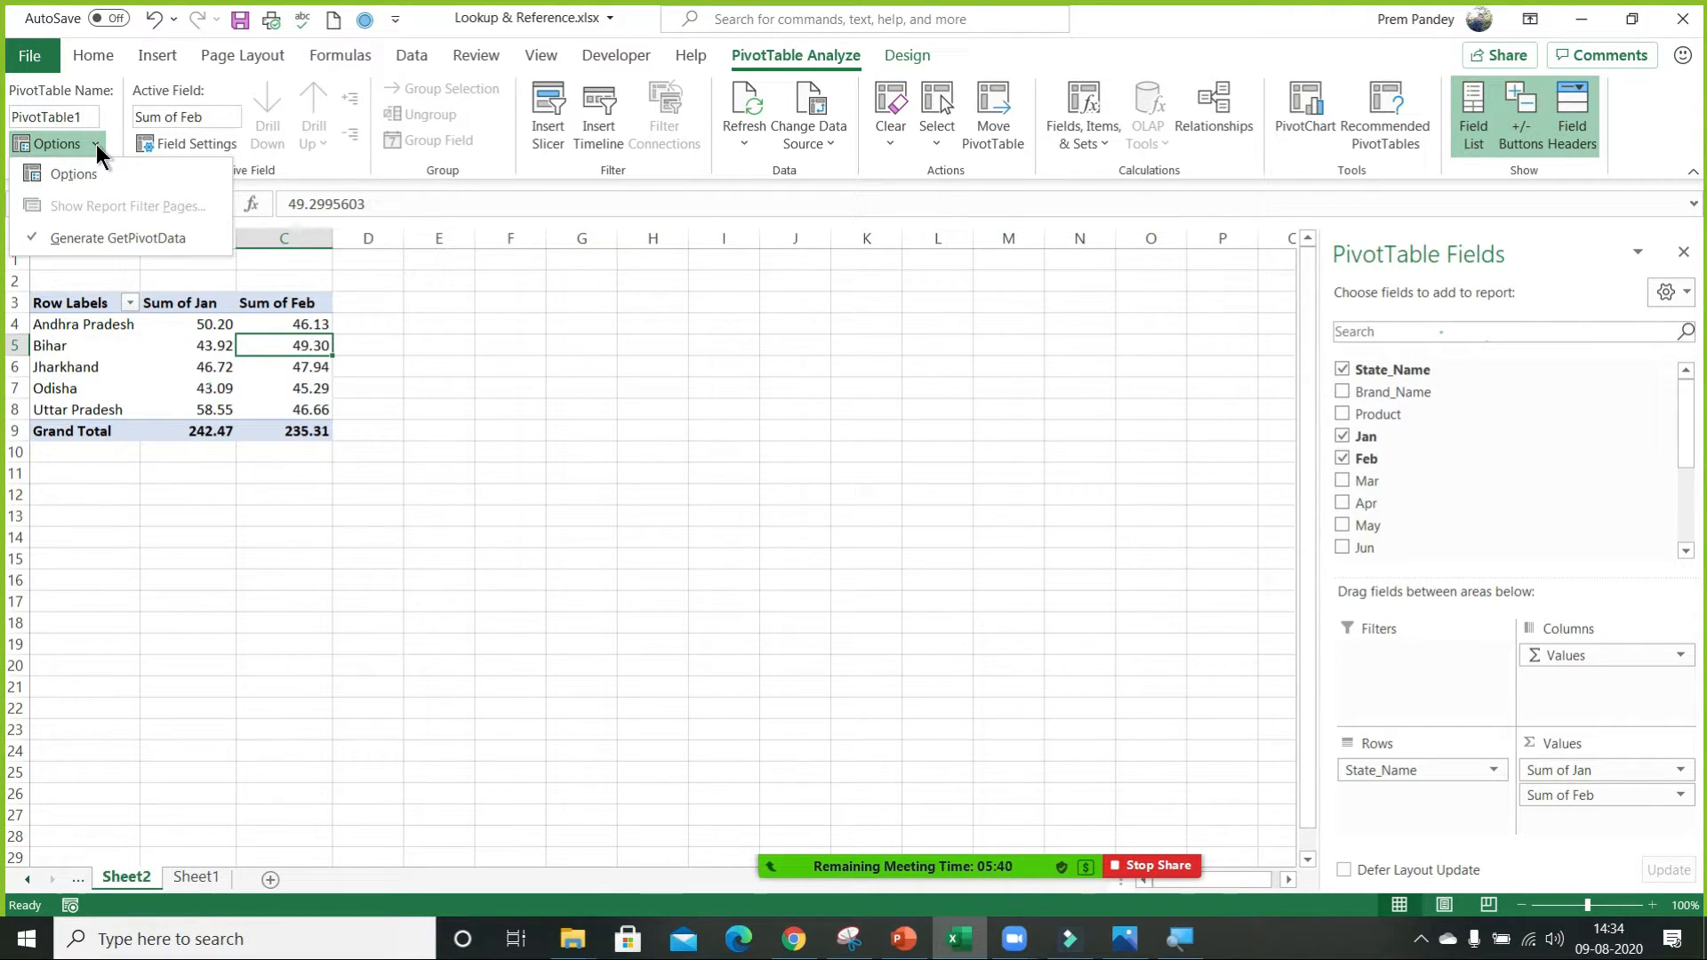
{"action": "left_click", "coordinate": [125, 237]}
Enter the formula =C4+B4 in D4 to add Andhra Pradesh's February and January sums.
{"action": "left_click", "coordinate": [366, 324]}
{"action": "type", "text": "="}
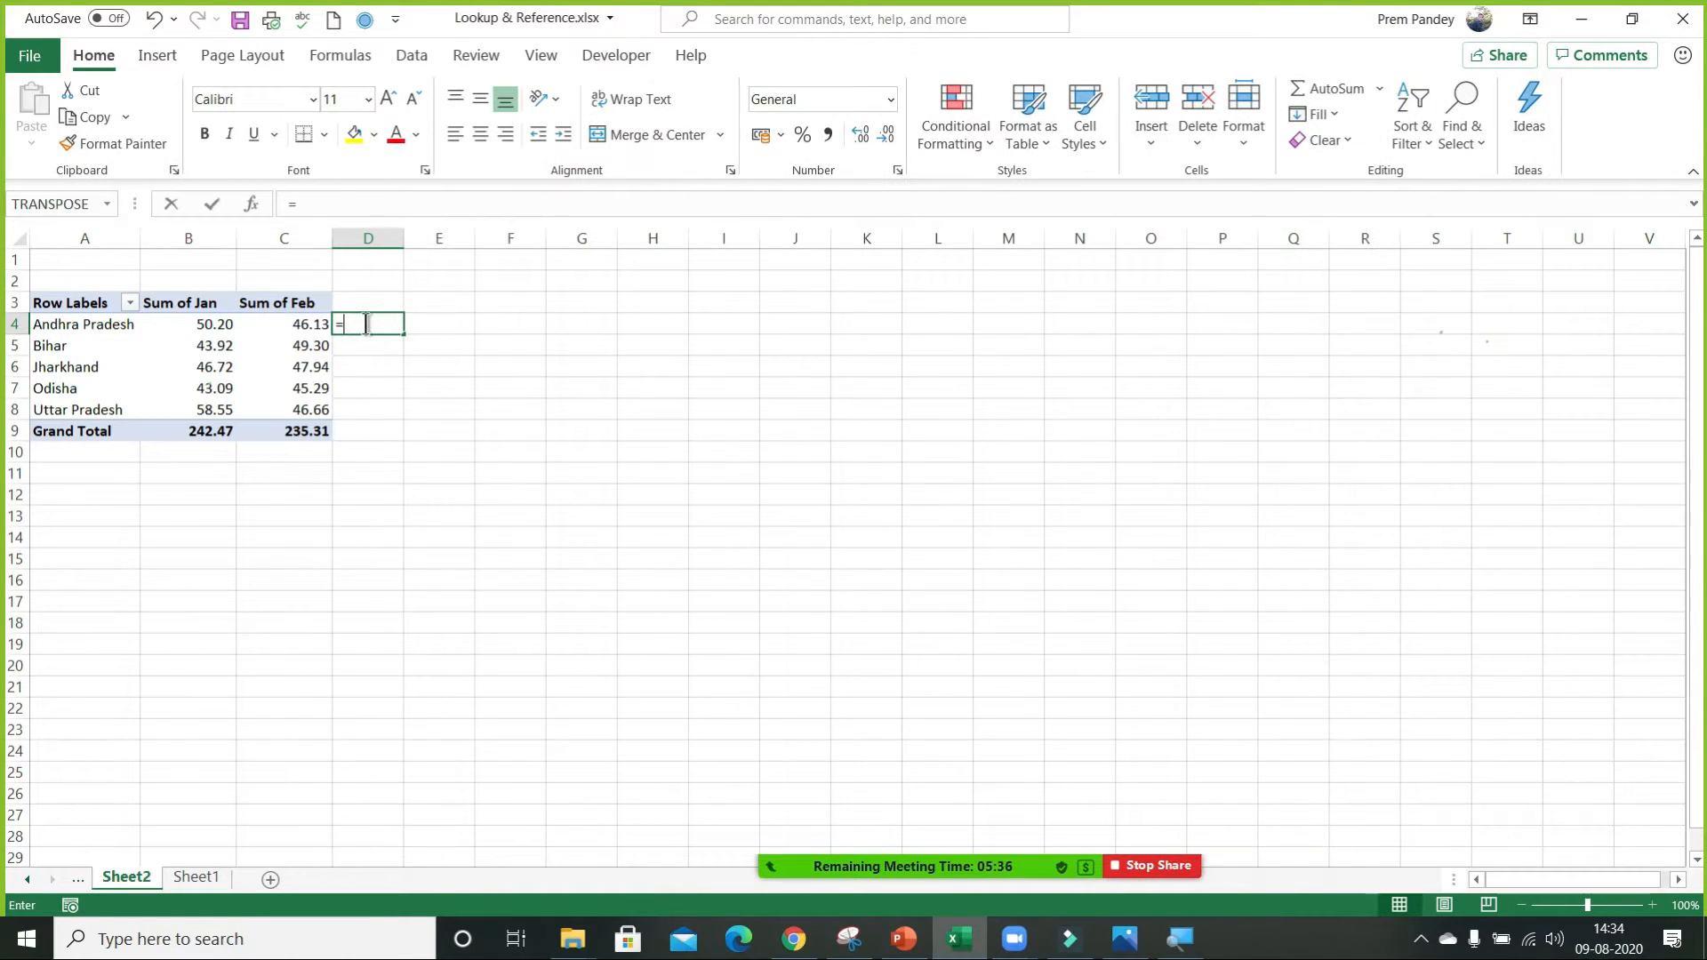
{"action": "key", "text": "Left"}
{"action": "type", "text": "+"}
{"action": "key", "text": "Left"}
{"action": "key", "text": "Left"}
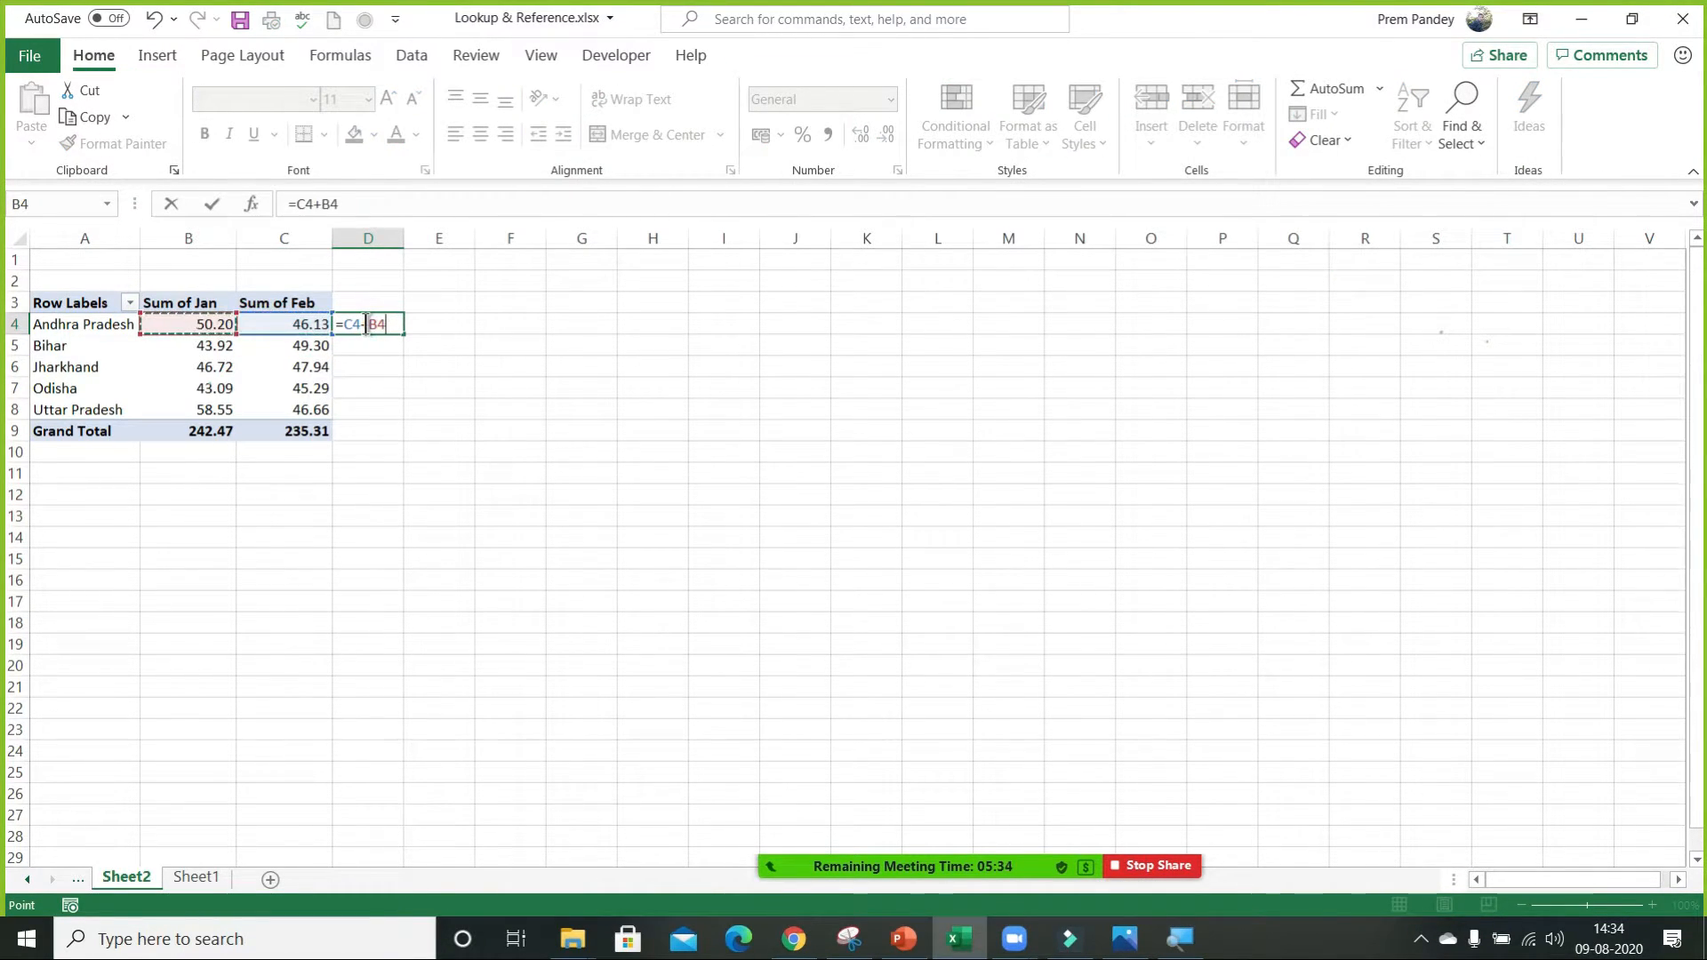
{"action": "key", "text": "Return"}
Copy the D4 formula down through D9, and clear the formulas from D4:D9.
{"action": "left_click", "coordinate": [366, 324]}
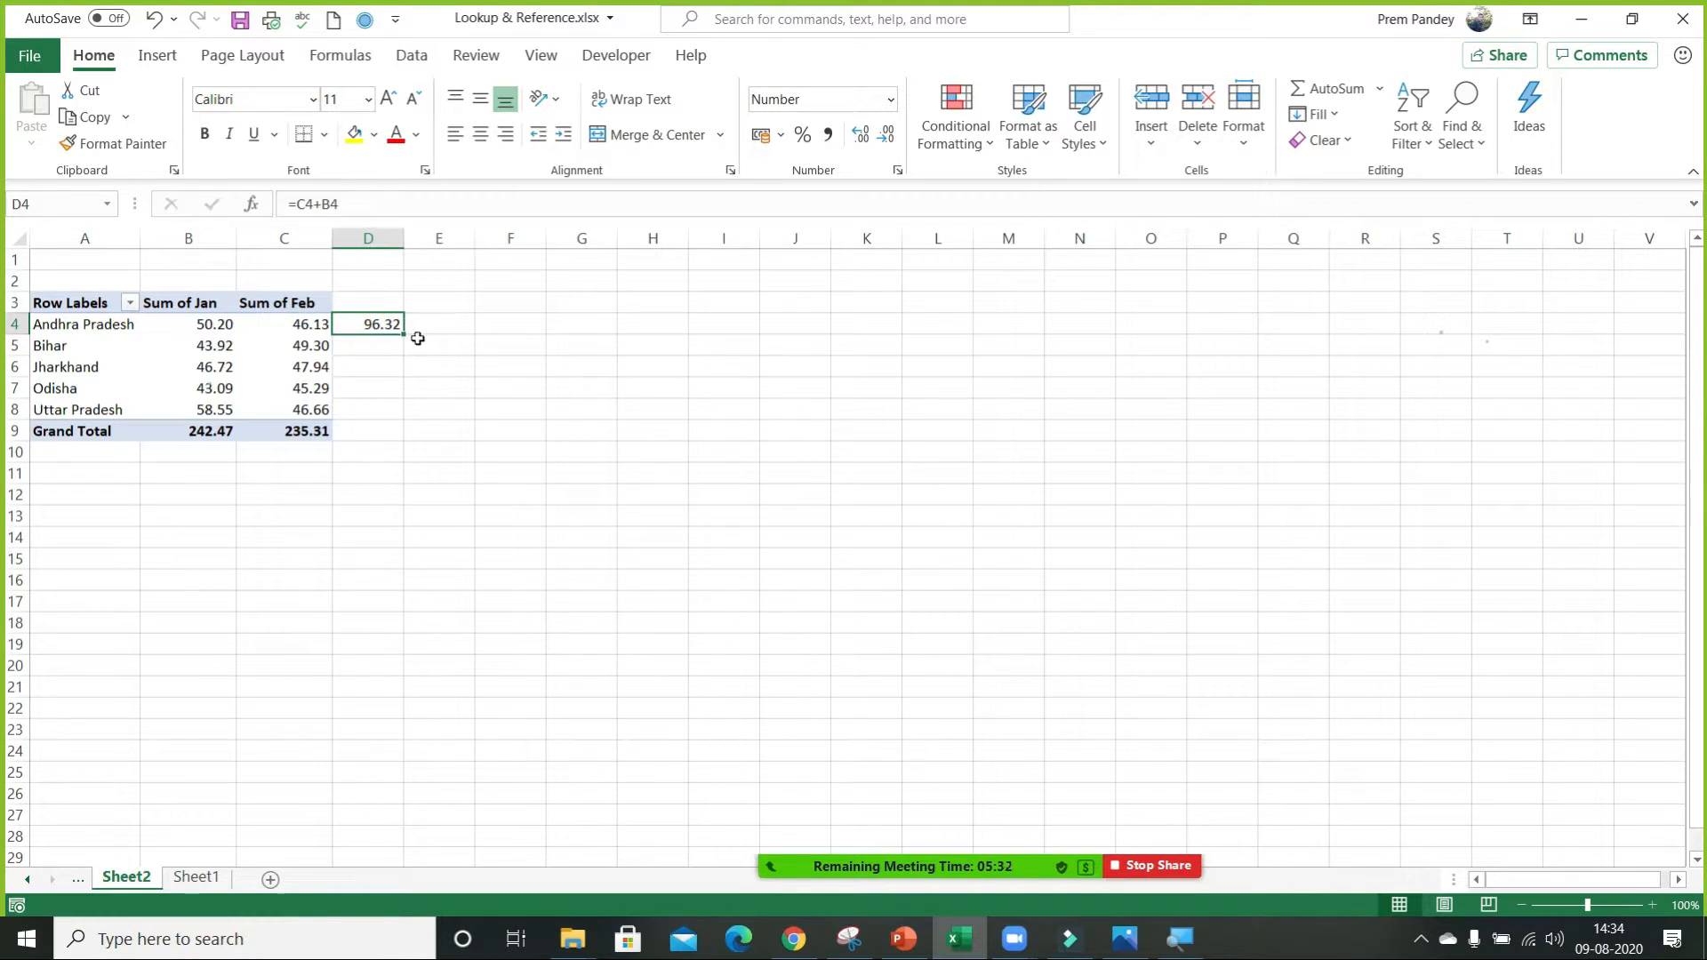
{"action": "double_click", "coordinate": [406, 335]}
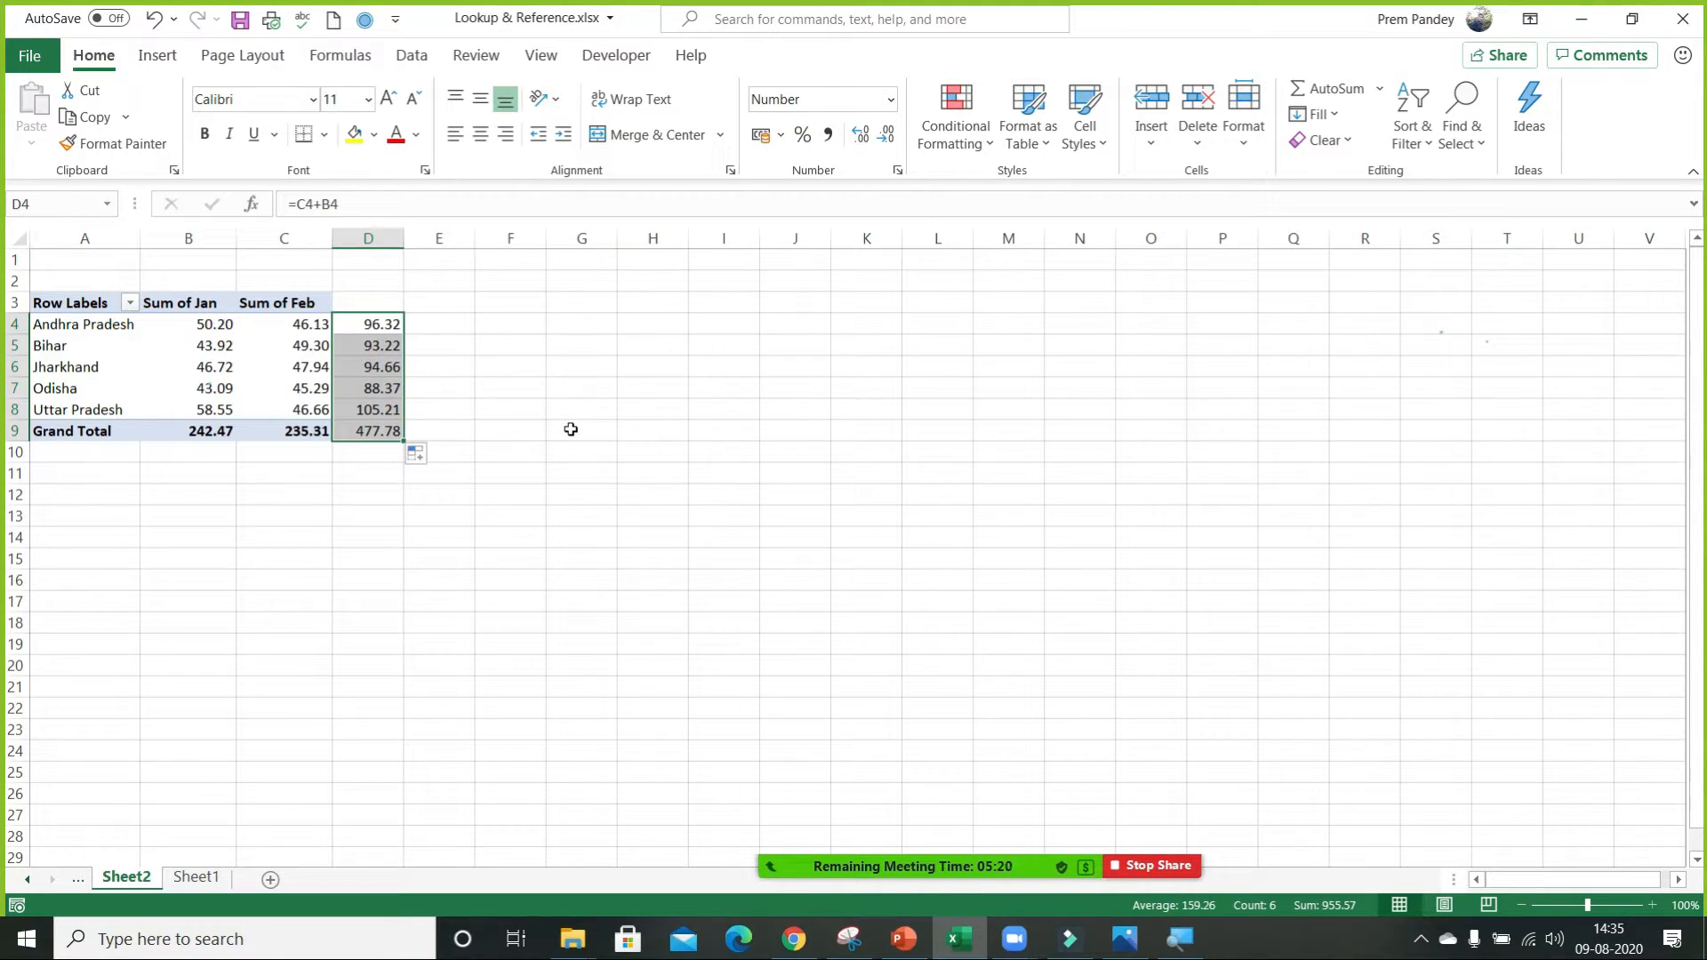
{"action": "key", "text": "Delete"}
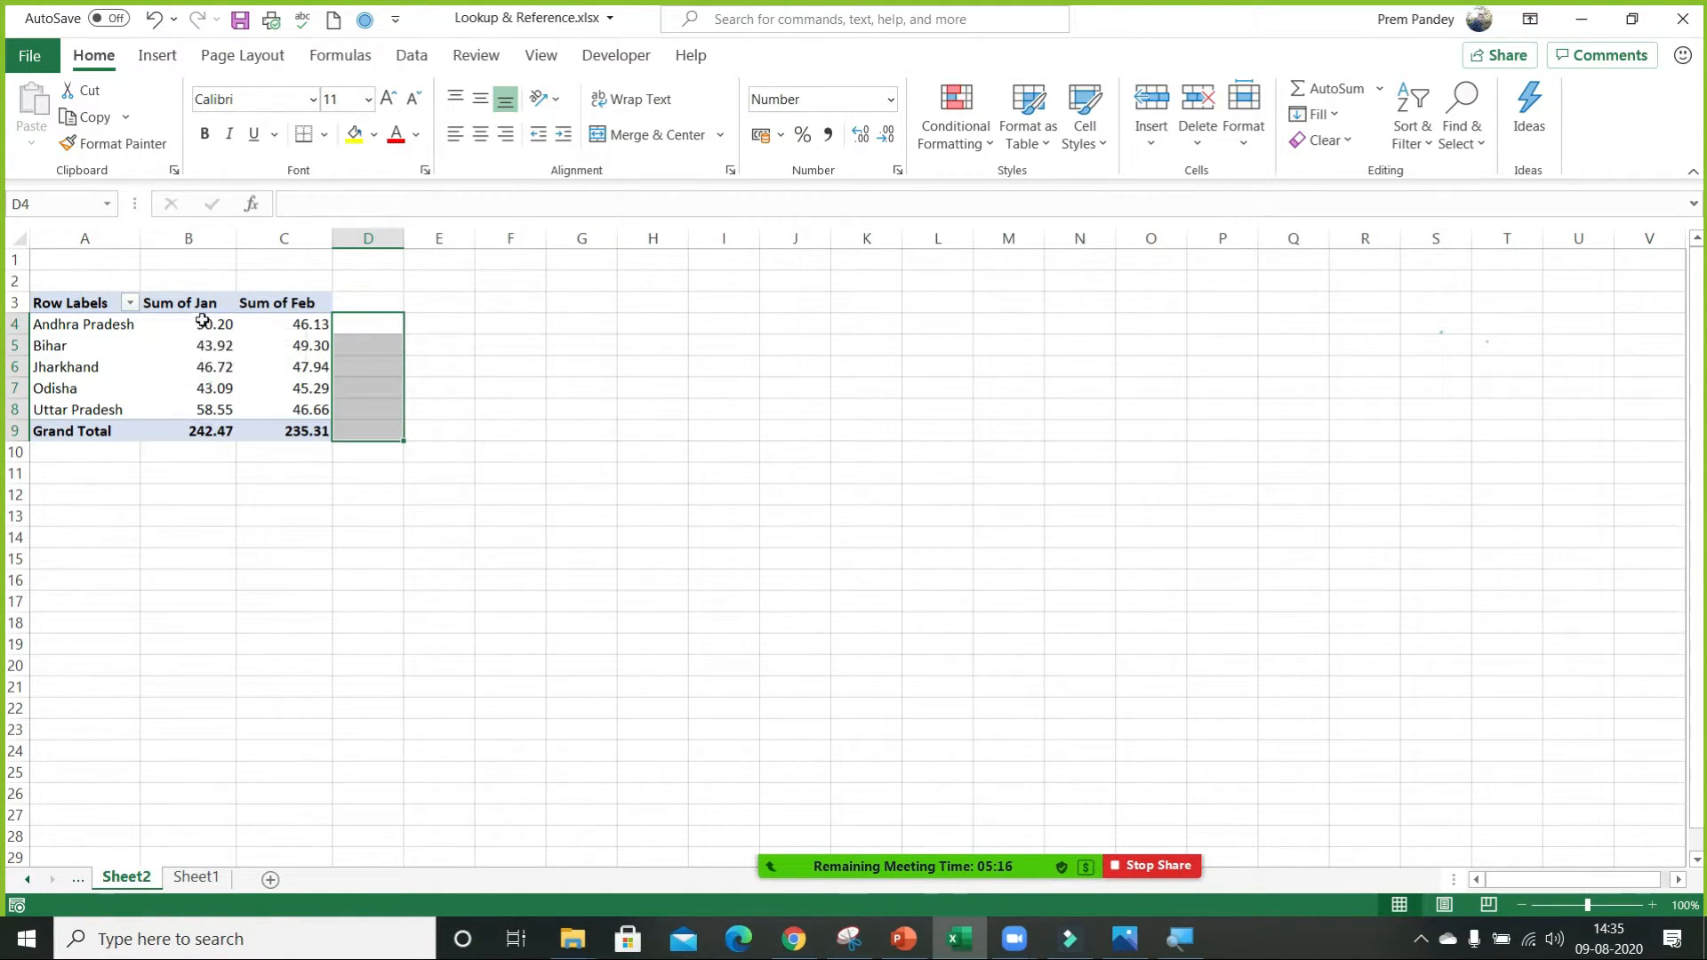
Examine the report layout options available for the state PivotTable without applying any of them.
{"action": "left_click", "coordinate": [212, 377]}
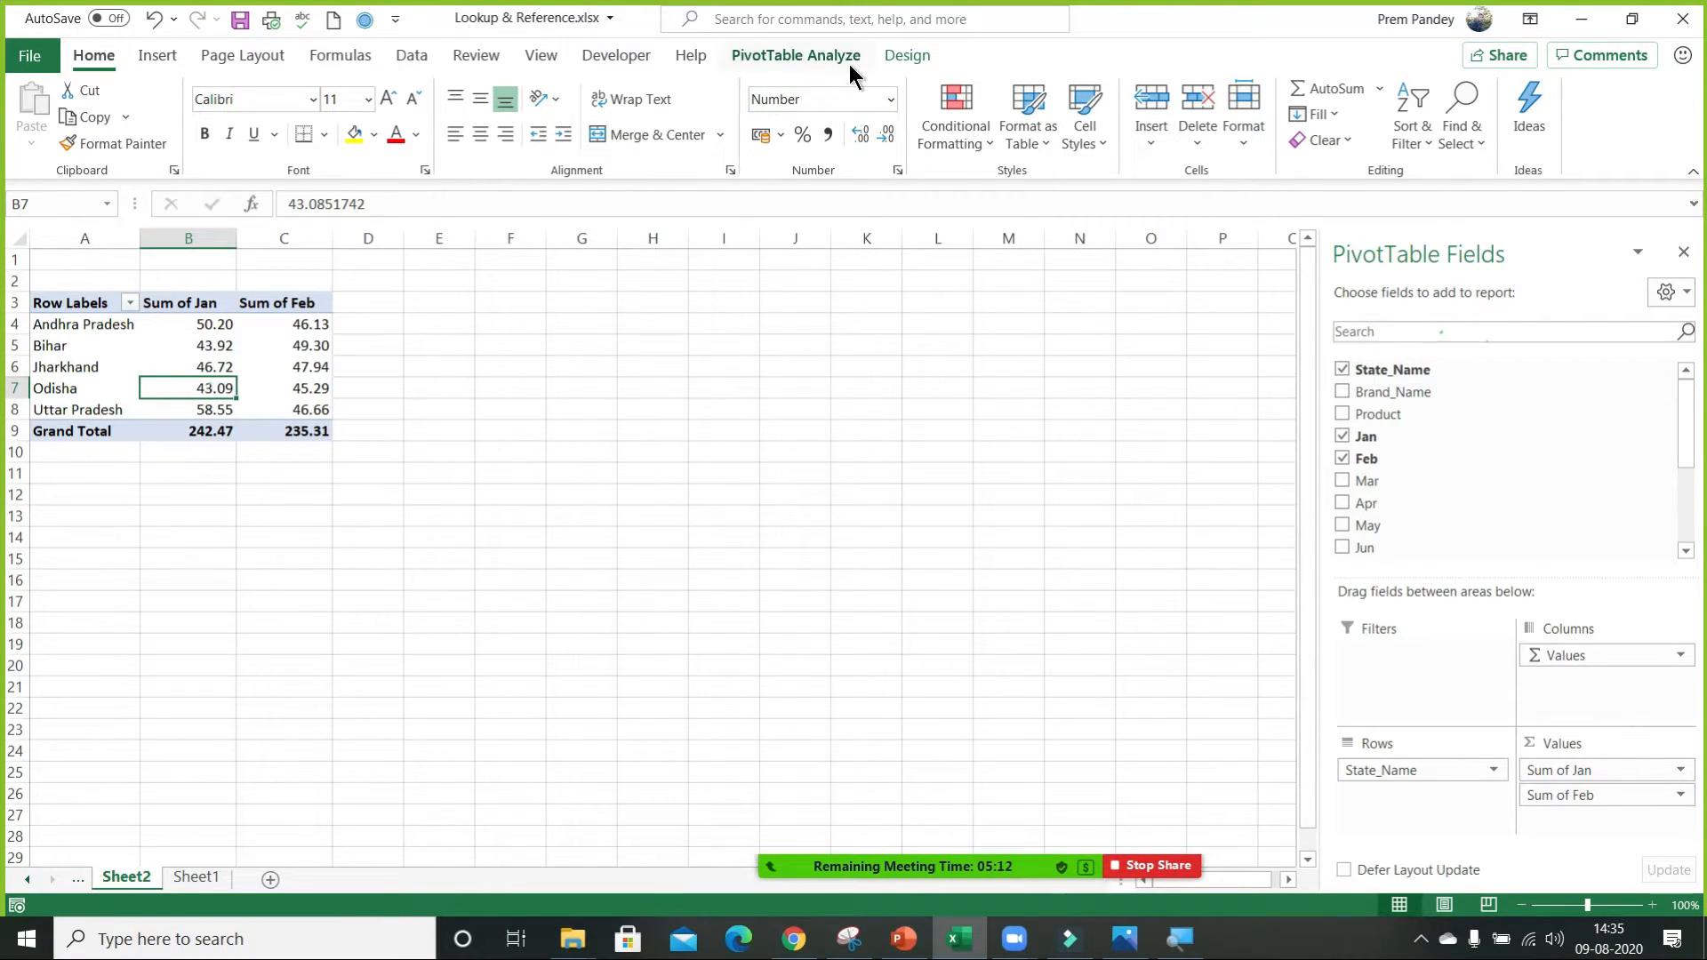
{"action": "left_click", "coordinate": [894, 53]}
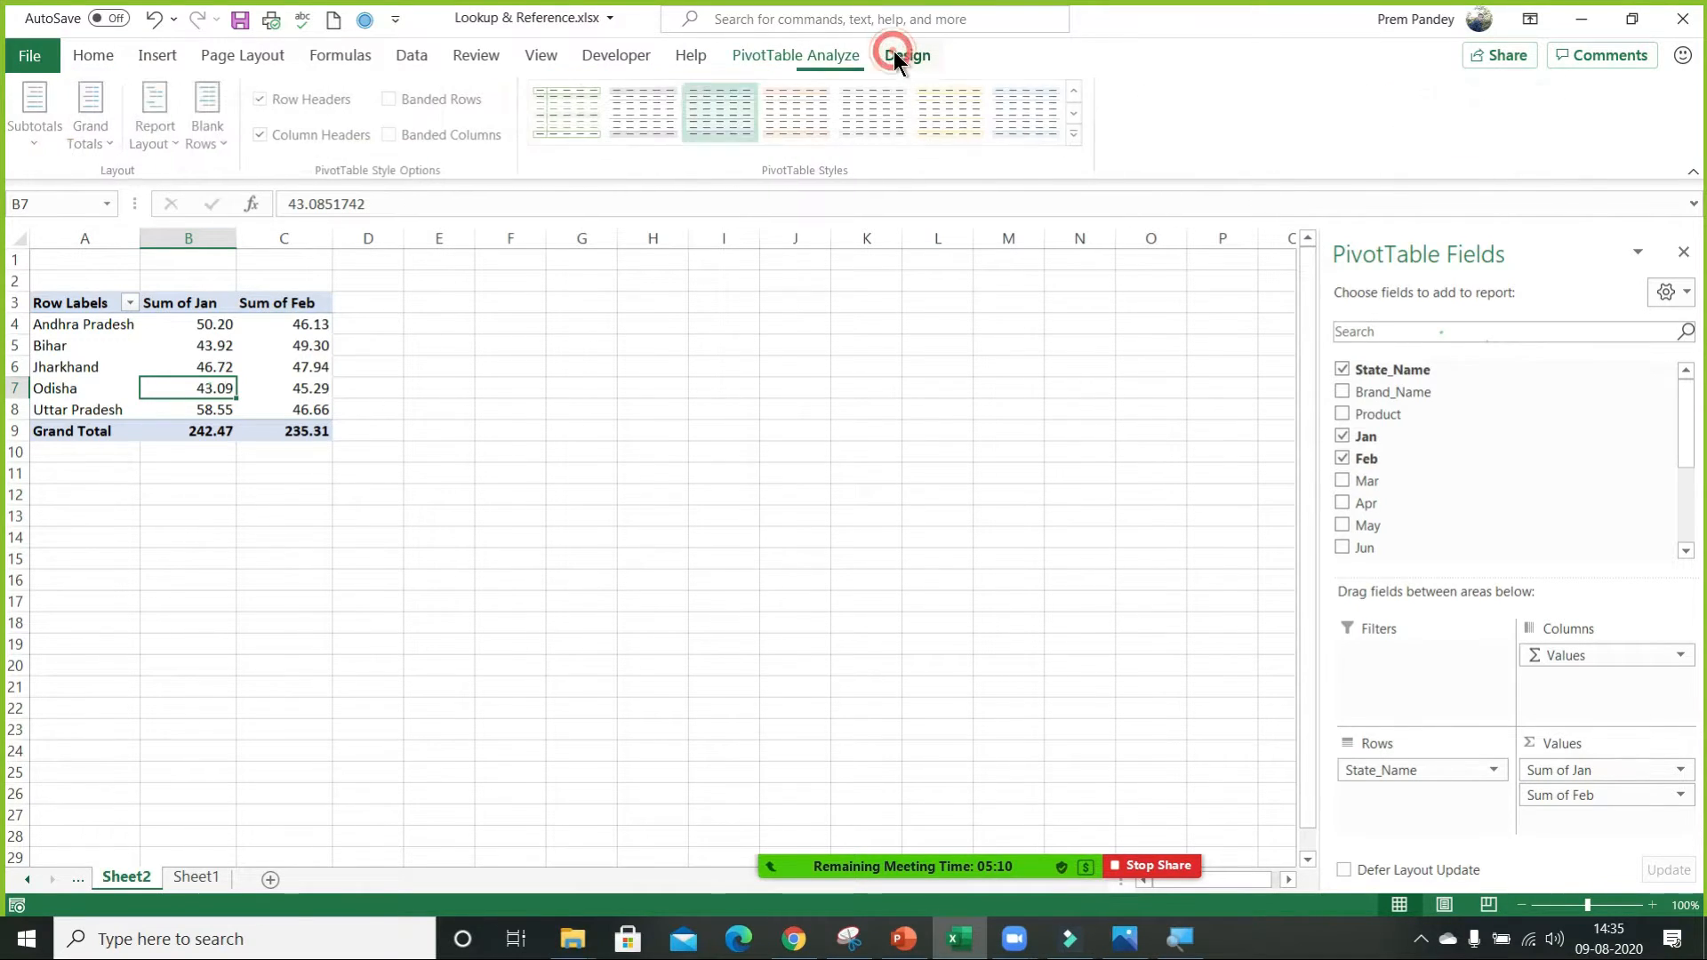
{"action": "left_click", "coordinate": [159, 125]}
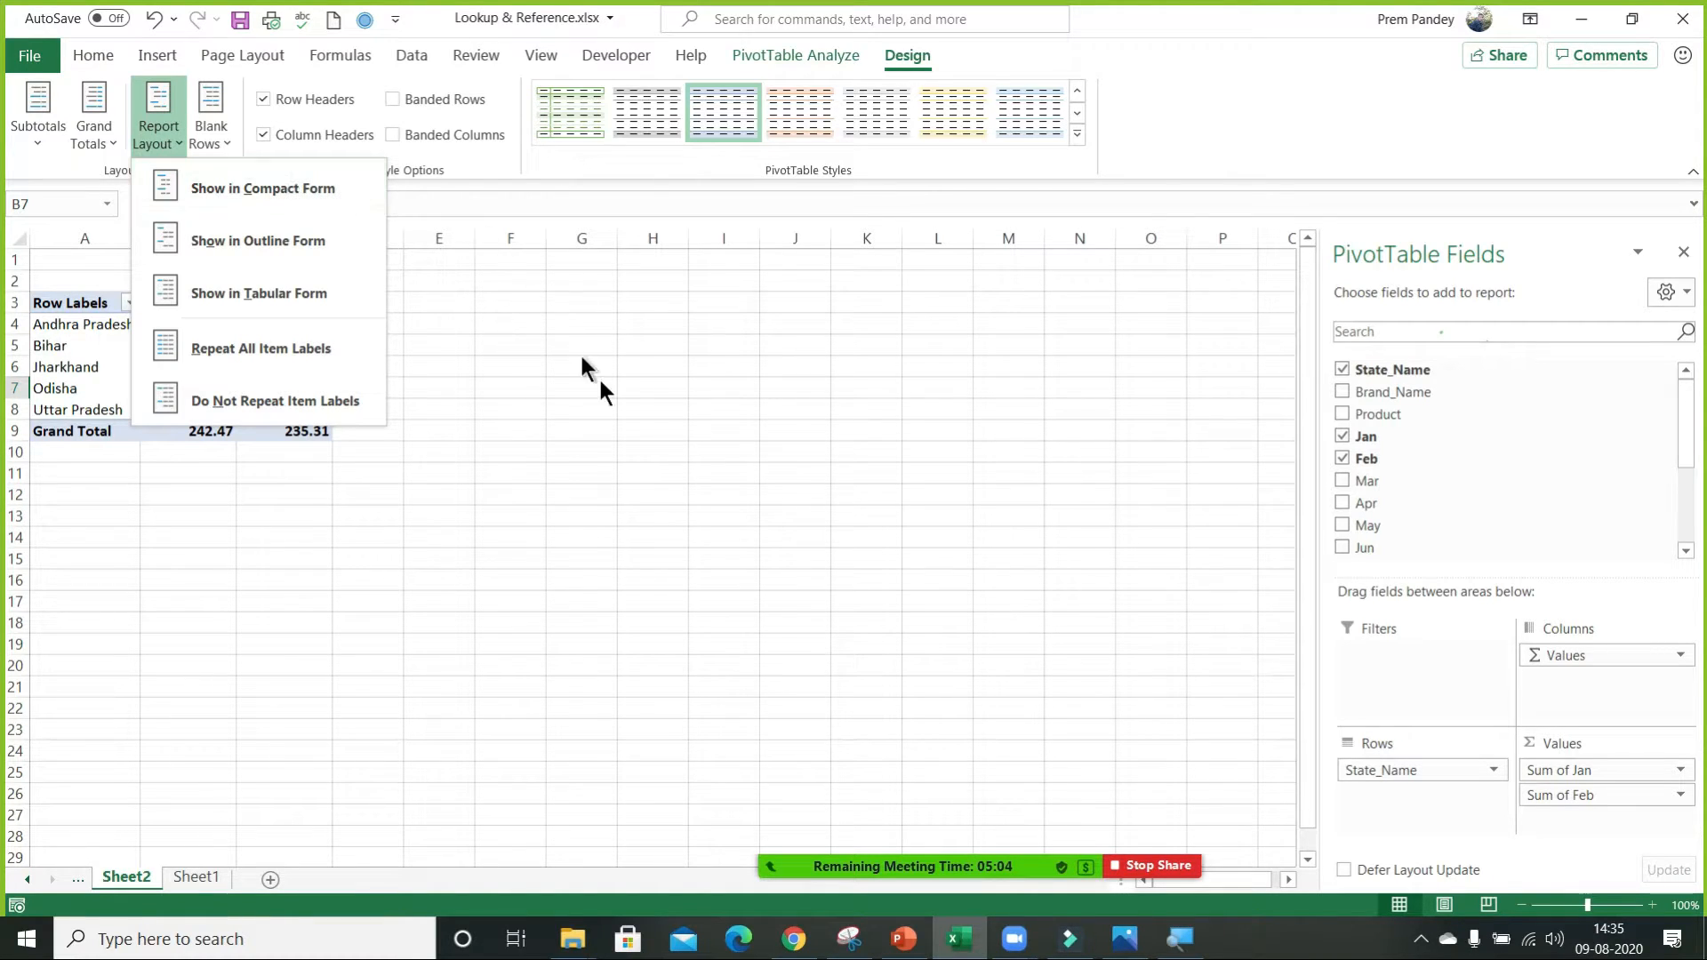
{"action": "left_click", "coordinate": [239, 473]}
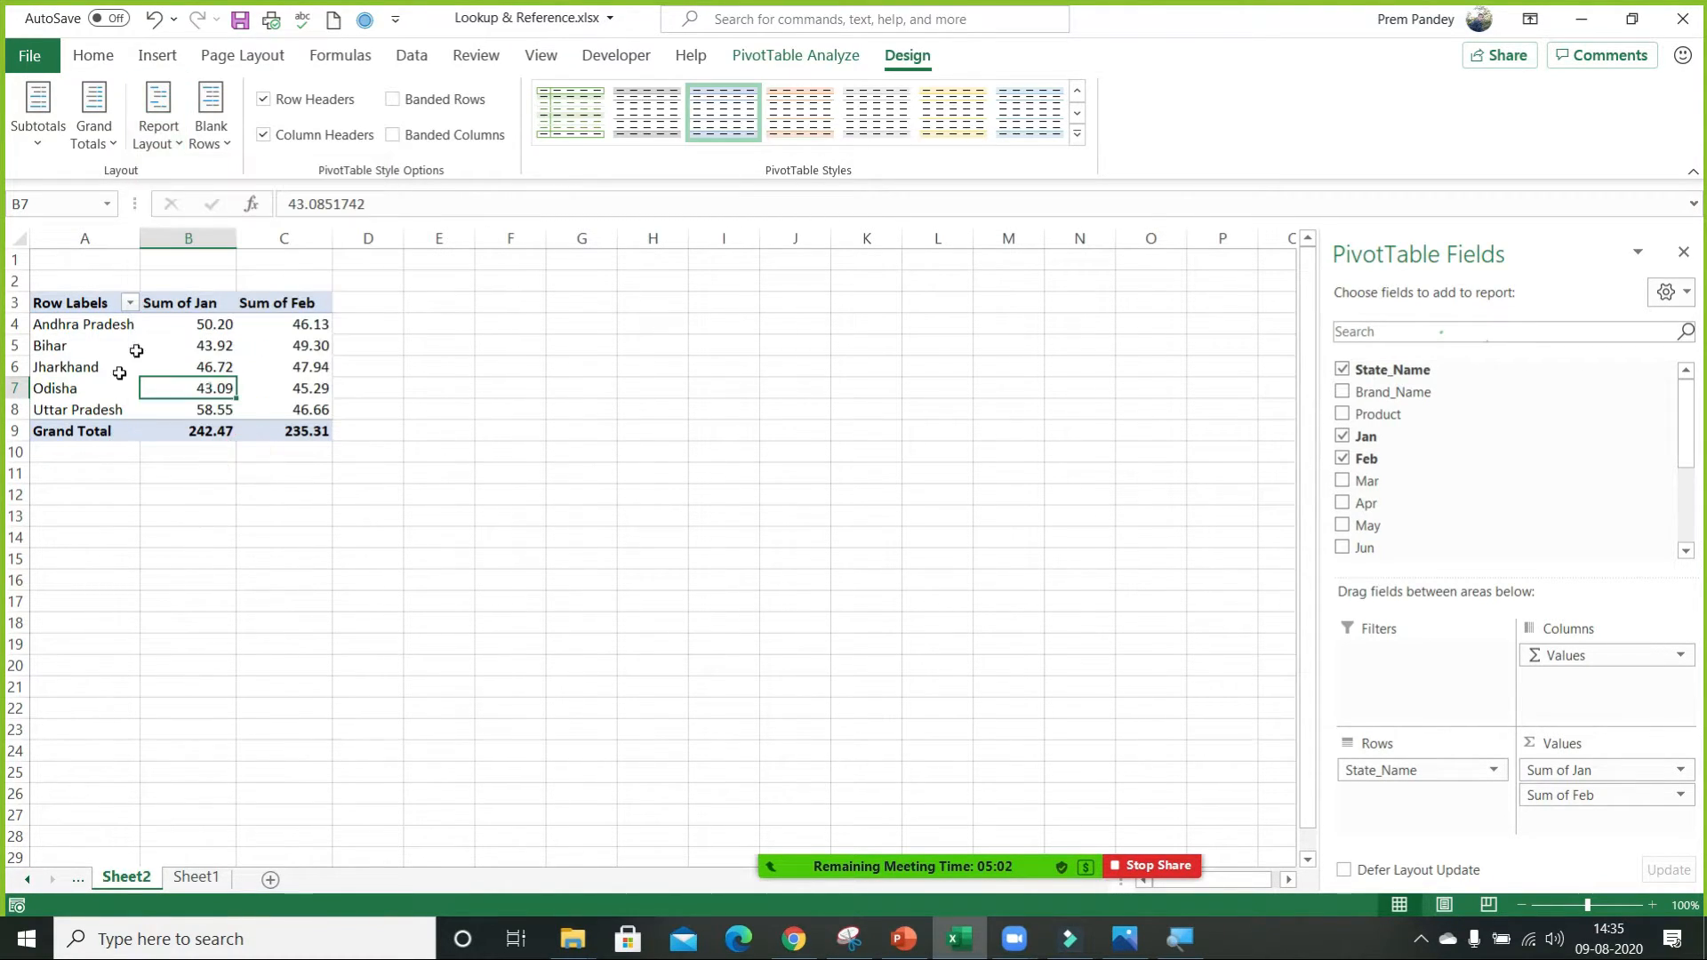
{"action": "mouse_move", "coordinate": [153, 336]}
{"action": "left_click", "coordinate": [159, 133]}
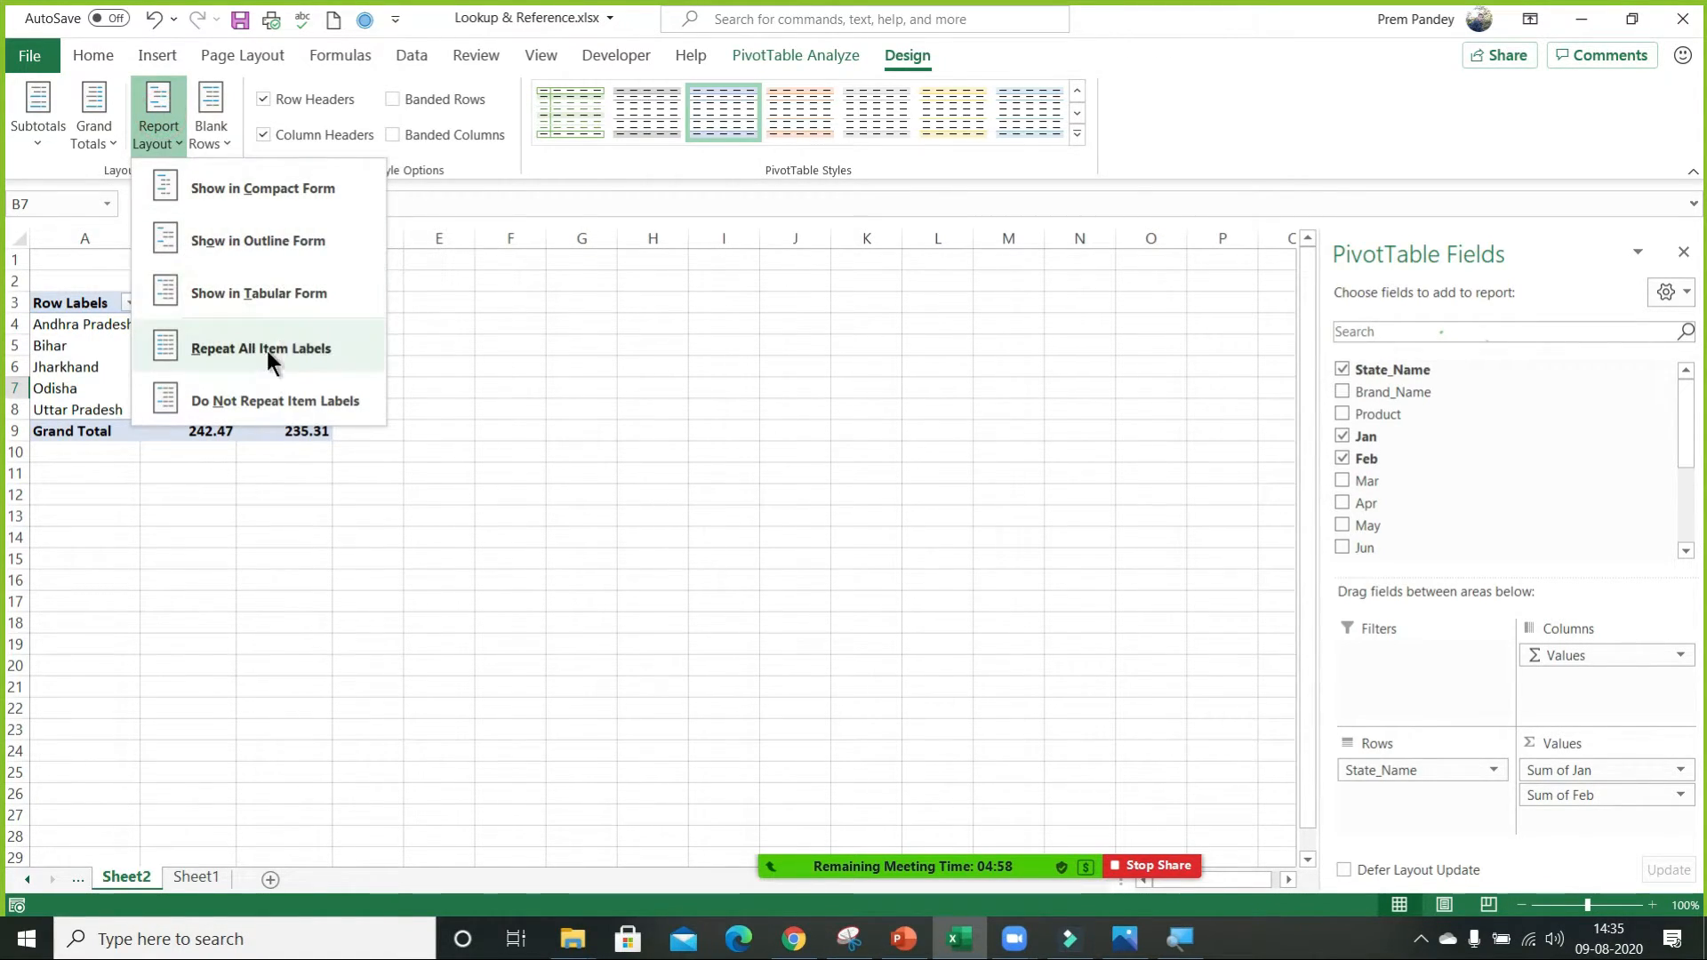
{"action": "left_click", "coordinate": [702, 409]}
Add Brand_Name to the PivotTable rows beneath State_Name and show the report in Tabular Form.
{"action": "left_click", "coordinate": [116, 337]}
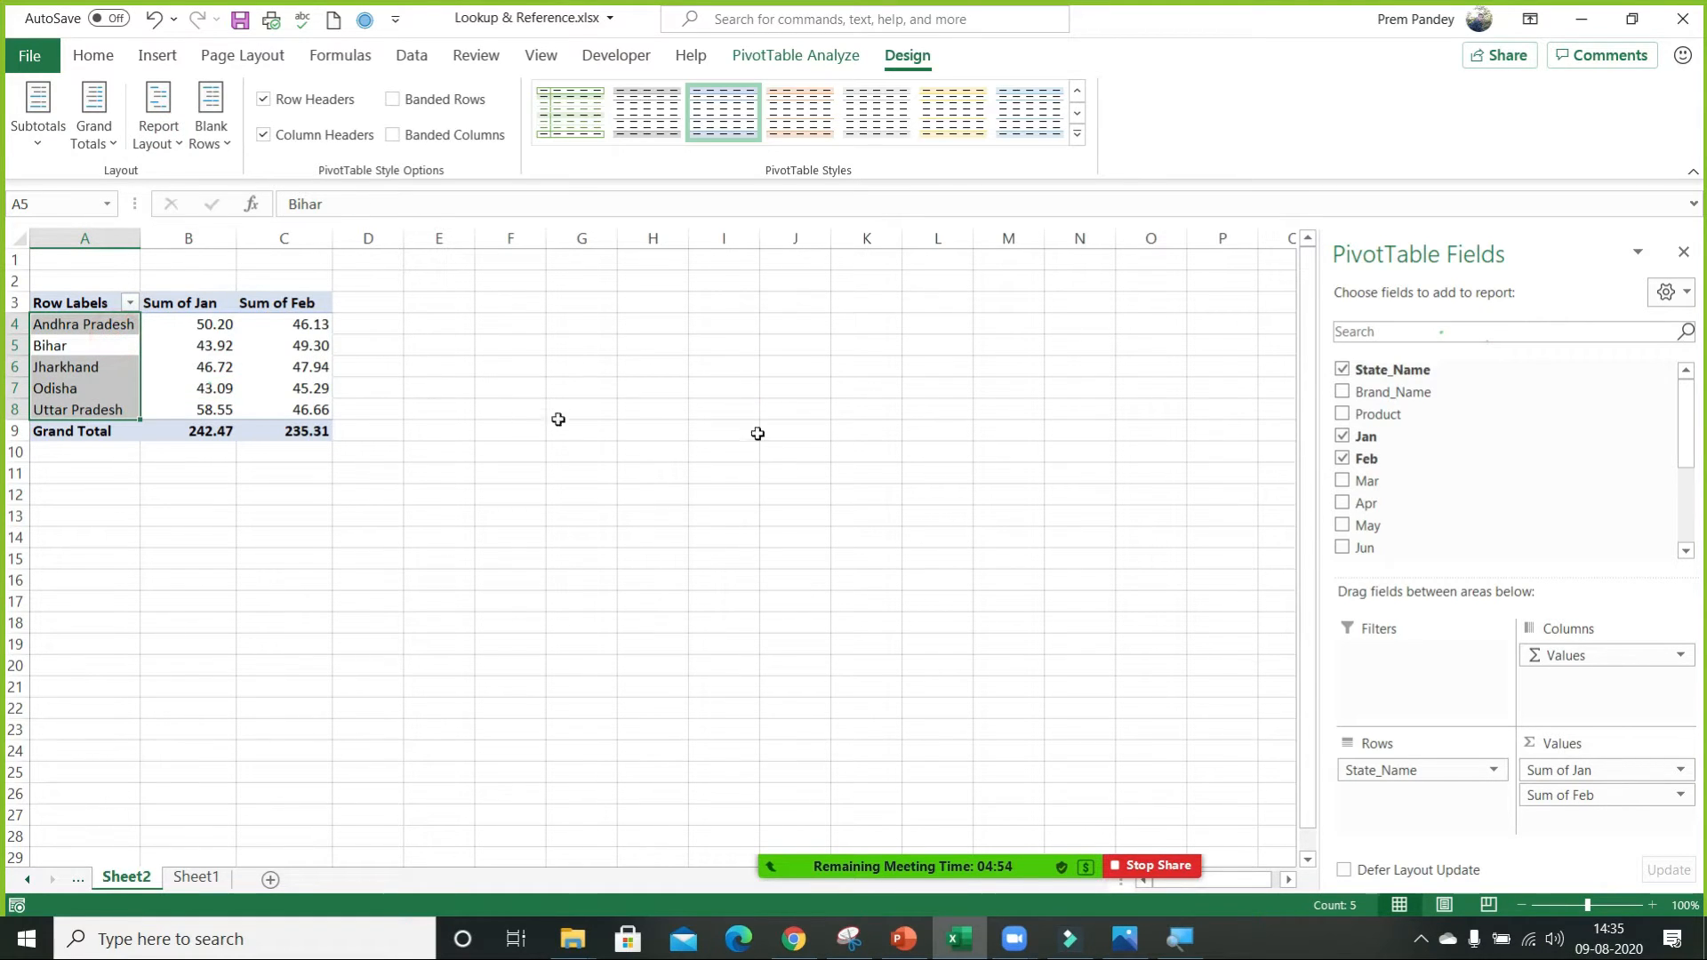
{"action": "left_click_drag", "start_coordinate": [1389, 385], "coordinate": [1403, 838]}
{"action": "left_click", "coordinate": [76, 329]}
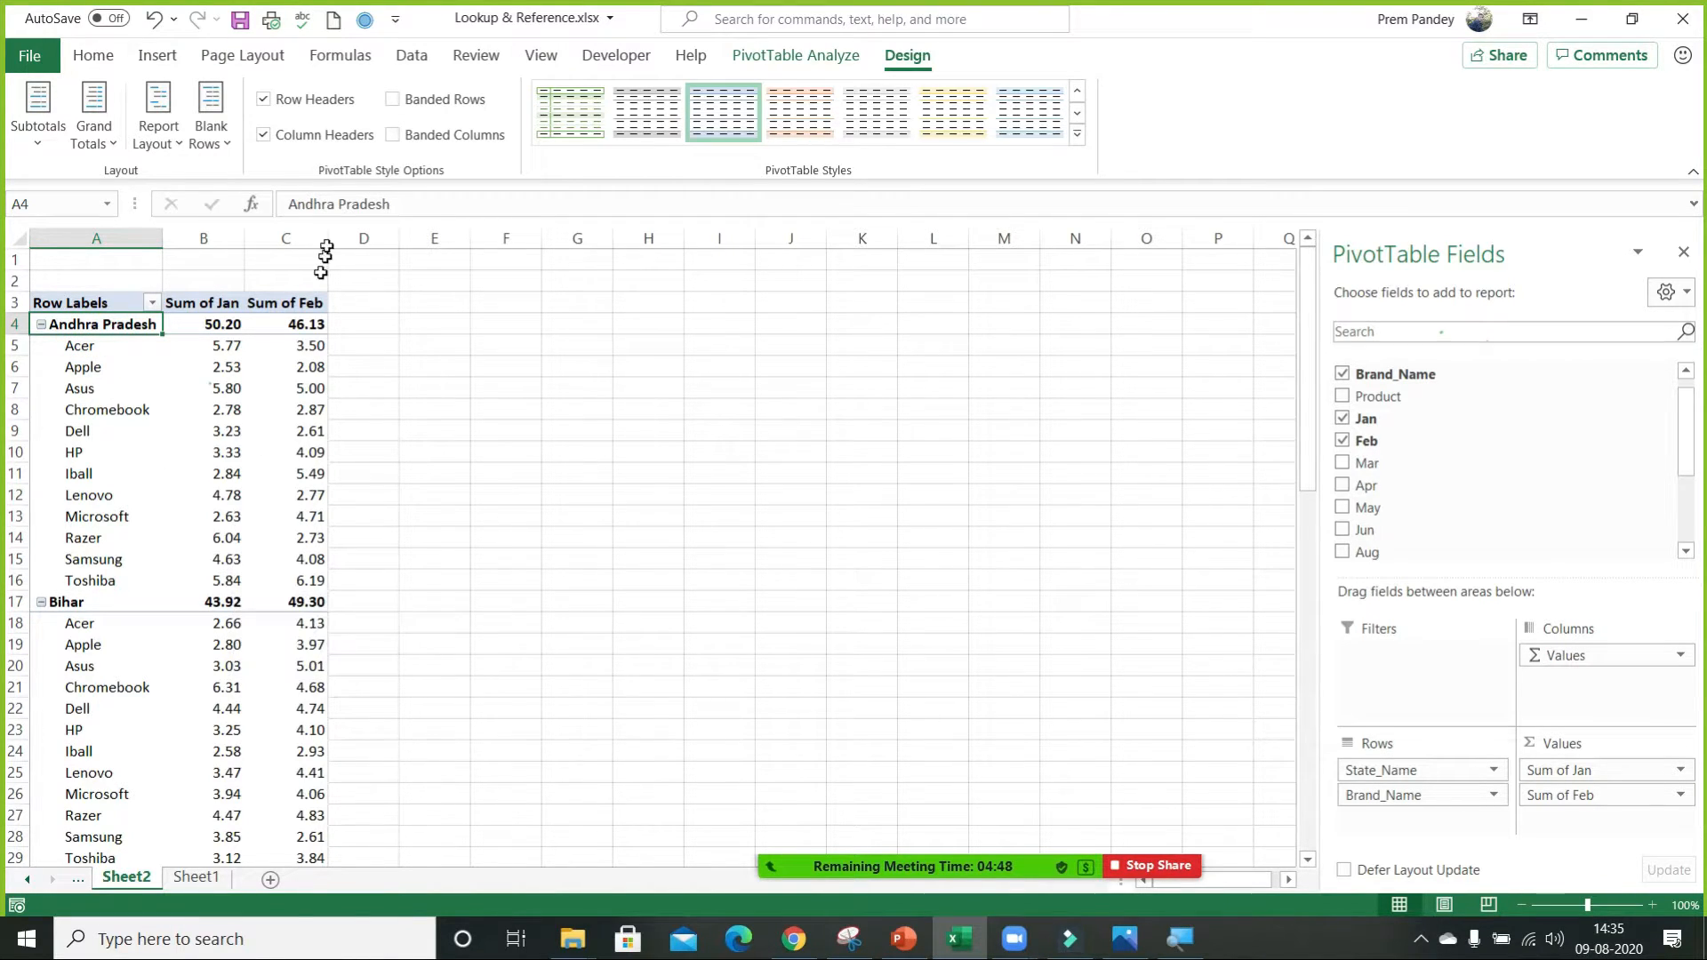
{"action": "left_click", "coordinate": [158, 123]}
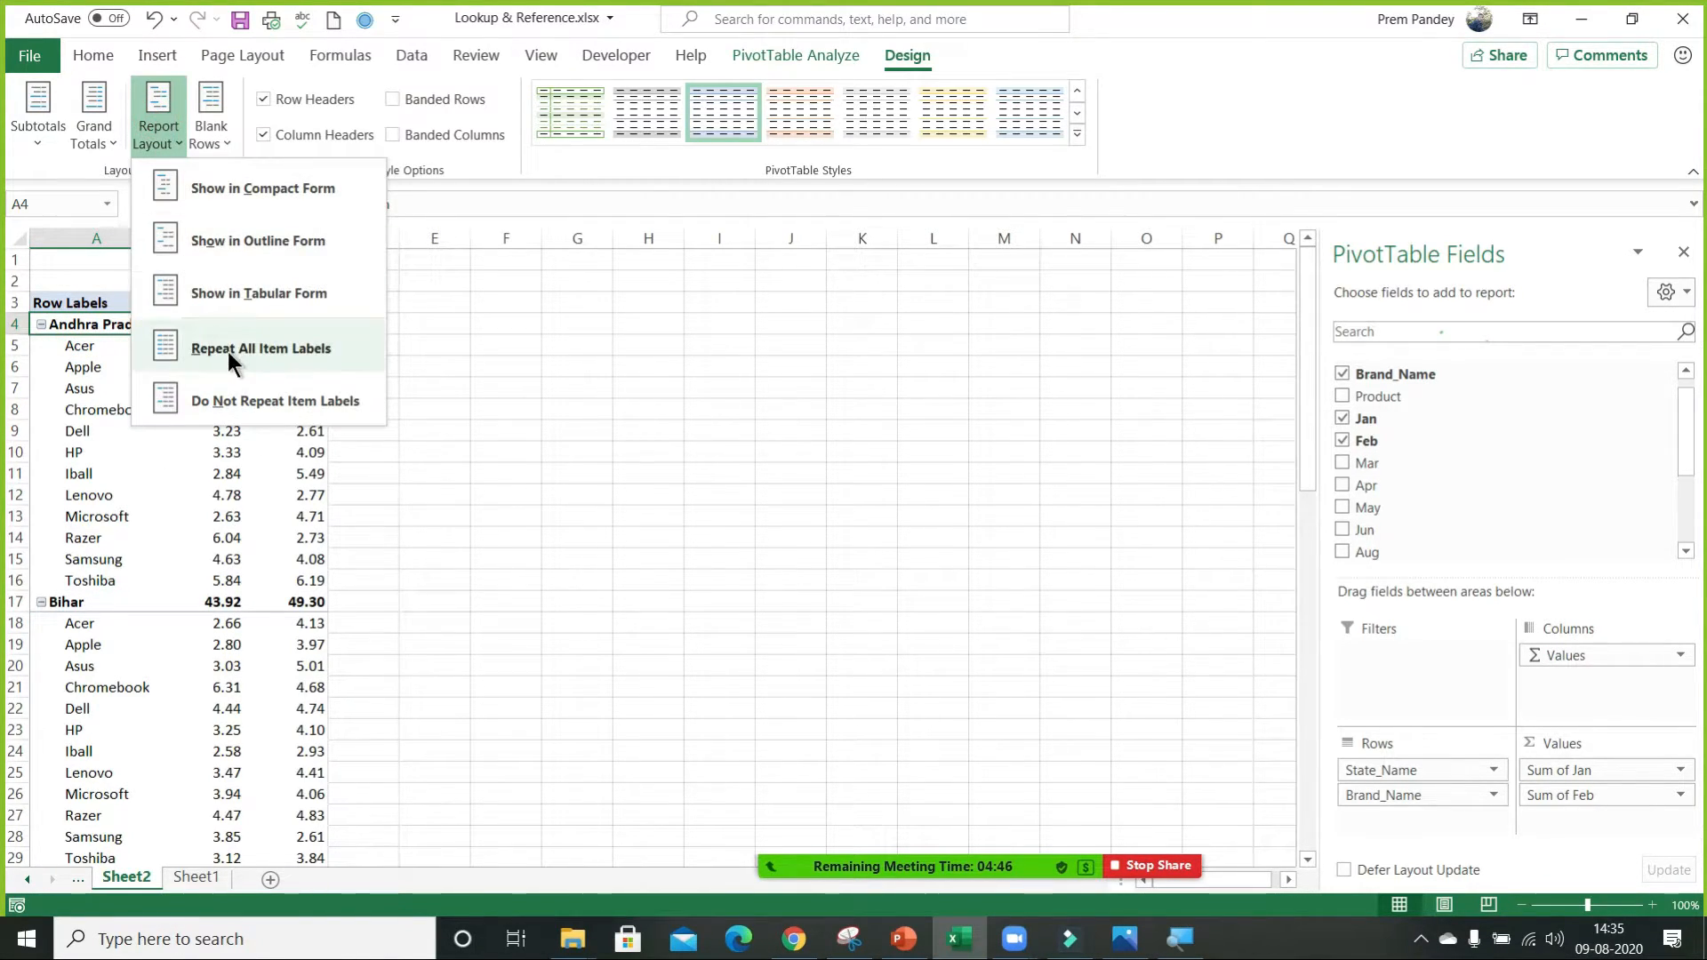
{"action": "left_click", "coordinate": [256, 294]}
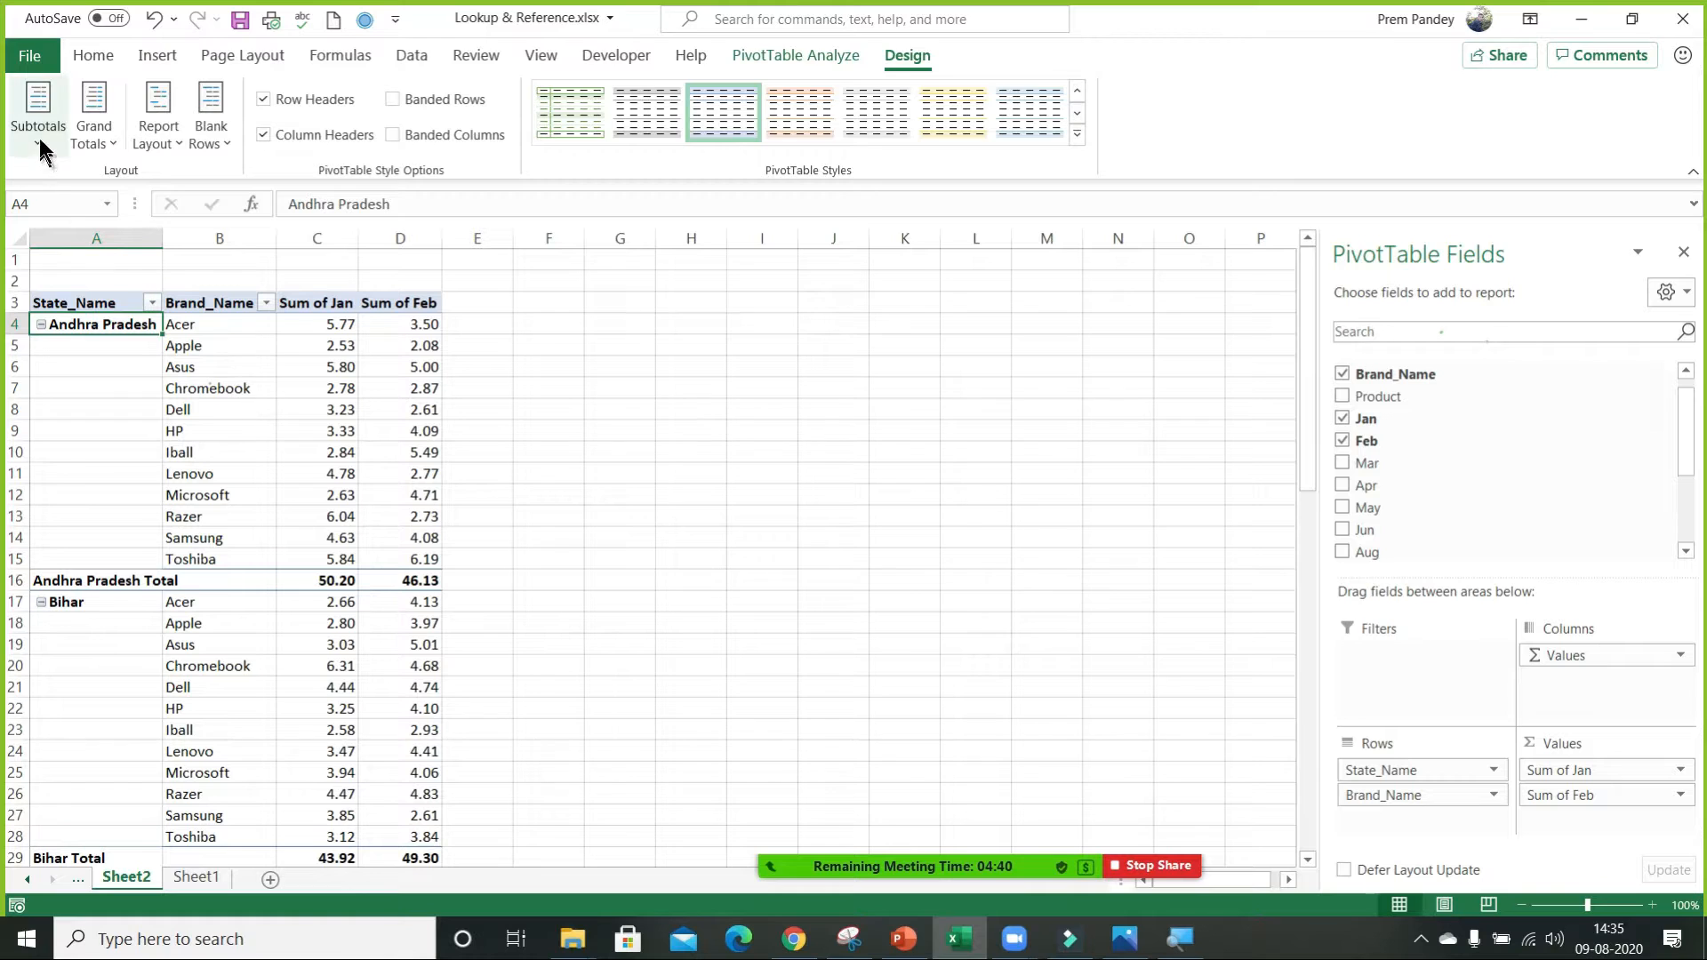
Review the default PivotTable layout settings in the Excel data options, and accept them as they are.
{"action": "left_click", "coordinate": [38, 60]}
{"action": "left_click", "coordinate": [89, 880]}
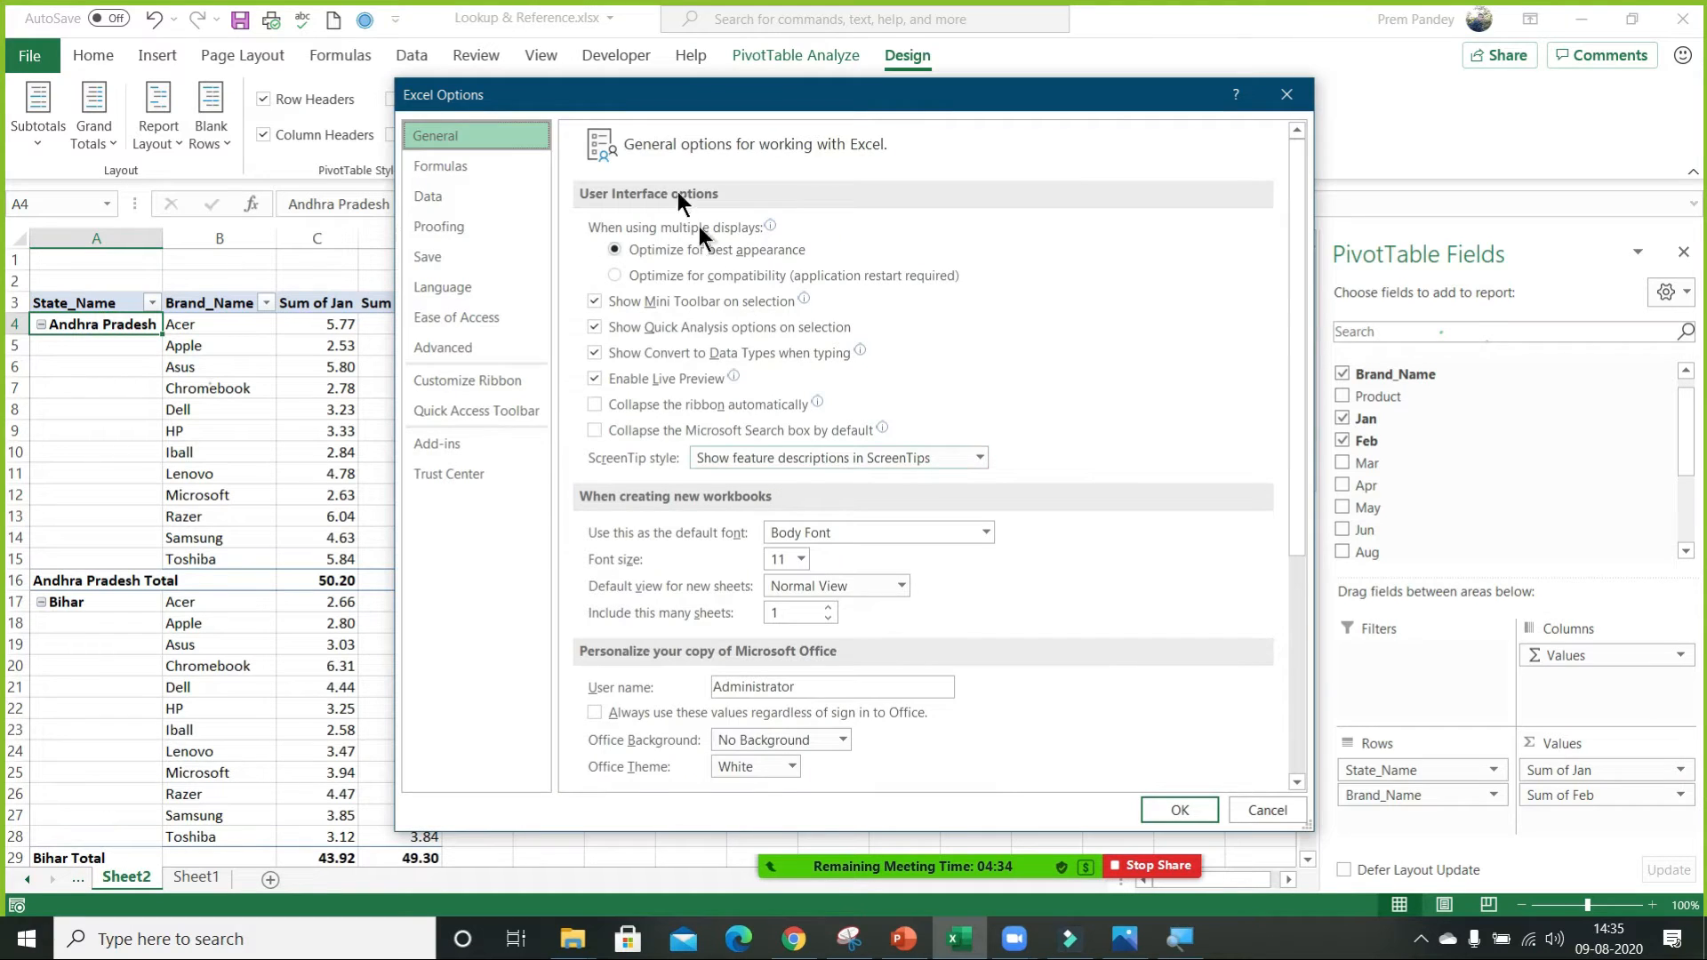
{"action": "left_click", "coordinate": [411, 192]}
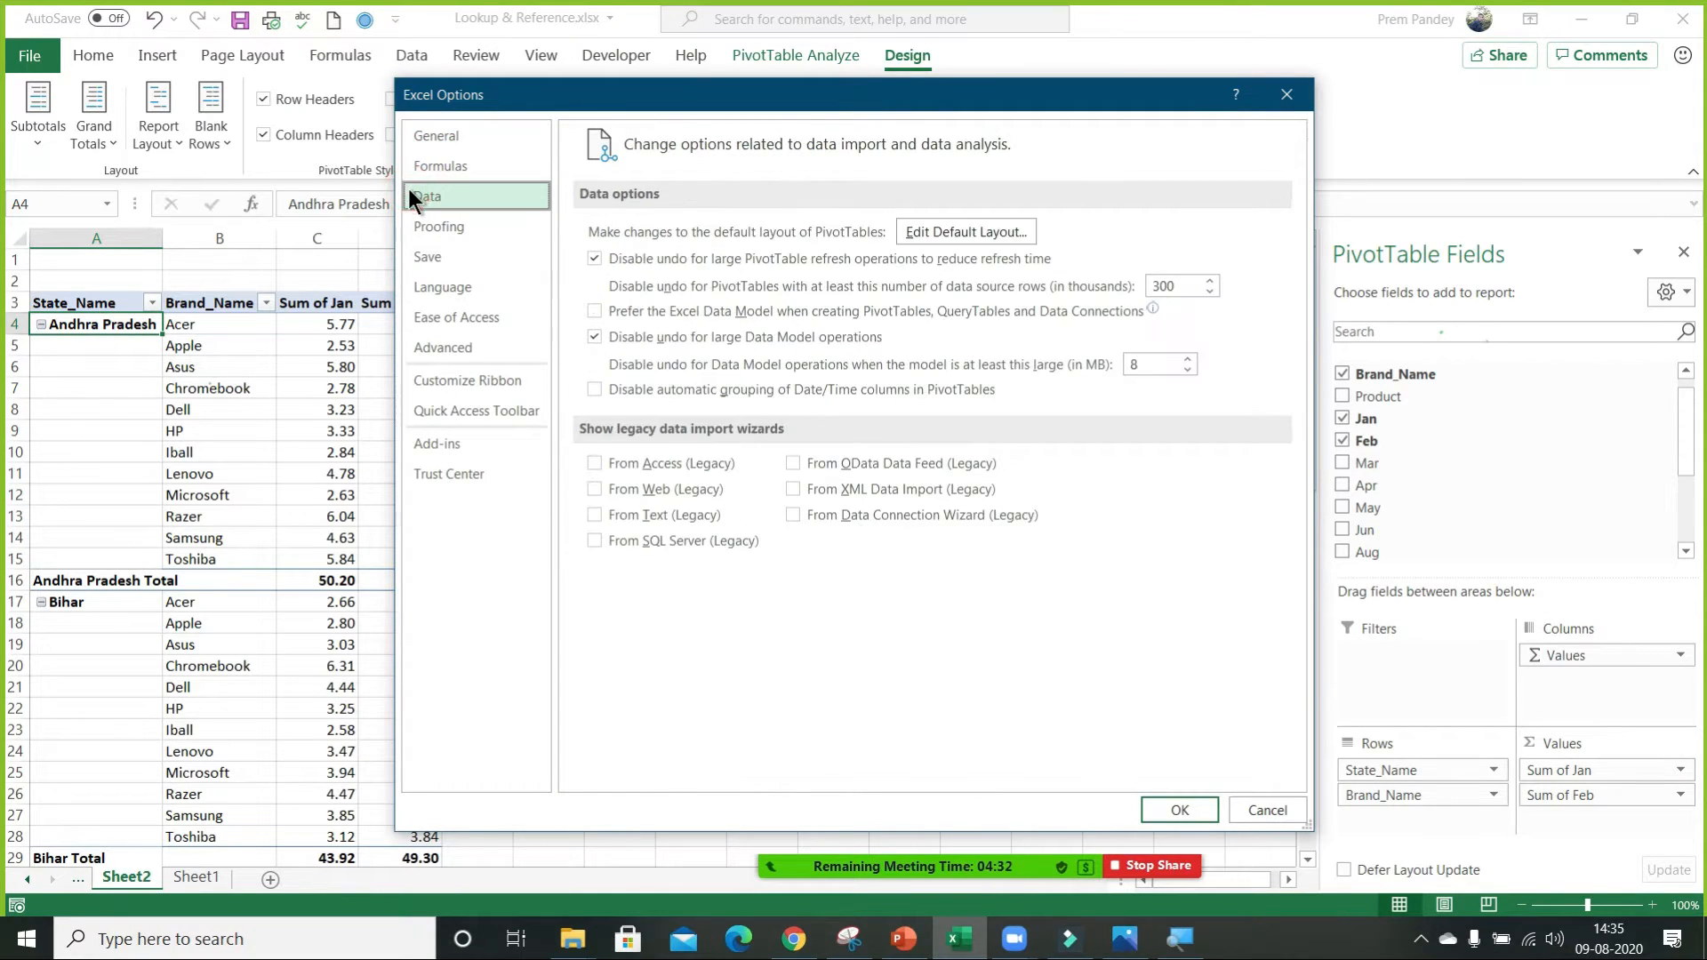
{"action": "left_click", "coordinate": [978, 233]}
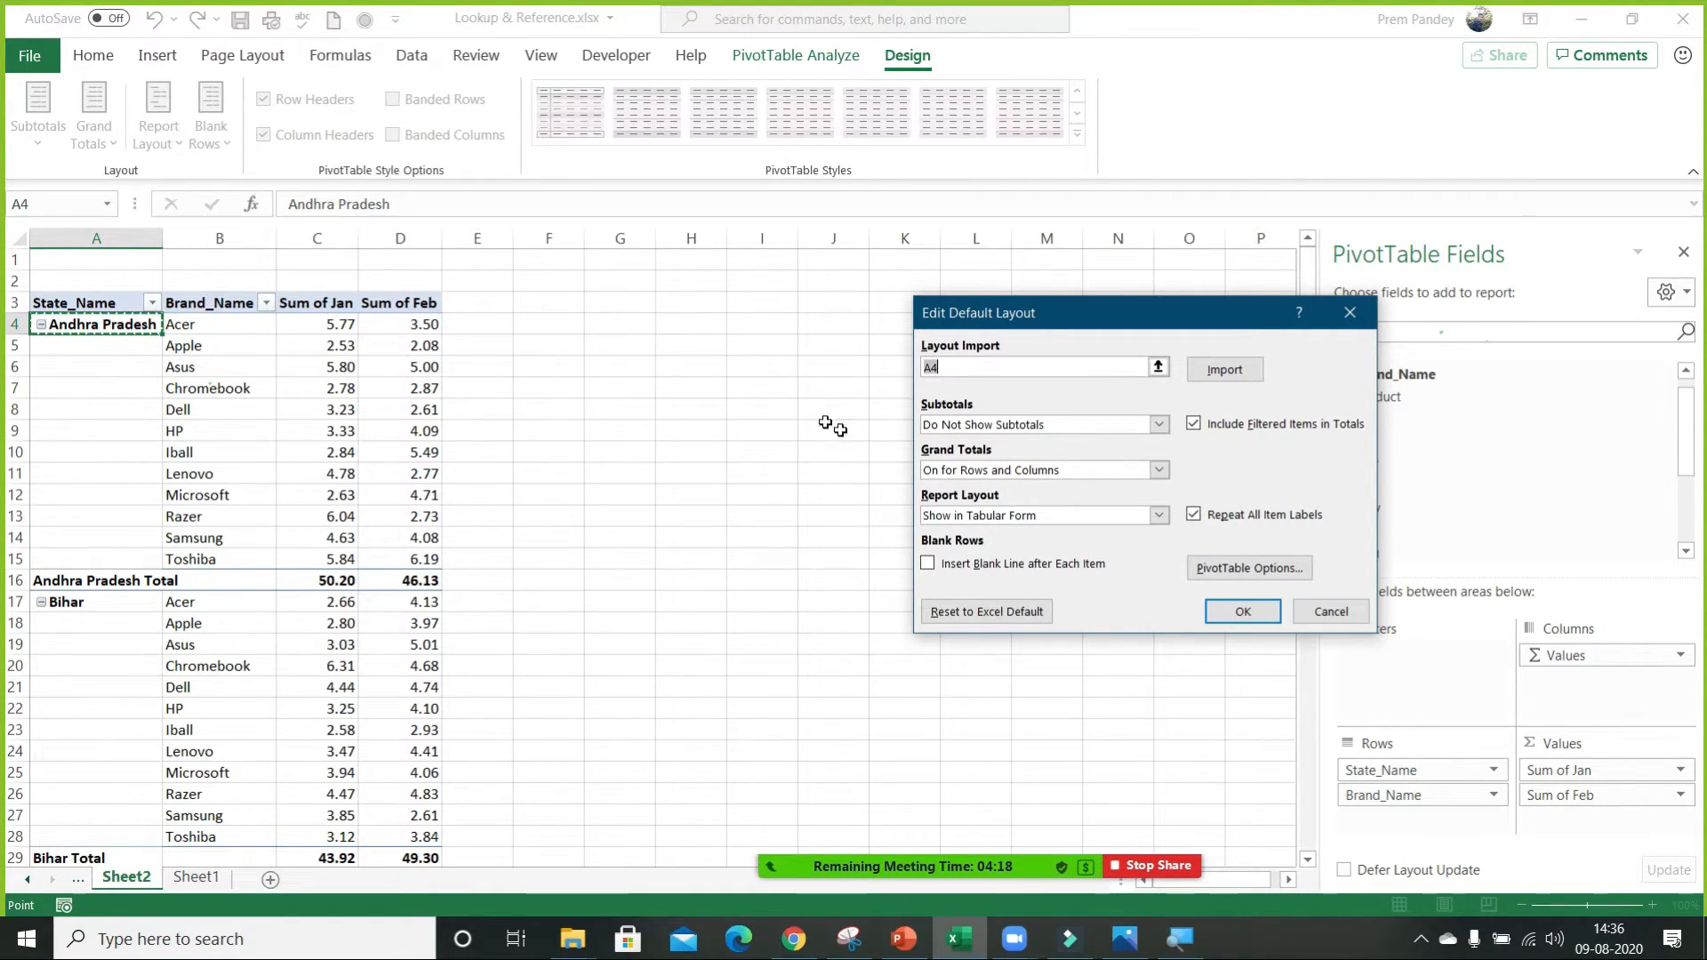
{"action": "left_click", "coordinate": [1254, 612]}
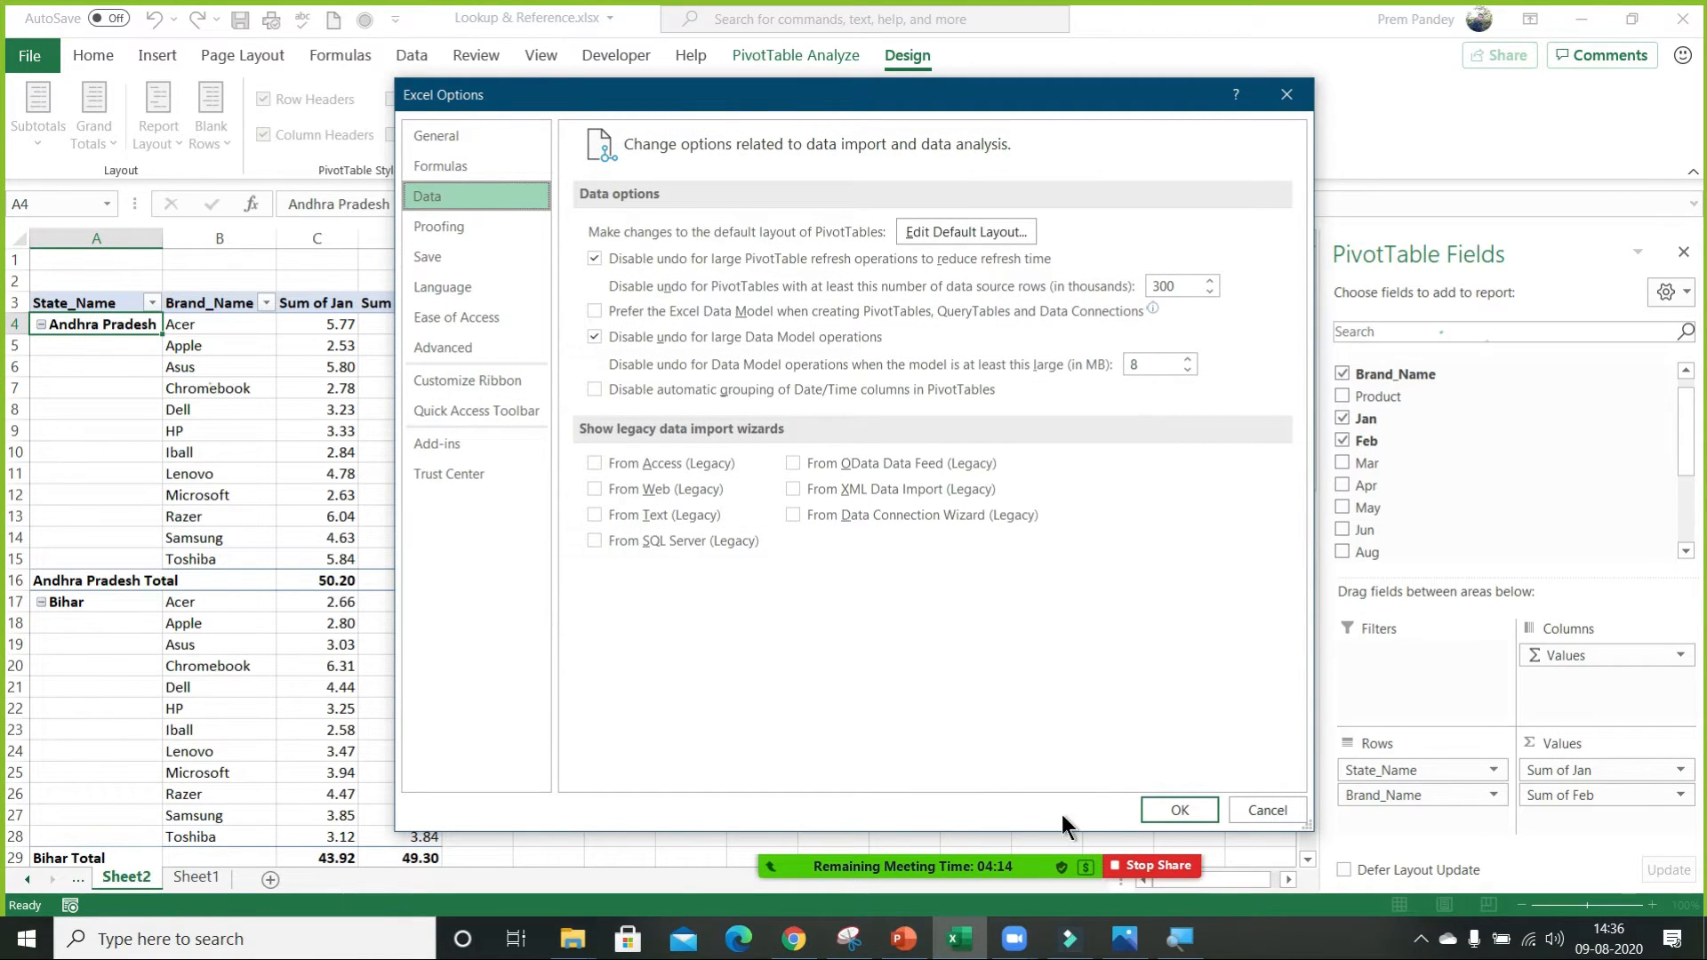
{"action": "left_click", "coordinate": [1193, 811]}
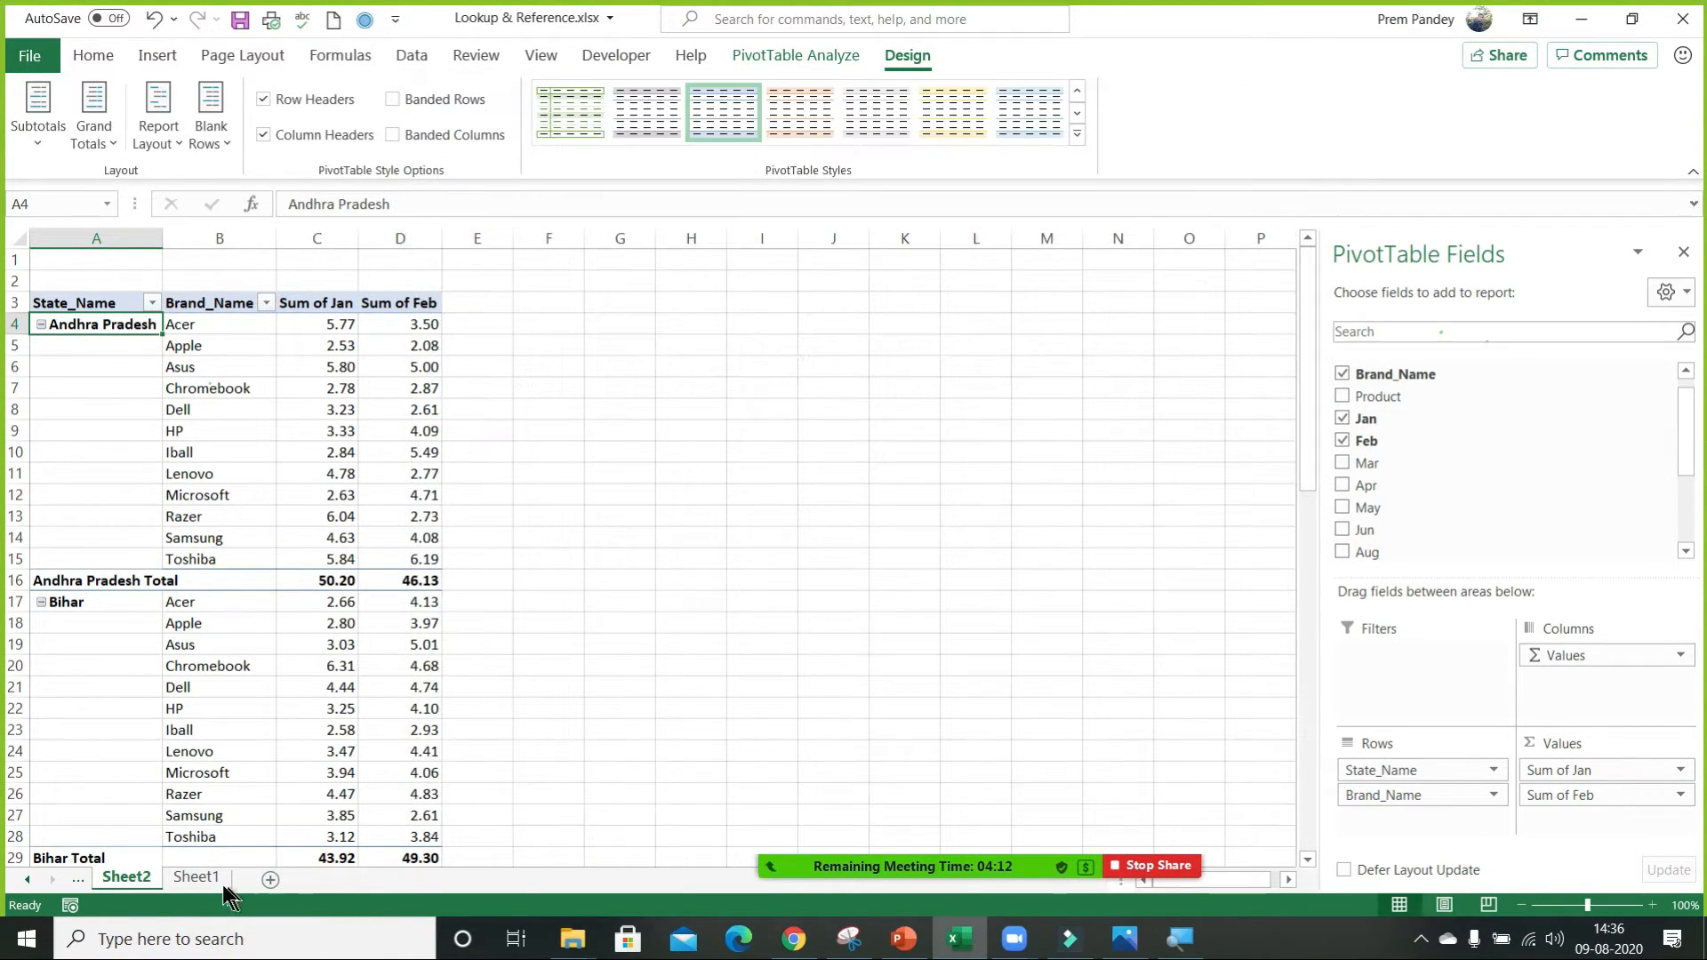
Create a PivotTable on a new worksheet from the whole Sheet1 data range A1:O181.
{"action": "left_click", "coordinate": [196, 878]}
{"action": "left_click", "coordinate": [286, 330]}
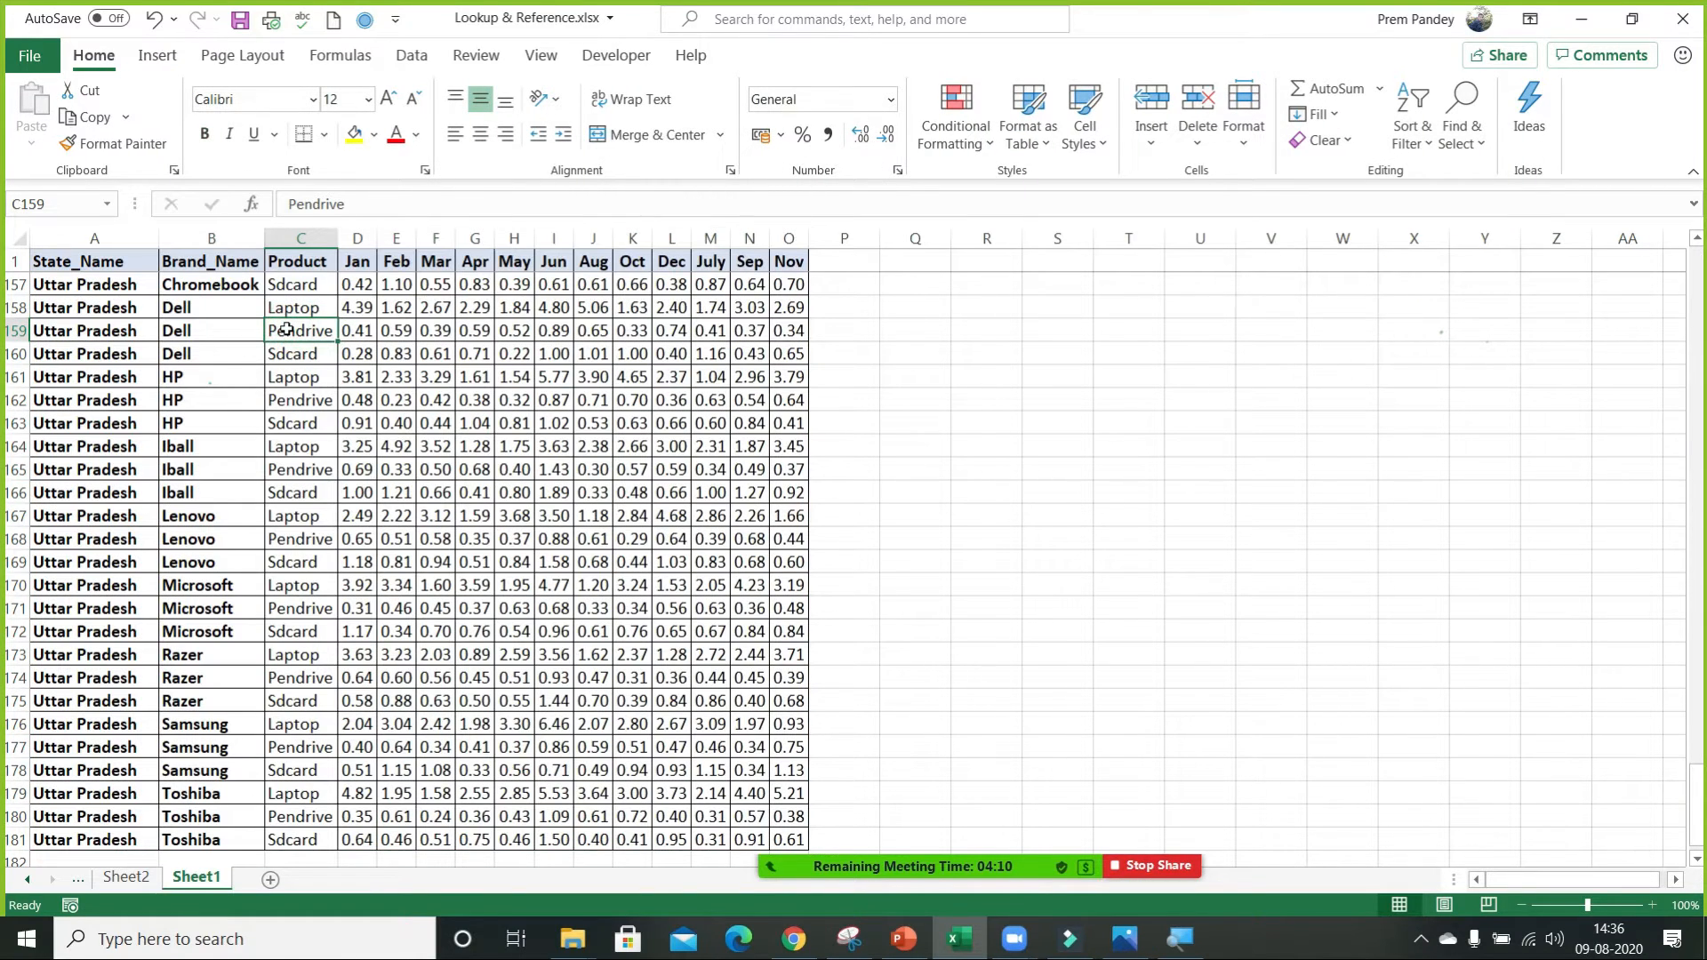
{"action": "key", "text": "ctrl+a"}
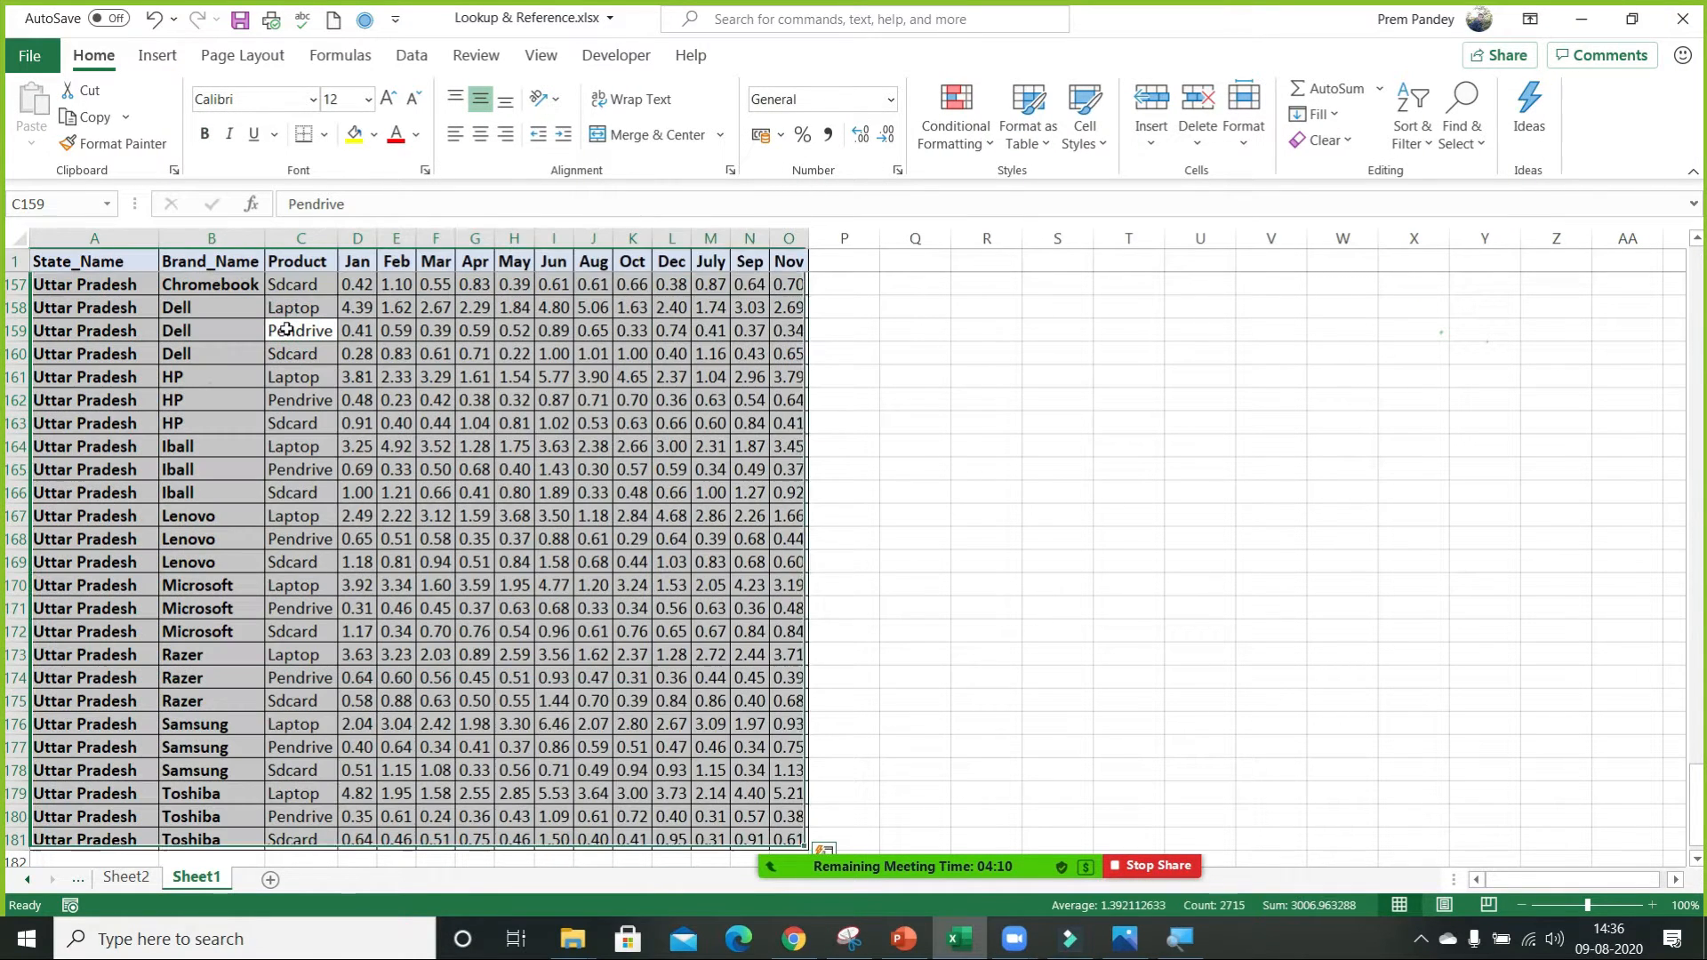
{"action": "left_click", "coordinate": [162, 61]}
{"action": "left_click", "coordinate": [35, 98]}
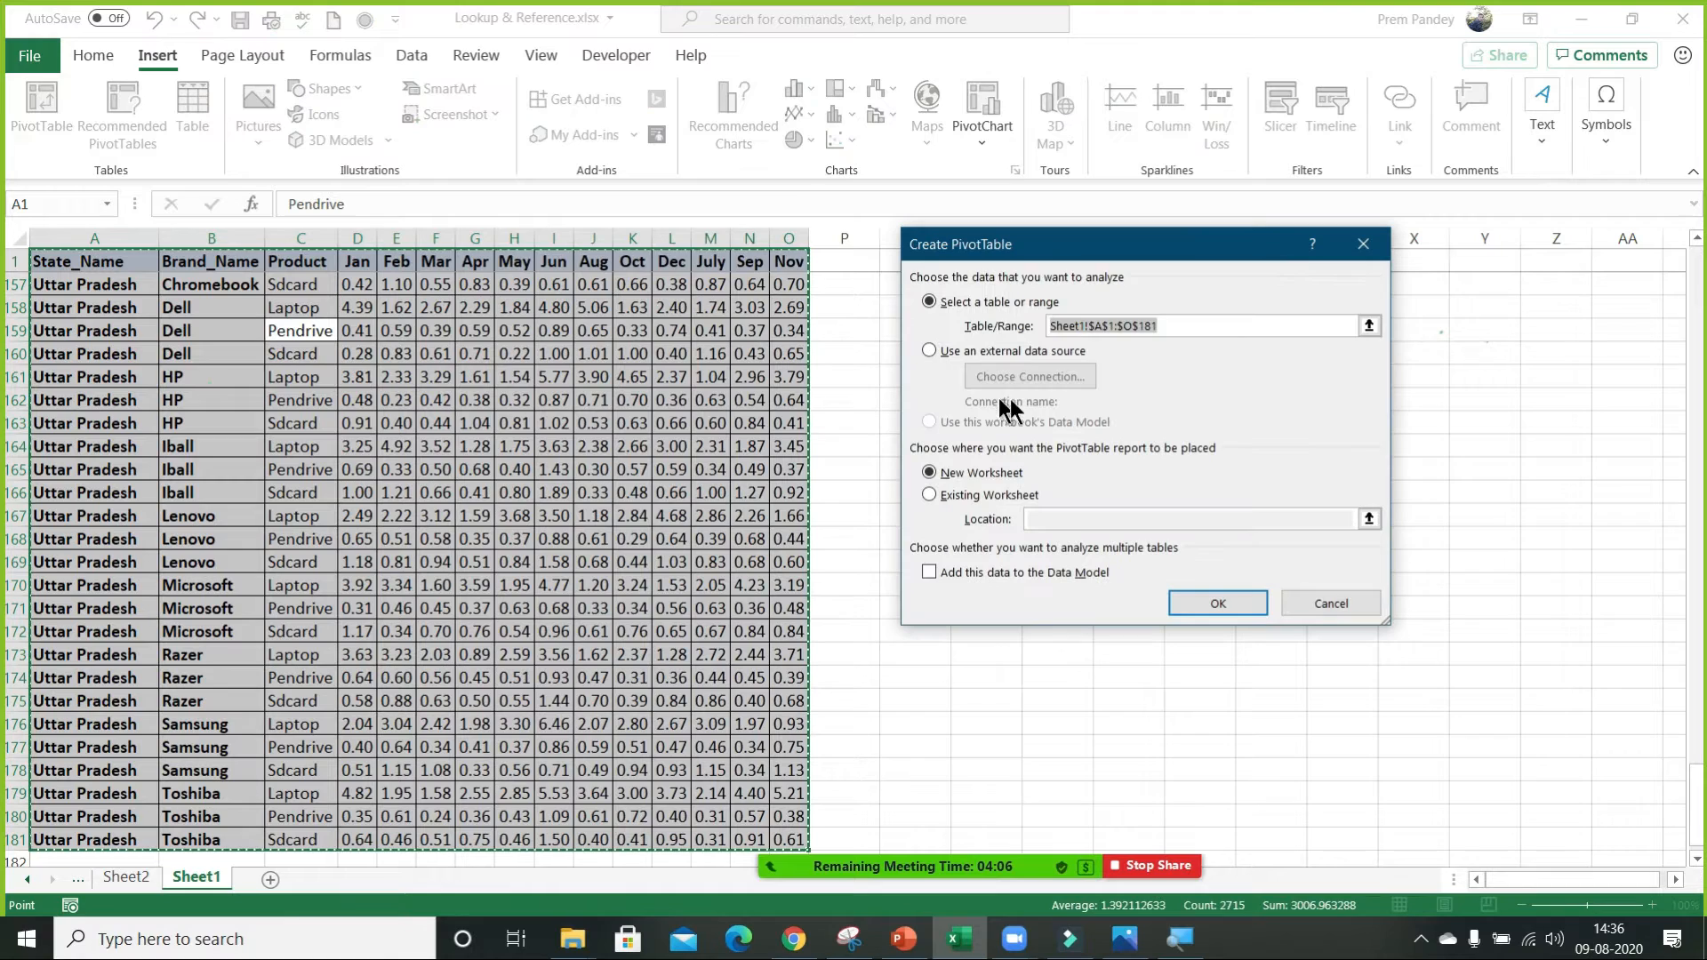
{"action": "left_click", "coordinate": [1246, 608]}
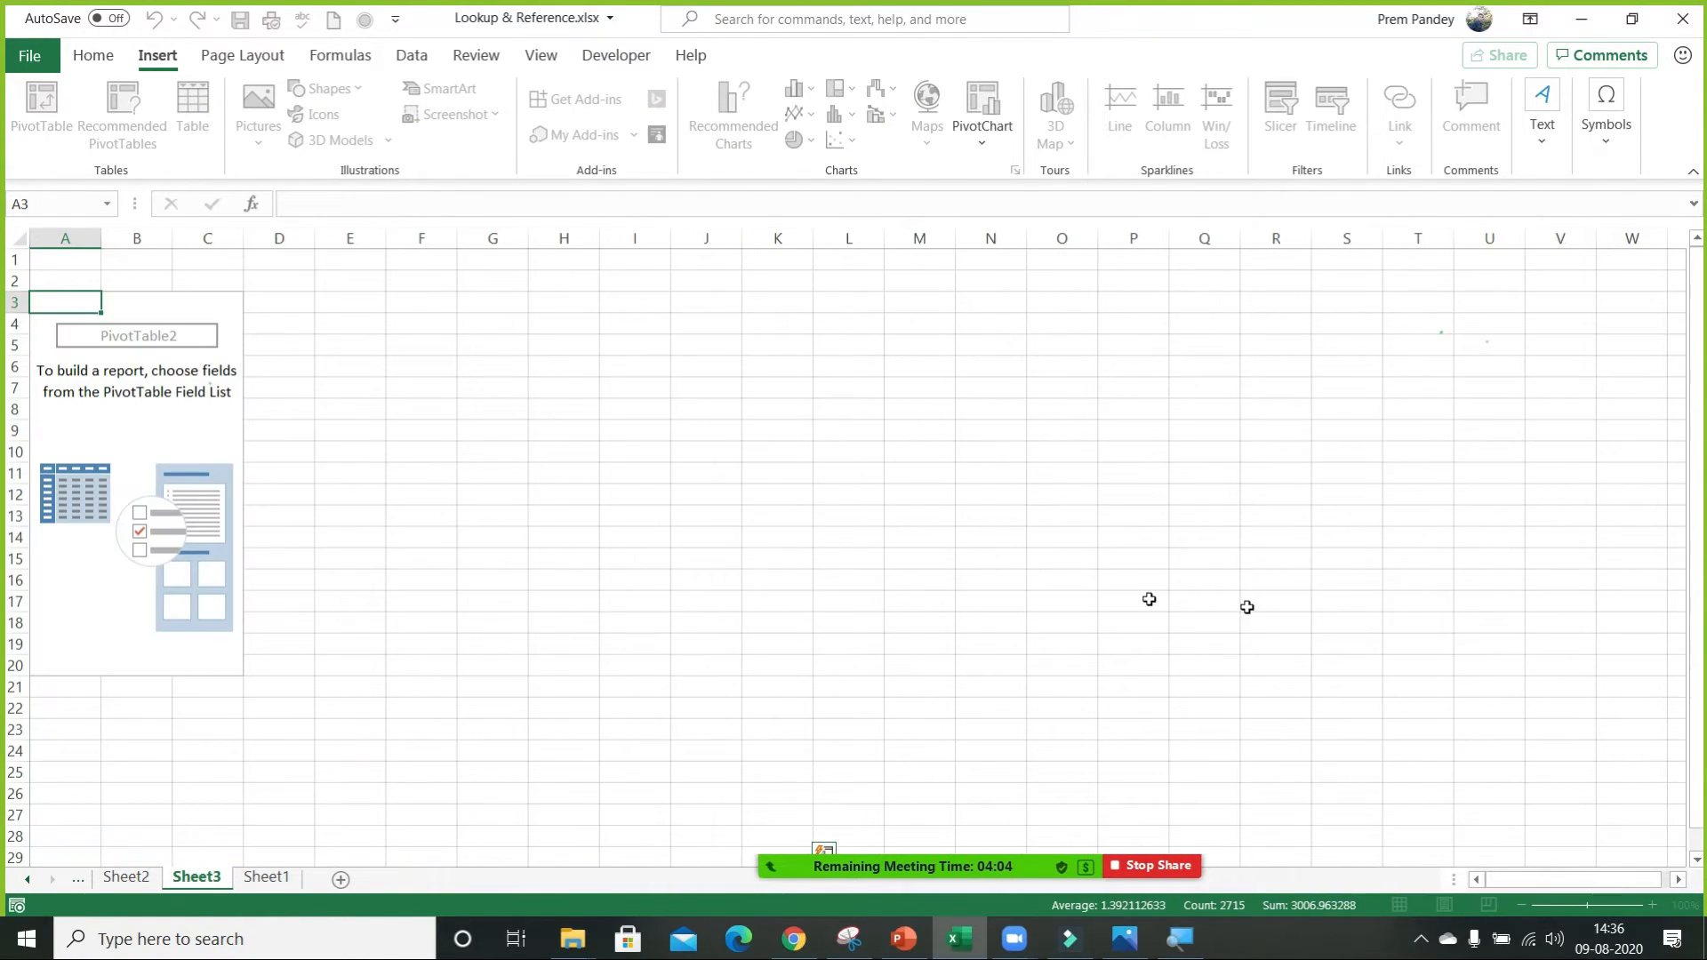
Add State_Name and Brand_Name to the new PivotTable's rows, and Jan to its values.
{"action": "left_click", "coordinate": [138, 388]}
{"action": "left_click_drag", "start_coordinate": [1392, 370], "coordinate": [1420, 772]}
{"action": "left_click_drag", "start_coordinate": [1381, 404], "coordinate": [1450, 798]}
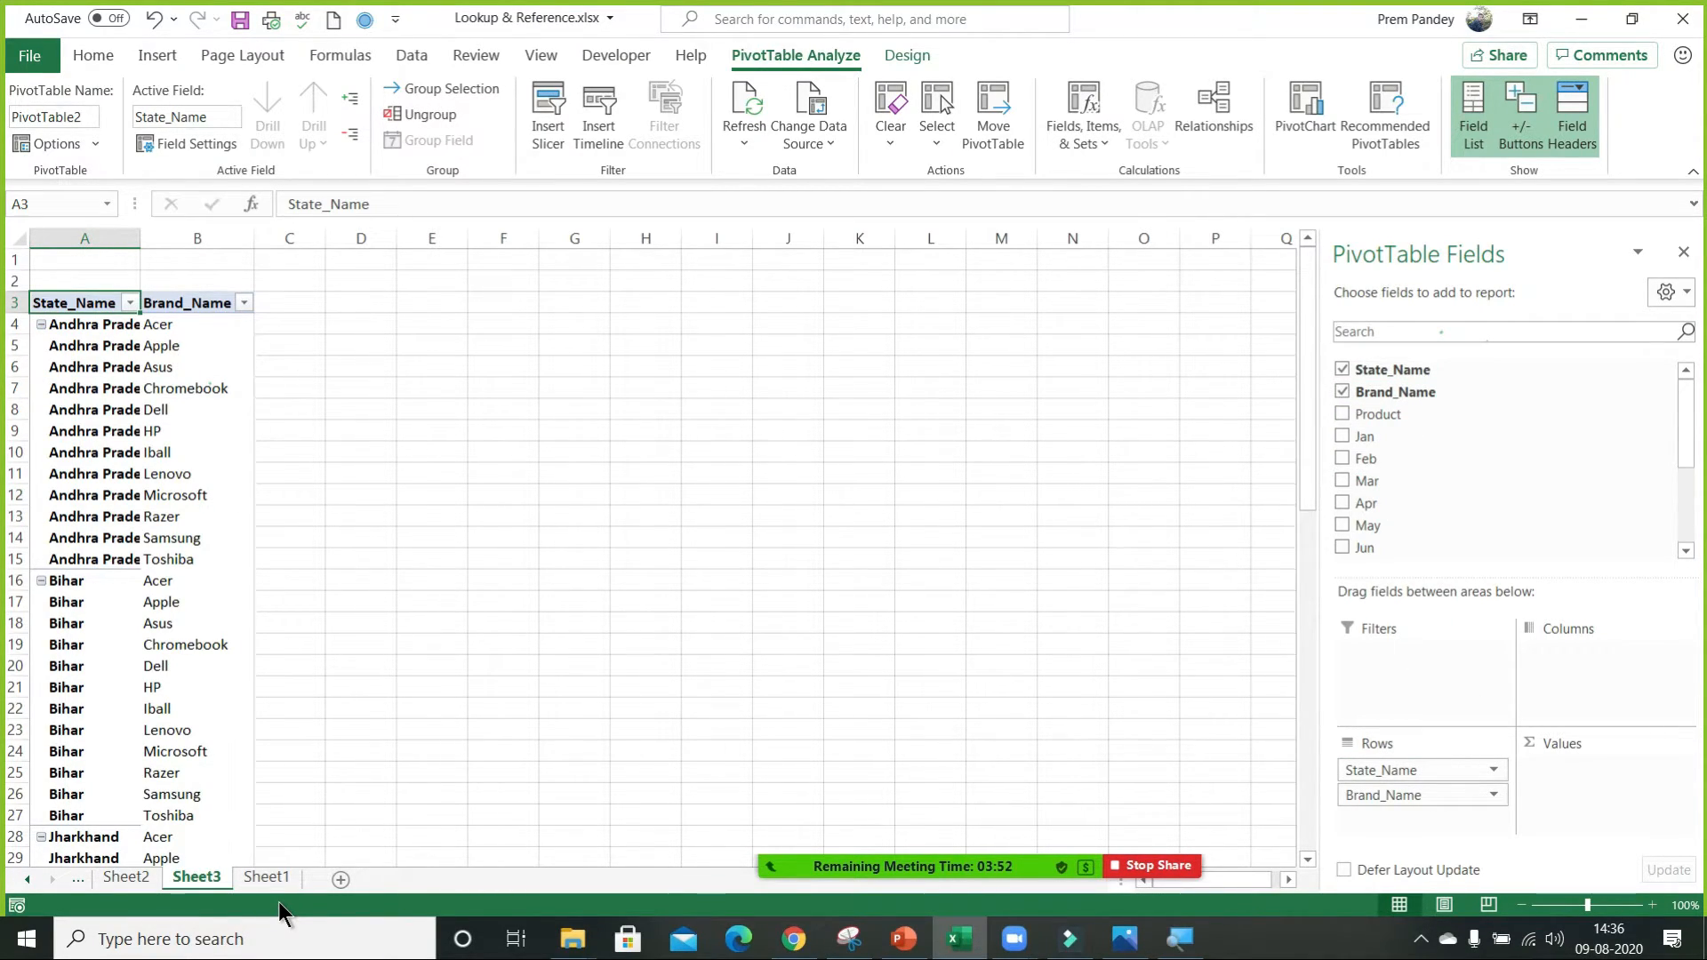
{"action": "left_click", "coordinate": [151, 407]}
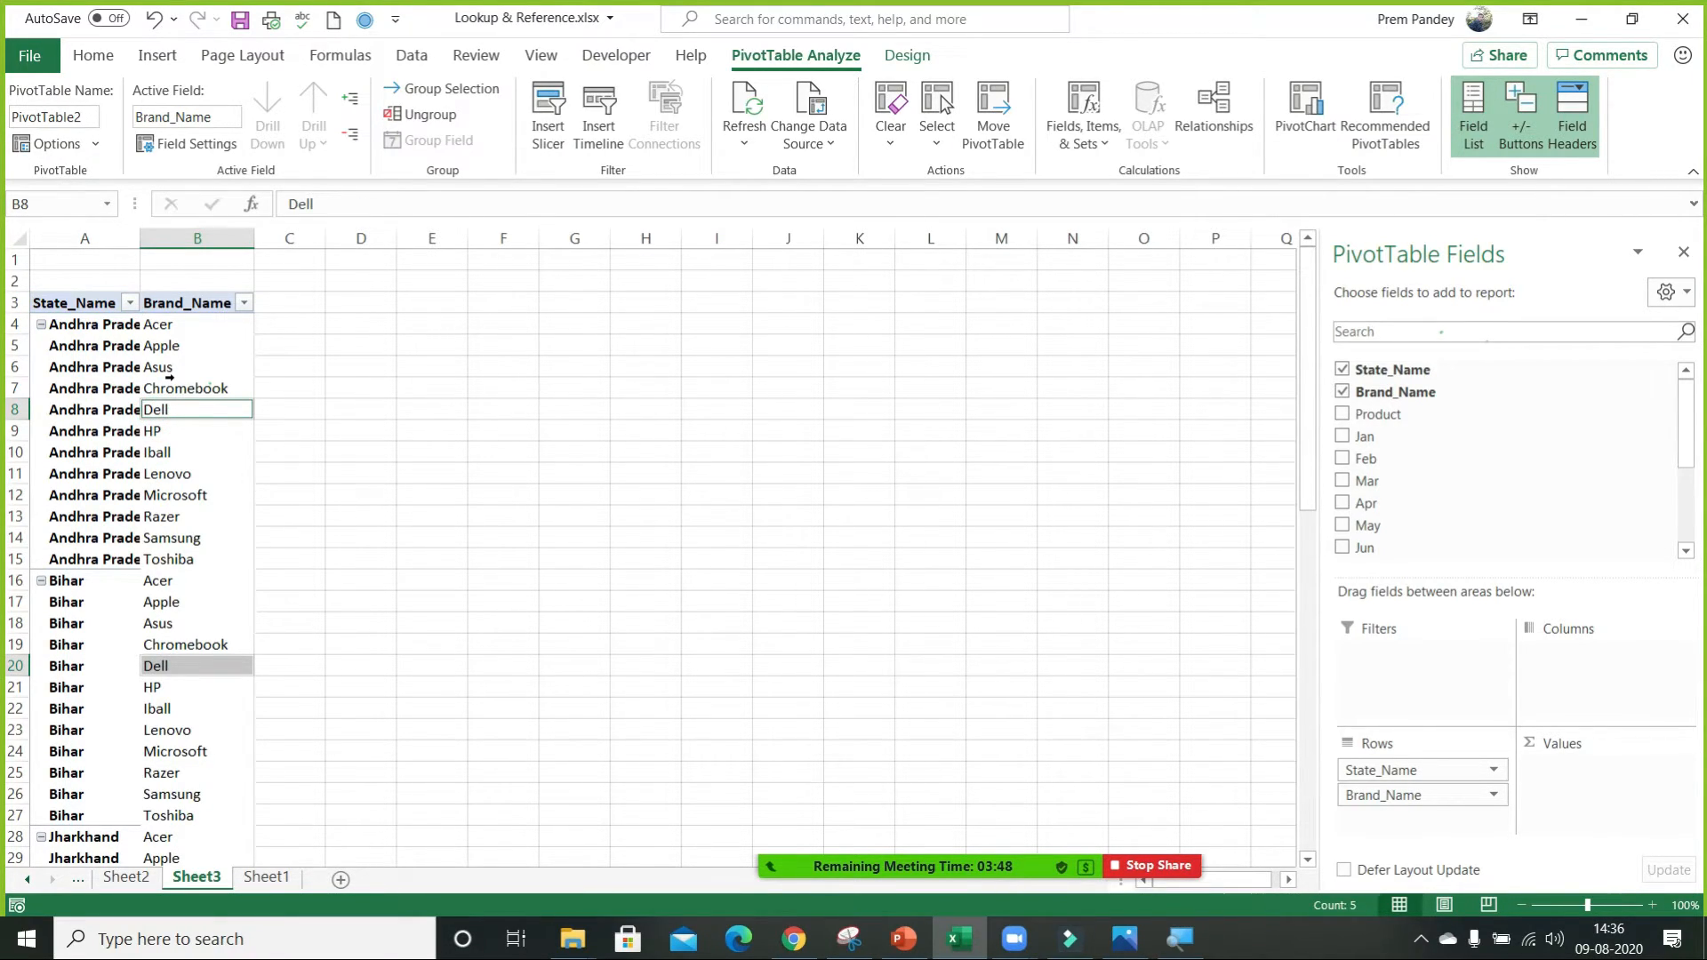
{"action": "left_click_drag", "start_coordinate": [1342, 436], "coordinate": [1636, 805]}
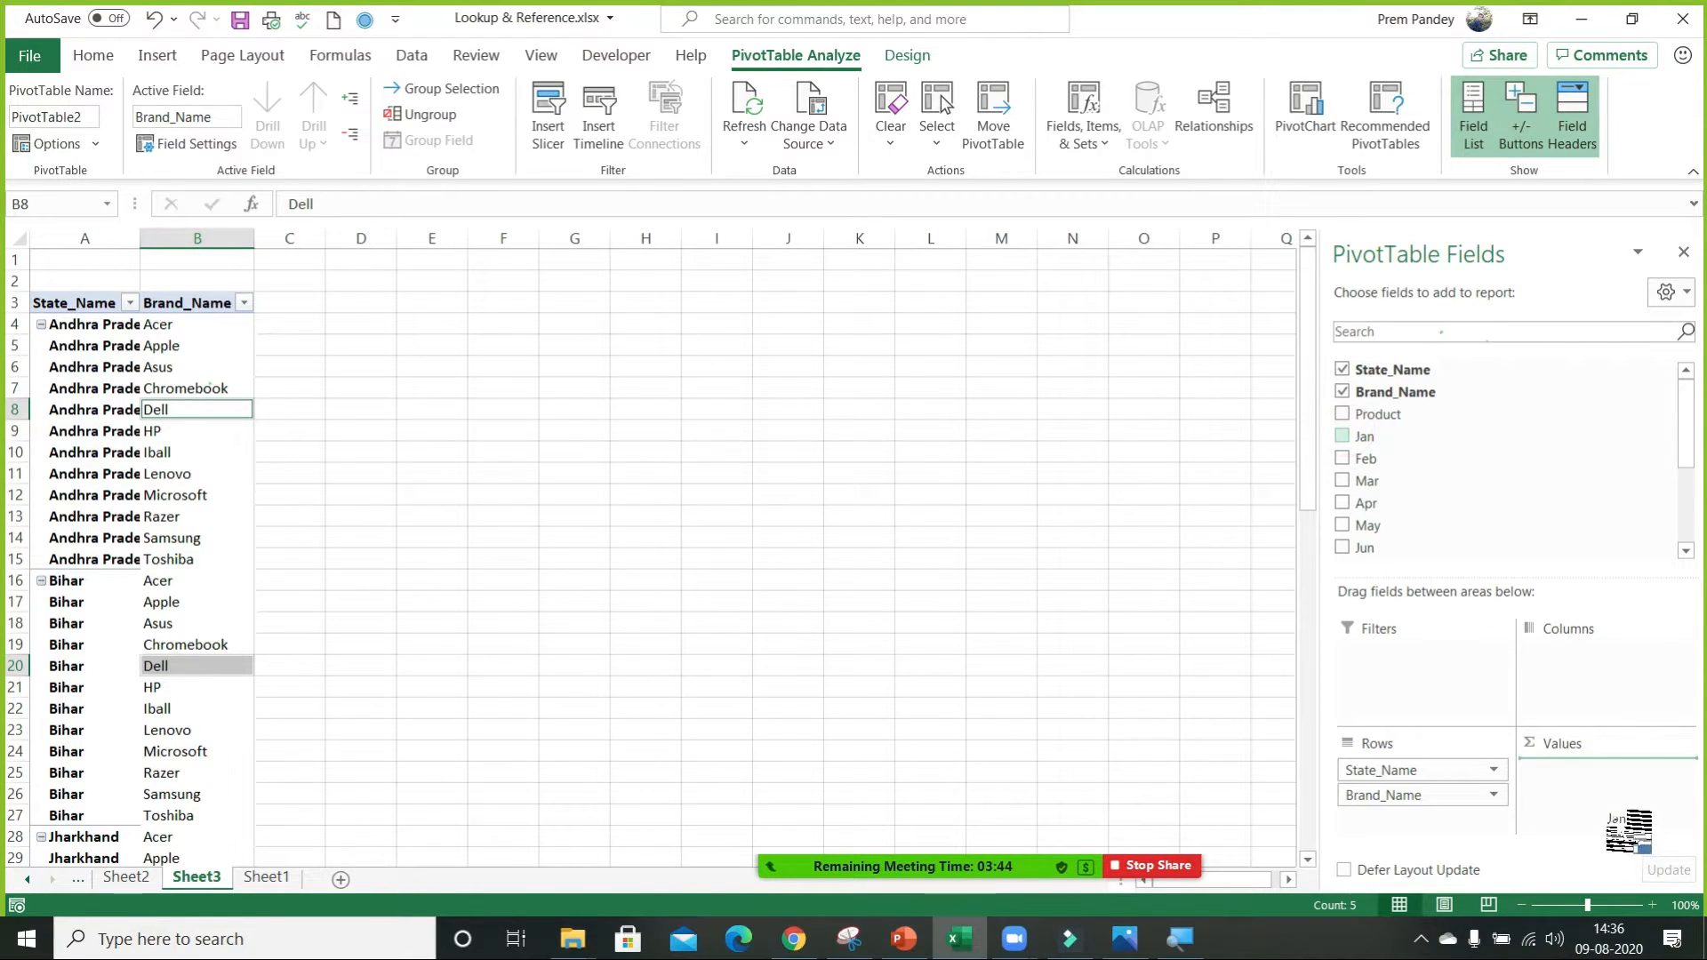
Show the PivotTable on Sheet2 in Compact Form, and highlight the nested row labels in A5:A19.
{"action": "left_click", "coordinate": [126, 877]}
{"action": "left_click", "coordinate": [187, 339]}
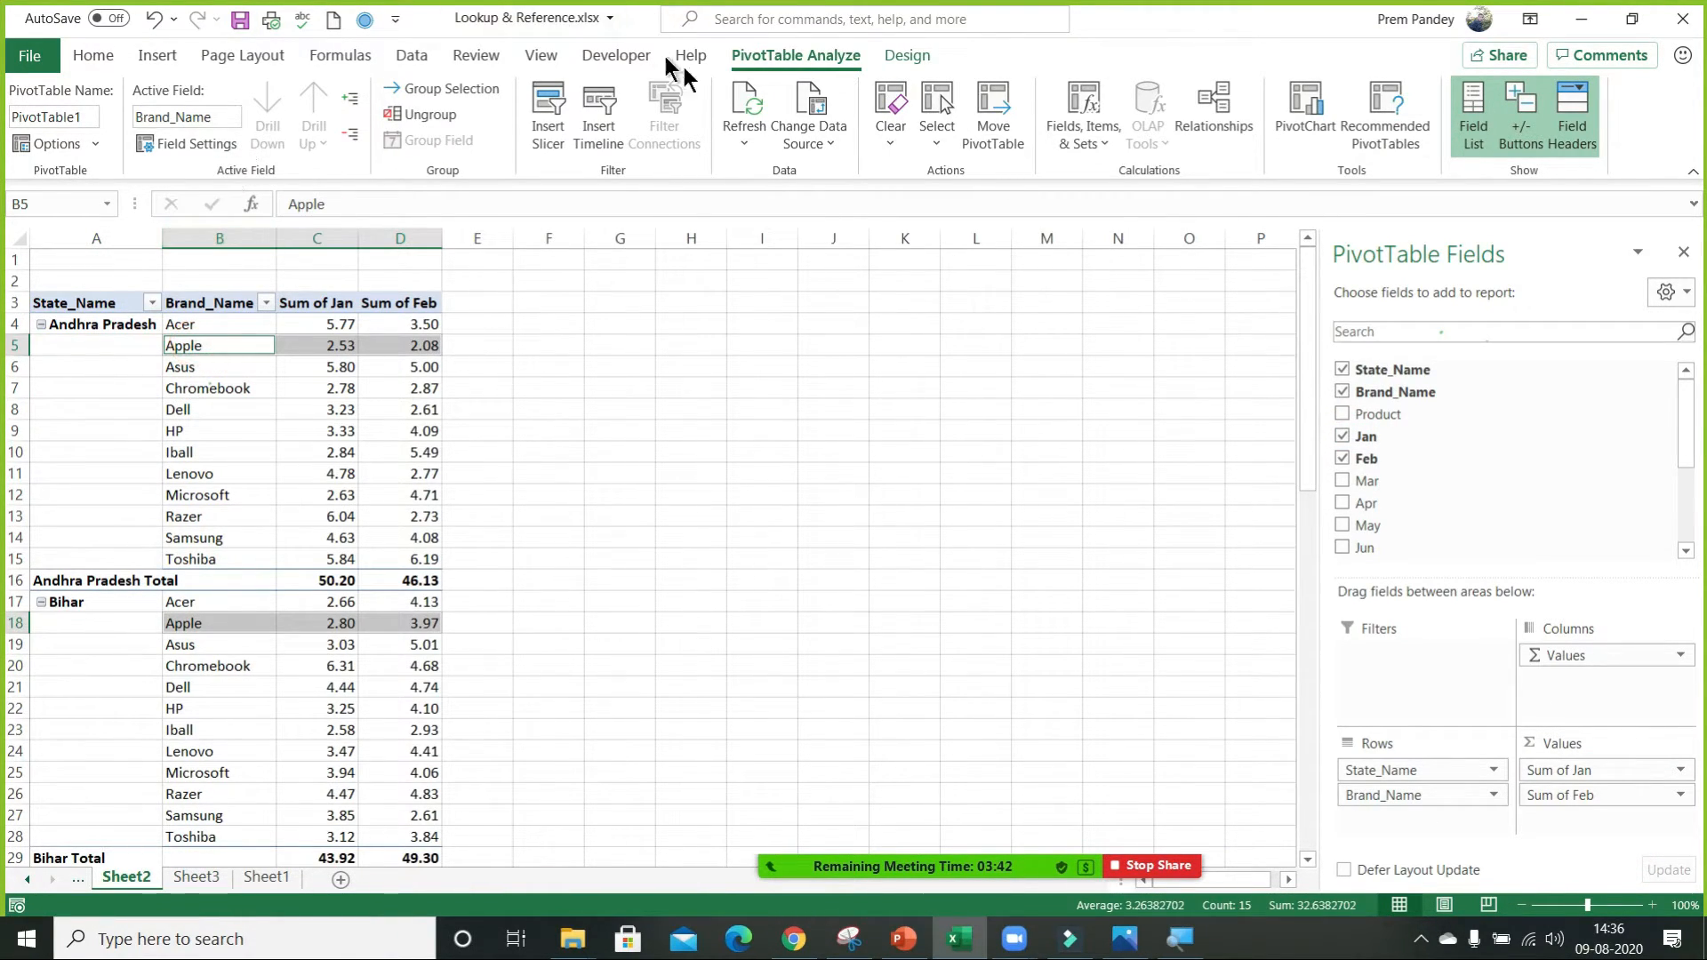
{"action": "left_click", "coordinate": [907, 55]}
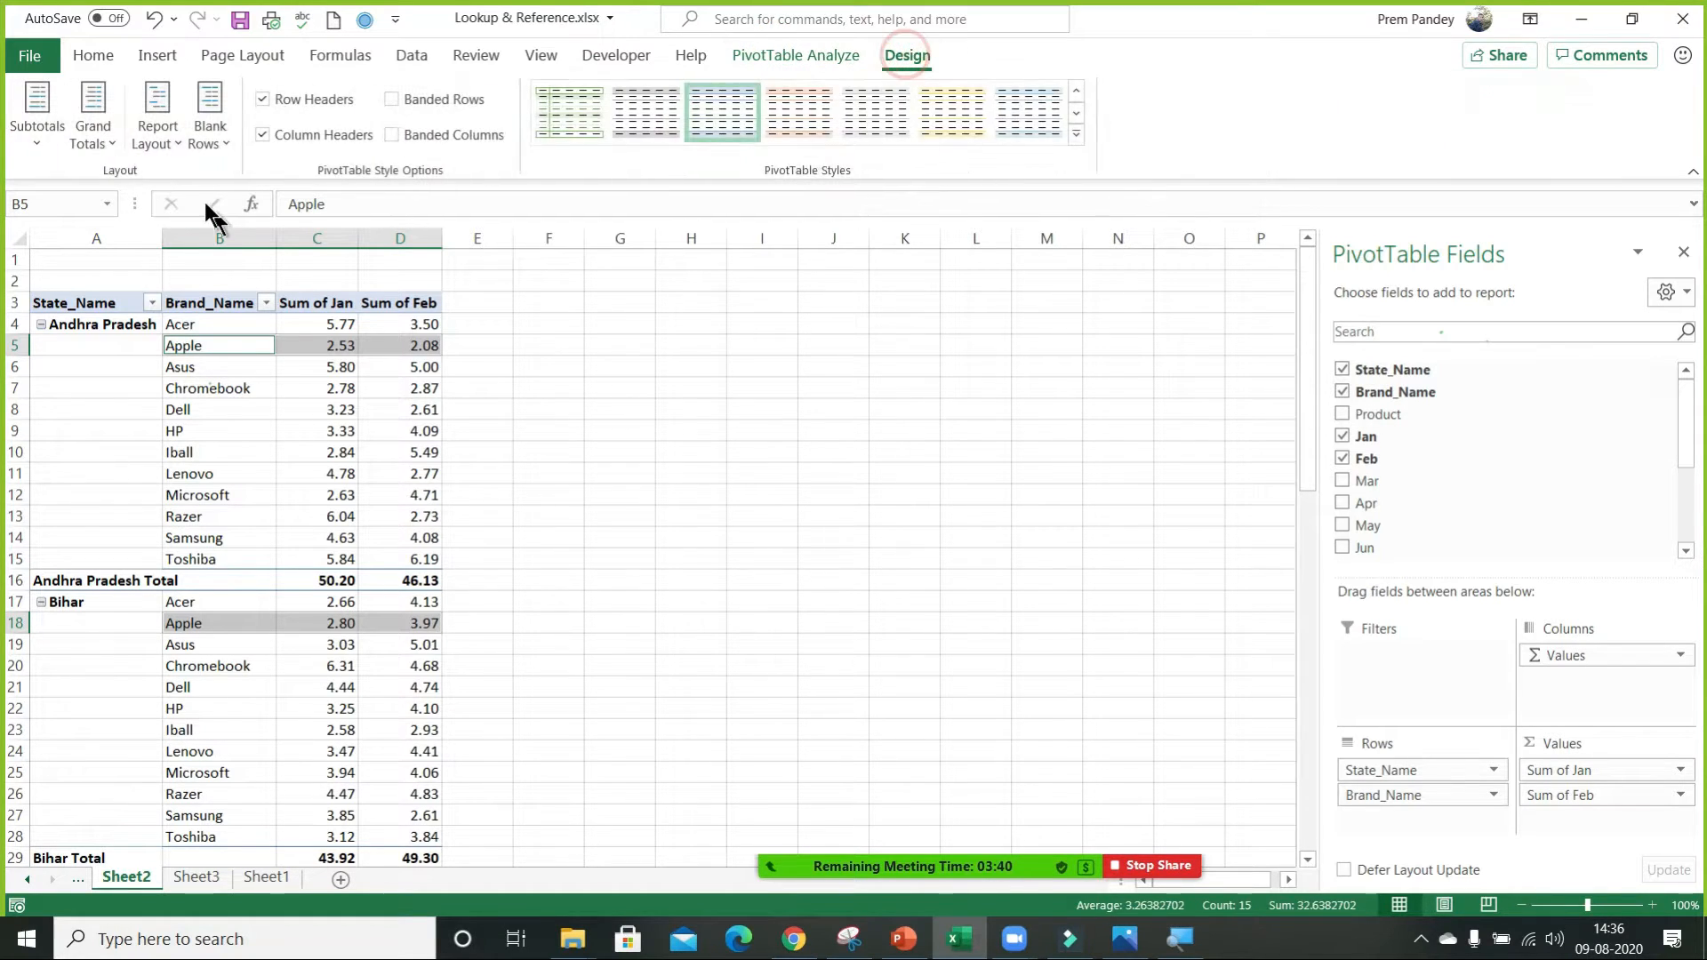
{"action": "left_click", "coordinate": [174, 112]}
{"action": "left_click", "coordinate": [265, 199]}
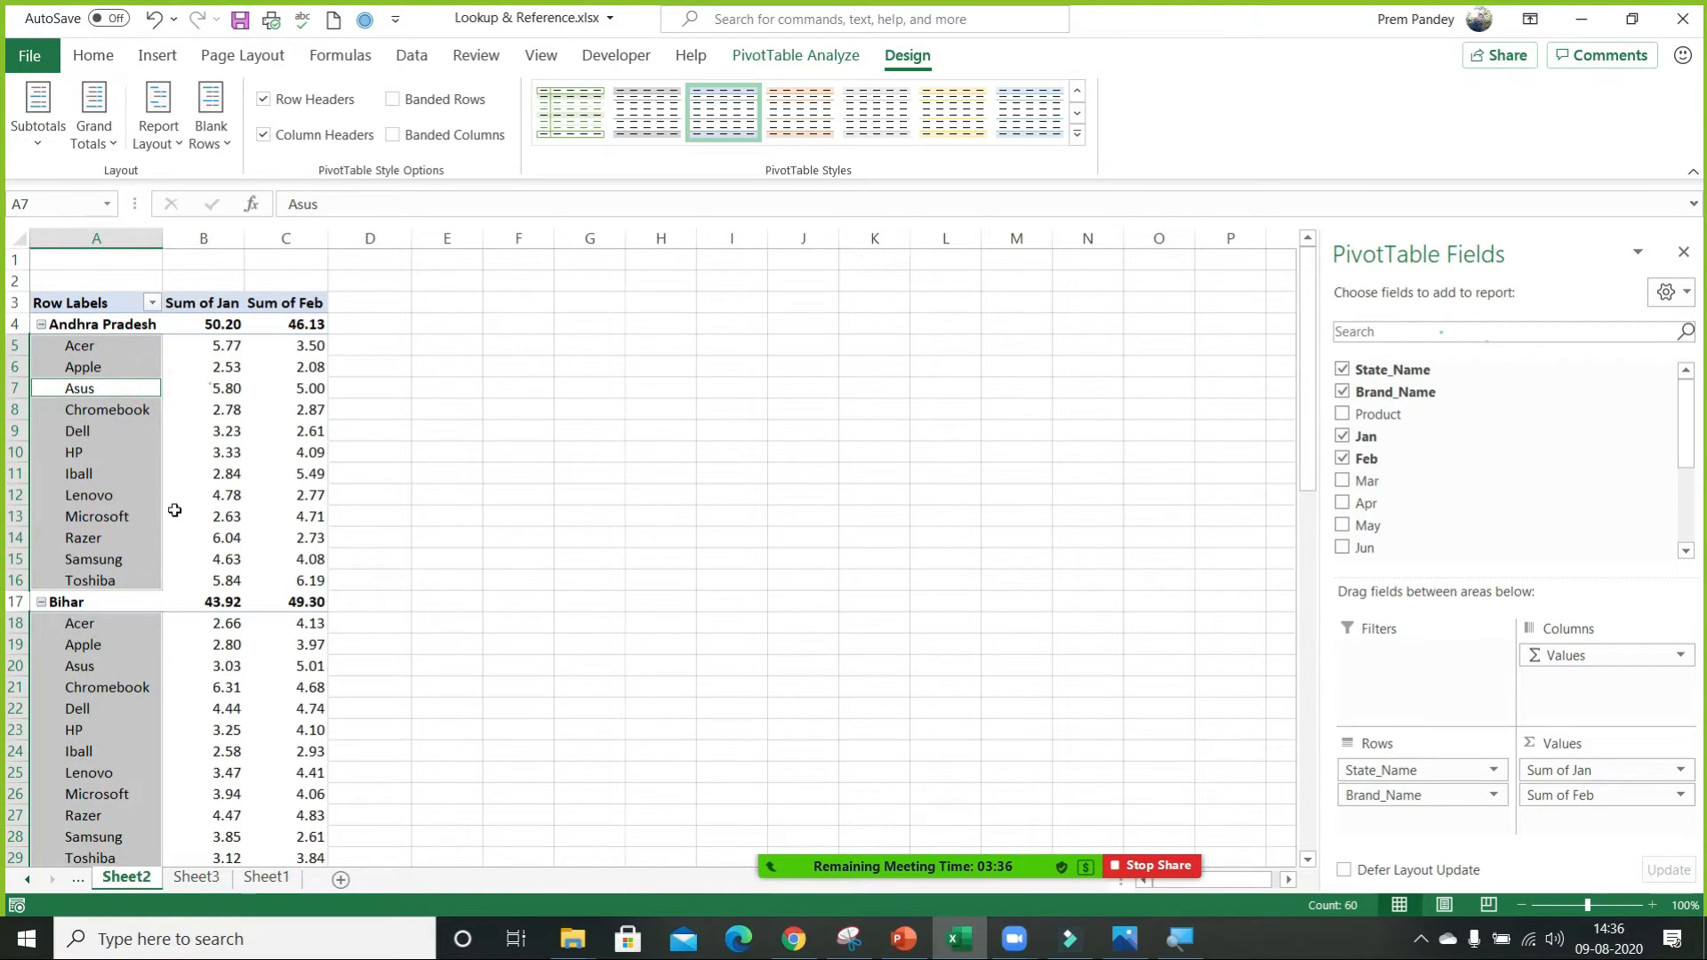
{"action": "left_click", "coordinate": [175, 512]}
{"action": "left_click_drag", "start_coordinate": [105, 349], "coordinate": [102, 638]}
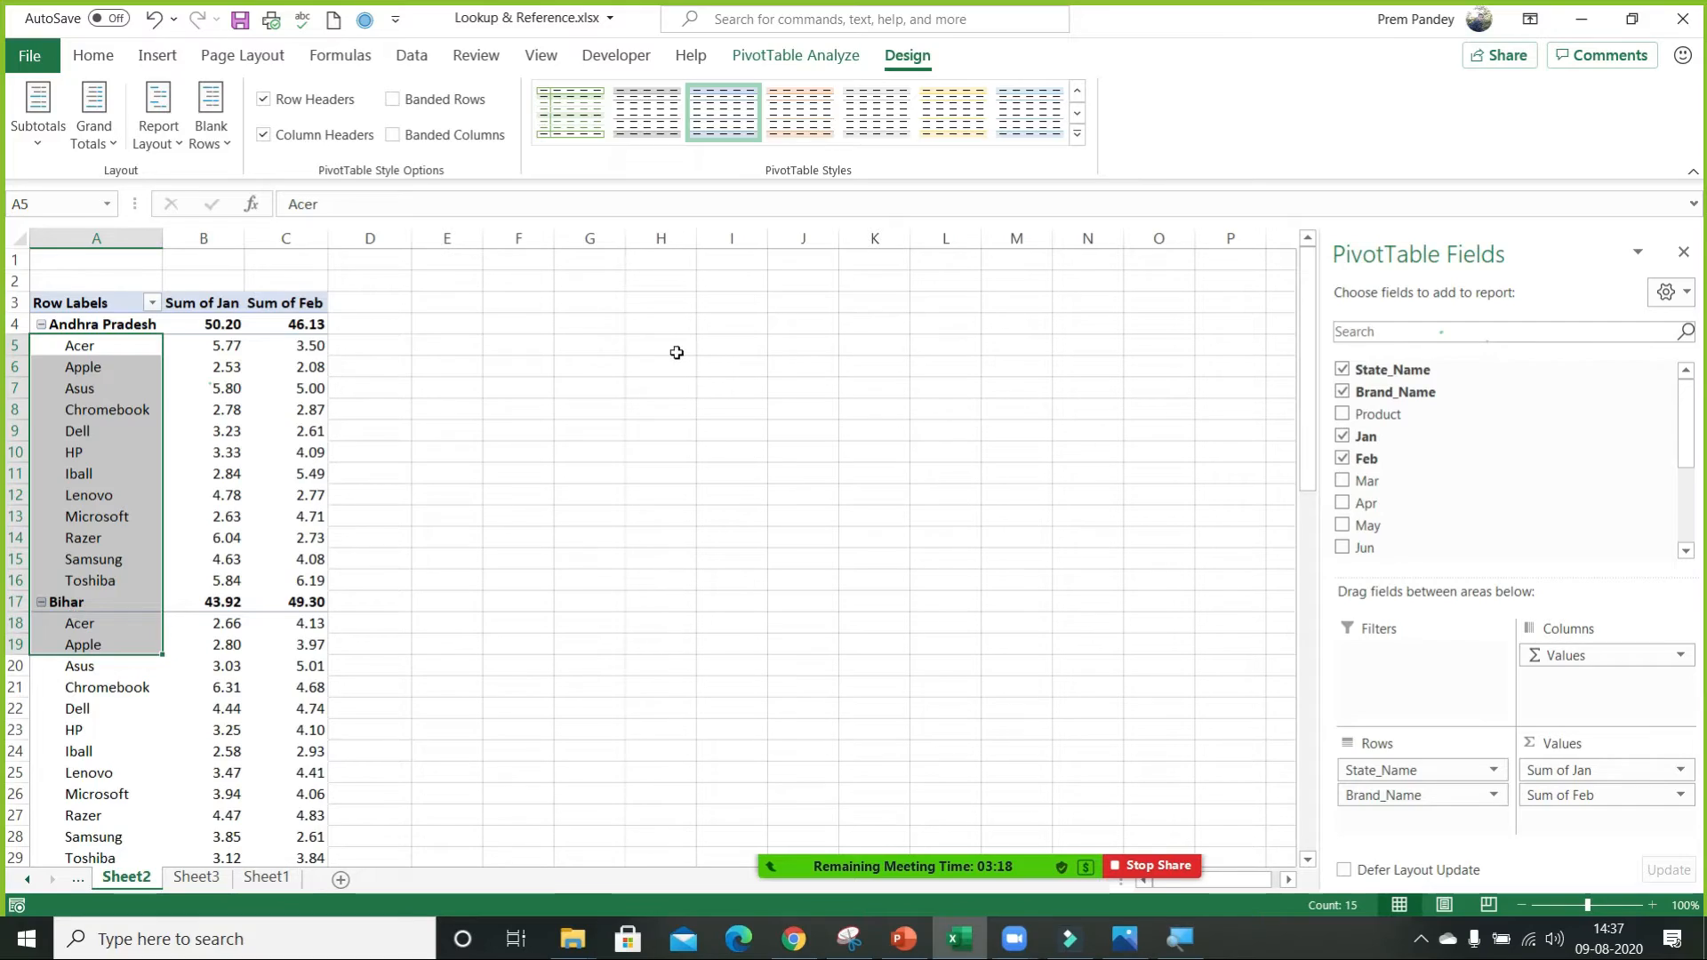
{"action": "left_click", "coordinate": [203, 366]}
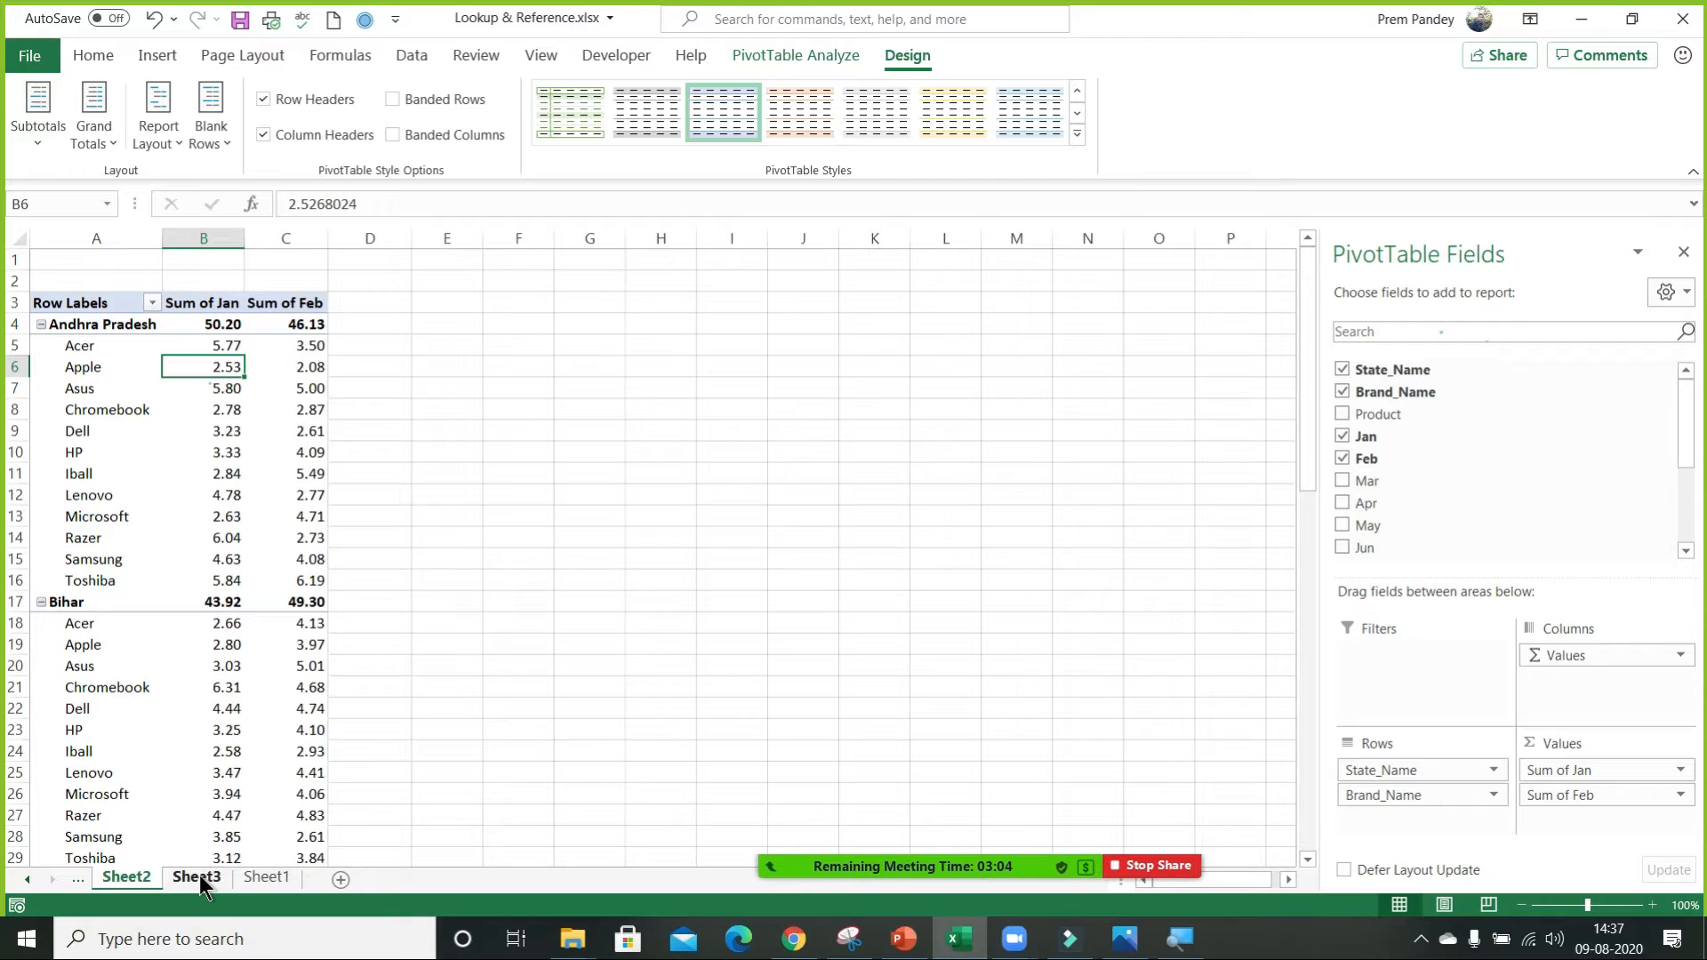
Open the Zoom participants list, check who is in the meeting, and return to an empty cell on Sheet2.
{"action": "left_click", "coordinate": [894, 823]}
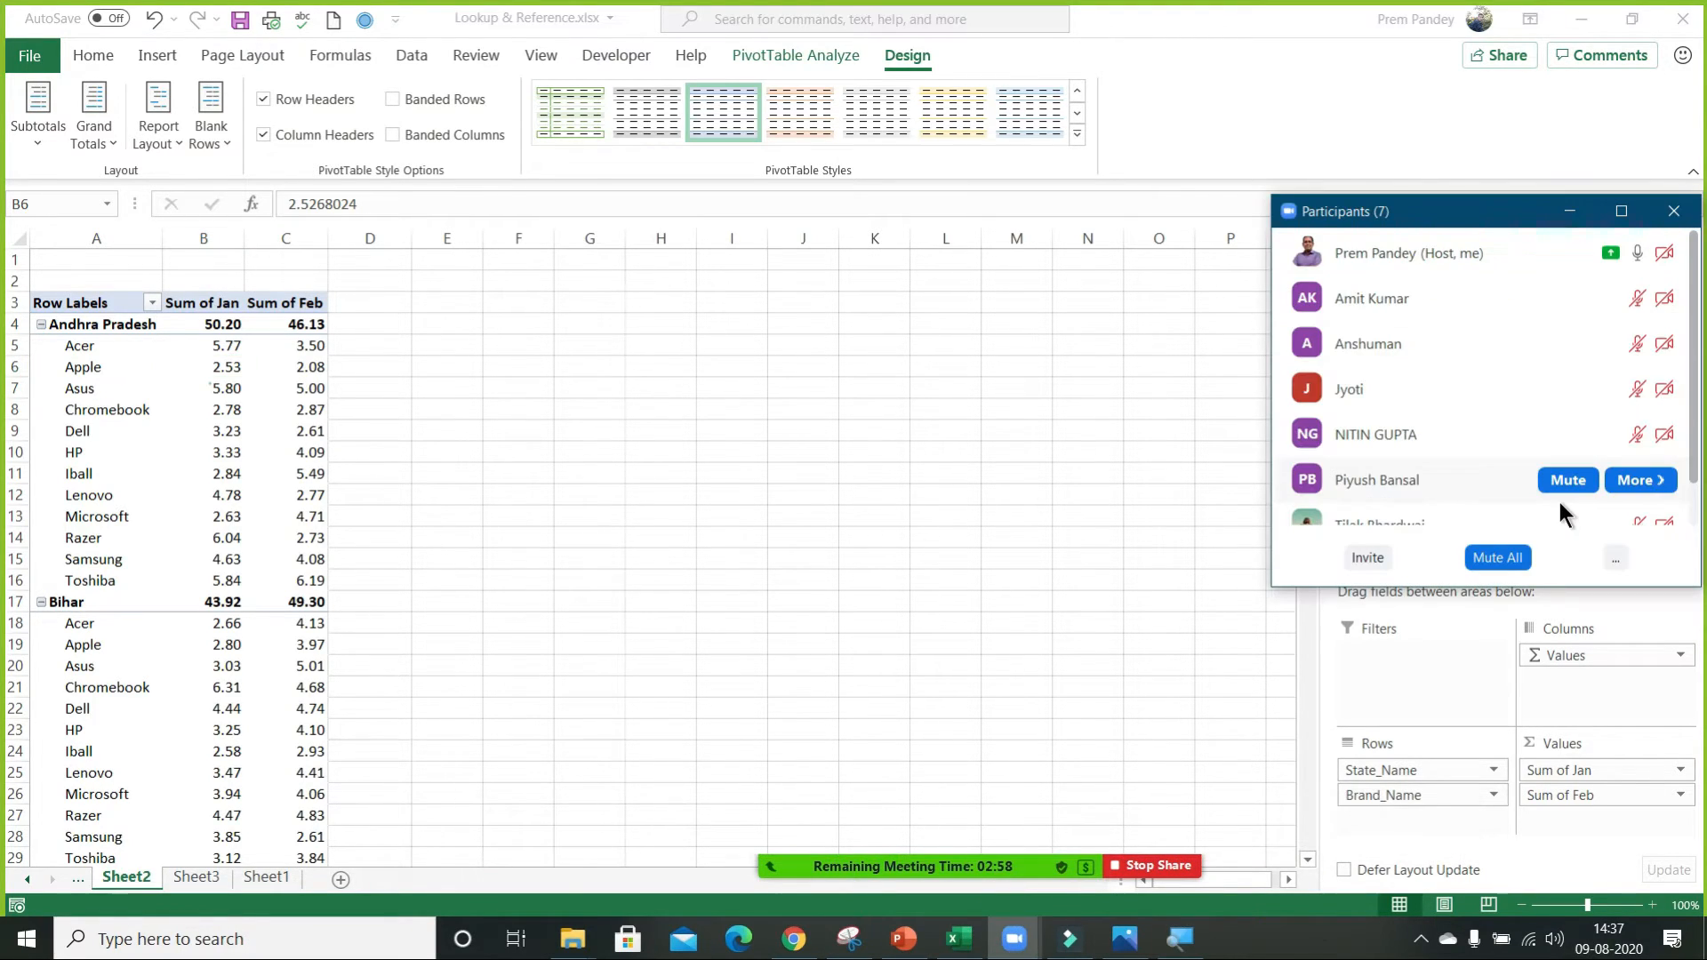
{"action": "scroll", "coordinate": [1560, 504], "scroll_direction": "down", "scroll_amount": 1}
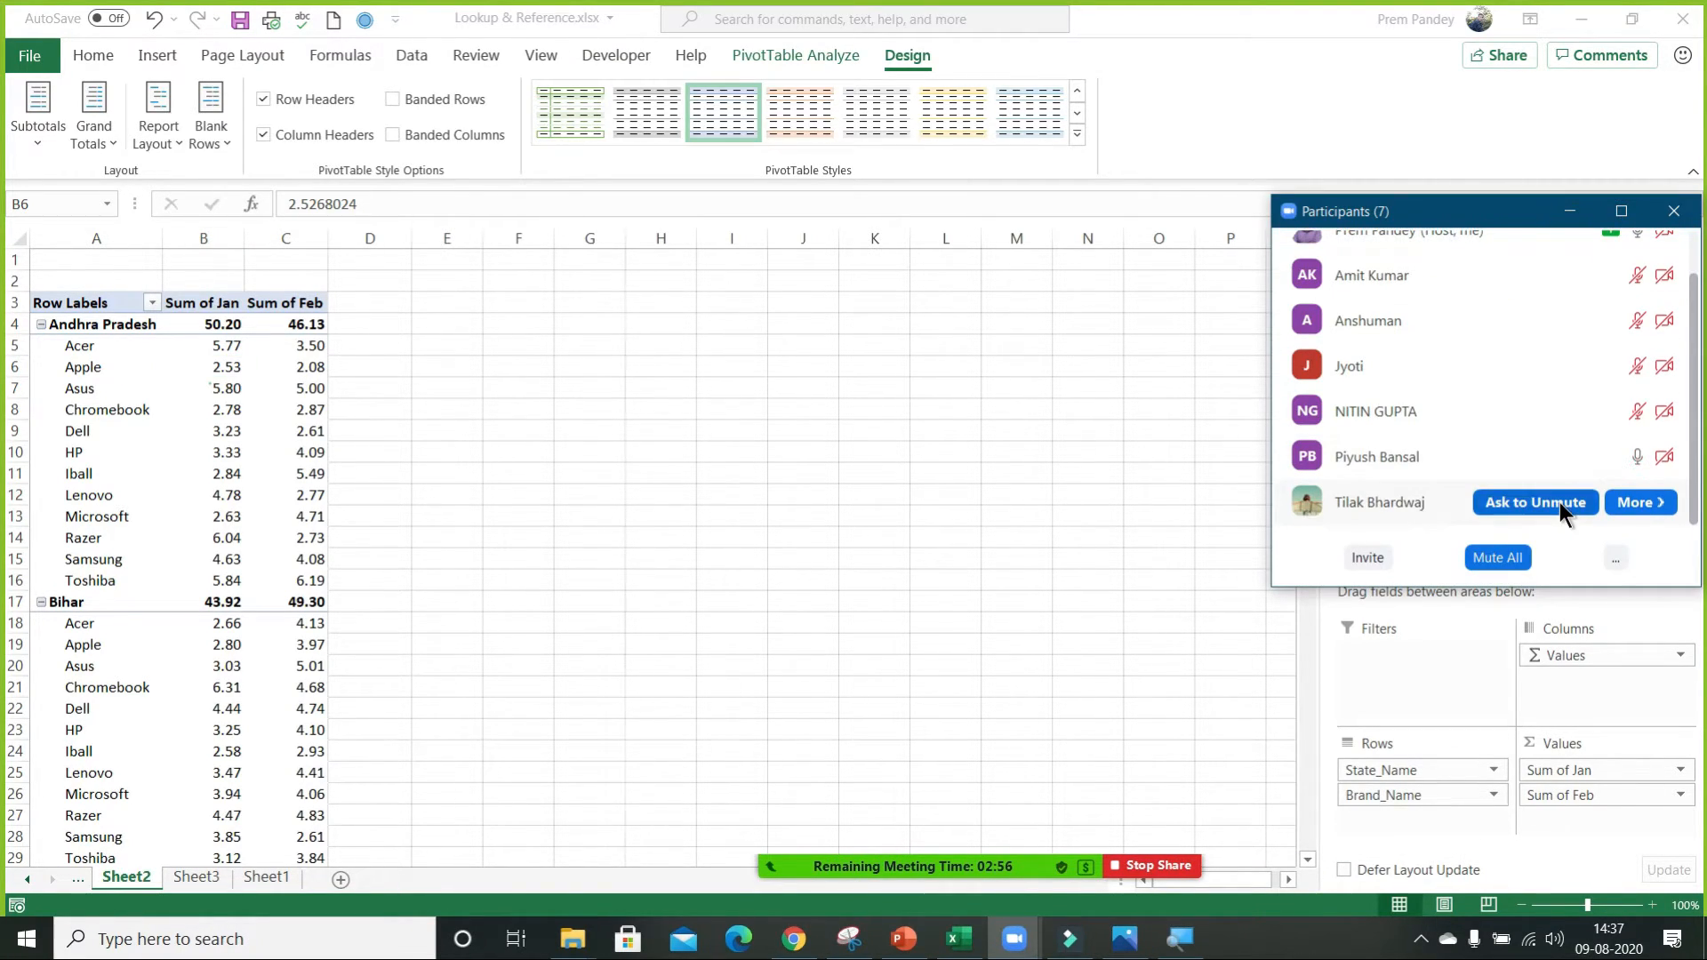
{"action": "left_click", "coordinate": [1572, 216]}
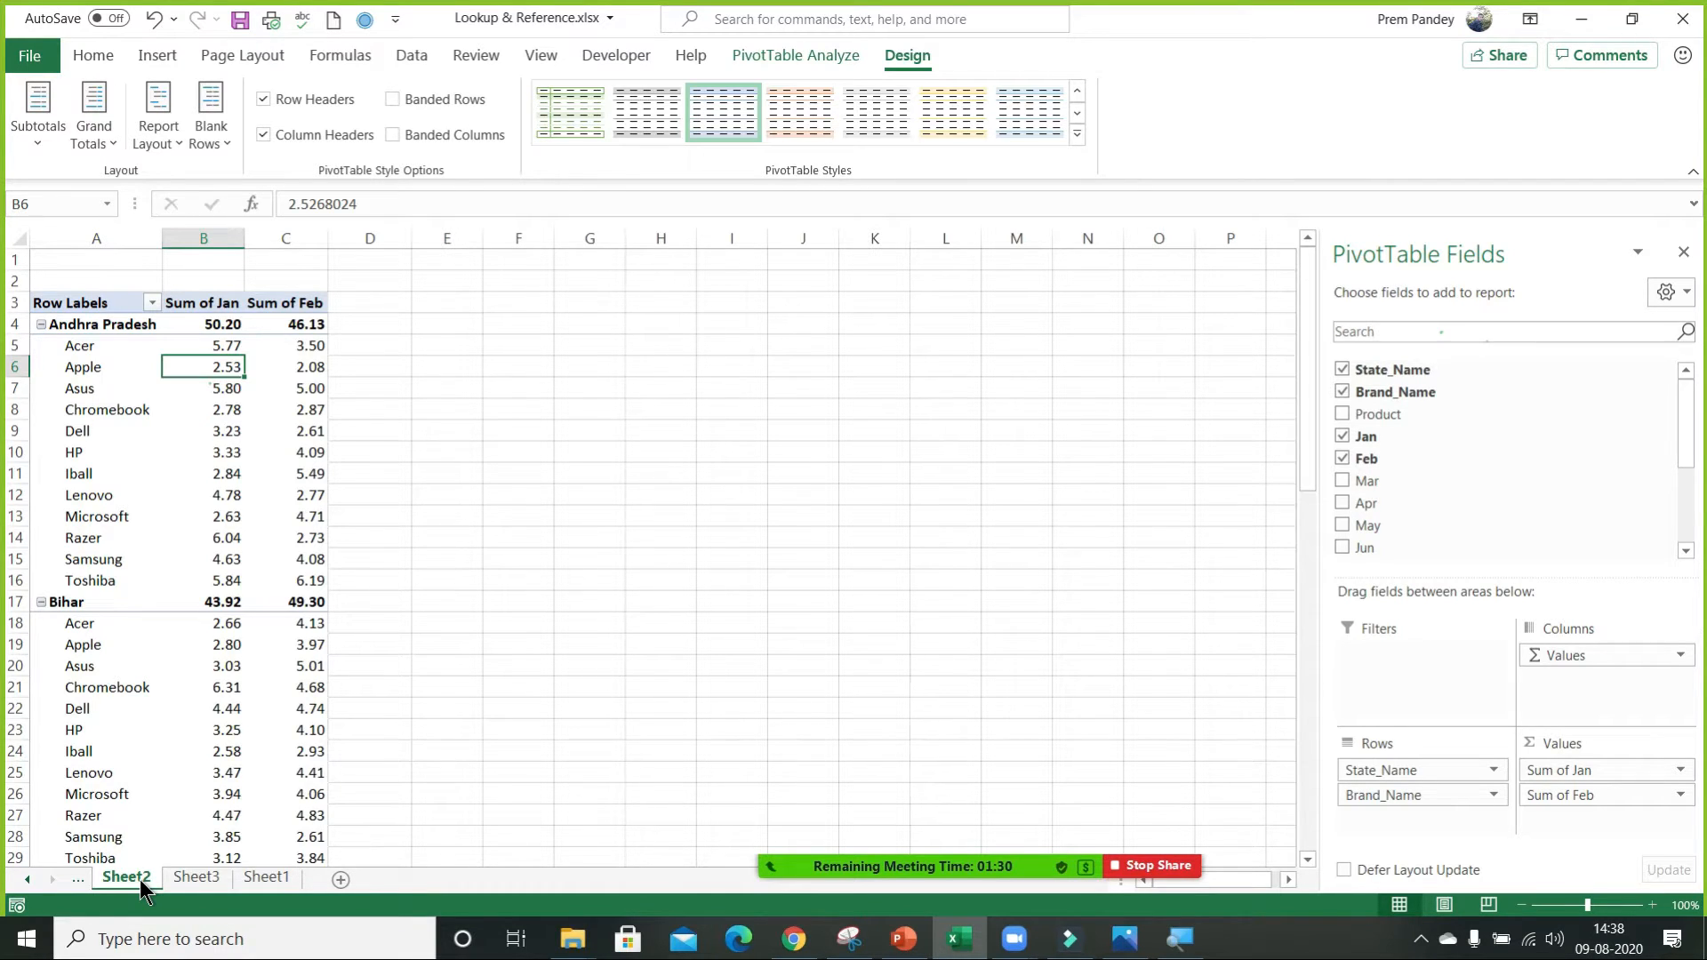
{"action": "left_click", "coordinate": [591, 304]}
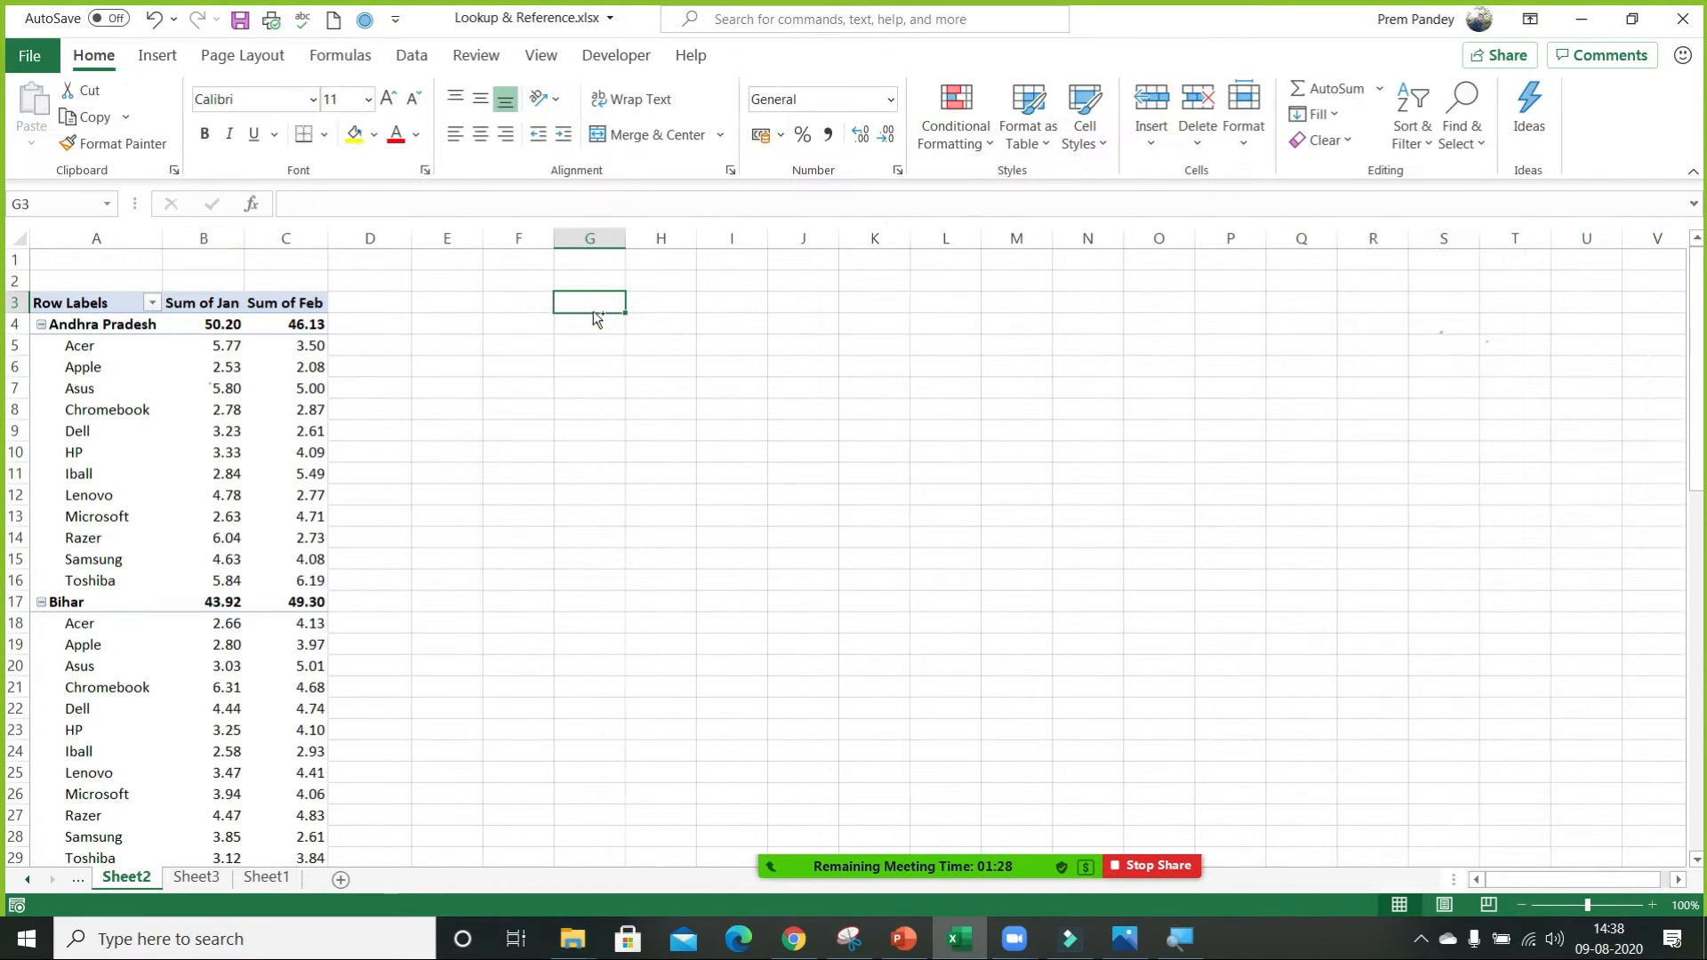
{"action": "key", "text": "ctrl+w"}
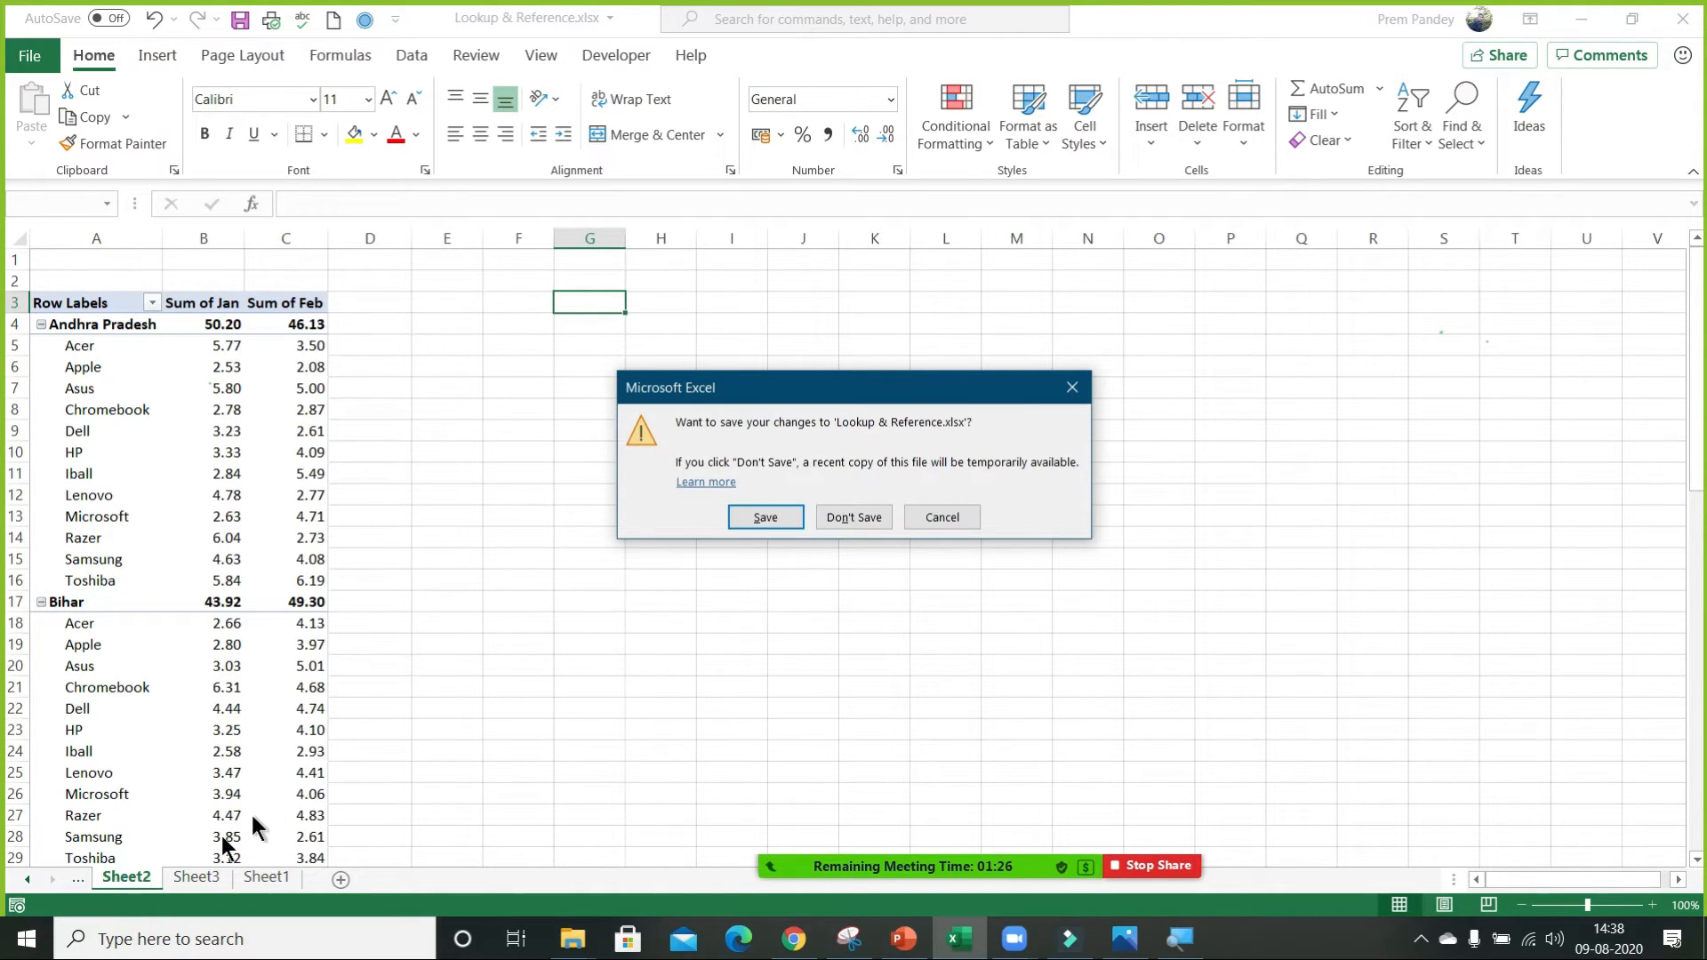
{"action": "key", "text": "Escape"}
{"action": "left_click", "coordinate": [27, 880]}
{"action": "left_click", "coordinate": [28, 880]}
{"action": "left_click", "coordinate": [28, 880]}
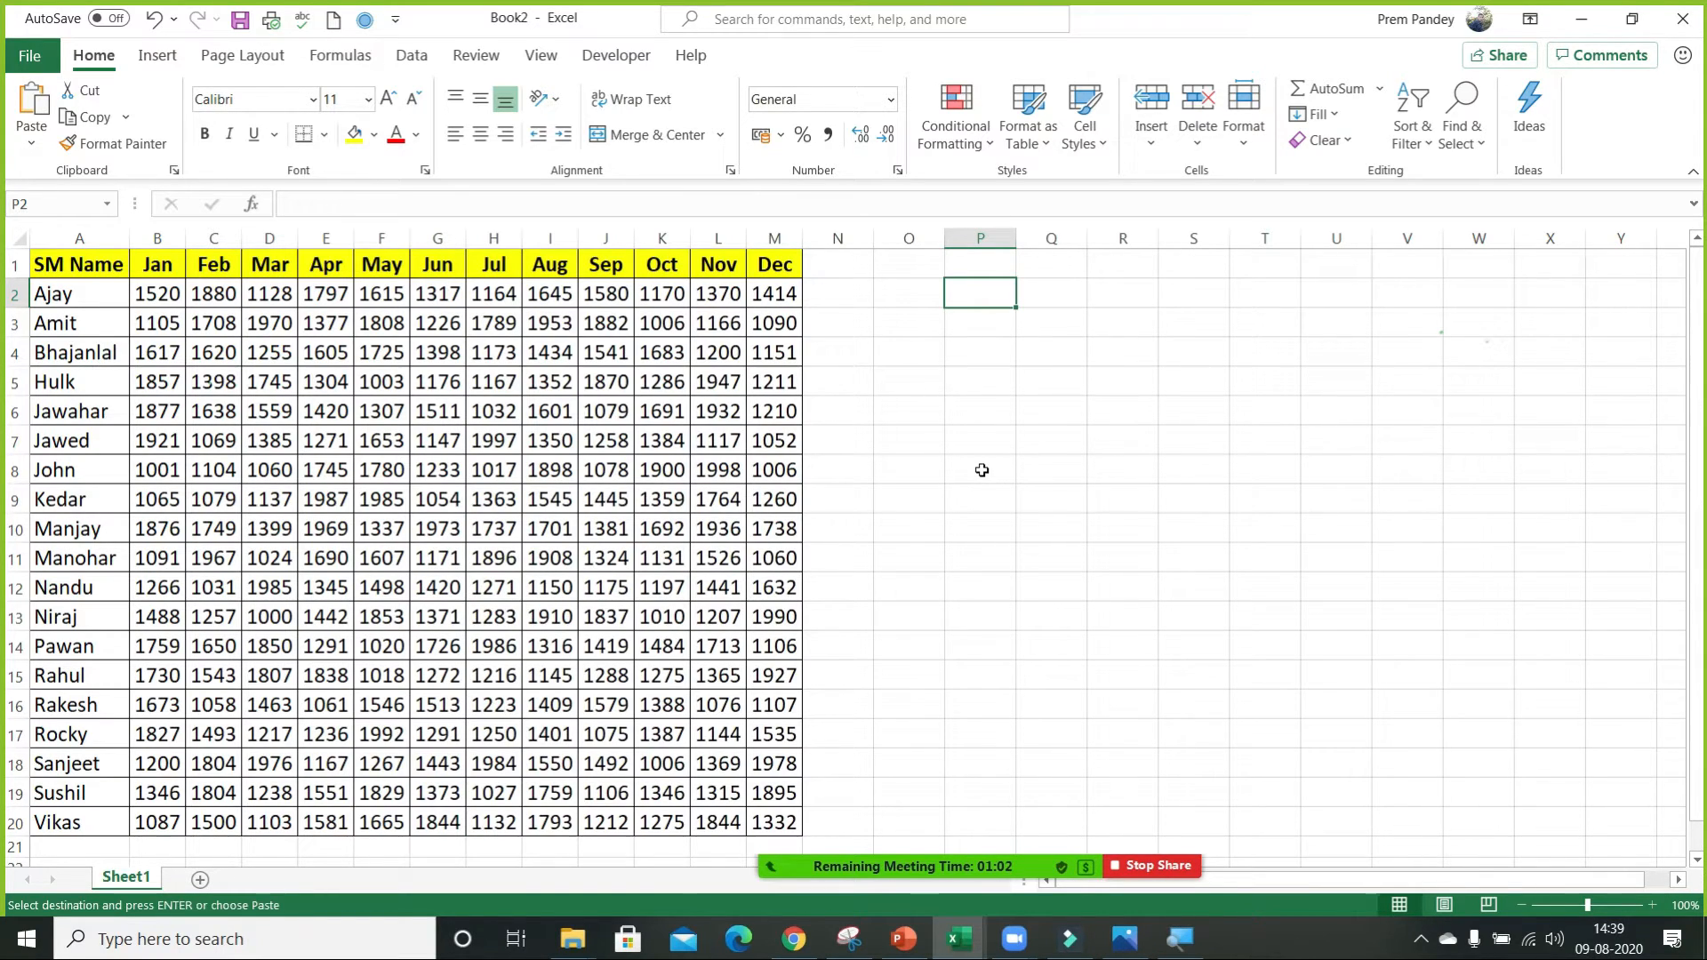
Check the Zoom home window and meeting controls, and return to the Book2 workbook.
{"action": "left_click", "coordinate": [1014, 939]}
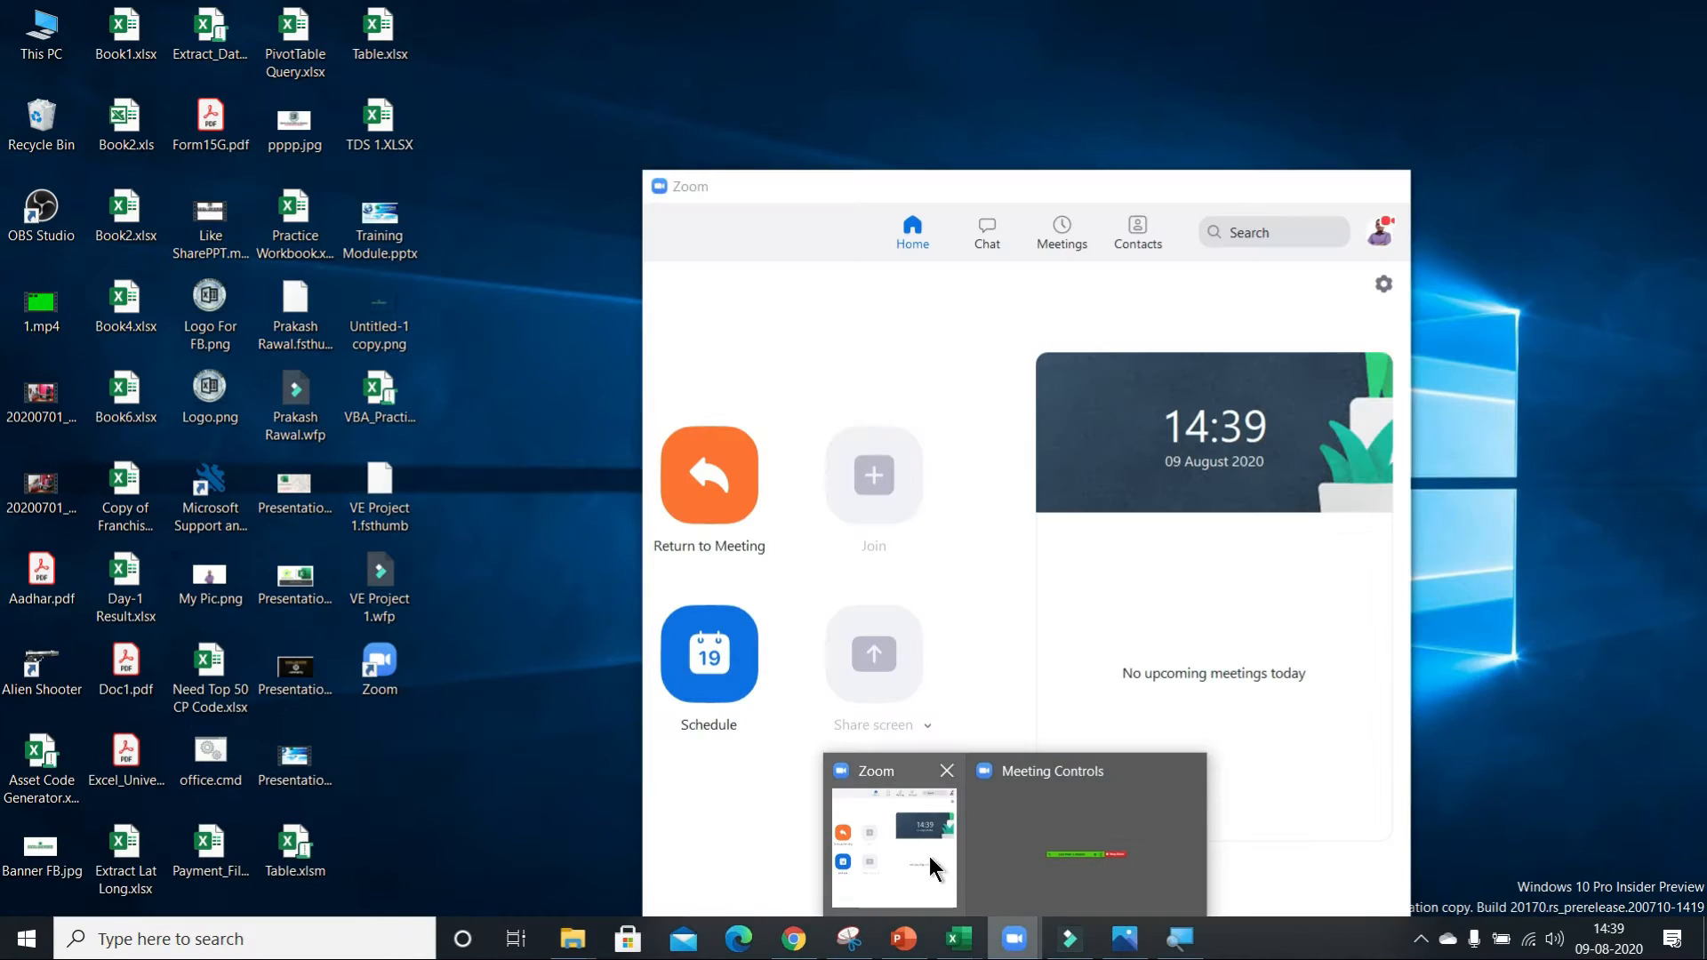
{"action": "left_click", "coordinate": [933, 869]}
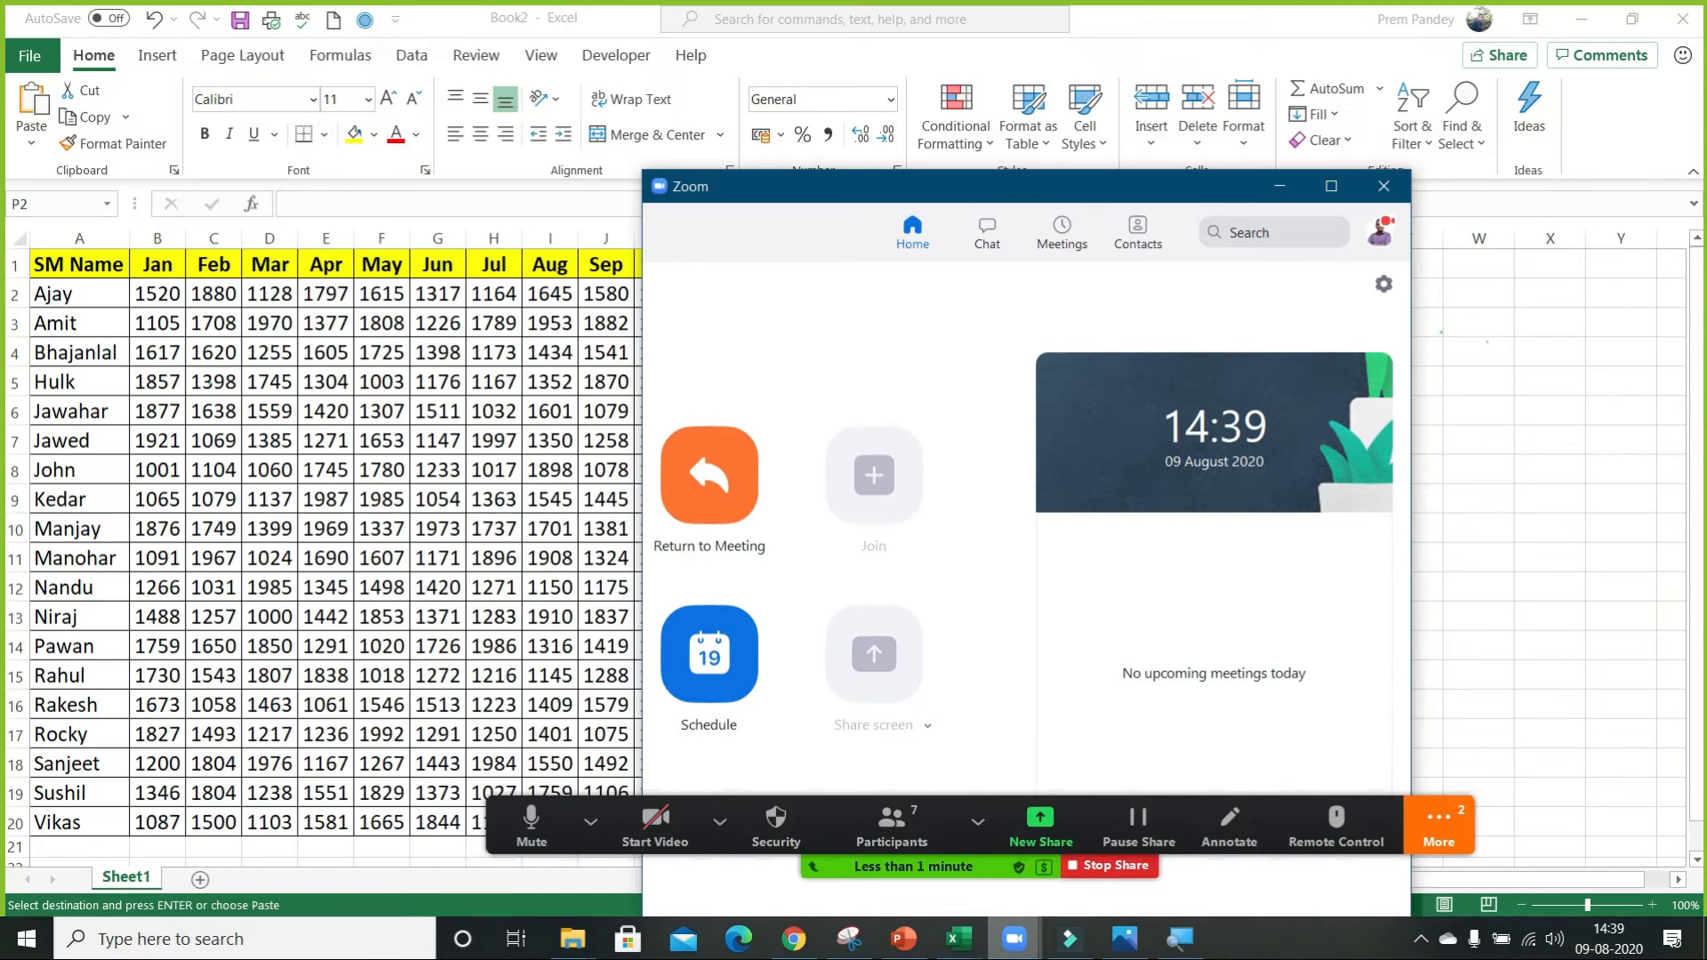
{"action": "left_click", "coordinate": [960, 940]}
Select the monthly data table A1:M20 to show its extent, and enter Range in Q2 and A1:A20 in R2.
{"action": "left_click", "coordinate": [103, 268]}
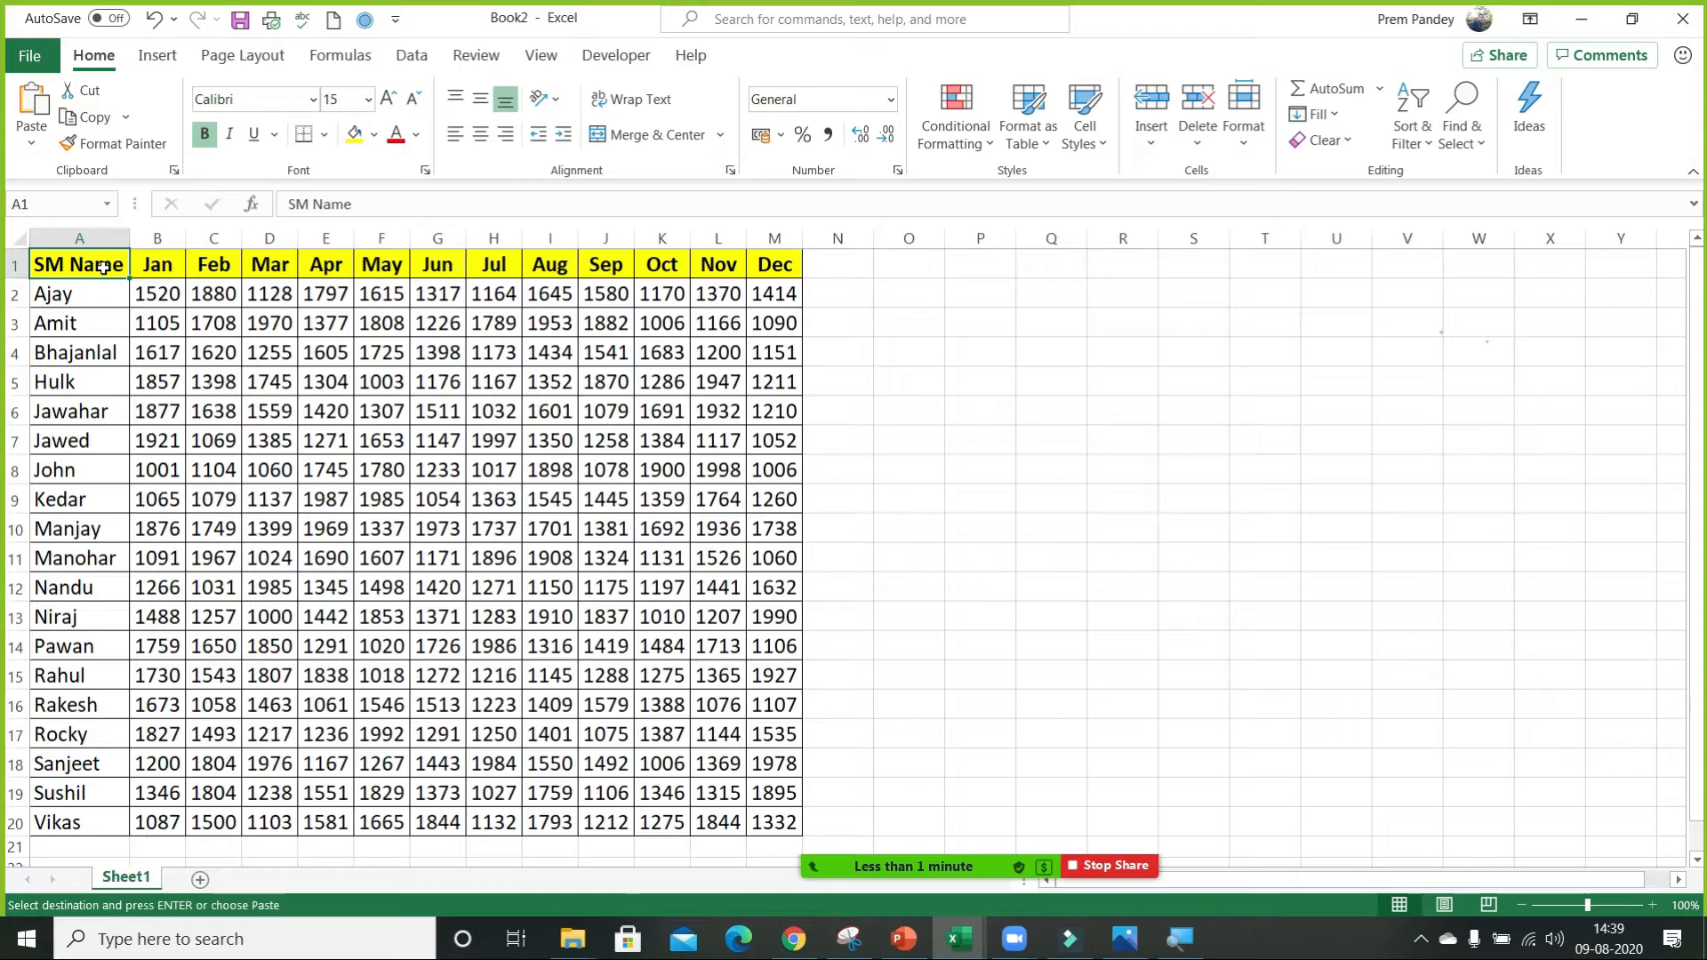
{"action": "left_click", "coordinate": [776, 816], "text": "shift"}
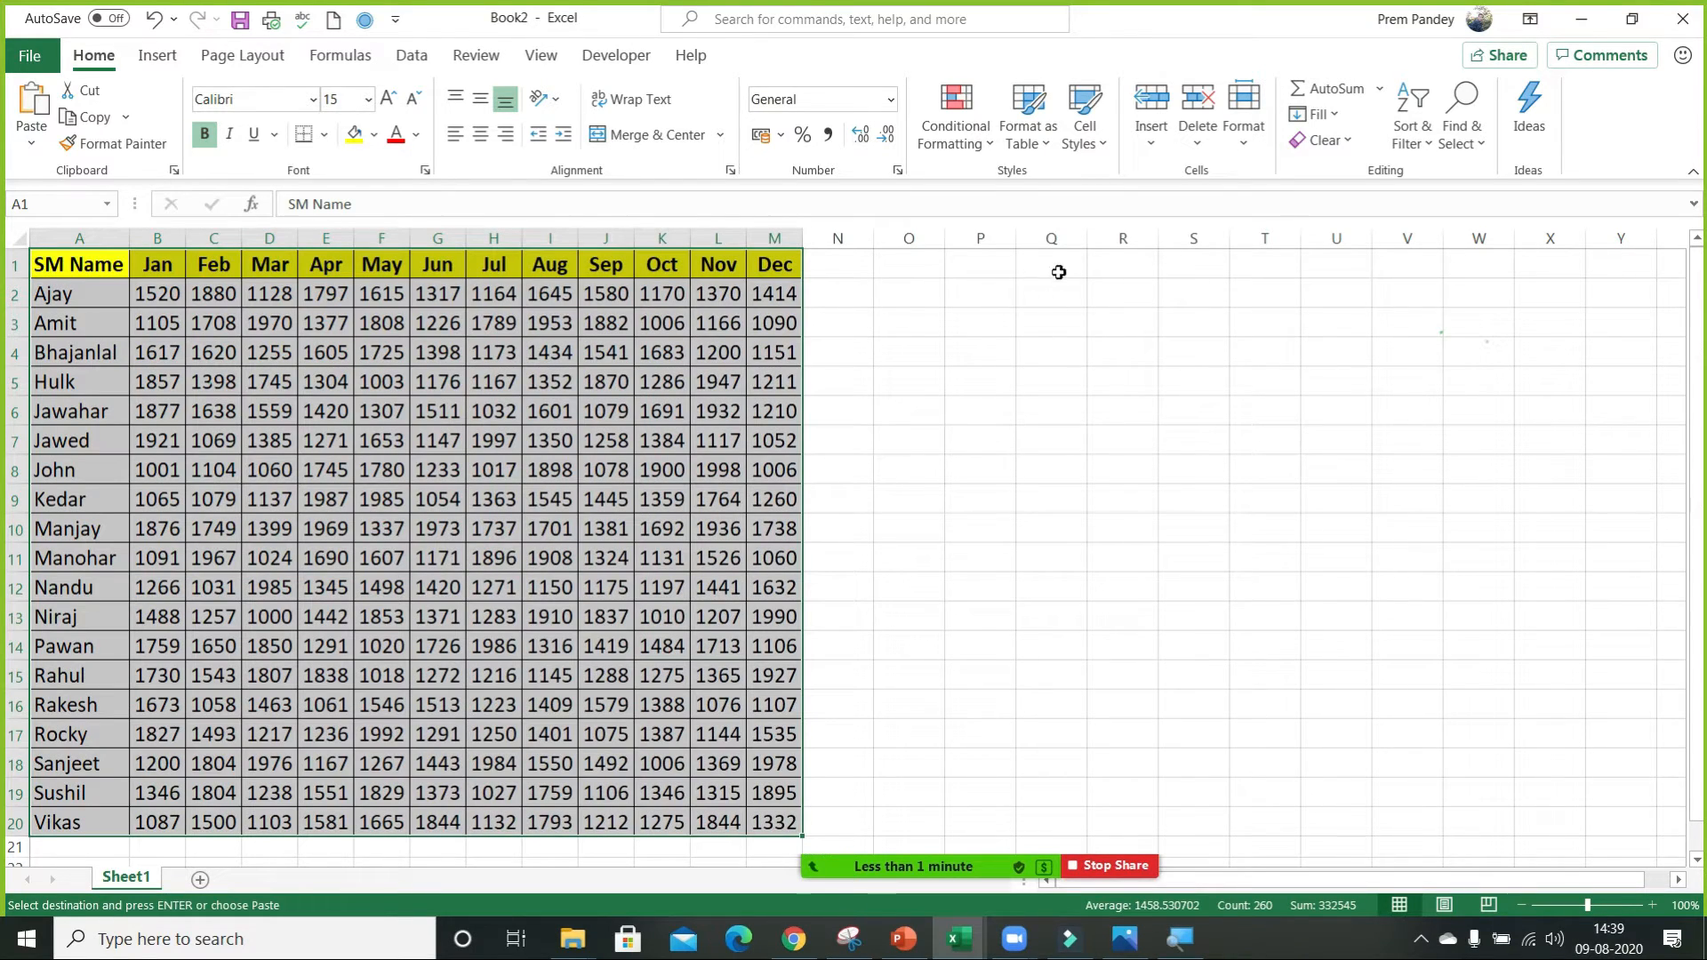
{"action": "left_click", "coordinate": [1050, 287]}
{"action": "type", "text": "Range"}
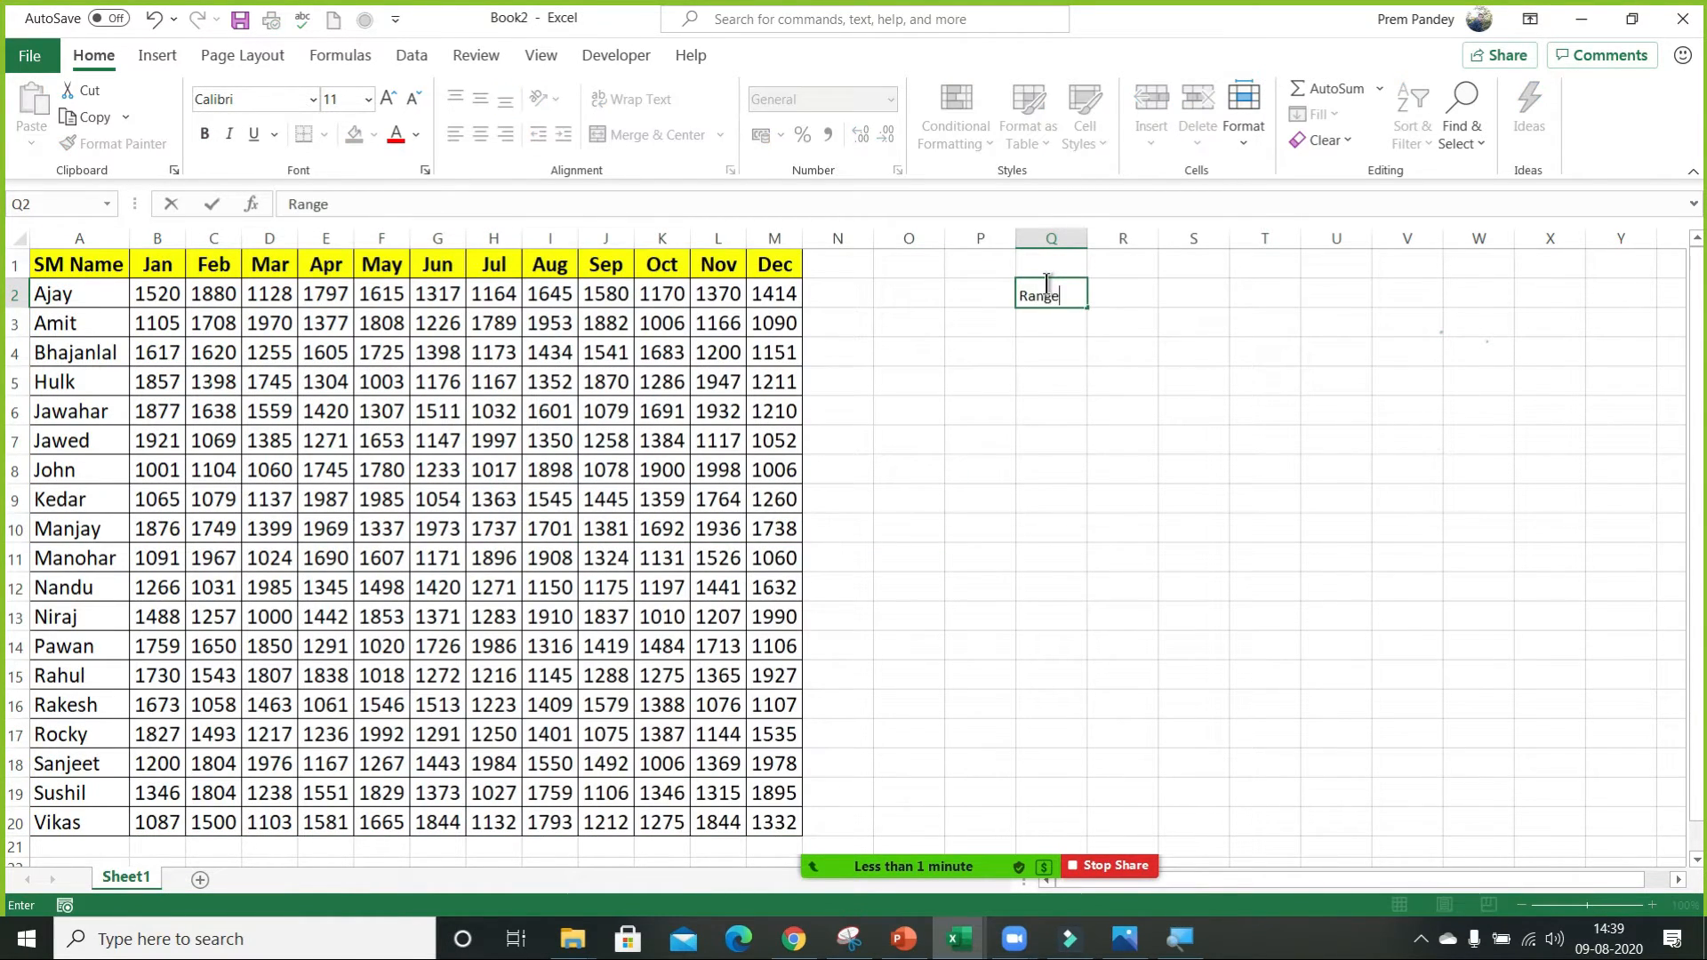
{"action": "key", "text": "Tab"}
{"action": "type", "text": "A"}
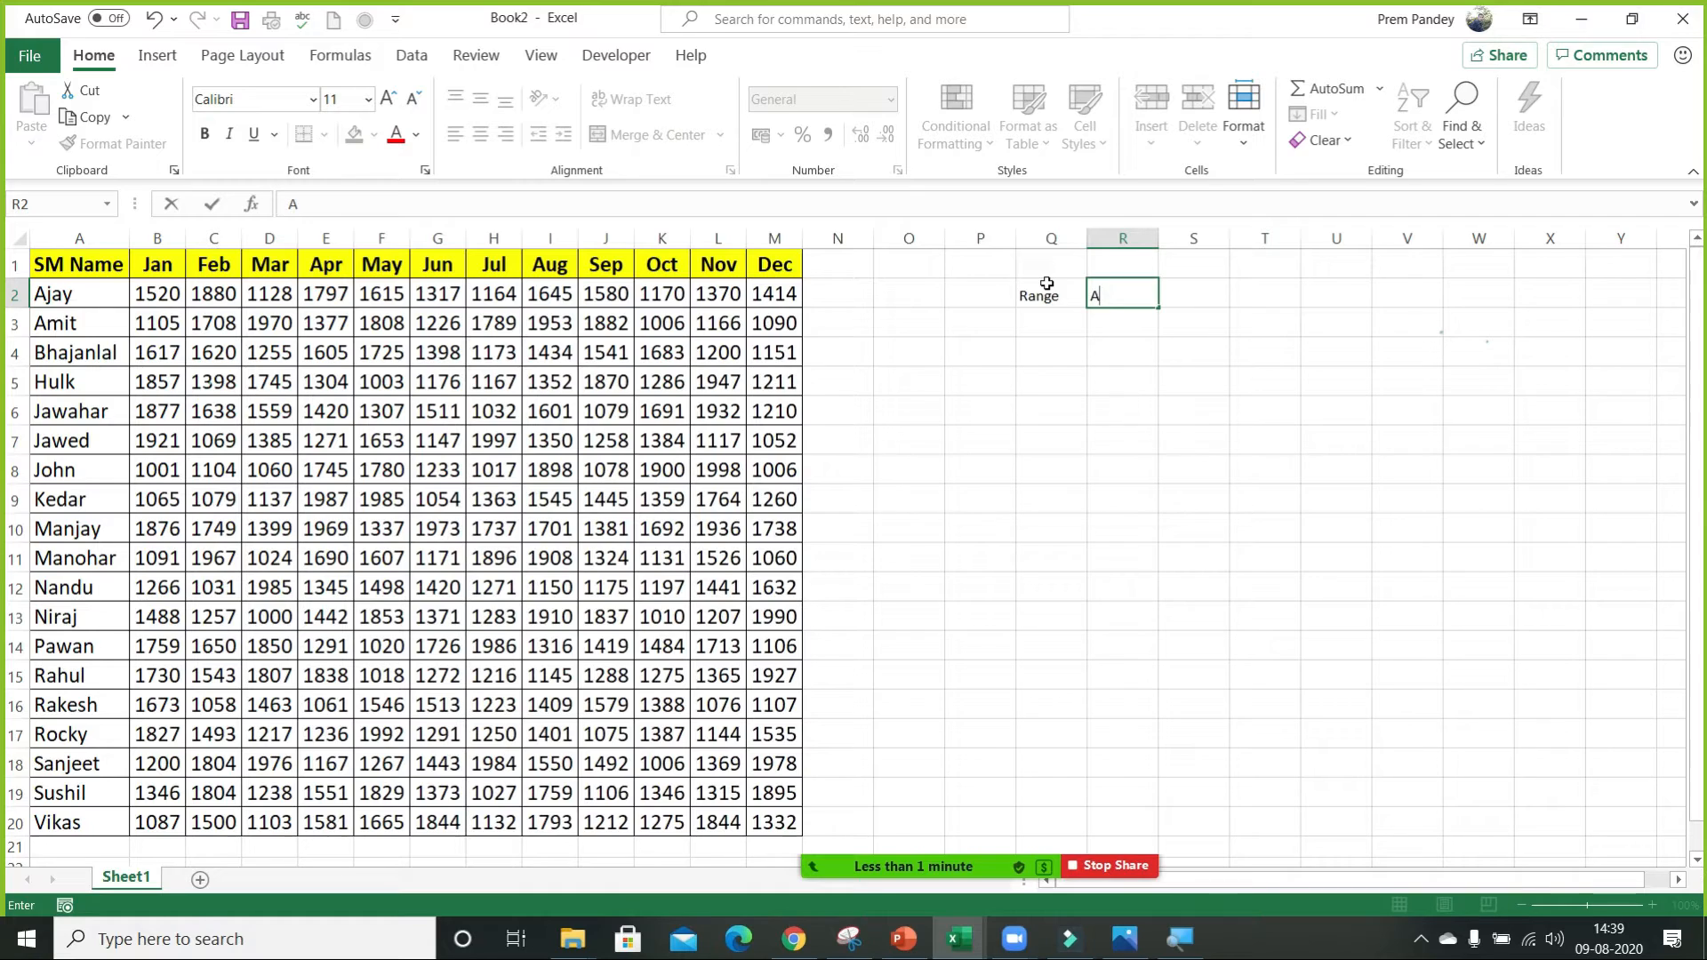
{"action": "type", "text": "1:A20"}
{"action": "key", "text": "Return"}
Set the font size of the whole sheet to 15, and fit columns Q and R to their contents.
{"action": "key", "text": "Up"}
{"action": "key", "text": "shift+Left"}
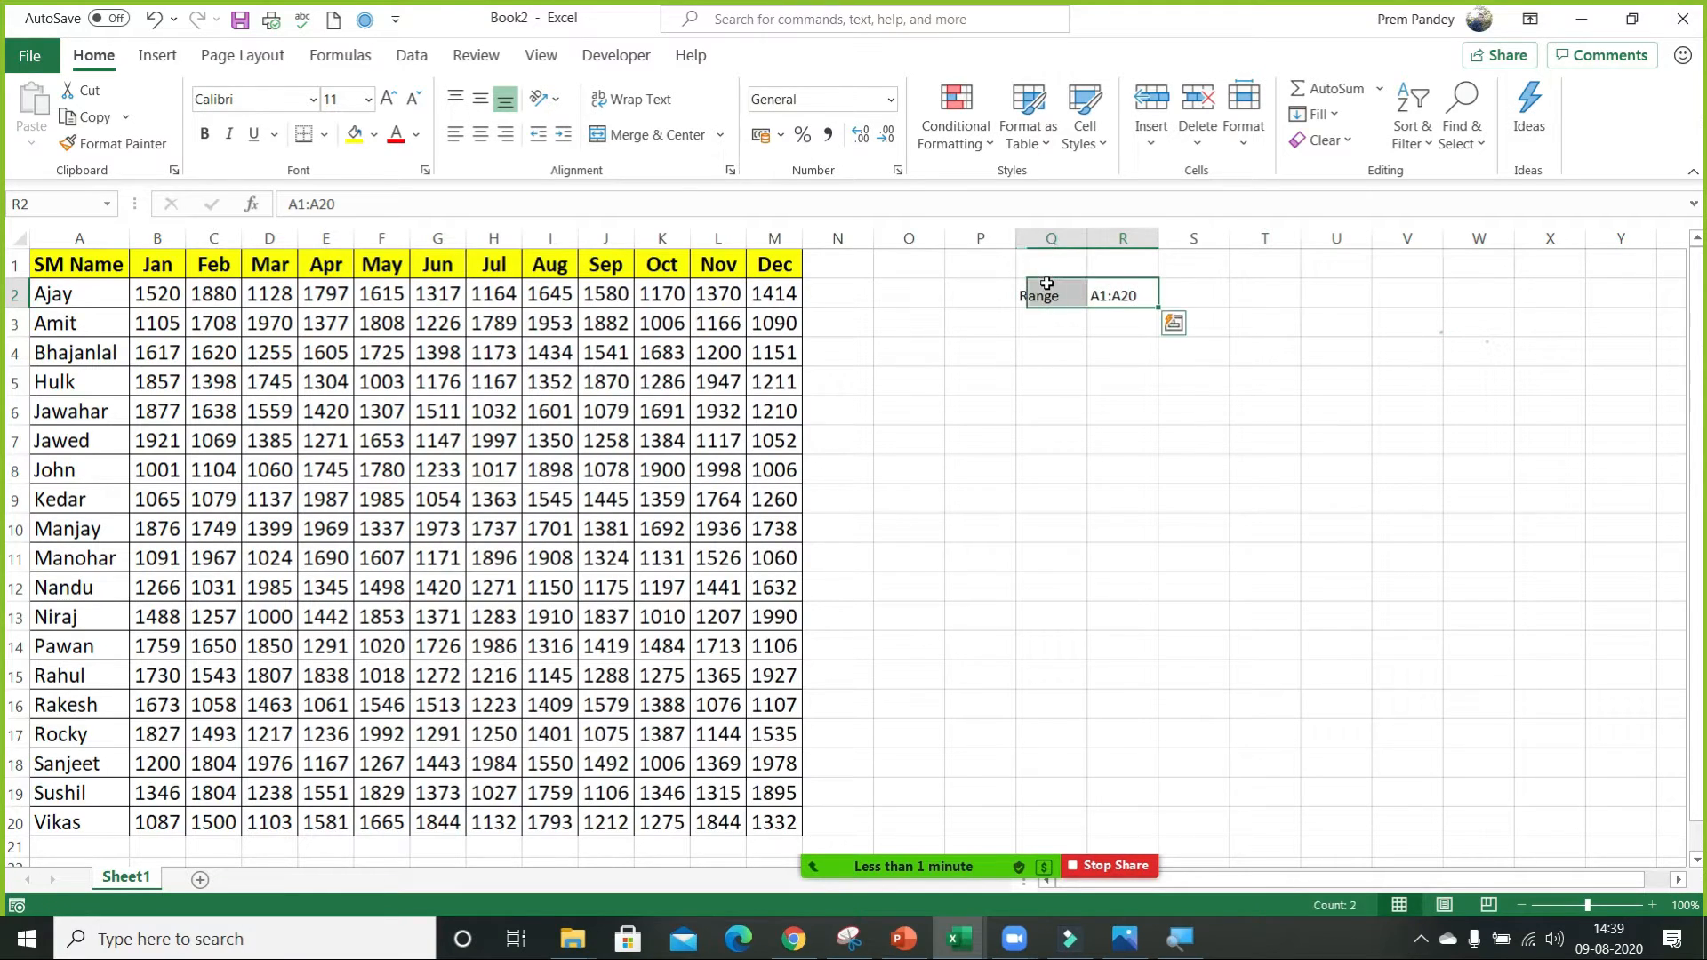
{"action": "key", "text": "ctrl+a"}
{"action": "left_click", "coordinate": [338, 100]}
{"action": "type", "text": "15"}
{"action": "key", "text": "Return"}
{"action": "left_click", "coordinate": [1092, 404]}
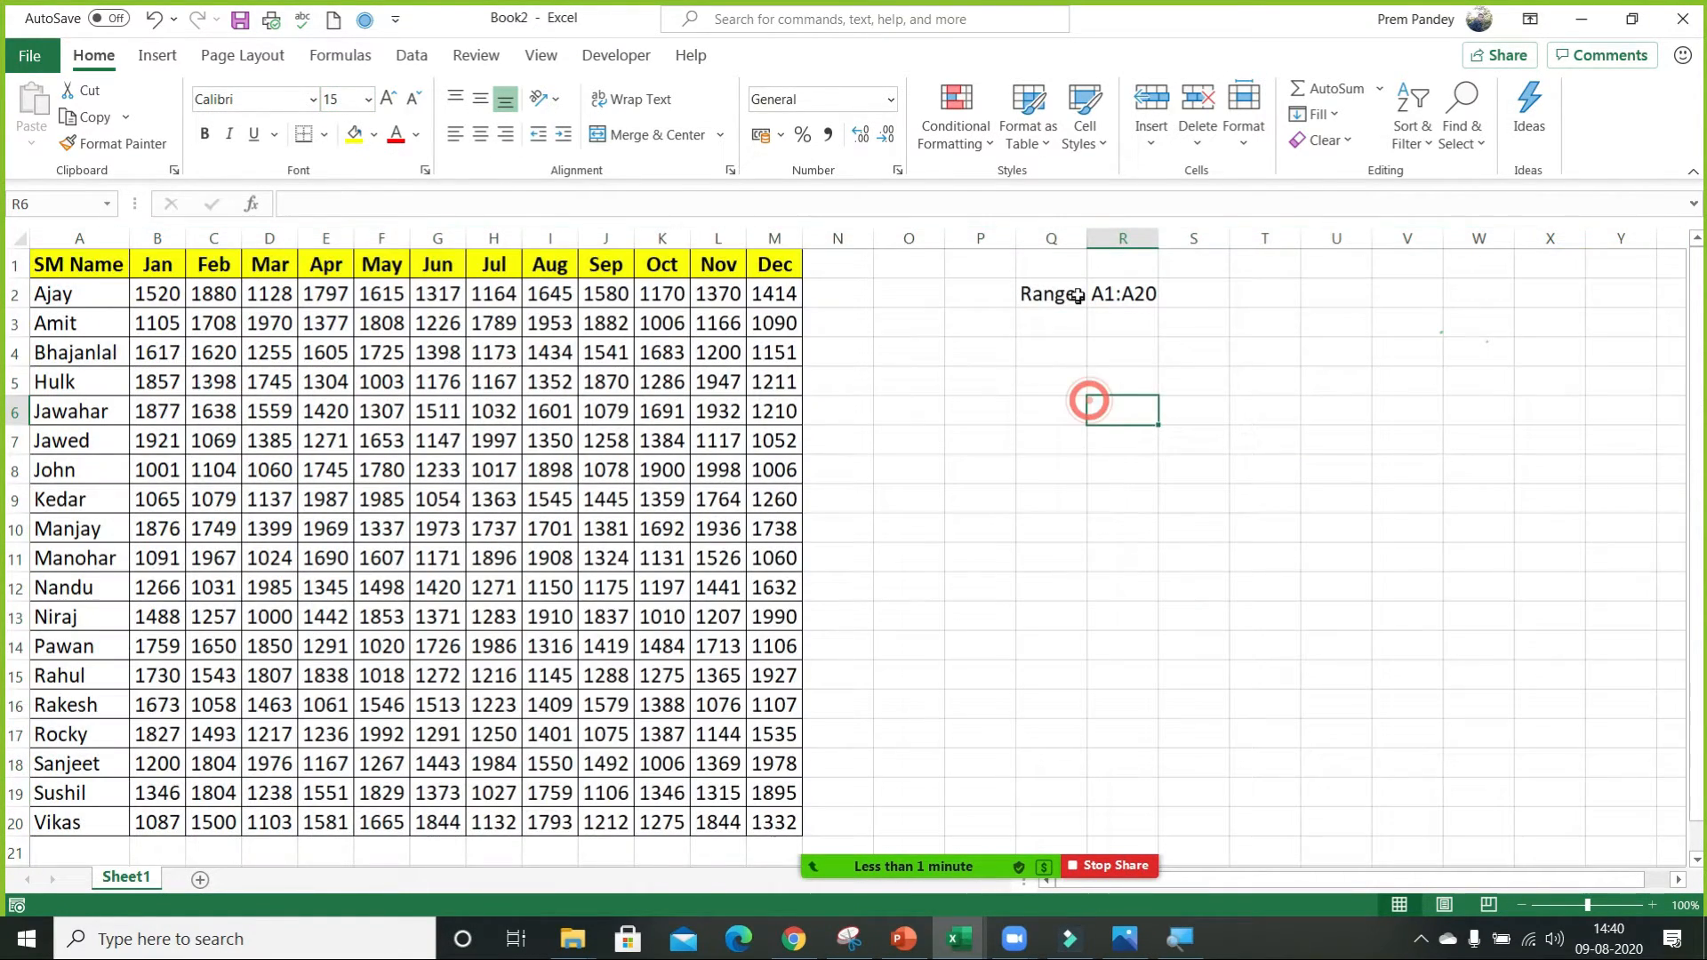
Start an INDEX function in Q4 with the array,row_num,column_num argument list, and move its arguments dialog onto the data table.
{"action": "left_click", "coordinate": [1058, 361]}
{"action": "type", "text": "=INDEX("}
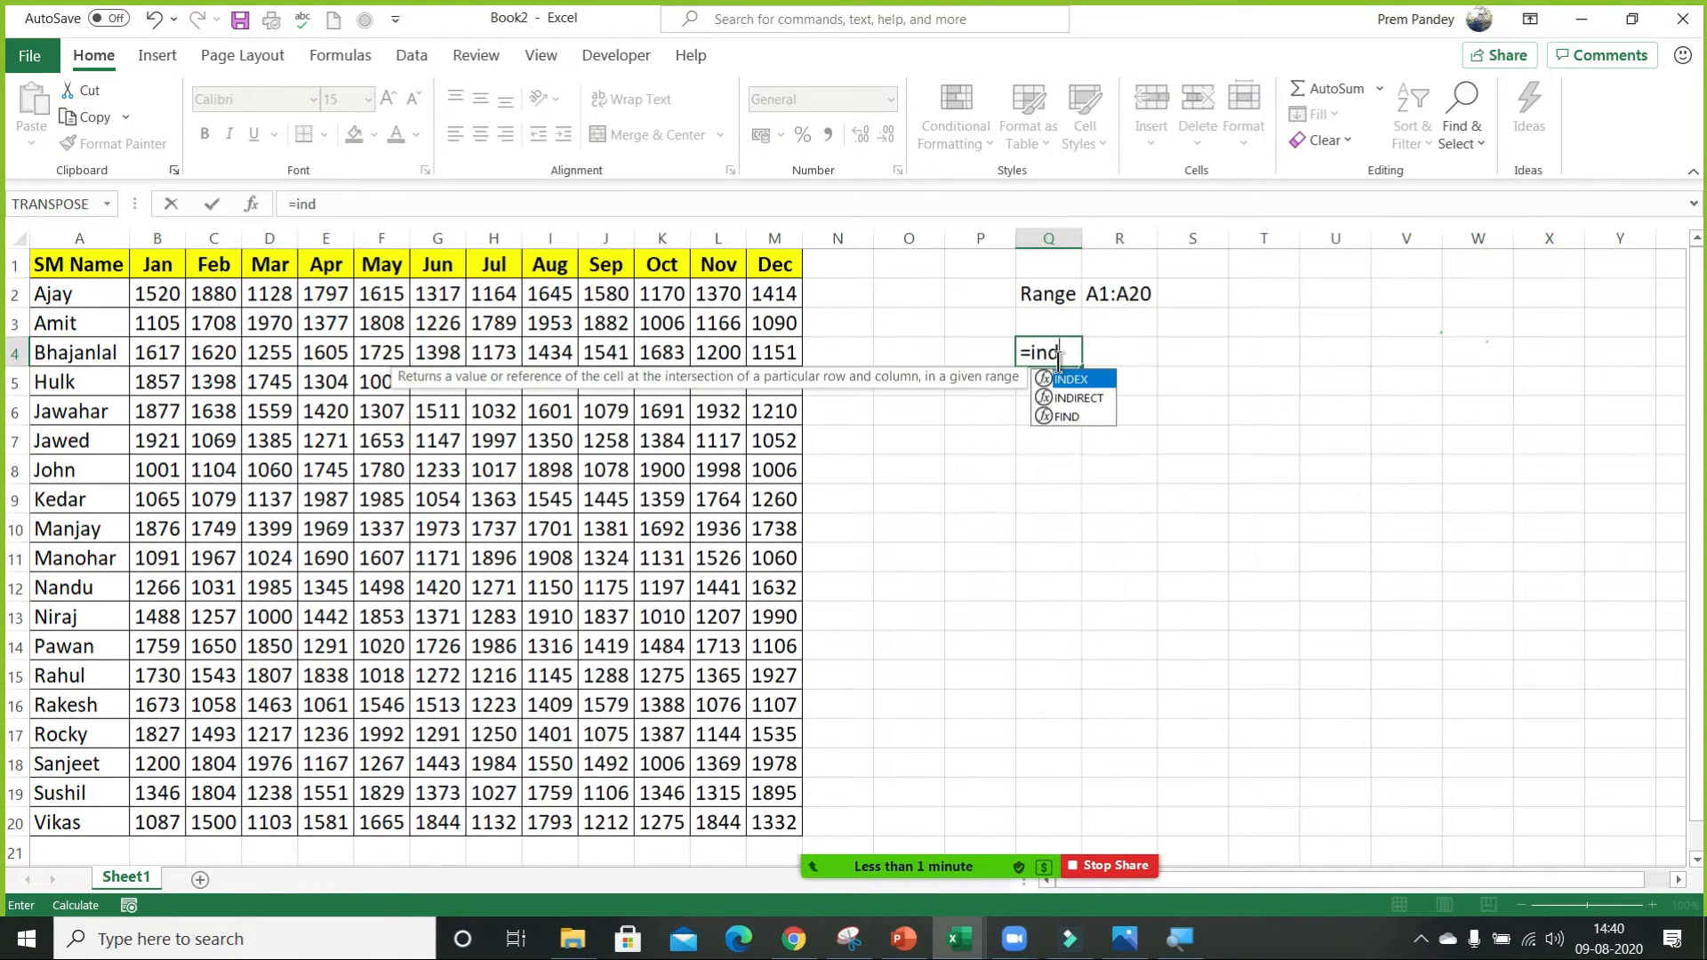
{"action": "key", "text": "ctrl+a"}
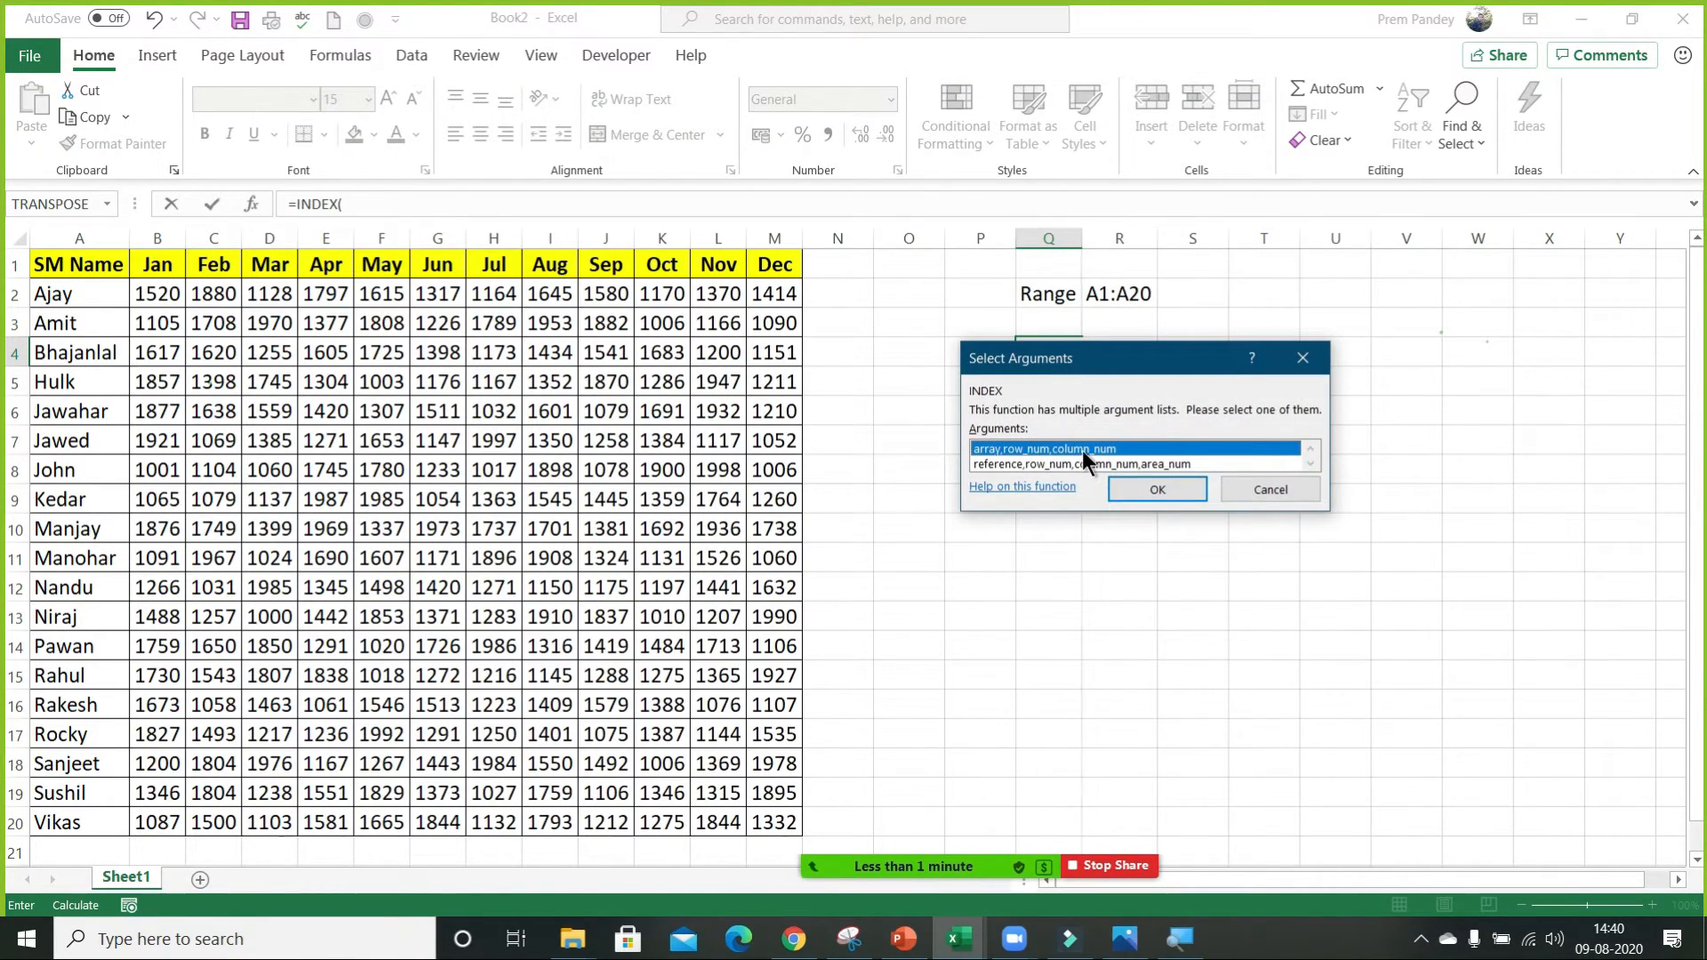
{"action": "double_click", "coordinate": [1085, 448]}
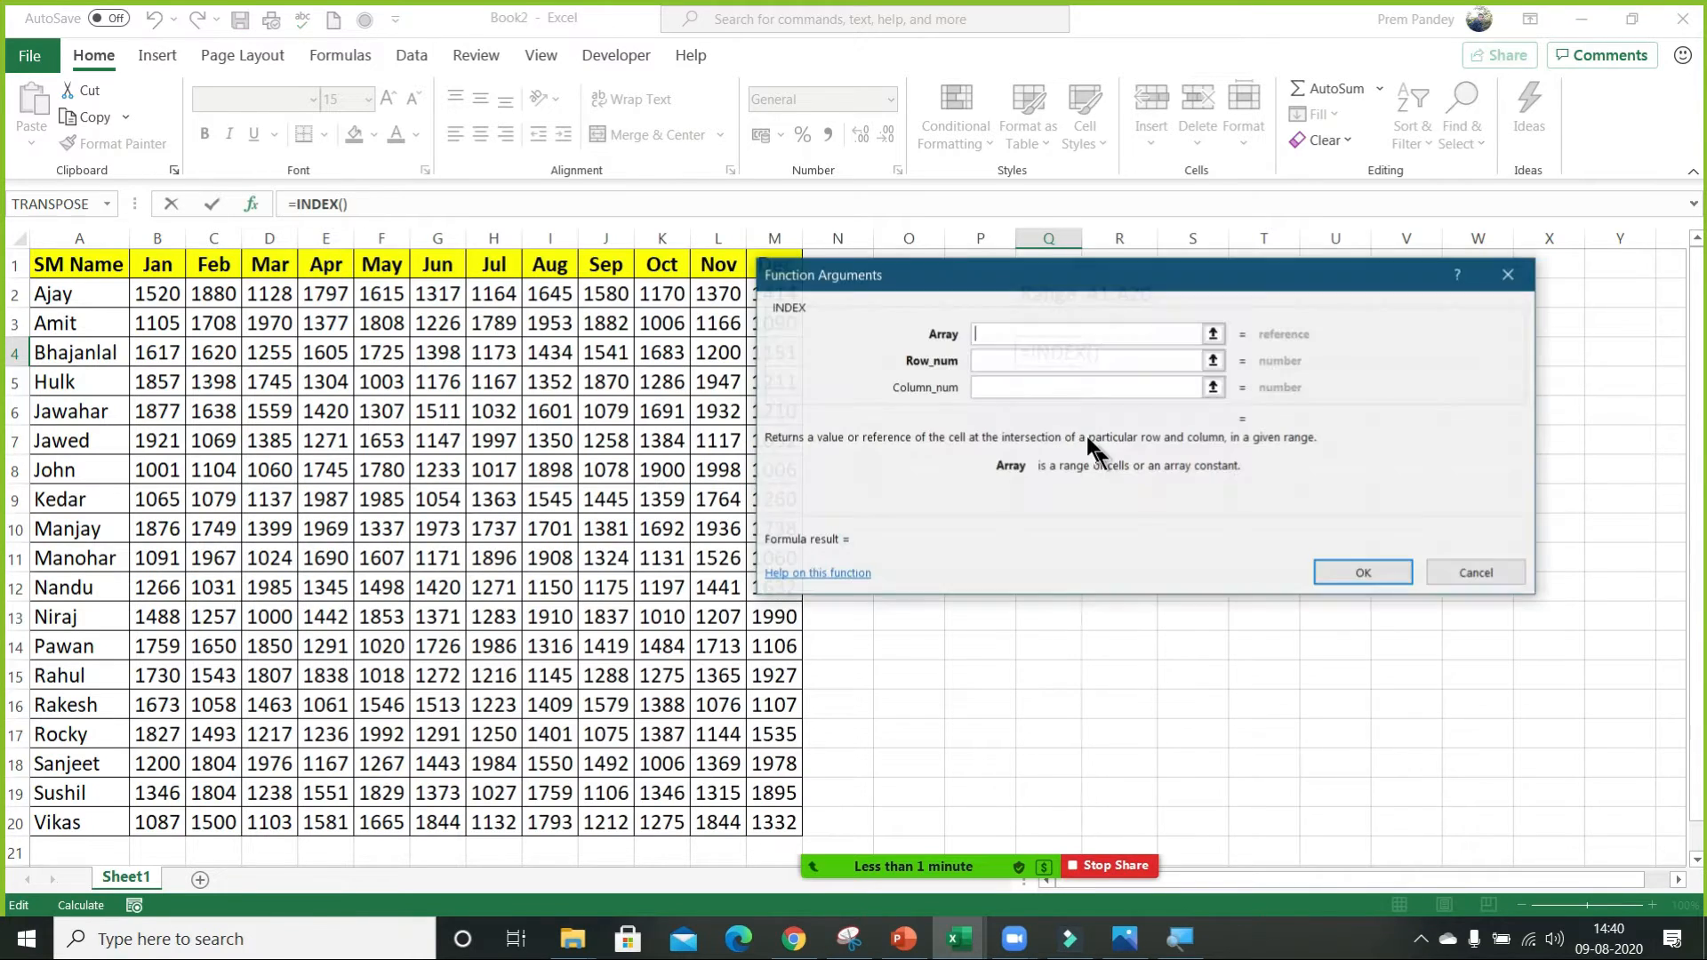
{"action": "left_click_drag", "start_coordinate": [1008, 265], "coordinate": [629, 321]}
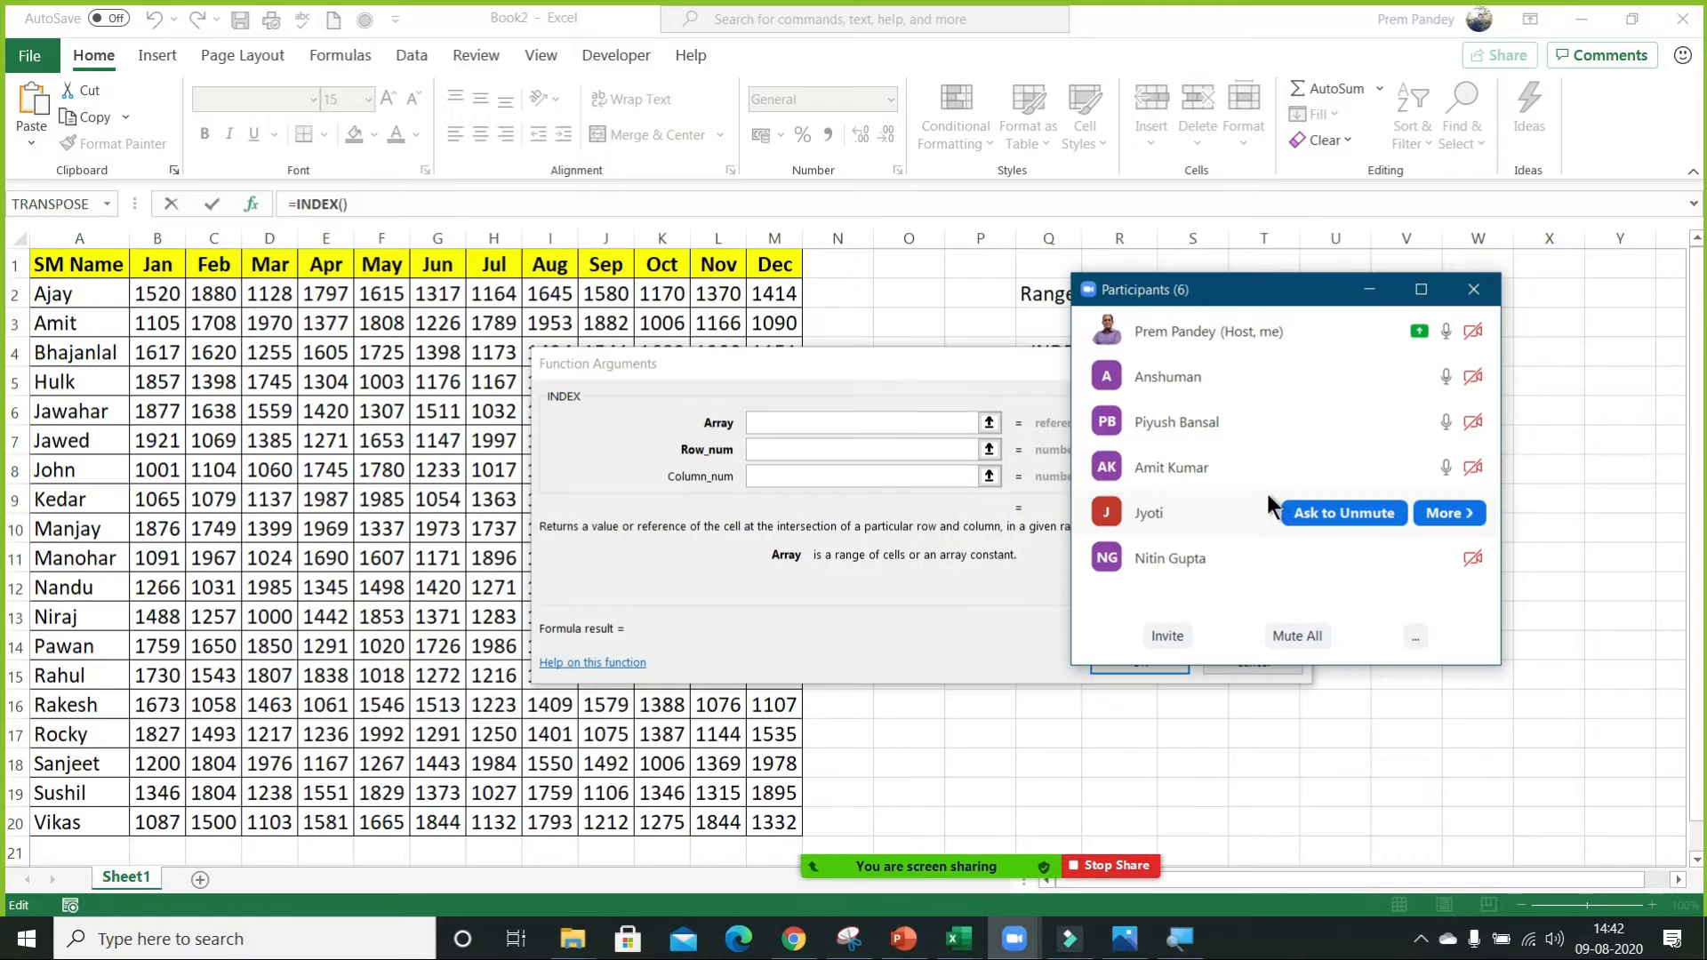
Minimise the Zoom participants list, set the INDEX function's Array to A1:M20, and uncover the table with the Row_num argument active.
{"action": "left_click", "coordinate": [1374, 290]}
{"action": "left_click", "coordinate": [873, 365]}
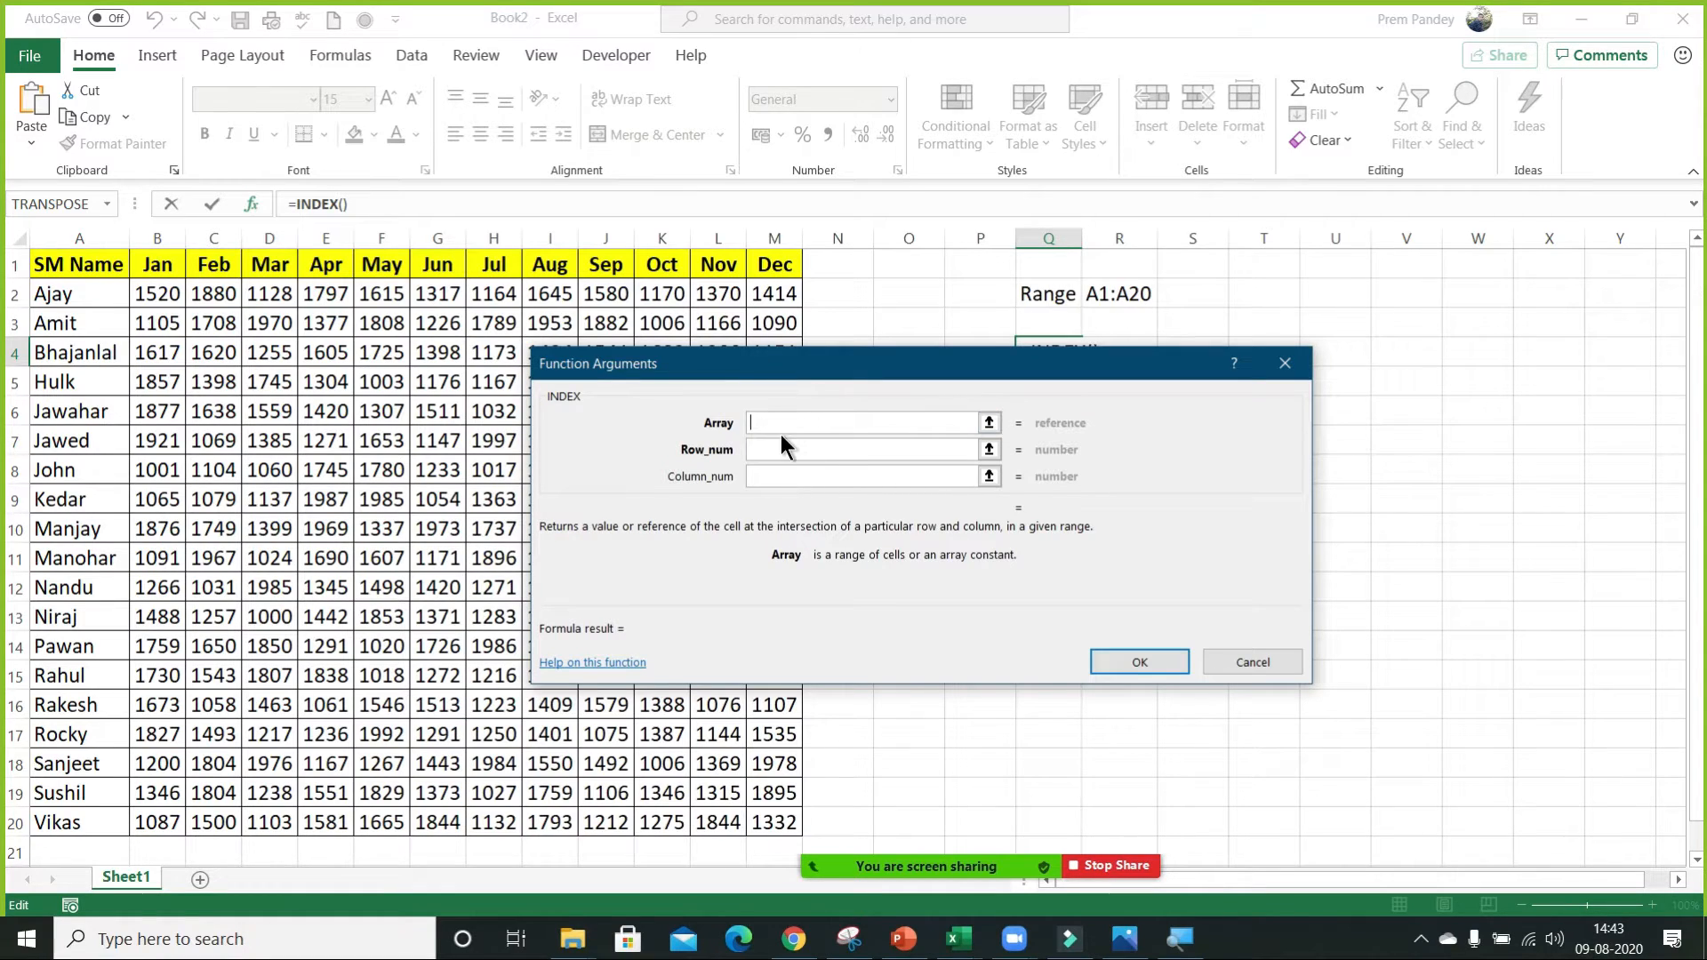
{"action": "type", "text": "A1:M20"}
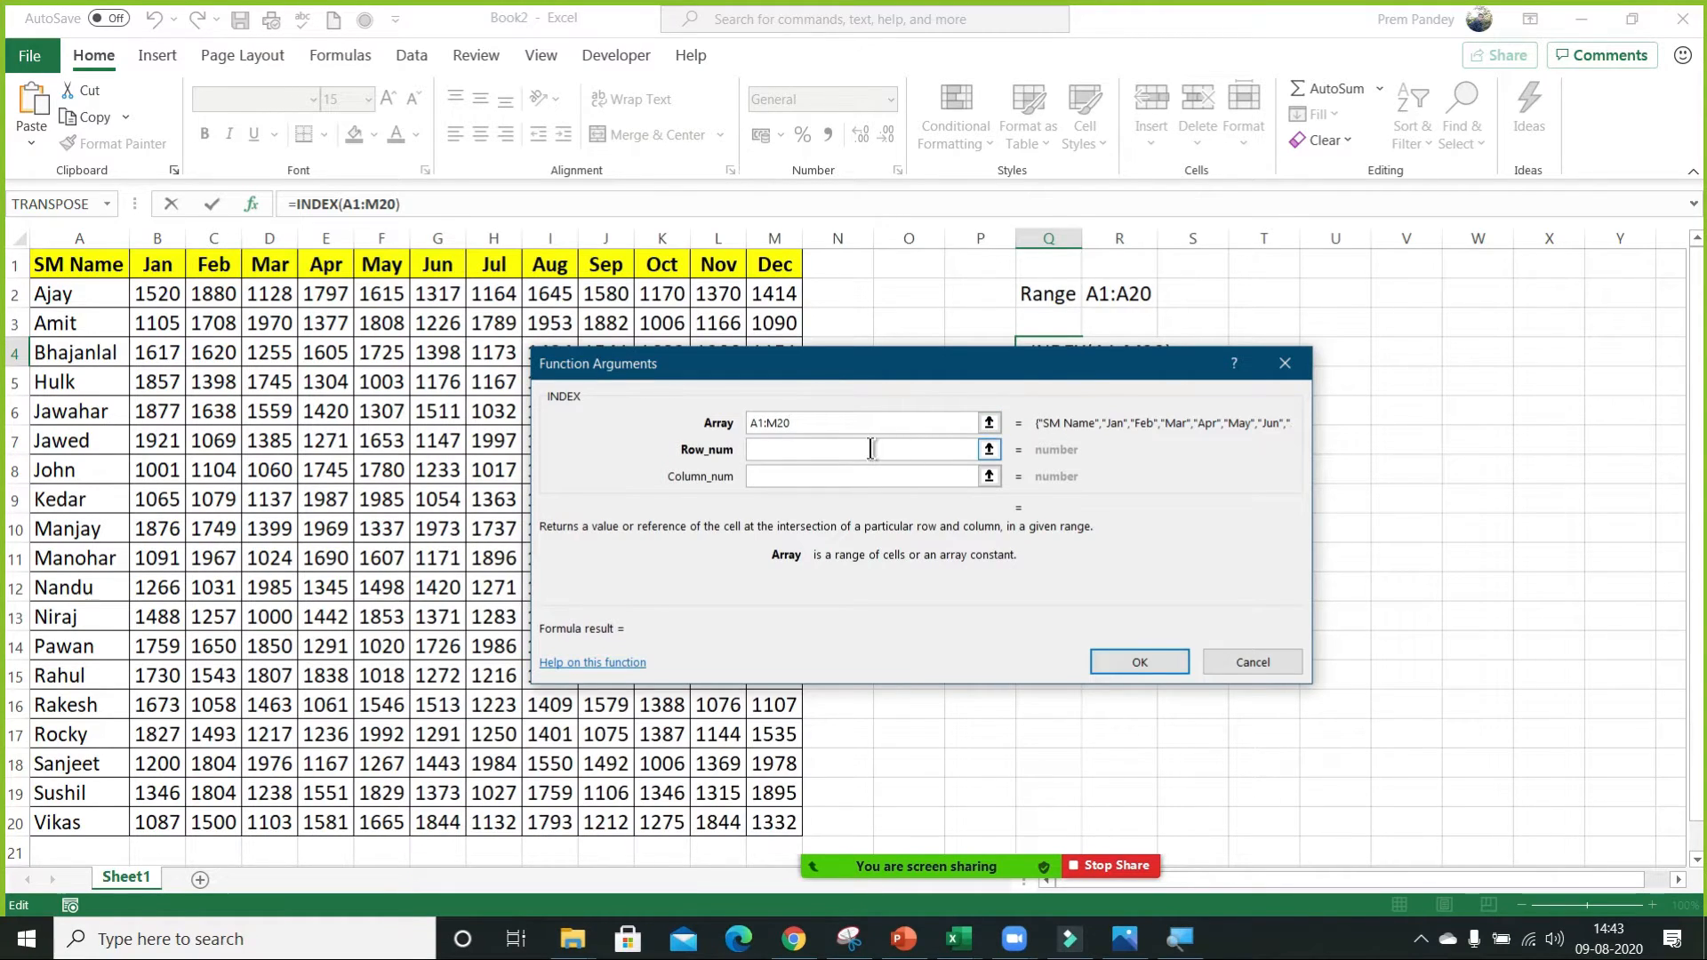
{"action": "left_click_drag", "start_coordinate": [855, 363], "coordinate": [1075, 434]}
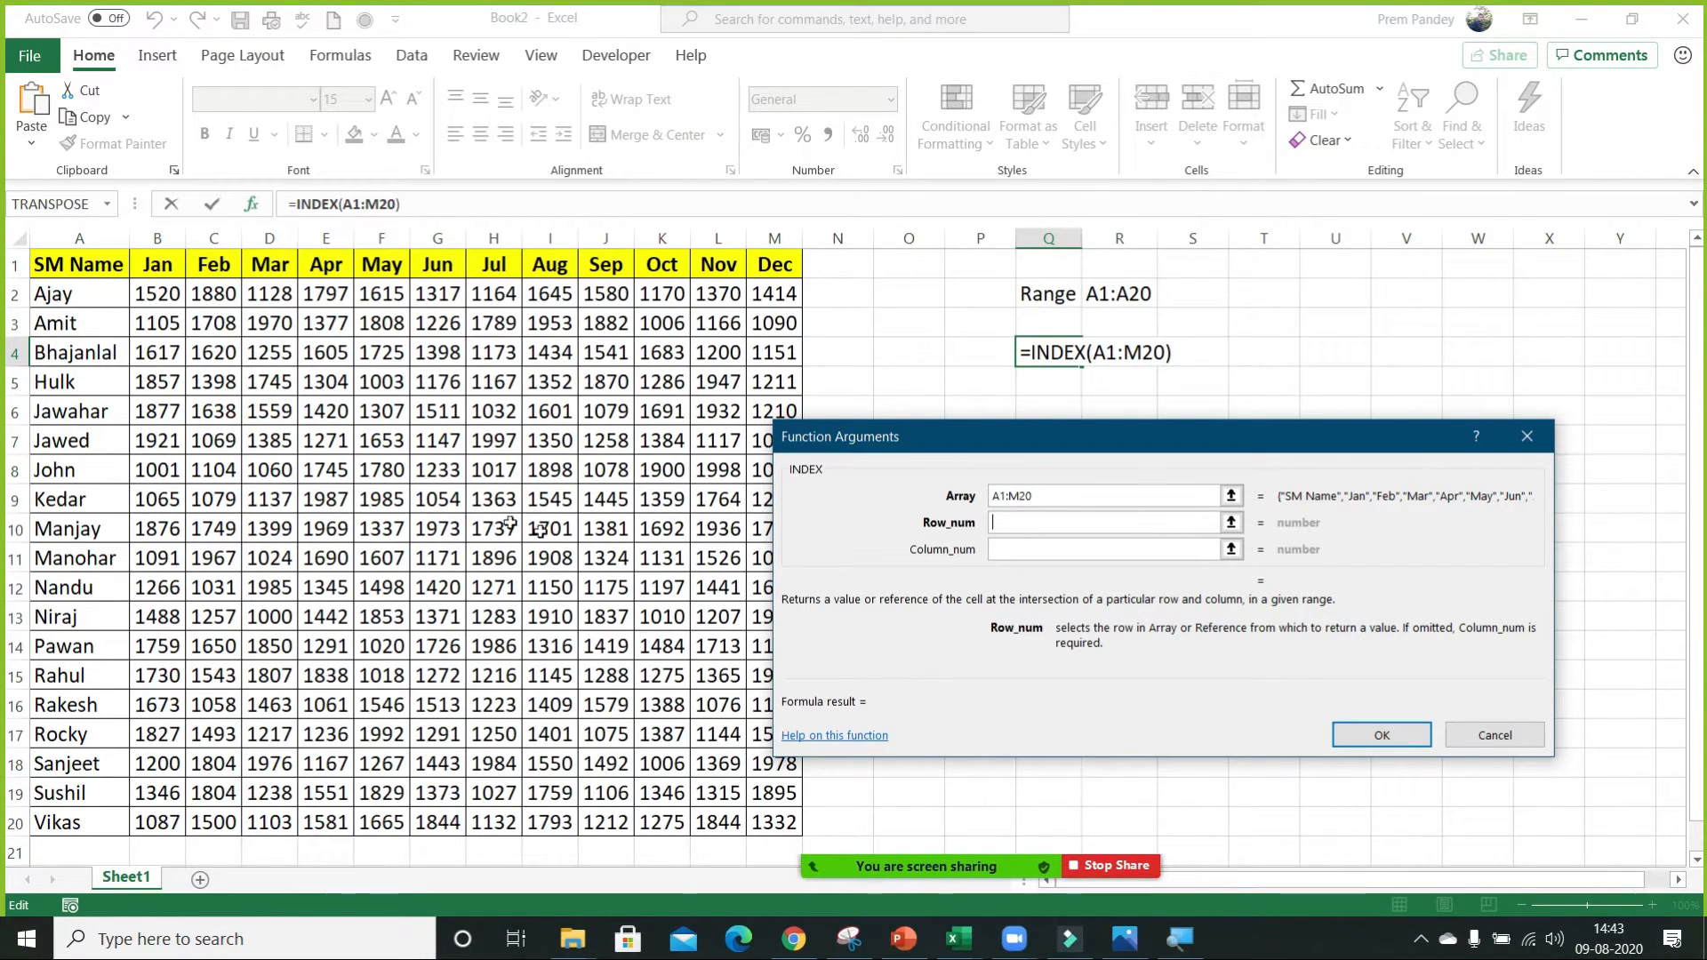
{"action": "left_click", "coordinate": [1009, 527]}
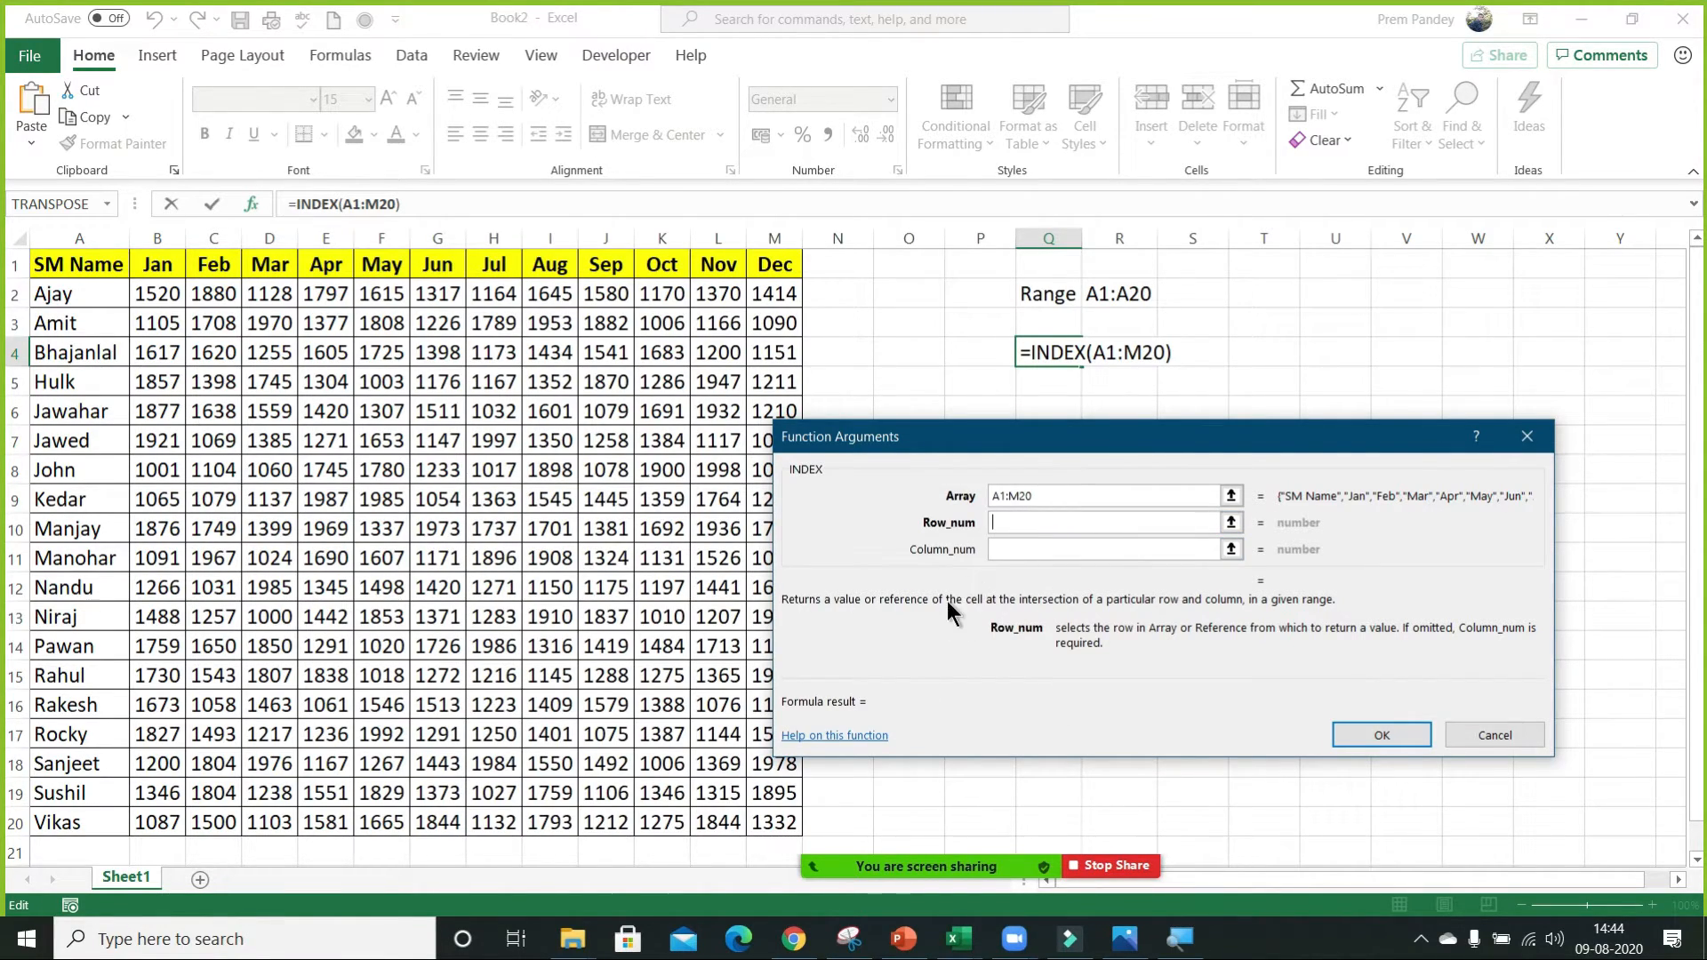
Try 3 as the Row_num and B as the Column_num of the INDEX function, clear both arguments and cancel the function.
{"action": "left_click", "coordinate": [1004, 551]}
{"action": "left_click", "coordinate": [1010, 525]}
{"action": "type", "text": "3"}
{"action": "left_click", "coordinate": [1009, 551]}
{"action": "type", "text": "B"}
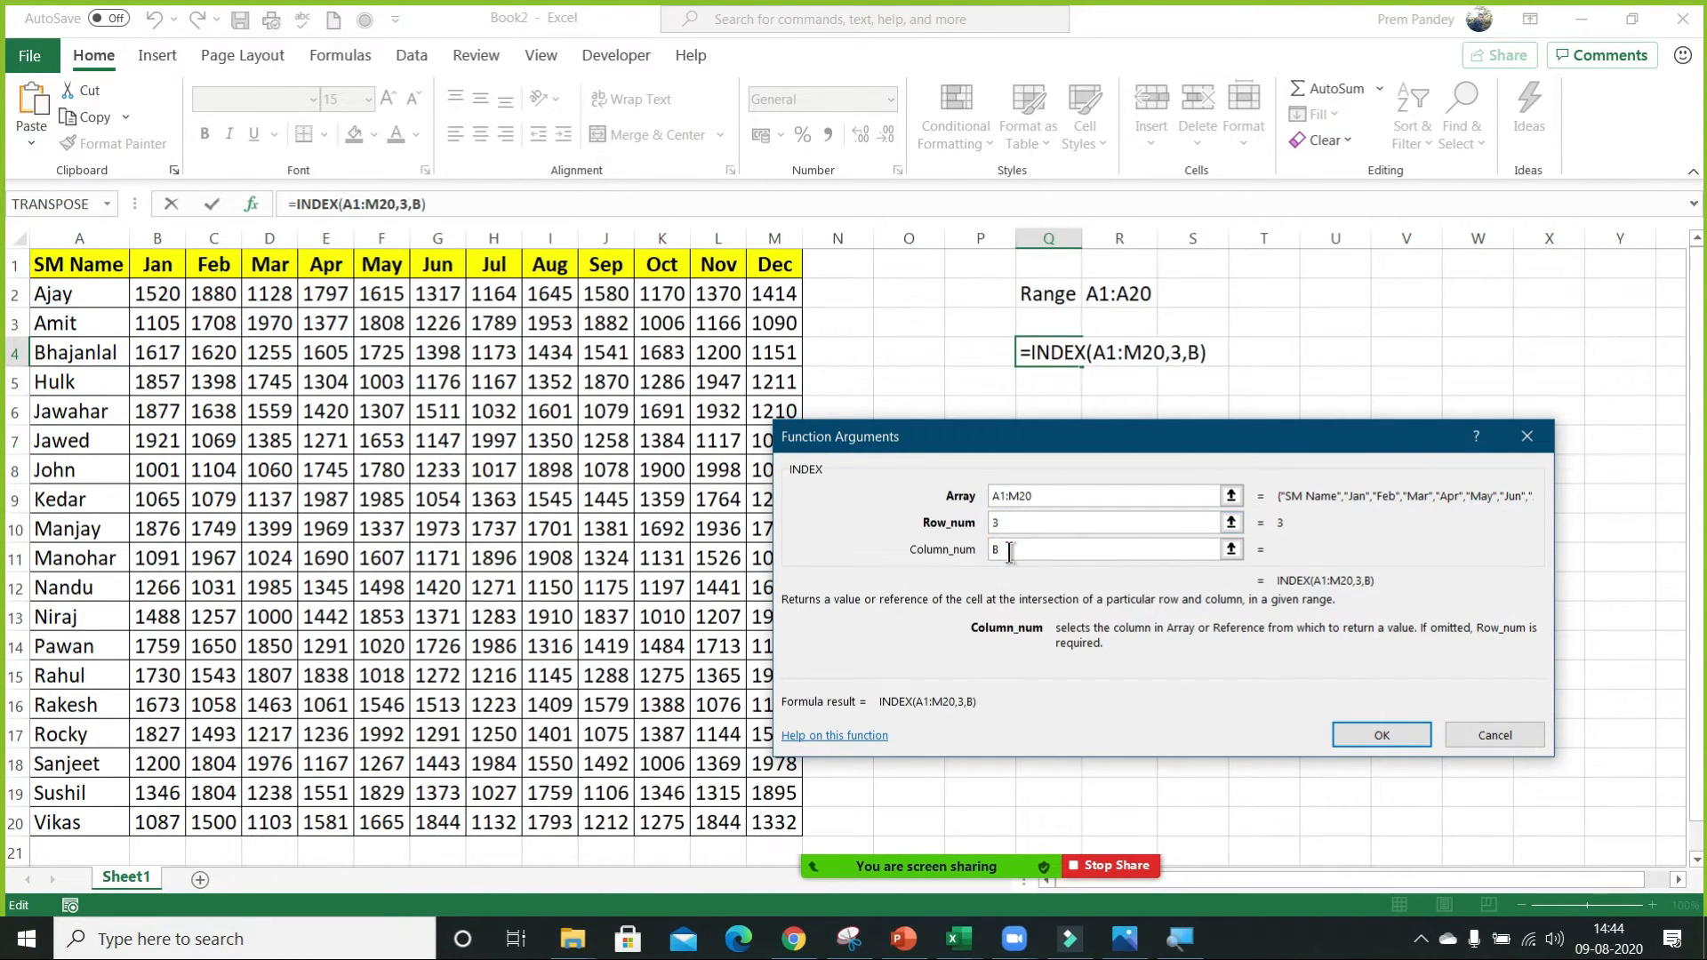
{"action": "key", "text": "BackSpace"}
{"action": "left_click", "coordinate": [1035, 523]}
{"action": "key", "text": "BackSpace"}
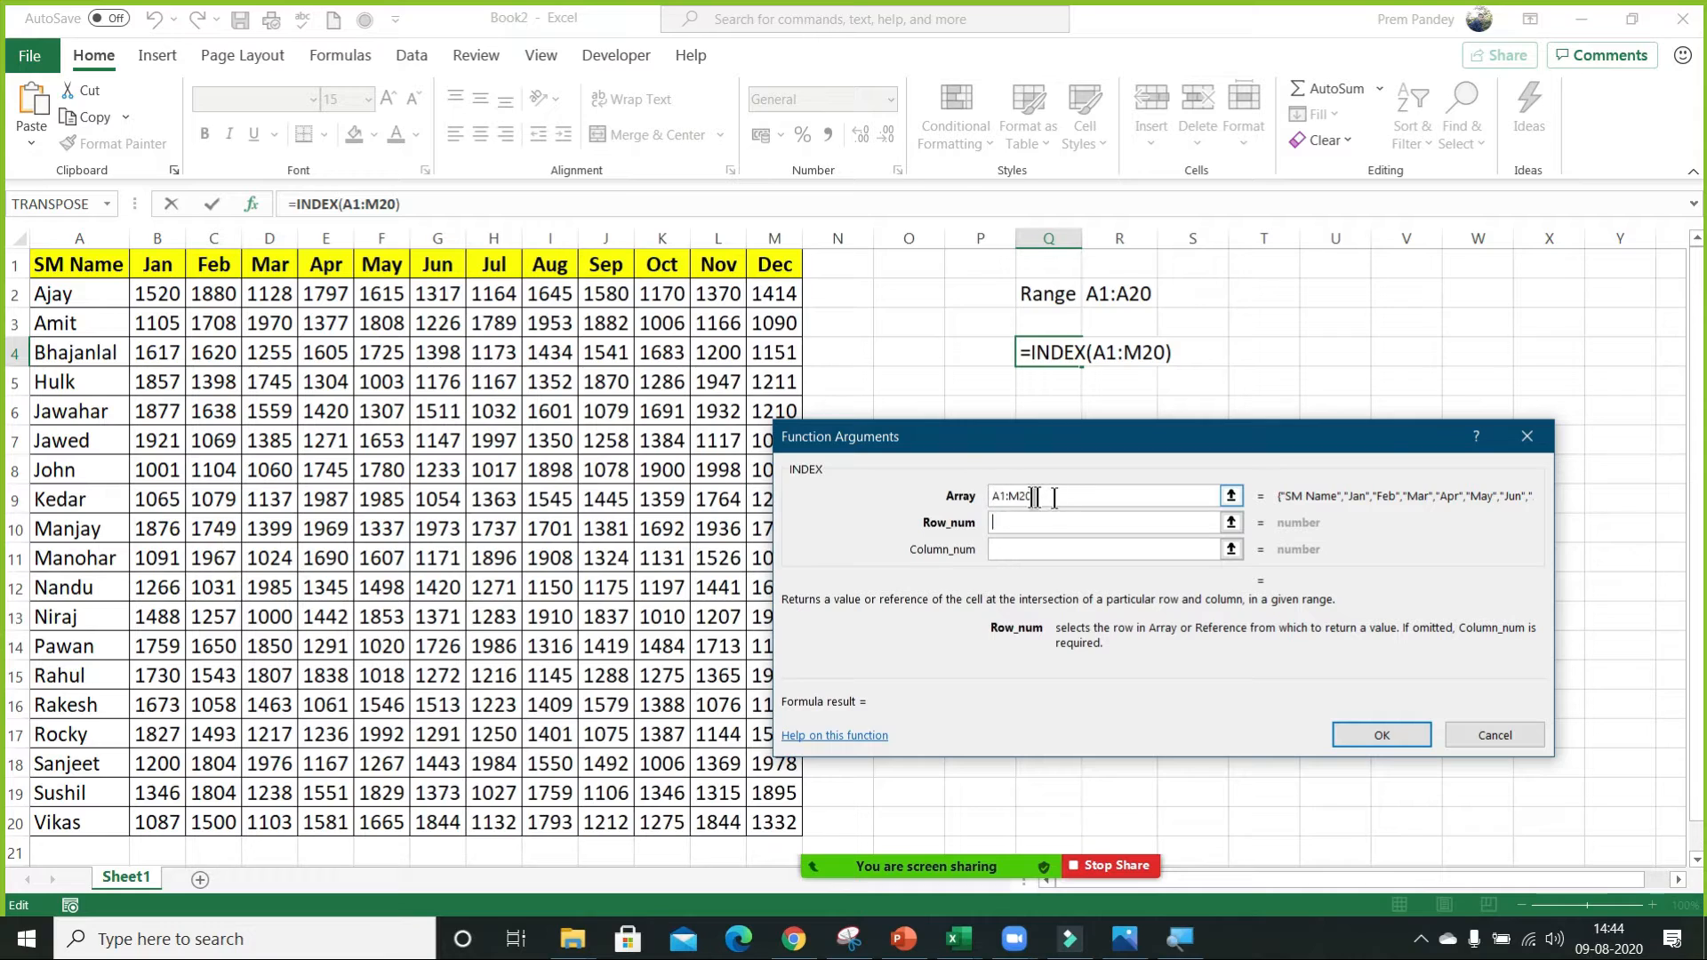
{"action": "key", "text": "Escape"}
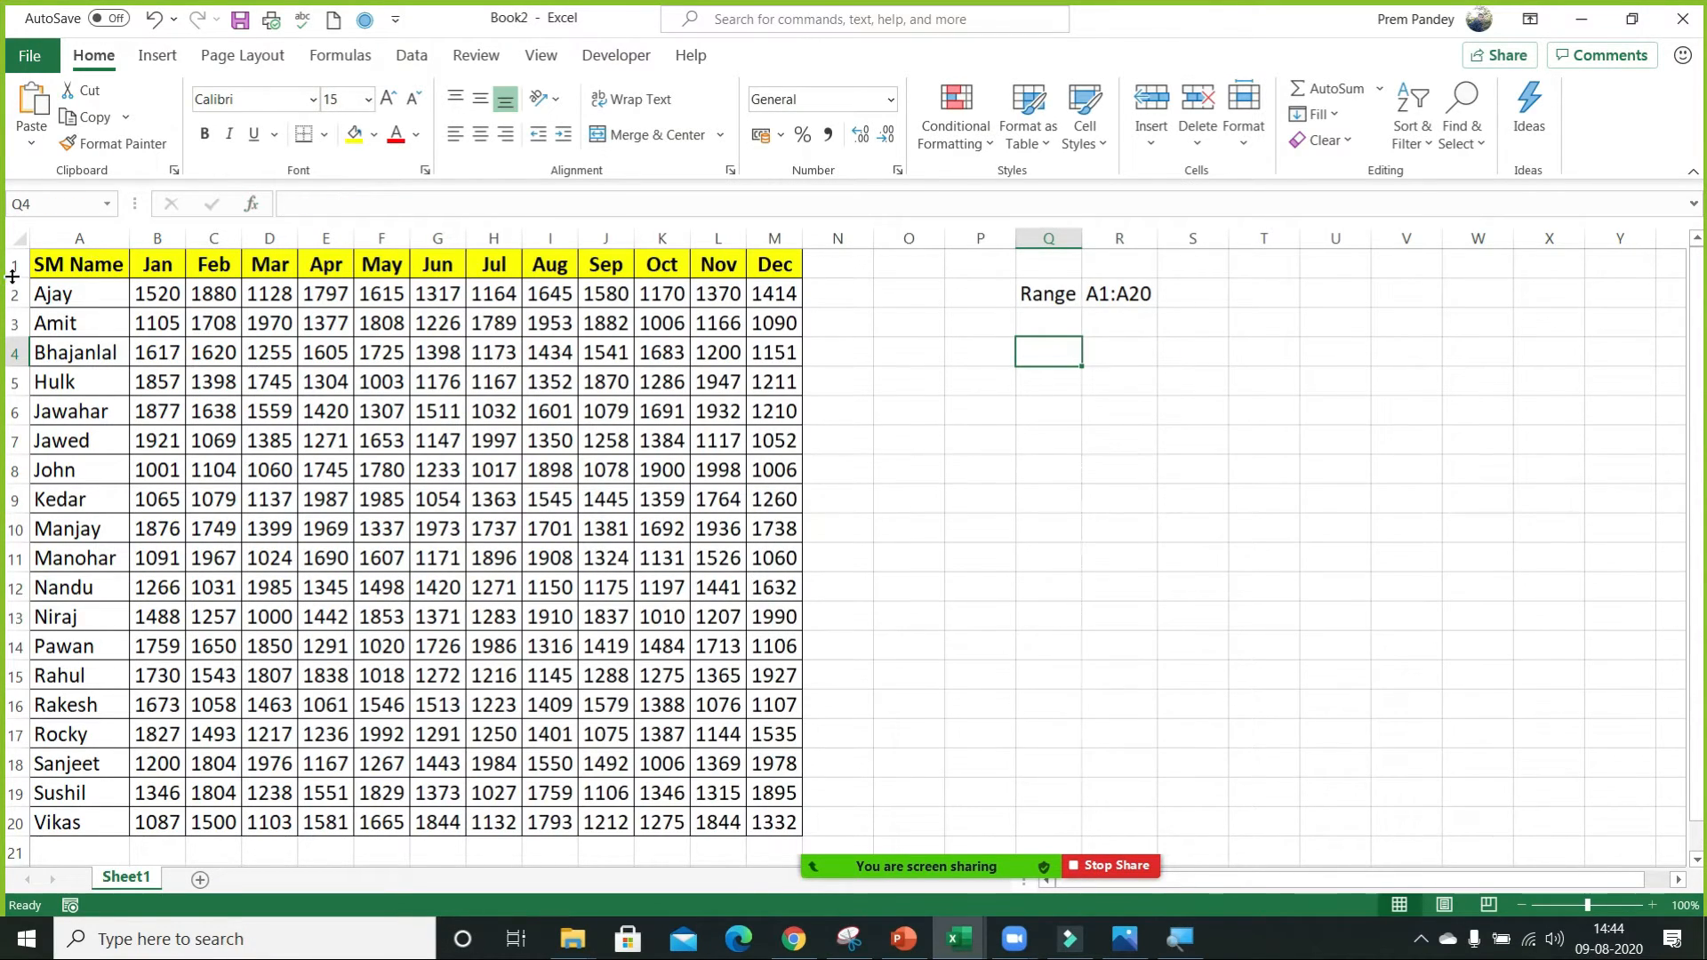
Insert an empty row above the monthly data table and an empty column before it.
{"action": "left_click", "coordinate": [14, 265]}
{"action": "key", "text": "ctrl+shift+plus"}
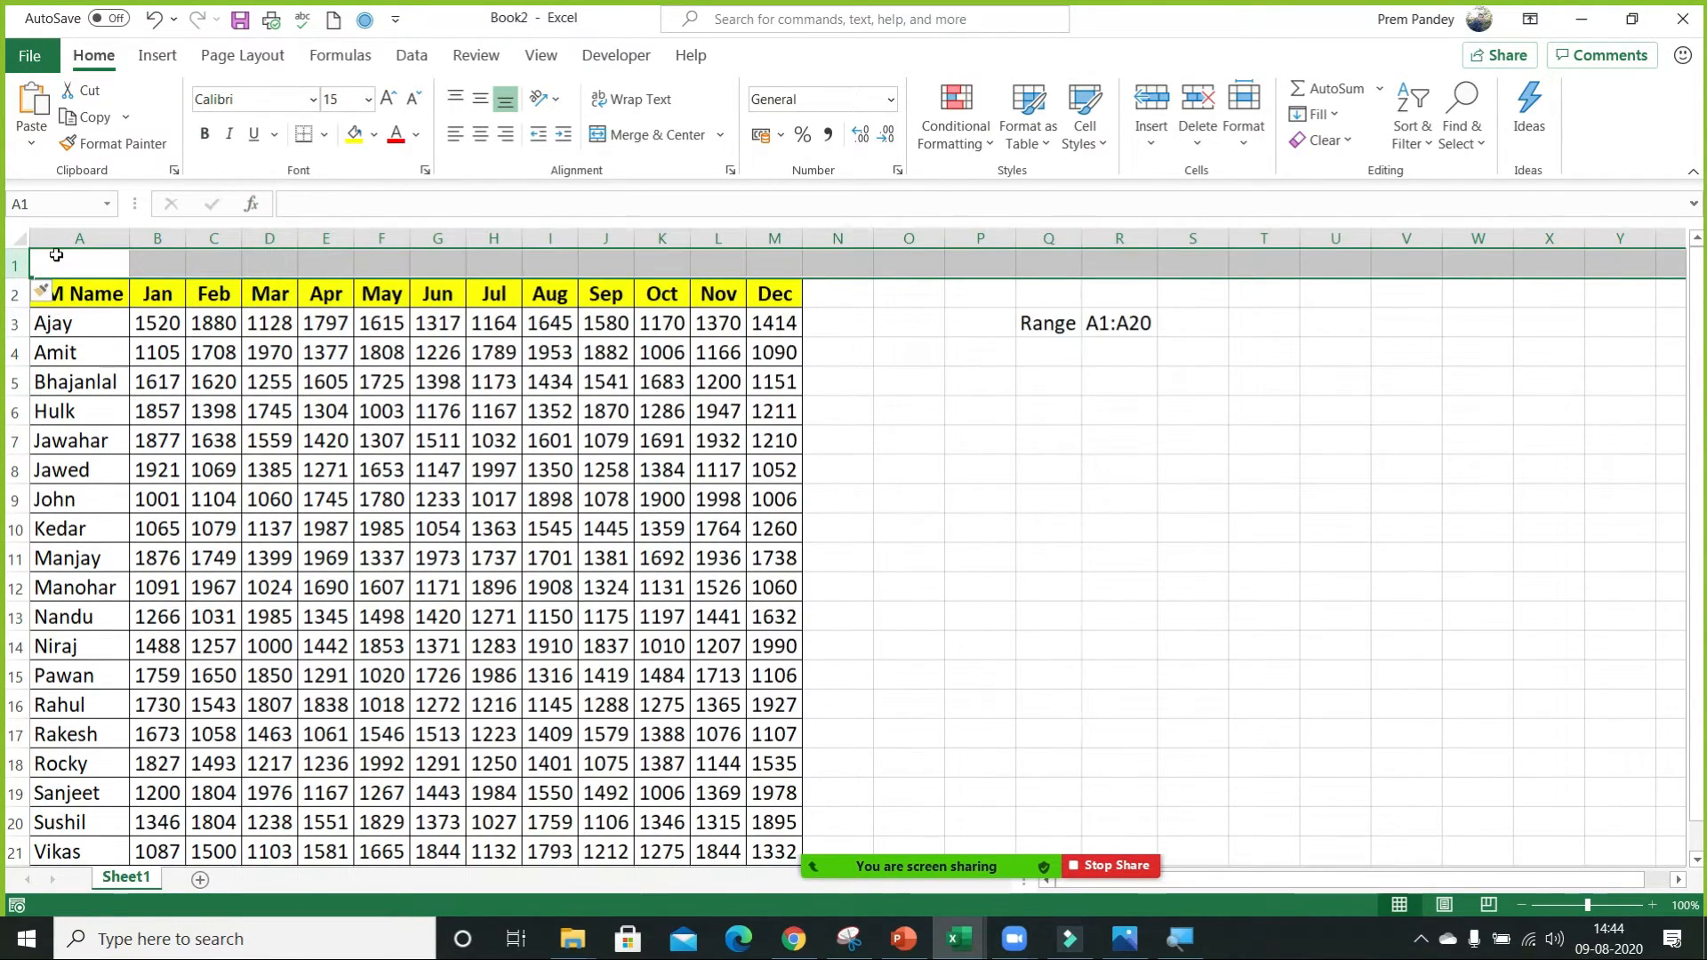
{"action": "left_click", "coordinate": [65, 238]}
{"action": "key", "text": "ctrl+shift+plus"}
{"action": "left_click", "coordinate": [233, 378]}
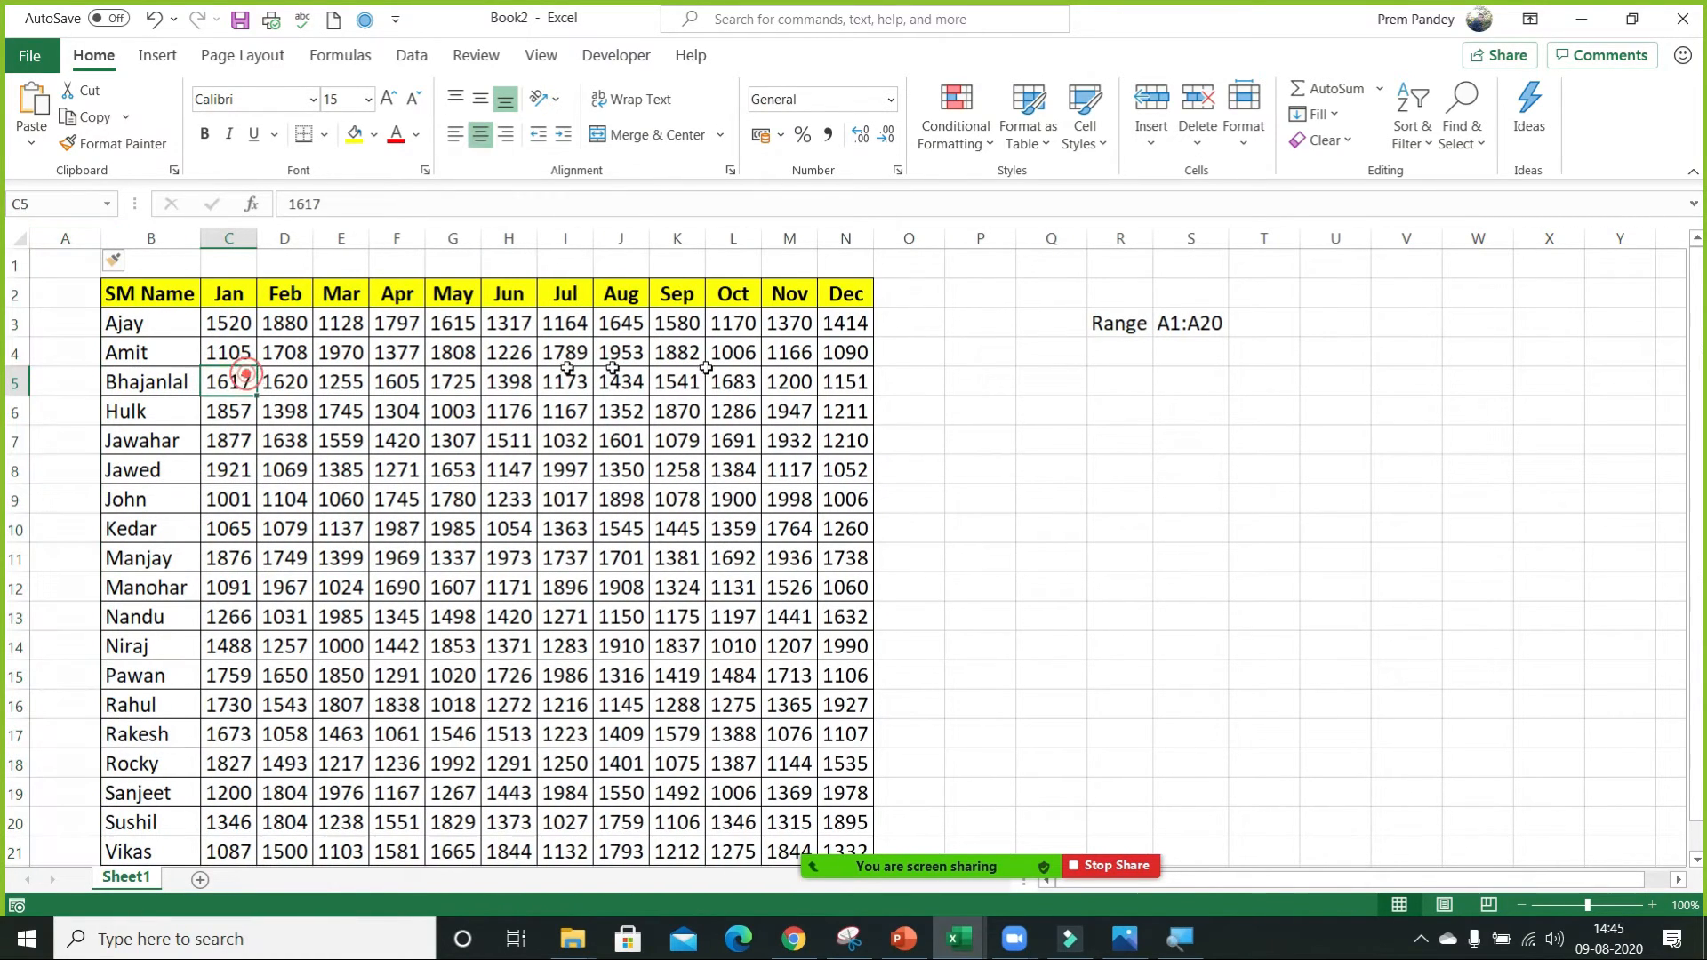
Change the range text in S3 to B2:N21.
{"action": "left_click", "coordinate": [1121, 323]}
{"action": "key", "text": "Right"}
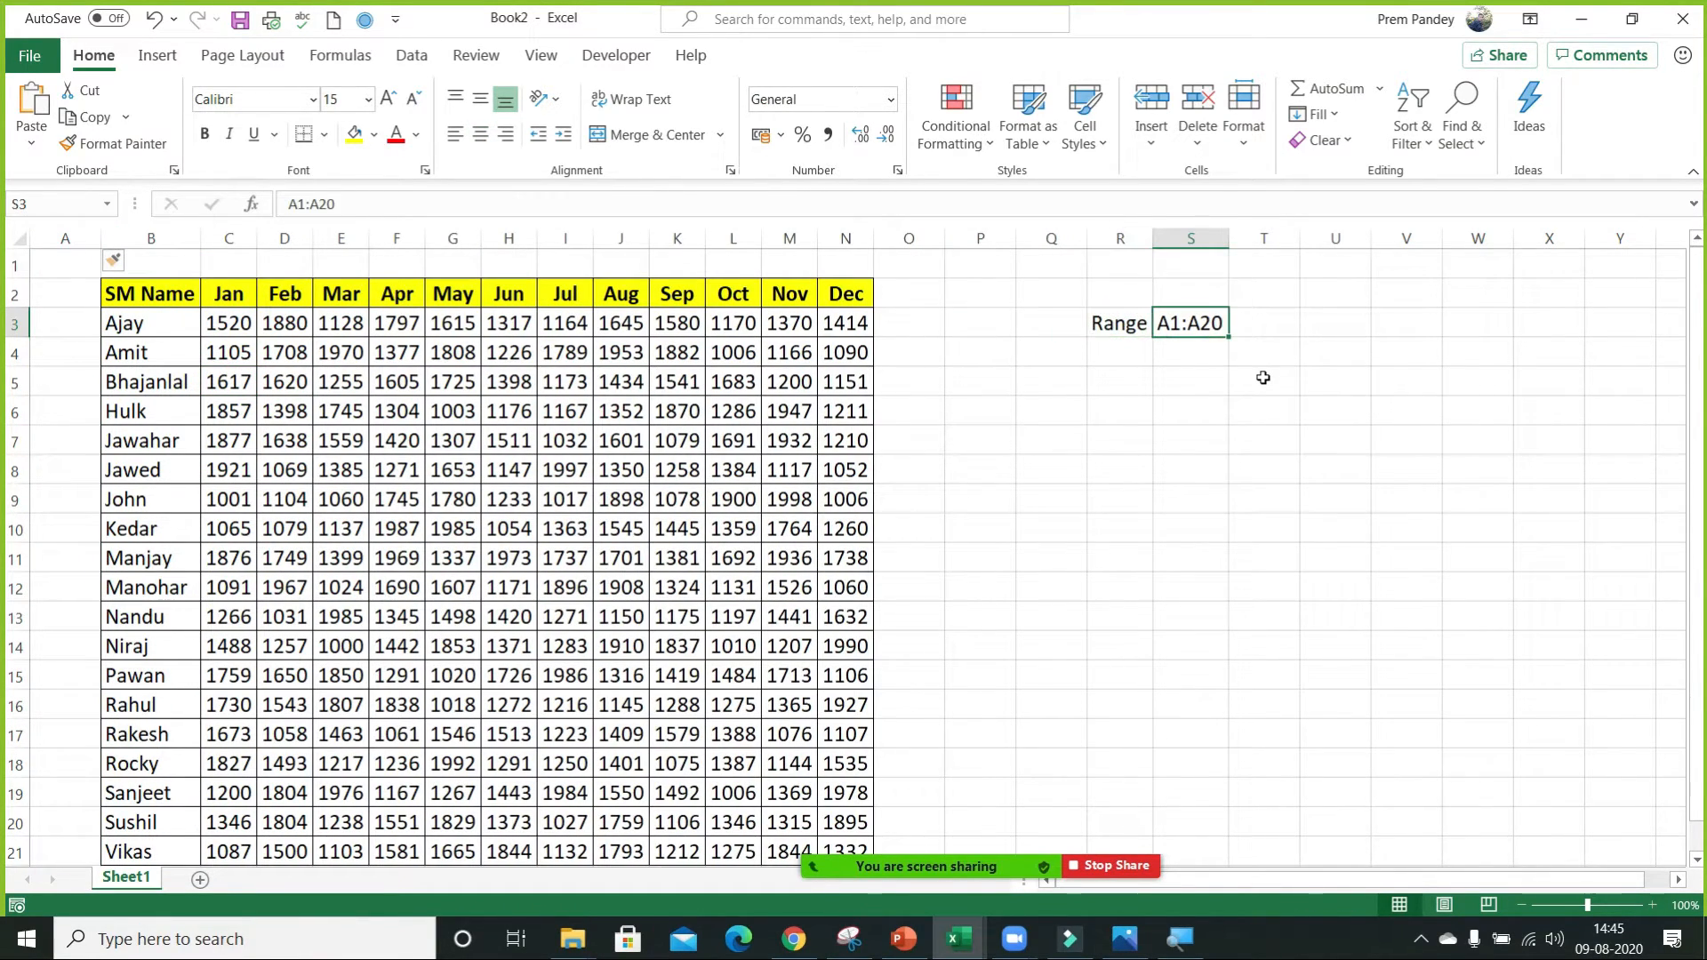
{"action": "key", "text": "F2"}
{"action": "key", "text": "shift+Left"}
{"action": "type", "text": "B"}
{"action": "key", "text": "shift+Left"}
{"action": "type", "text": "2"}
{"action": "key", "text": "shift+Right"}
{"action": "type", "text": "N"}
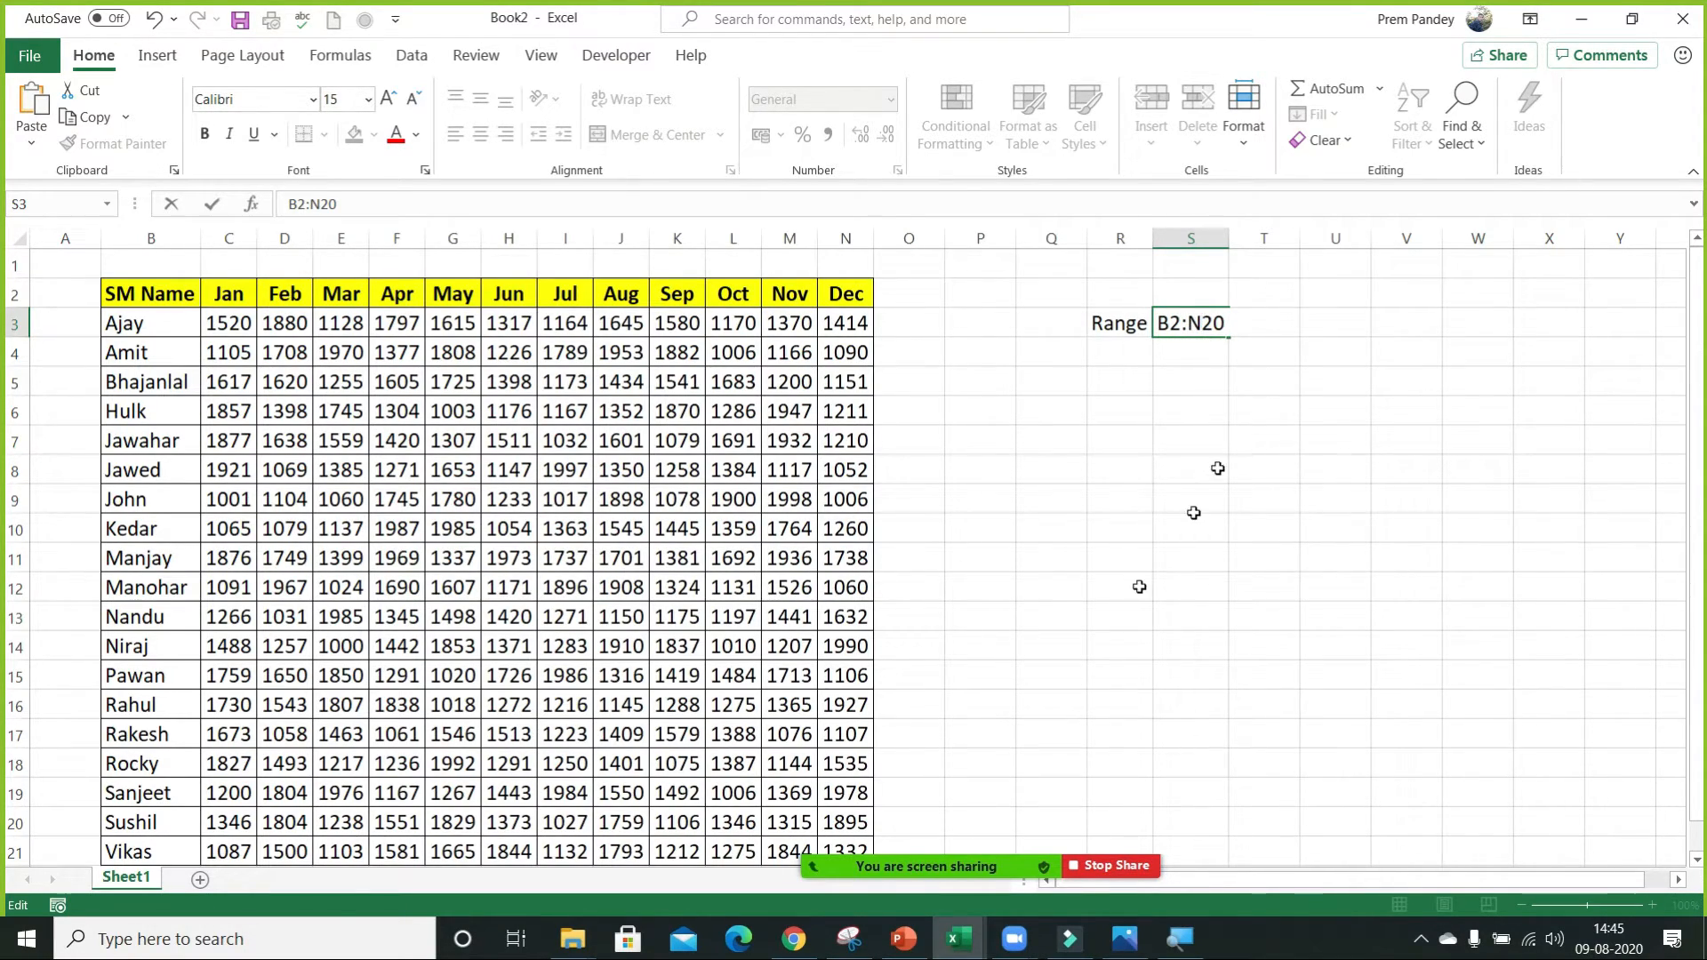
{"action": "scroll", "coordinate": [880, 591], "scroll_direction": "down", "scroll_amount": 2}
{"action": "scroll", "coordinate": [876, 586], "scroll_direction": "up", "scroll_amount": 2}
{"action": "key", "text": "shift+Right"}
{"action": "key", "text": "shift+Right"}
{"action": "type", "text": "21"}
{"action": "key", "text": "Return"}
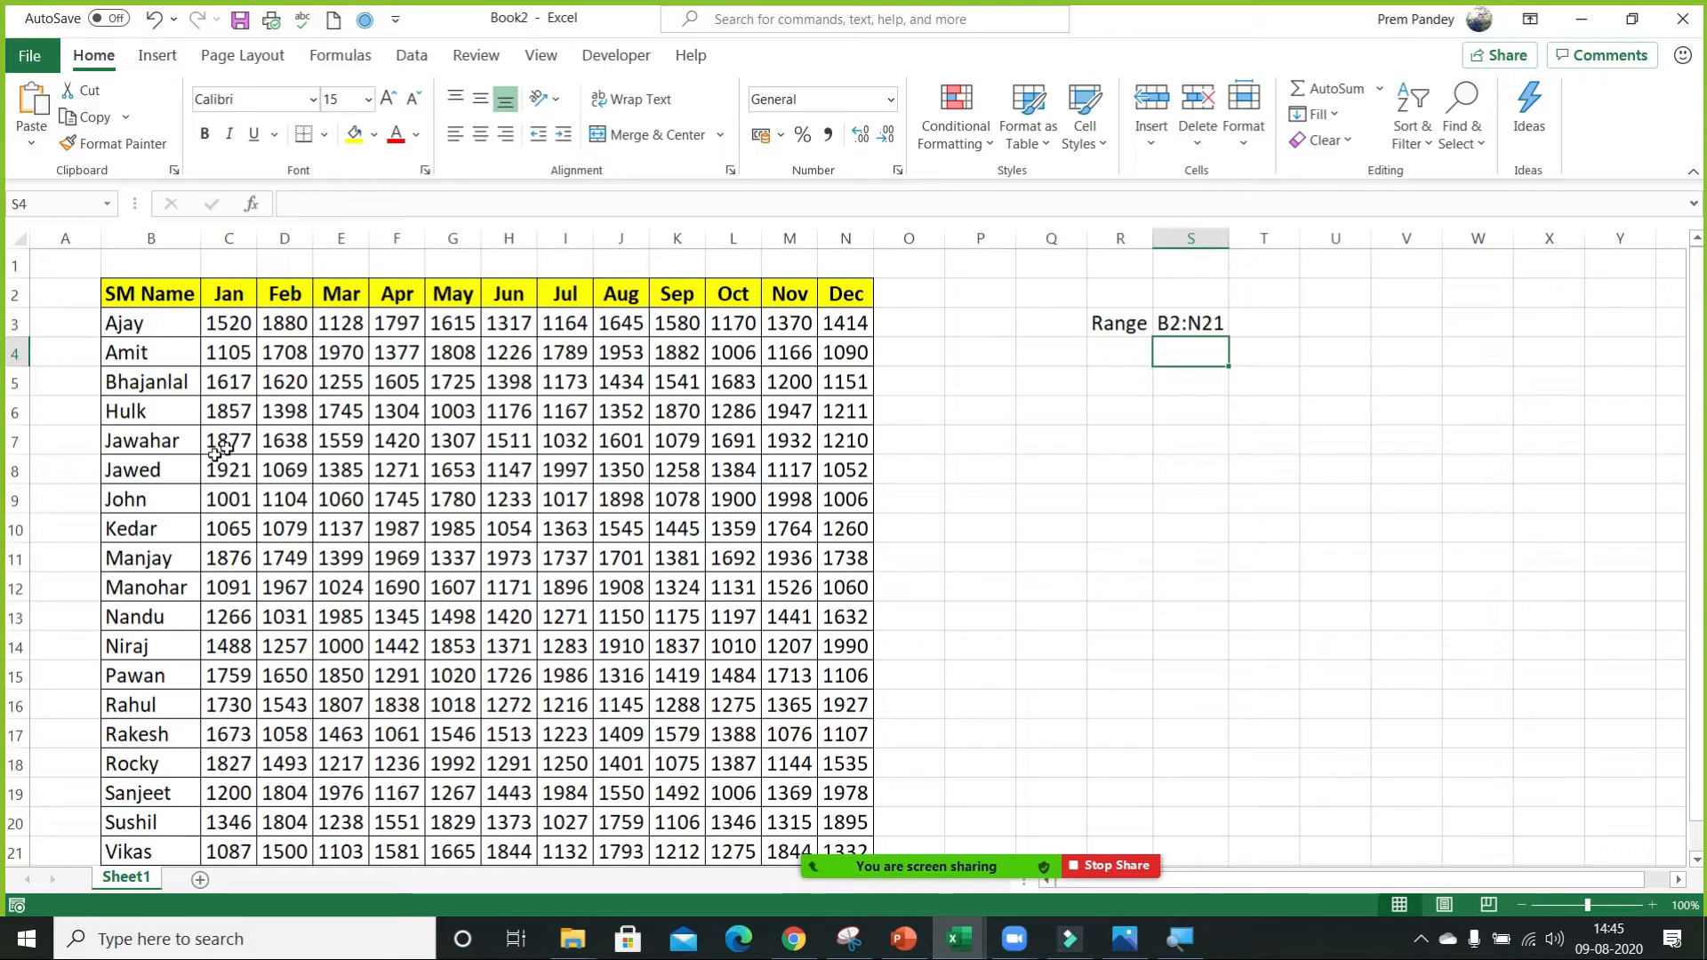
Select the table B2:N21 and look over its extent down to the last row.
{"action": "left_click", "coordinate": [125, 278]}
{"action": "left_click_drag", "start_coordinate": [126, 282], "coordinate": [845, 852]}
{"action": "scroll", "coordinate": [827, 725], "scroll_direction": "down", "scroll_amount": 2}
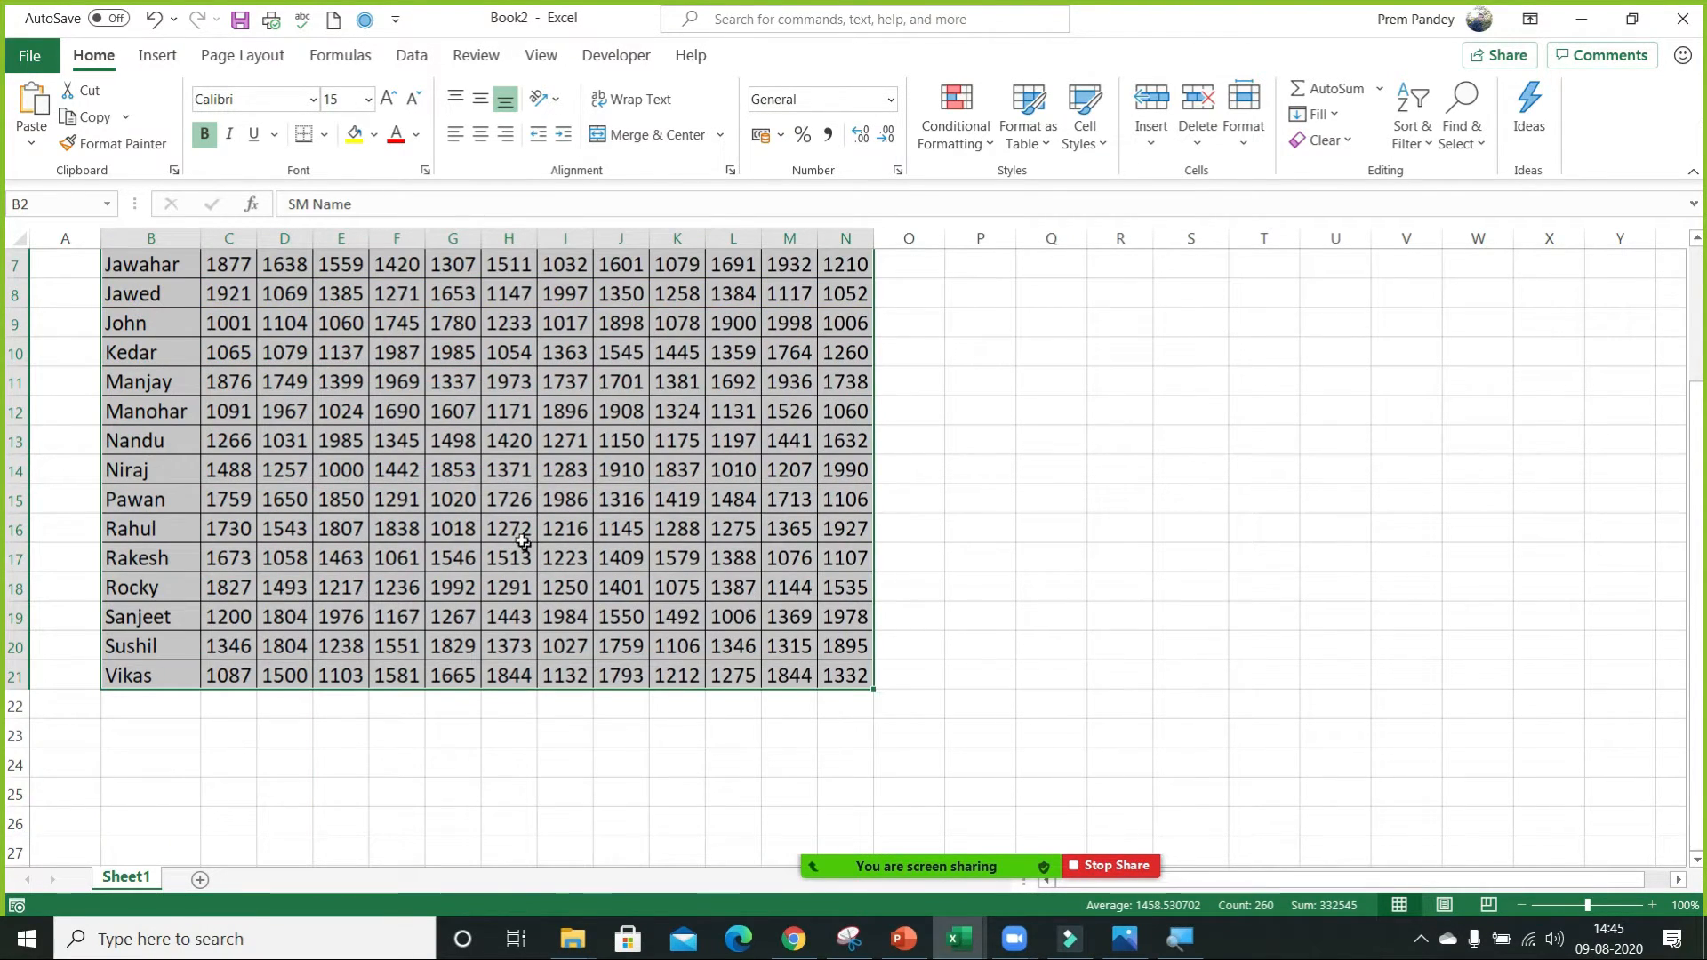
{"action": "scroll", "coordinate": [462, 524], "scroll_direction": "up", "scroll_amount": 2}
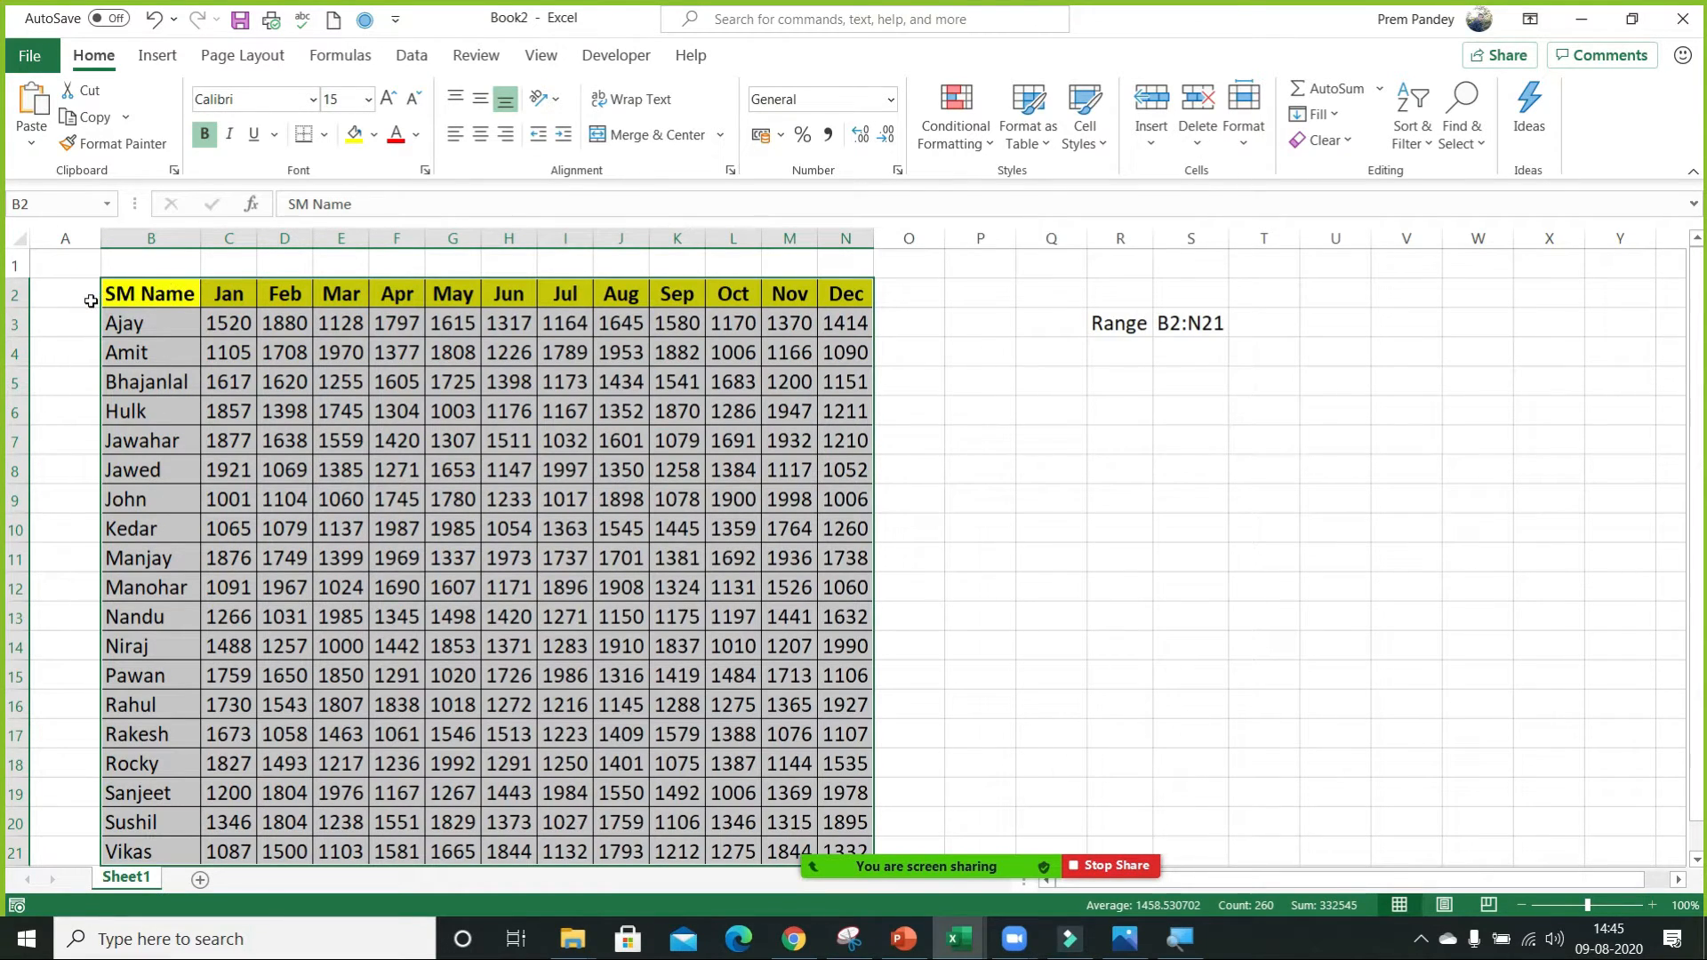
Number the table's first three rows 1, 2 and 3 in A2:A4.
{"action": "left_click", "coordinate": [91, 300]}
{"action": "type", "text": "1"}
{"action": "key", "text": "Return"}
{"action": "type", "text": "2"}
{"action": "key", "text": "Return"}
{"action": "type", "text": "3"}
{"action": "key", "text": "Return"}
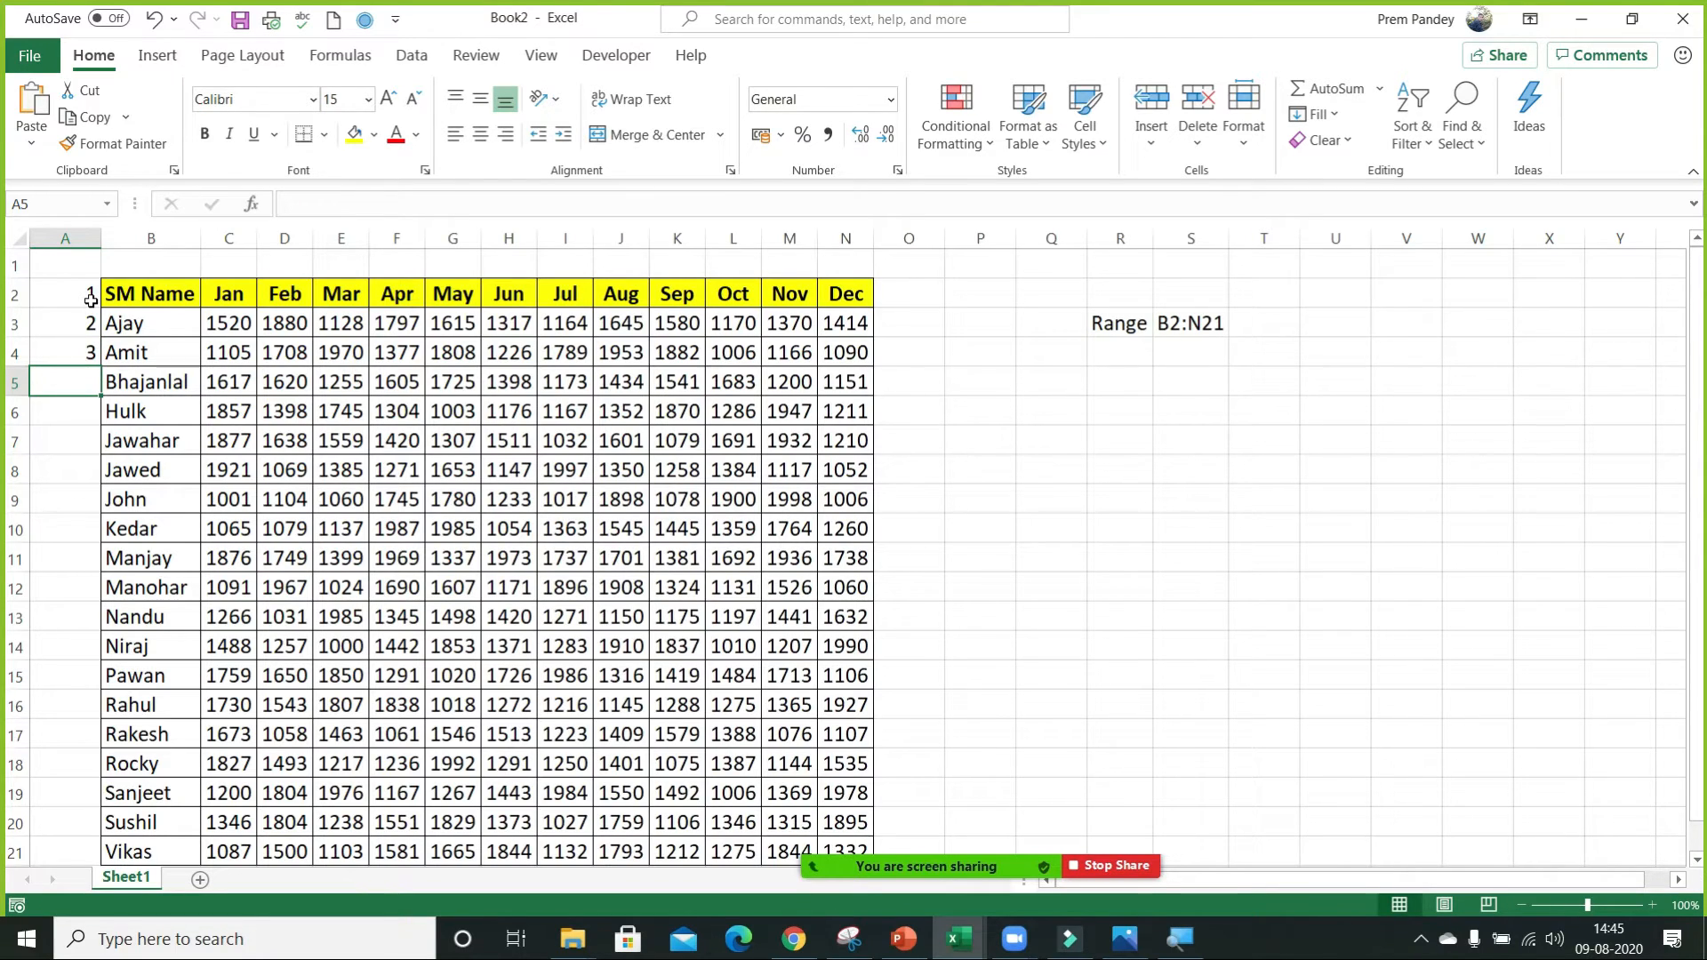
Delete the numbered column A and the empty row 1 so the table starts in A1.
{"action": "key", "text": "ctrl+space"}
{"action": "key", "text": "ctrl+minus"}
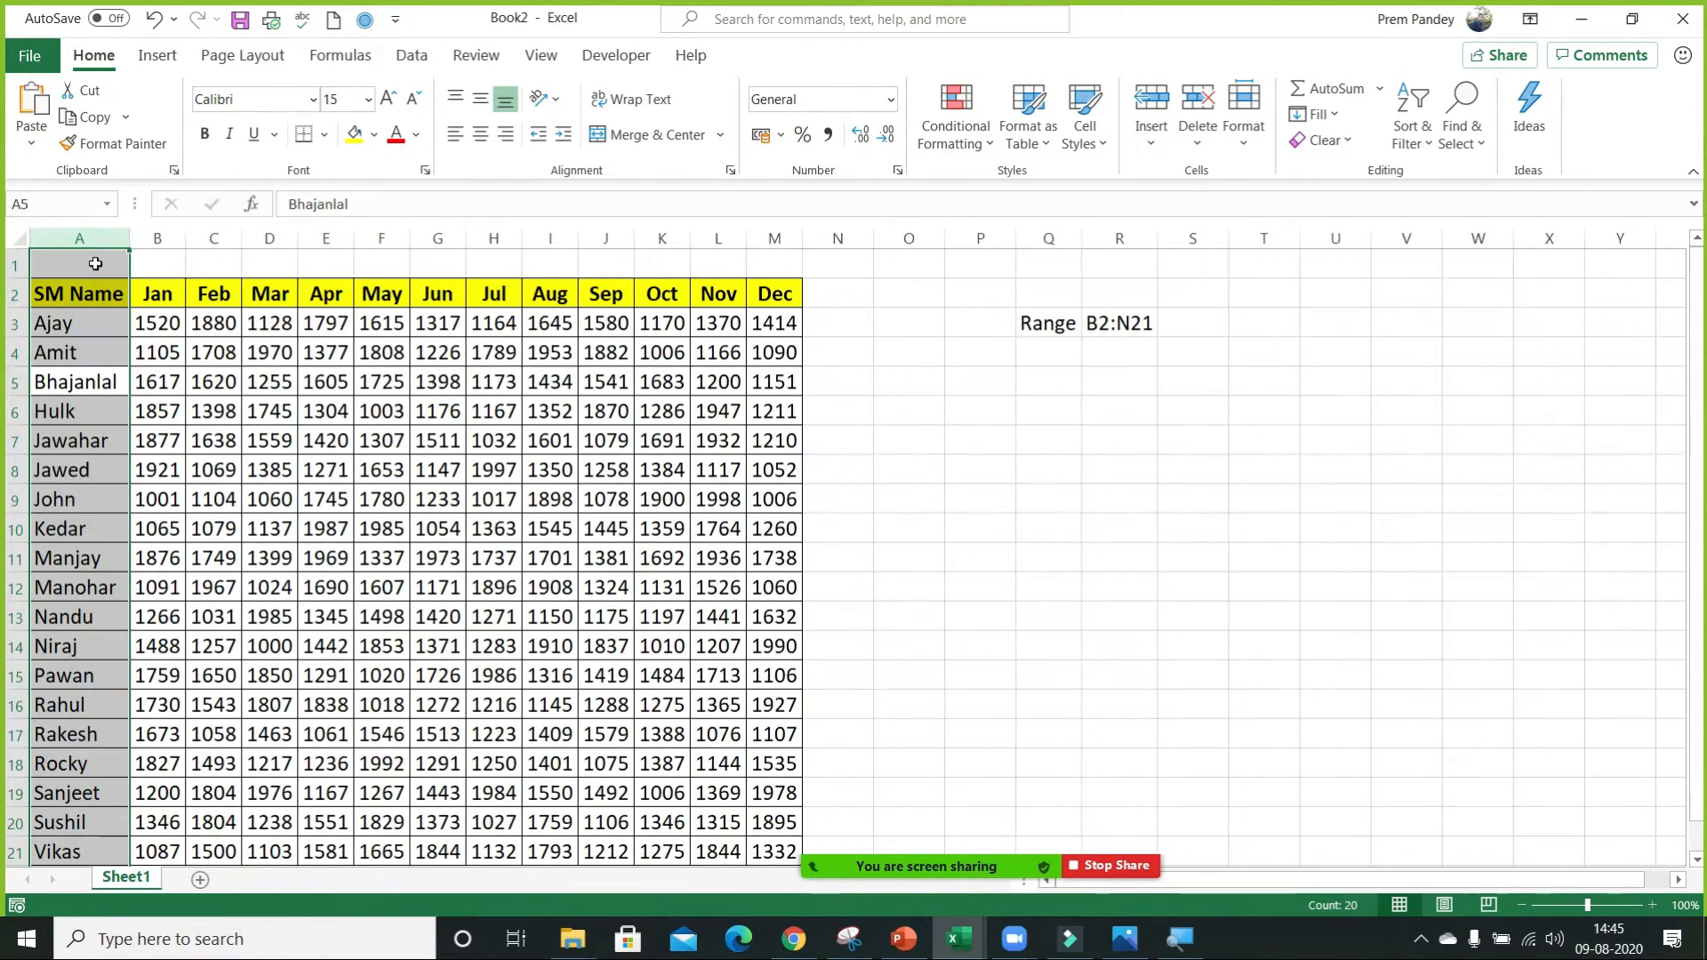
{"action": "left_click", "coordinate": [95, 264]}
{"action": "key", "text": "shift+space"}
{"action": "key", "text": "ctrl+minus"}
{"action": "left_click", "coordinate": [96, 264]}
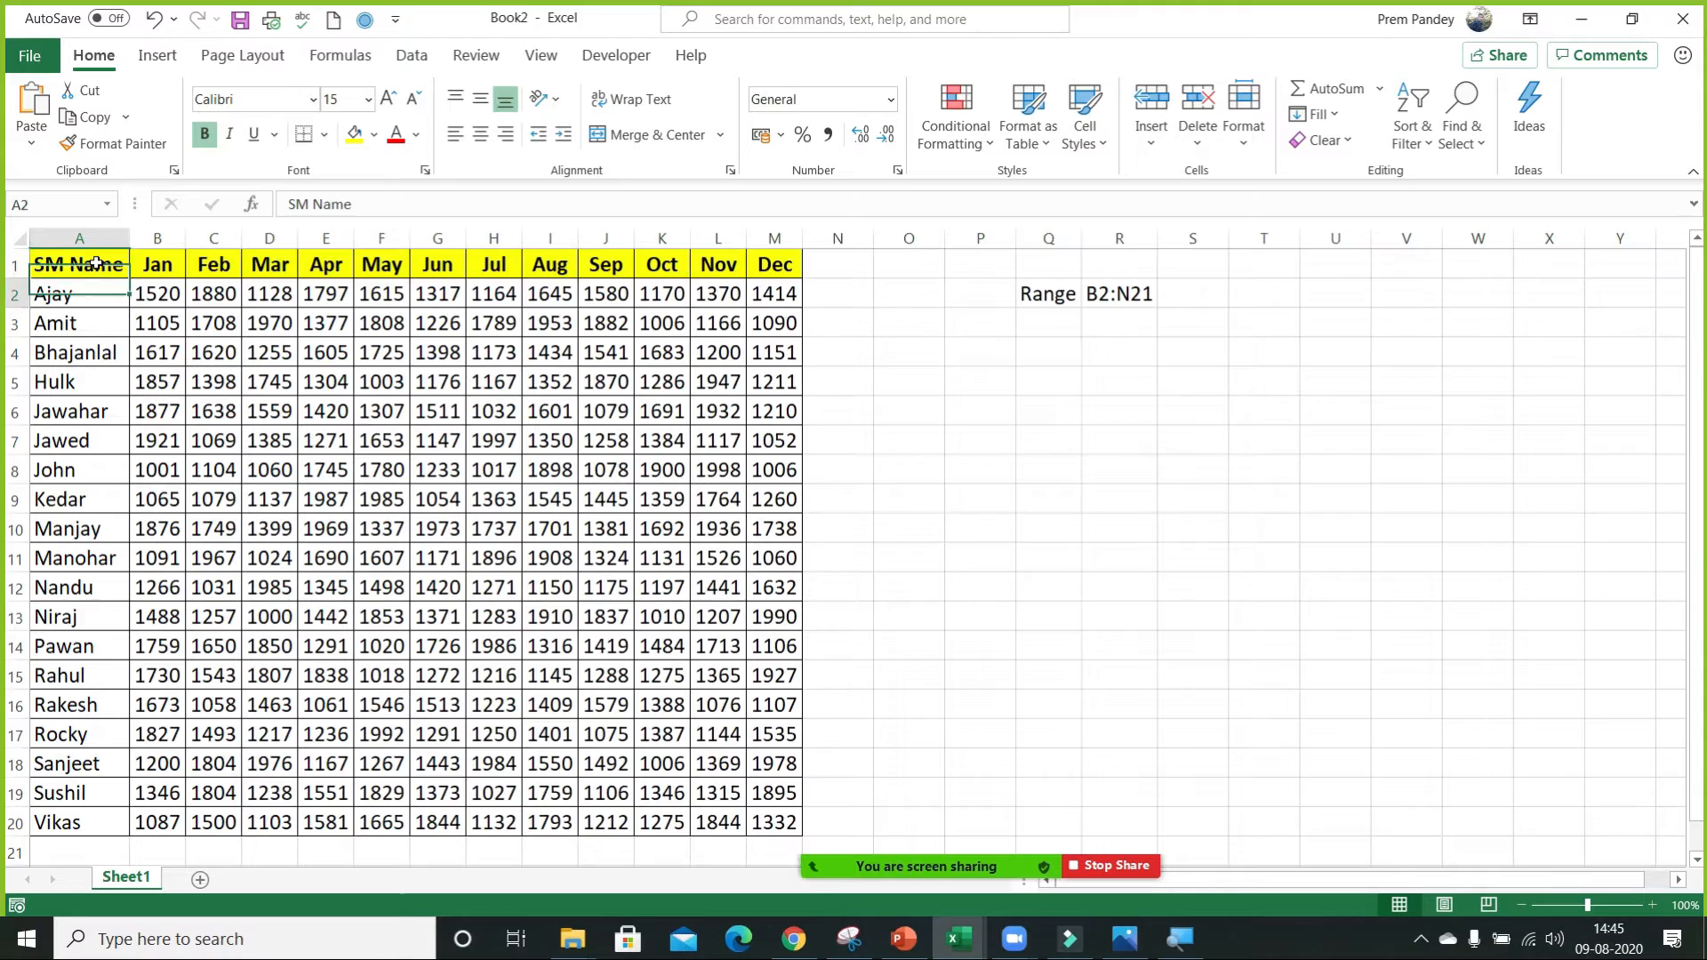
Enter 1 and 2 in N1:N2 beside the Dec column, and clear column N.
{"action": "key", "text": "ctrl+Right"}
{"action": "key", "text": "Right"}
{"action": "type", "text": "1"}
{"action": "key", "text": "Return"}
{"action": "type", "text": "2"}
{"action": "key", "text": "Return"}
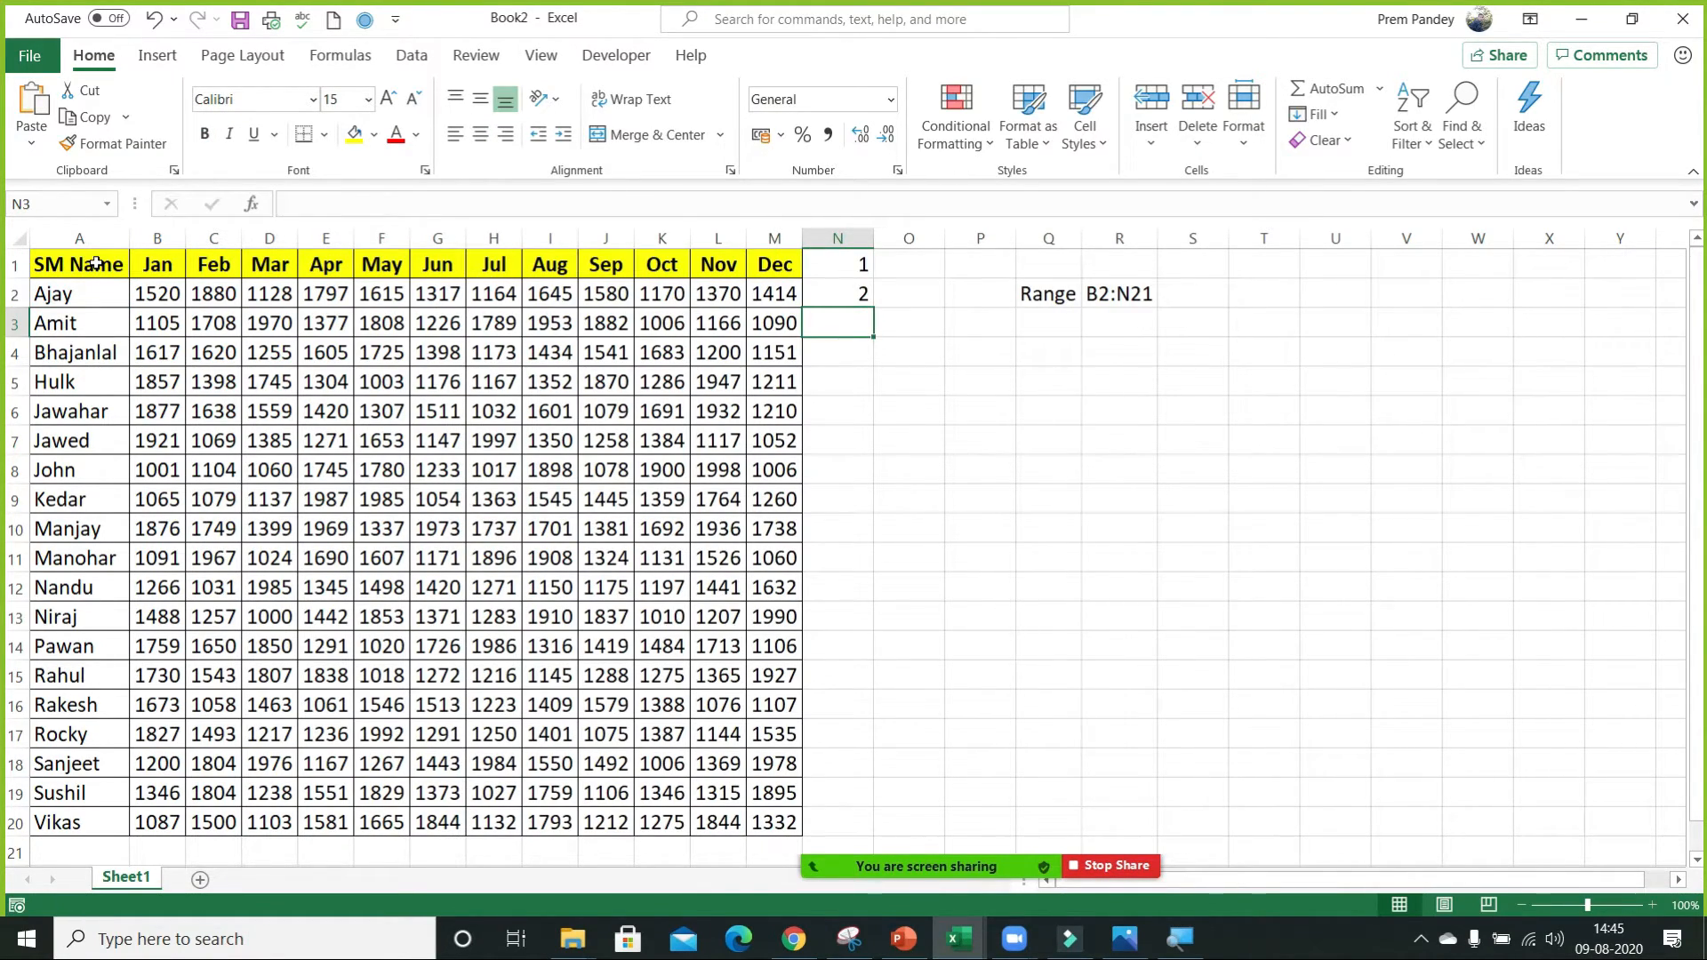
{"action": "key", "text": "ctrl+shift+Down"}
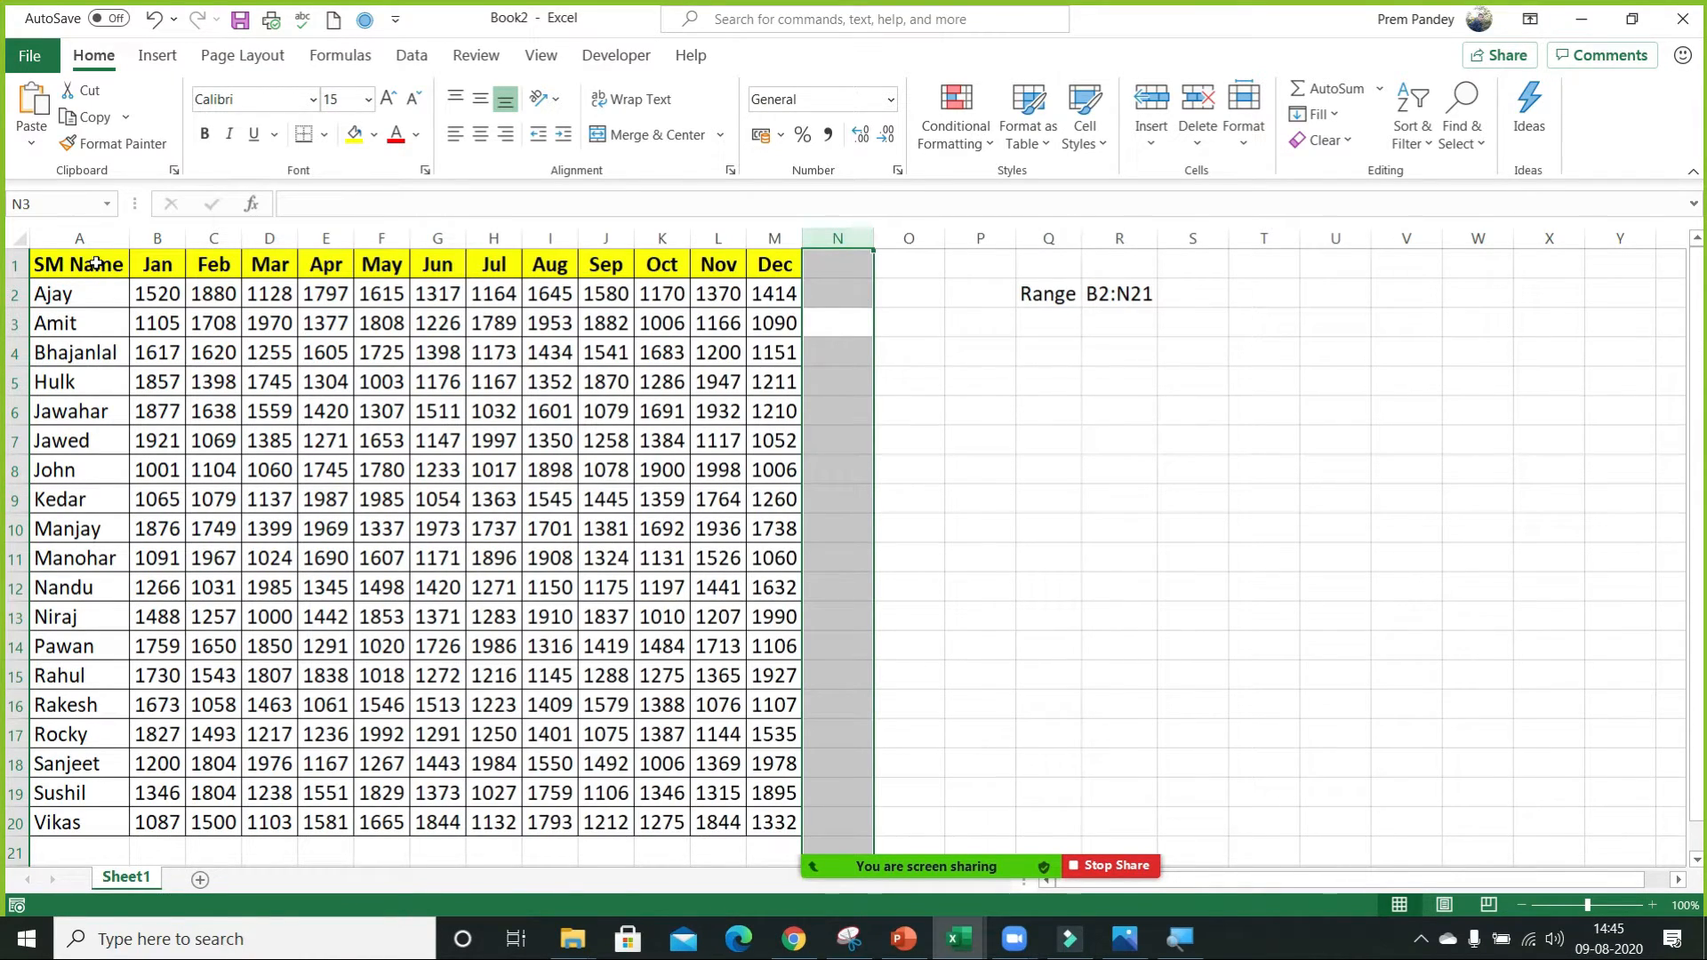
Select the table A1:M20 to show its extent, and insert an empty column A and an empty row 1 before it.
{"action": "left_click", "coordinate": [95, 264]}
{"action": "key", "text": "ctrl+a"}
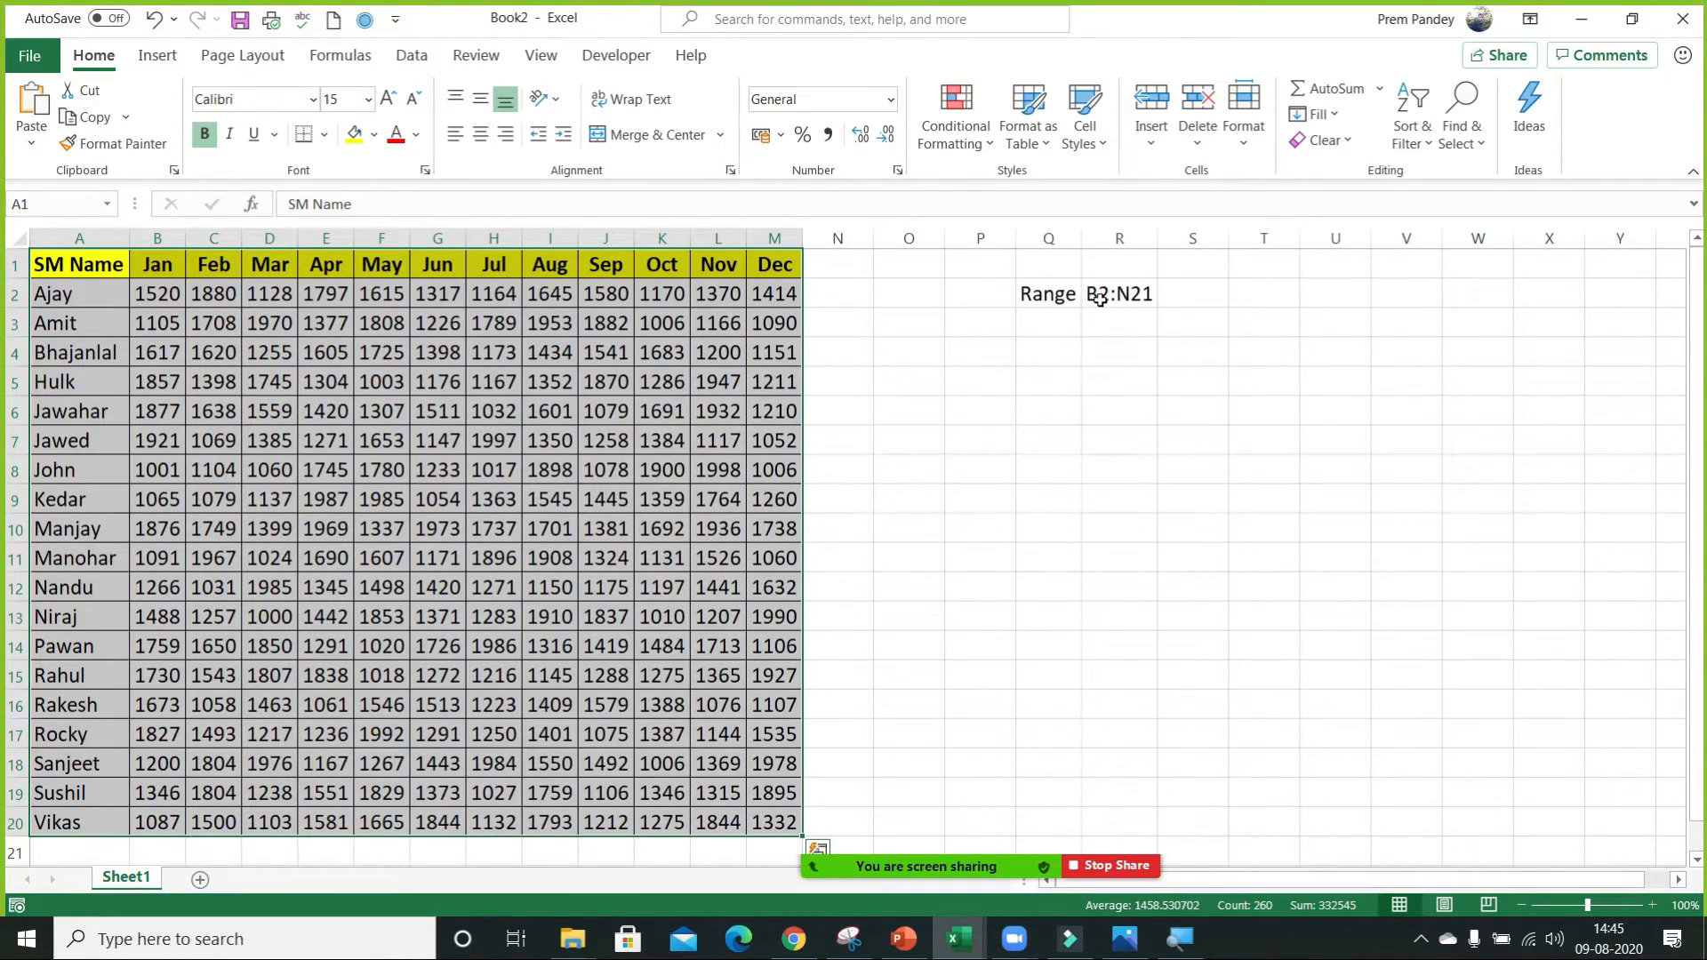
{"action": "left_click", "coordinate": [70, 233]}
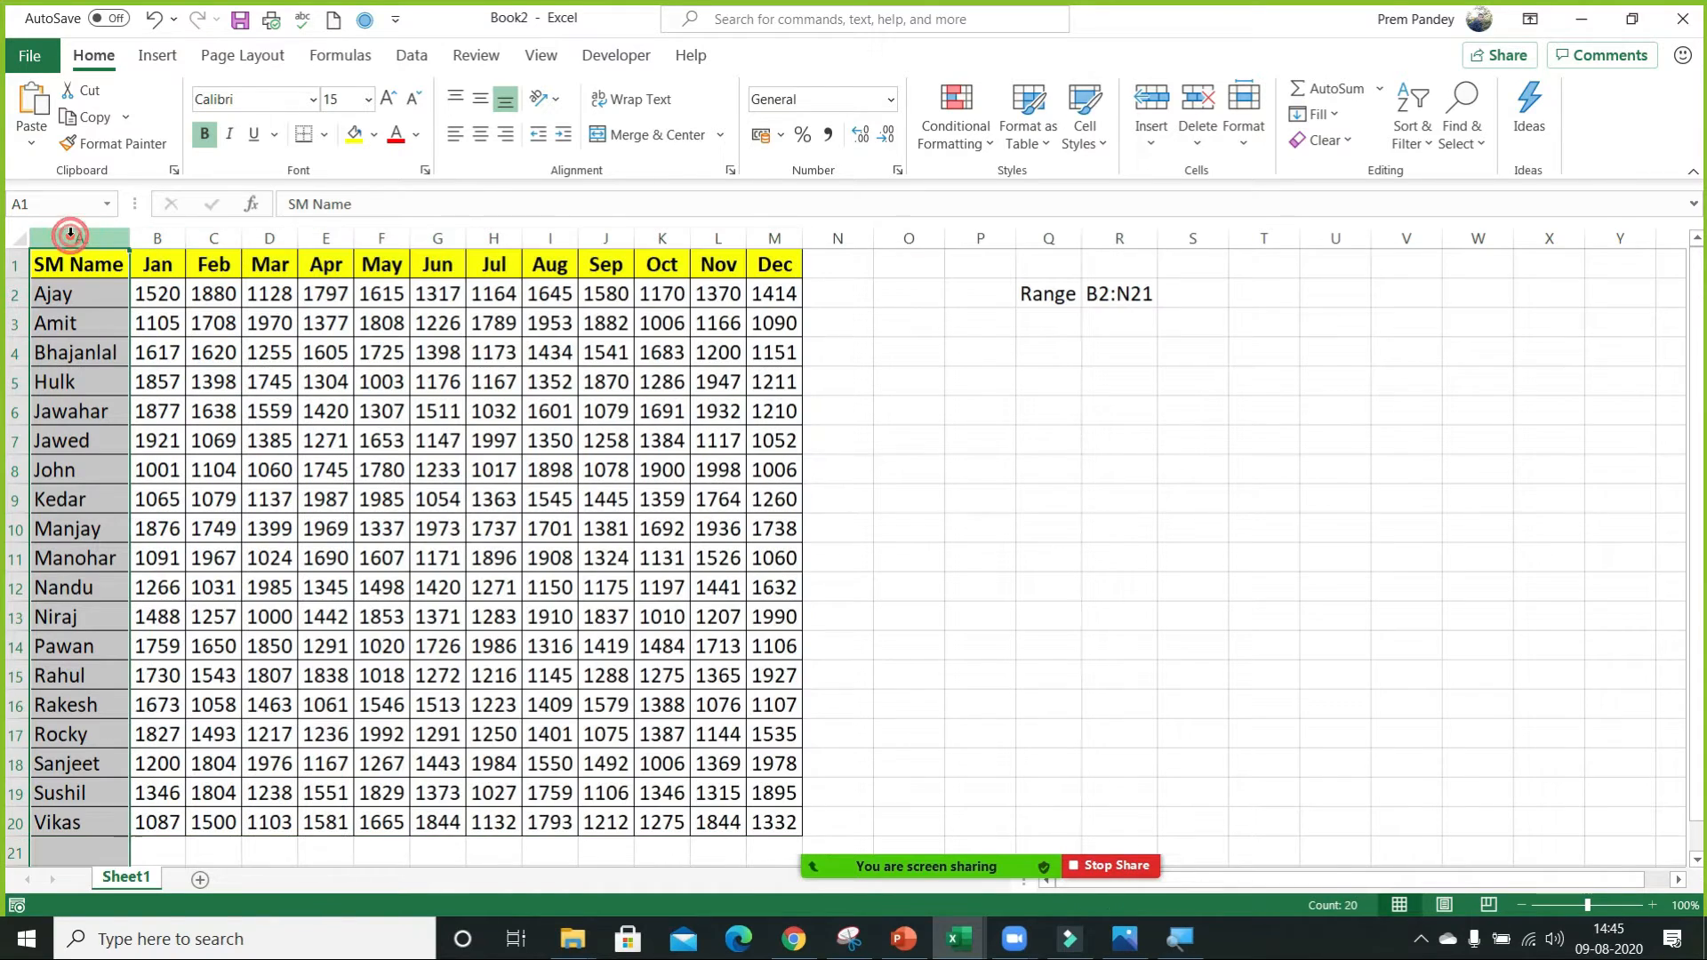
{"action": "key", "text": "ctrl+shift+plus"}
{"action": "left_click", "coordinate": [228, 266]}
{"action": "key", "text": "shift+space"}
{"action": "key", "text": "ctrl+shift+plus"}
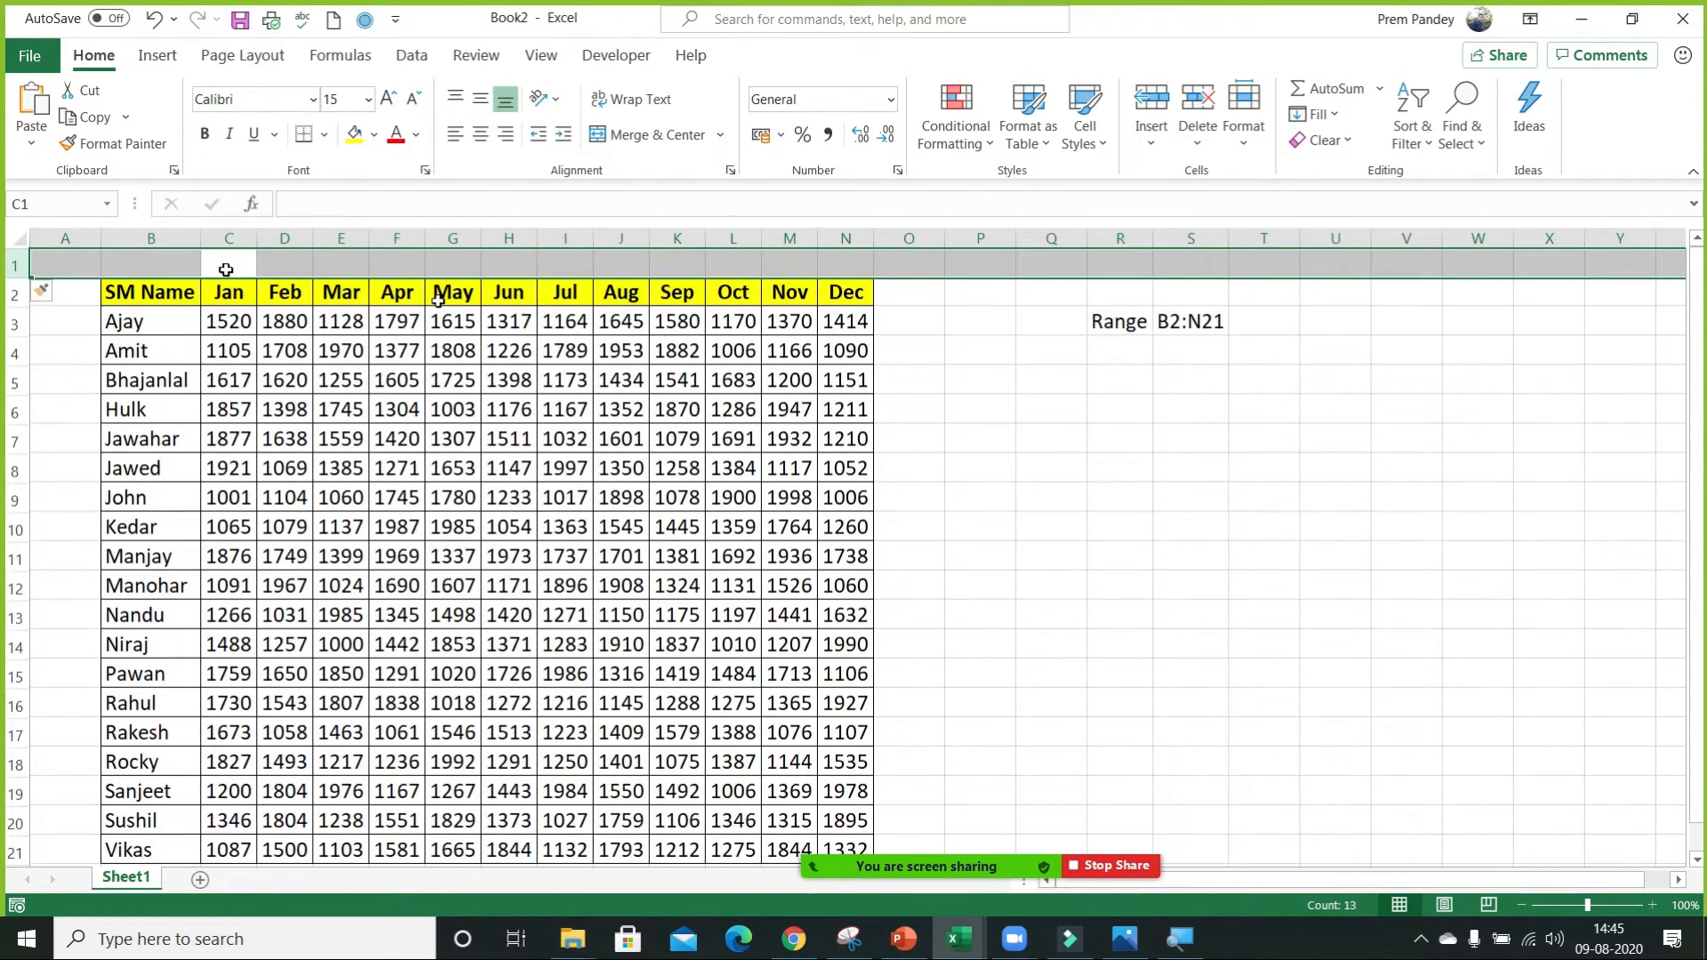
Start an INDEX function in R5 with the array,row_num,column_num argument list.
{"action": "left_click", "coordinate": [1139, 373]}
{"action": "type", "text": "="}
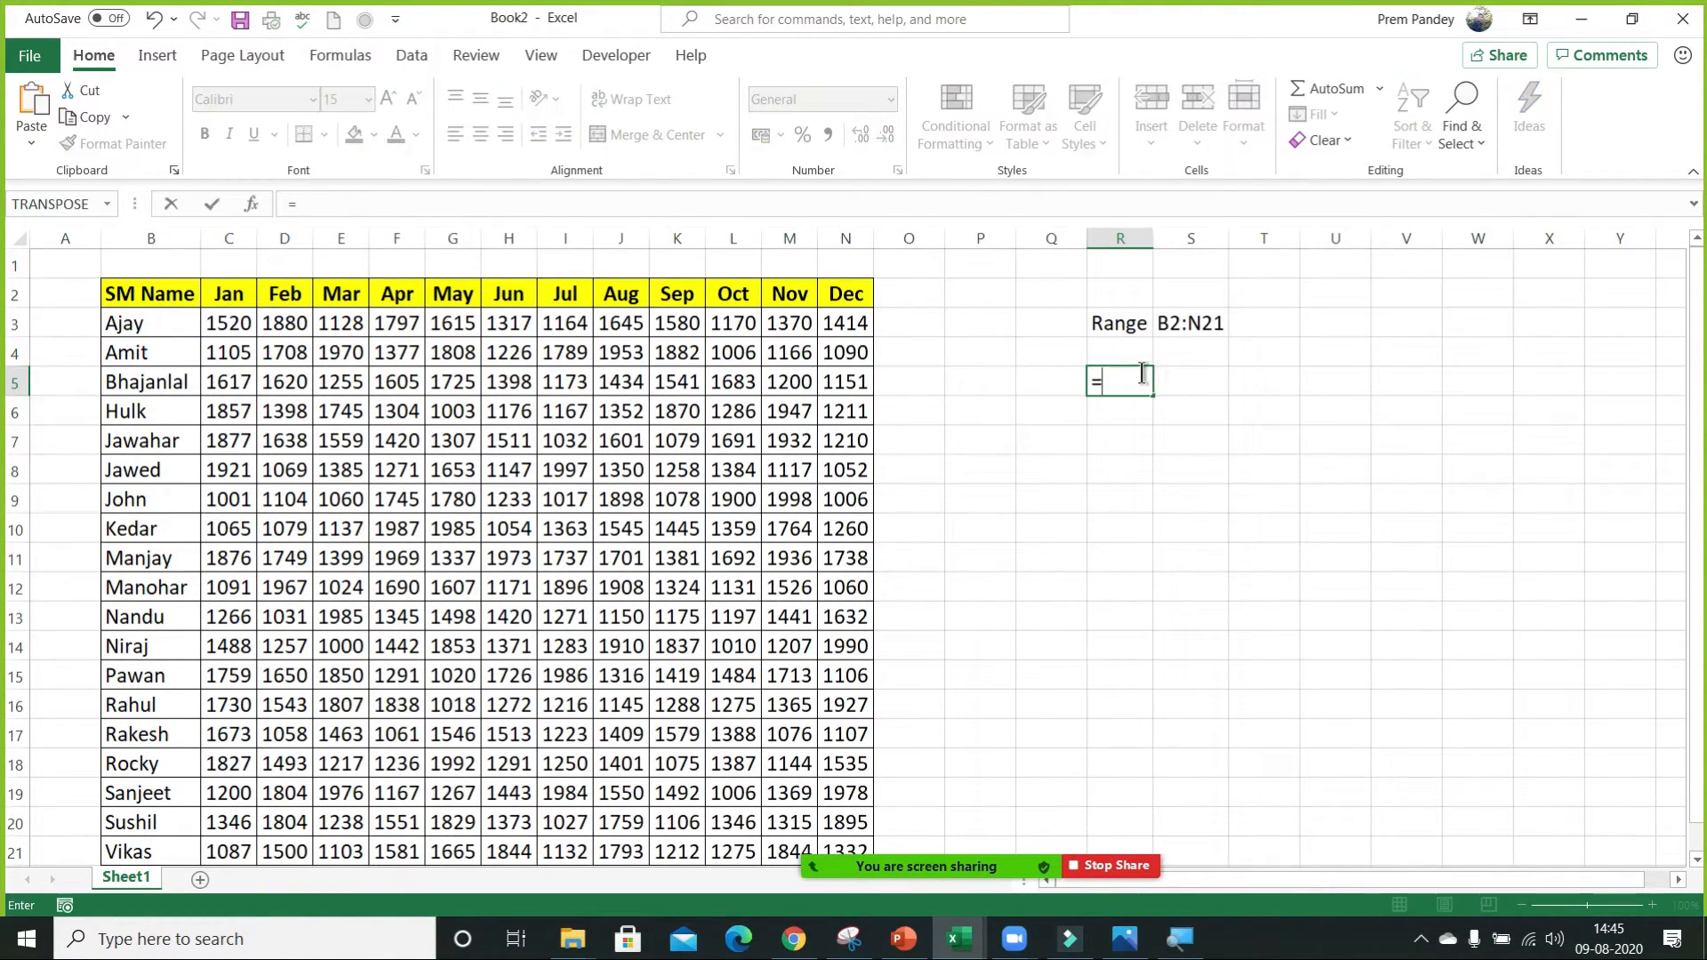
{"action": "type", "text": "ind"}
{"action": "key", "text": "Tab"}
{"action": "key", "text": "ctrl+a"}
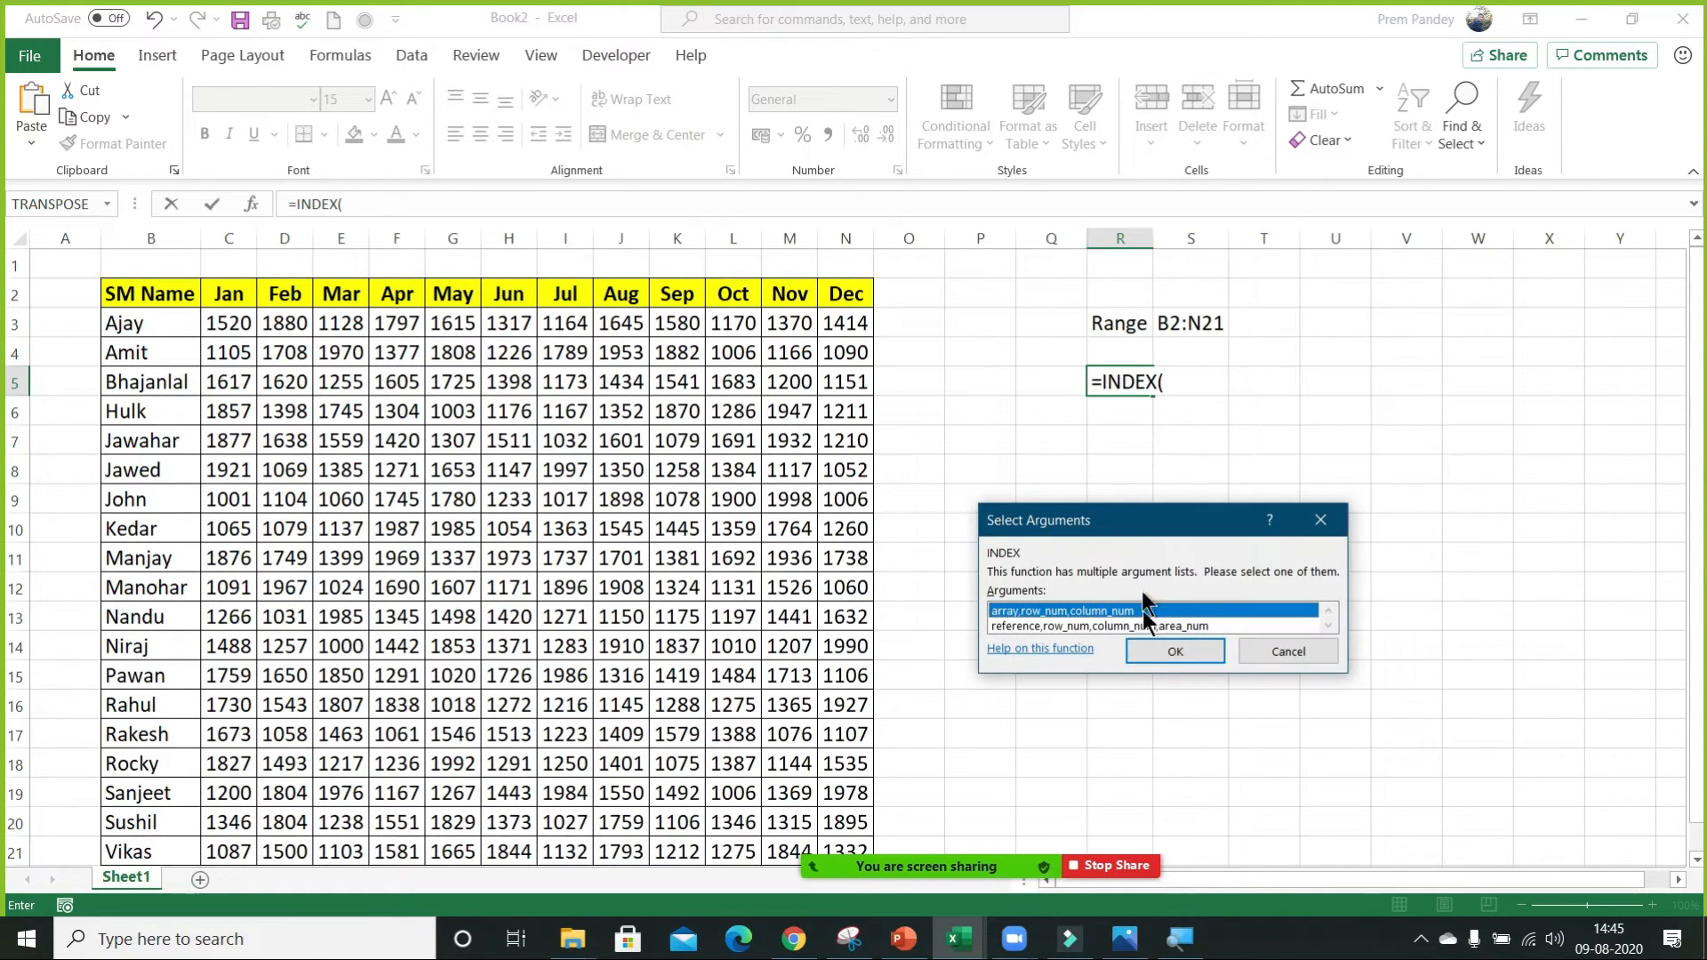
{"action": "left_click", "coordinate": [1156, 658]}
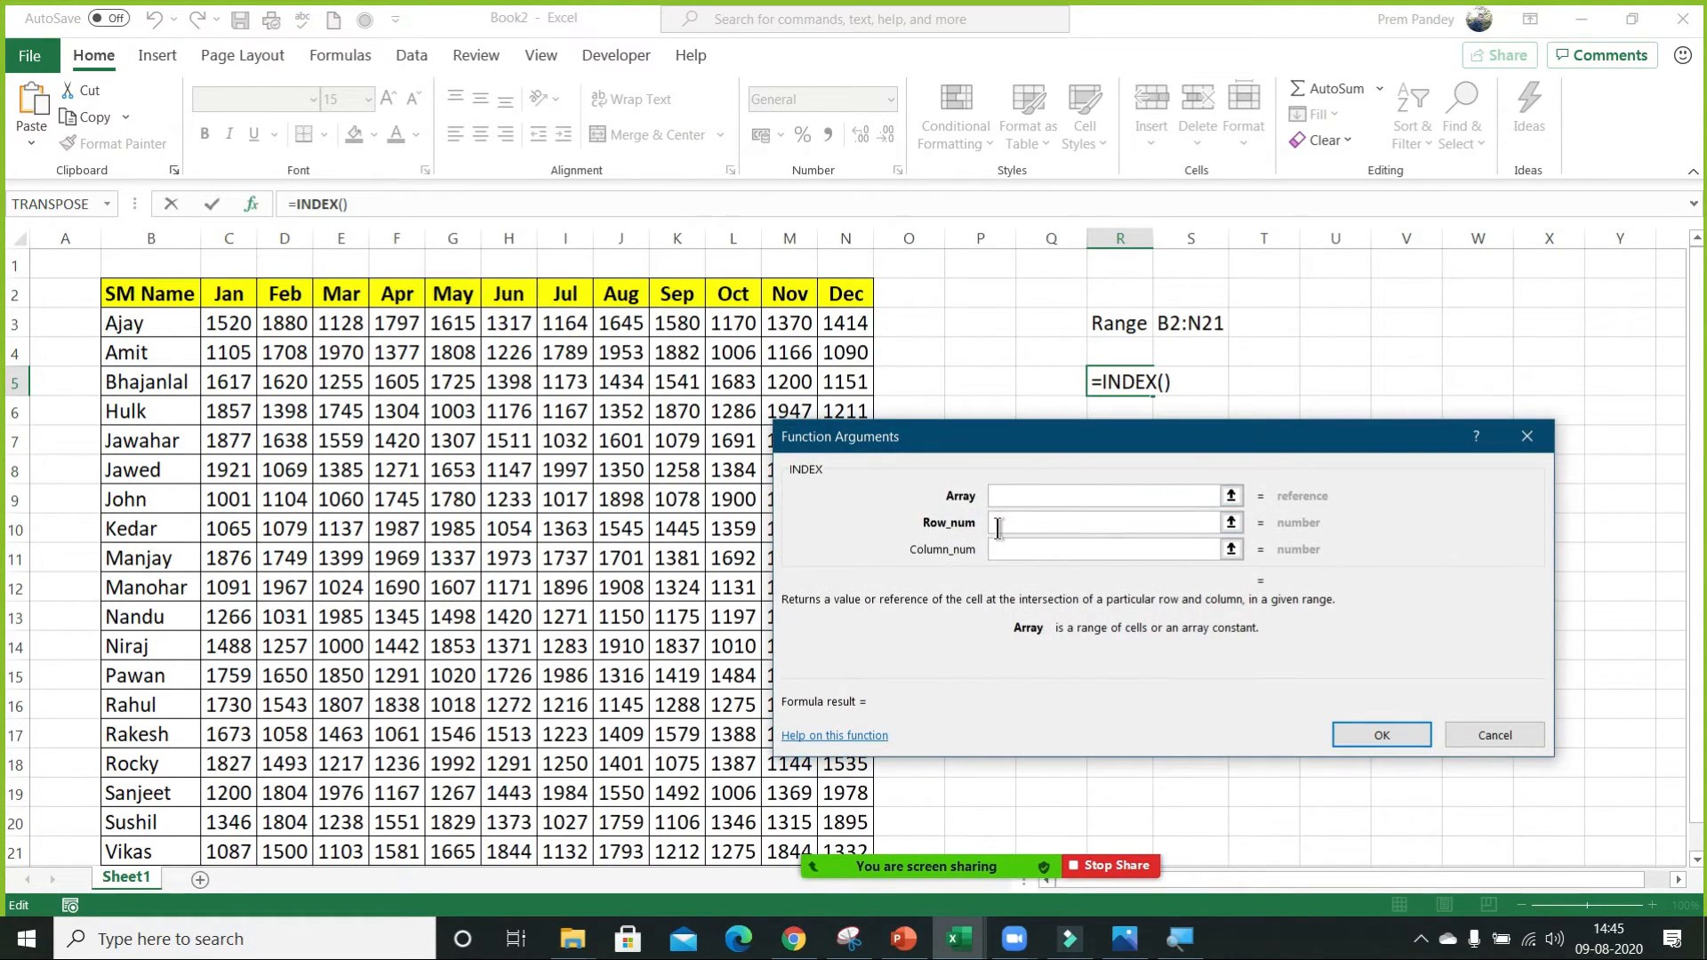
Set the INDEX function's Array to B2:N21 and its Row_num to 3, and activate the Column_num argument.
{"action": "type", "text": "B"}
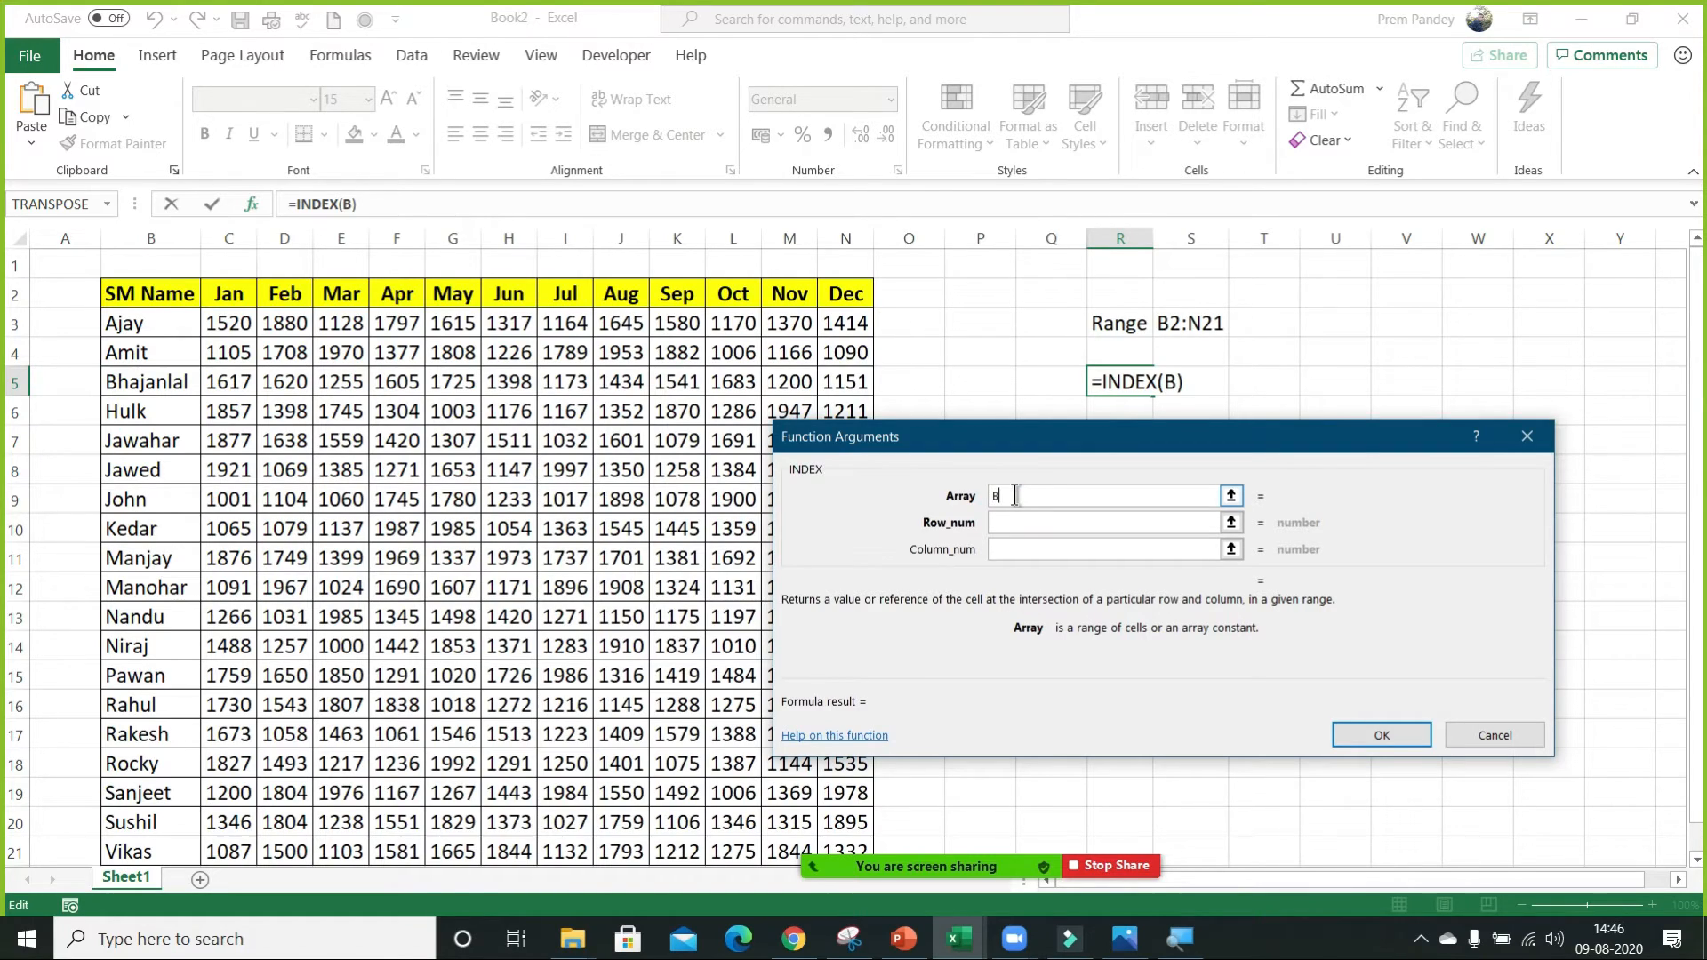
{"action": "type", "text": "2:N21"}
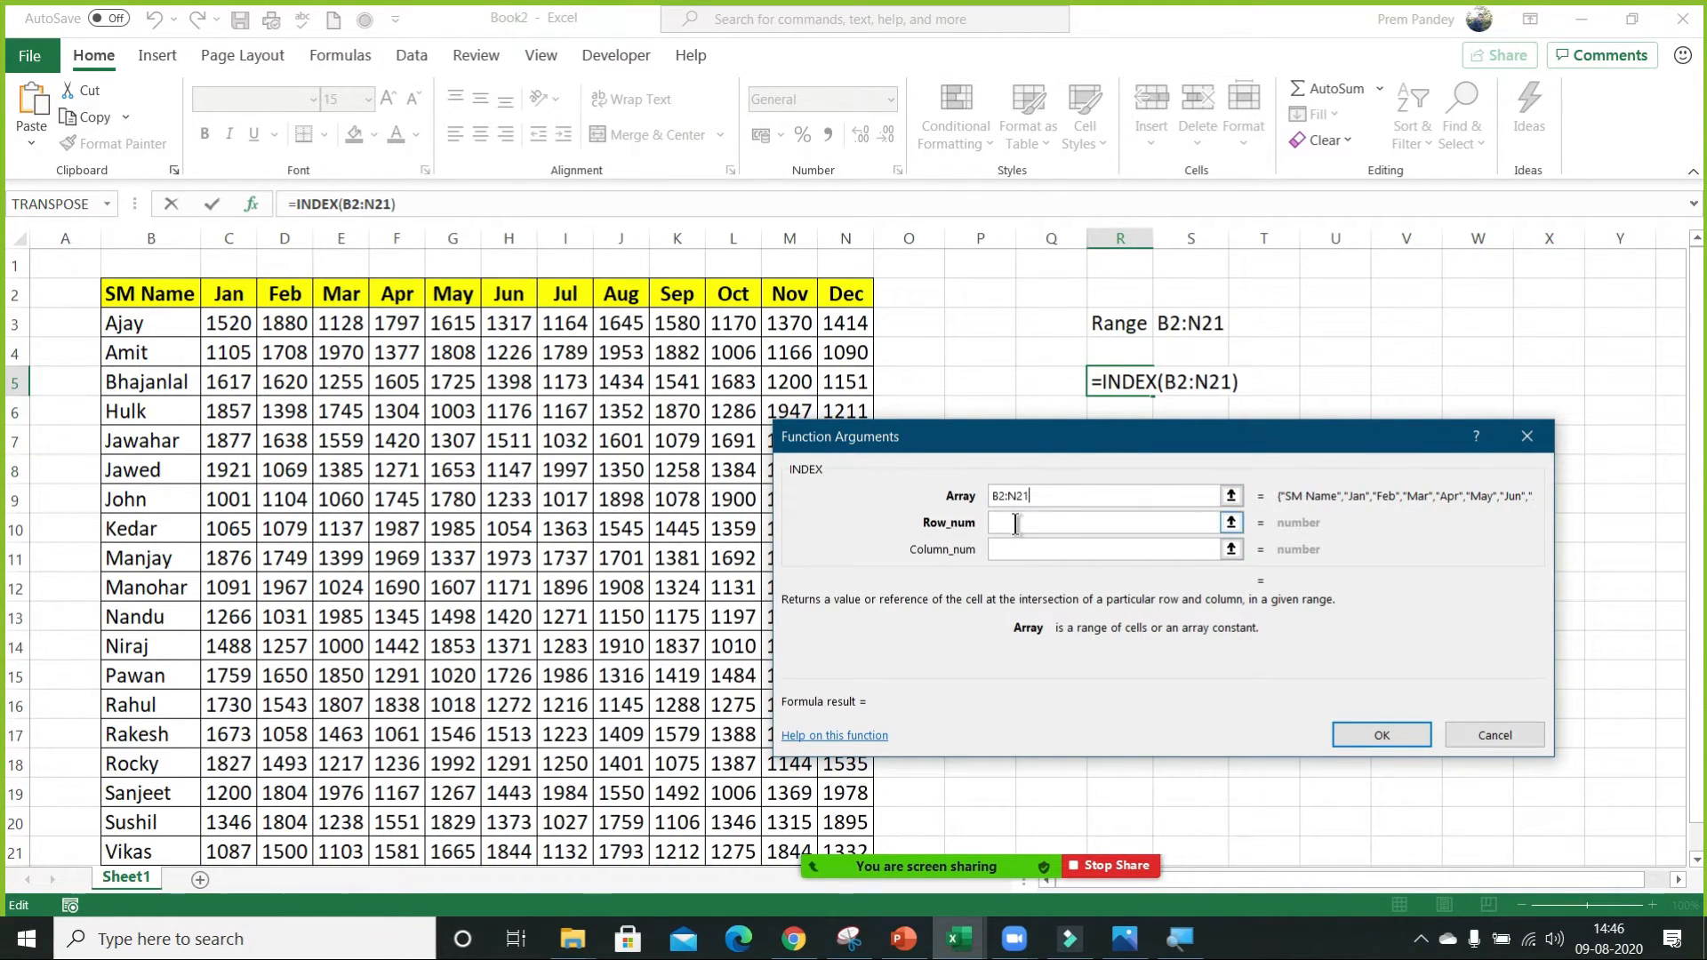
{"action": "left_click", "coordinate": [1016, 523]}
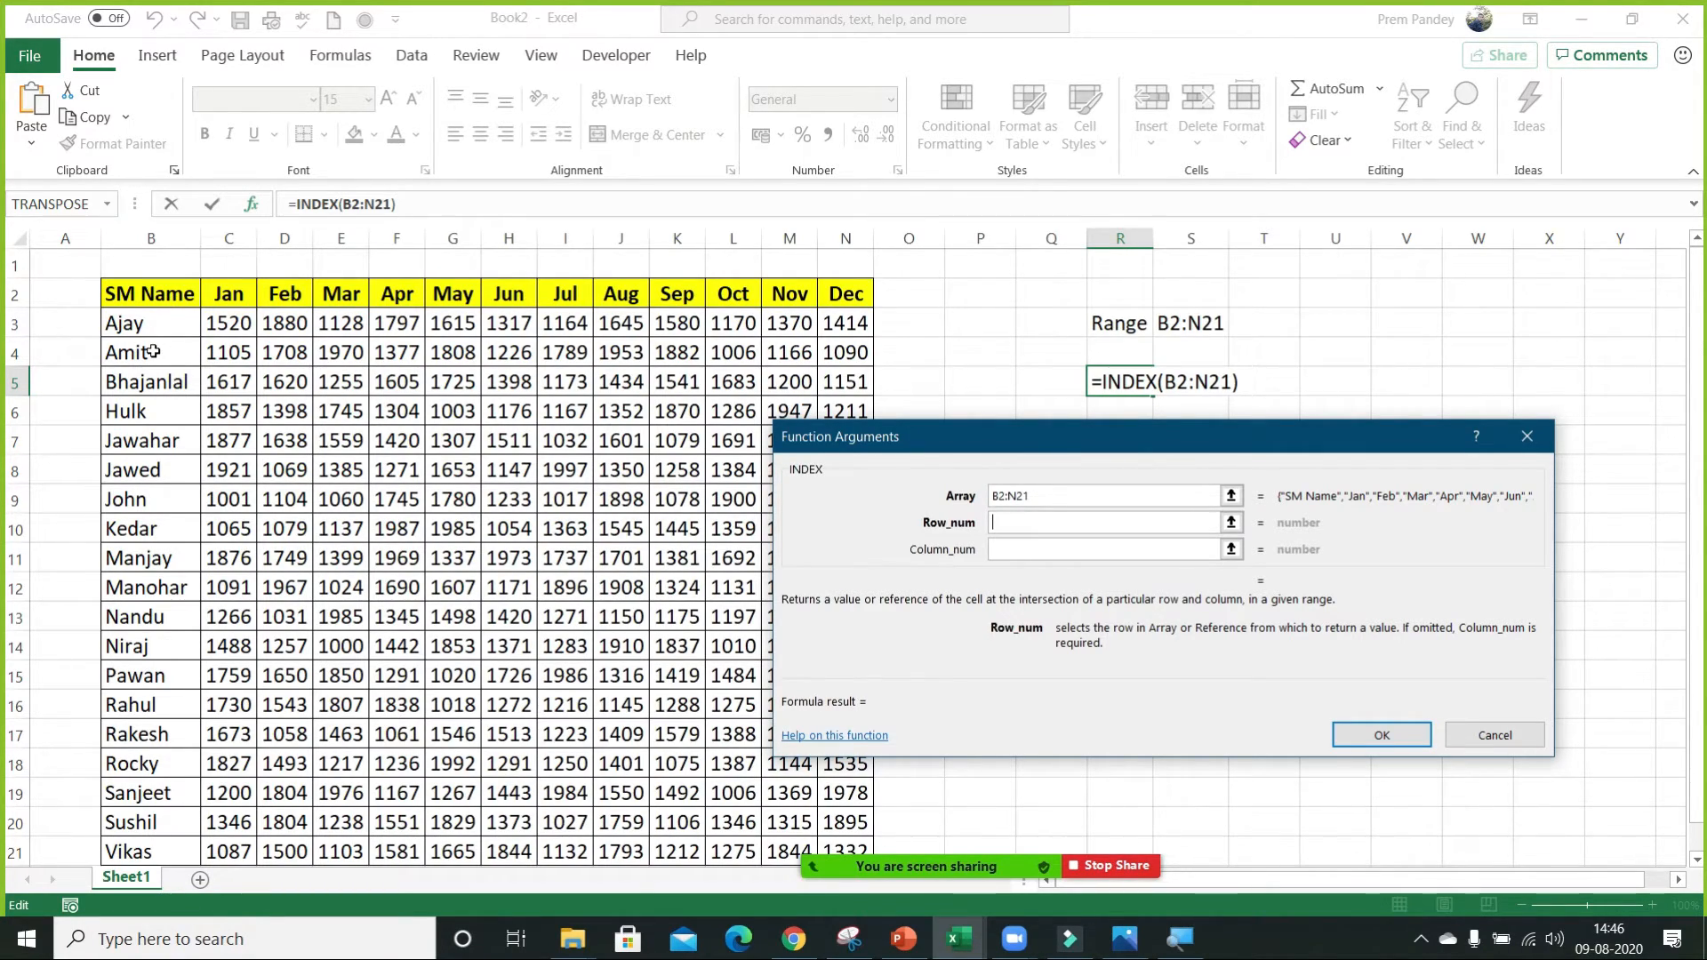
{"action": "type", "text": "3"}
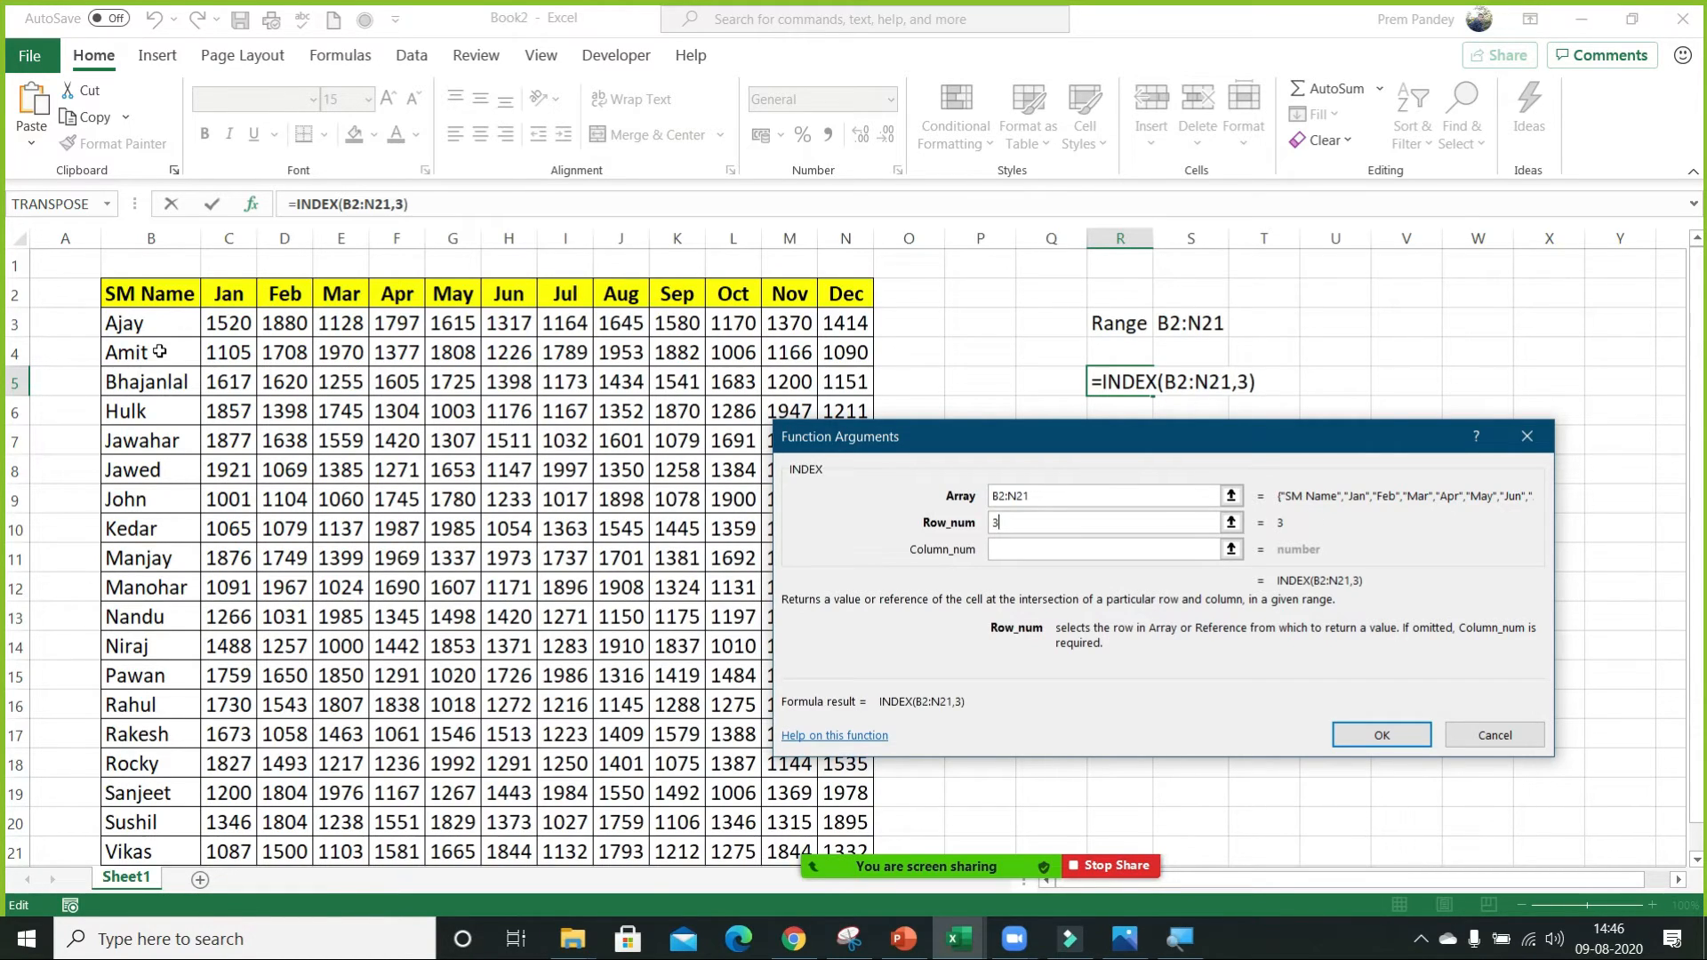
{"action": "left_click", "coordinate": [1024, 553]}
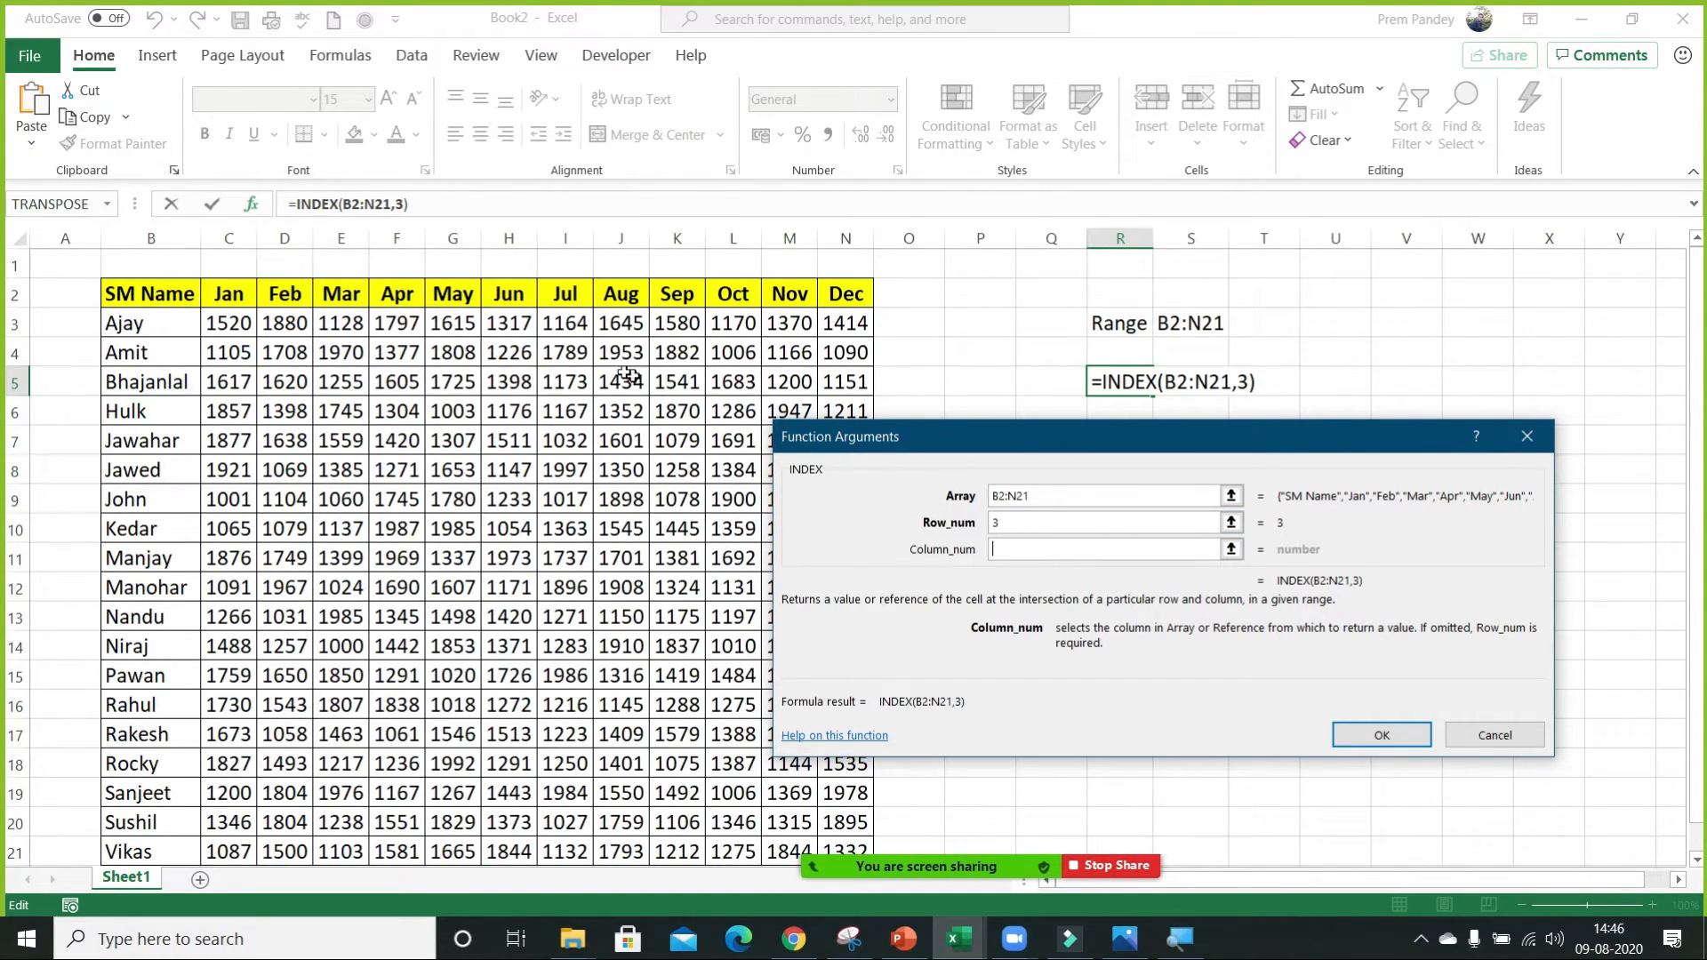
Try the whole columns B:B and C:C as the Column_num, and clear the argument.
{"action": "left_click", "coordinate": [157, 246]}
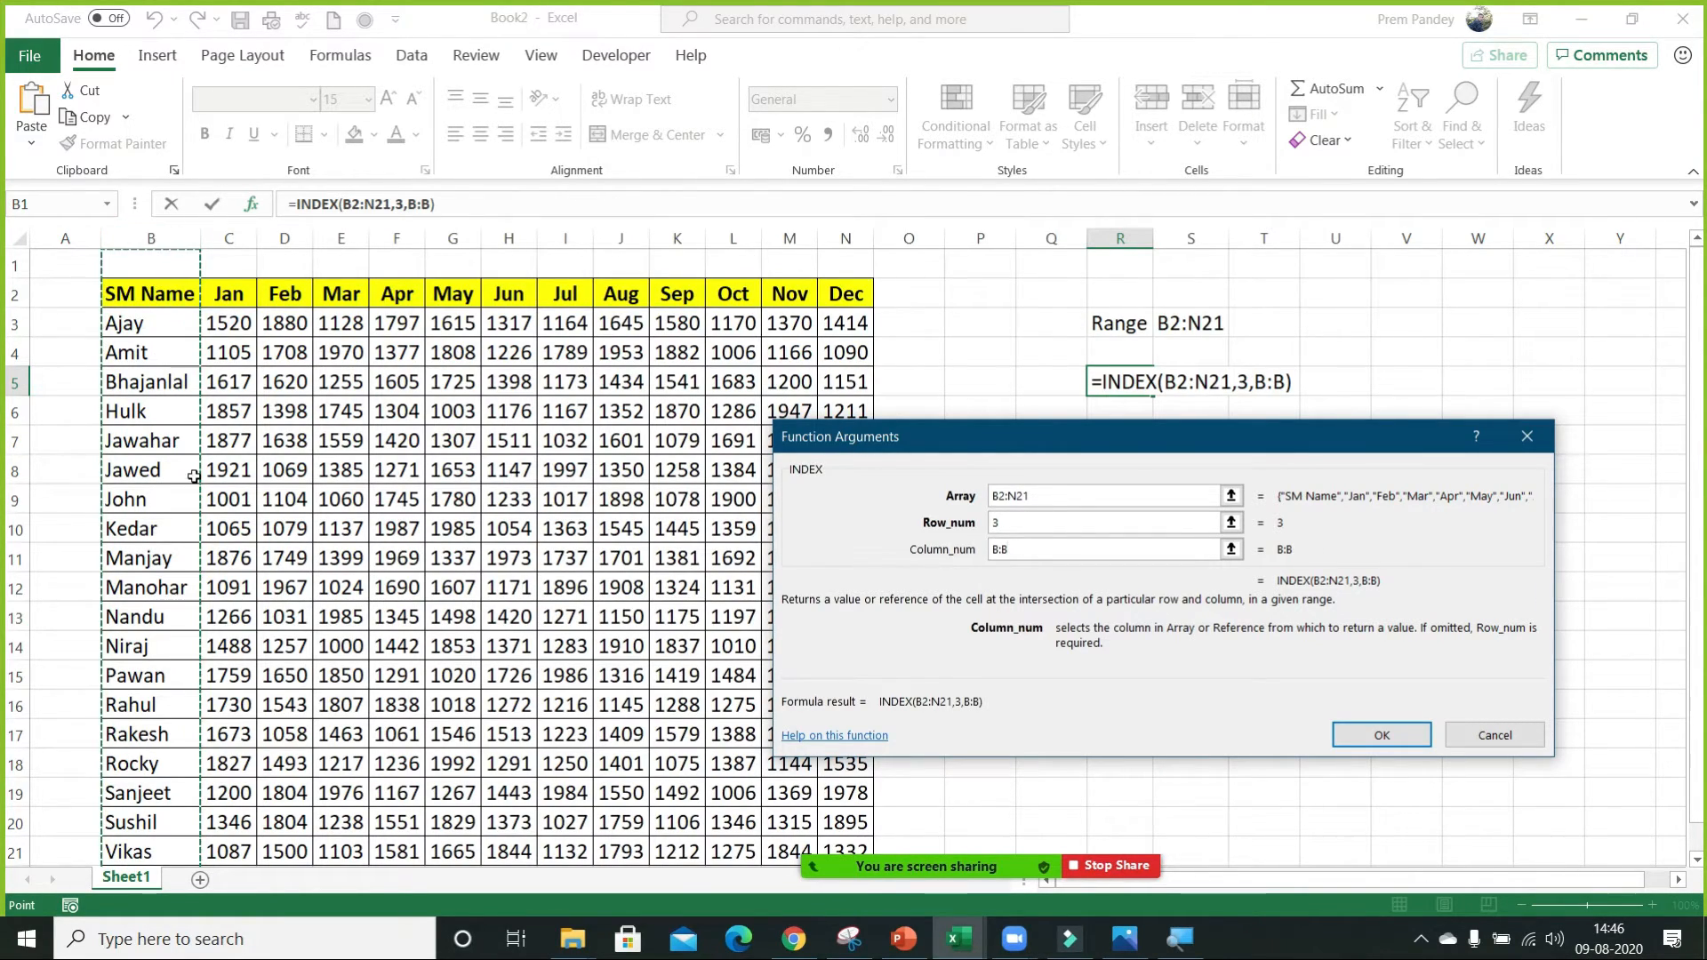
{"action": "left_click", "coordinate": [229, 239]}
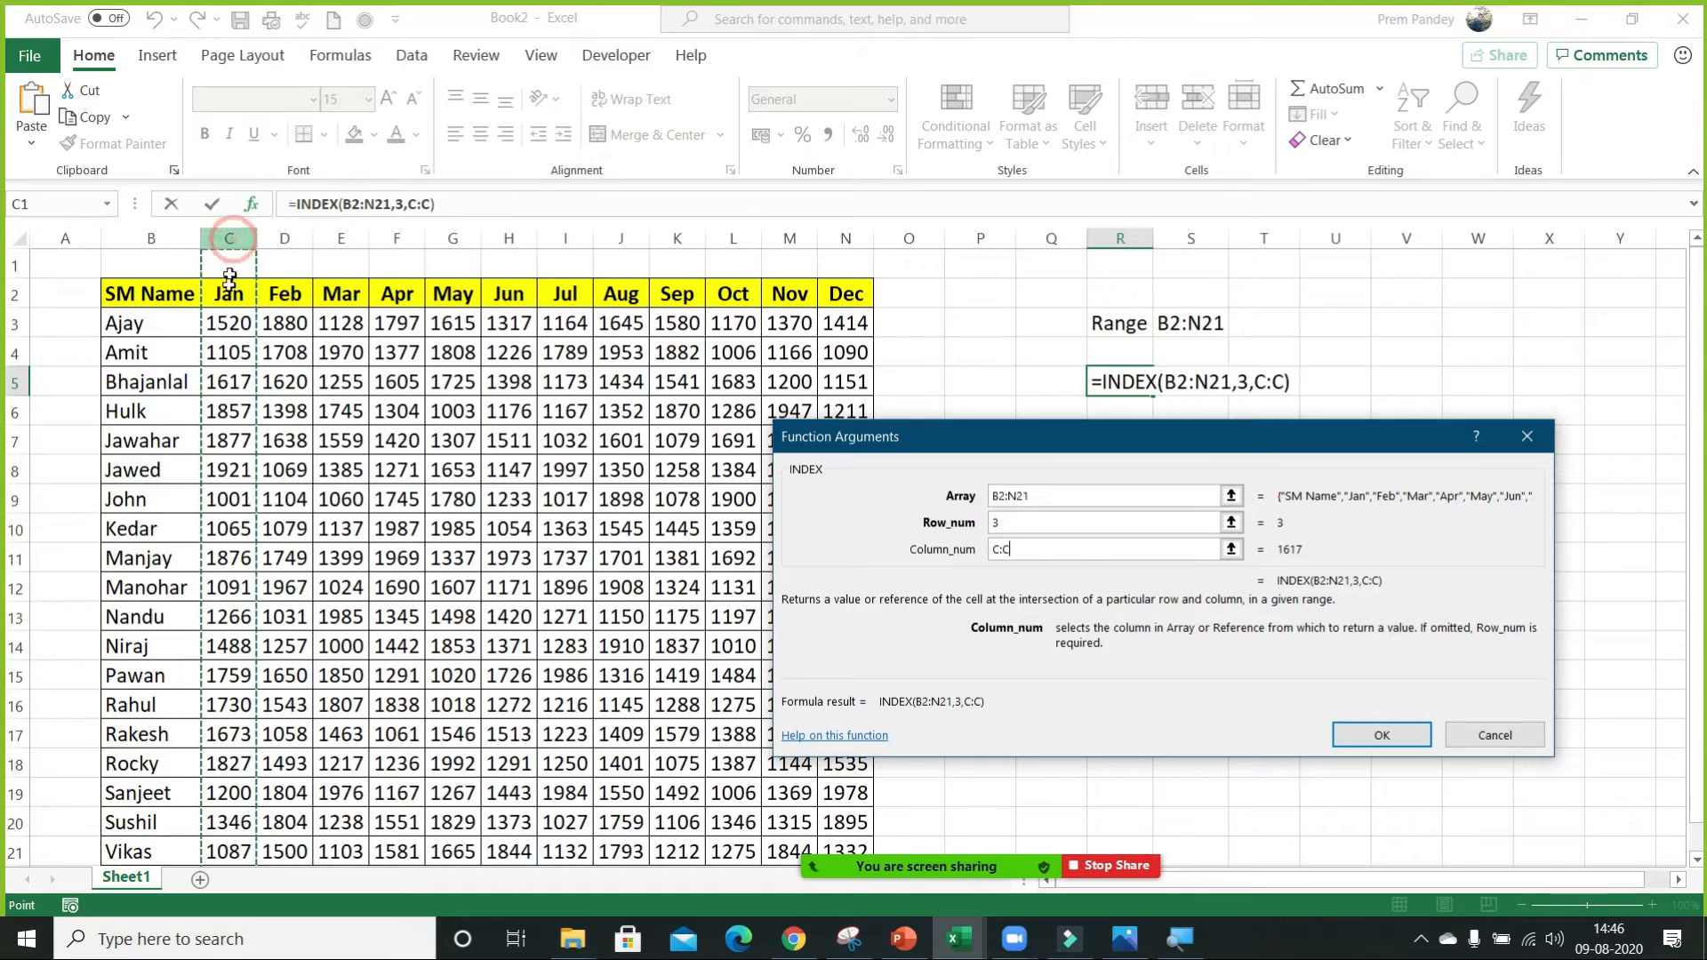
{"action": "left_click_drag", "start_coordinate": [1034, 549], "coordinate": [901, 538]}
{"action": "key", "text": "BackSpace"}
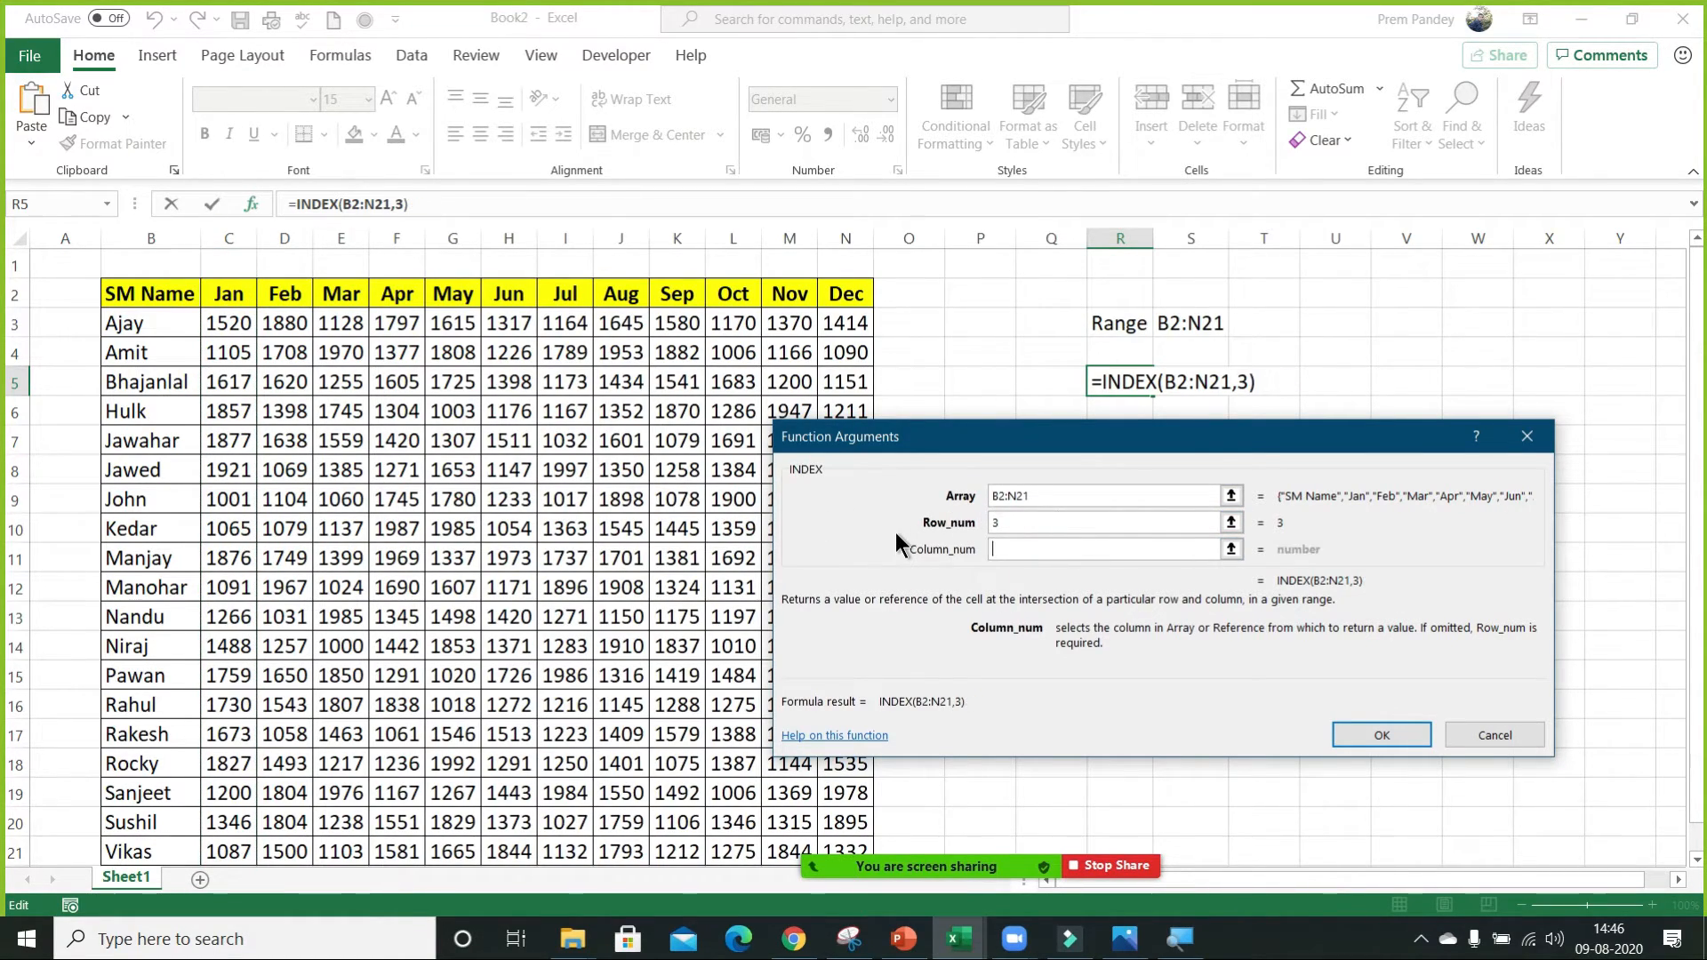
Set the Column_num to 2, complete the INDEX formula in R5, and compare its result with cell C4.
{"action": "type", "text": "2"}
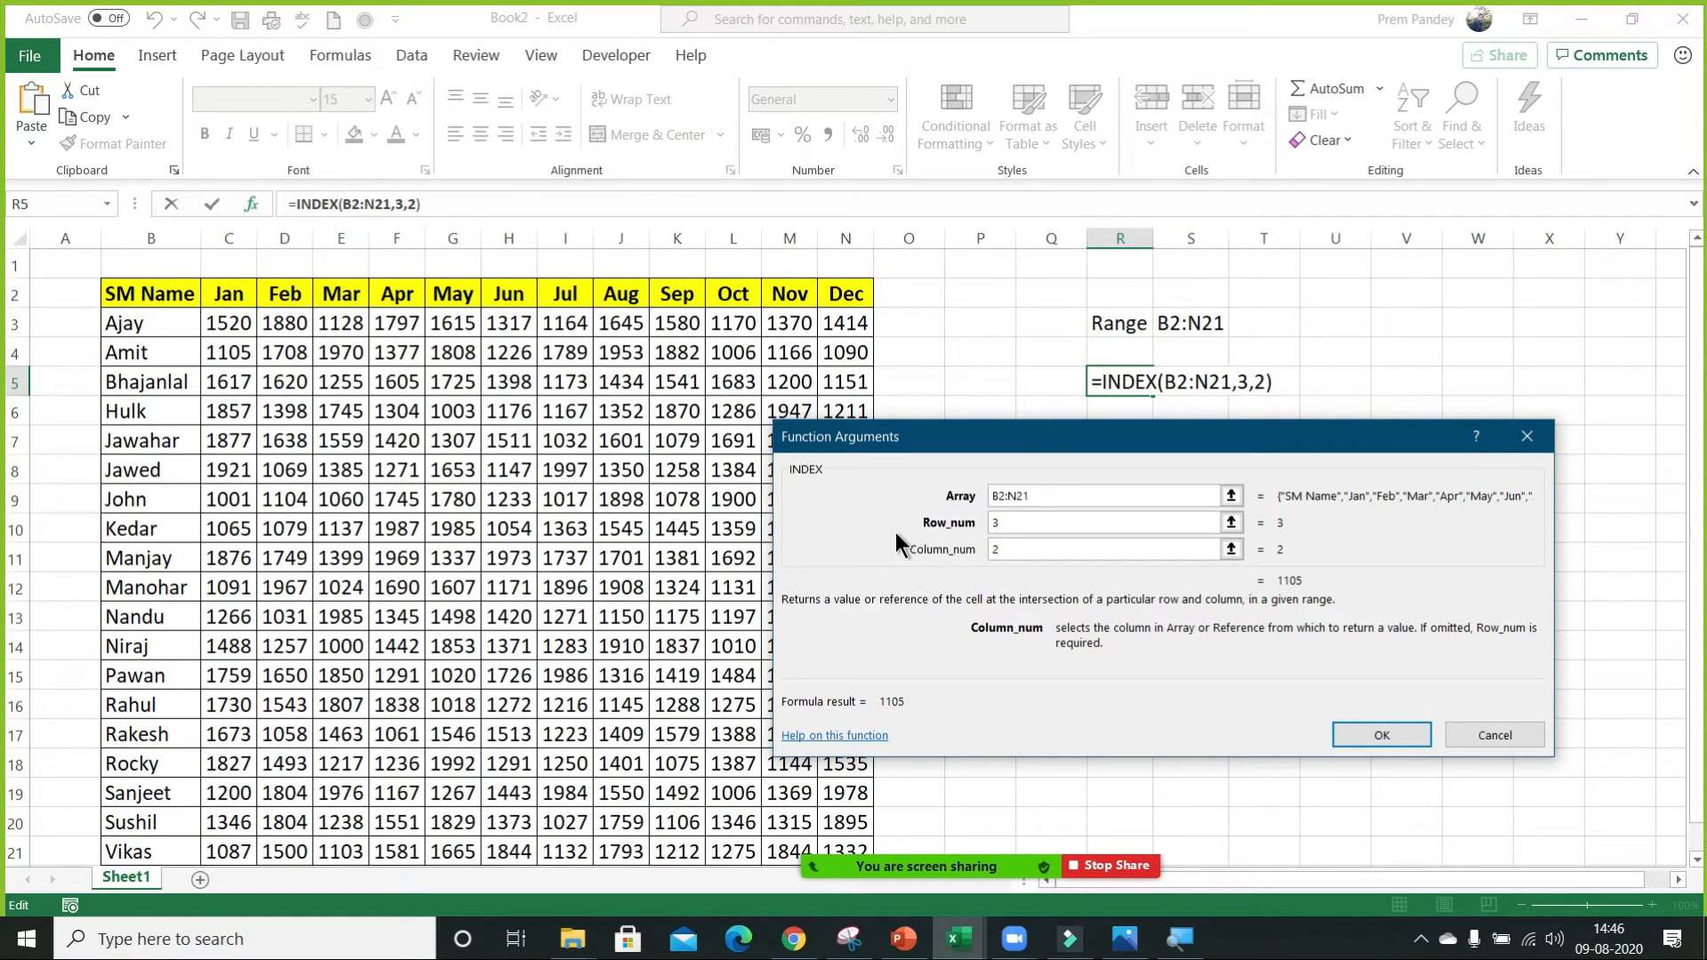
{"action": "left_click", "coordinate": [1396, 734]}
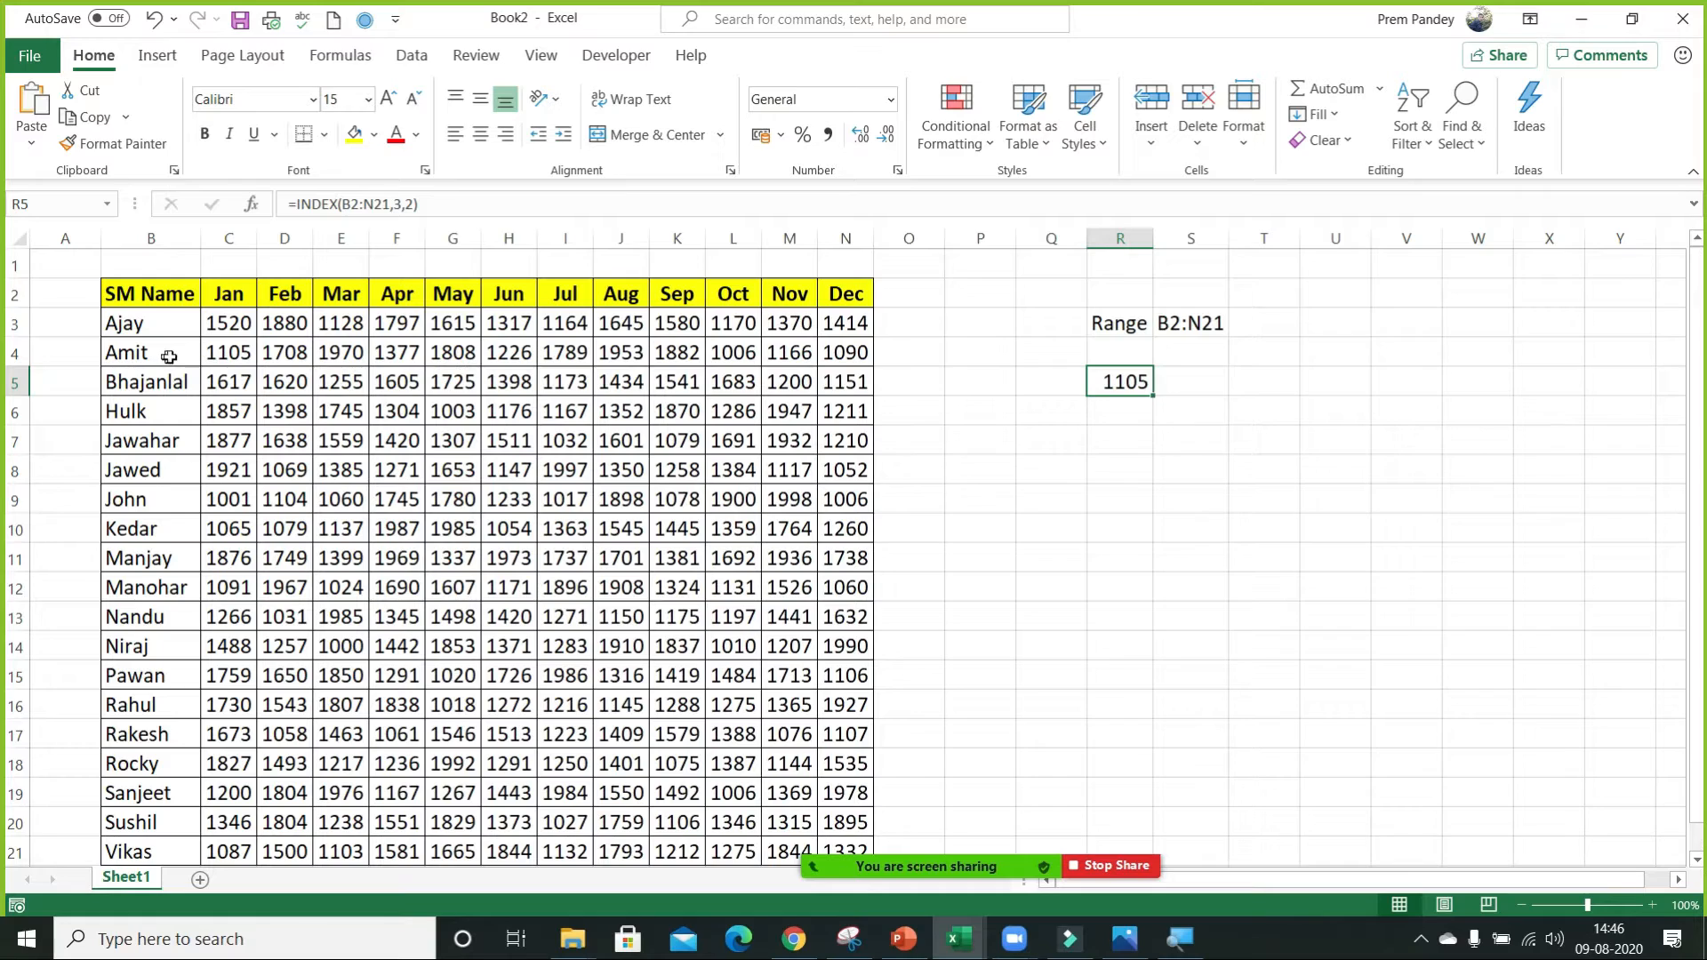
{"action": "left_click", "coordinate": [220, 356]}
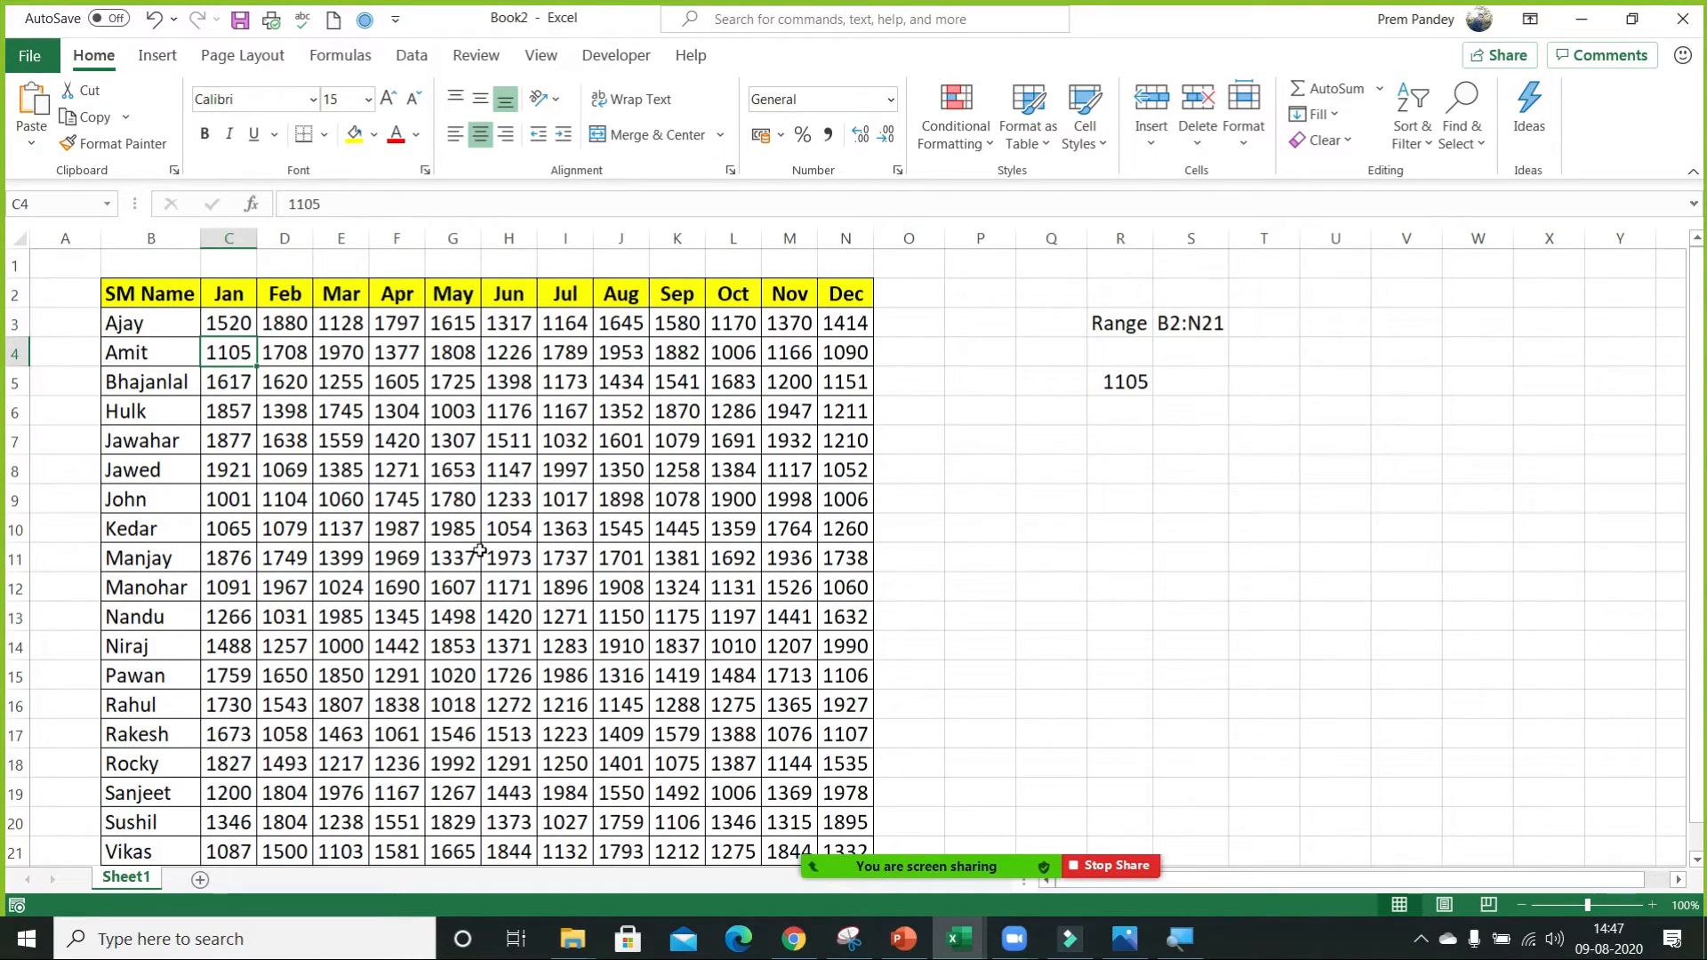
{"action": "left_click", "coordinate": [1108, 382]}
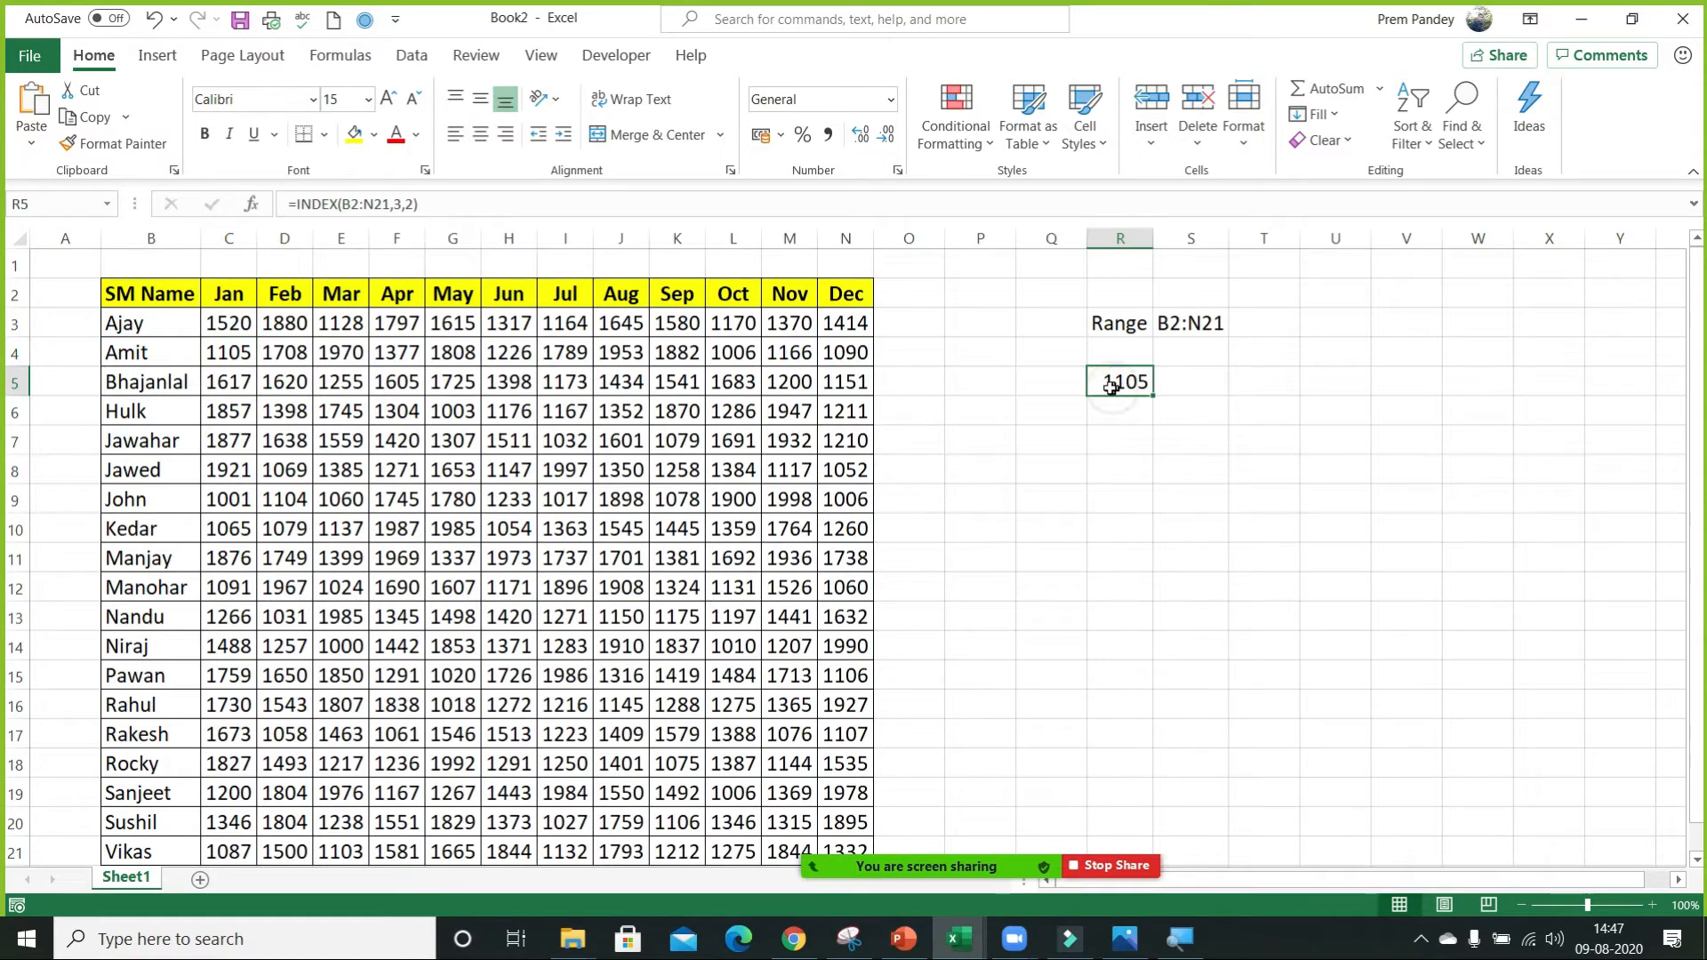
Copy the SM Name column B2:B21 and paste it starting at R2.
{"action": "left_click", "coordinate": [169, 296]}
{"action": "key", "text": "ctrl+shift+Down"}
{"action": "key", "text": "ctrl+c"}
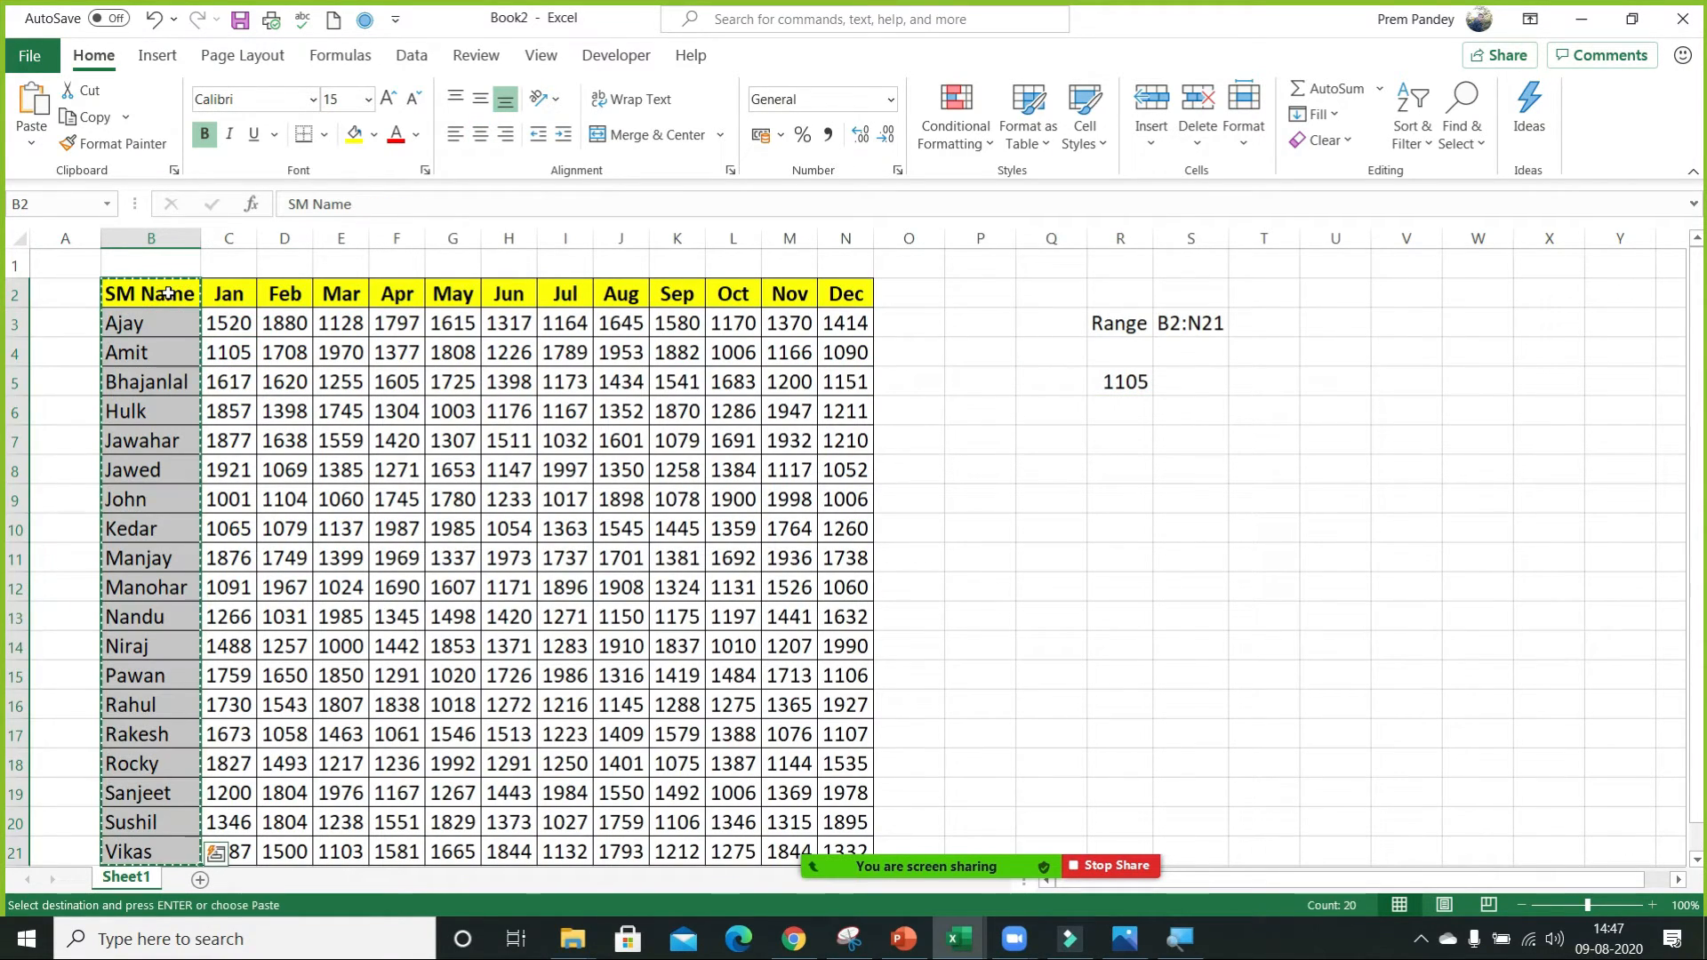
{"action": "left_click", "coordinate": [1132, 312]}
{"action": "left_click", "coordinate": [1132, 289]}
{"action": "key", "text": "ctrl+v"}
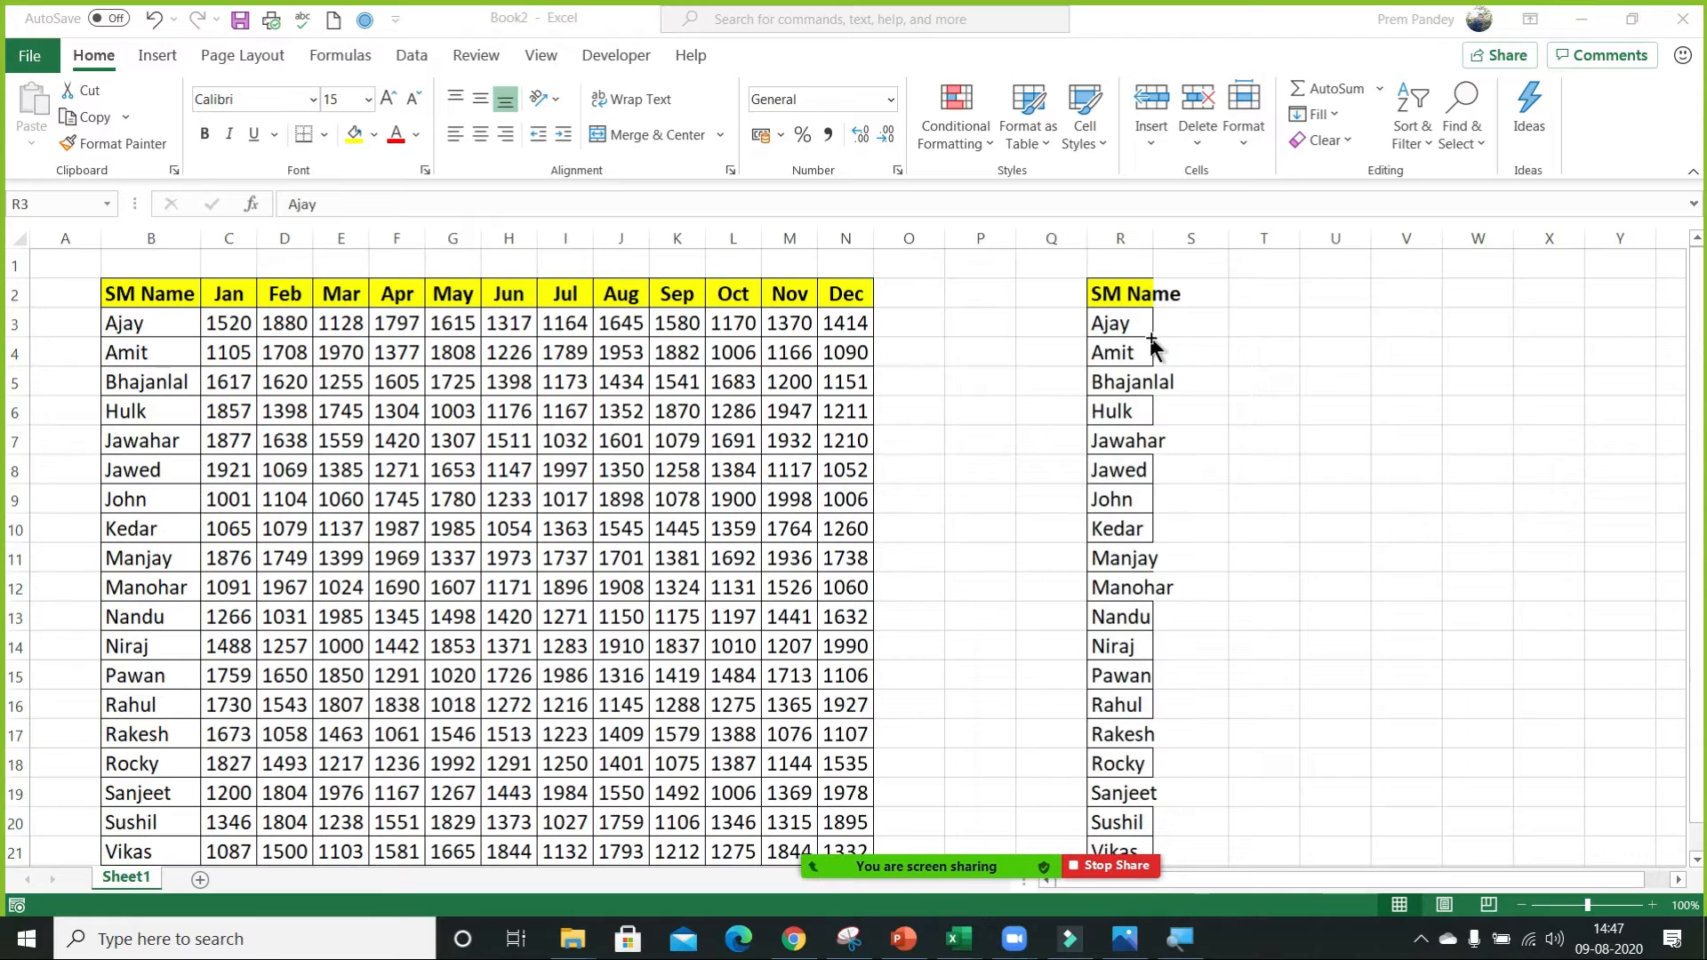
AutoFit the width of column R to its copied SM Name list.
{"action": "left_click", "coordinate": [1150, 332]}
{"action": "double_click", "coordinate": [1153, 238]}
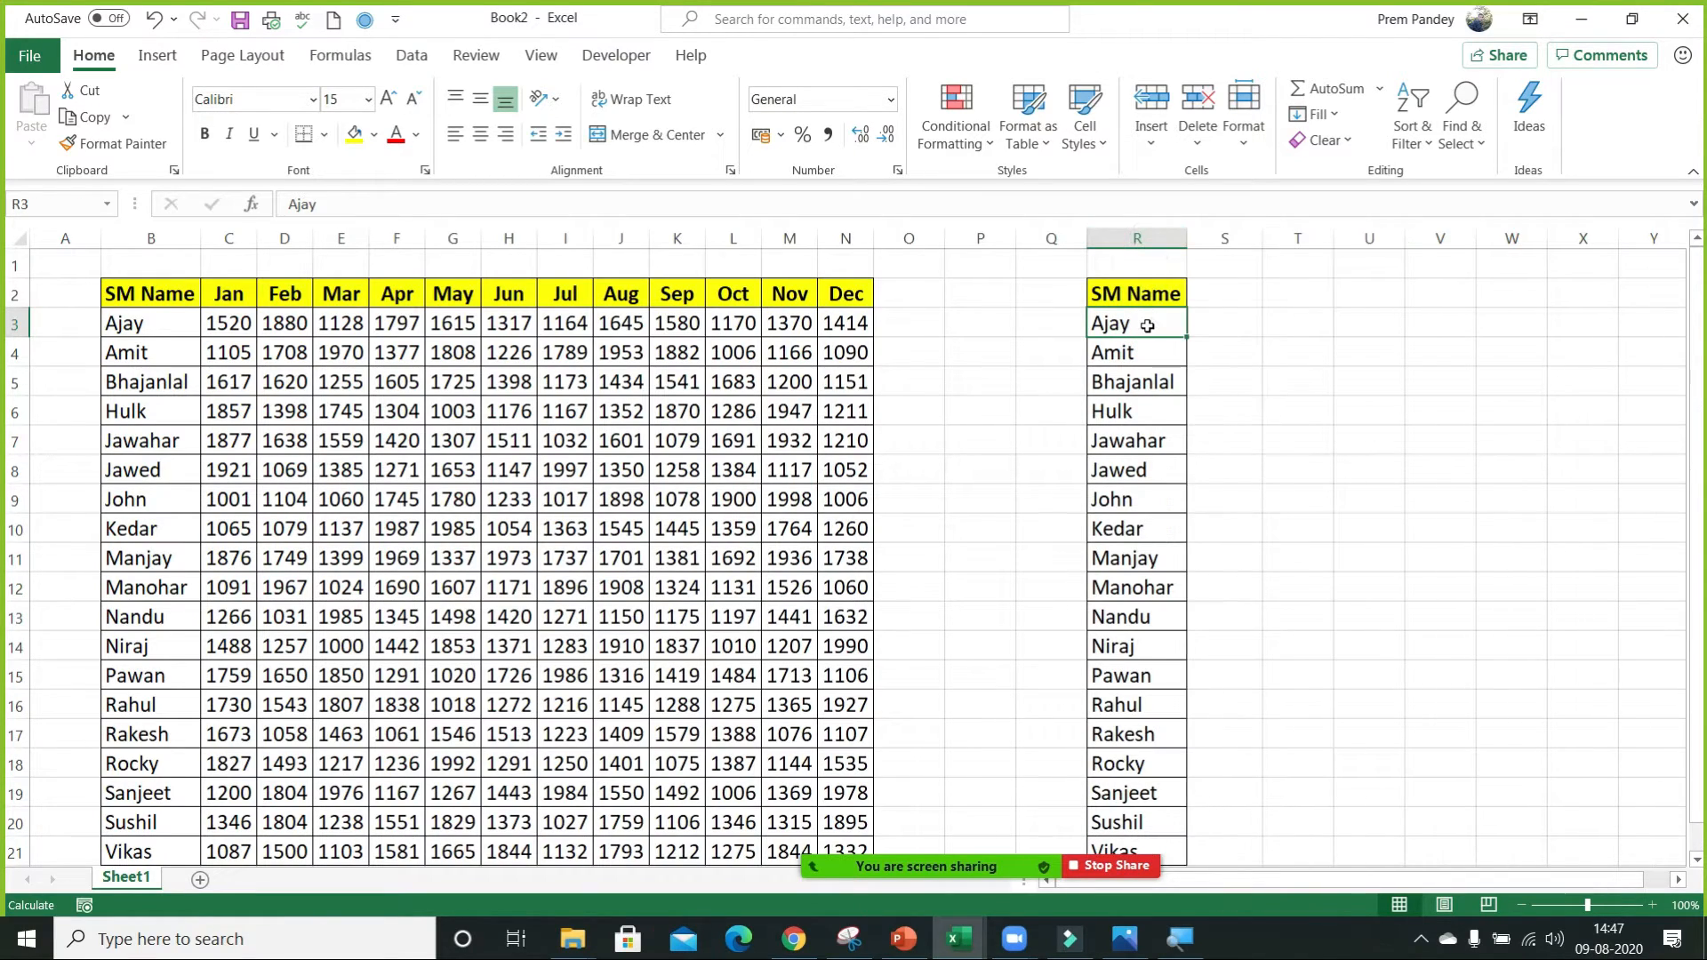
{"action": "left_click", "coordinate": [1132, 293]}
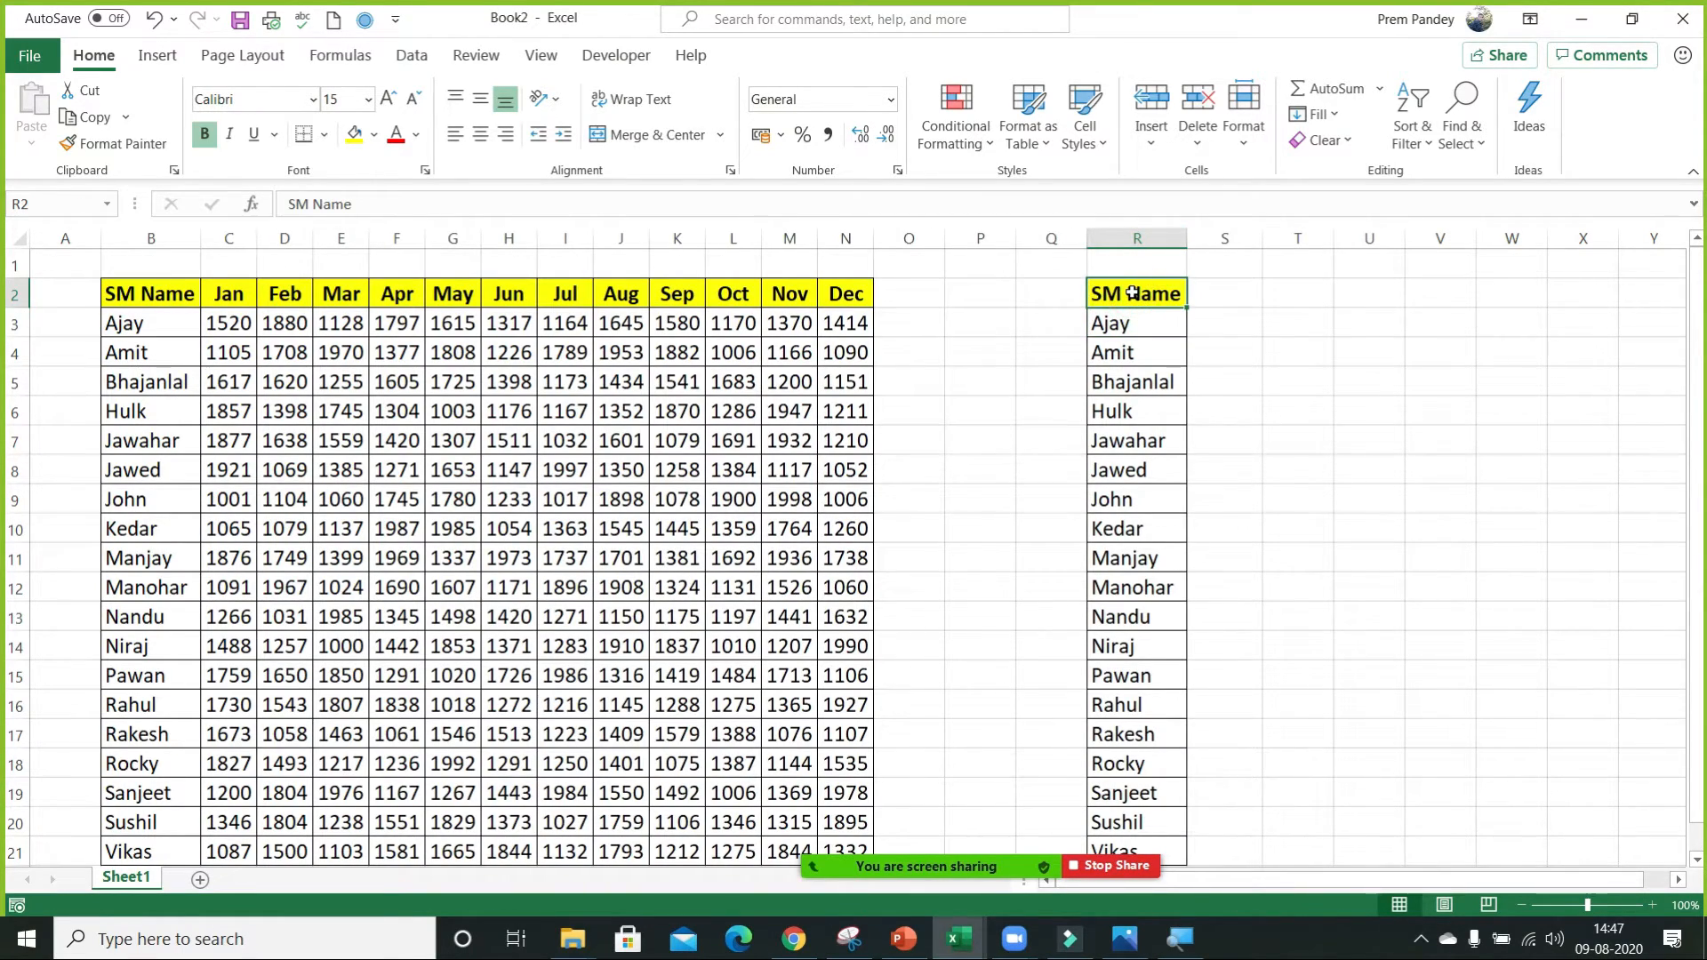
{"action": "key", "text": "Left"}
{"action": "key", "text": "Left"}
{"action": "key", "text": "Left"}
{"action": "key", "text": "Left"}
{"action": "key", "text": "ctrl+shift+Down"}
{"action": "key", "text": "ctrl+c"}
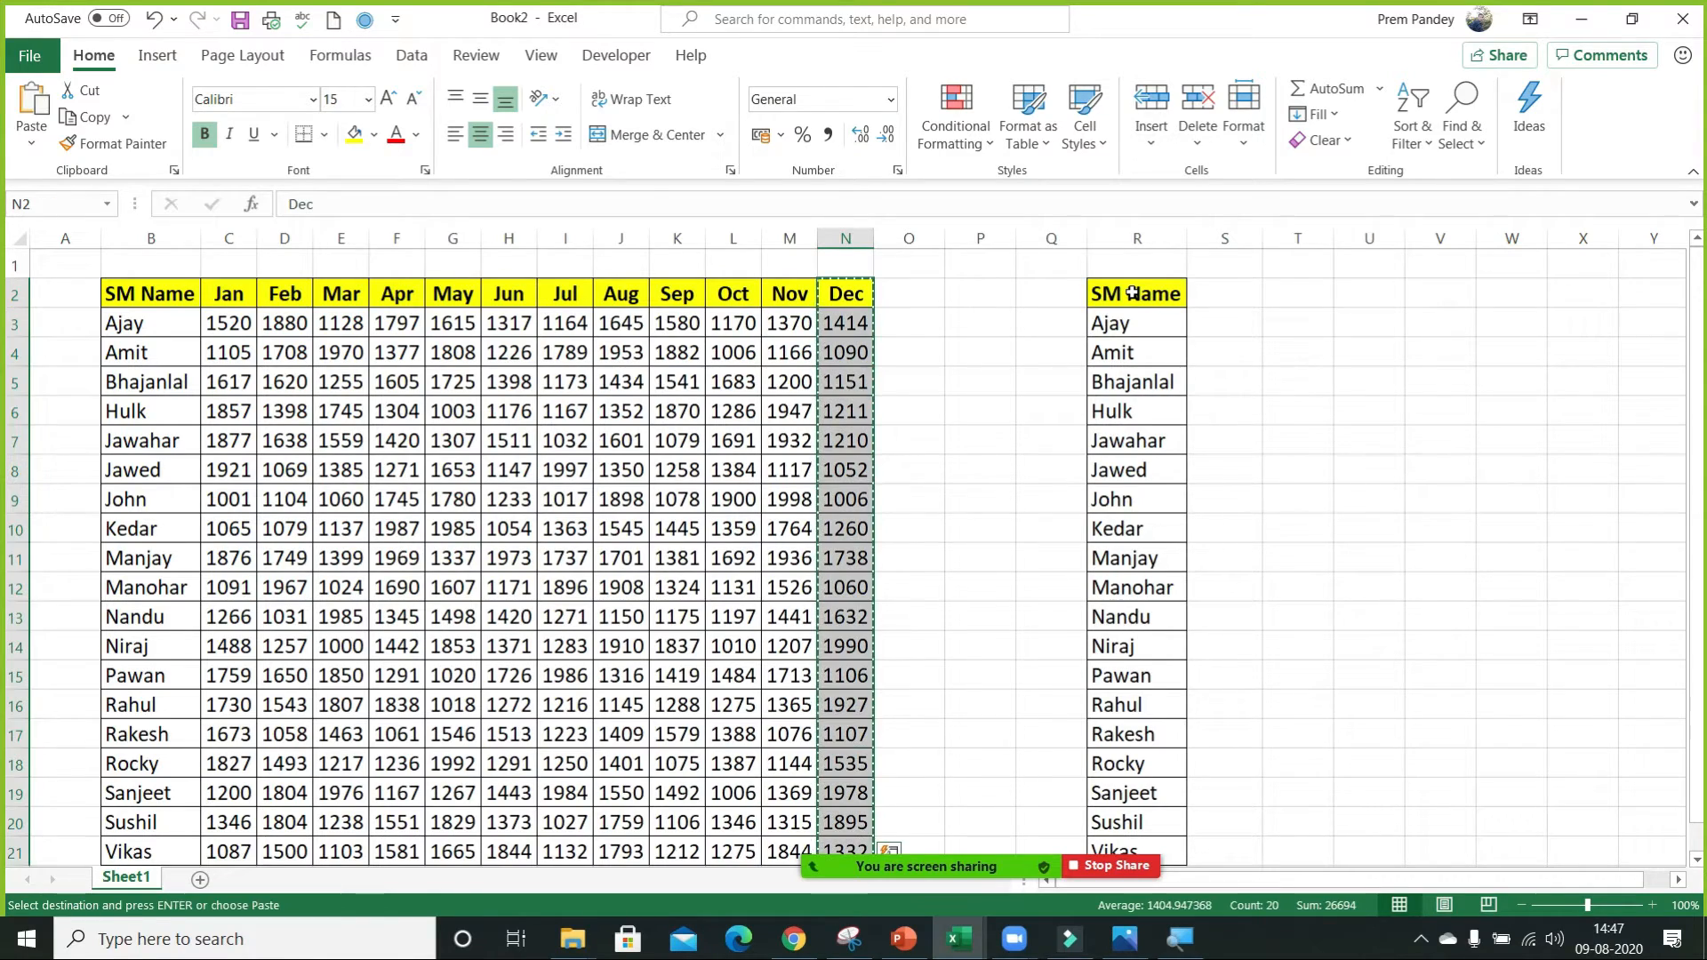
{"action": "key", "text": "Right"}
{"action": "key", "text": "Right"}
{"action": "key", "text": "Right"}
{"action": "key", "text": "Right"}
Enter Dec in S2 and apply the formatting of the SM Name header in R2 to it.
{"action": "key", "text": "Right"}
{"action": "key", "text": "Escape"}
{"action": "type", "text": "Dec"}
{"action": "key", "text": "Return"}
{"action": "key", "text": "Up"}
{"action": "key", "text": "Left"}
{"action": "key", "text": "ctrl+c"}
{"action": "key", "text": "Right"}
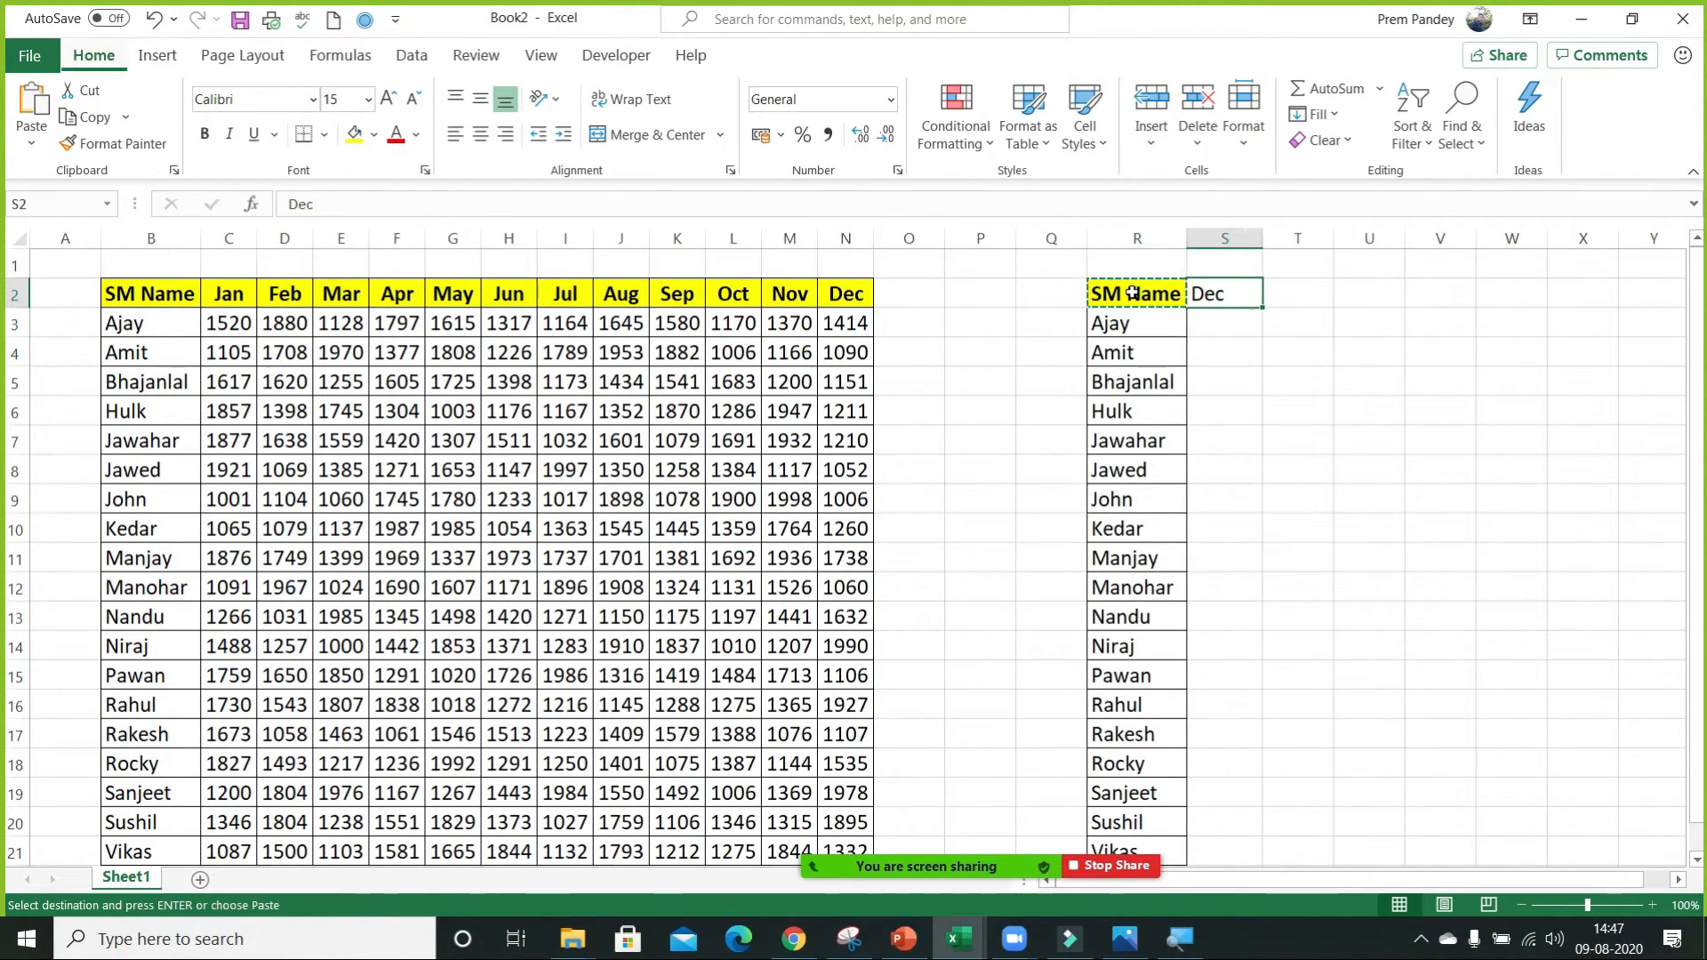
{"action": "key", "text": "ctrl+alt+v"}
{"action": "key", "text": "t"}
{"action": "key", "text": "Return"}
{"action": "key", "text": "Escape"}
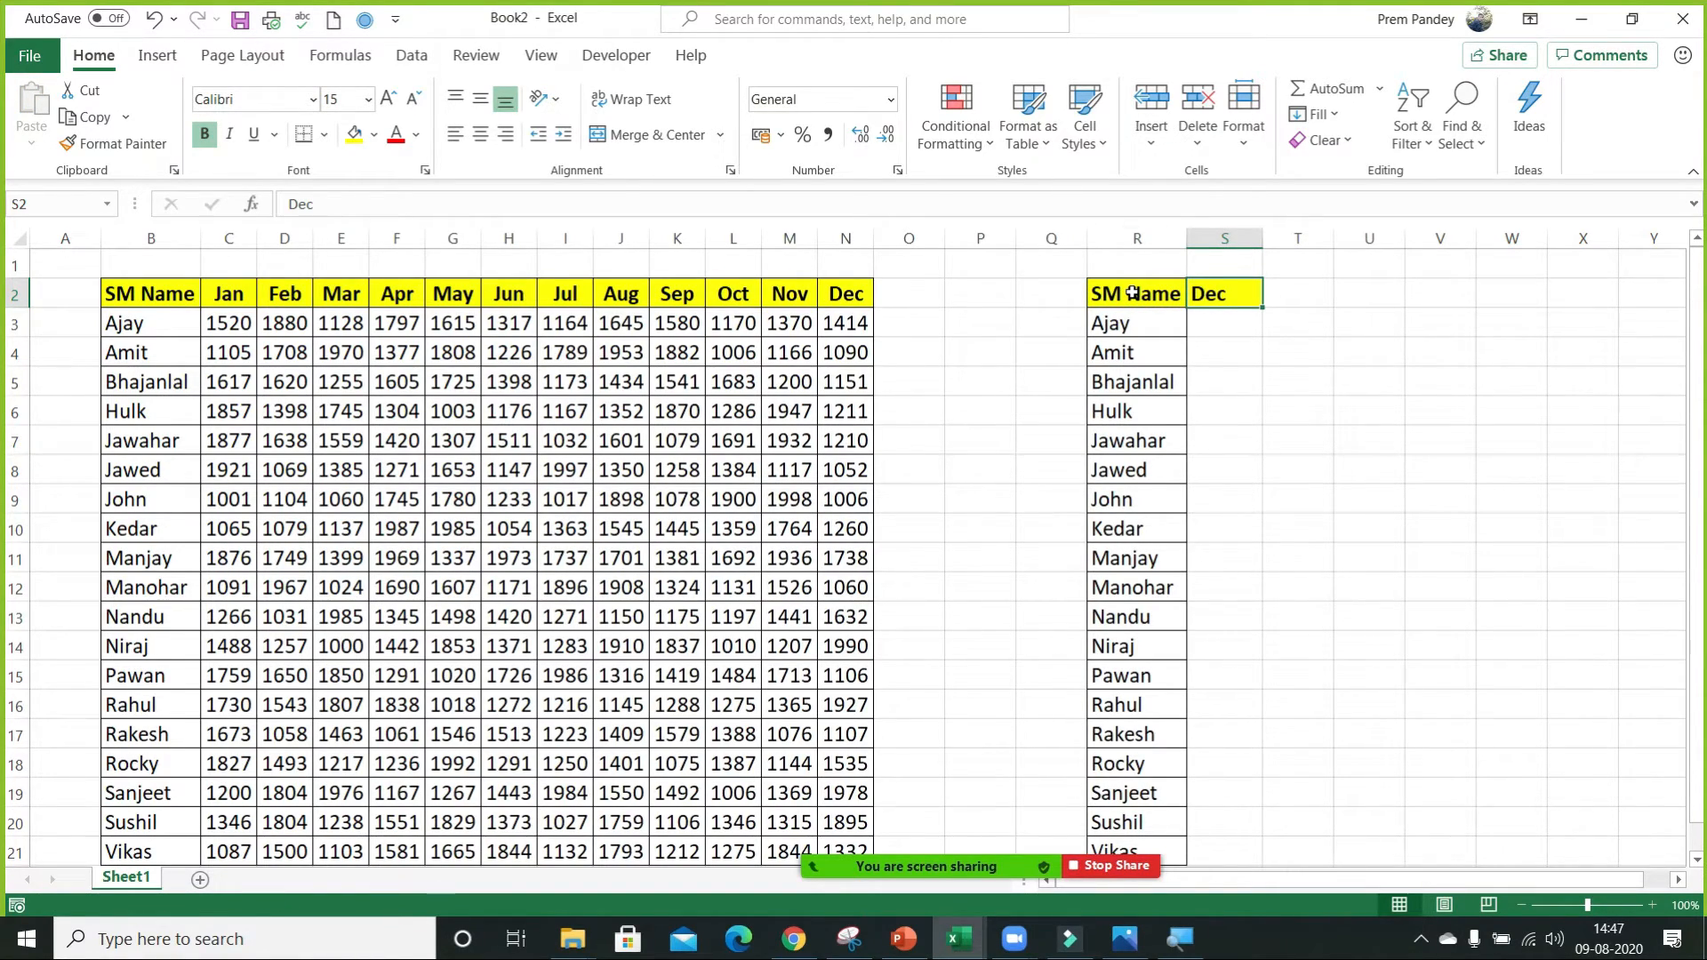
Enter 2 in Q3 as the row position of the first name in the copied list.
{"action": "key", "text": "Left"}
{"action": "key", "text": "Left"}
{"action": "key", "text": "Down"}
{"action": "key", "text": "Right"}
{"action": "key", "text": "Left"}
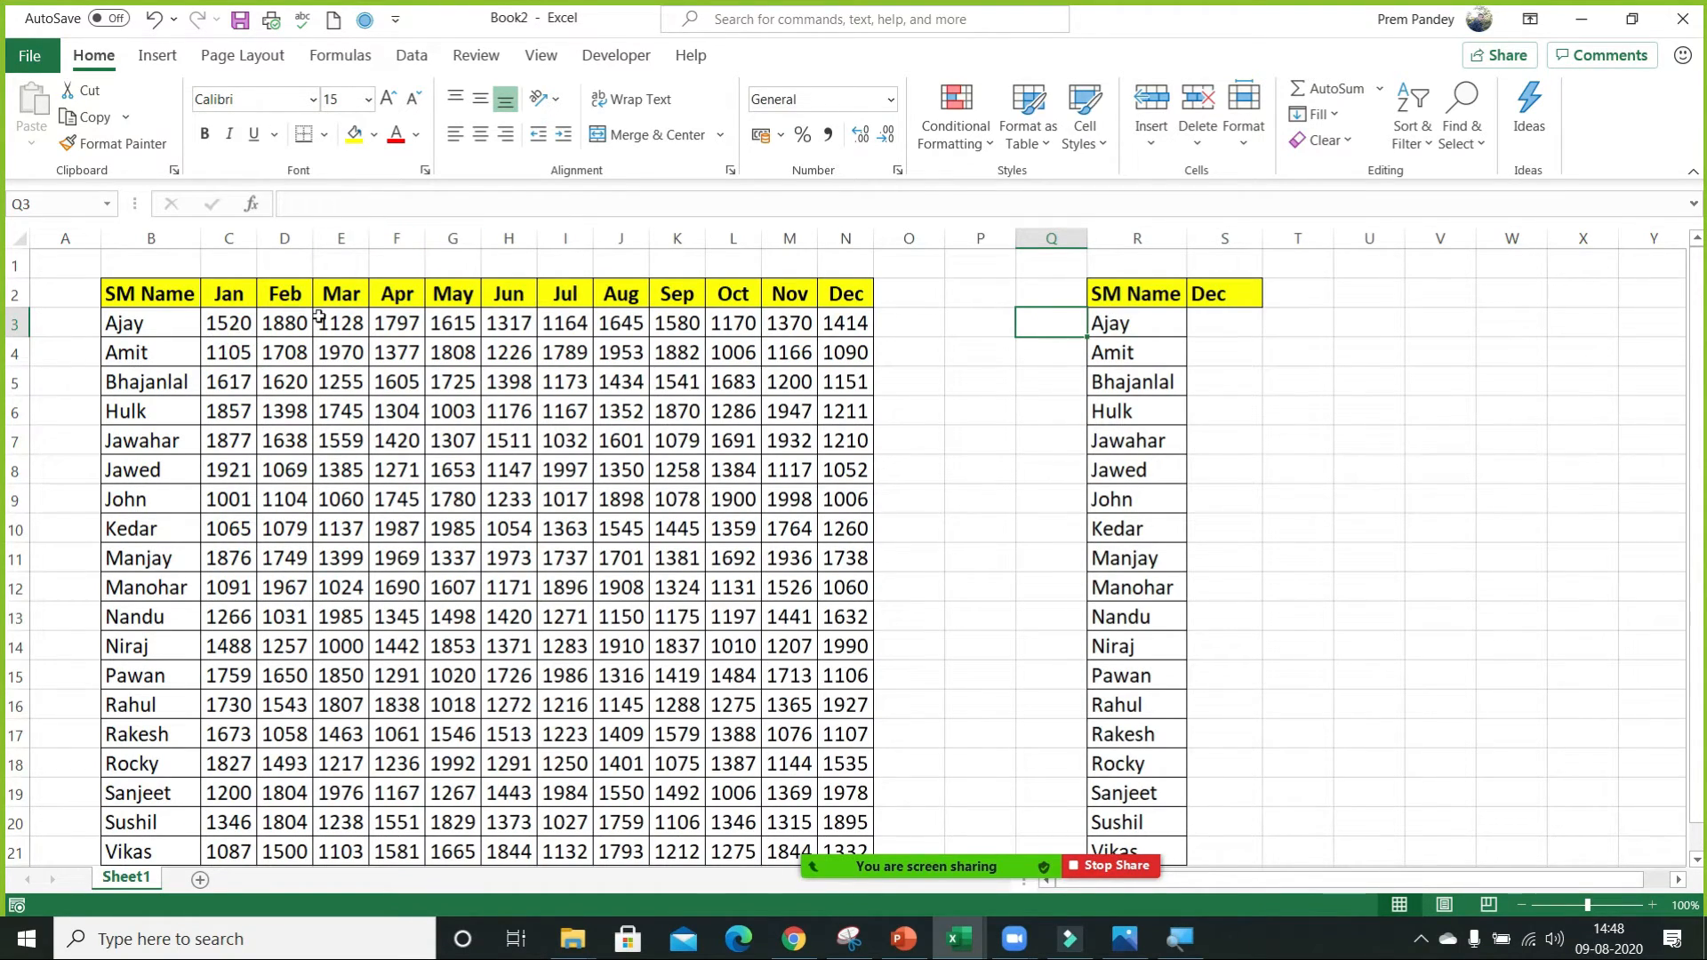
{"action": "type", "text": "2"}
{"action": "key", "text": "Return"}
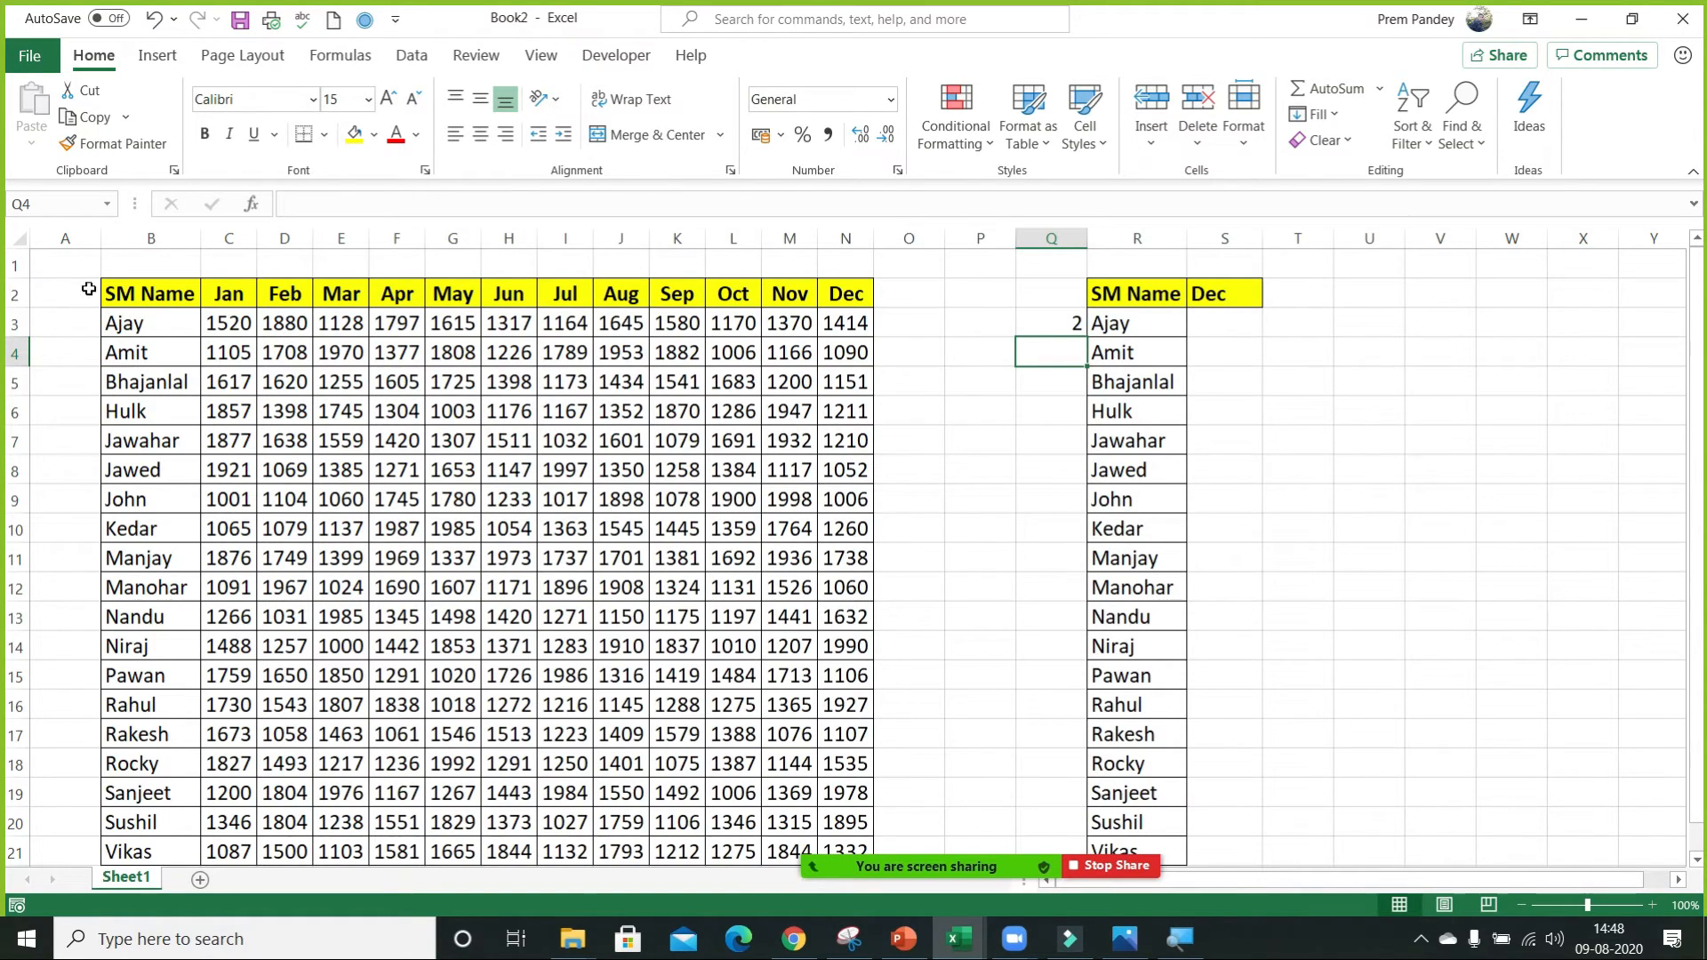
Examine the extent of the monthly table and its first rows to see how row positions are counted.
{"action": "left_click", "coordinate": [120, 282]}
{"action": "key", "text": "ctrl+shift+Right"}
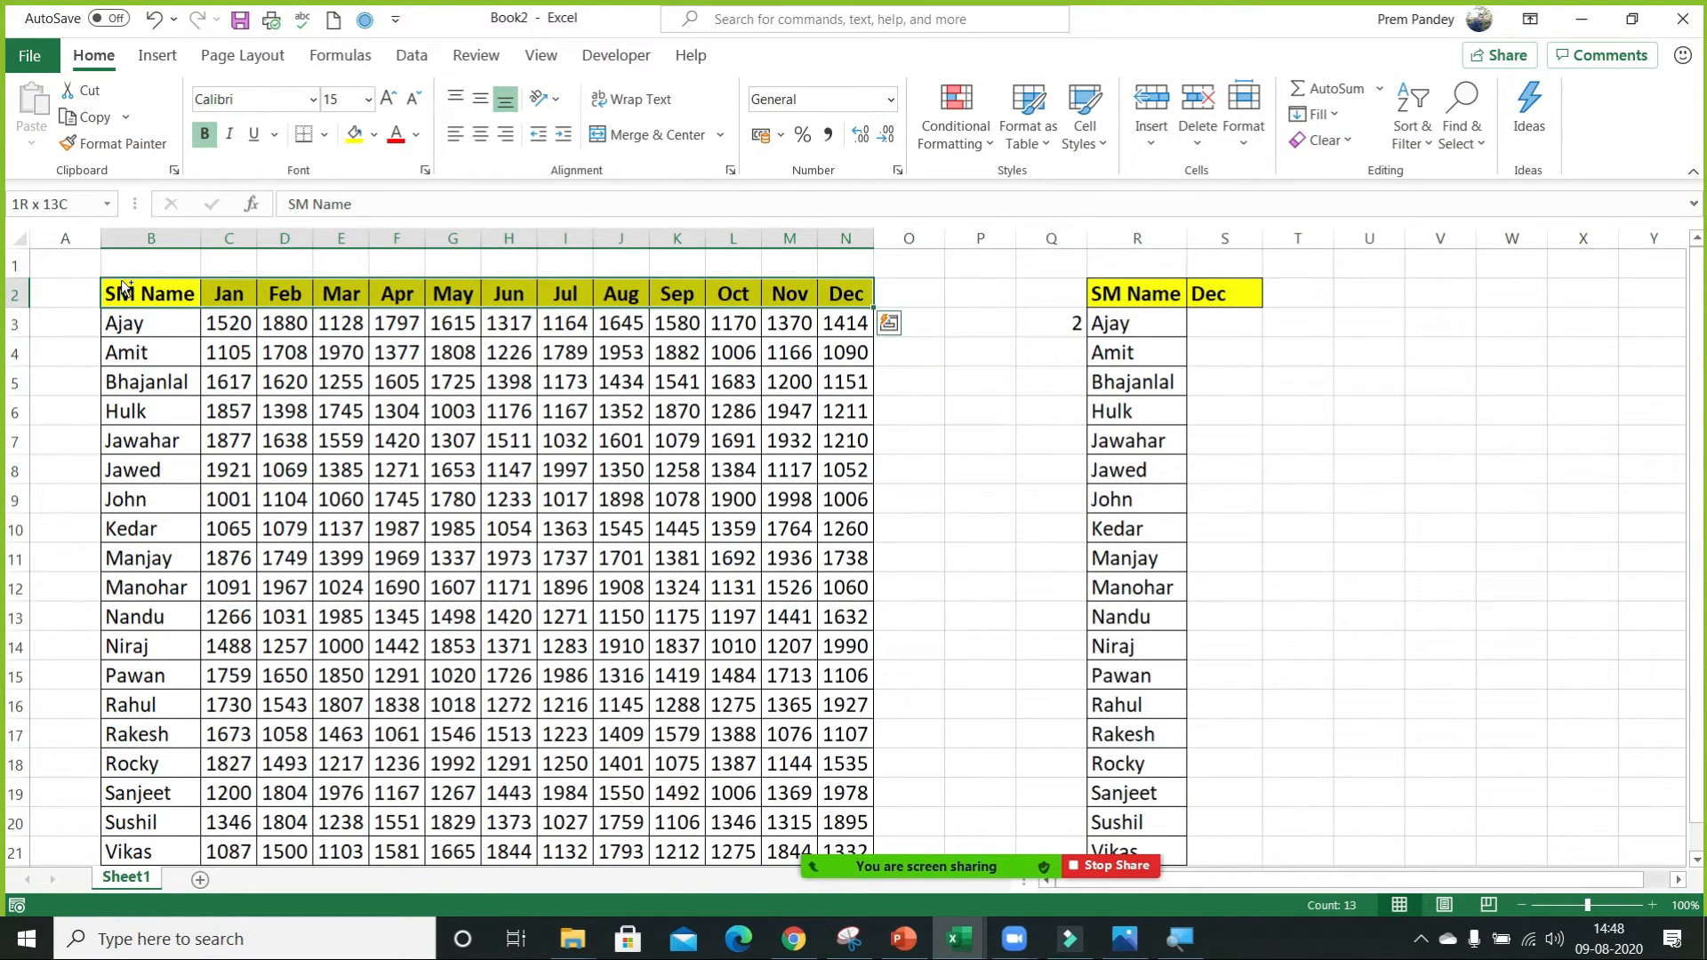
{"action": "key", "text": "ctrl+shift+Down"}
{"action": "left_click", "coordinate": [132, 286]}
{"action": "key", "text": "shift+space"}
{"action": "left_click", "coordinate": [133, 285]}
{"action": "key", "text": "Down"}
{"action": "key", "text": "shift+space"}
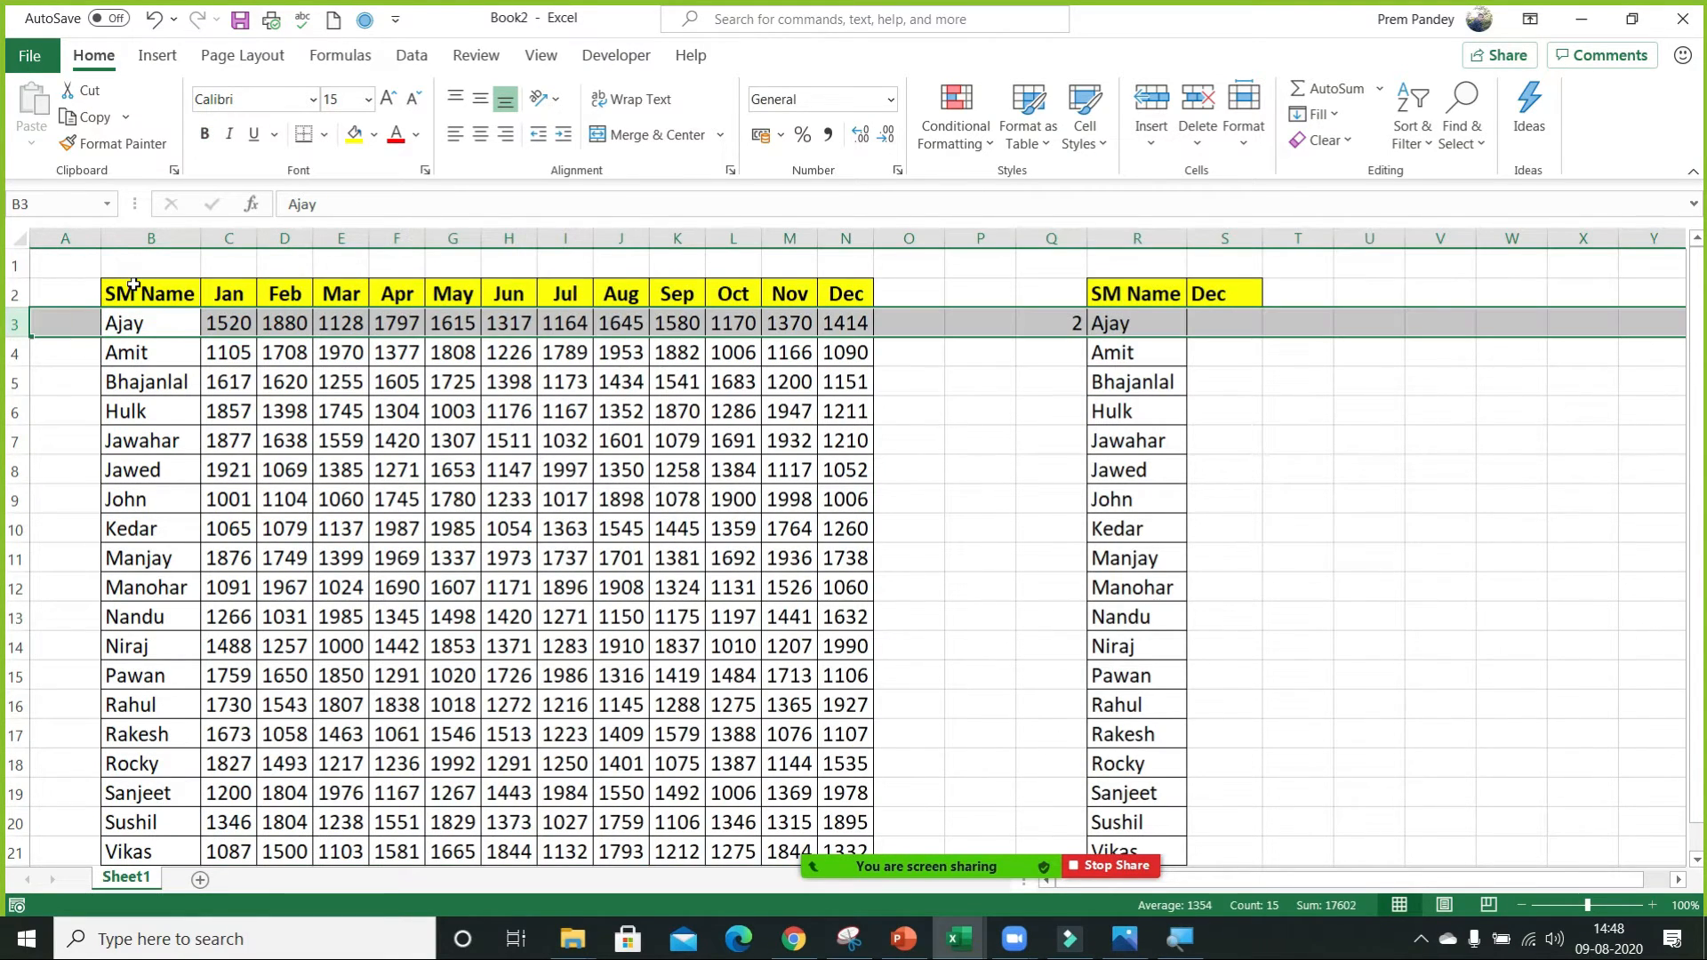
Enter row positions 3 in Q4 and 4 in Q5 beside the next two names.
{"action": "key", "text": "ctrl+Right"}
{"action": "key", "text": "ctrl+Right"}
{"action": "key", "text": "Down"}
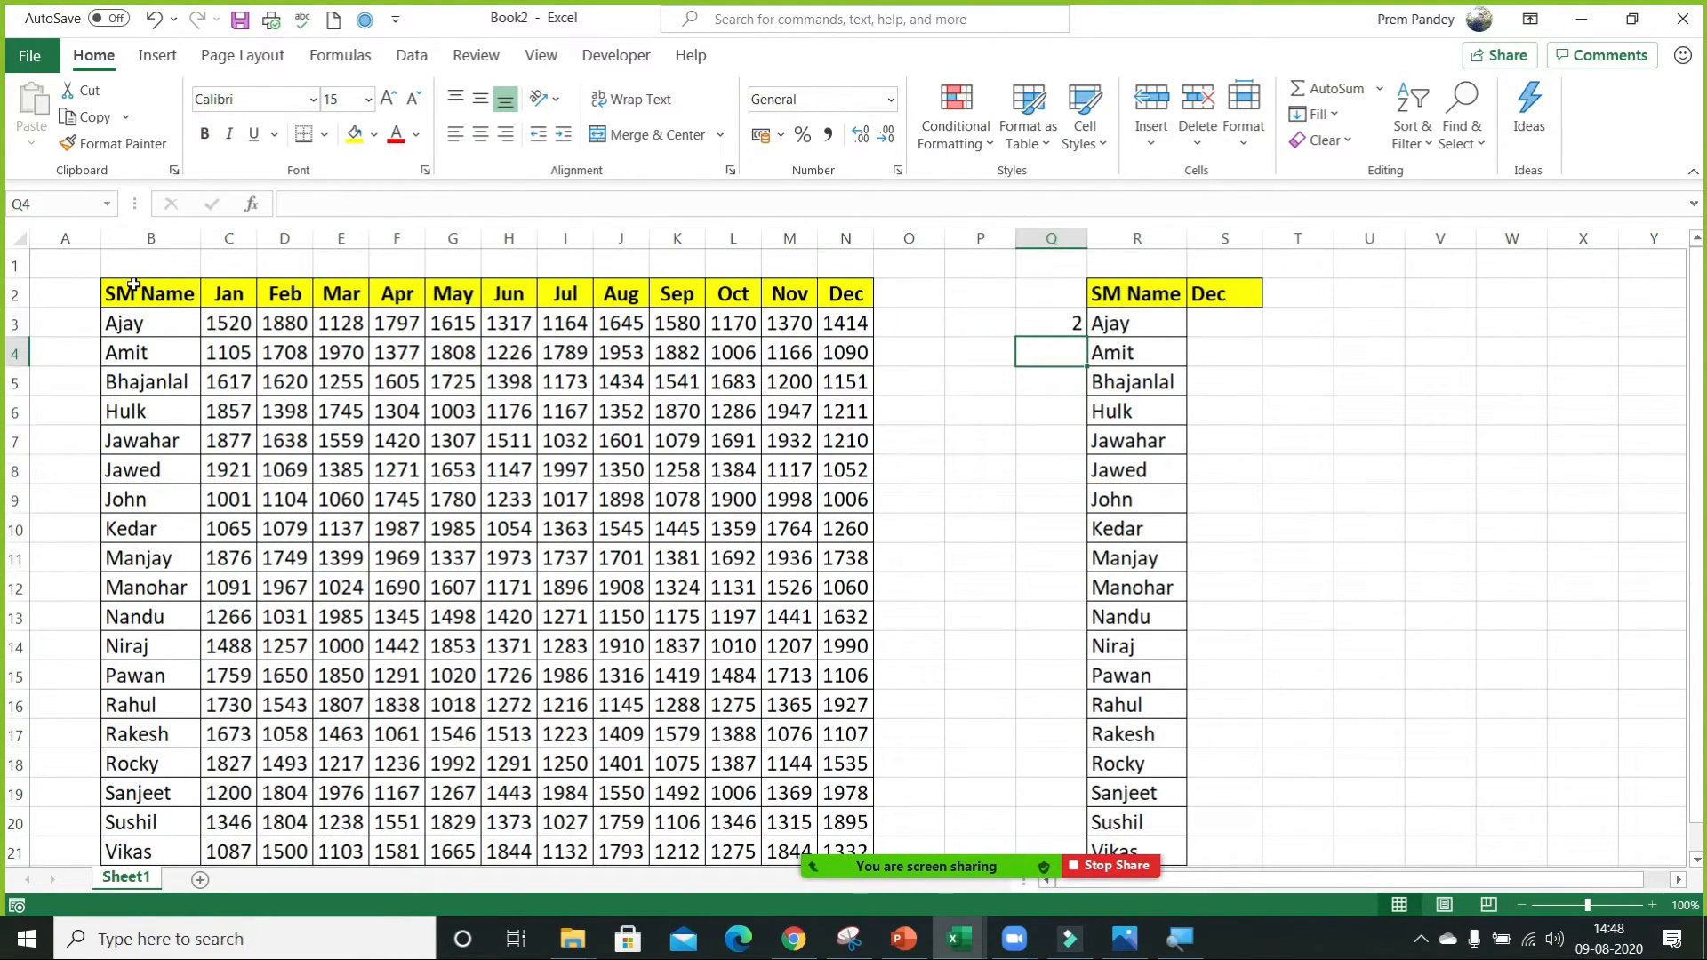
{"action": "type", "text": "3"}
{"action": "key", "text": "Return"}
{"action": "type", "text": "4"}
{"action": "key", "text": "ctrl+Return"}
{"action": "key", "text": "shift+space"}
{"action": "key", "text": "Up"}
{"action": "key", "text": "Up"}
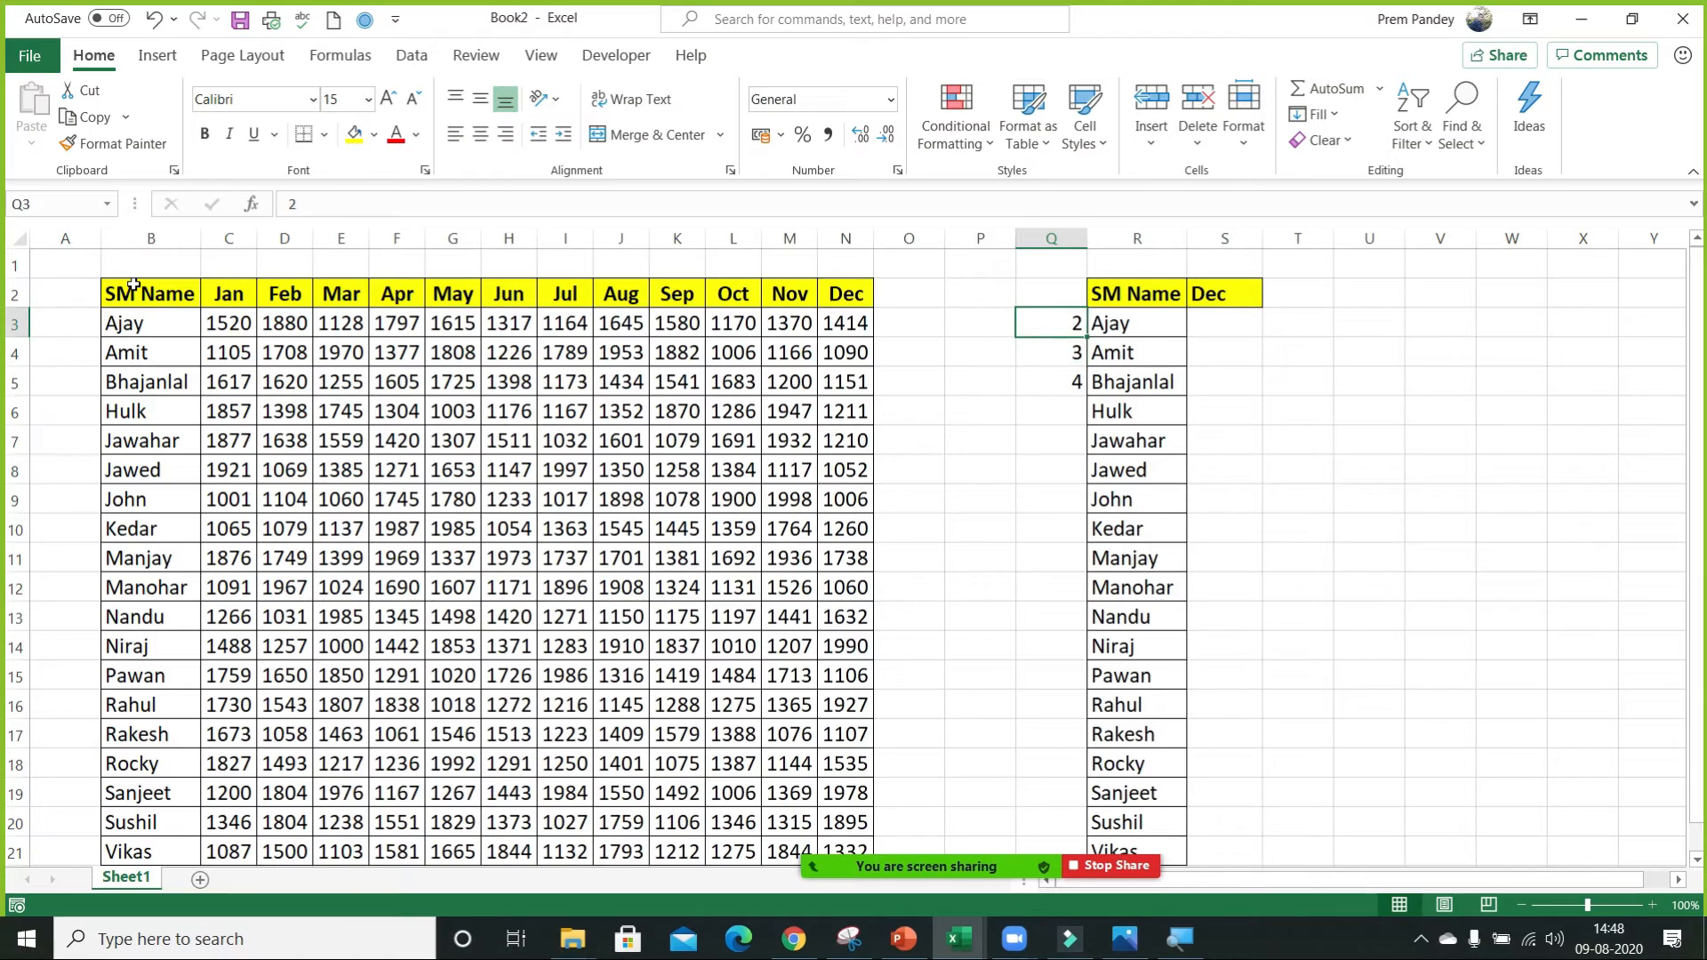
Clear the row positions from Q3:Q5 and move to S3.
{"action": "key", "text": "ctrl+shift+Down"}
{"action": "key", "text": "Delete"}
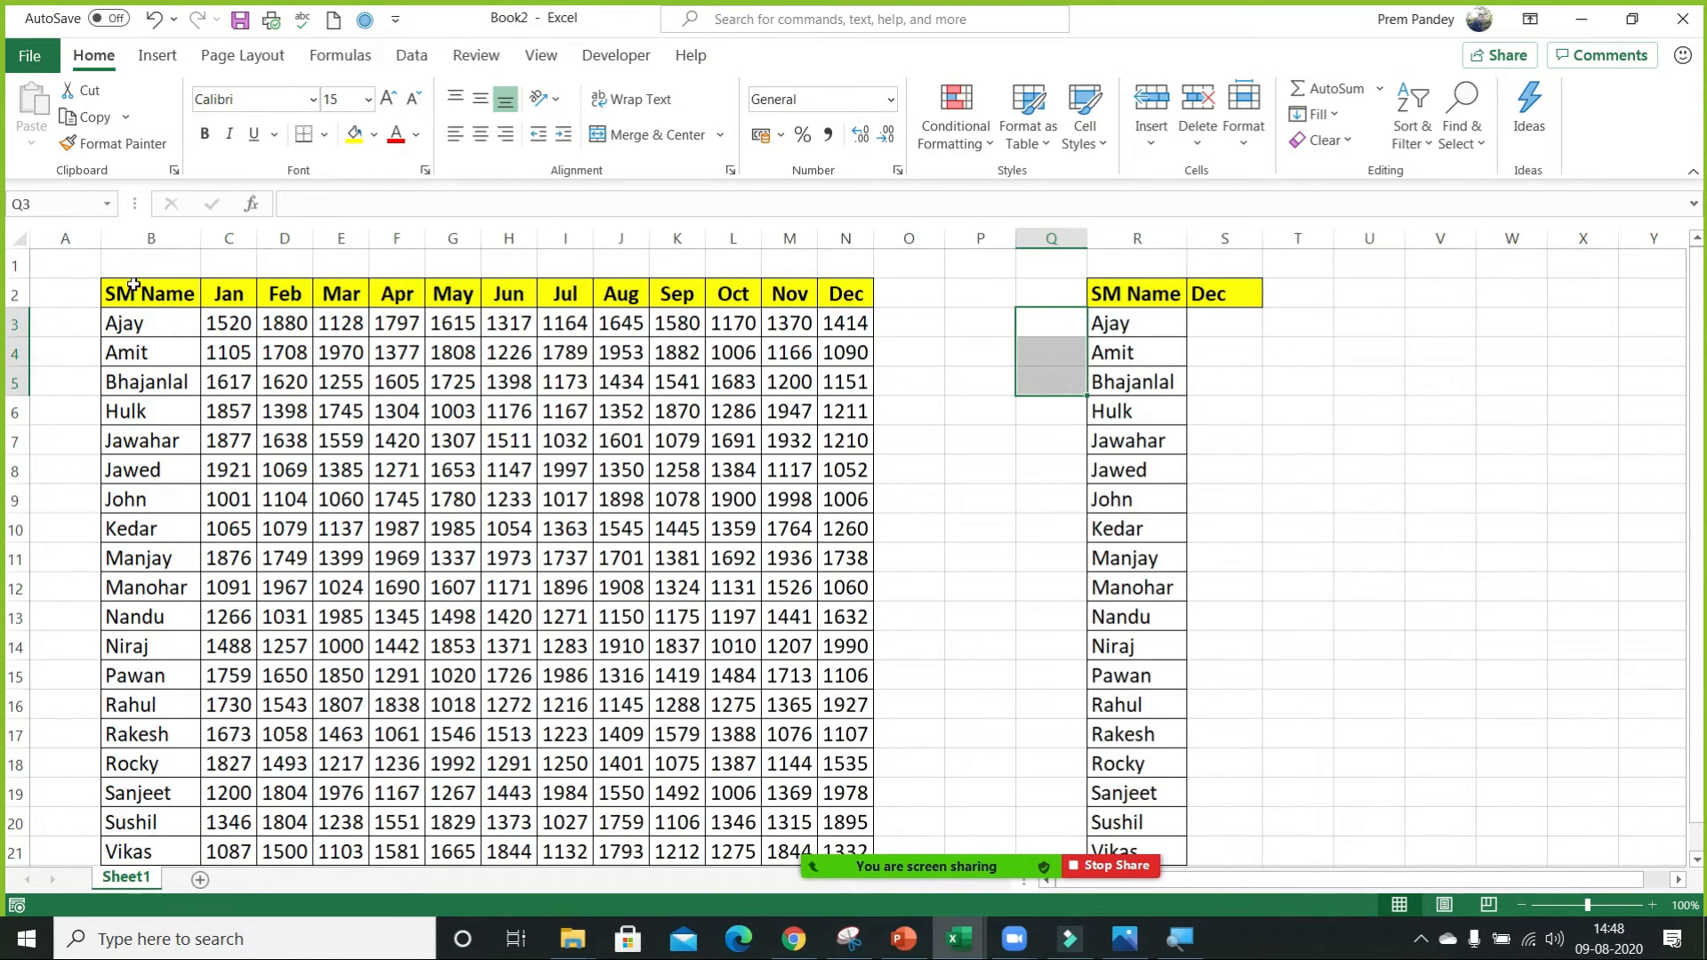
{"action": "key", "text": "Right"}
{"action": "key", "text": "Right"}
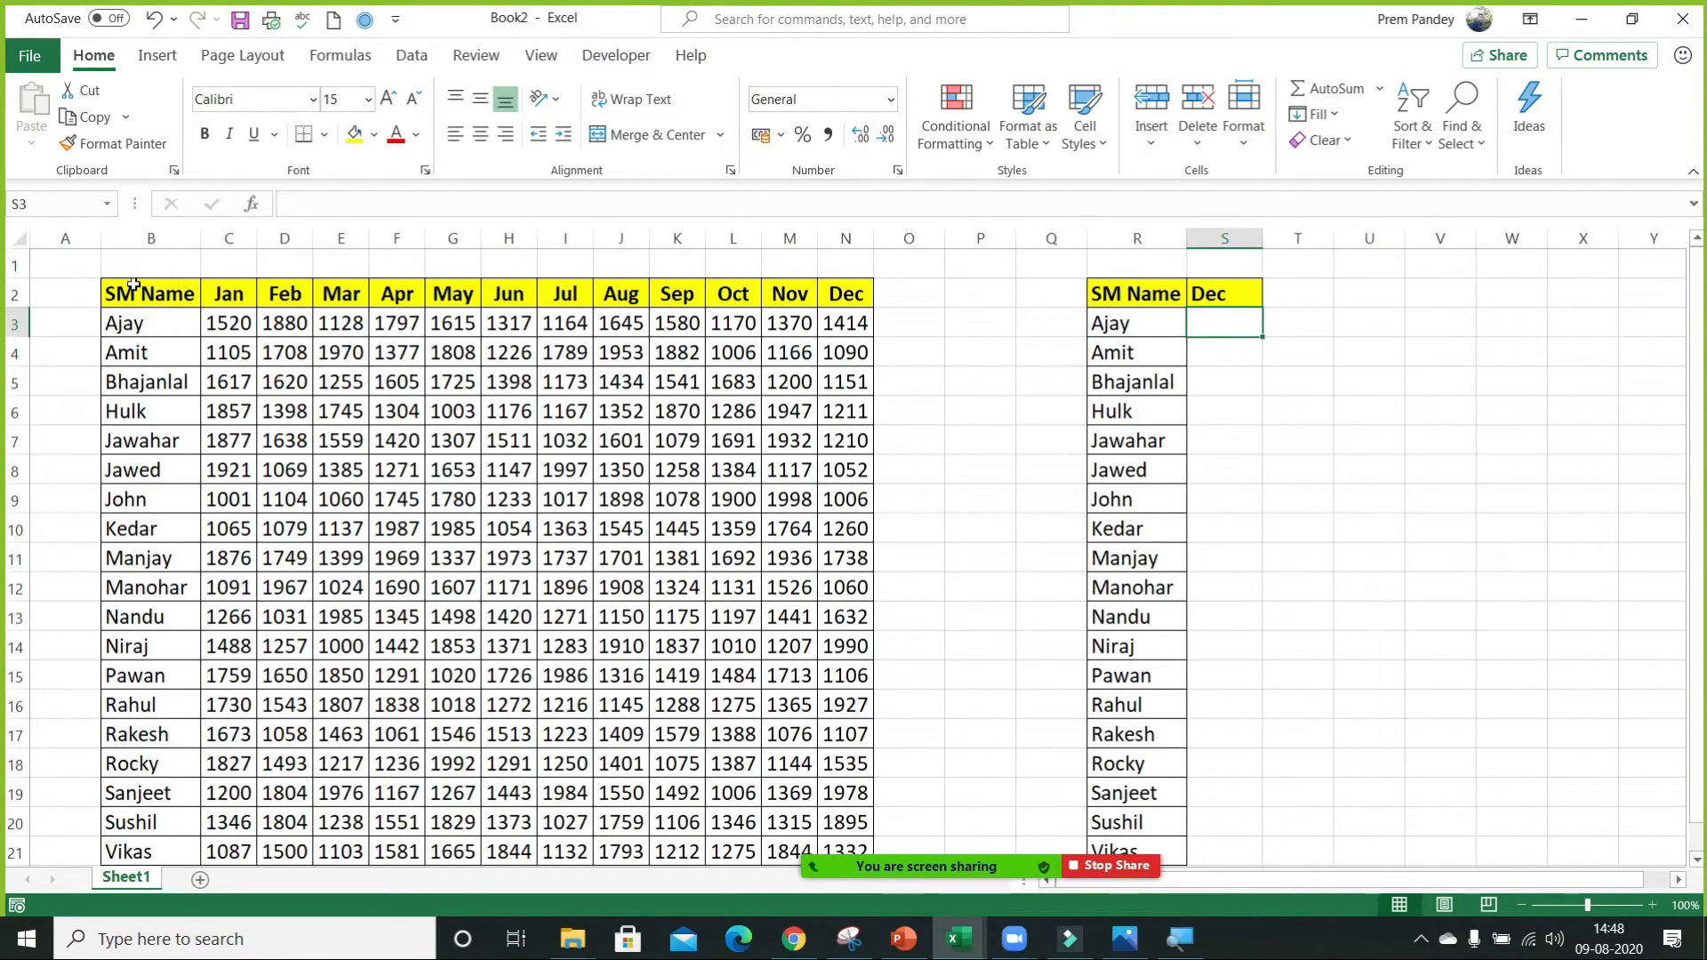
Go through columns B to N one by one to count the Dec column's position in the table.
{"action": "left_click", "coordinate": [160, 236]}
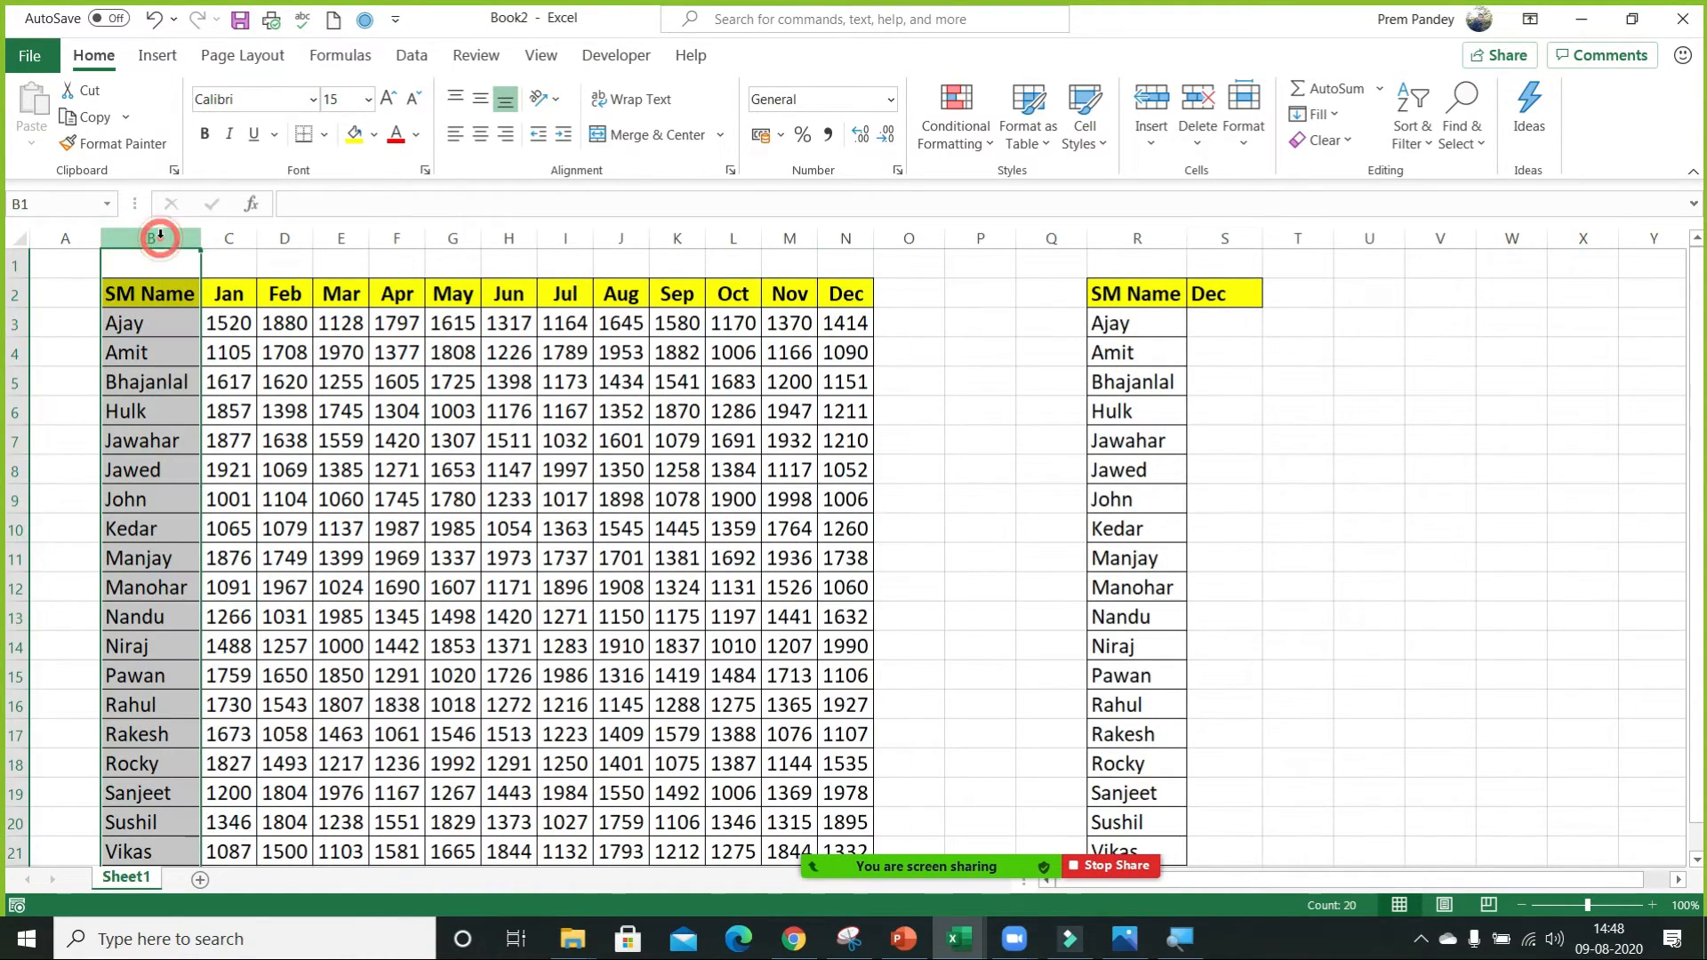
{"action": "left_click", "coordinate": [235, 238]}
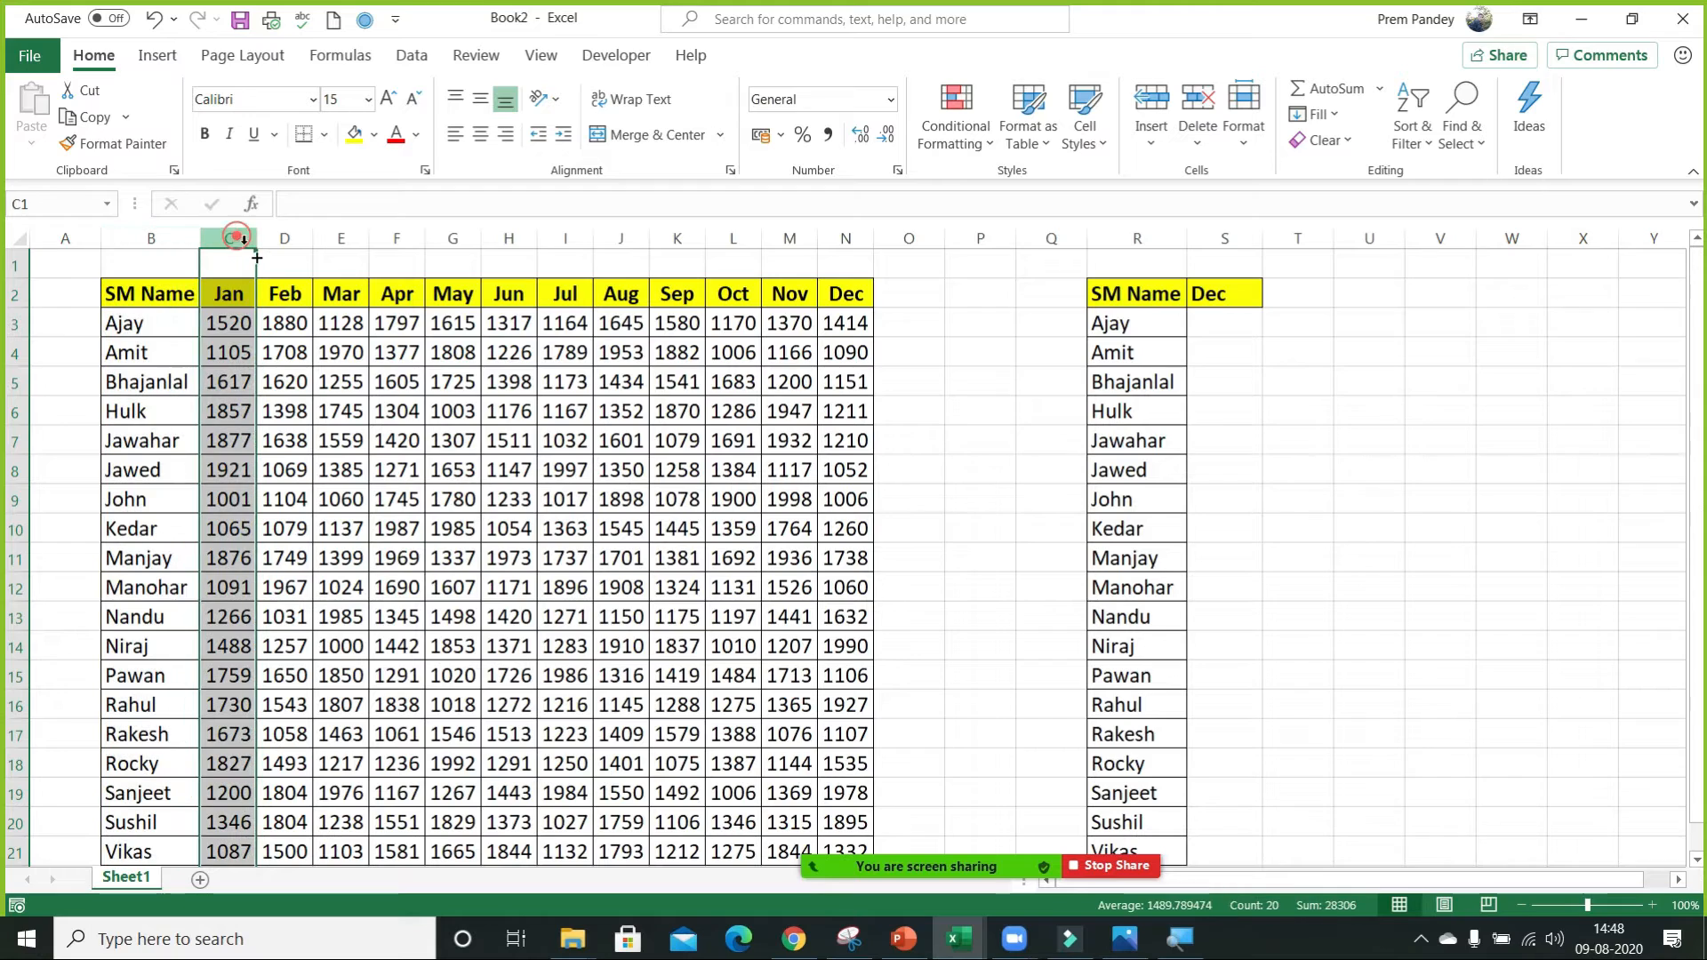
{"action": "left_click", "coordinate": [286, 238]}
{"action": "left_click", "coordinate": [339, 237]}
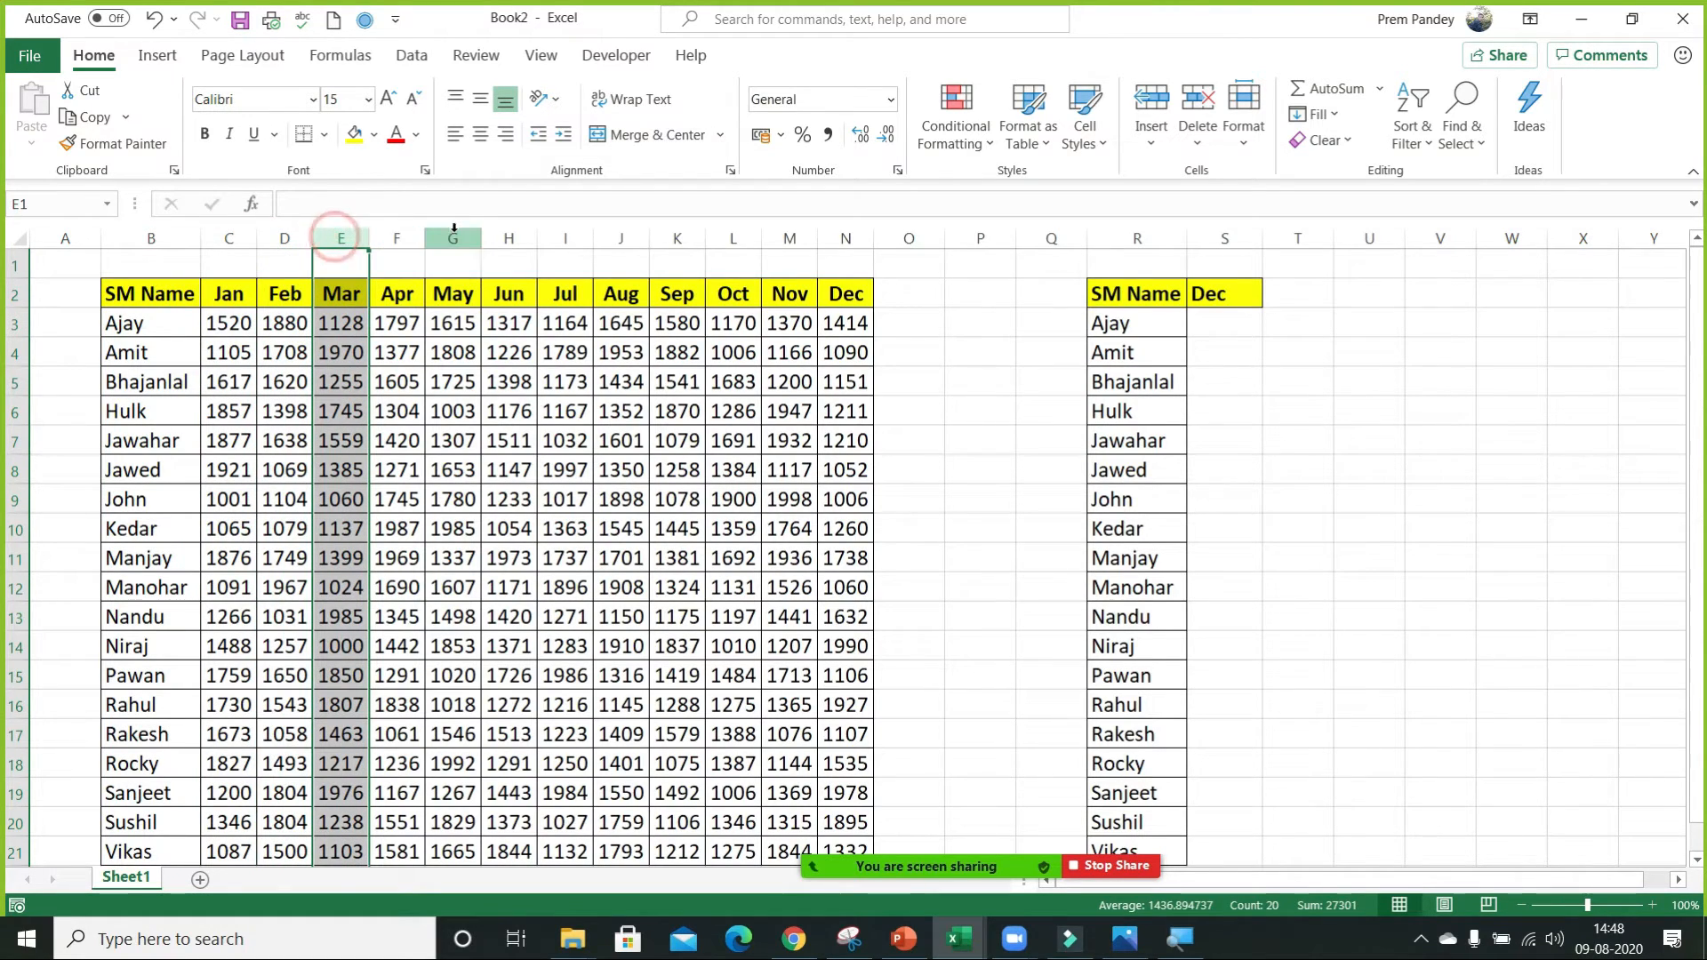
{"action": "left_click", "coordinate": [397, 238]}
{"action": "left_click", "coordinate": [453, 237]}
{"action": "left_click", "coordinate": [509, 238]}
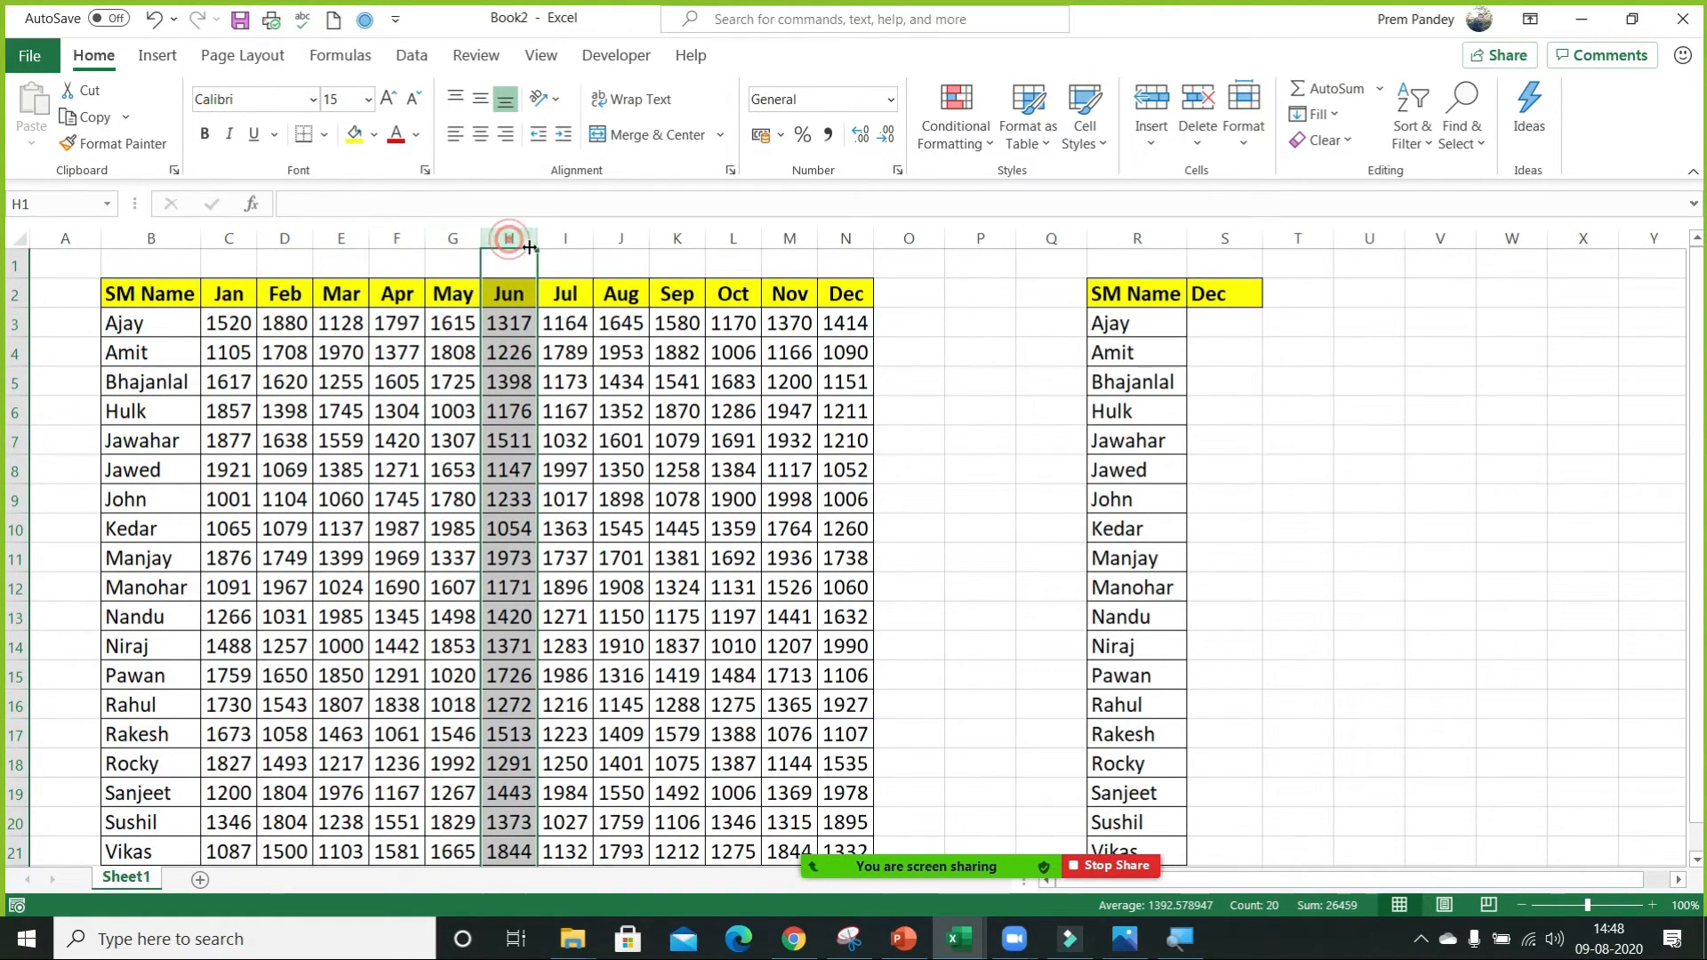
{"action": "left_click", "coordinate": [567, 237]}
{"action": "left_click", "coordinate": [622, 237]}
{"action": "left_click", "coordinate": [687, 238]}
{"action": "left_click", "coordinate": [734, 238]}
{"action": "left_click", "coordinate": [789, 238]}
{"action": "left_click", "coordinate": [843, 238]}
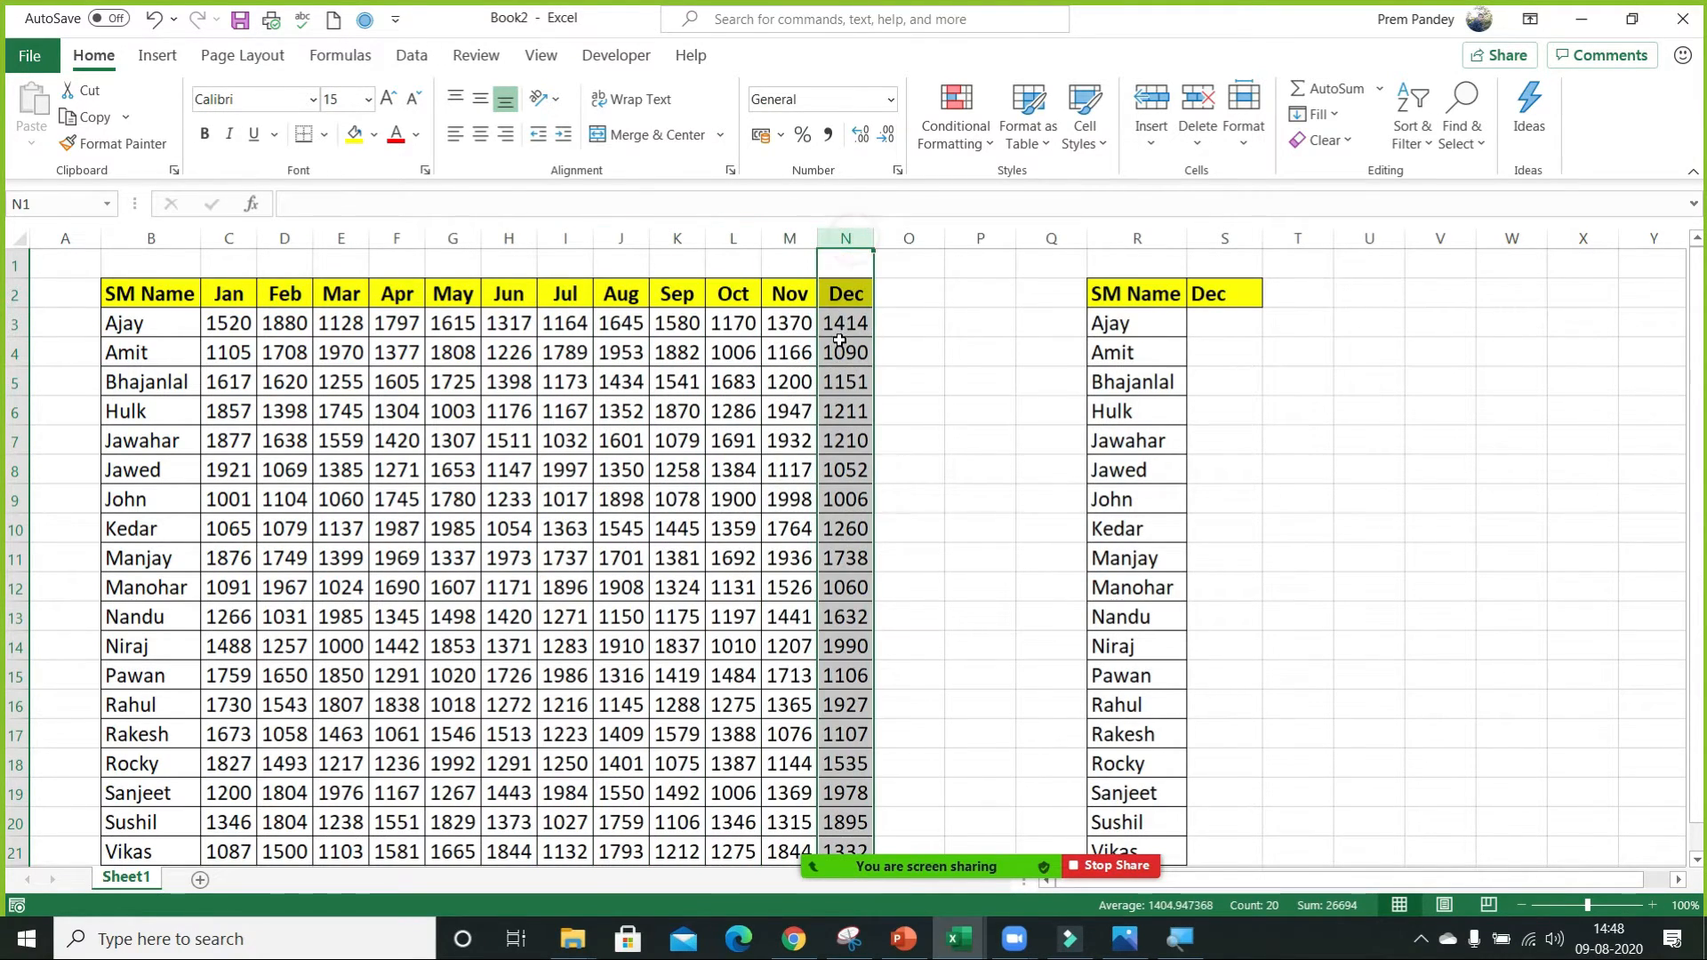
{"action": "left_click", "coordinate": [847, 303]}
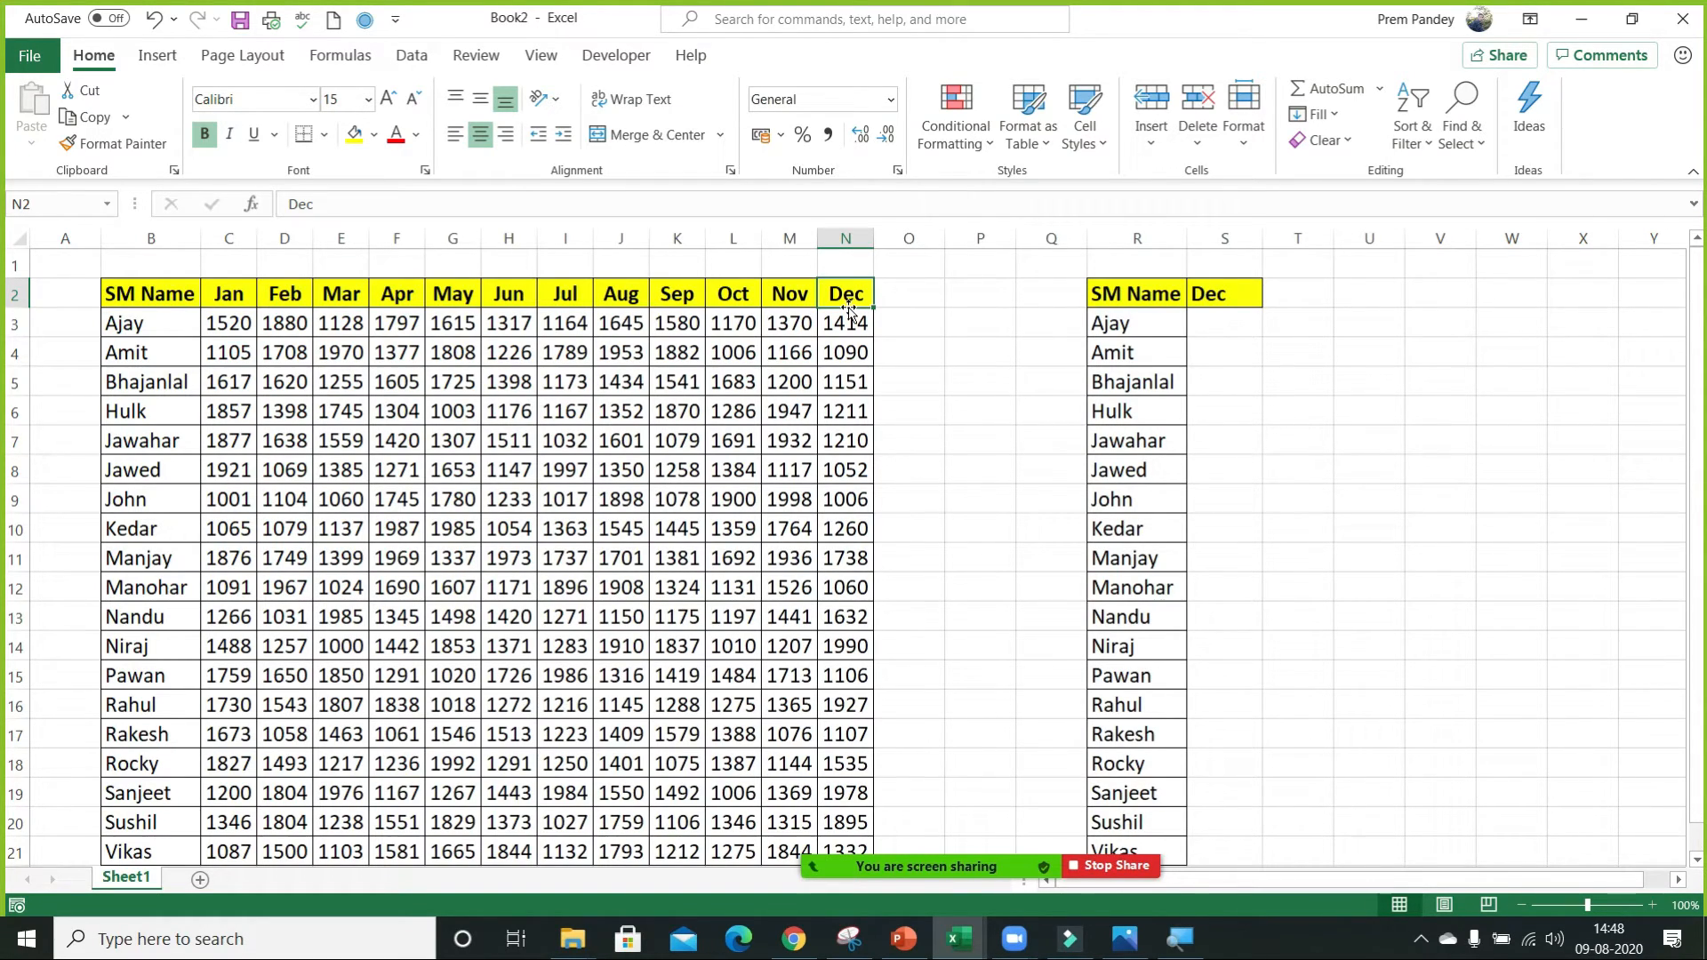
Enter the column position 13 in S1 above the Dec header.
{"action": "left_click", "coordinate": [1218, 265]}
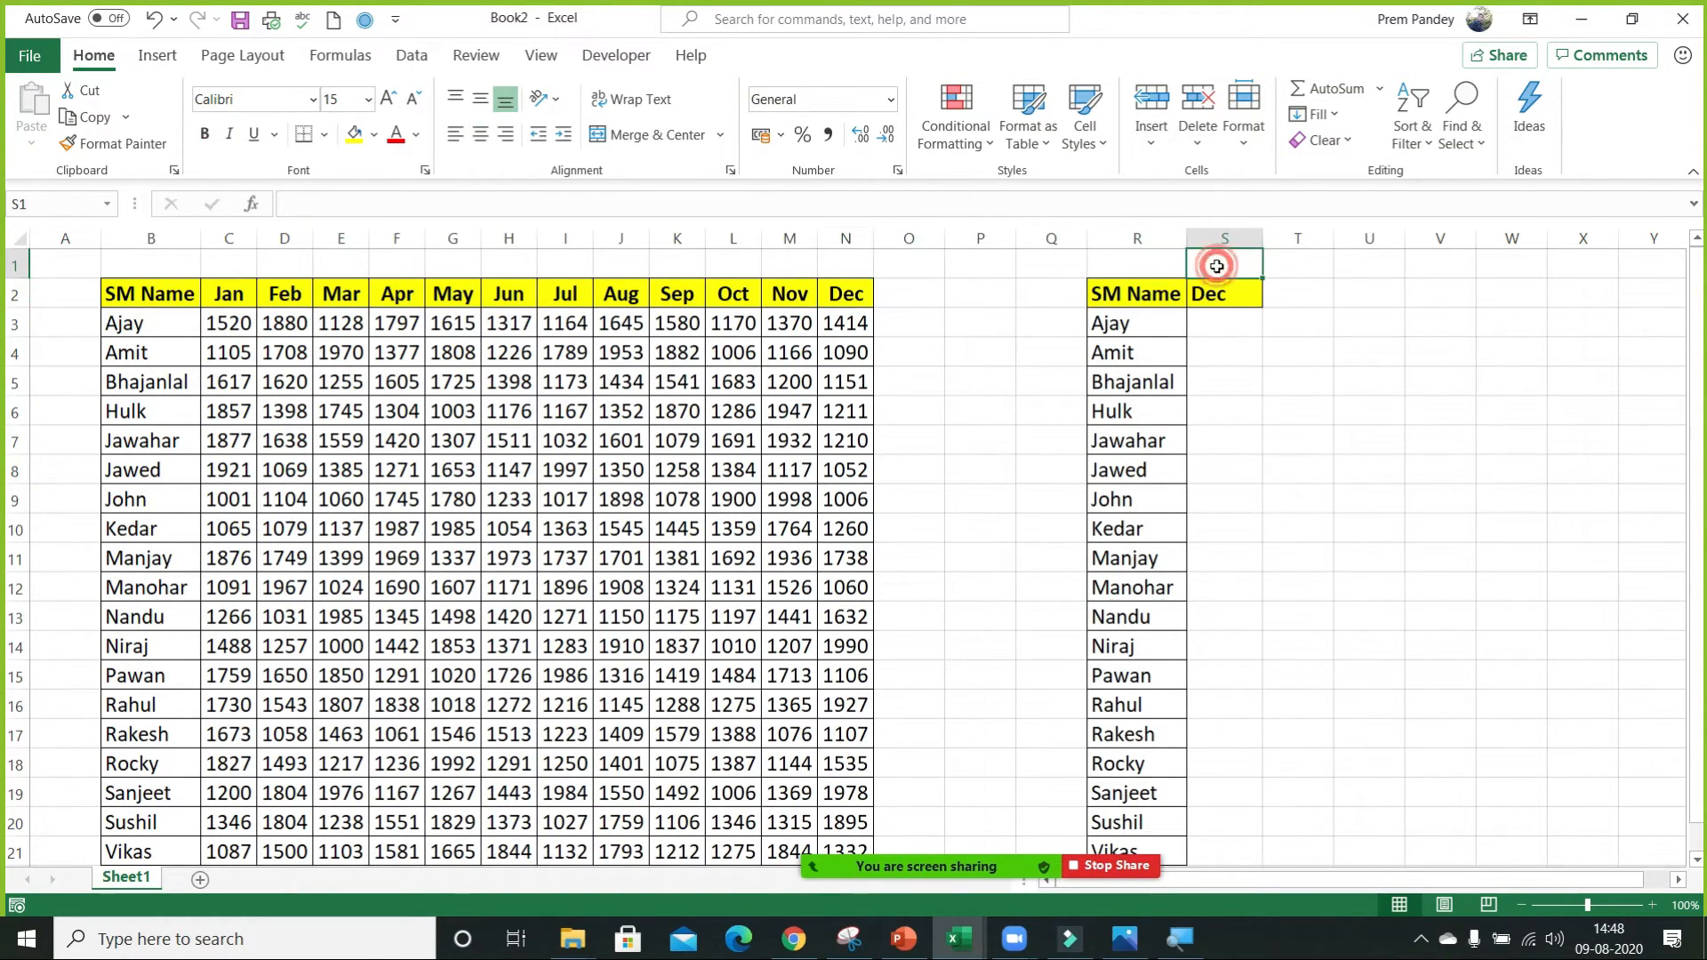
{"action": "type", "text": "13"}
{"action": "key", "text": "Return"}
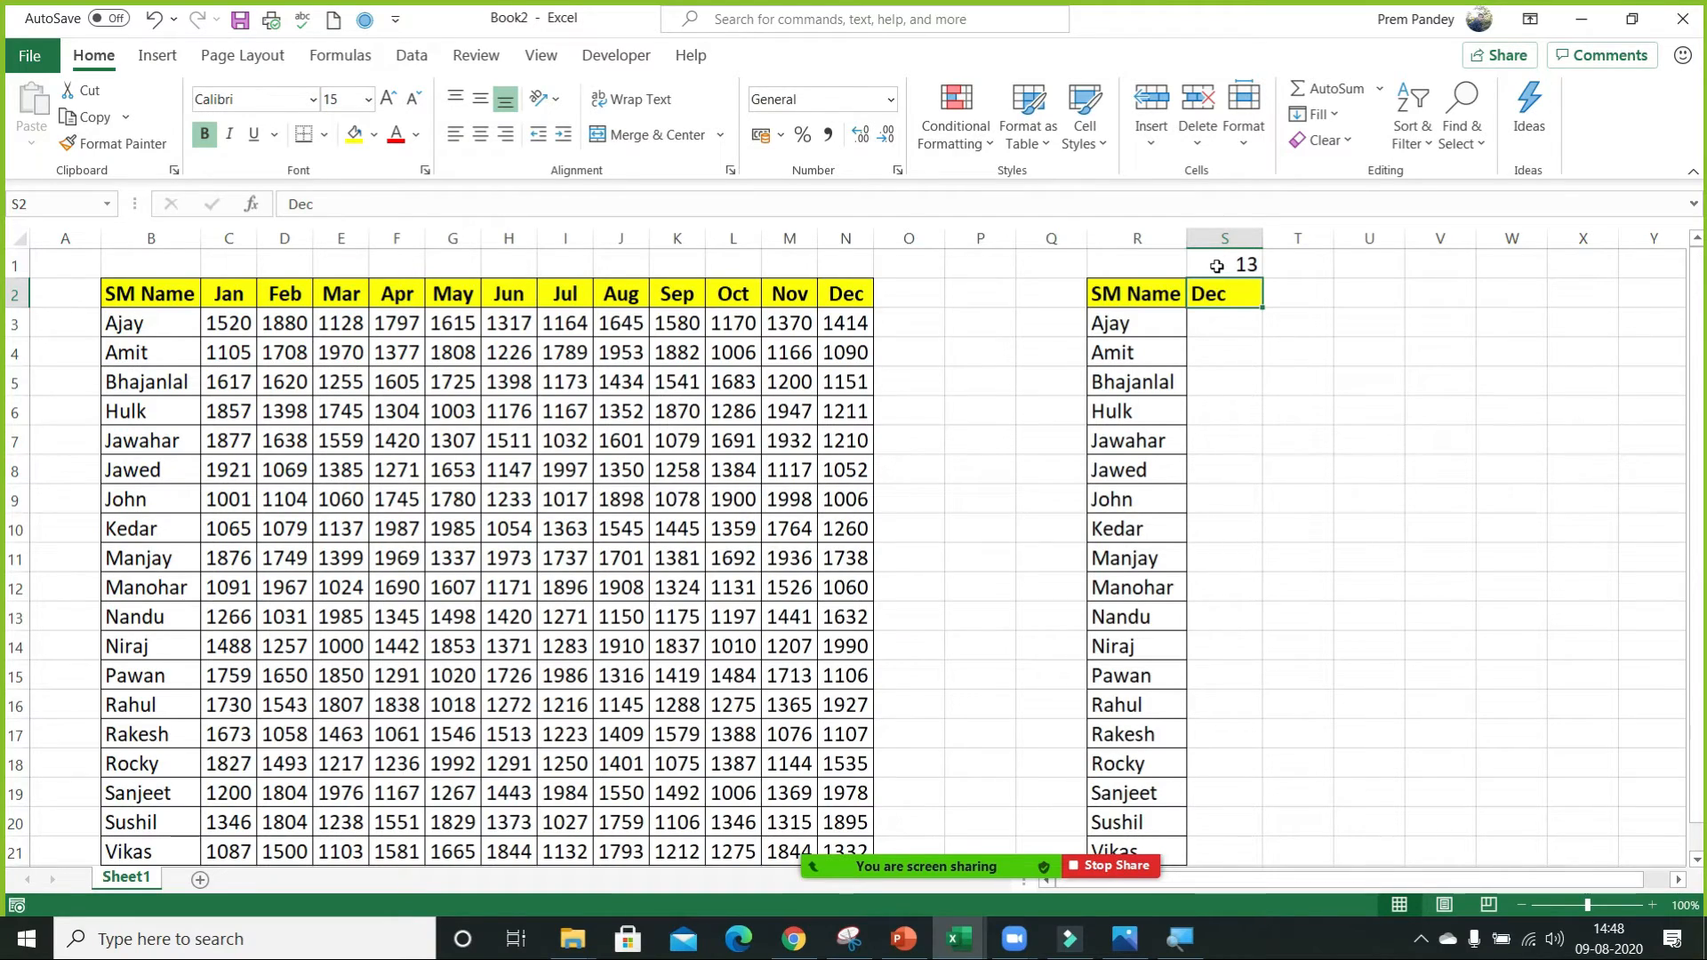
{"action": "key", "text": "Return"}
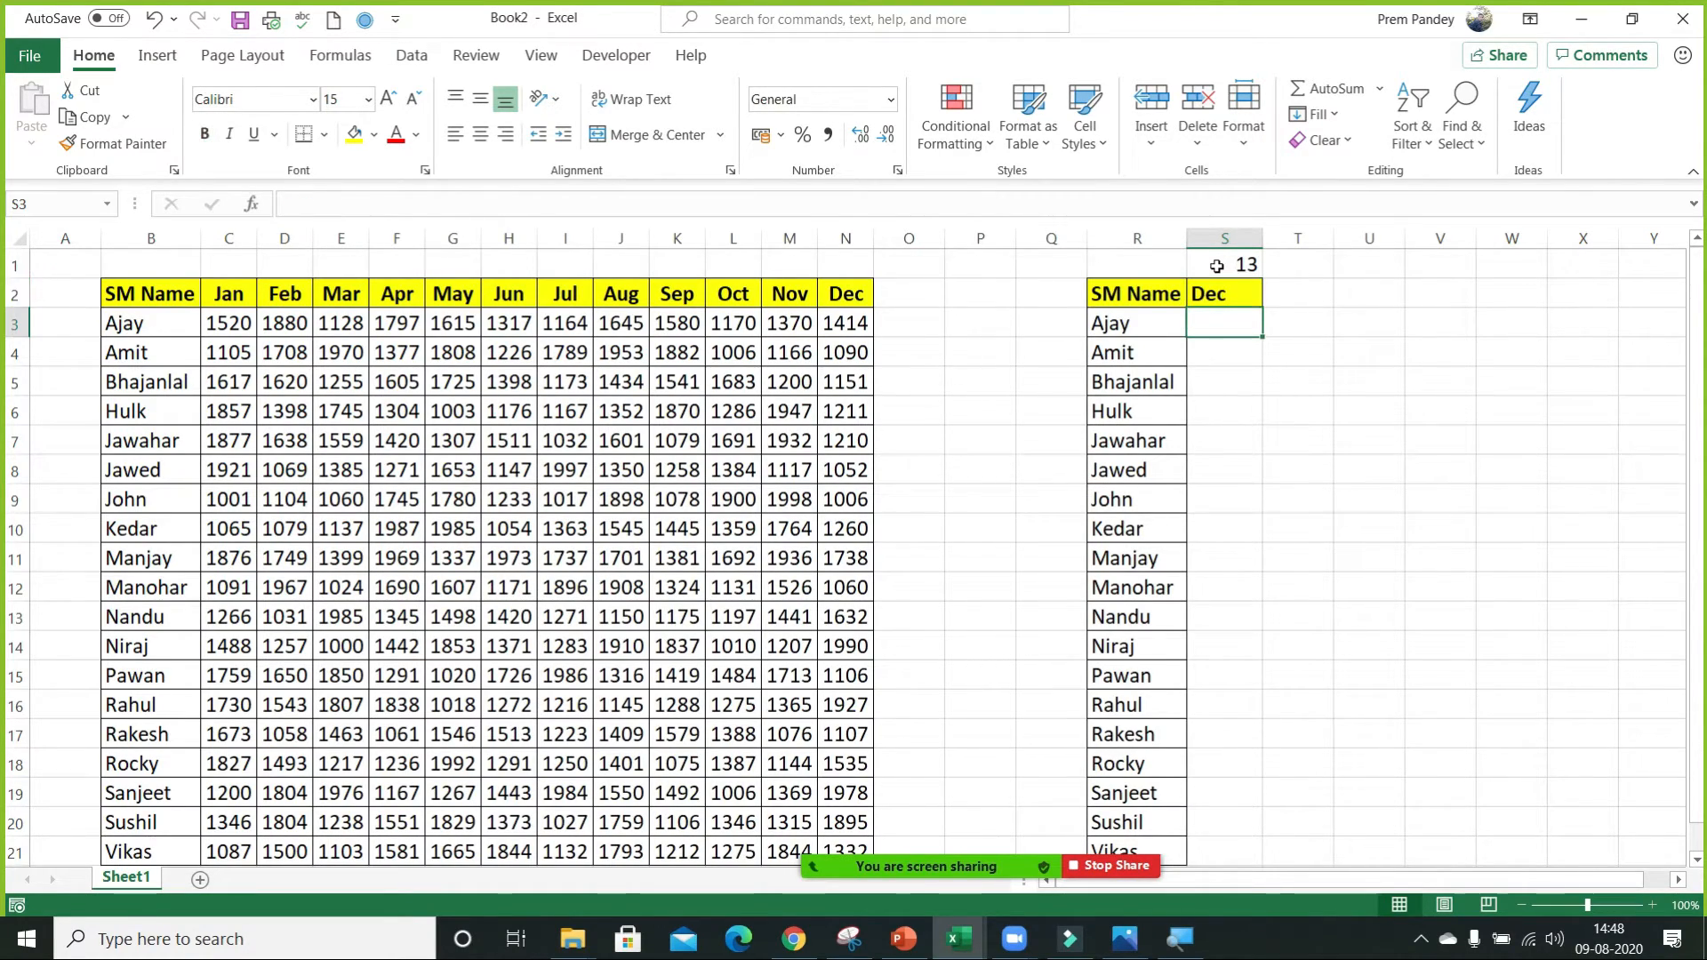
Start an INDEX formula in S3 with the absolute array $B$2:$N$21.
{"action": "type", "text": "=in"}
{"action": "key", "text": "Tab"}
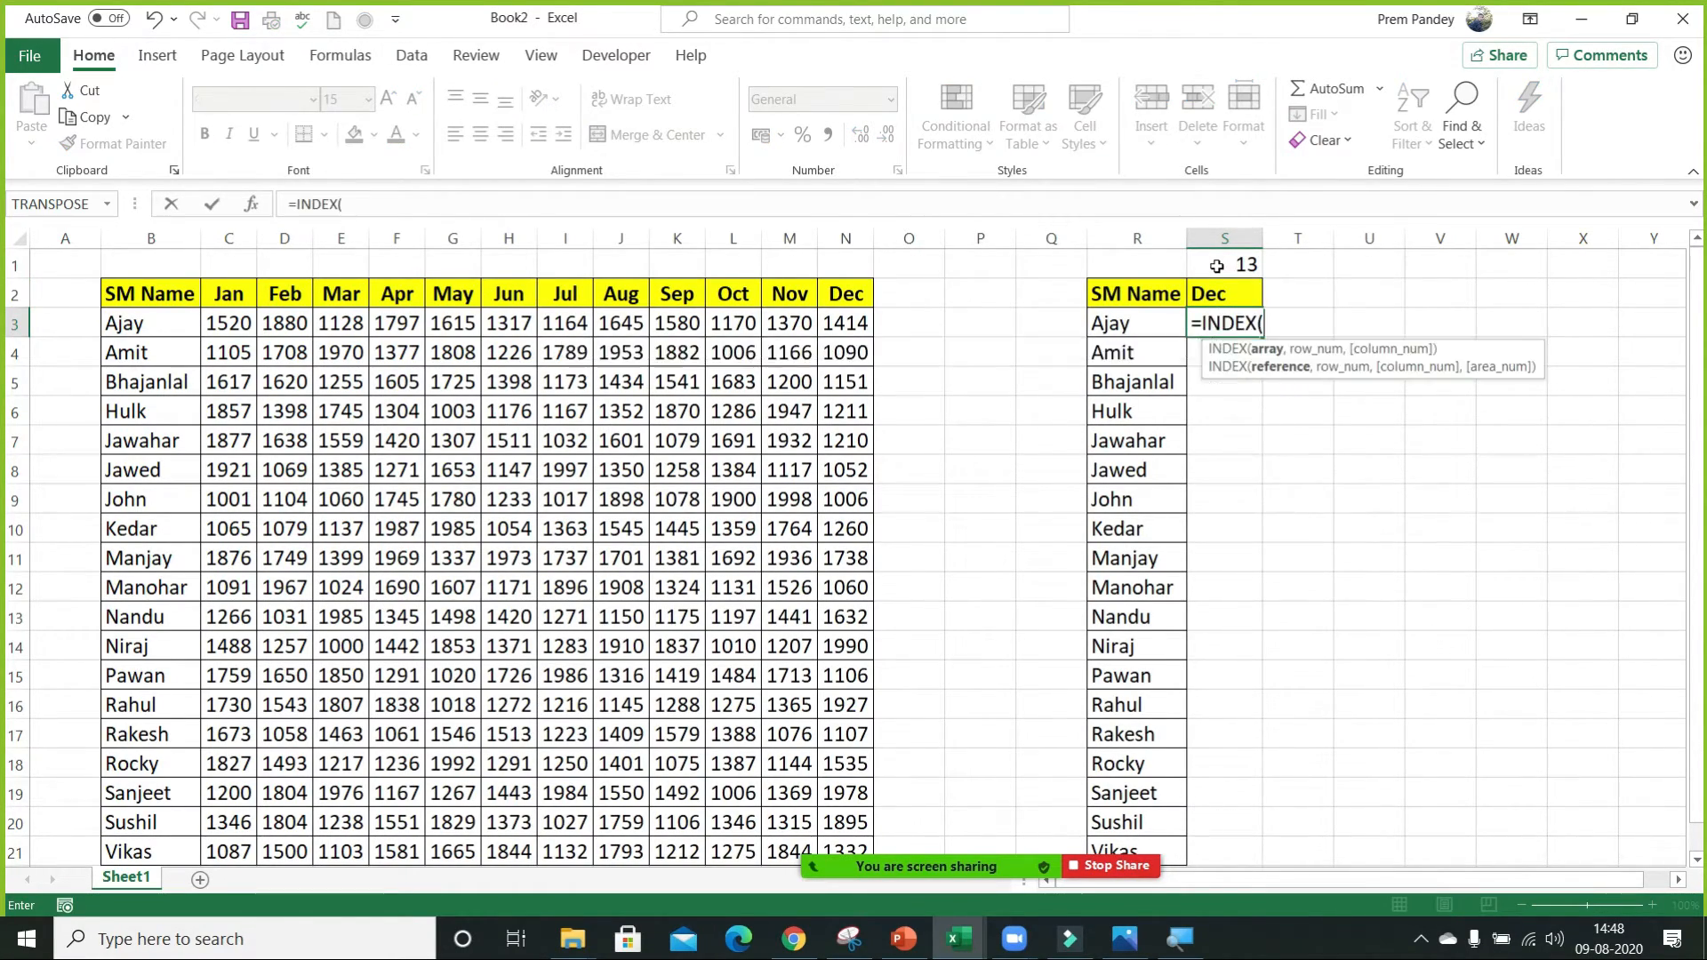
{"action": "left_click", "coordinate": [129, 293]}
{"action": "key", "text": "ctrl+shift+Right"}
{"action": "key", "text": "ctrl+shift+Down"}
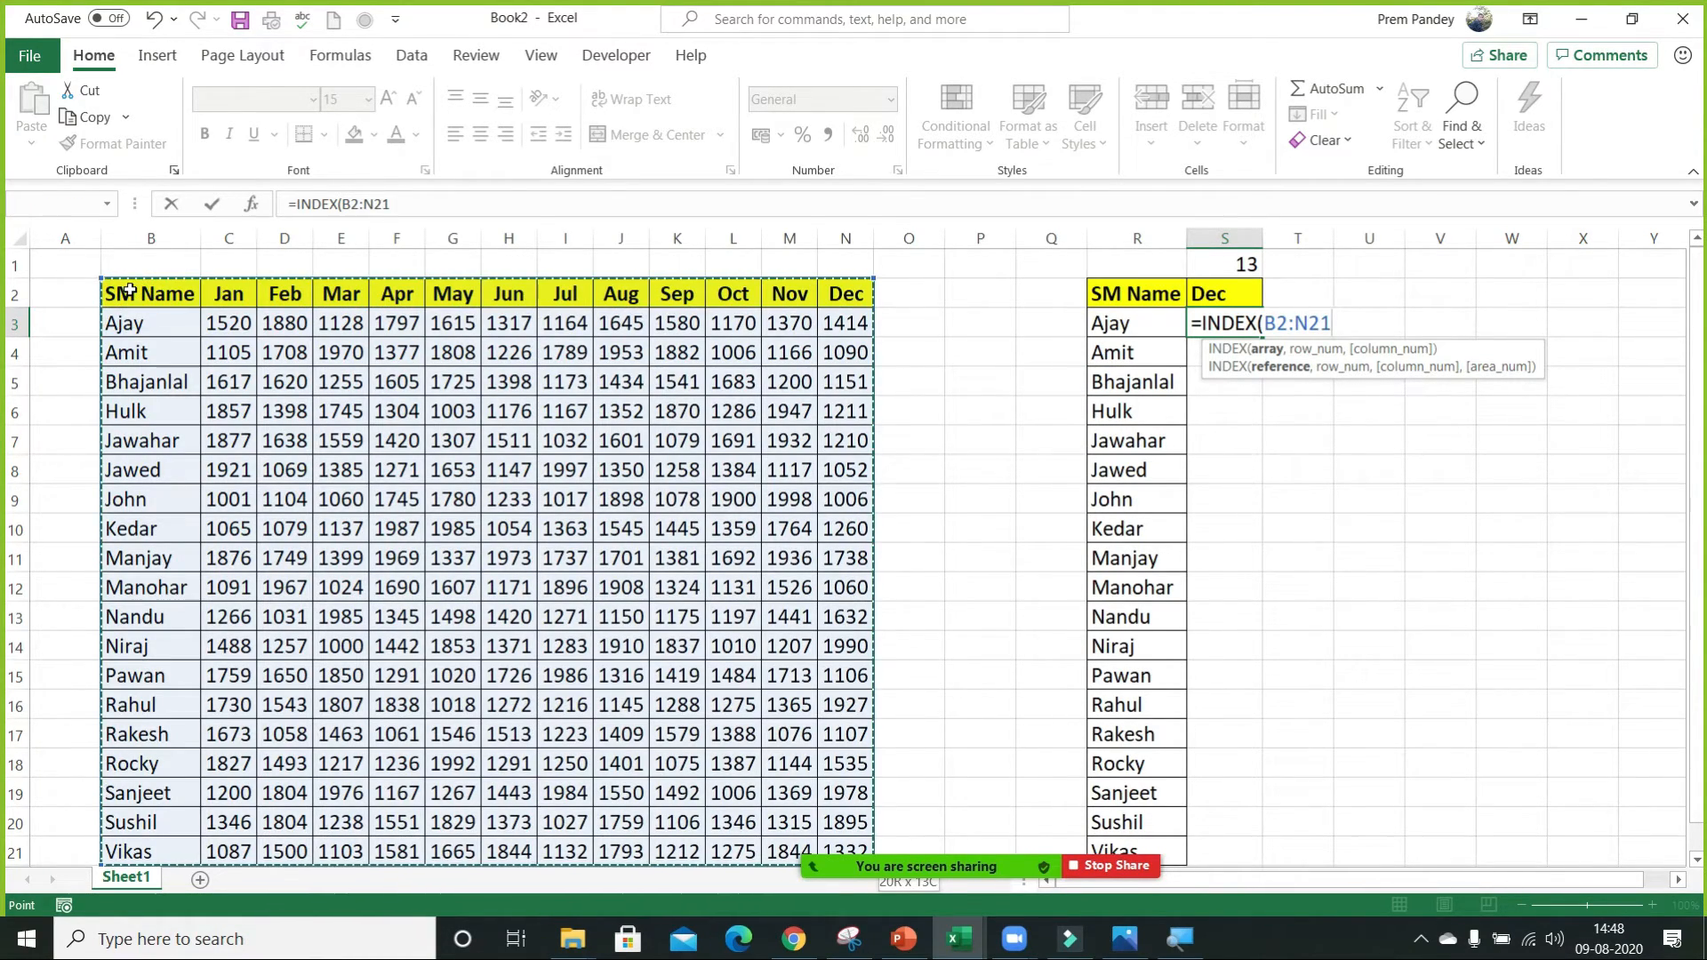
{"action": "key", "text": "F4"}
{"action": "left_click", "coordinate": [1300, 324]}
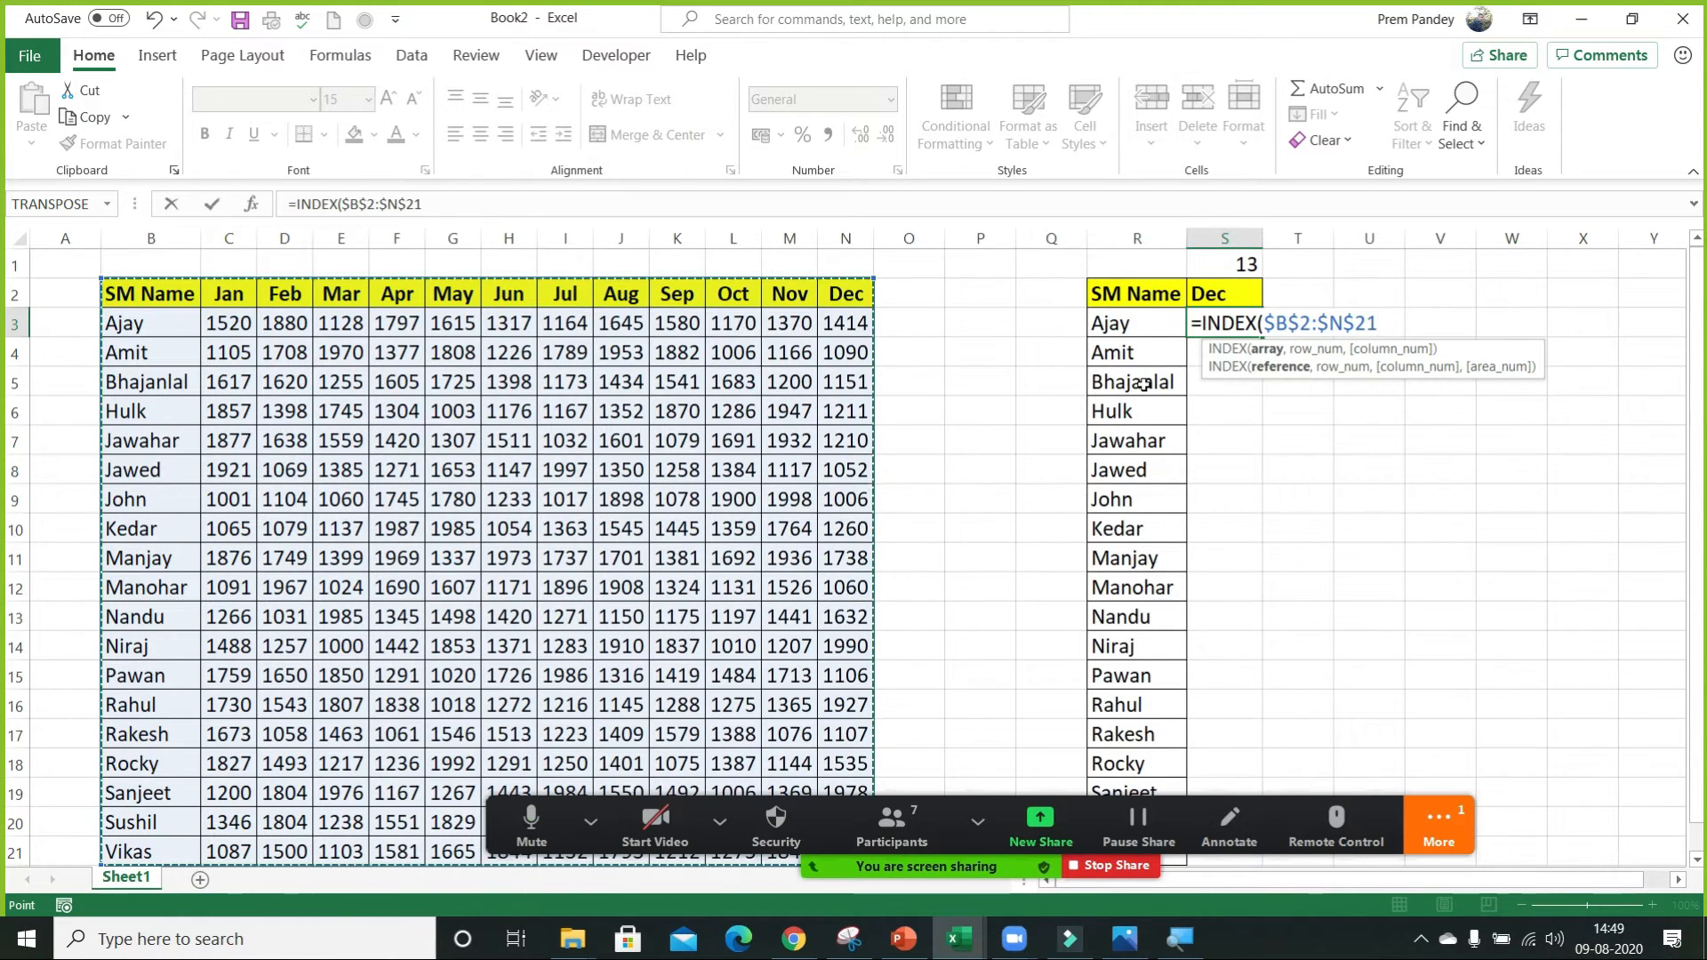
Set the INDEX row_num to Q3 and column_num to the absolute reference $S$1, and complete the formula.
{"action": "type", "text": ","}
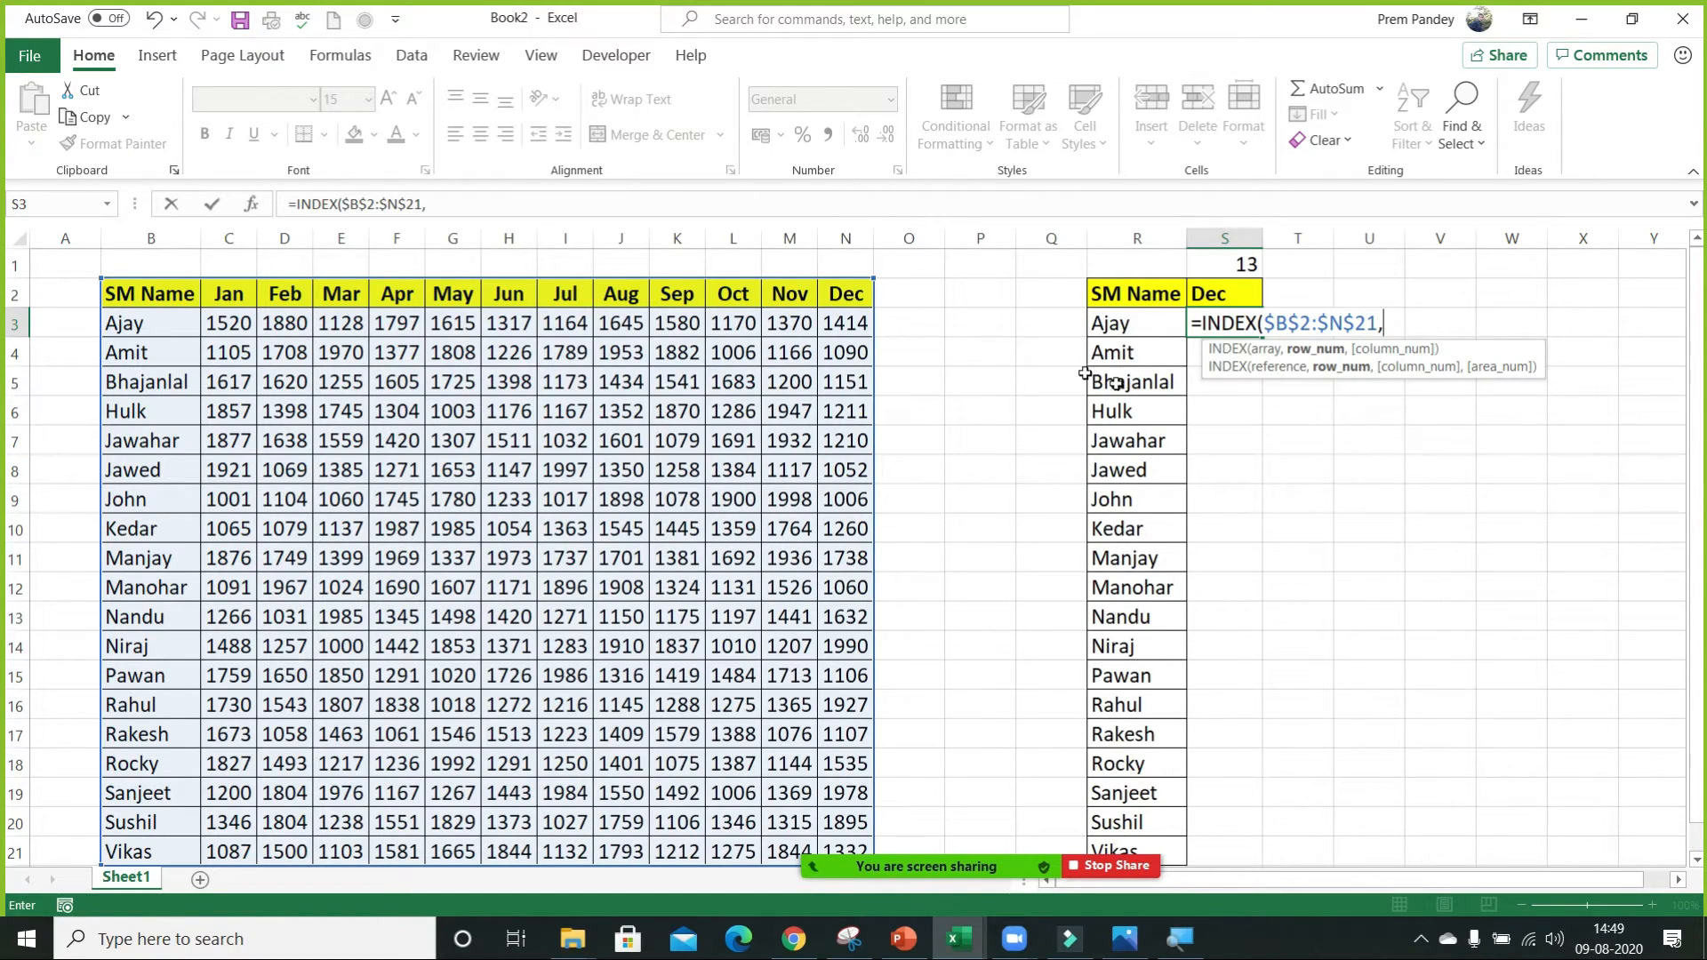
{"action": "left_click", "coordinate": [1059, 323]}
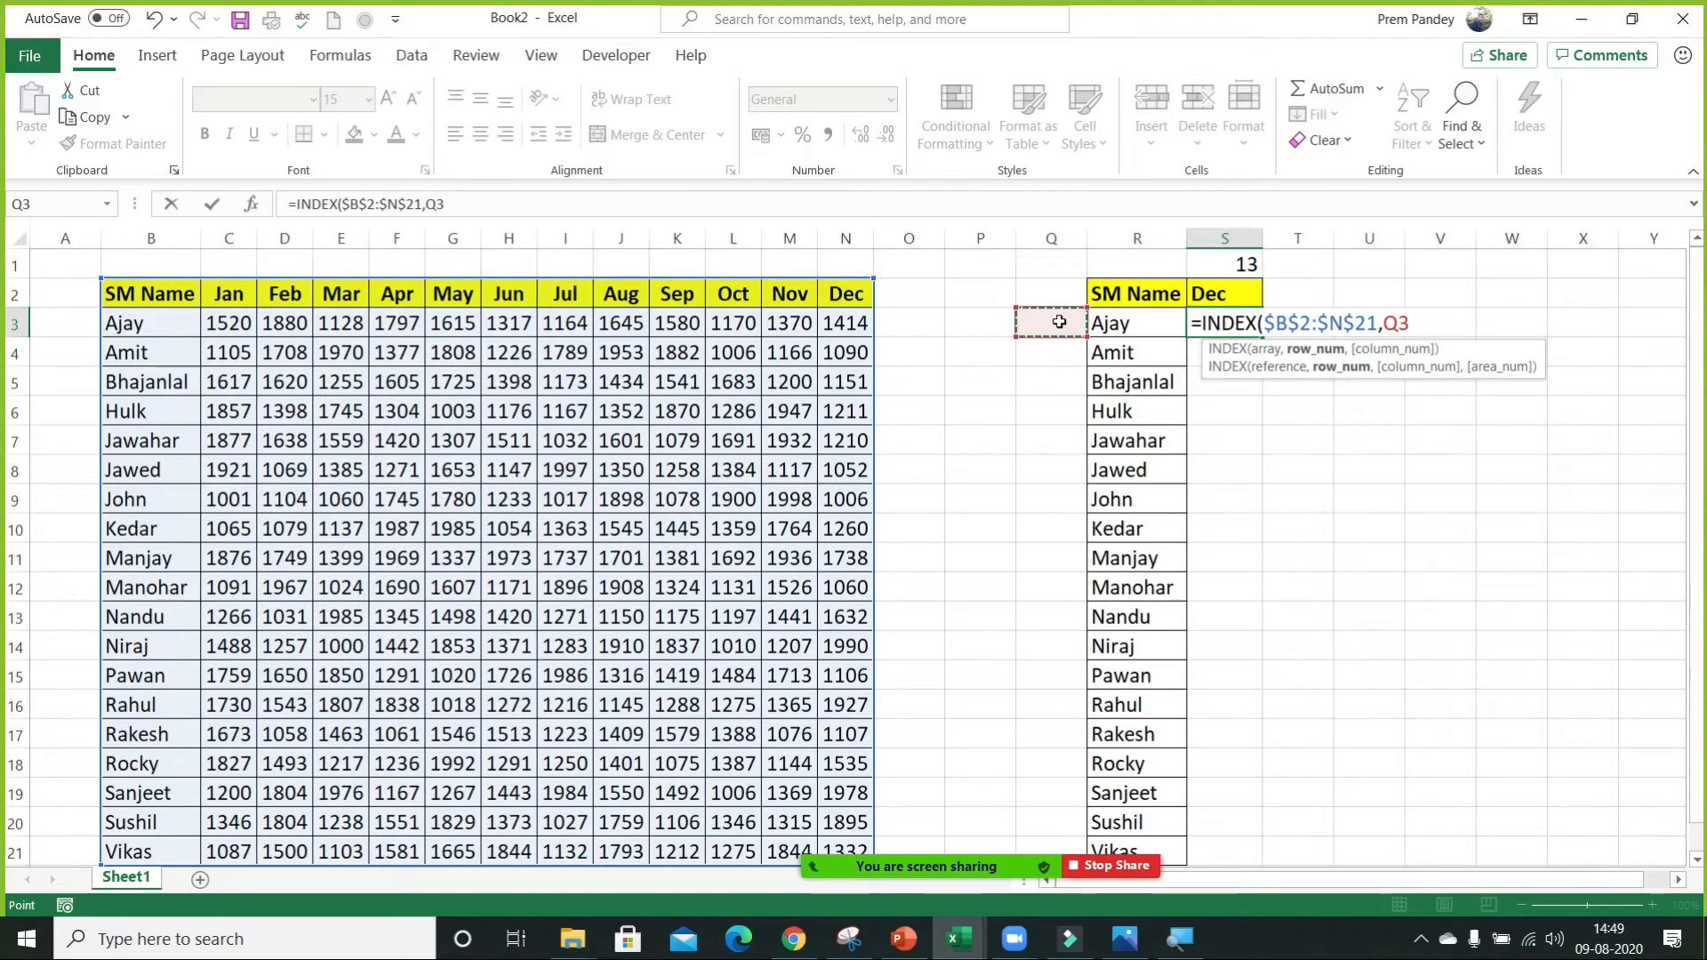
{"action": "type", "text": ","}
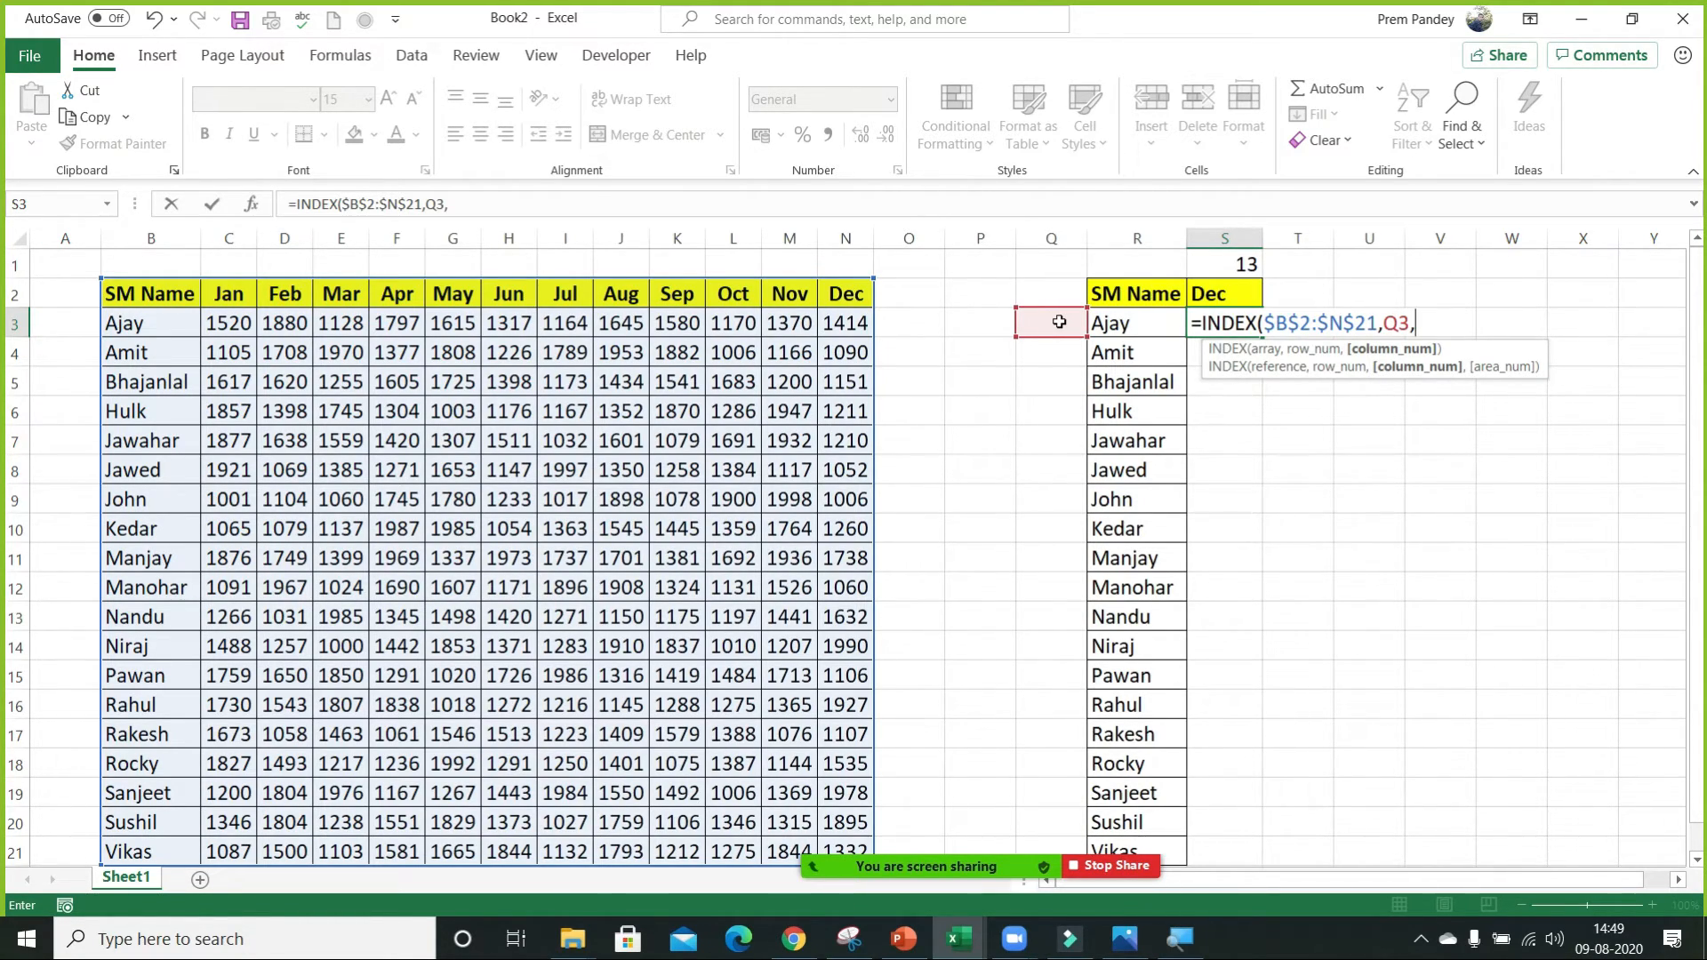
{"action": "left_click", "coordinate": [1225, 259]}
{"action": "key", "text": "F4"}
{"action": "type", "text": ")"}
{"action": "key", "text": "Return"}
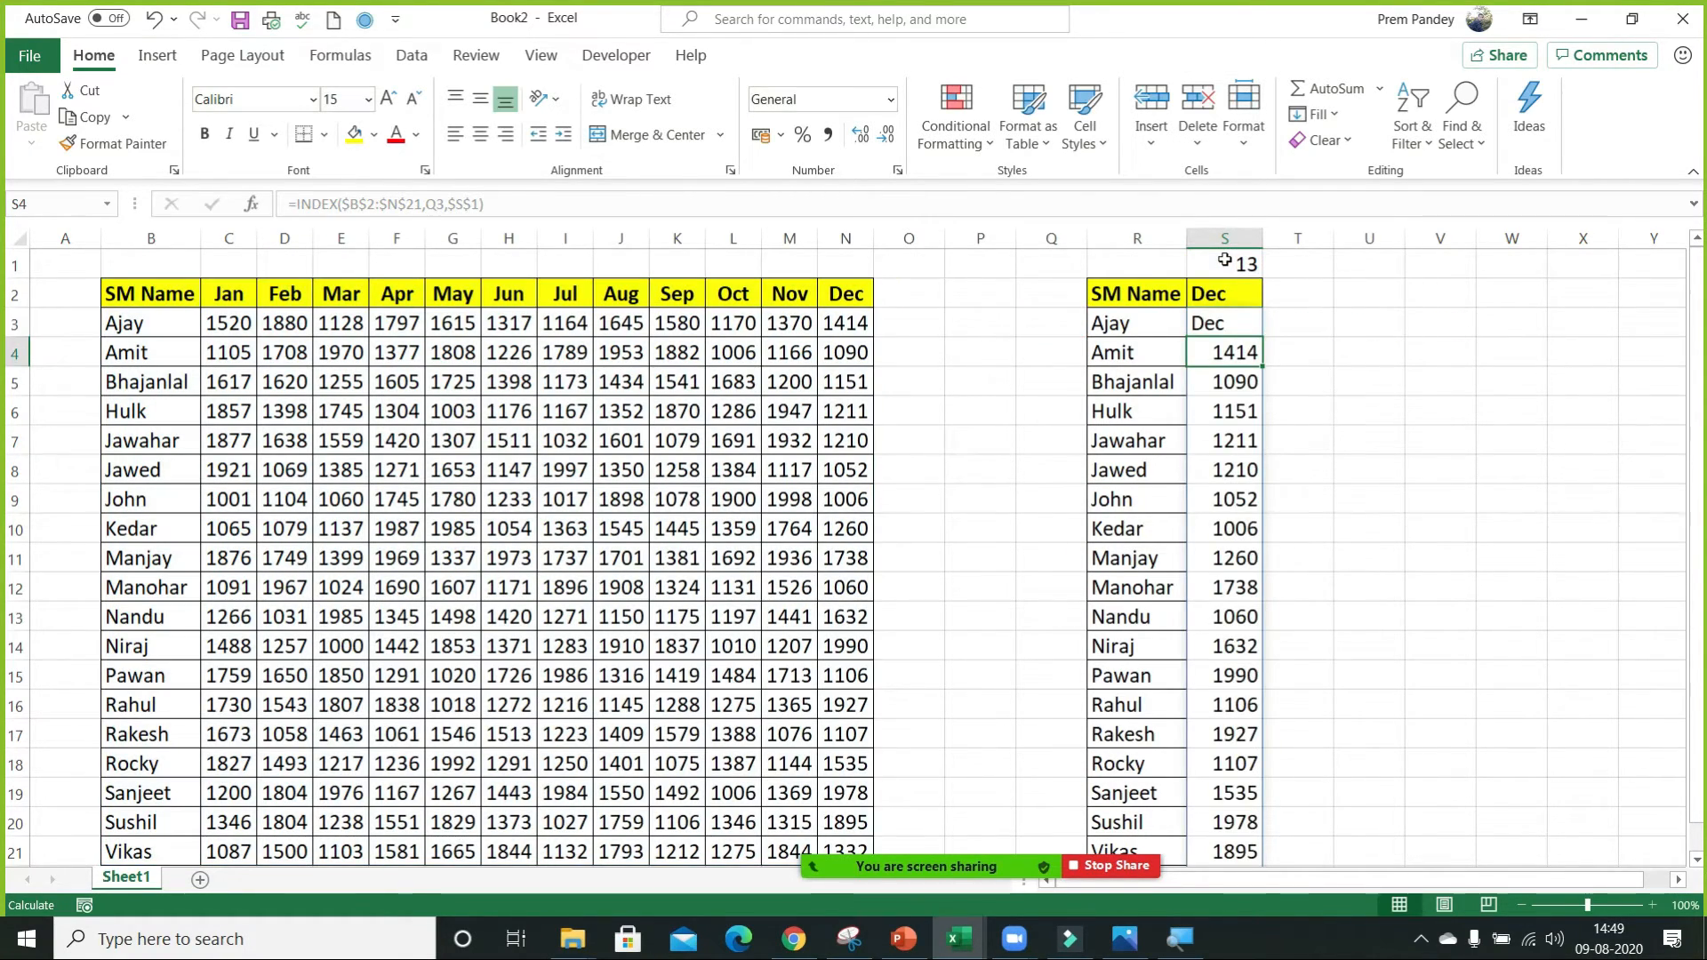
Inspect the INDEX formula in S3 and clear it together with the filled results below.
{"action": "key", "text": "Up"}
{"action": "key", "text": "F2"}
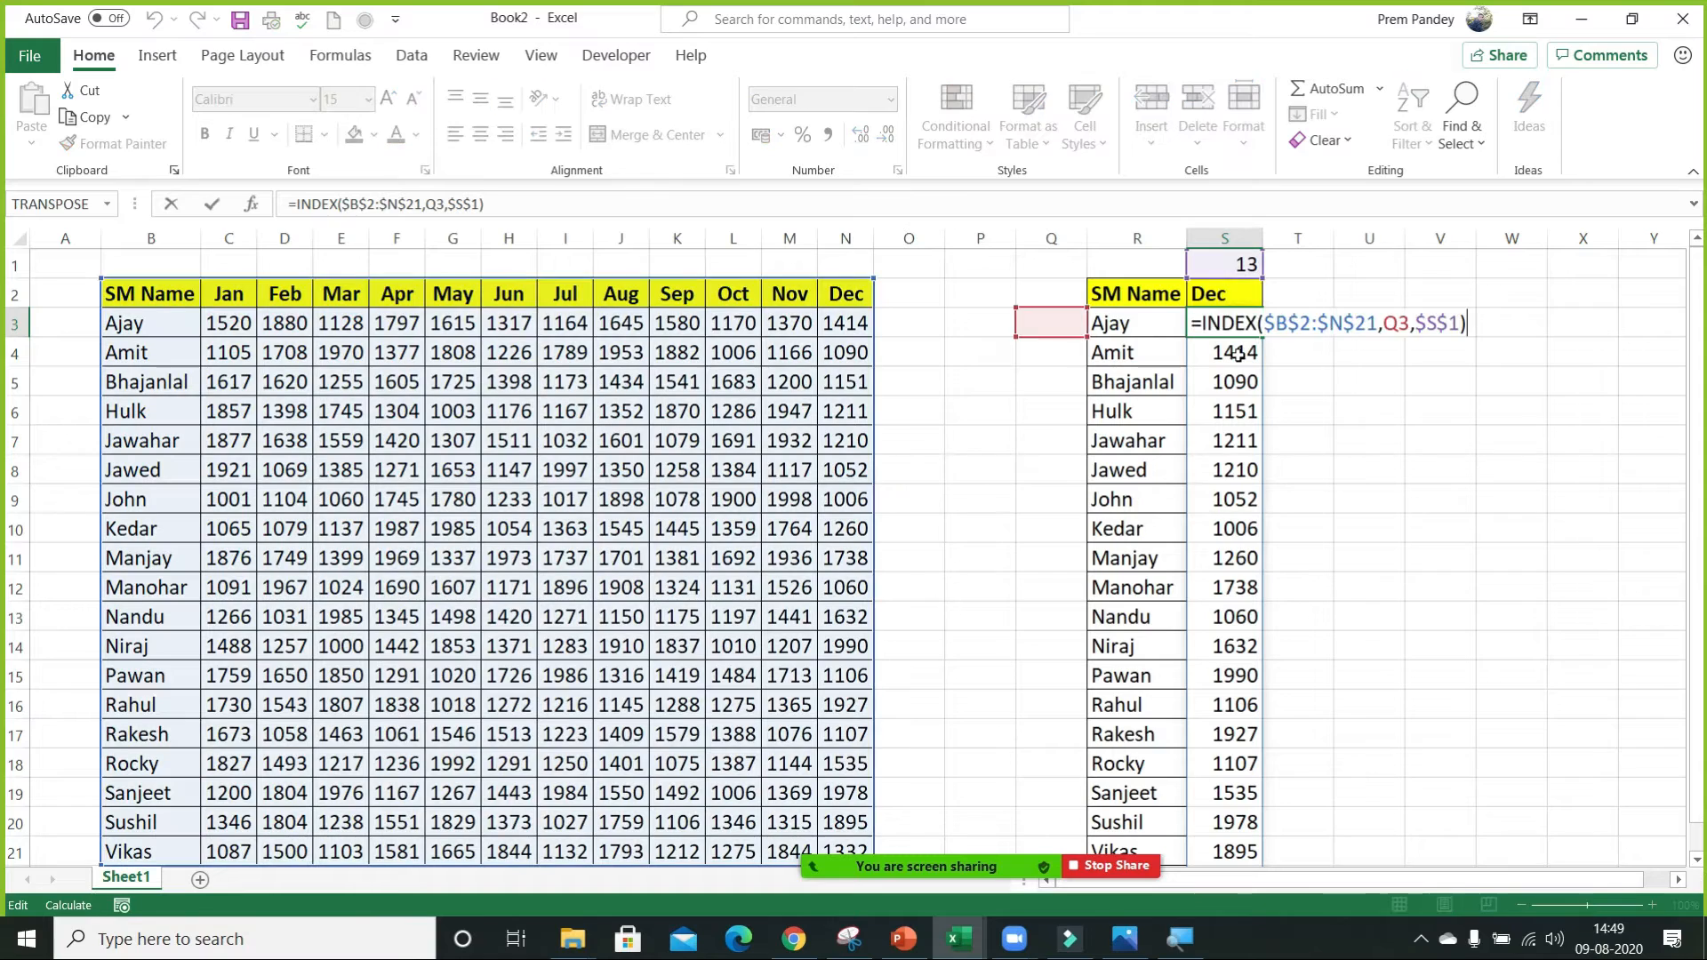
{"action": "key", "text": "Escape"}
{"action": "key", "text": "Delete"}
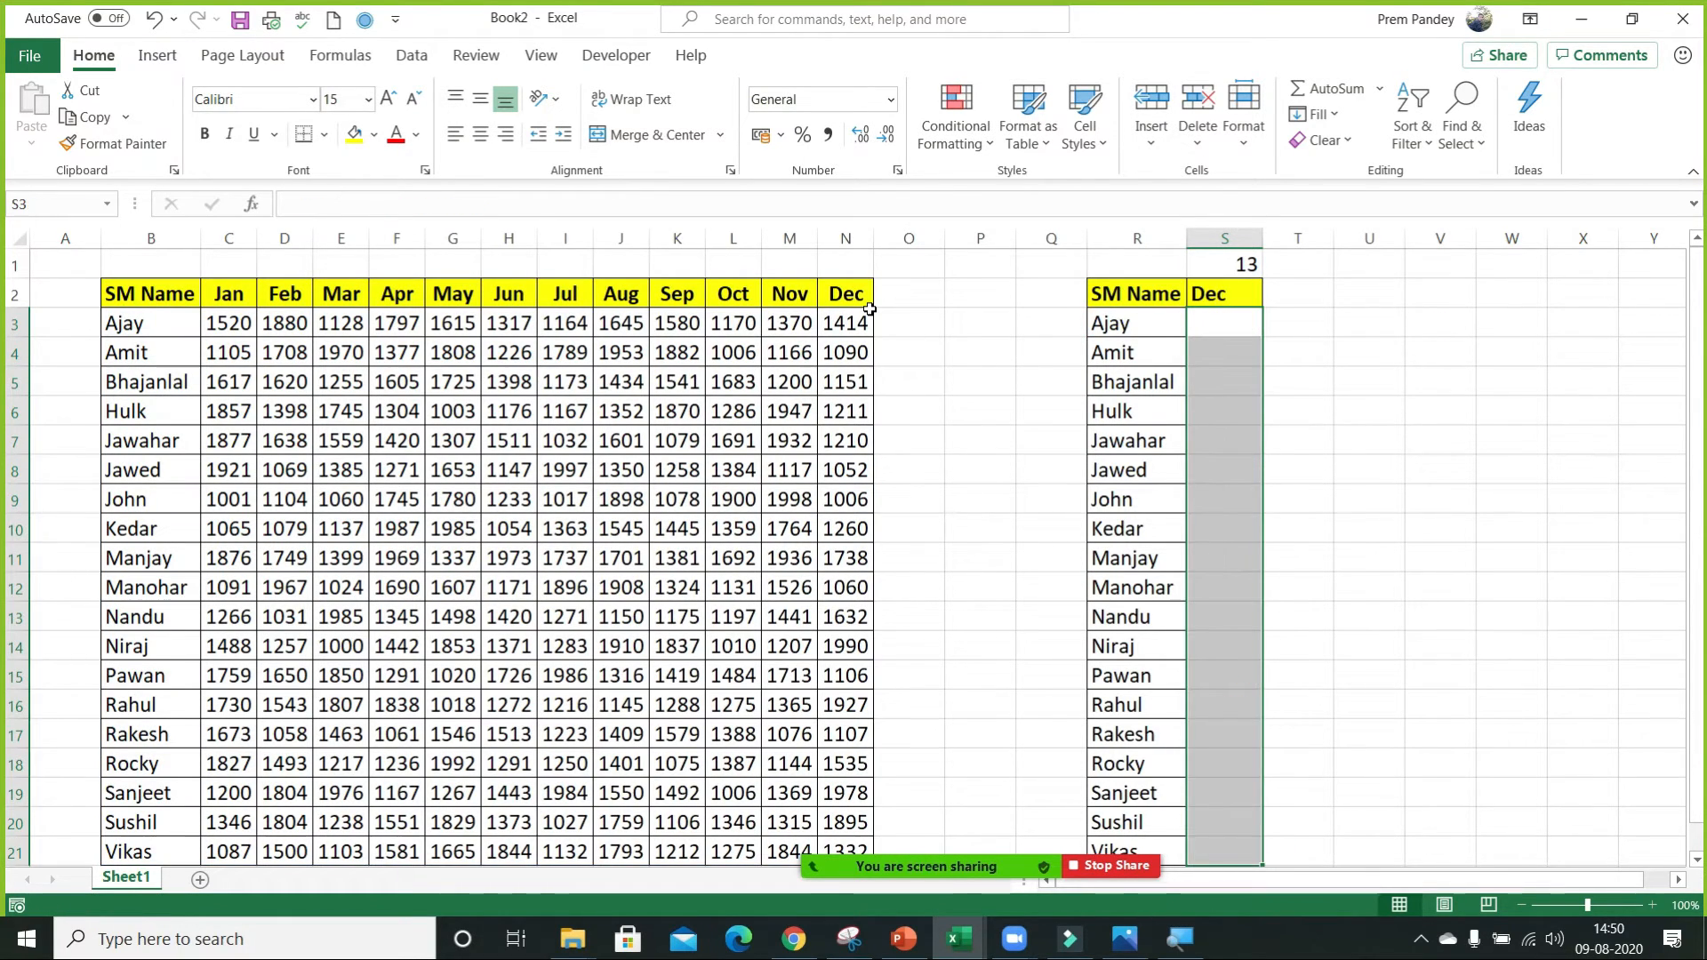
Begin an INDEX formula in S3 using the whole monthly table as the absolute array $B$2:$N$21.
{"action": "type", "text": "=in"}
{"action": "key", "text": "Tab"}
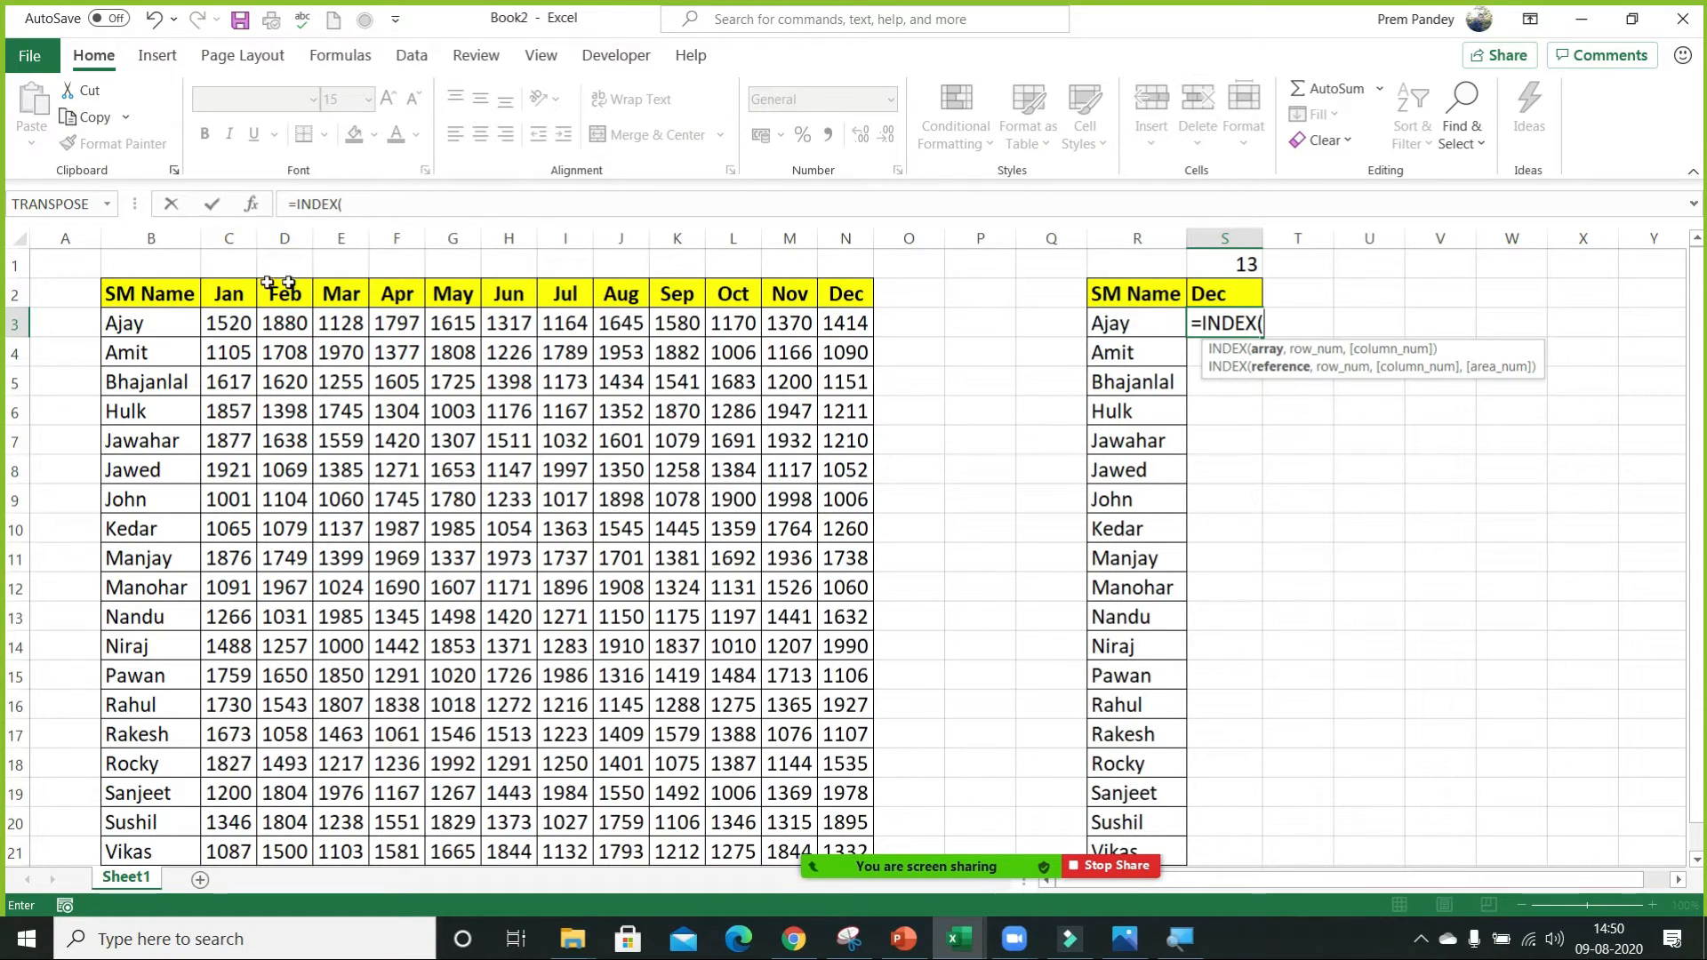
{"action": "left_click", "coordinate": [148, 299]}
{"action": "key", "text": "ctrl+shift+Right"}
{"action": "key", "text": "ctrl+shift+Down"}
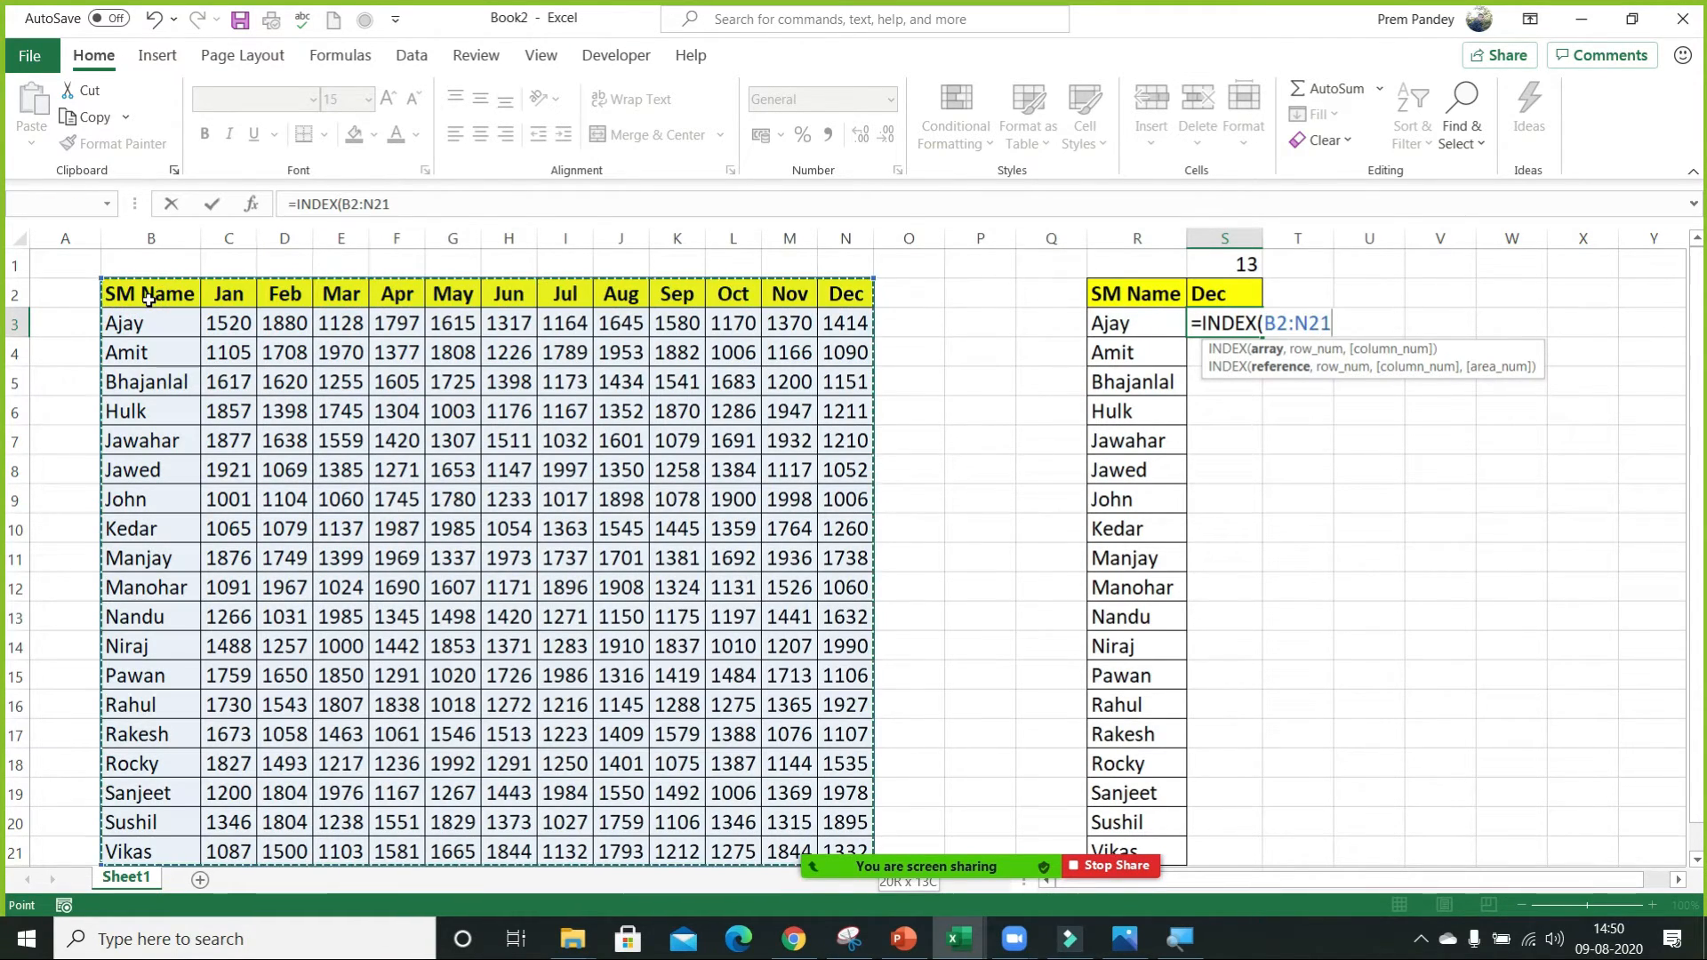
{"action": "key", "text": "F4"}
{"action": "type", "text": ","}
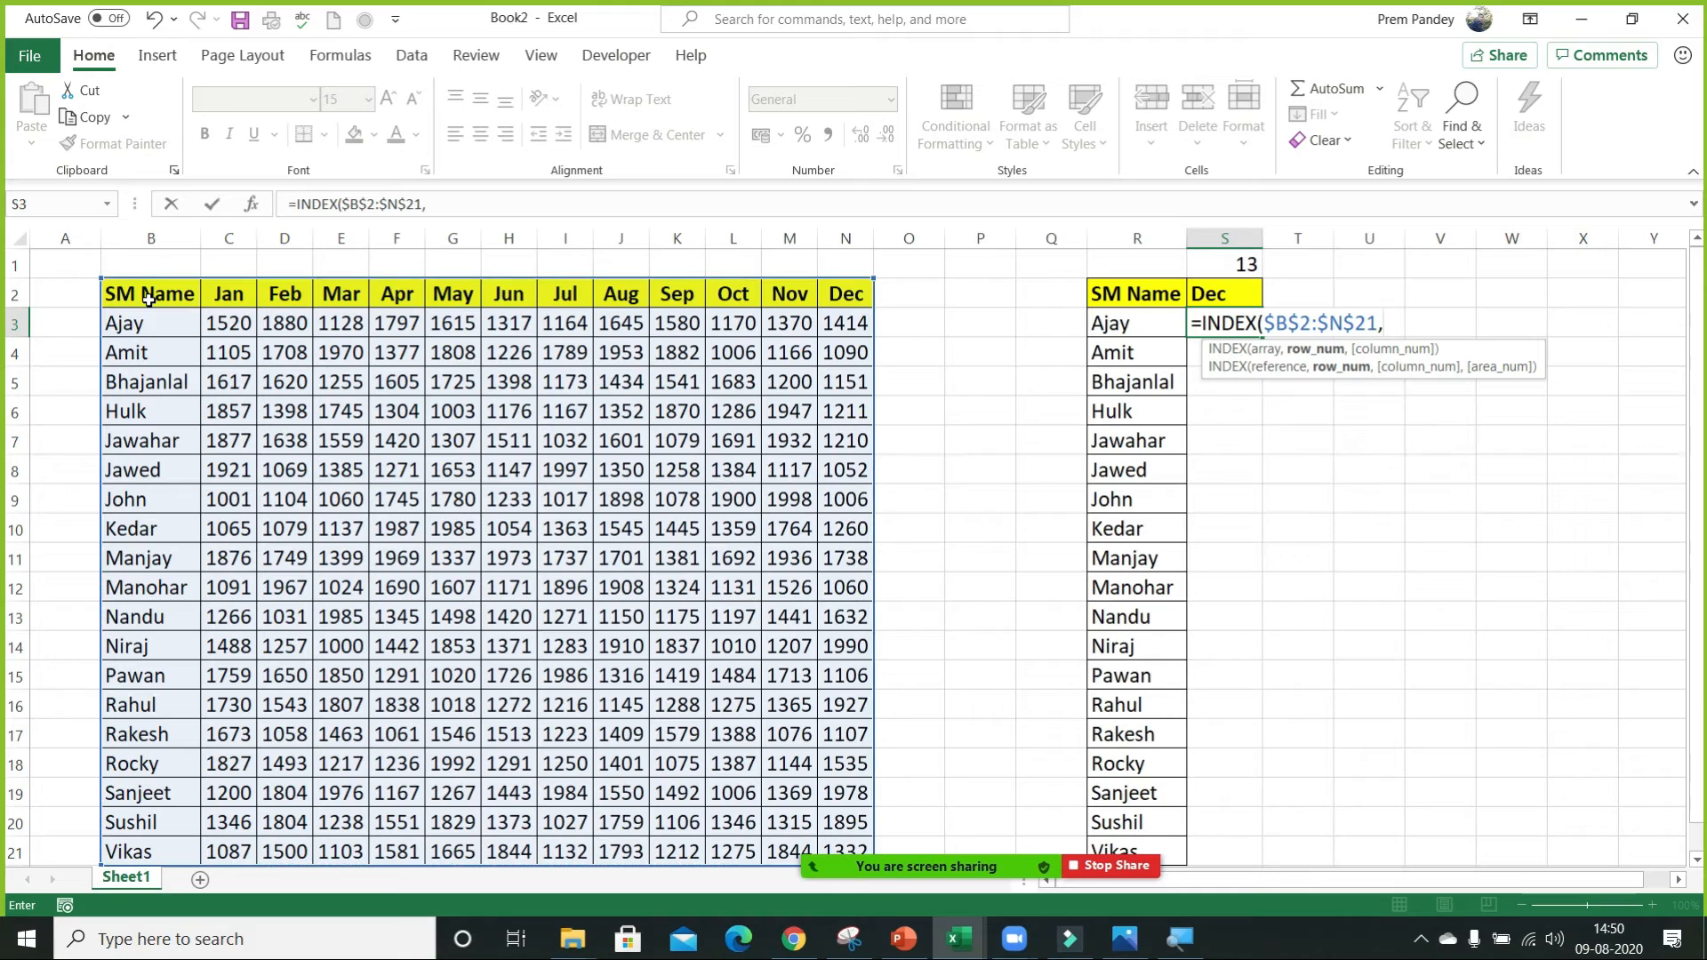
Set the INDEX row_num to Q3 and column_num to $S$1, and fill the formula down the Dec column.
{"action": "key", "text": "Left"}
{"action": "key", "text": "Left"}
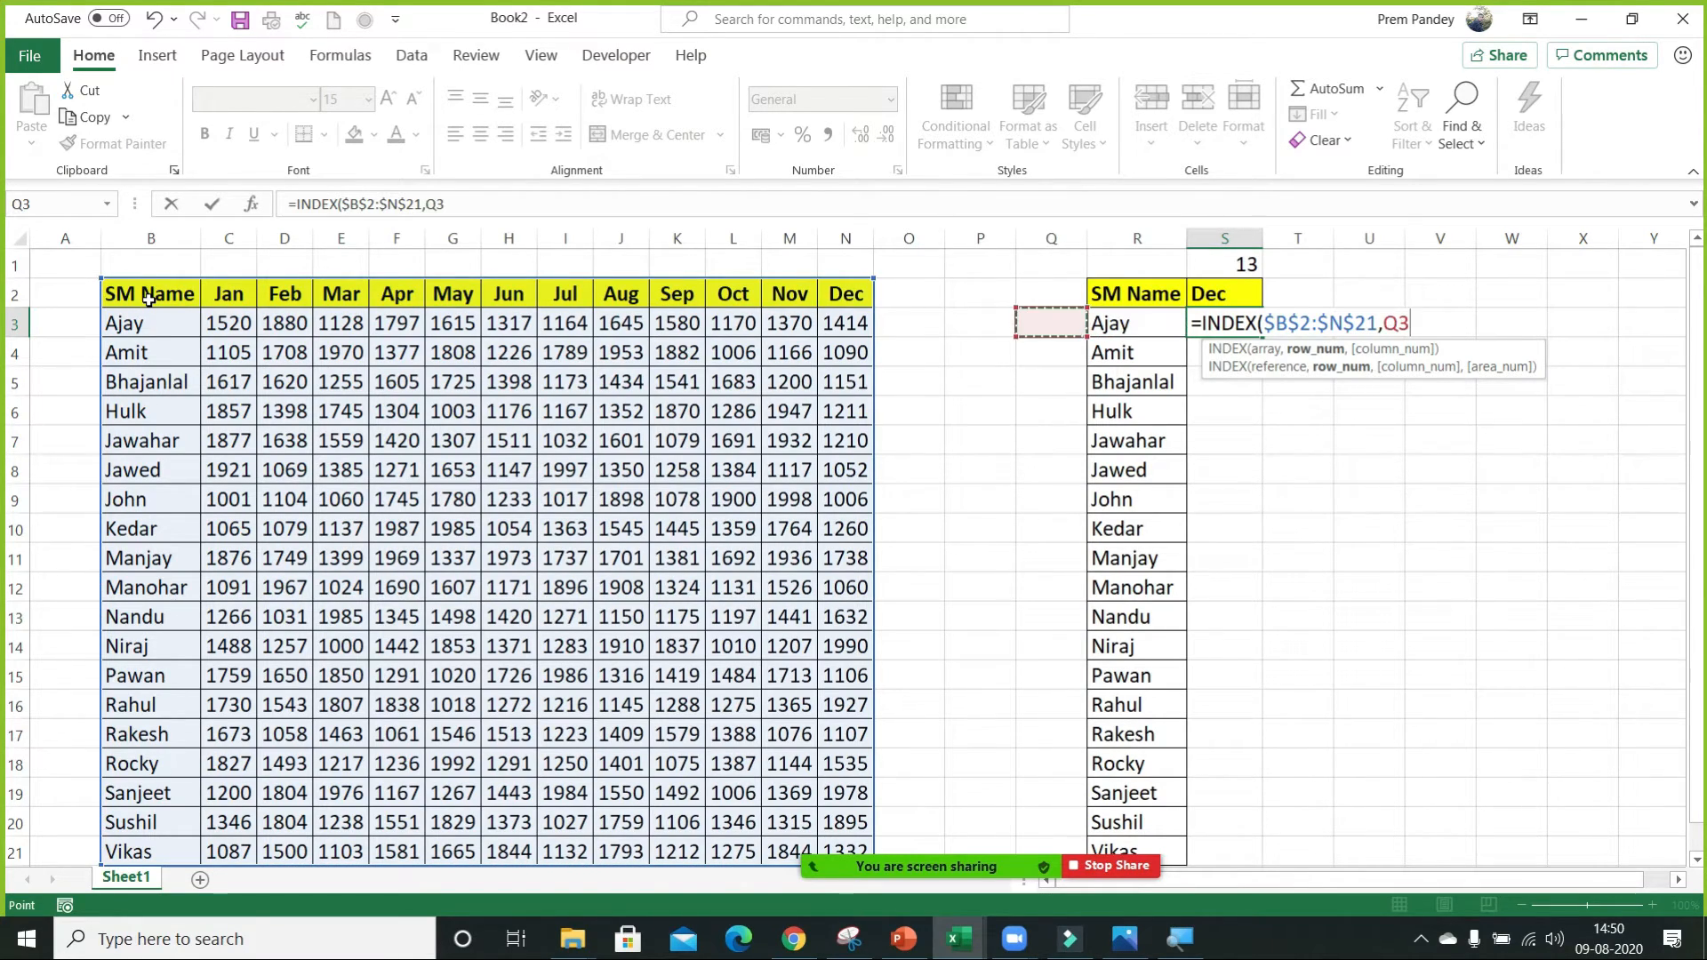
{"action": "type", "text": ","}
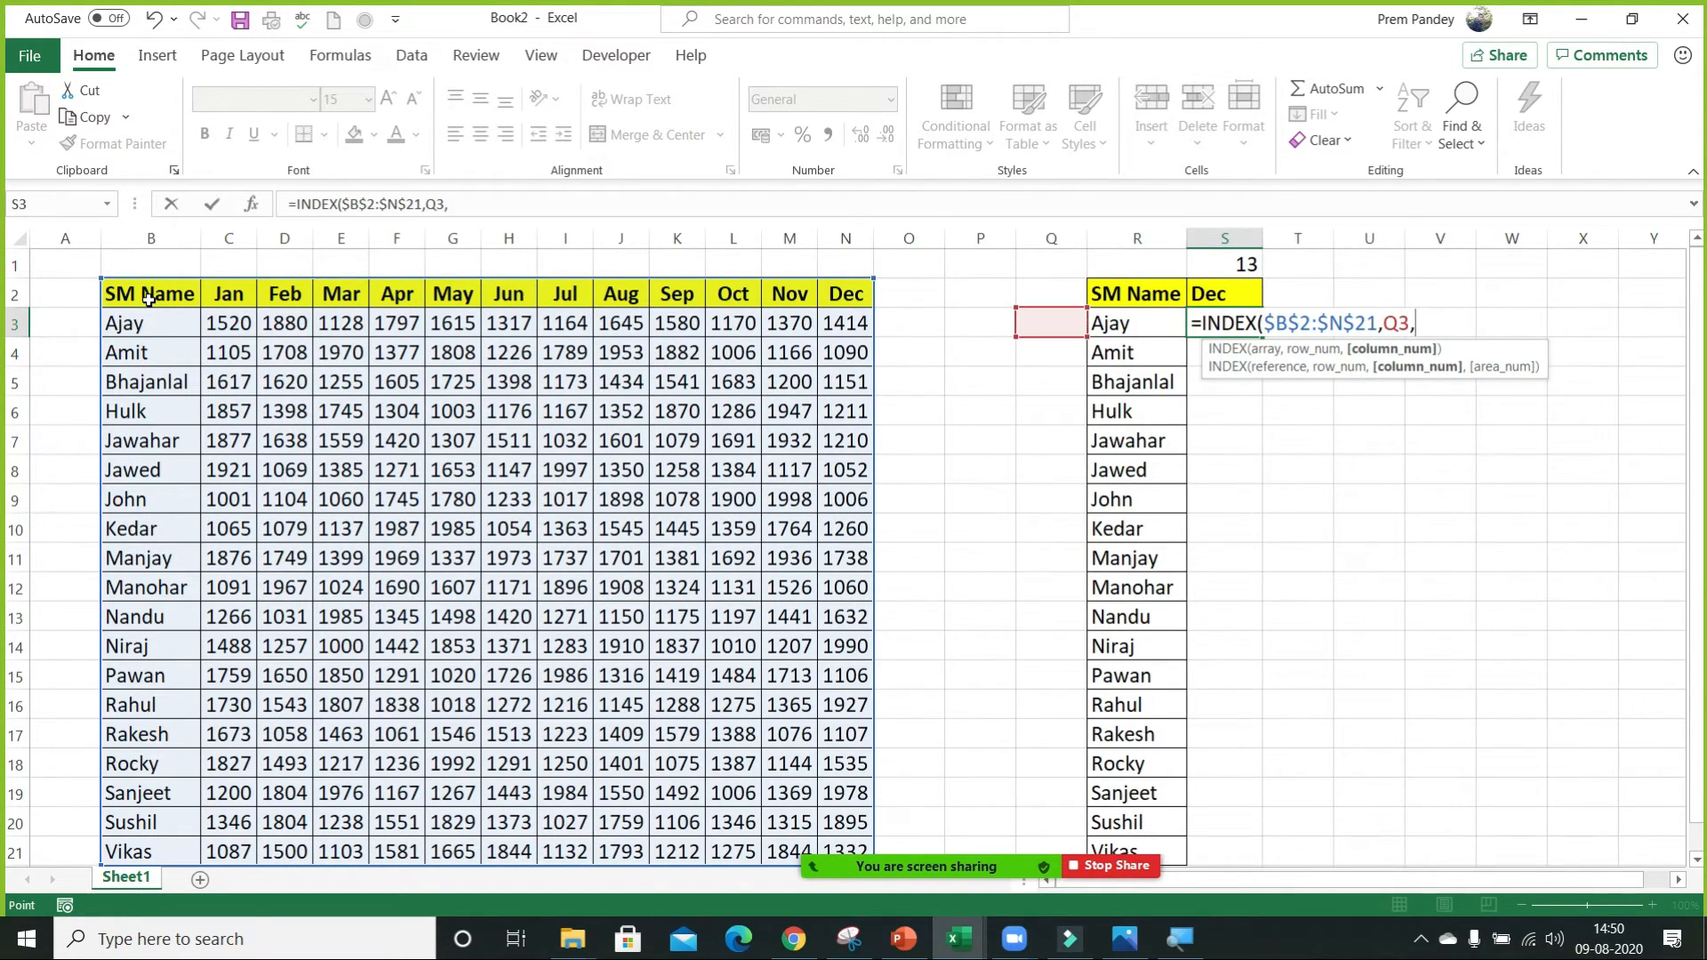
{"action": "key", "text": "Up"}
{"action": "key", "text": "Up"}
{"action": "type", "text": ")"}
{"action": "key", "text": "ctrl+Return"}
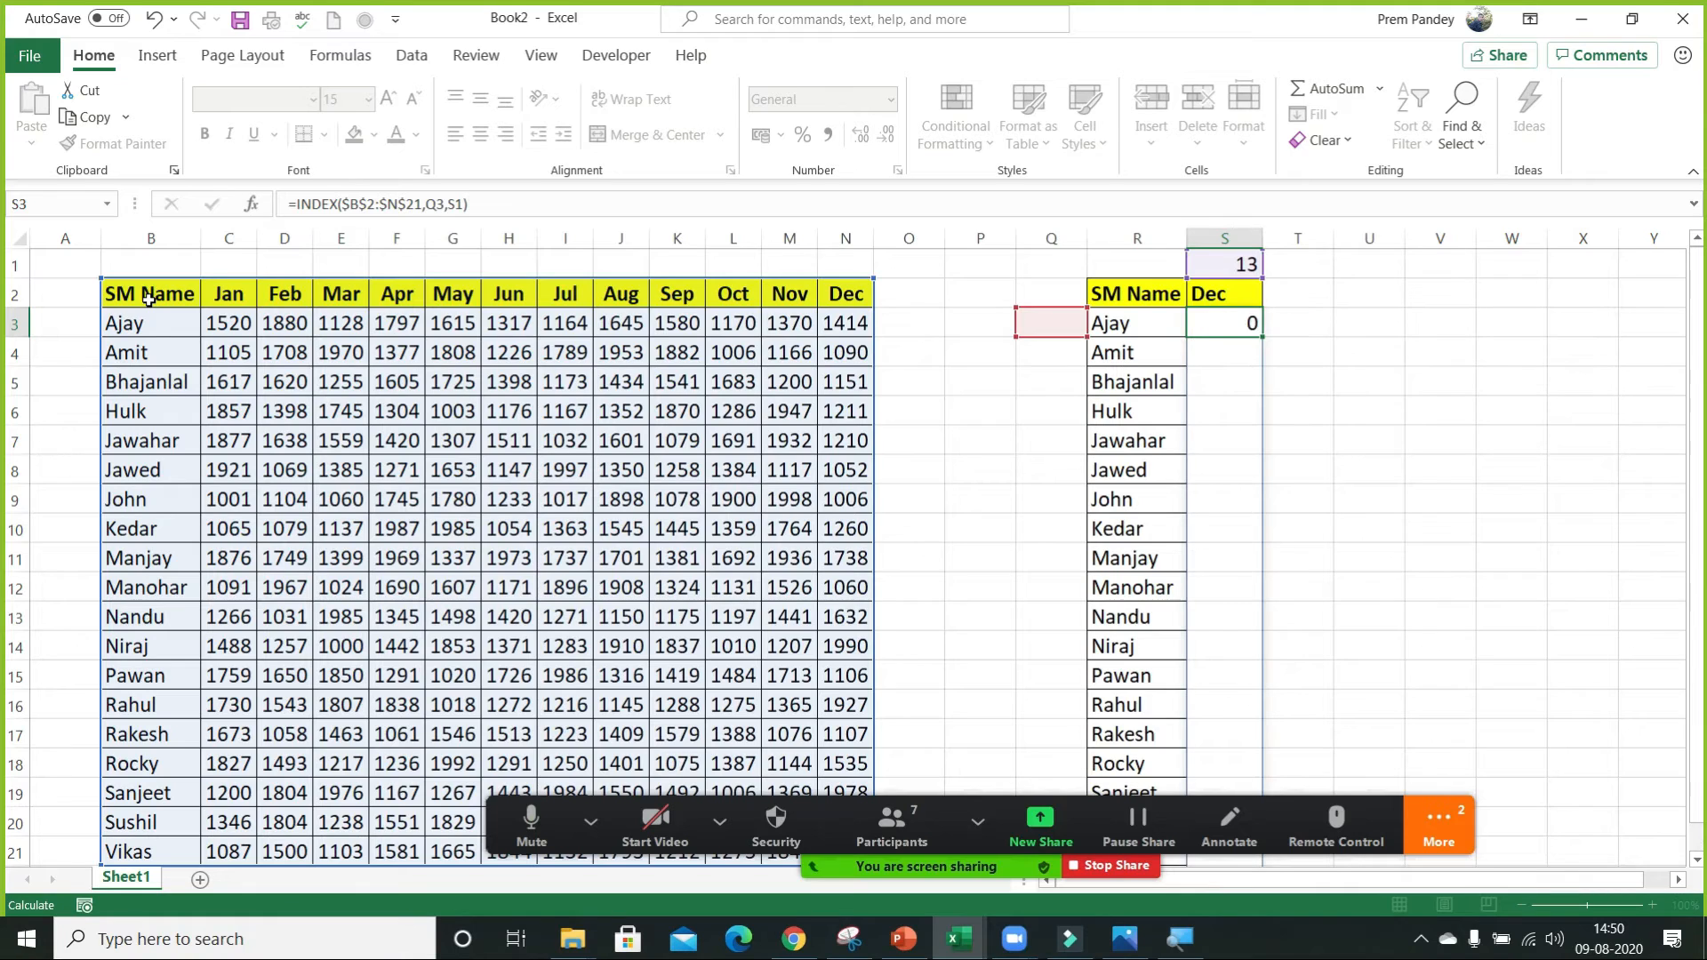
{"action": "left_click", "coordinate": [457, 204]}
{"action": "key", "text": "F4"}
{"action": "key", "text": "ctrl+Return"}
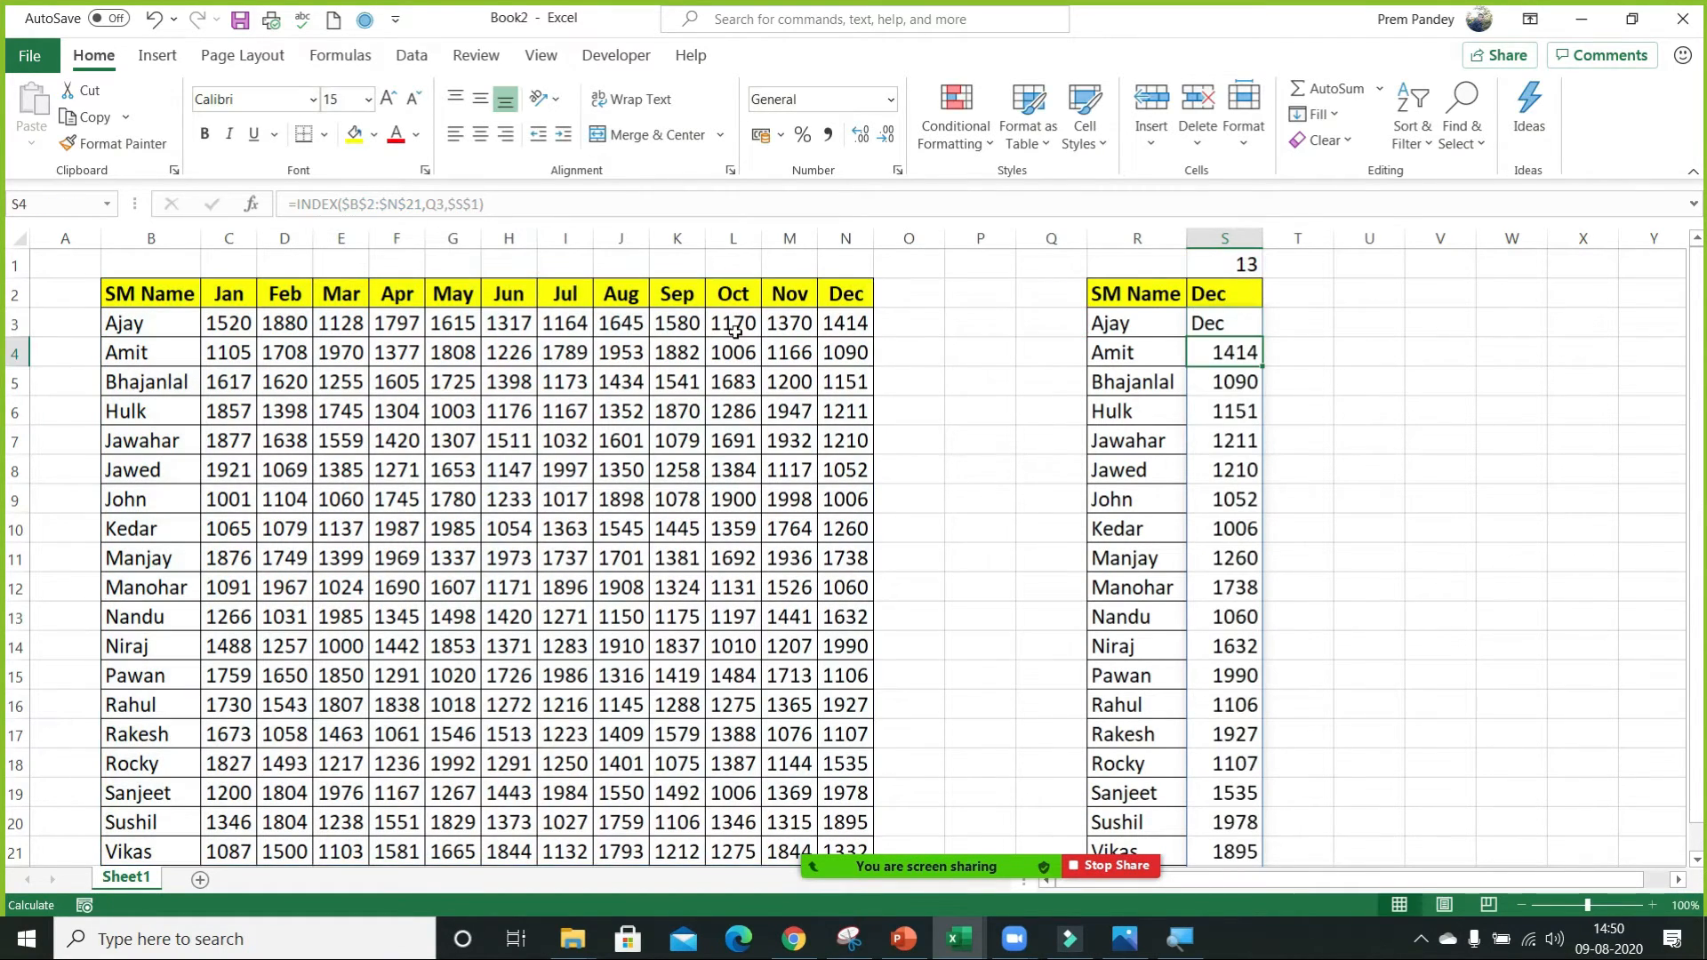
Enter the row position 2 in Q3, clear the results below S3, and select the INDEX formula cell.
{"action": "left_click", "coordinate": [1032, 328]}
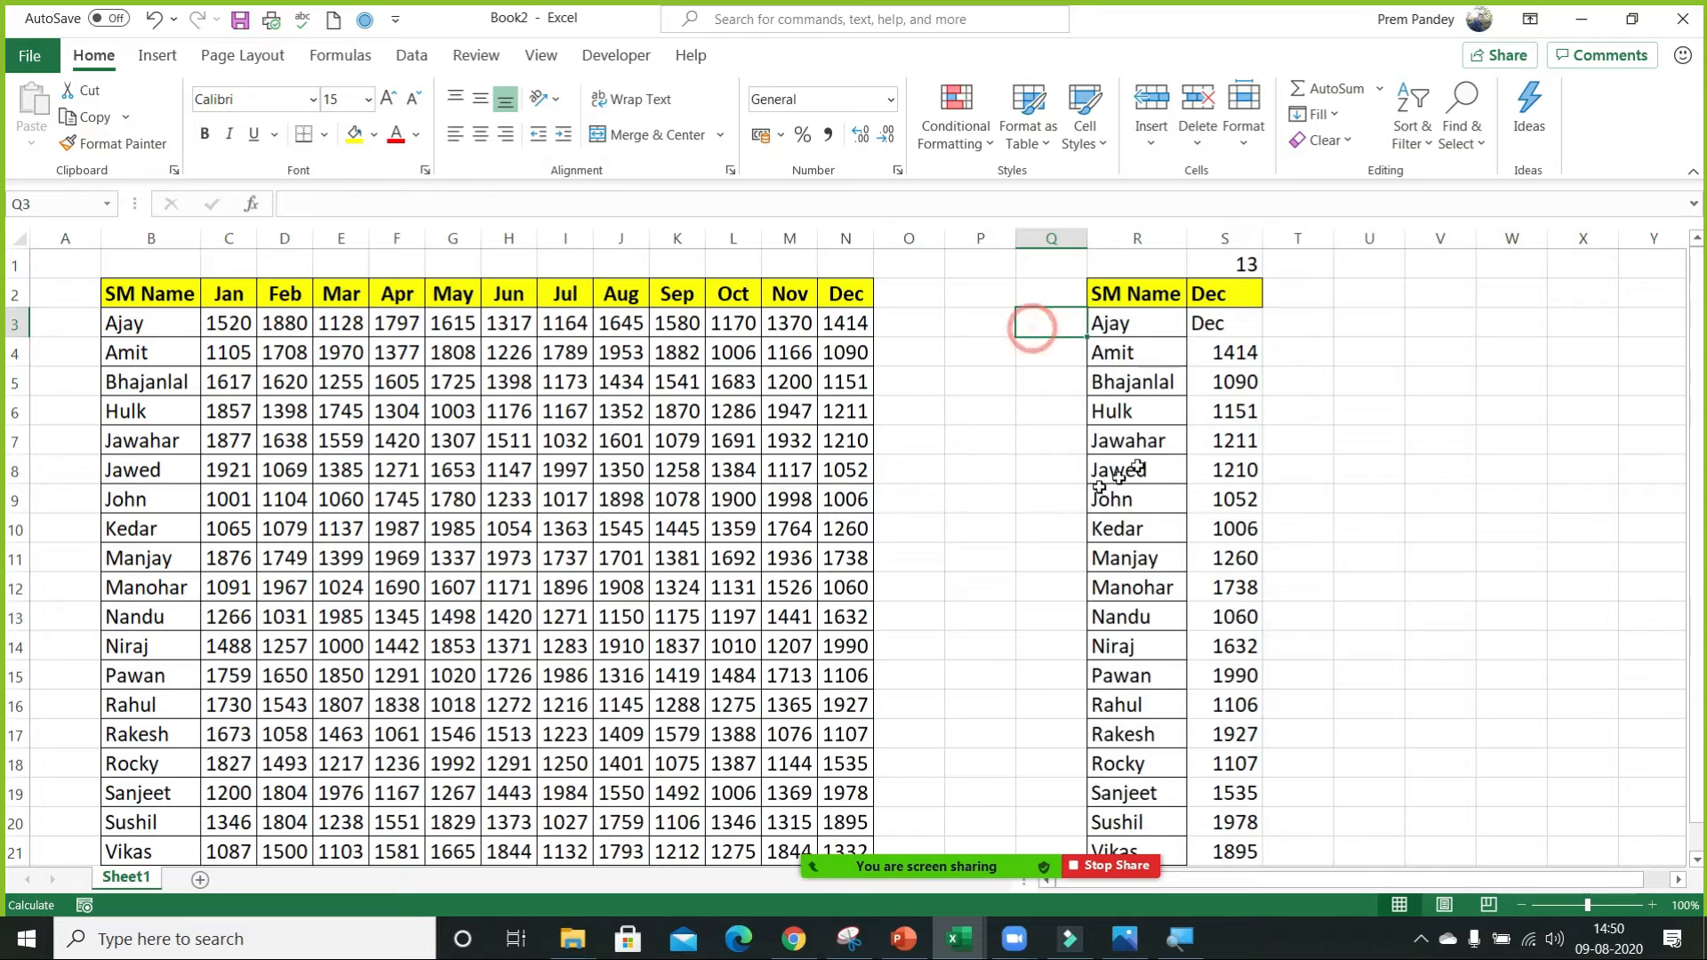
{"action": "type", "text": "2"}
{"action": "key", "text": "Return"}
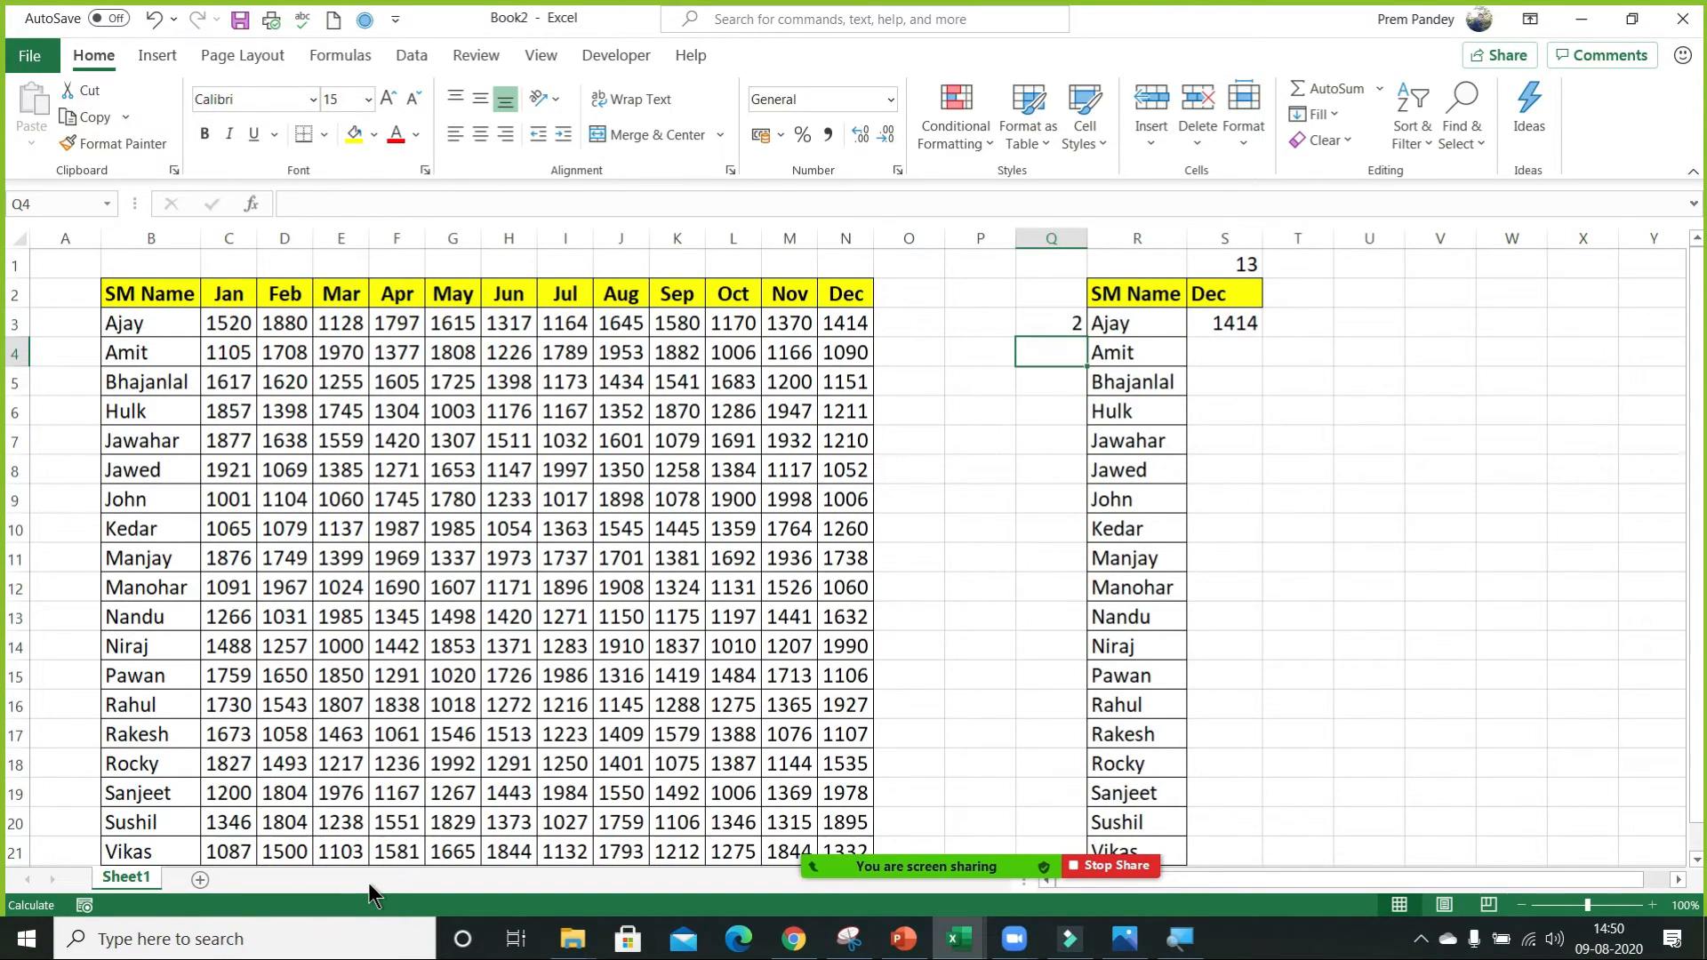
{"action": "key", "text": "Up"}
{"action": "key", "text": "Right"}
{"action": "key", "text": "Right"}
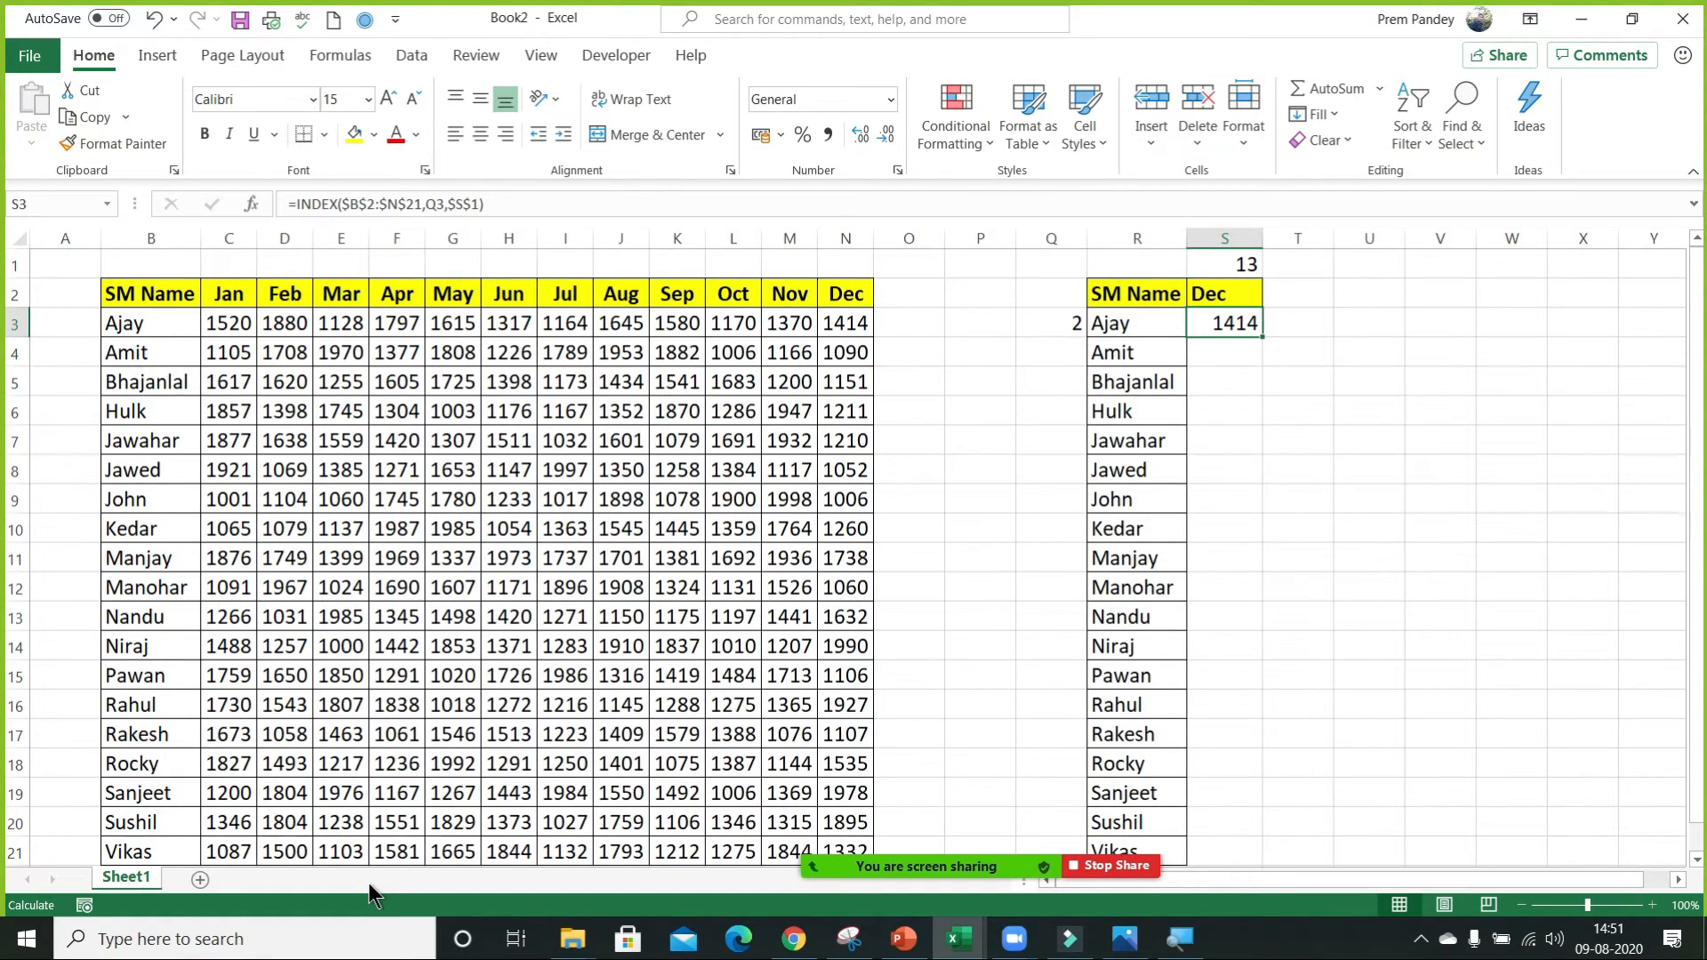
Enter a MATCH formula in Q3 that looks up R3 in the SM Name range B2:$B$21.
{"action": "key", "text": "Left"}
{"action": "key", "text": "Left"}
{"action": "type", "text": "=match"}
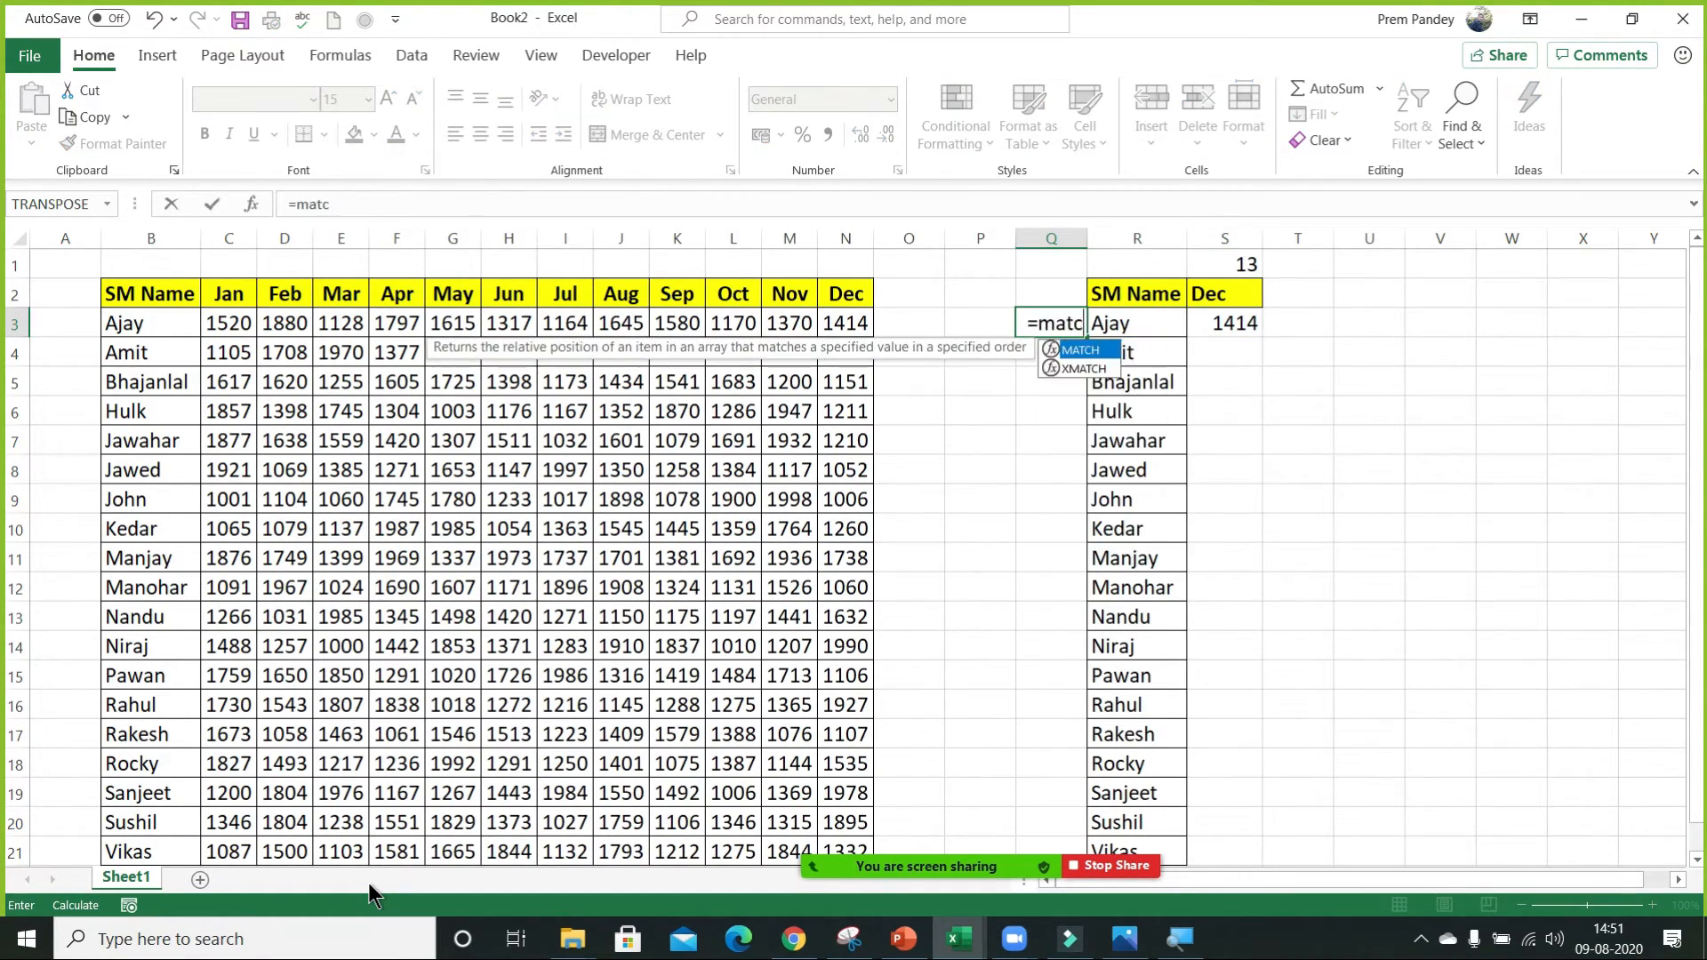
{"action": "key", "text": "Tab"}
{"action": "key", "text": "Right"}
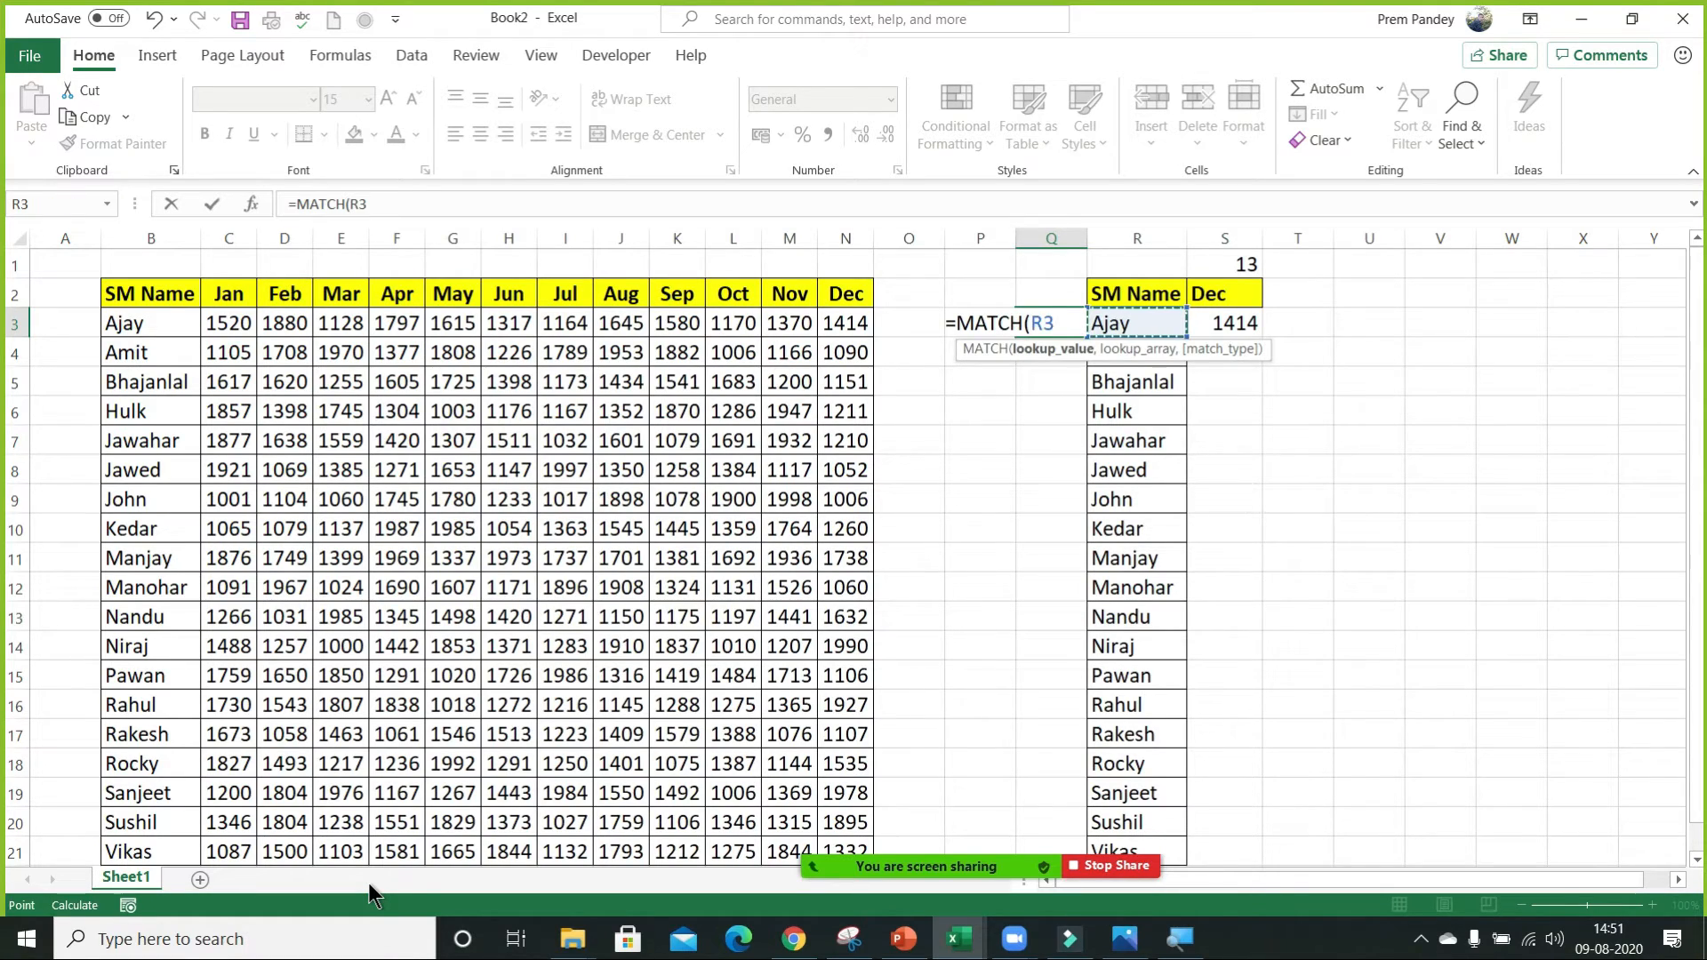
{"action": "type", "text": ","}
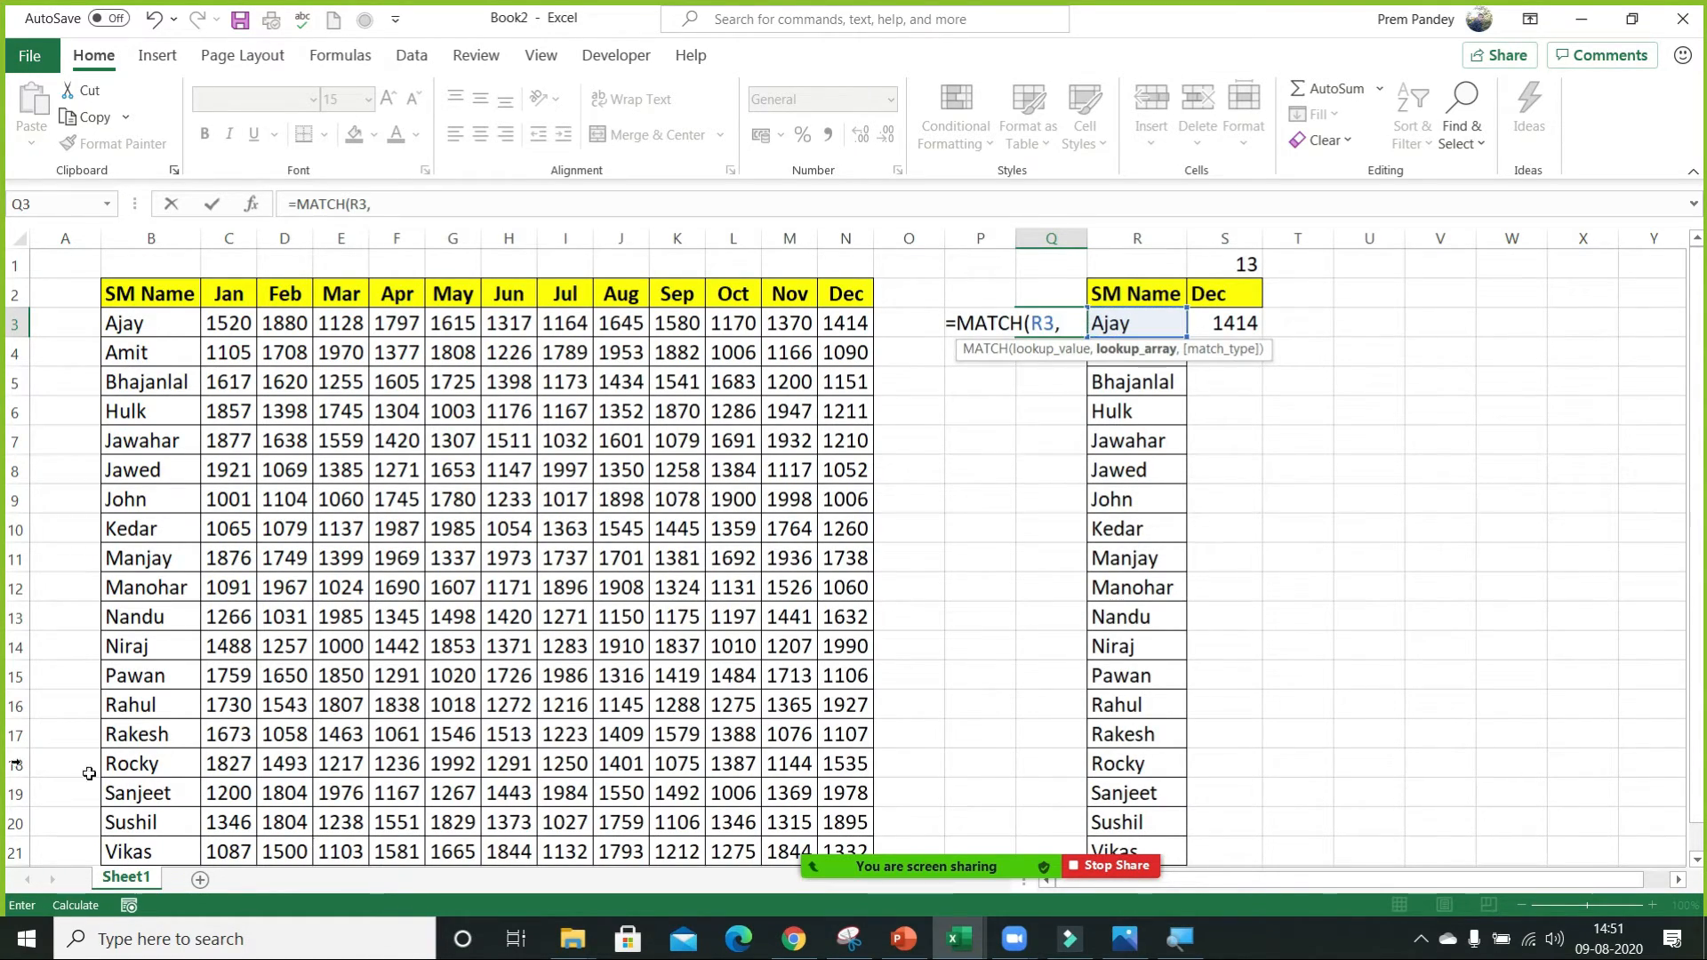
{"action": "left_click", "coordinate": [160, 291]}
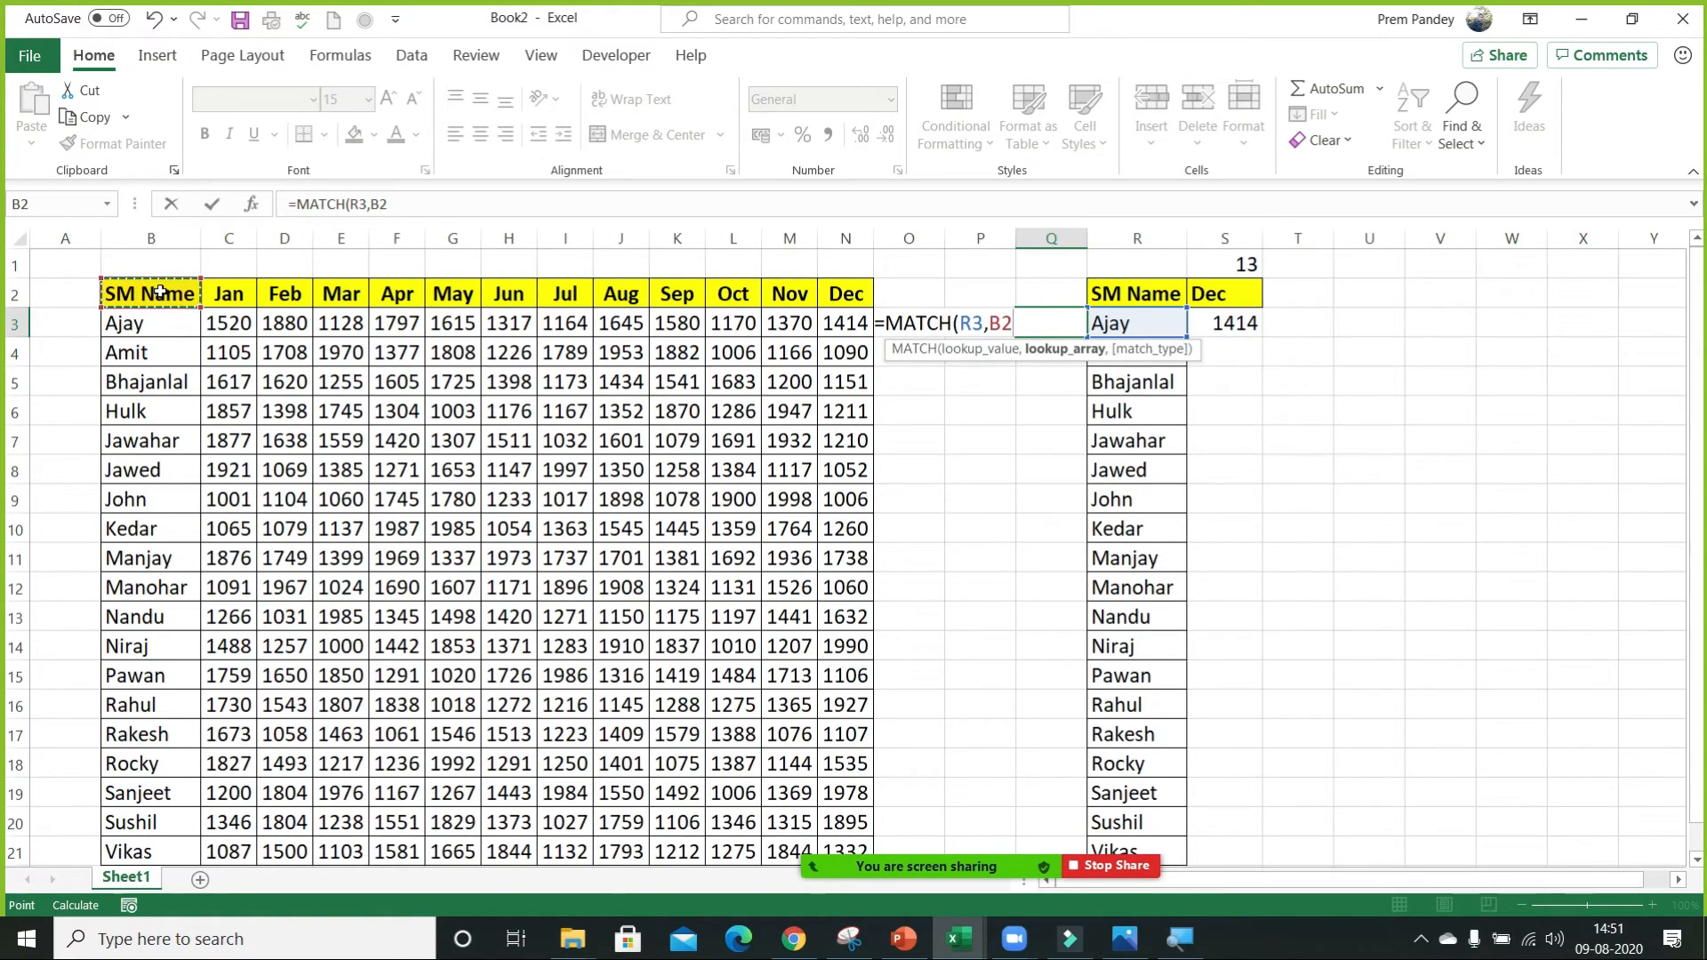
{"action": "key", "text": "ctrl+shift+Down"}
{"action": "type", "text": ")"}
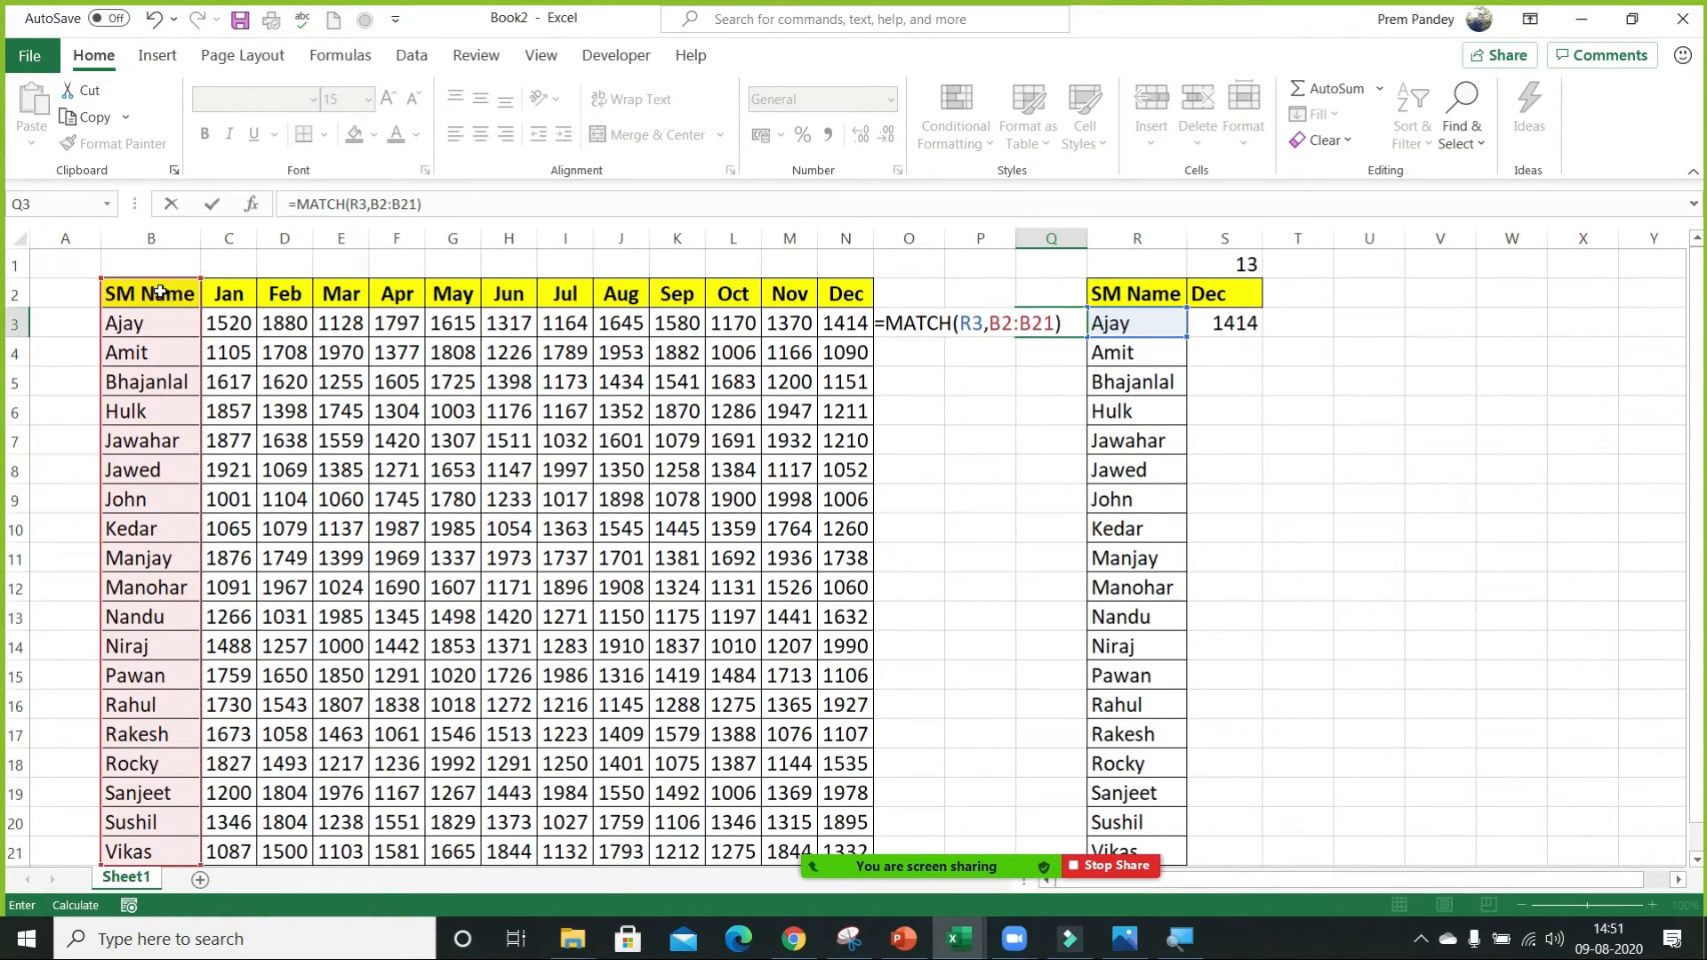
{"action": "key", "text": "F4"}
{"action": "key", "text": "ctrl+Return"}
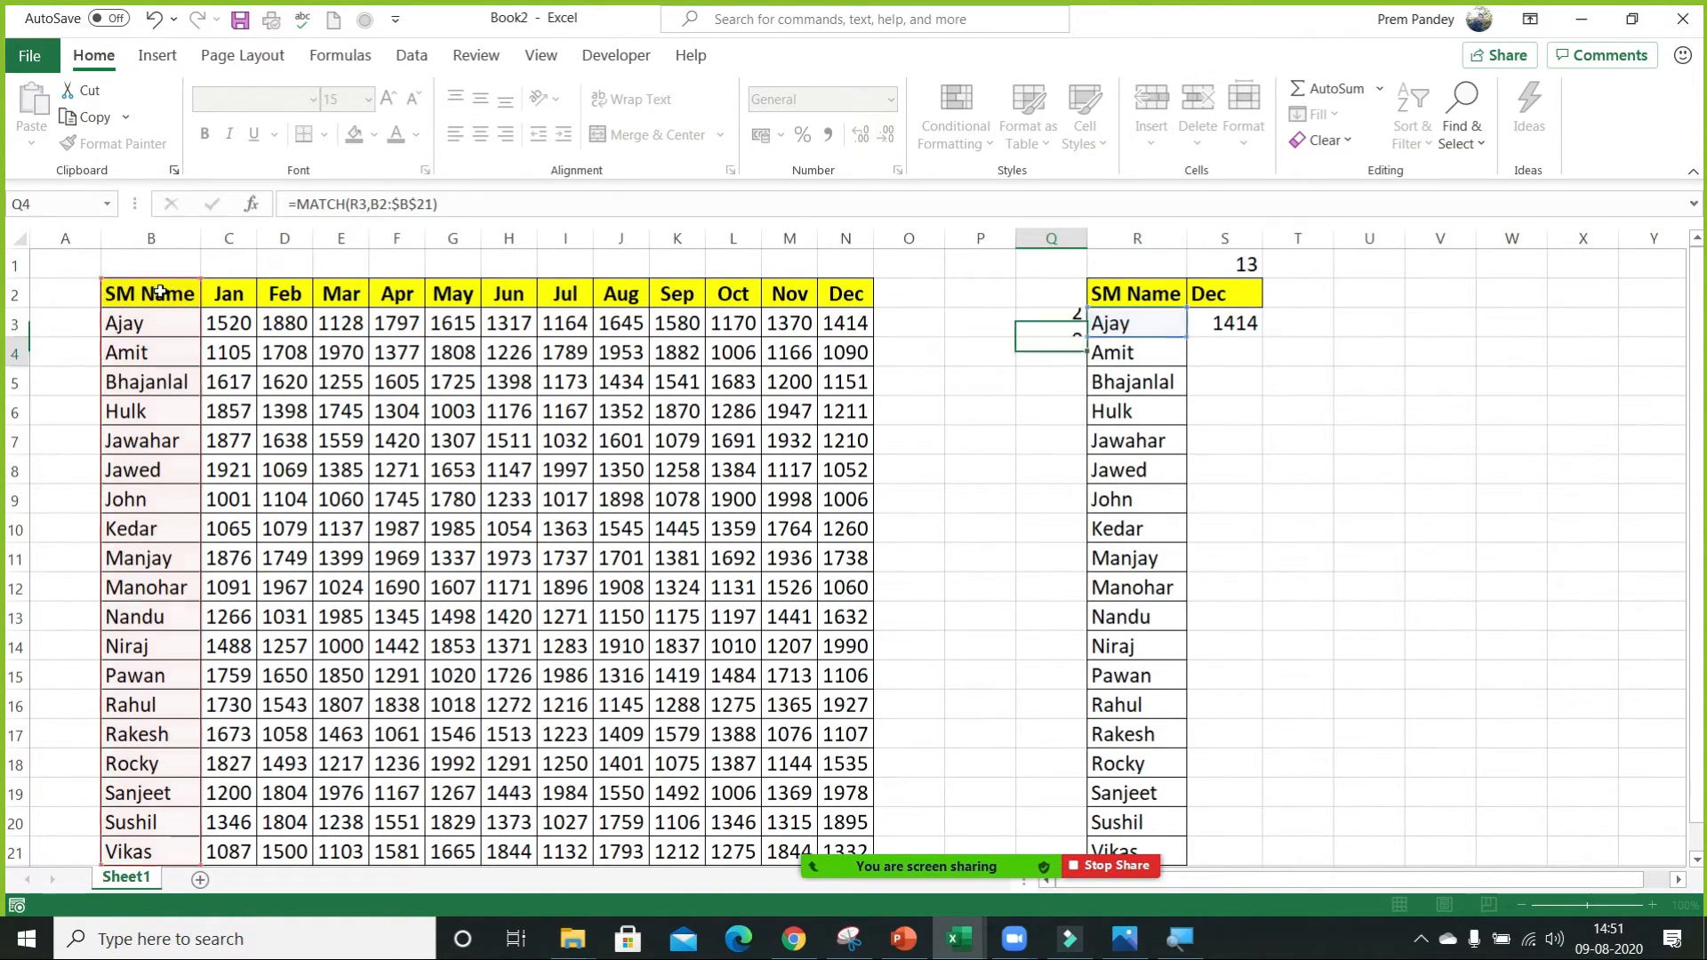
{"action": "key", "text": "Left"}
{"action": "key", "text": "Right"}
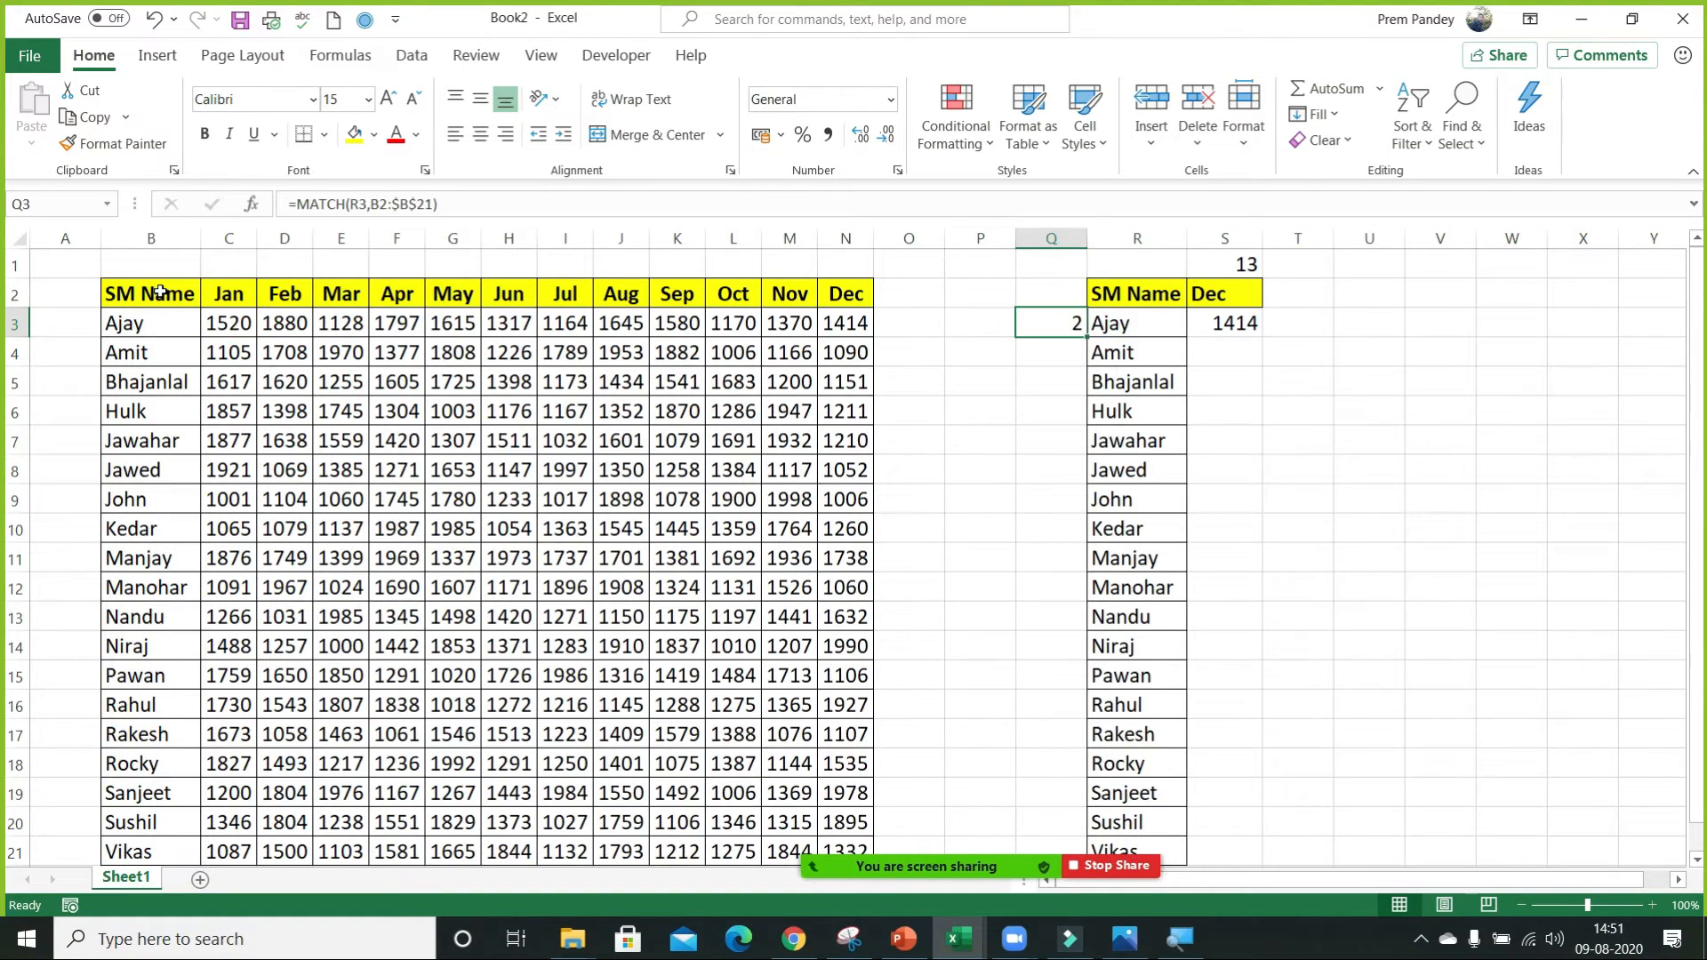
Add match type 0 to the MATCH formula in Q3 and fill it down column Q beside the SM names.
{"action": "key", "text": "F2"}
{"action": "type", "text": ",0"}
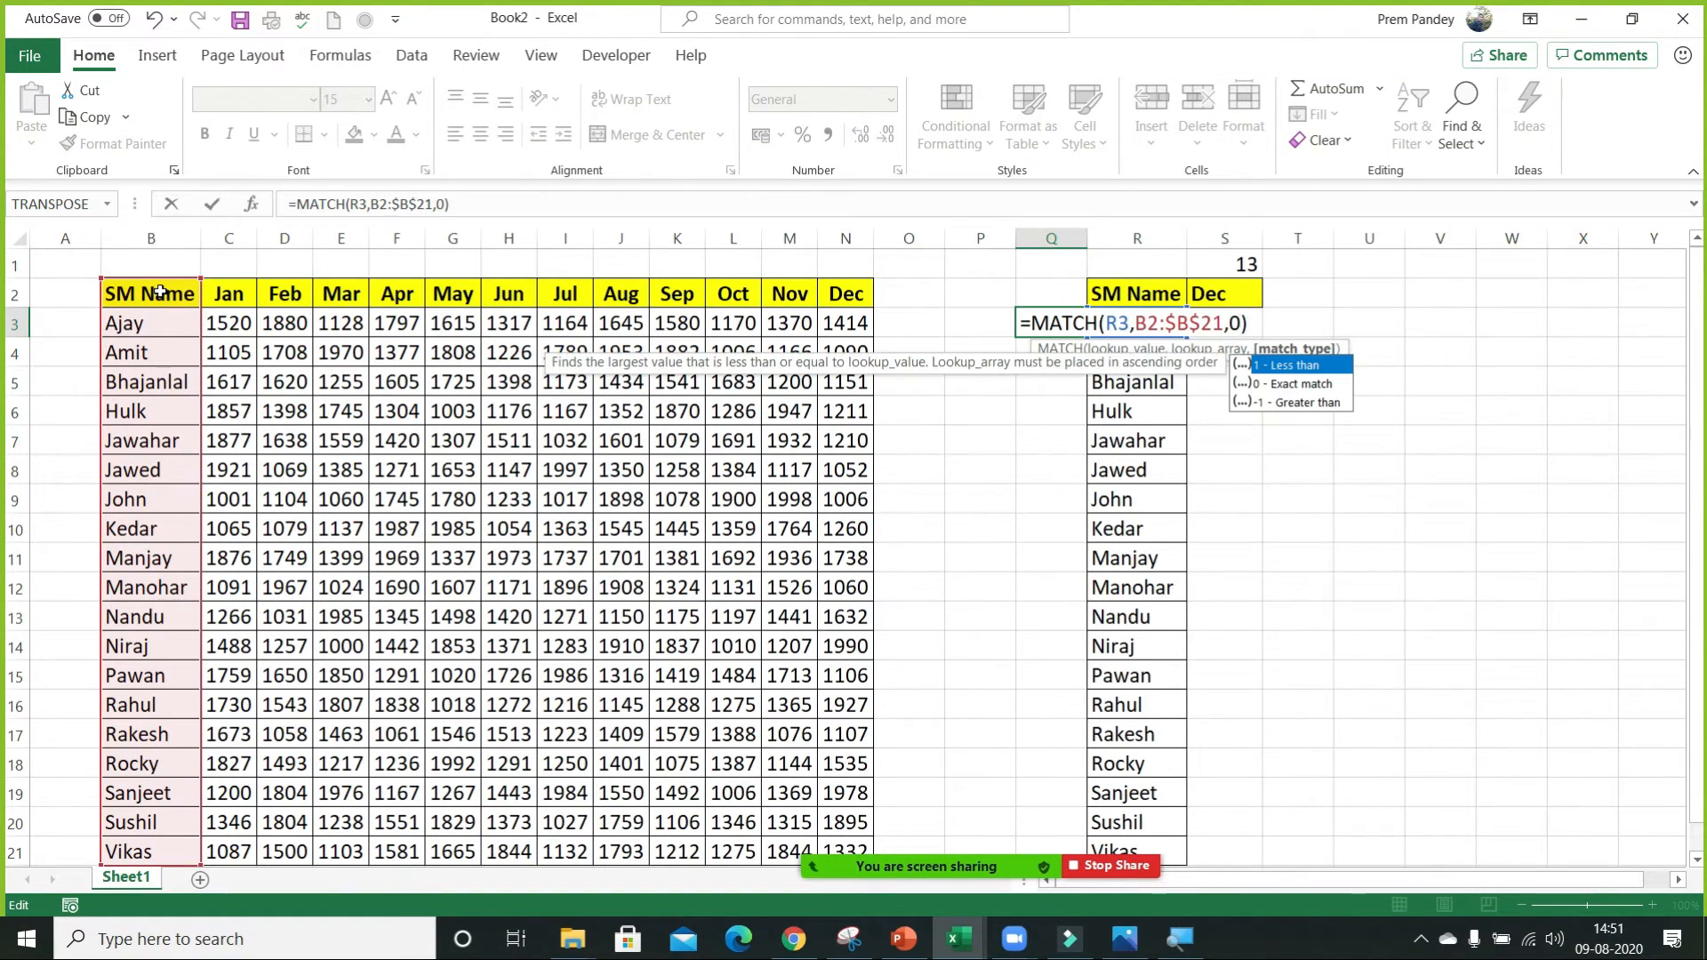
{"action": "key", "text": "ctrl+Return"}
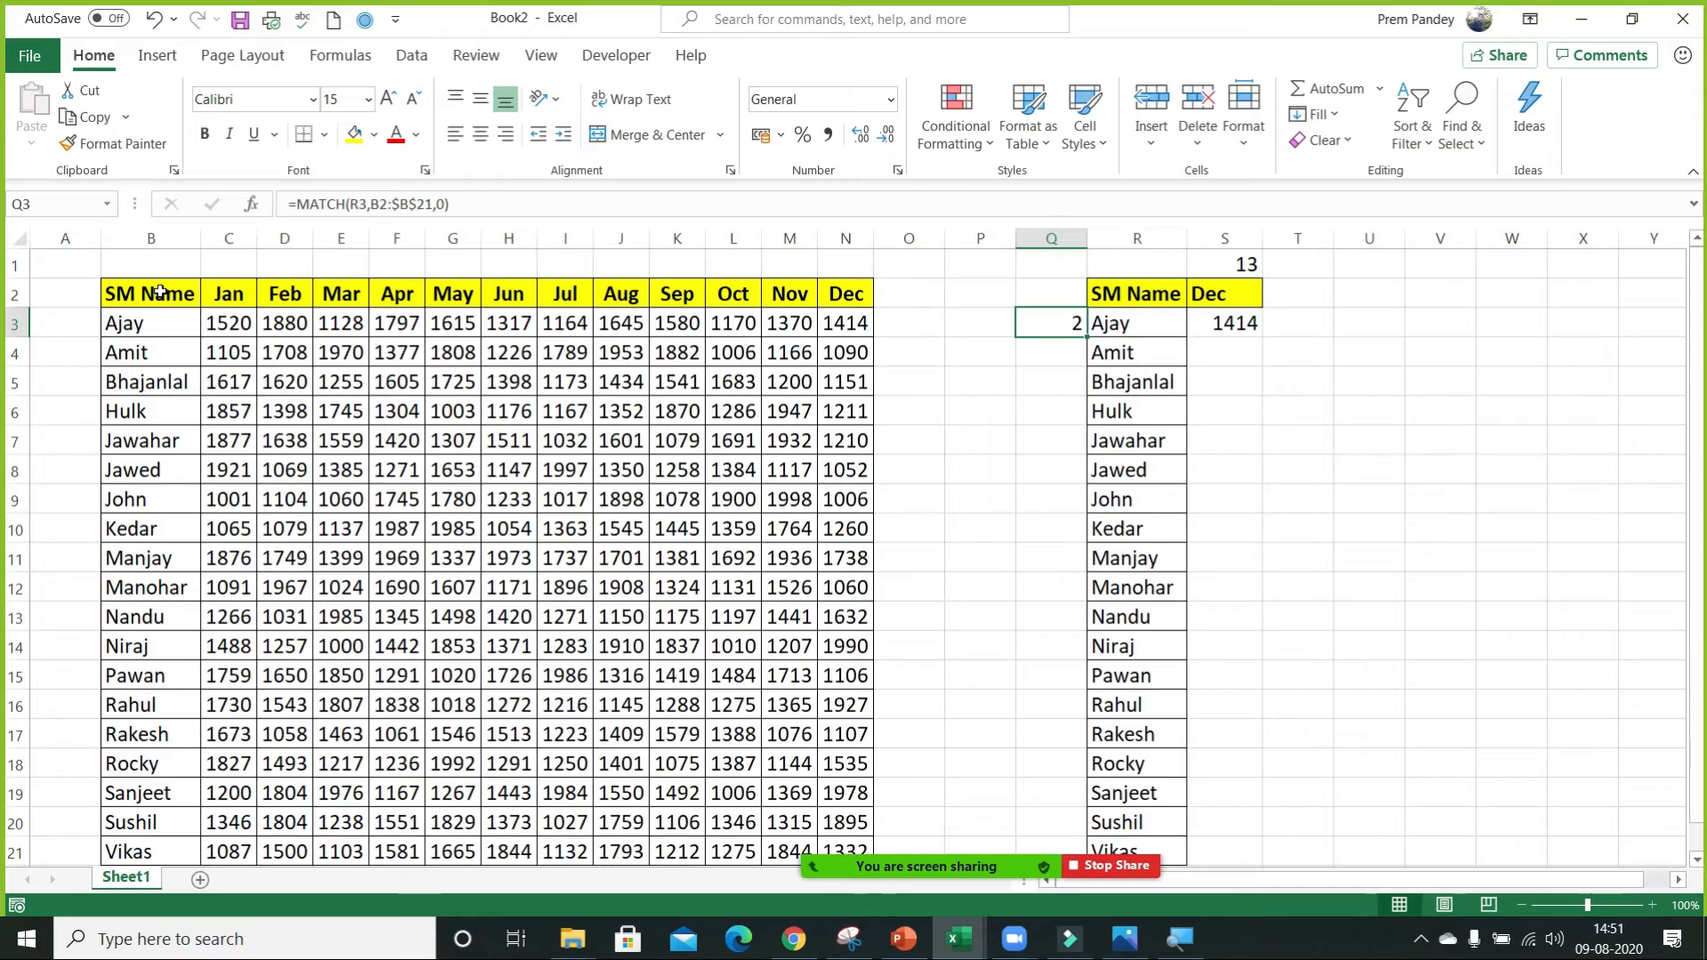
{"action": "double_click", "coordinate": [1089, 339]}
{"action": "left_click", "coordinate": [1056, 357]}
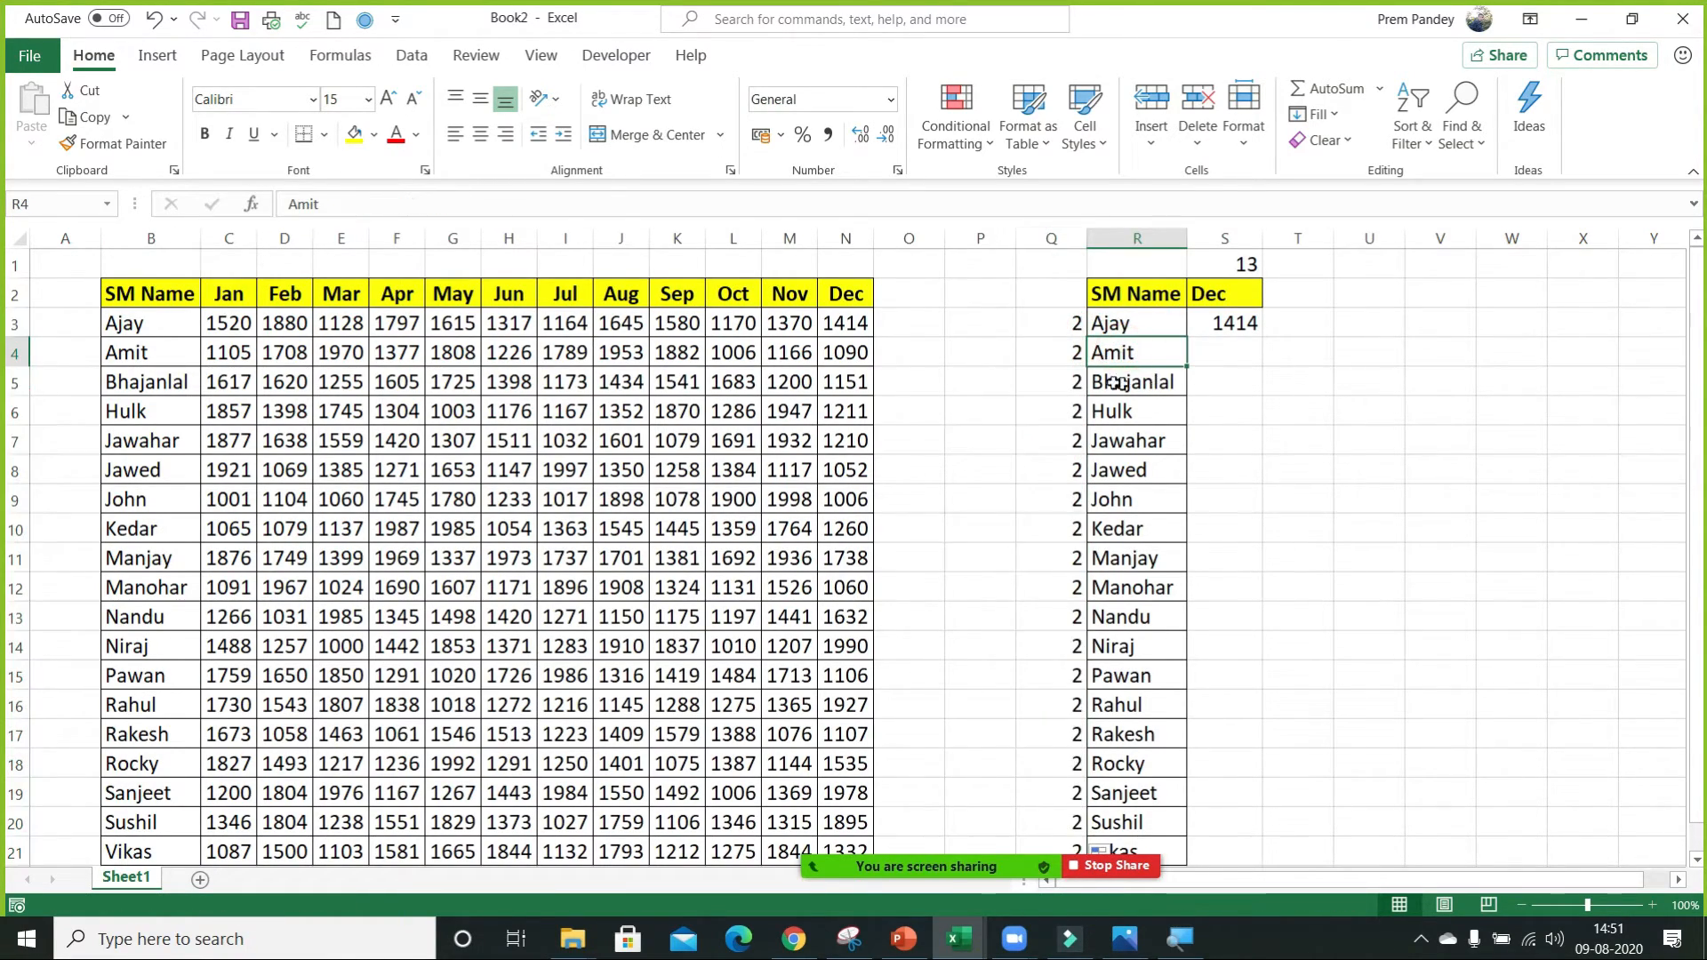
Check the filled MATCH formulas, make the lookup array in Q3 absolute as $B$2:$B$21, and fill the formula down column Q again.
{"action": "double_click", "coordinate": [1055, 357]}
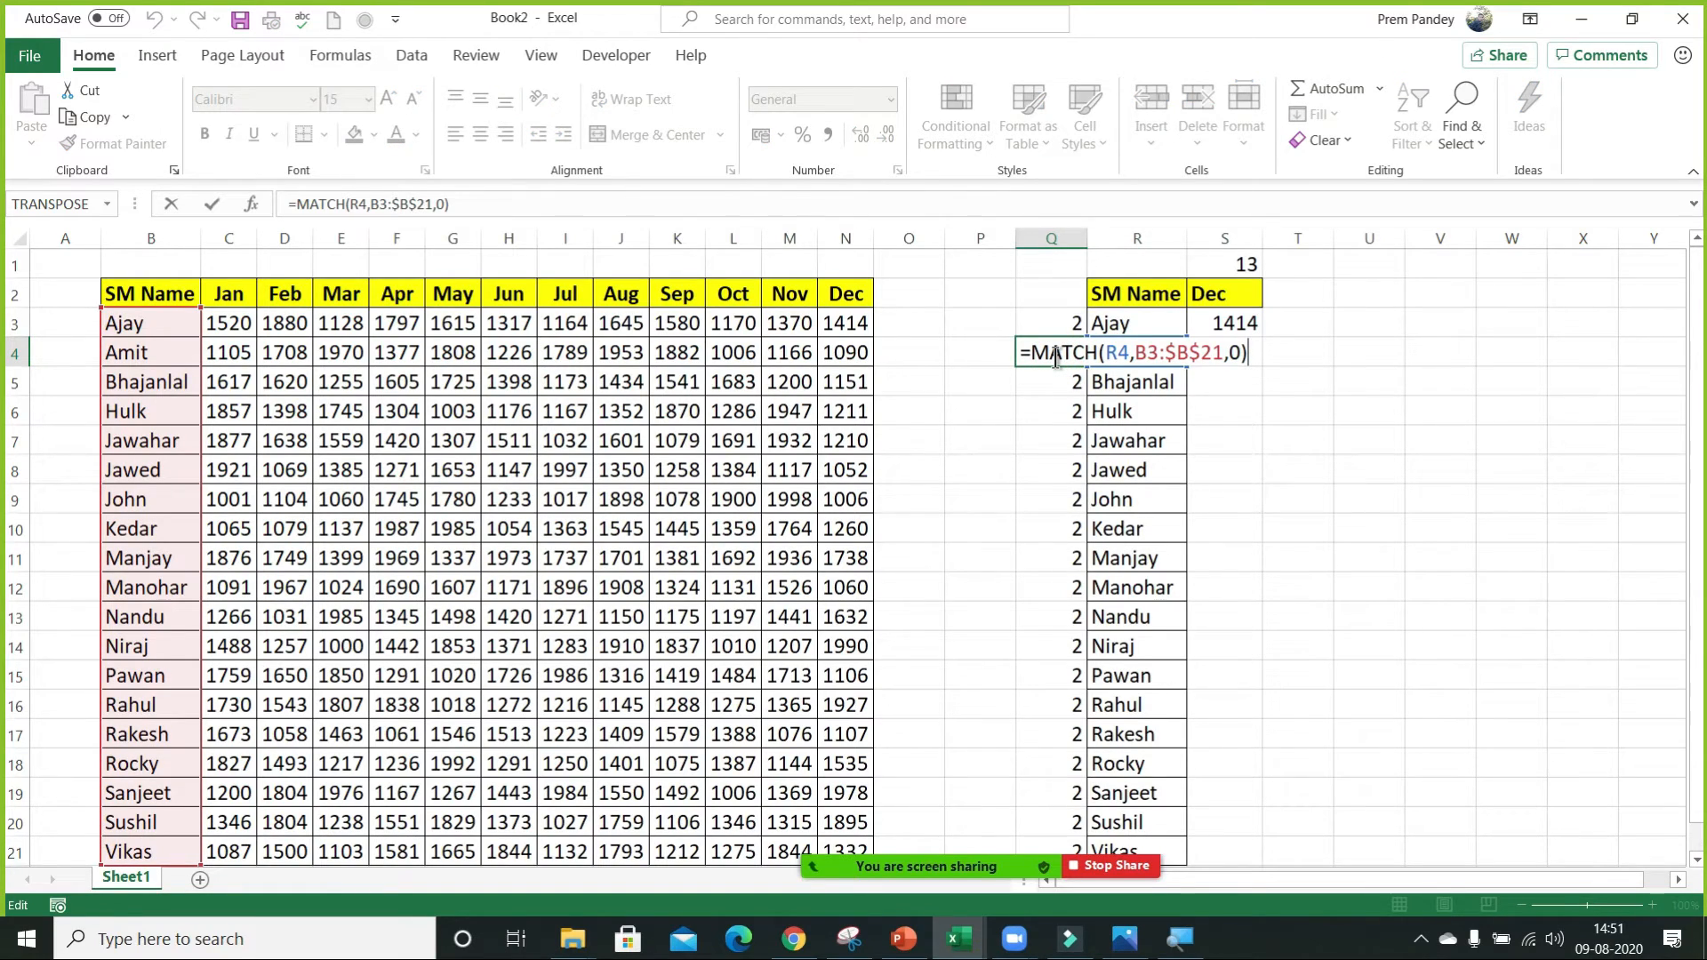
{"action": "key", "text": "Escape"}
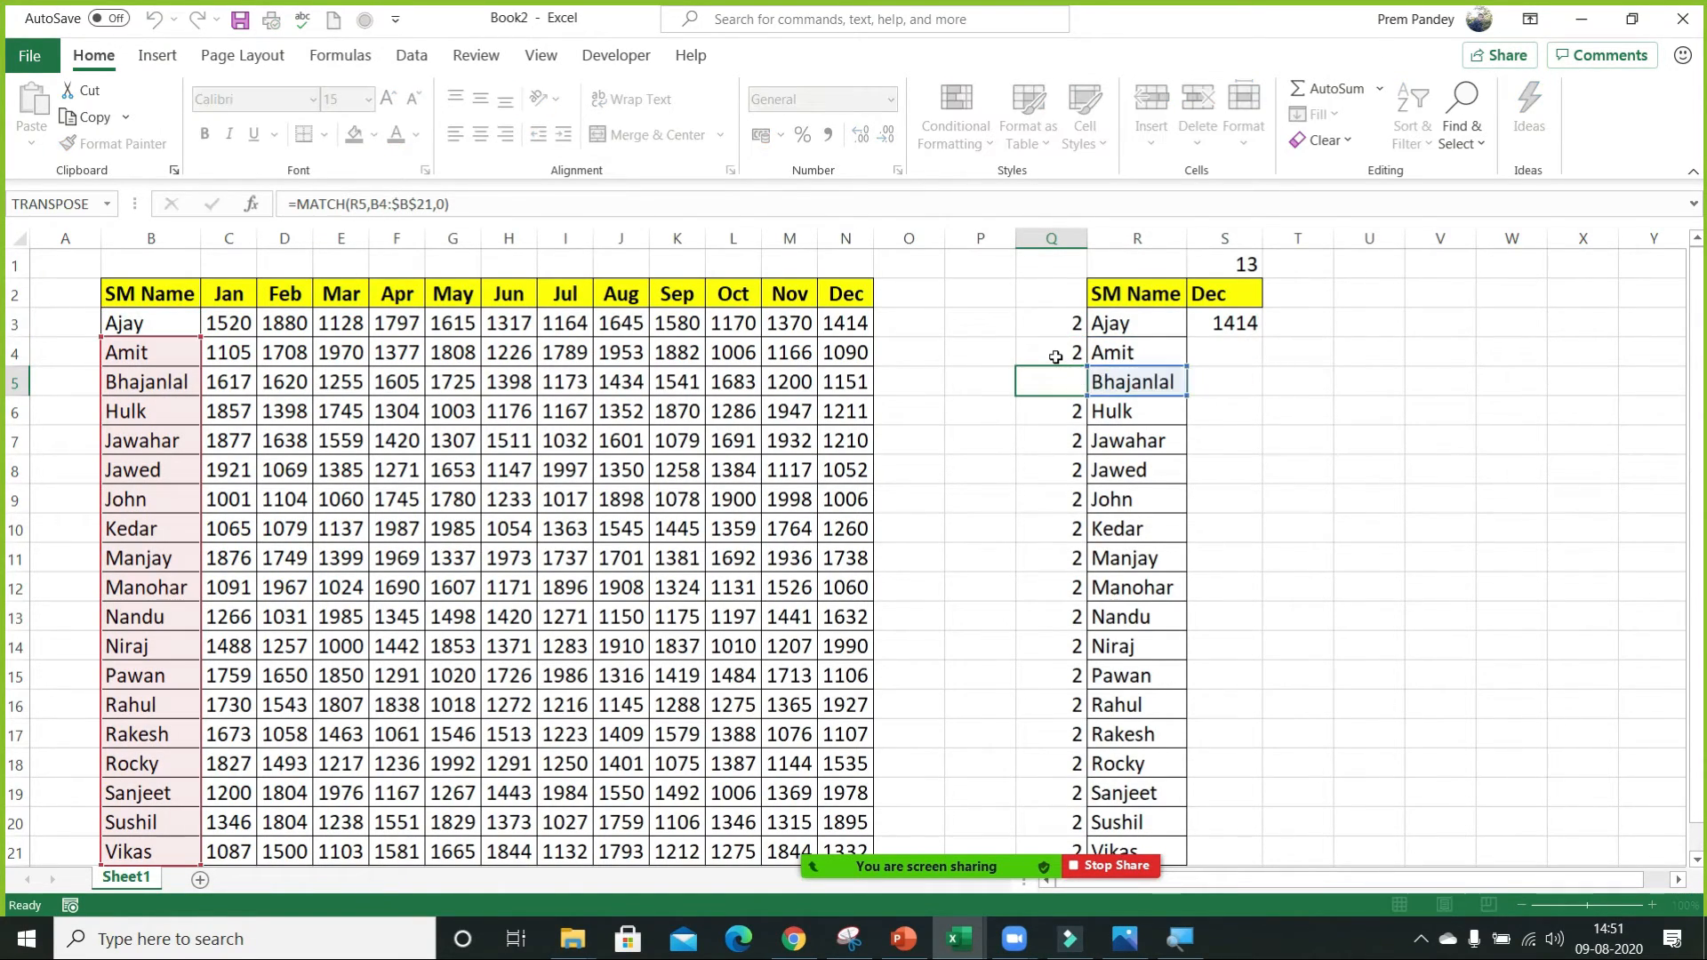
{"action": "key", "text": "Up"}
{"action": "key", "text": "F2"}
{"action": "left_click", "coordinate": [1149, 323]}
{"action": "key", "text": "F4"}
{"action": "key", "text": "Return"}
{"action": "key", "text": "Up"}
{"action": "key", "text": "ctrl+shift+Down"}
{"action": "key", "text": "ctrl+d"}
{"action": "key", "text": "Down"}
{"action": "key", "text": "Up"}
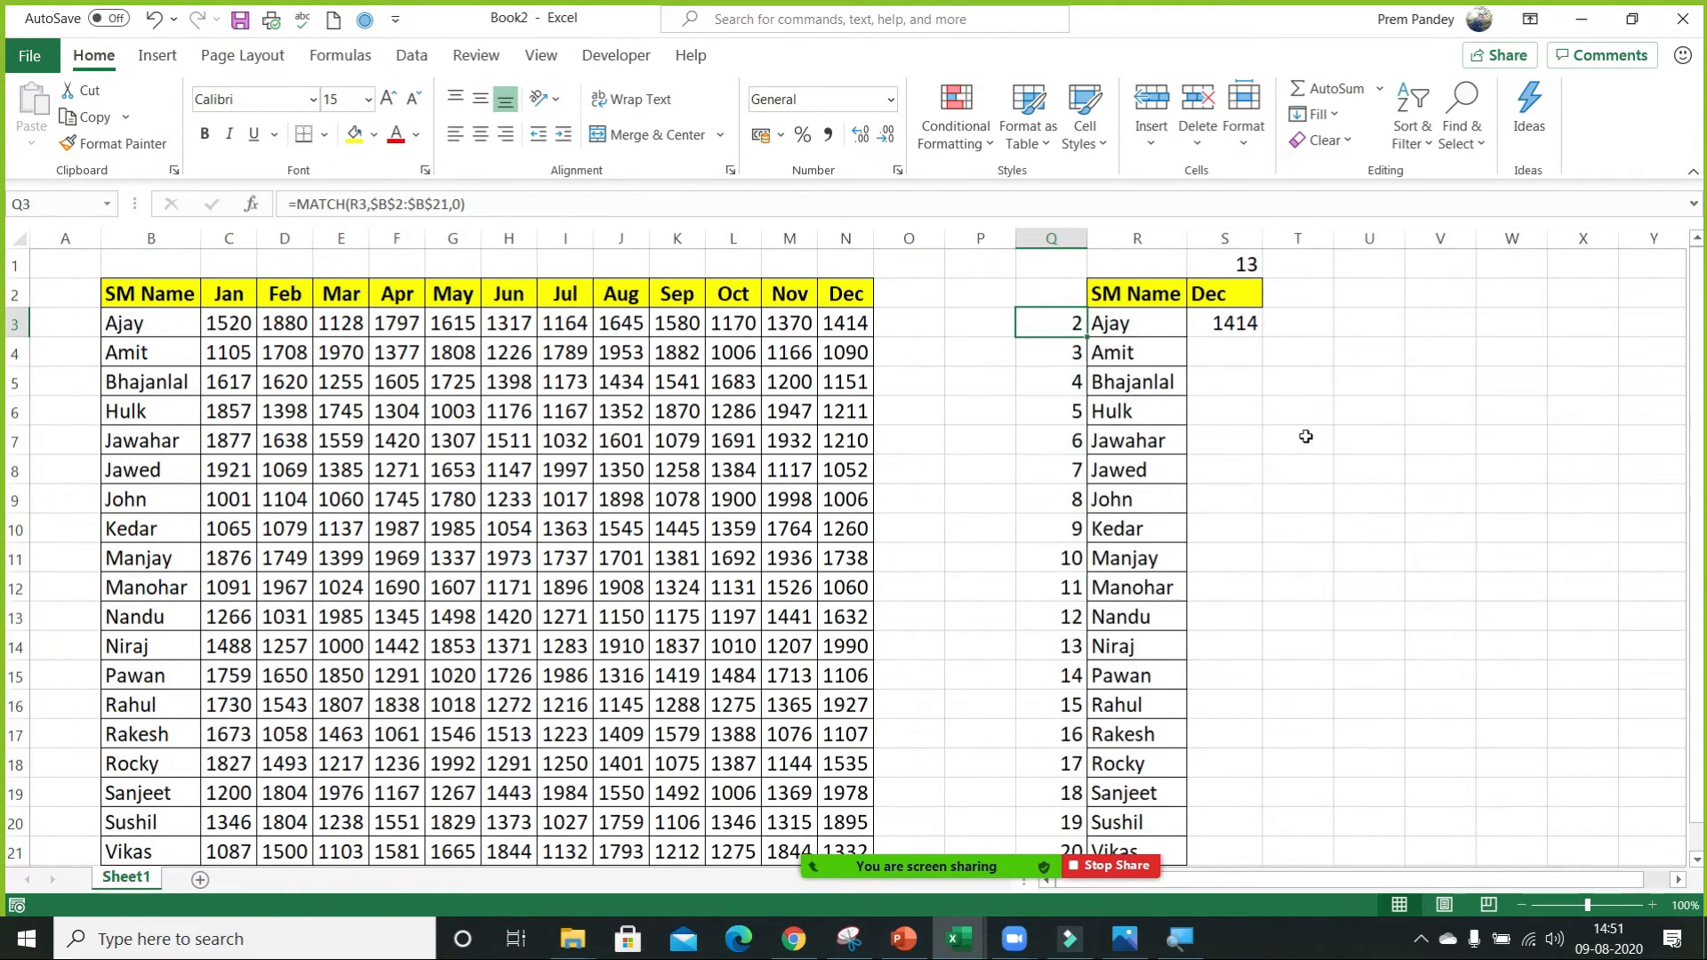
Replace the SM name in R3 with two other names from the list in turn to test the lookup.
{"action": "key", "text": "Right"}
{"action": "type", "text": "N"}
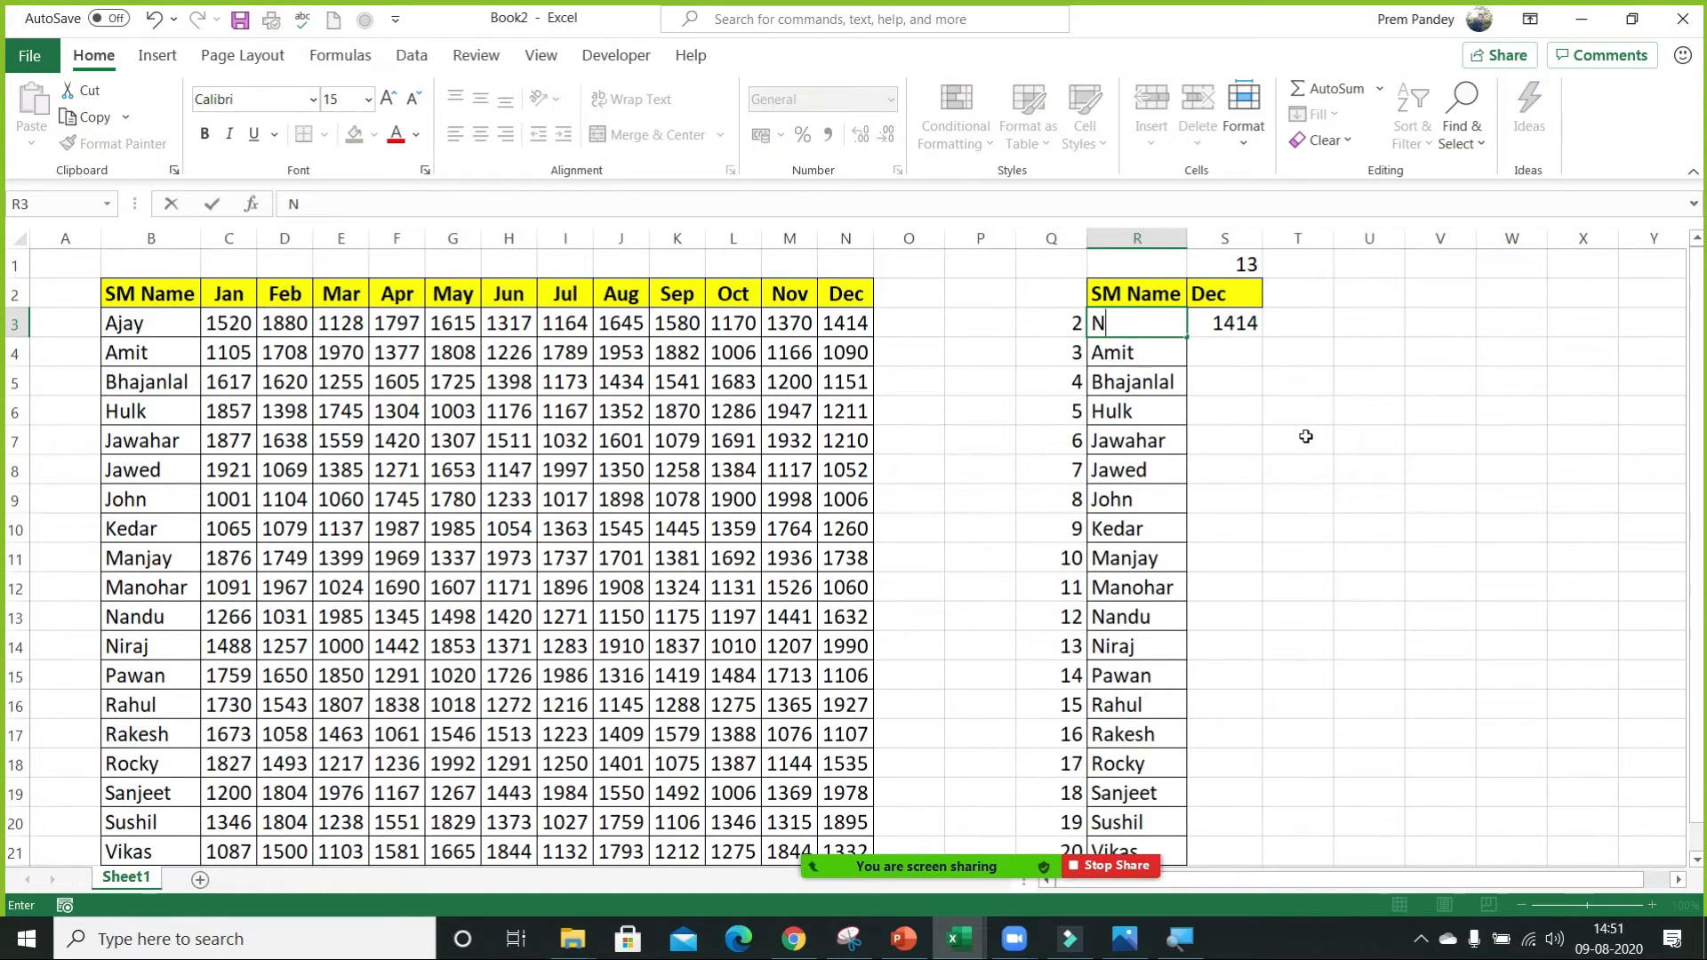
{"action": "type", "text": "andu"}
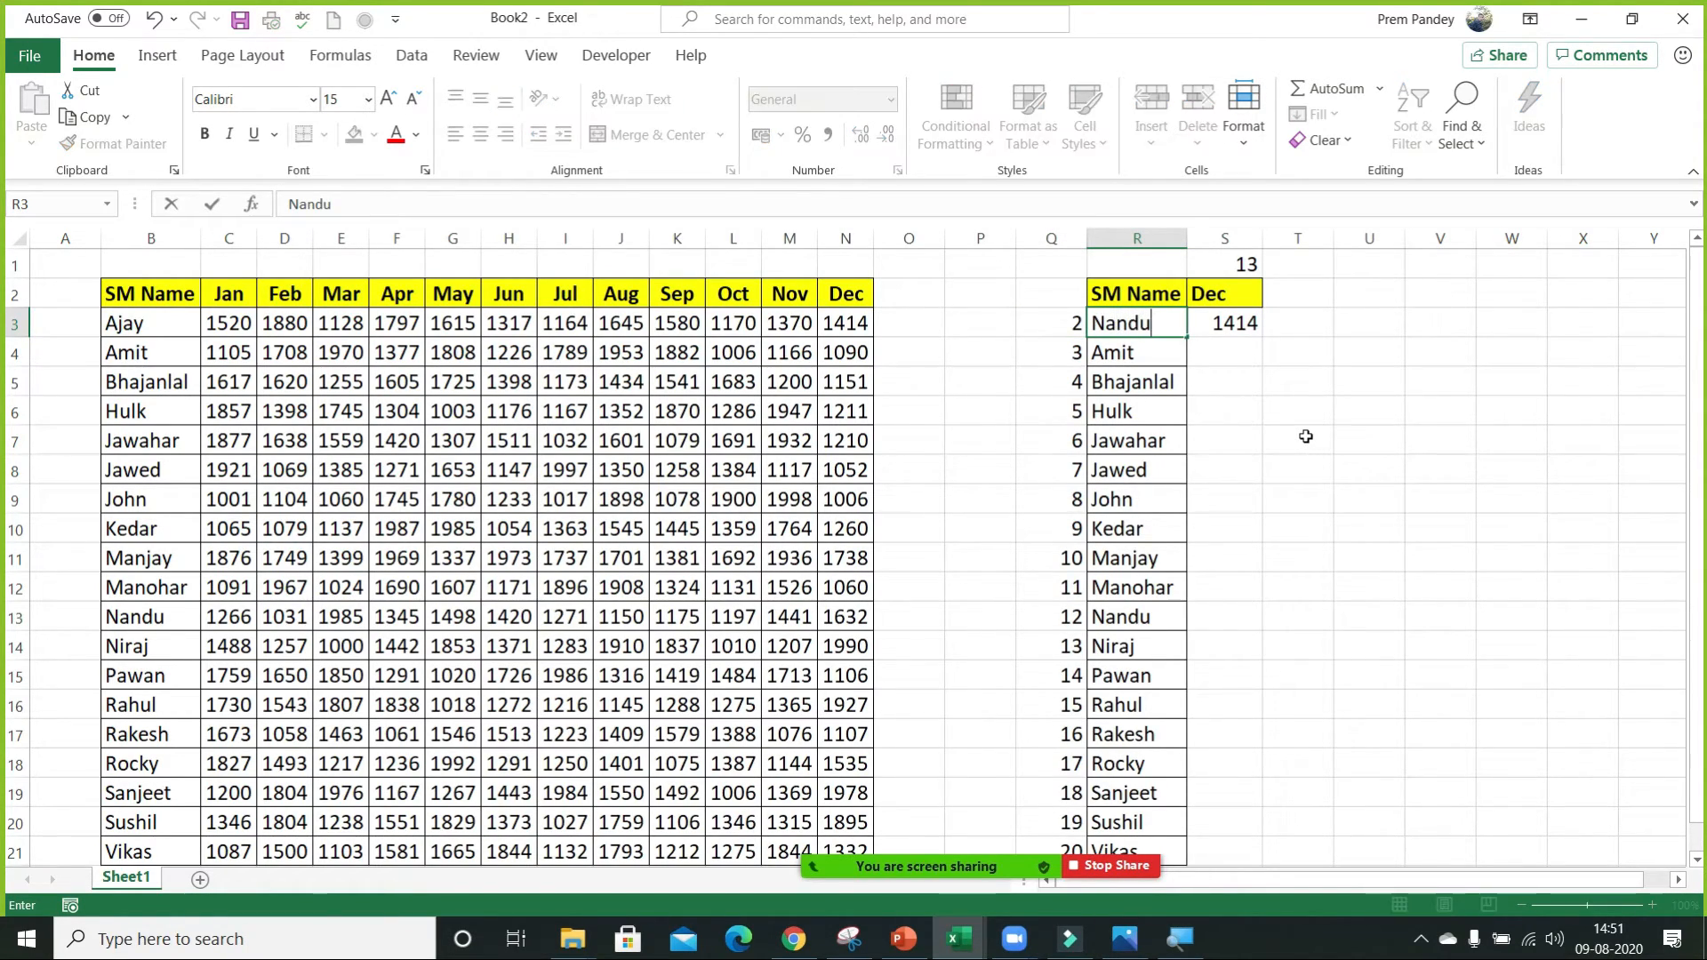
{"action": "key", "text": "Return"}
{"action": "key", "text": "Up"}
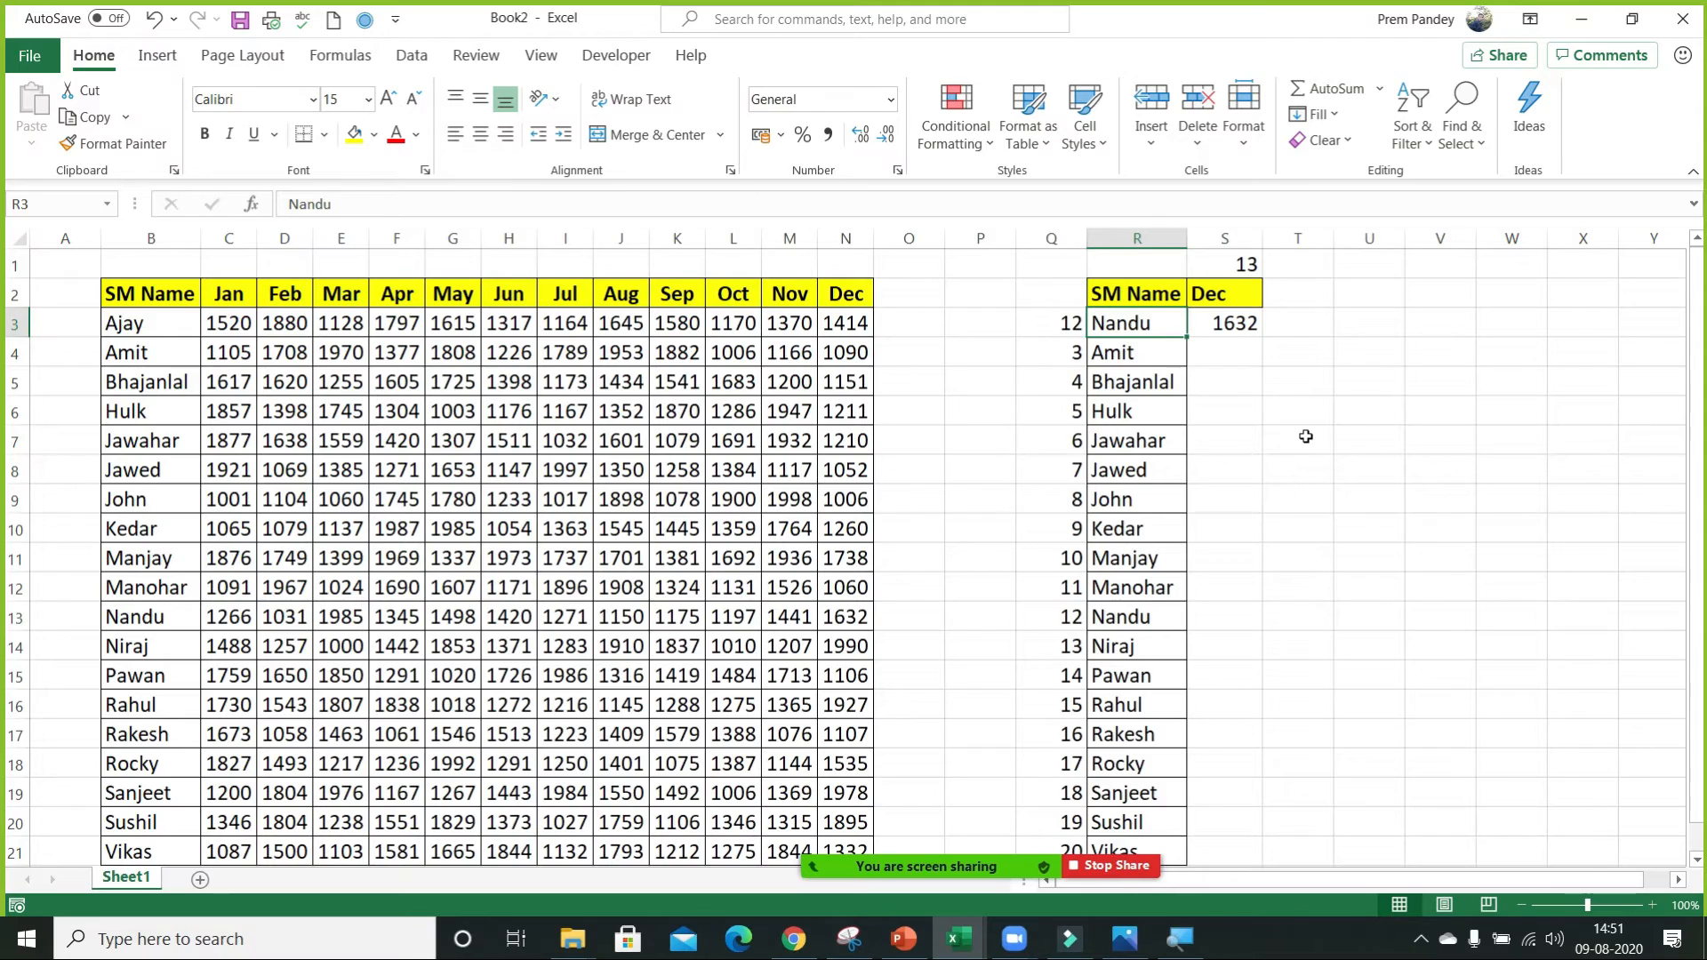
{"action": "type", "text": "Hulk"}
{"action": "key", "text": "Return"}
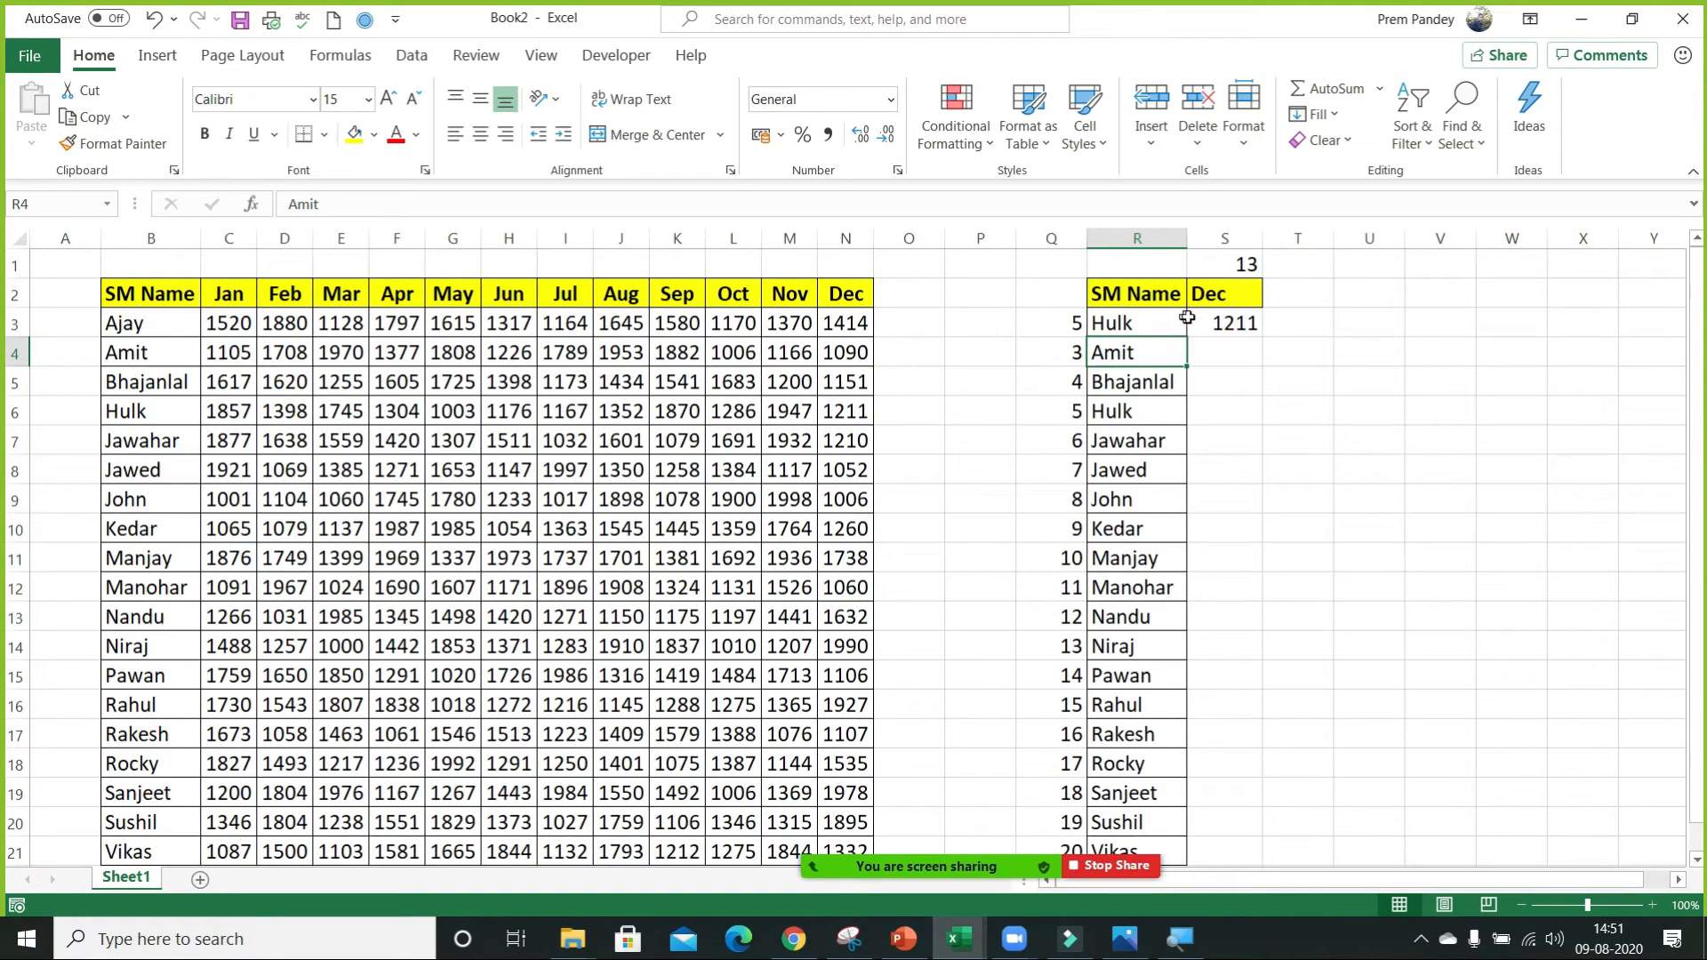
Review the table array behind the INDEX formula in S3 and fill the formula down the Dec column.
{"action": "left_click", "coordinate": [1225, 324]}
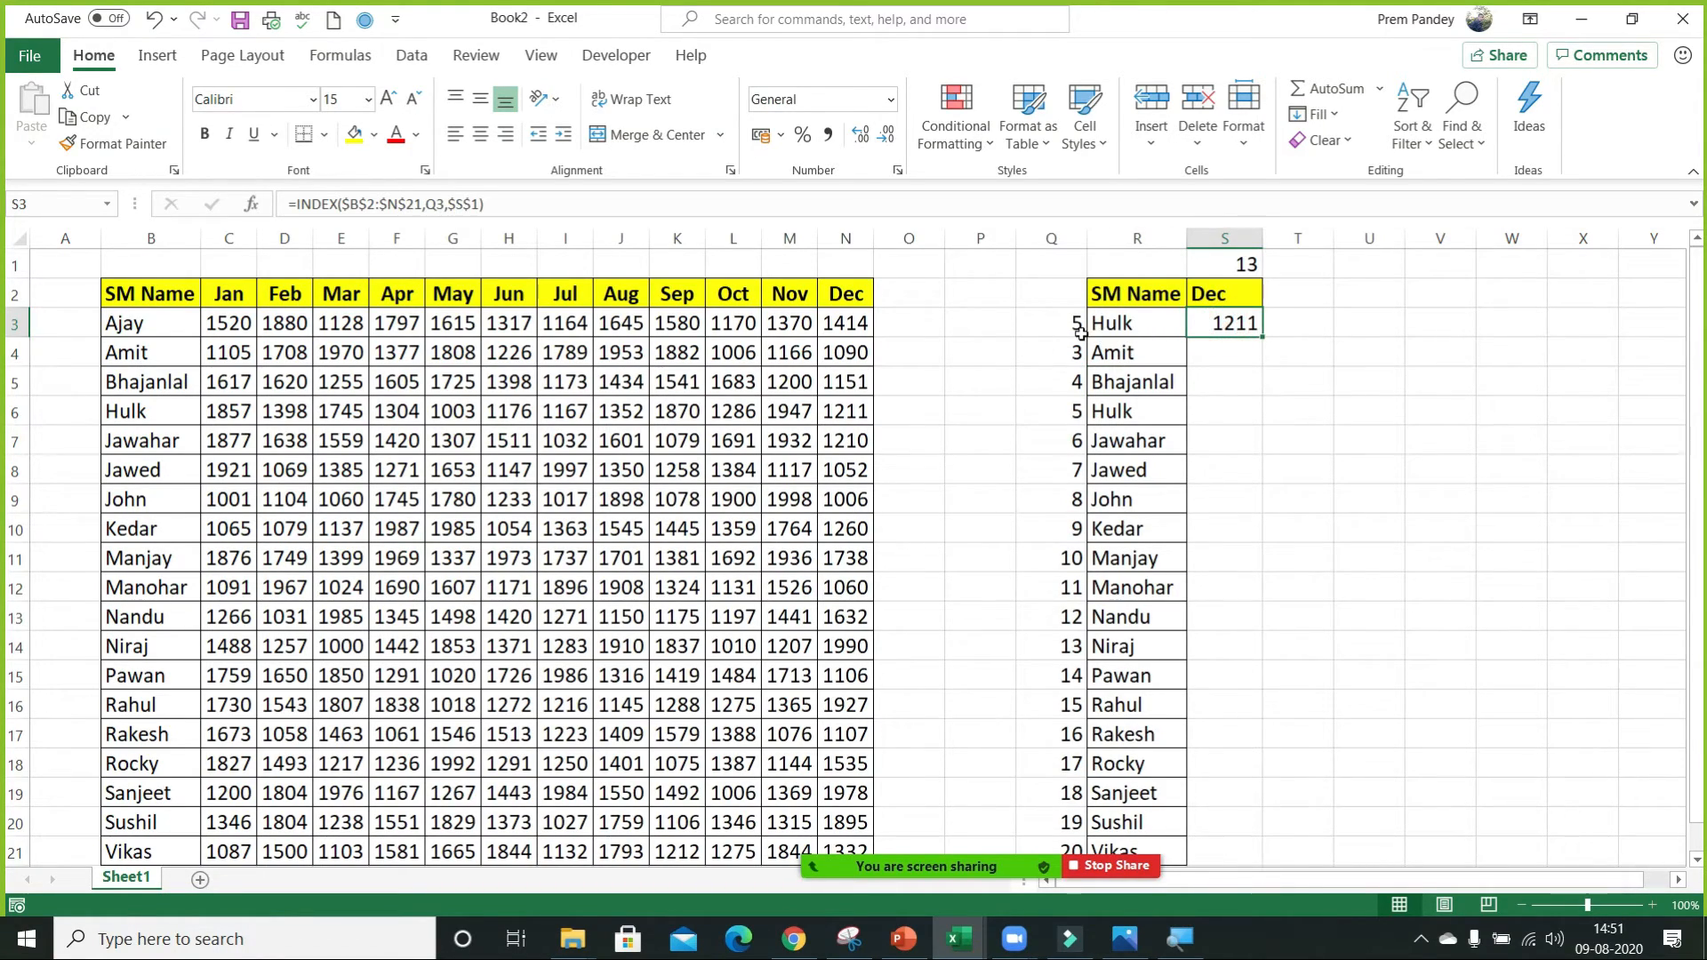
{"action": "left_click_drag", "start_coordinate": [125, 292], "coordinate": [623, 704]}
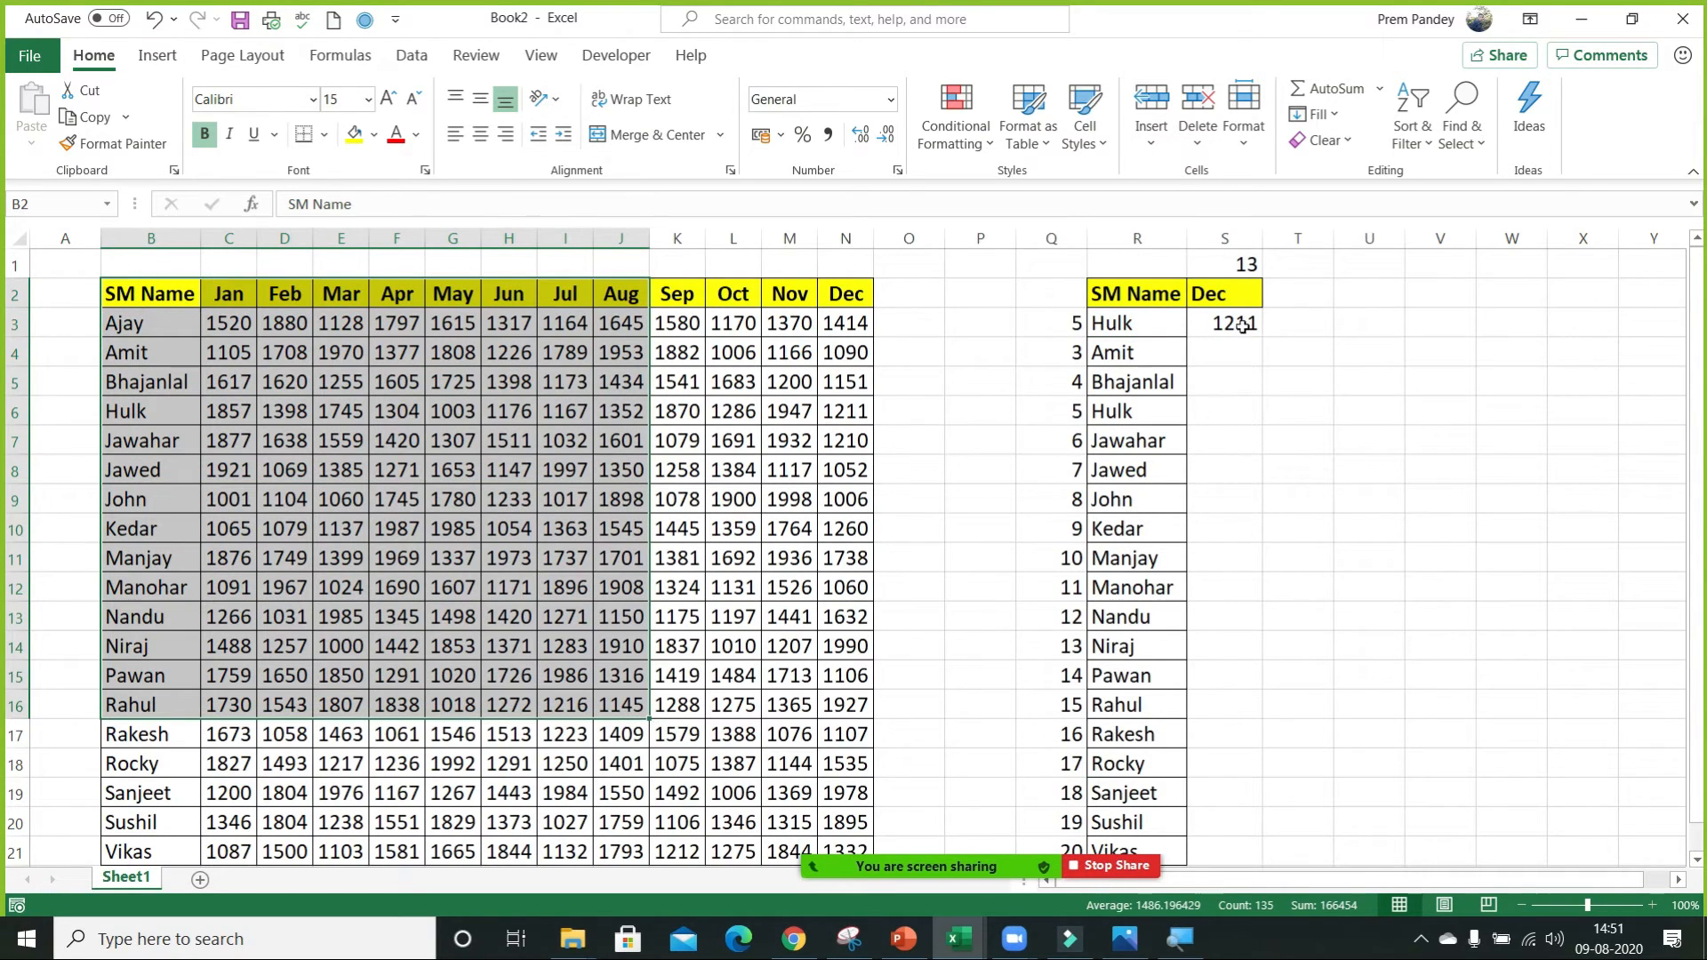
{"action": "left_click", "coordinate": [1241, 326]}
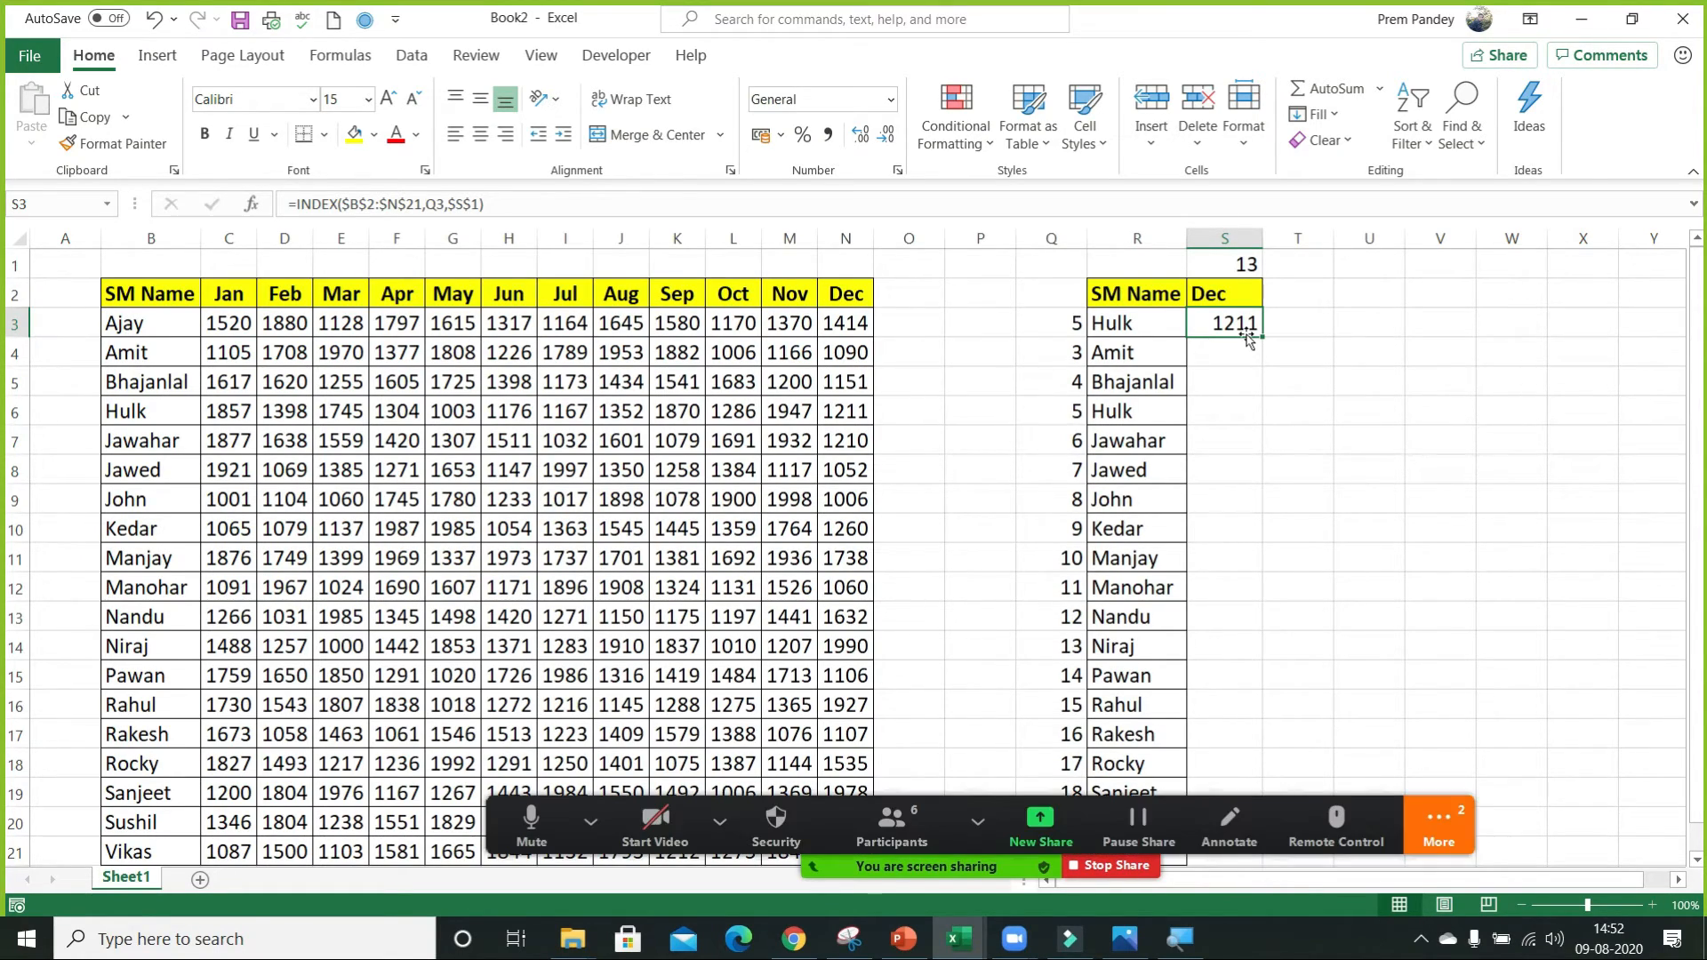
{"action": "double_click", "coordinate": [1261, 337]}
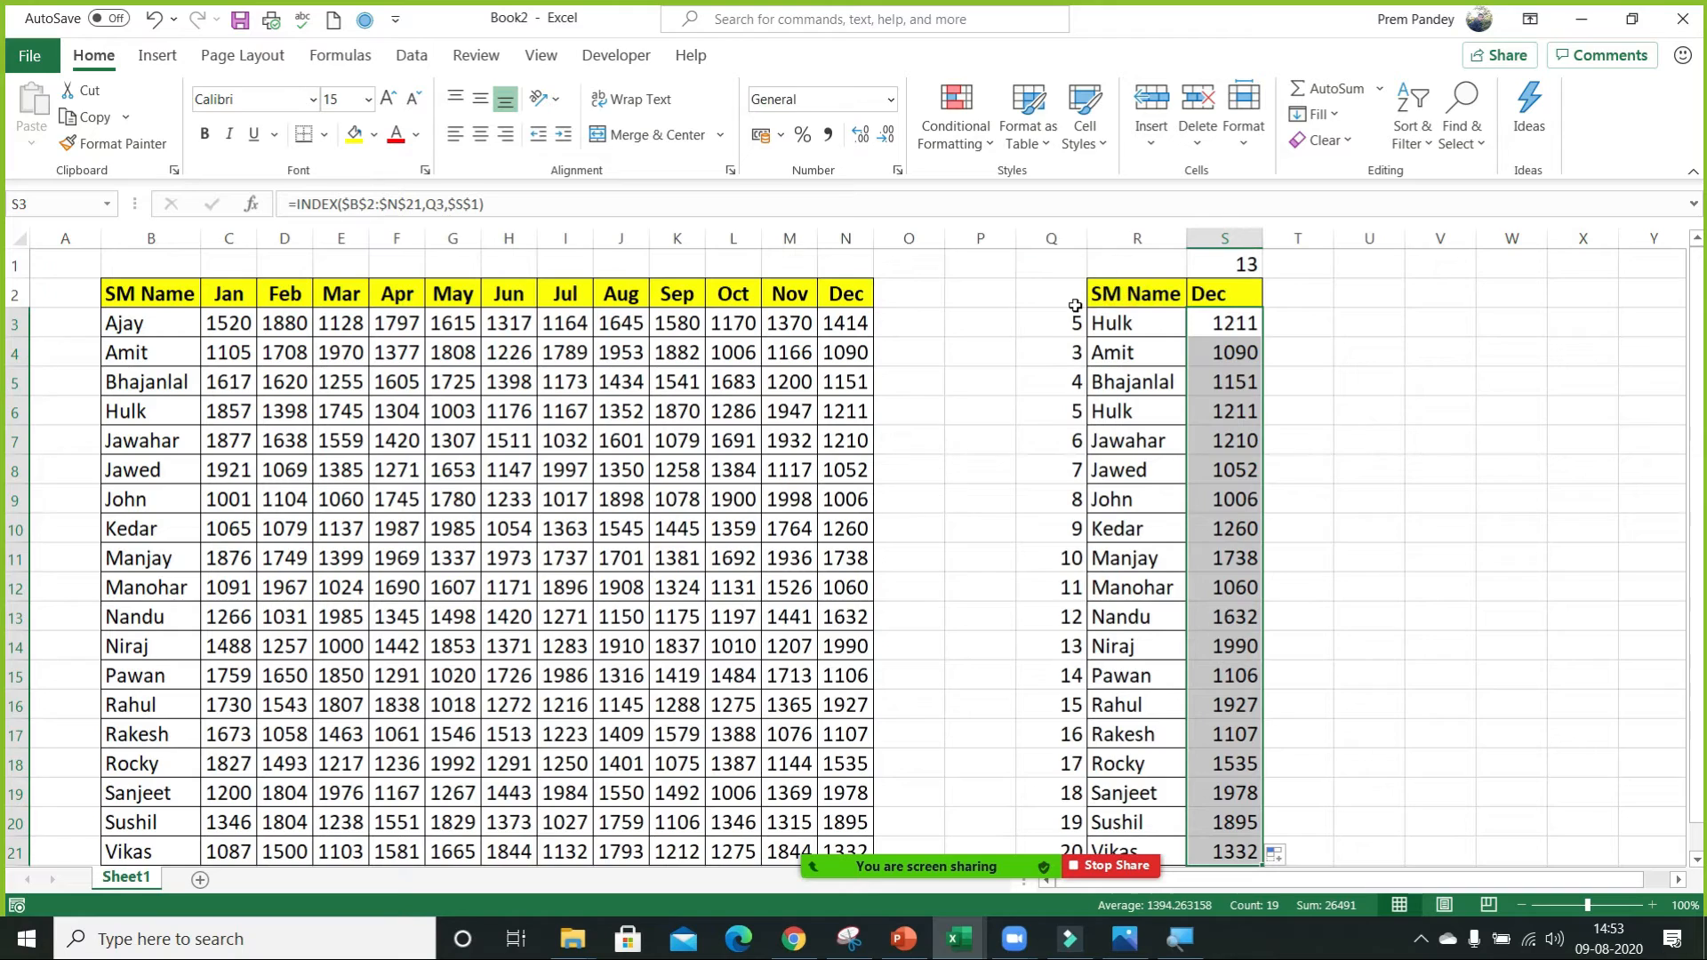
Delete the lookup columns Q to S and return to the Dec header of the monthly table.
{"action": "left_click", "coordinate": [1076, 304]}
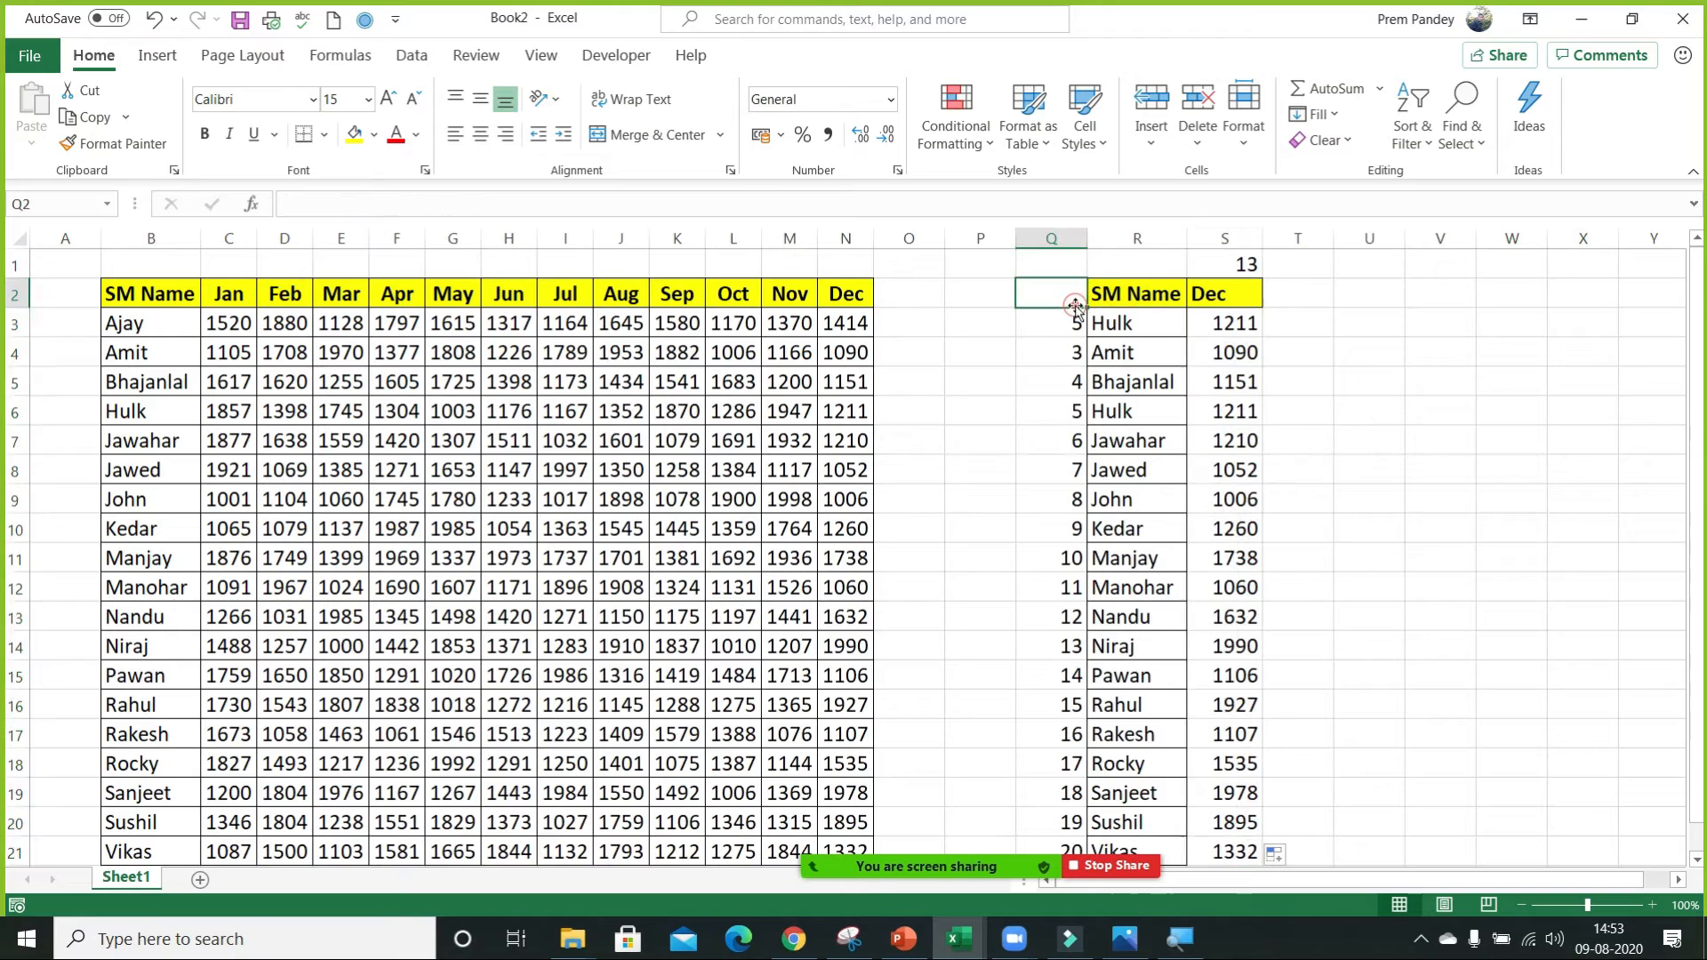
{"action": "key", "text": "shift+Right"}
{"action": "key", "text": "shift+Right"}
{"action": "key", "text": "ctrl+space"}
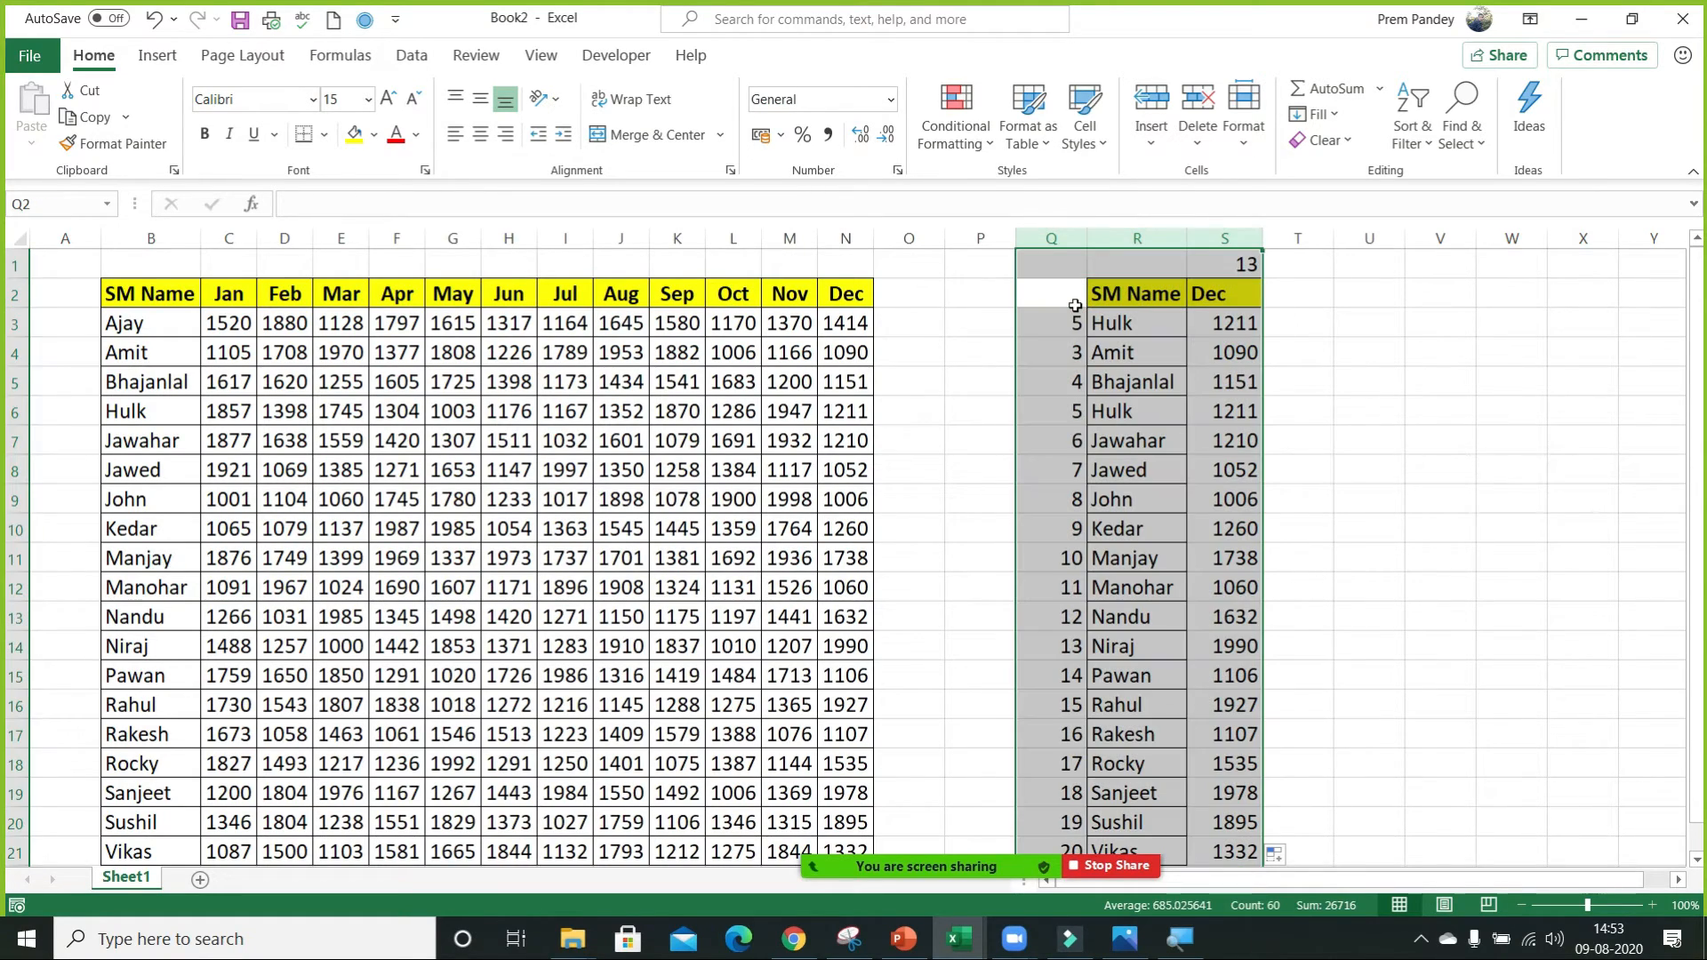
{"action": "key", "text": "ctrl+minus"}
{"action": "left_click", "coordinate": [1075, 306]}
{"action": "key", "text": "ctrl+Left"}
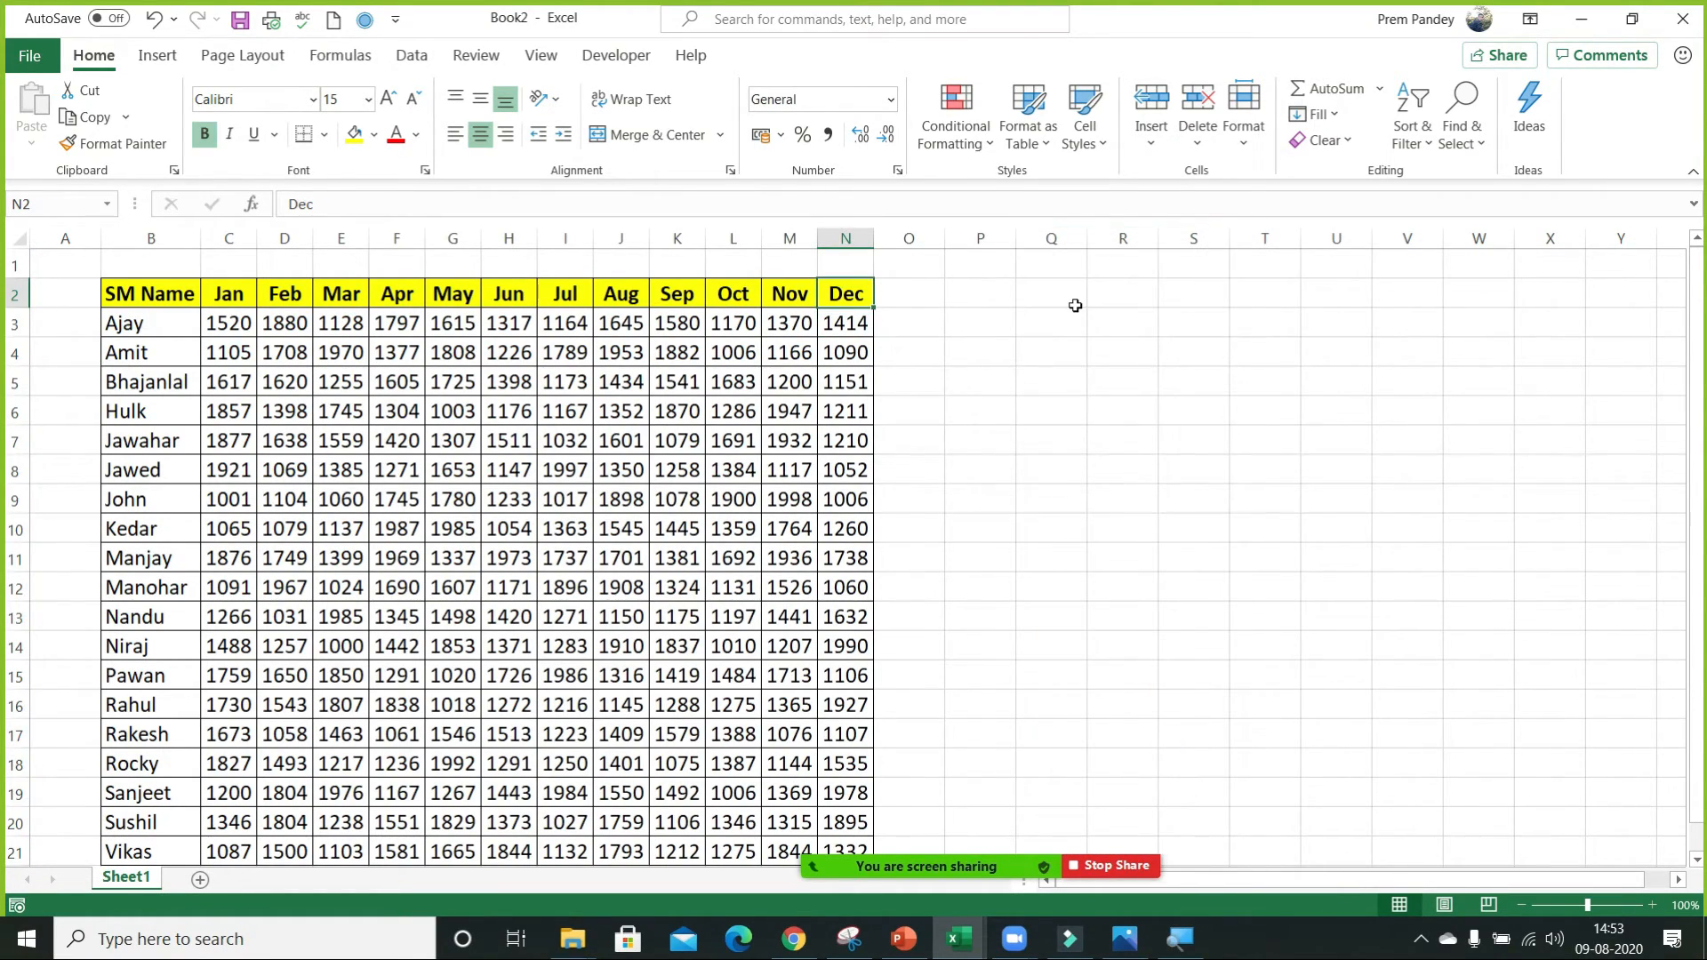
Close the Book2 workbook and return to Lookup & Reference.xlsx.
{"action": "key", "text": "Left"}
{"action": "key", "text": "ctrl+w"}
{"action": "left_click", "coordinate": [964, 602]}
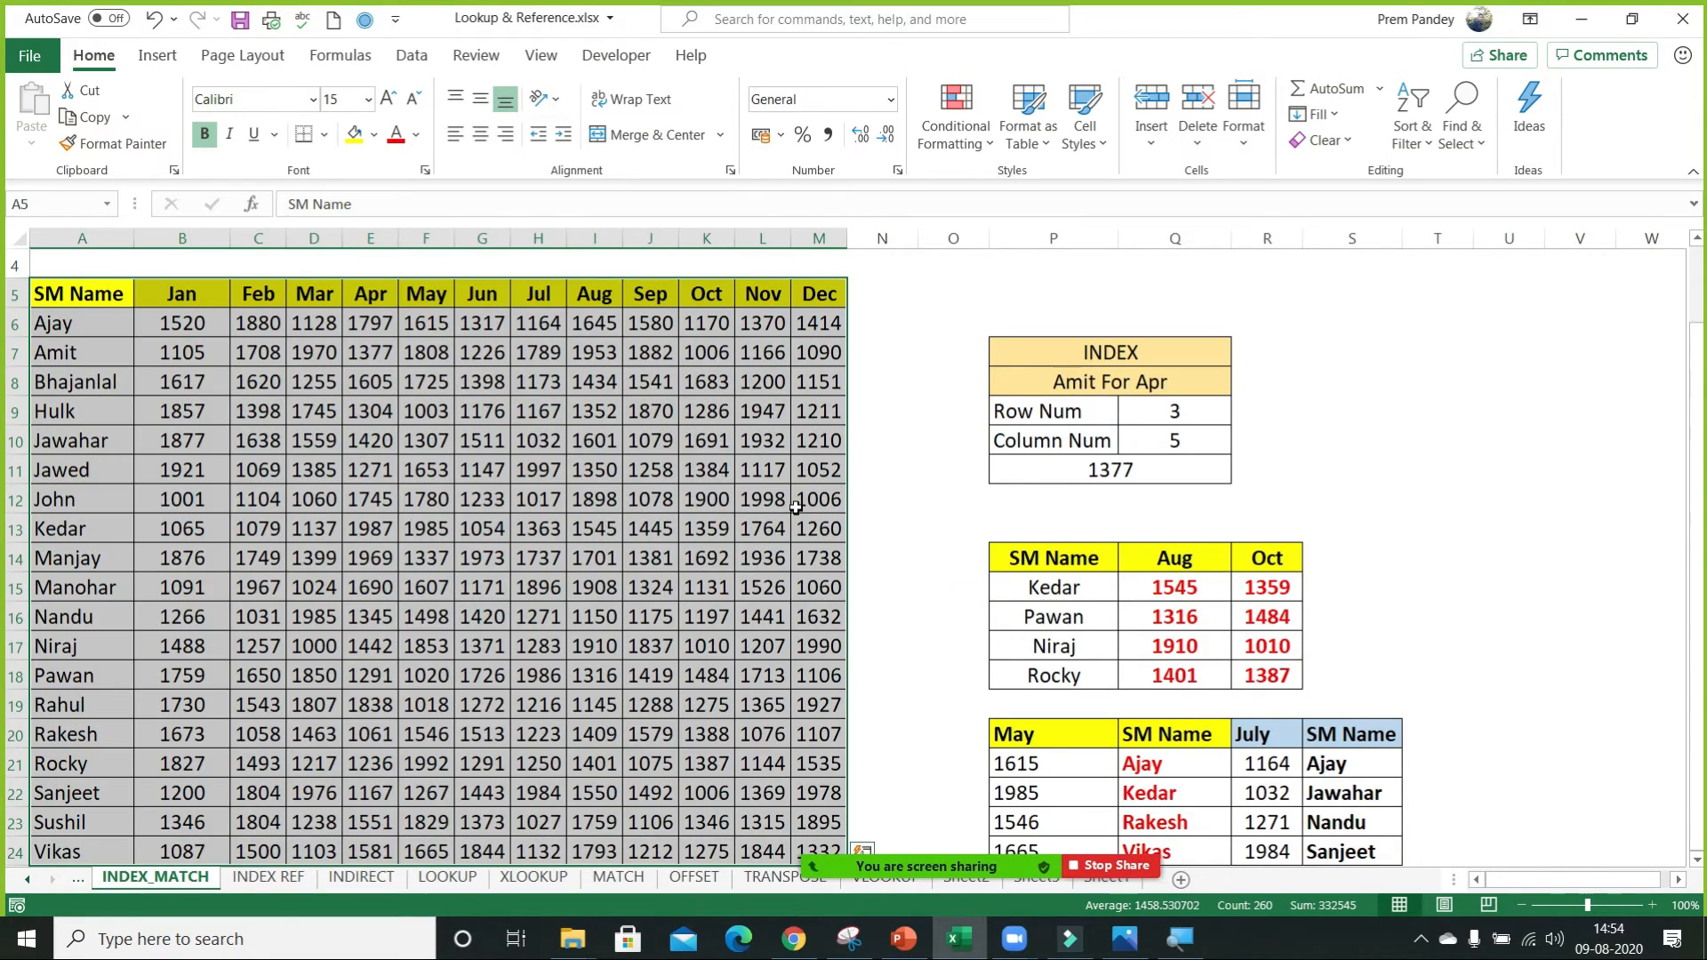
Switch to the worksheet holding the State_Name, Brand_Name and Product data and go to the empty cell S2 beside the table.
{"action": "left_click", "coordinate": [796, 507]}
{"action": "key", "text": "ctrl+w"}
{"action": "key", "text": "Escape"}
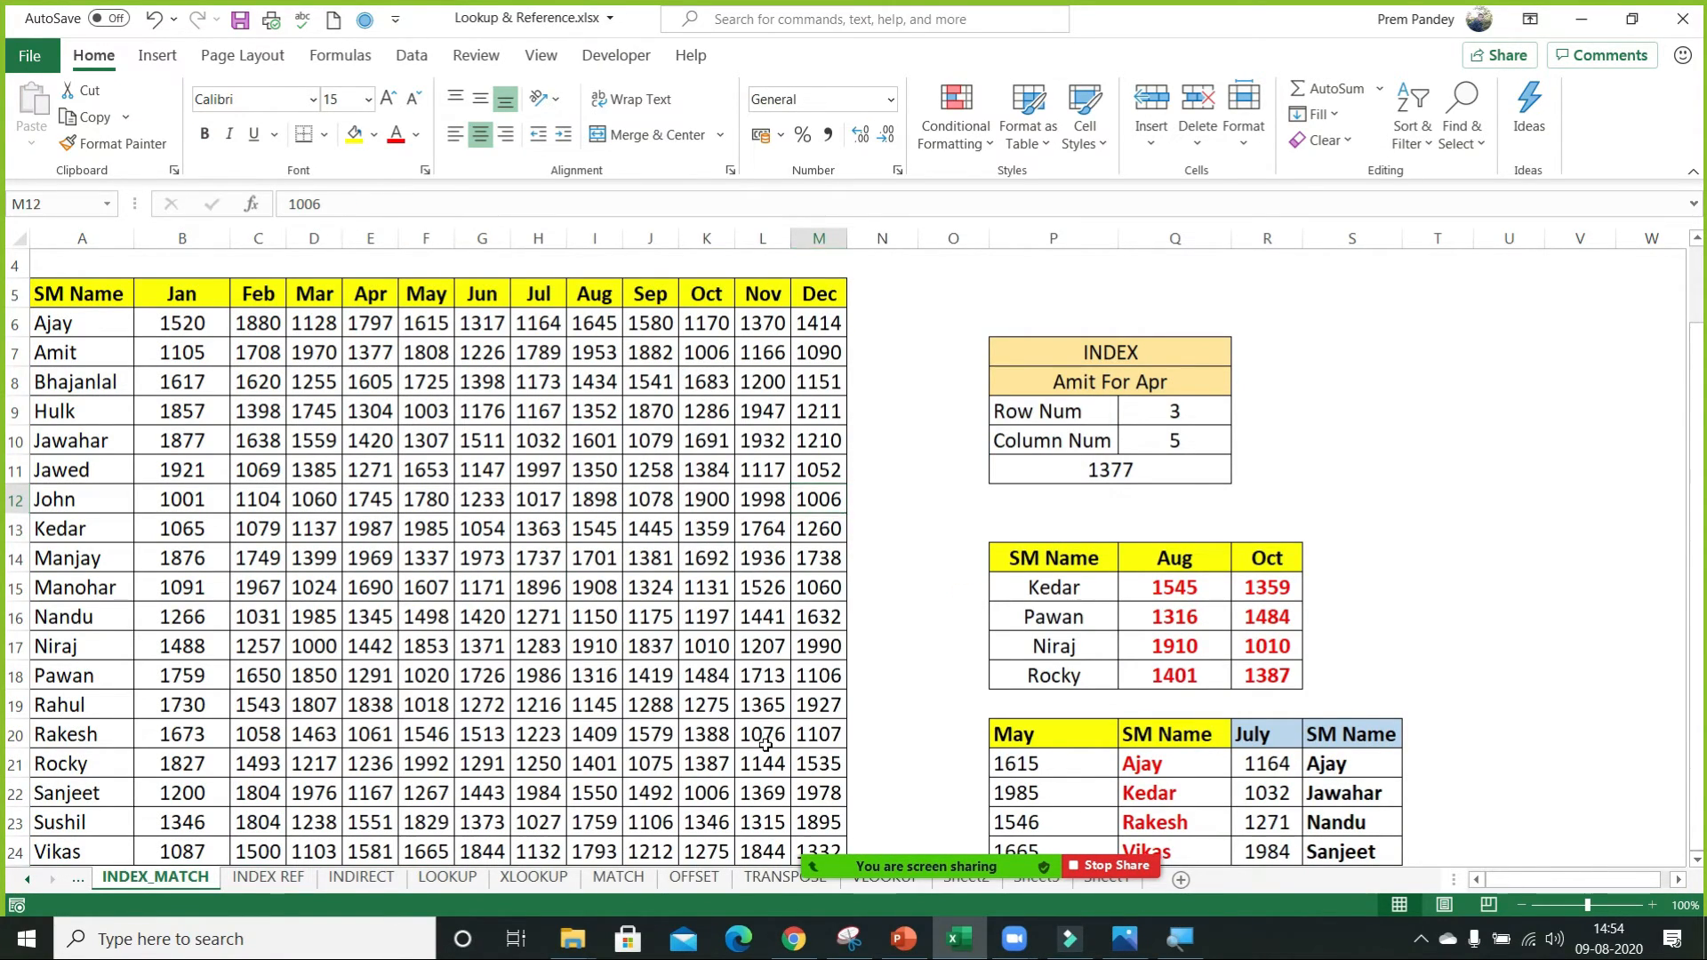
{"action": "key", "text": "ctrl+Page_Down"}
{"action": "key", "text": "ctrl+Page_Down"}
{"action": "key", "text": "ctrl+Page_Down"}
{"action": "key", "text": "ctrl+Page_Down"}
{"action": "key", "text": "ctrl+Page_Down"}
{"action": "key", "text": "ctrl+Page_Down"}
{"action": "key", "text": "ctrl+Page_Down"}
{"action": "key", "text": "ctrl+Page_Down"}
{"action": "key", "text": "ctrl+Page_Down"}
{"action": "key", "text": "ctrl+Page_Down"}
{"action": "key", "text": "ctrl+Page_Down"}
{"action": "scroll", "coordinate": [766, 746], "scroll_direction": "down", "scroll_amount": 4}
{"action": "scroll", "coordinate": [766, 745], "scroll_direction": "up", "scroll_amount": 4}
{"action": "key", "text": "Right"}
{"action": "key", "text": "Right"}
{"action": "key", "text": "Right"}
{"action": "key", "text": "Right"}
{"action": "key", "text": "Right"}
{"action": "key", "text": "Right"}
{"action": "key", "text": "Right"}
{"action": "key", "text": "Right"}
{"action": "key", "text": "Right"}
{"action": "key", "text": "Right"}
{"action": "key", "text": "Right"}
{"action": "key", "text": "Right"}
{"action": "key", "text": "Right"}
{"action": "key", "text": "Right"}
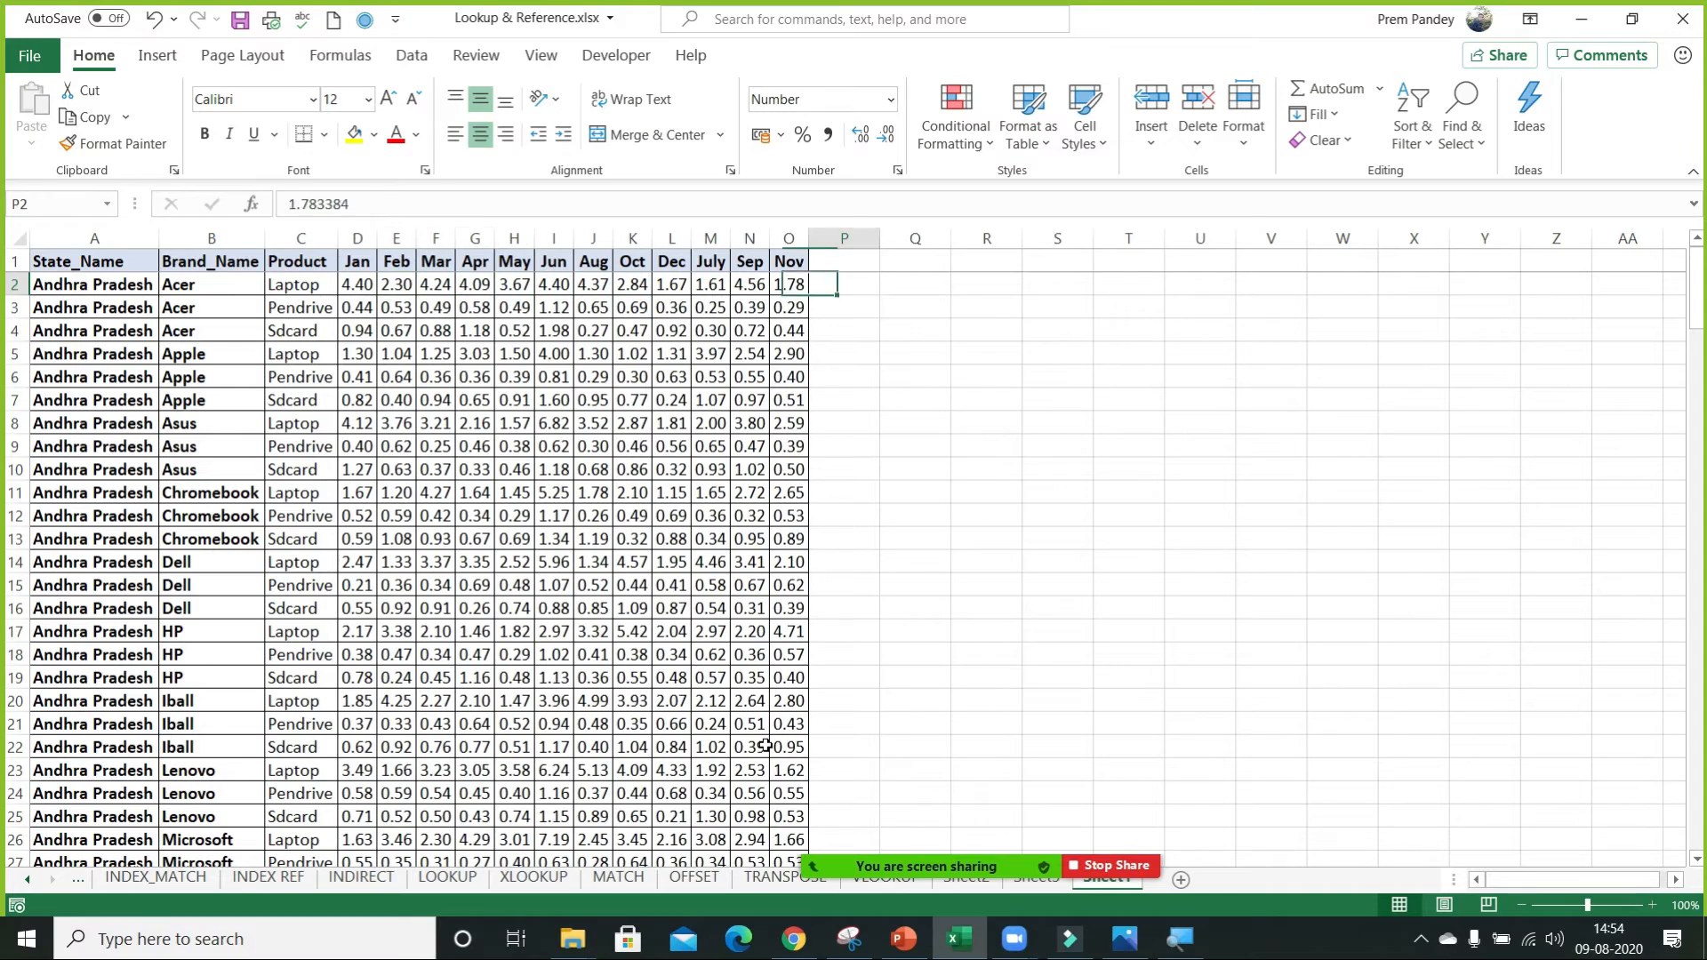
{"action": "key", "text": "Right"}
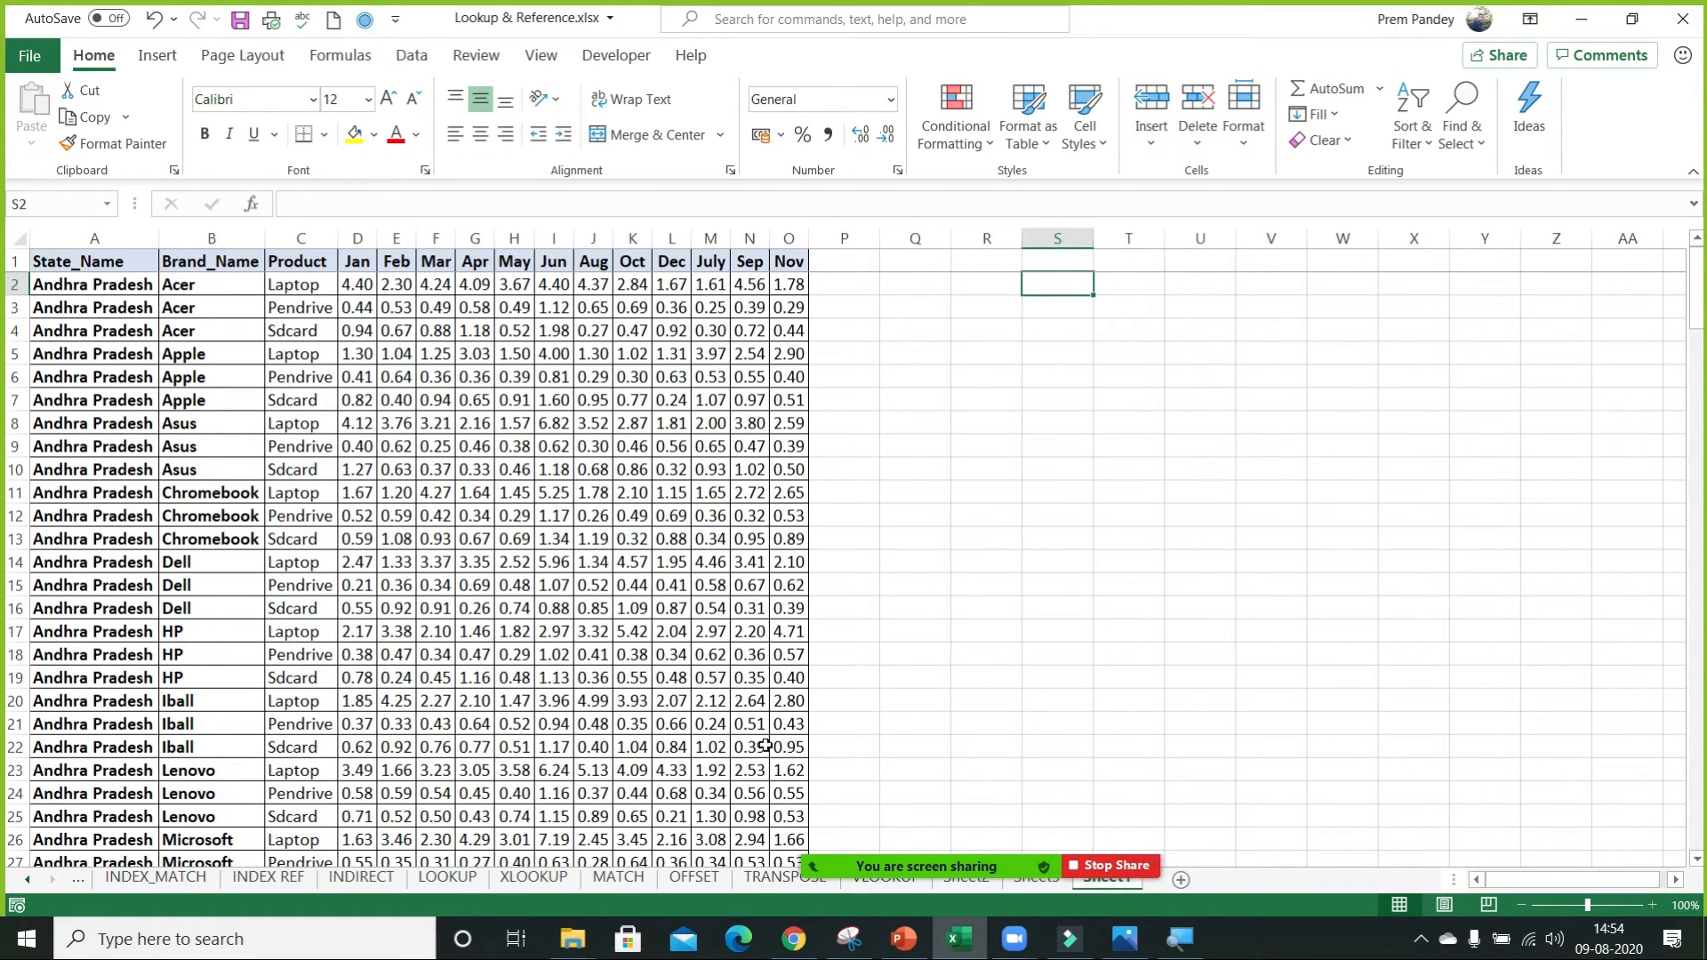
Copy the header row A1:O1 to S1 and autofit the widths of the pasted columns.
{"action": "left_click_drag", "start_coordinate": [64, 261], "coordinate": [793, 264]}
{"action": "key", "text": "ctrl+c"}
{"action": "left_click", "coordinate": [1069, 256]}
{"action": "key", "text": "ctrl+v"}
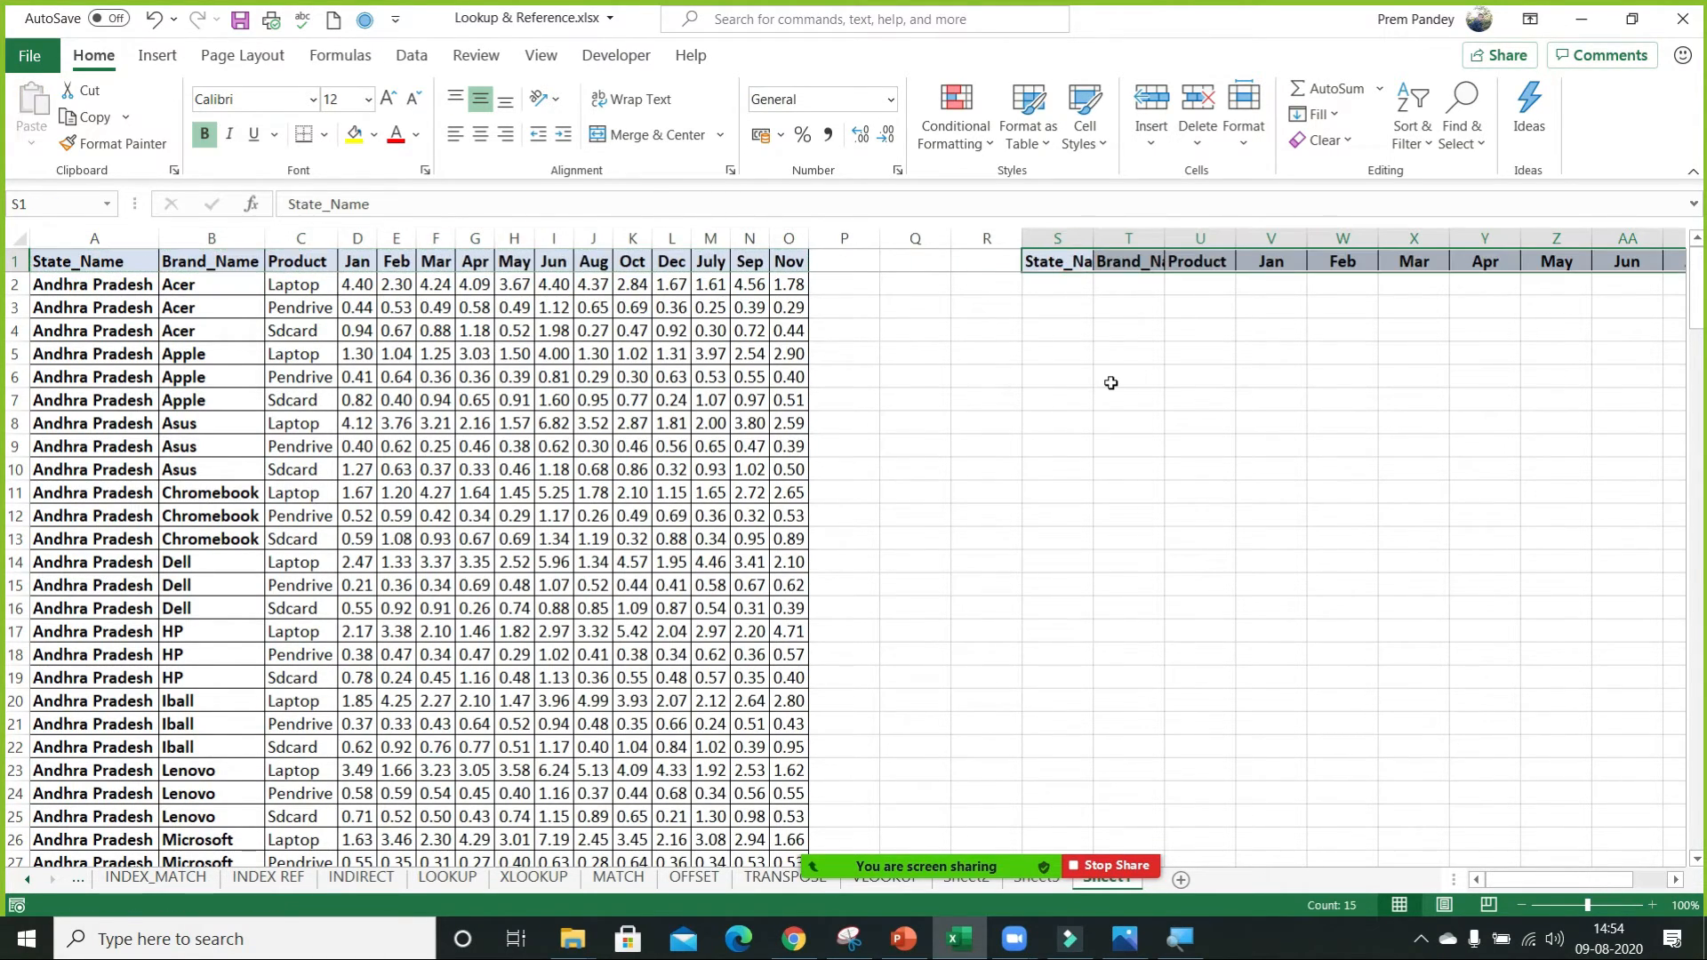
{"action": "key", "text": "Escape"}
{"action": "key", "text": "ctrl+space"}
{"action": "key", "text": "alt+h"}
{"action": "key", "text": "o"}
{"action": "key", "text": "i"}
Insert a blank row above the headers and enter Bihar in S1 above the copied State_Name header.
{"action": "key", "text": "Down"}
{"action": "key", "text": "Down"}
{"action": "key", "text": "ctrl+Up"}
{"action": "key", "text": "shift+space"}
{"action": "key", "text": "ctrl+shift+plus"}
{"action": "key", "text": "Down"}
{"action": "key", "text": "Down"}
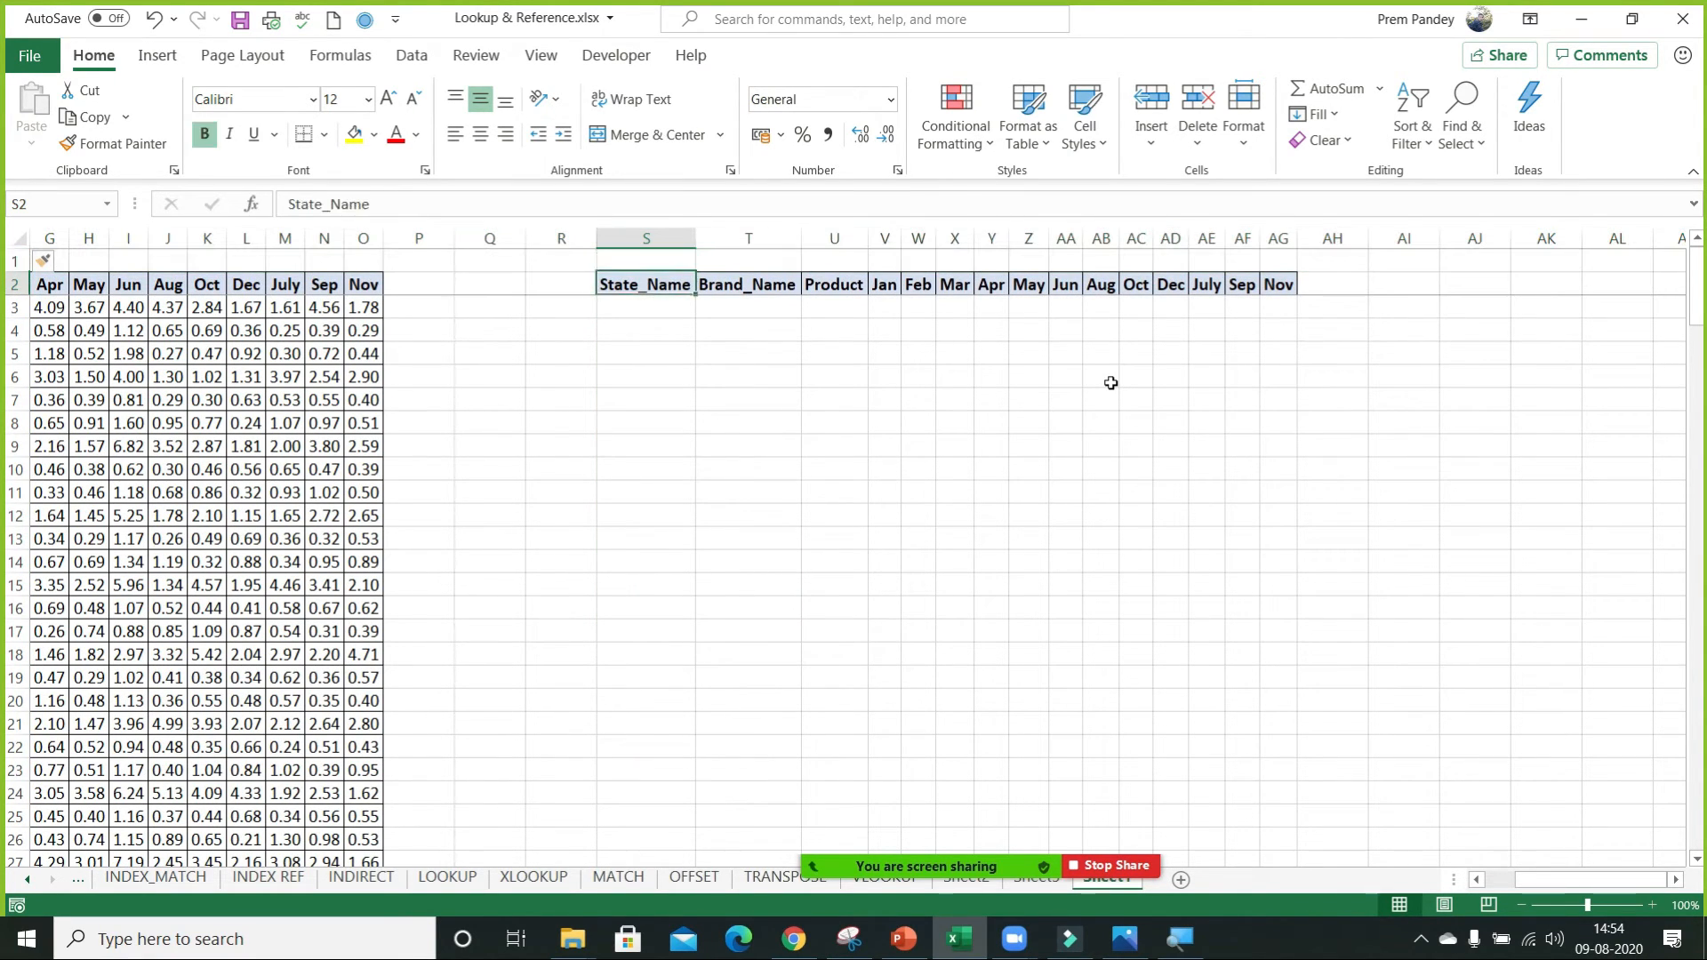
{"action": "key", "text": "ctrl+Left"}
{"action": "key", "text": "ctrl+Left"}
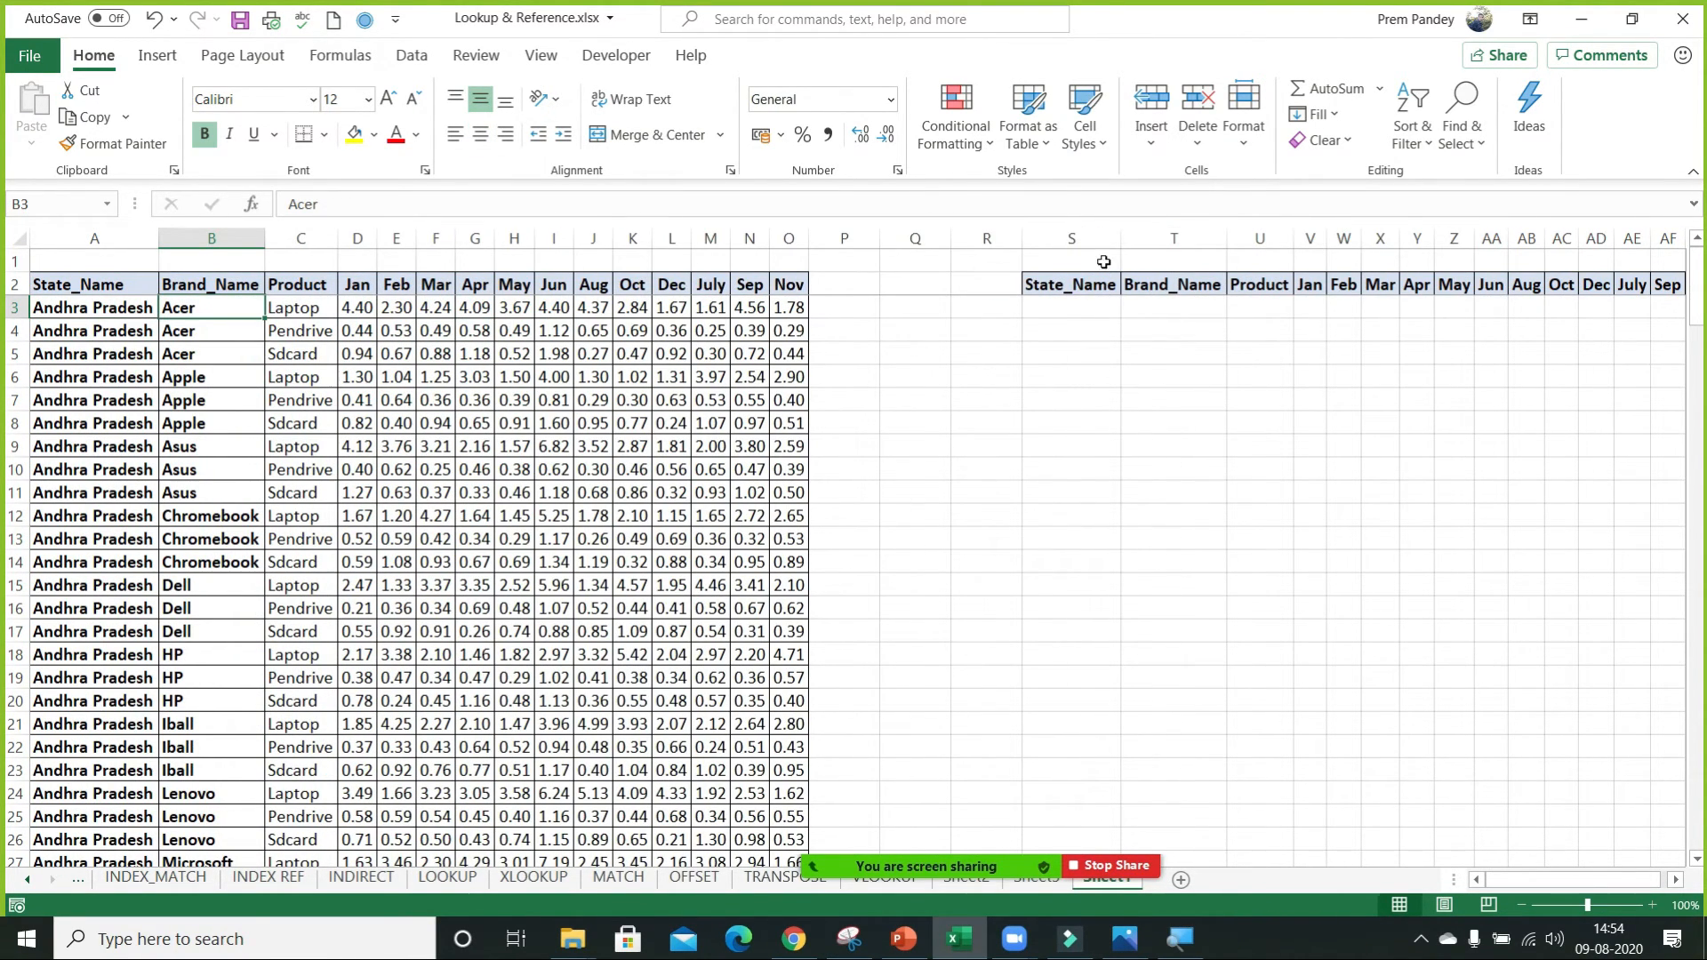
{"action": "left_click", "coordinate": [1106, 257]}
{"action": "type", "text": "Bihar"}
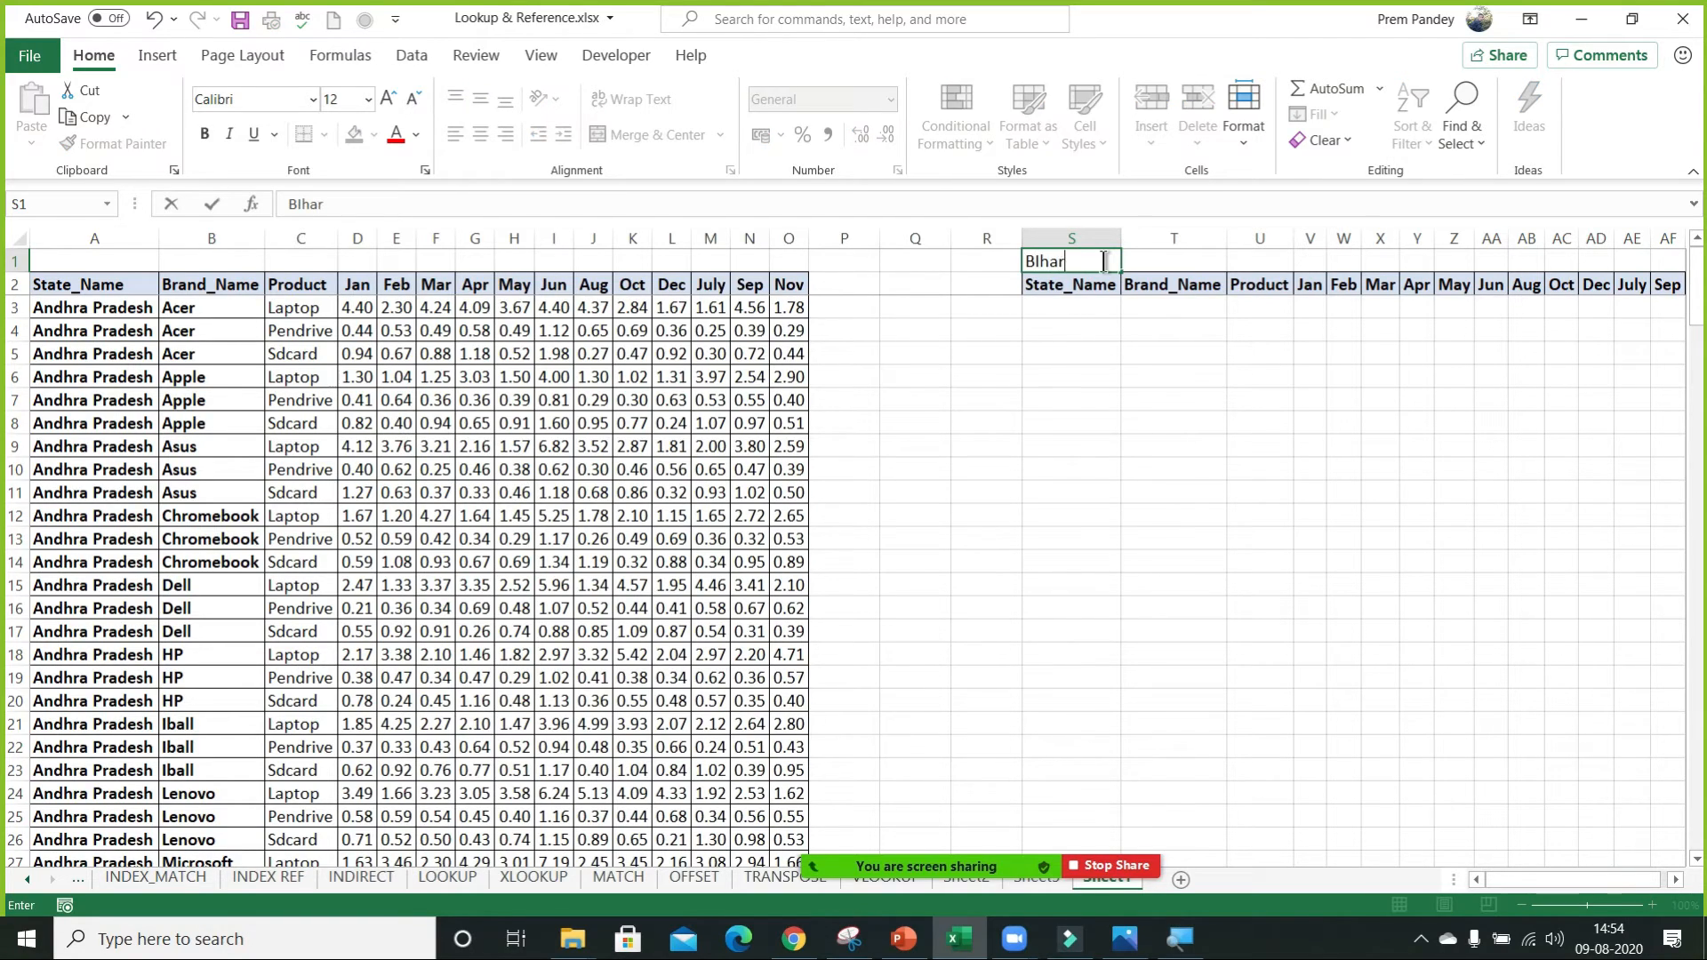
{"action": "key", "text": "Return"}
Delete two of the blank columns between the data table and the copied headers, leaving Q3 as the active cell.
{"action": "left_click", "coordinate": [1071, 325]}
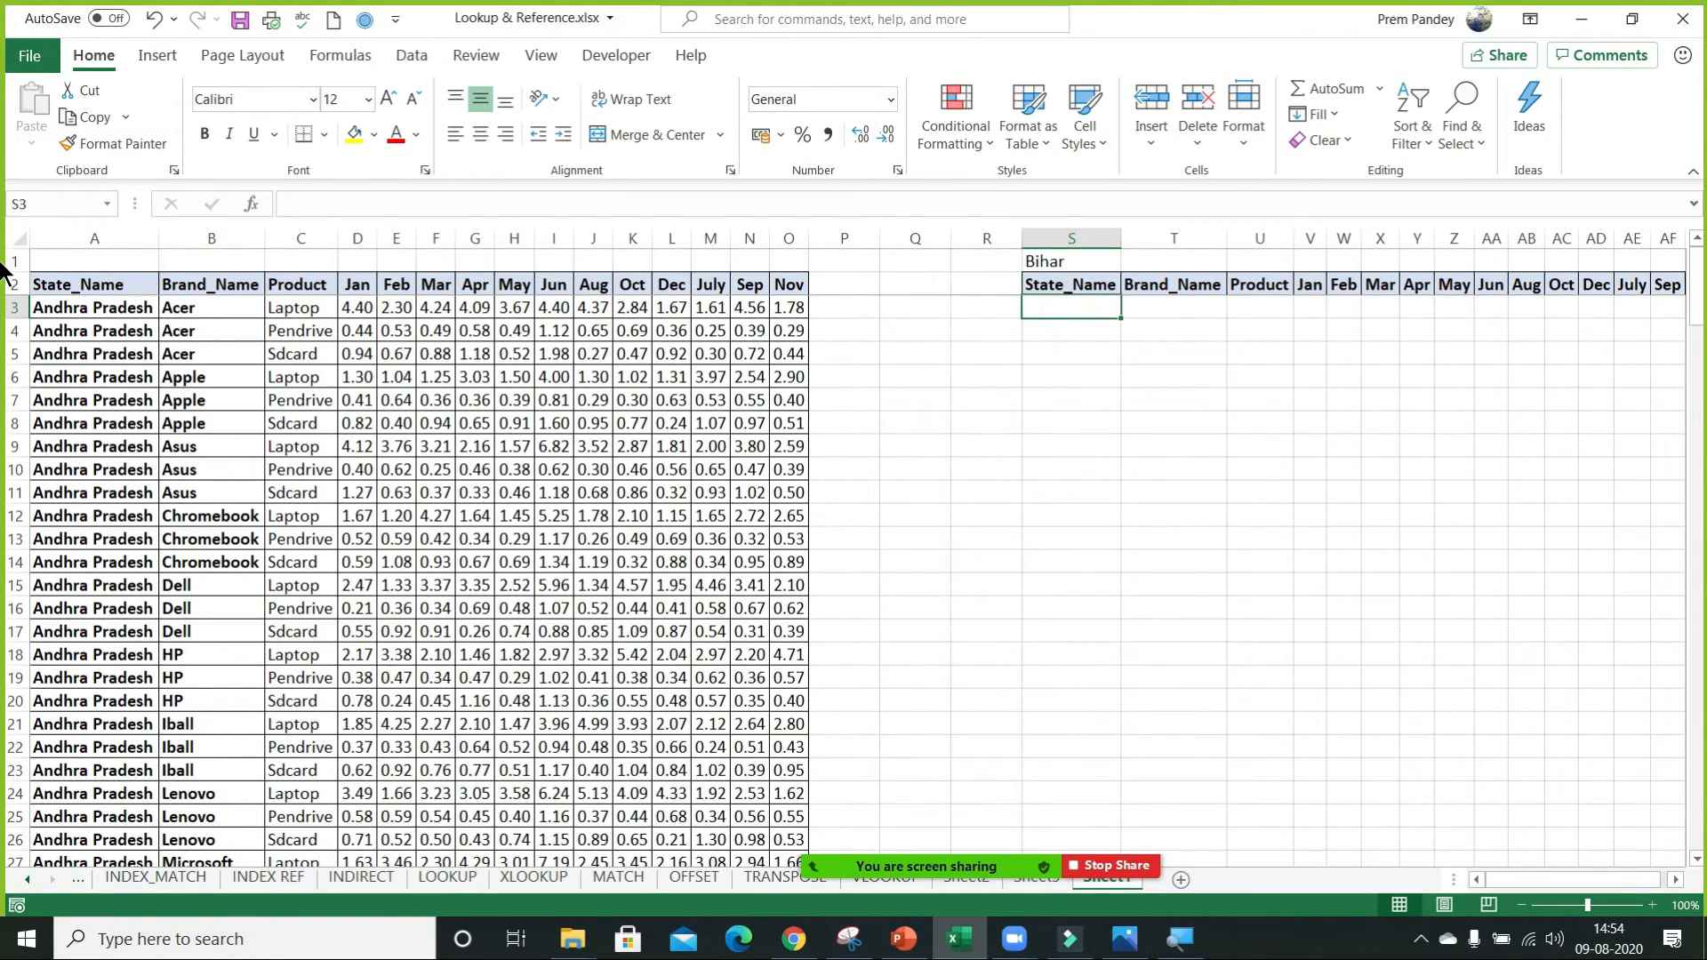
{"action": "key", "text": "Left"}
{"action": "key", "text": "Left"}
{"action": "key", "text": "ctrl+space"}
{"action": "key", "text": "ctrl+minus"}
{"action": "key", "text": "ctrl+minus"}
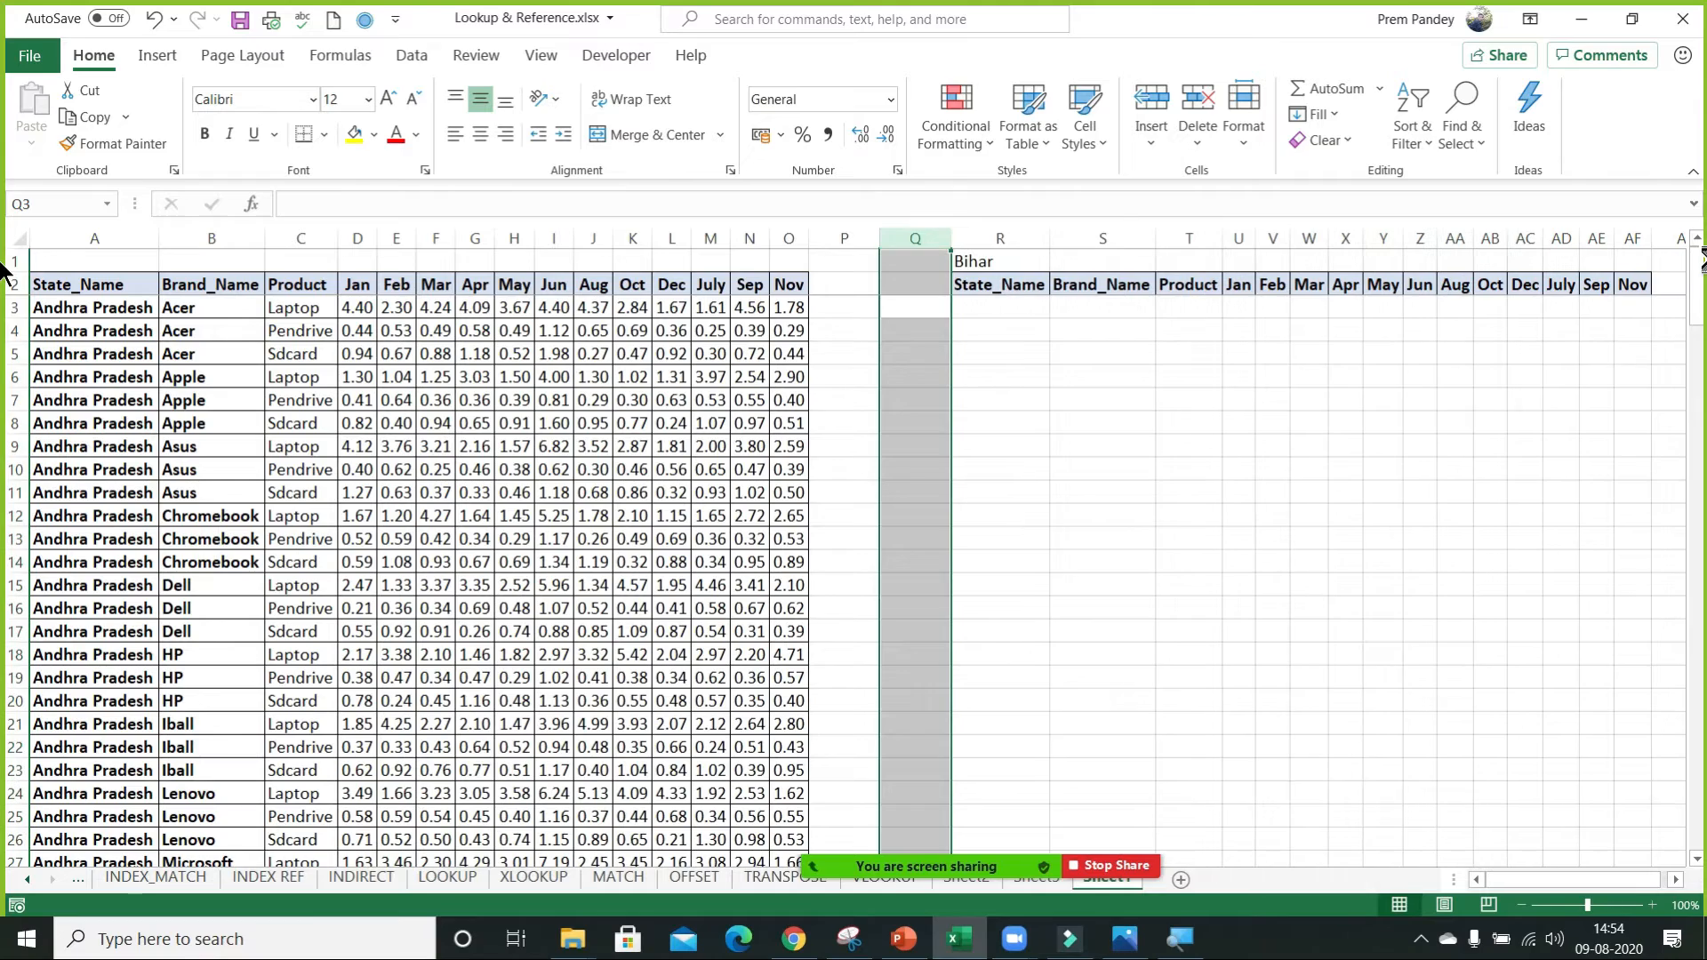
{"action": "key", "text": "shift+BackSpace"}
Start a FILTER formula in Q3 with the whole data table A2:O182 as its array.
{"action": "type", "text": "="}
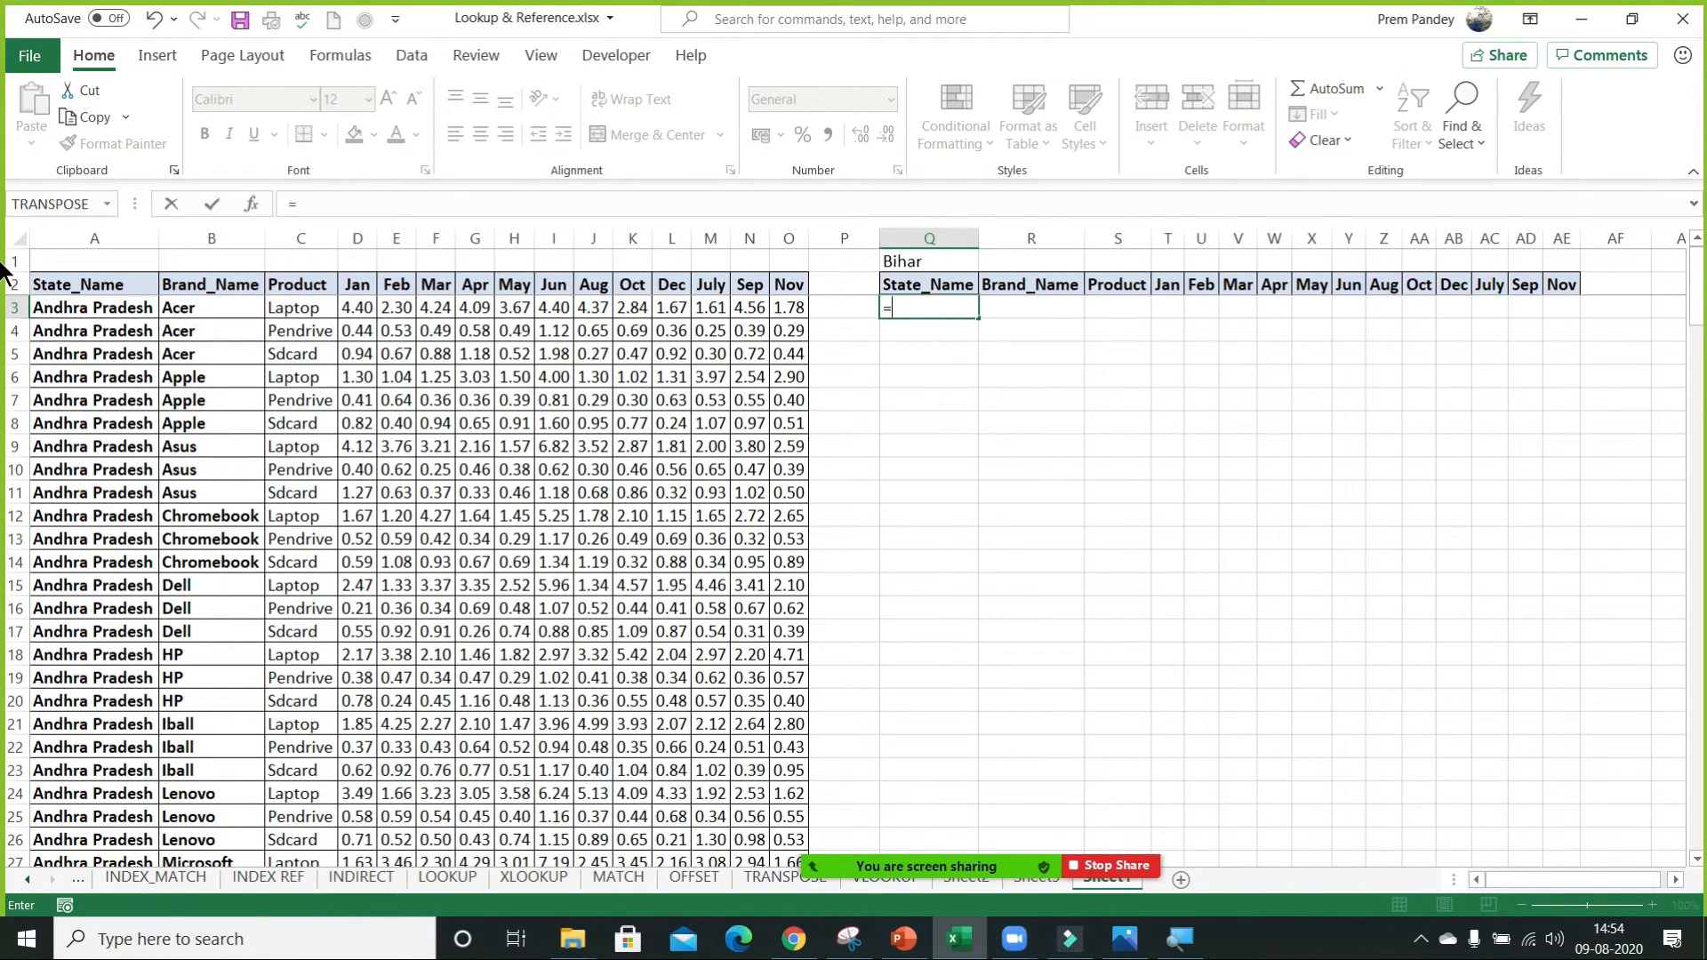
{"action": "type", "text": "fil"}
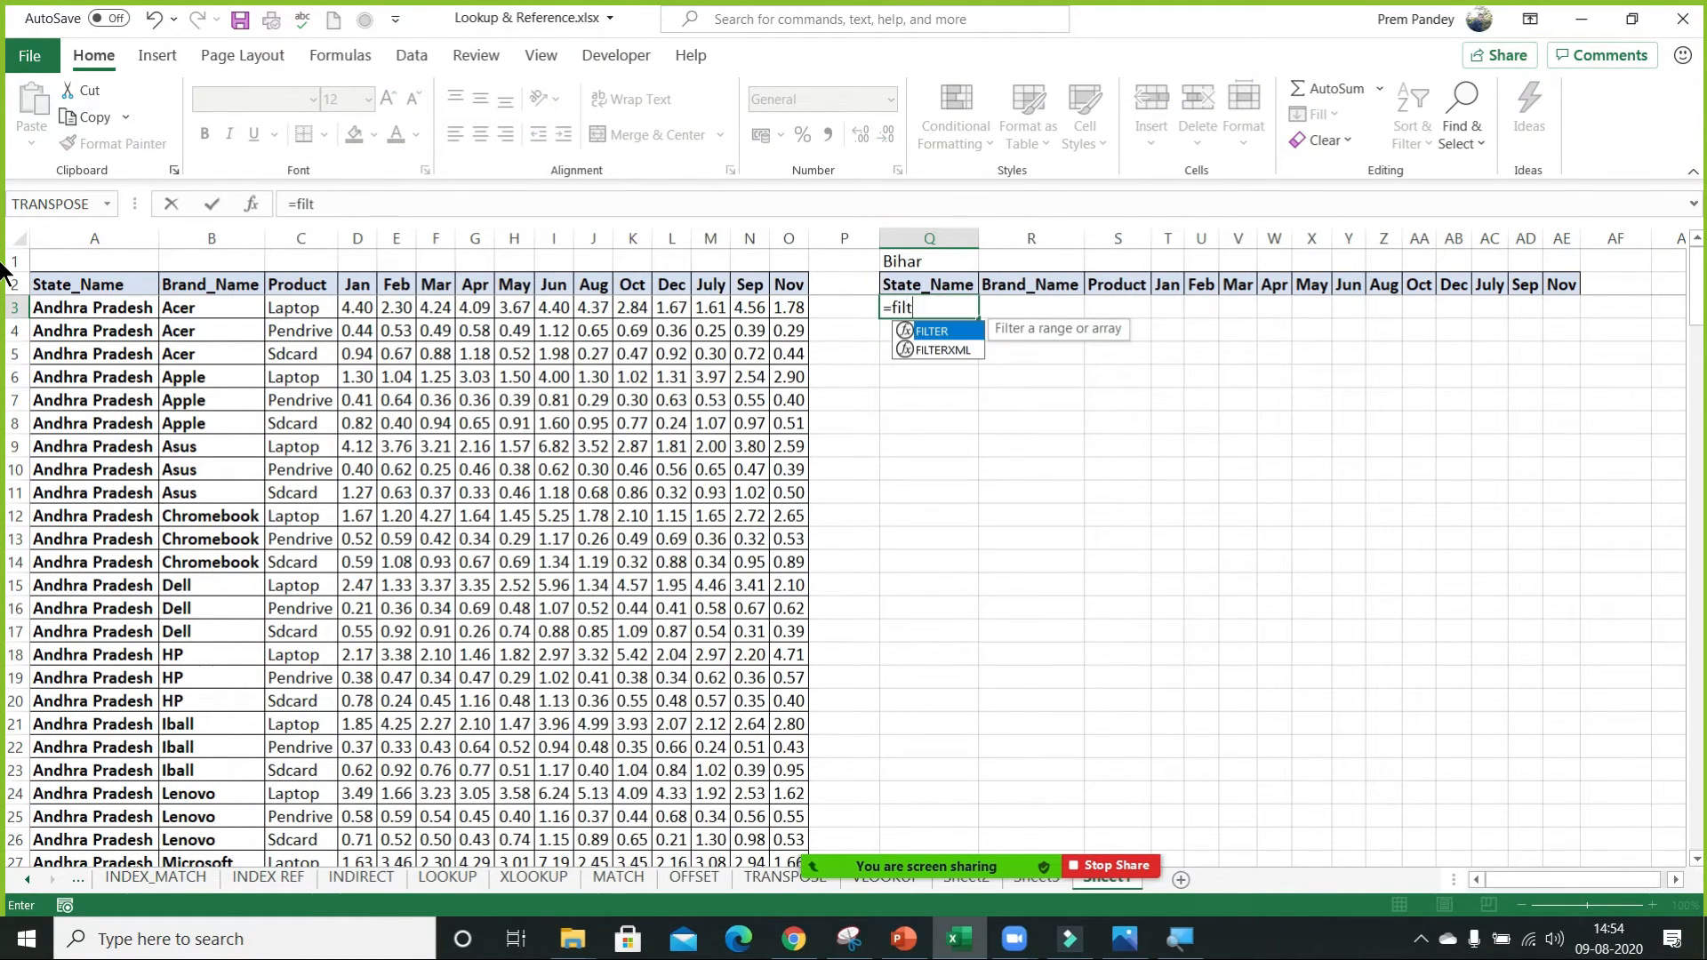
{"action": "type", "text": "t"}
{"action": "key", "text": "Tab"}
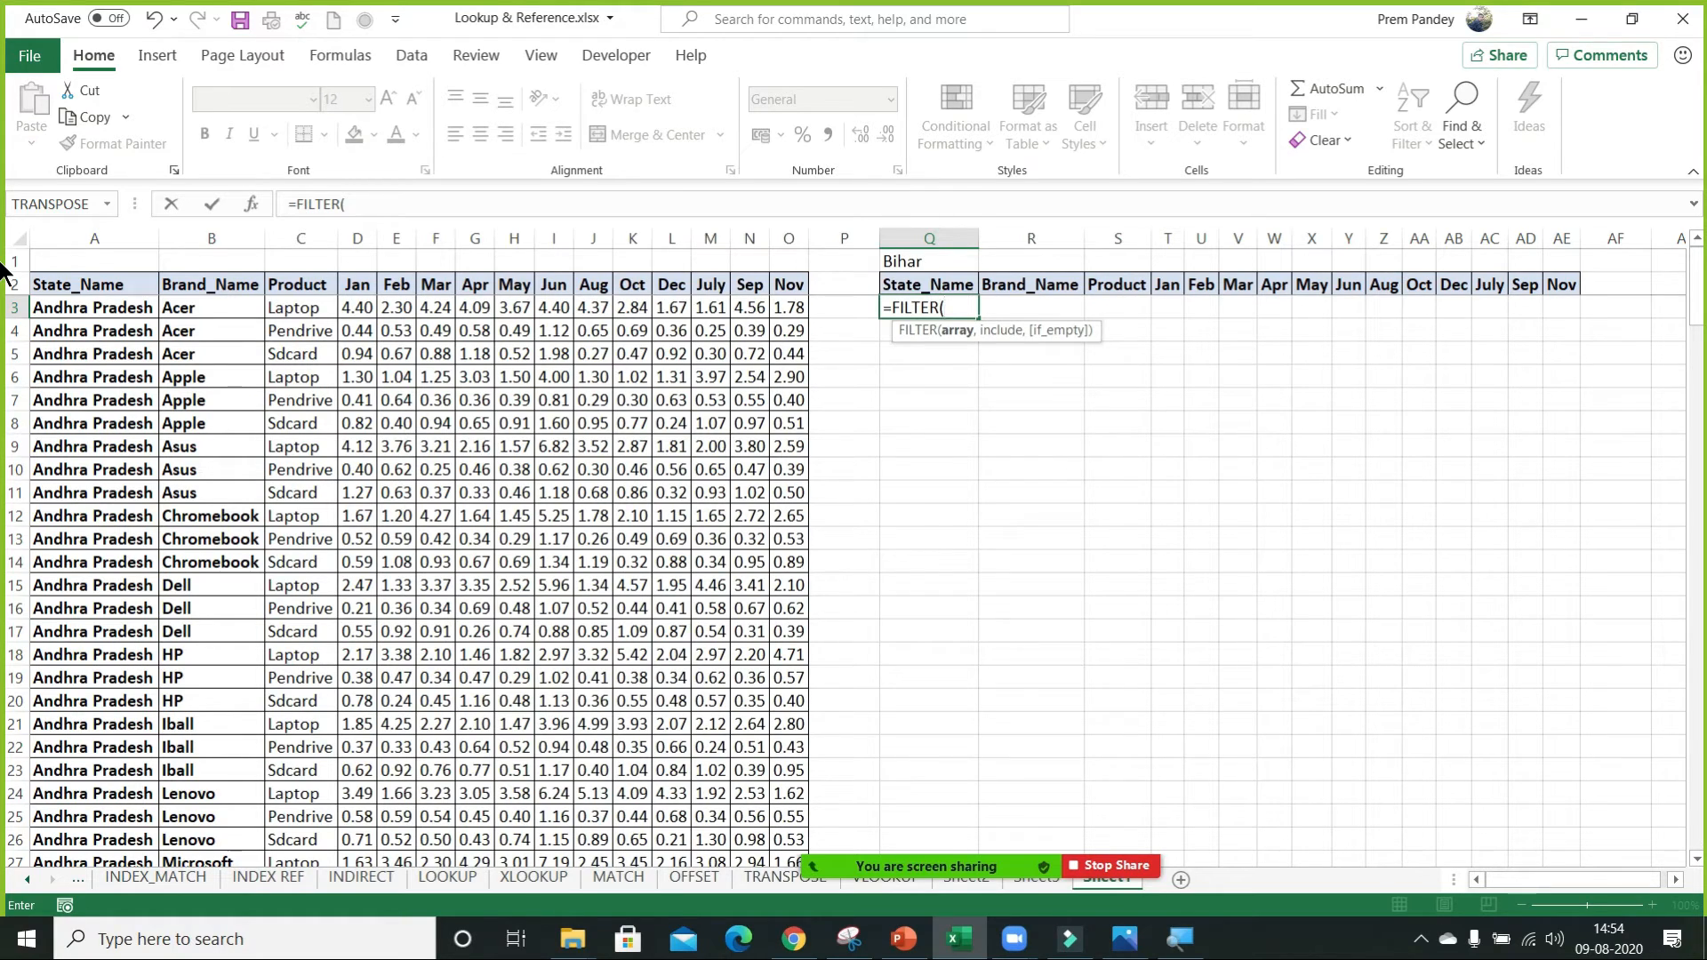
{"action": "left_click", "coordinate": [629, 355]}
{"action": "key", "text": "ctrl+Up"}
{"action": "key", "text": "ctrl+Left"}
{"action": "key", "text": "ctrl+shift+Right"}
{"action": "key", "text": "ctrl+shift+Down"}
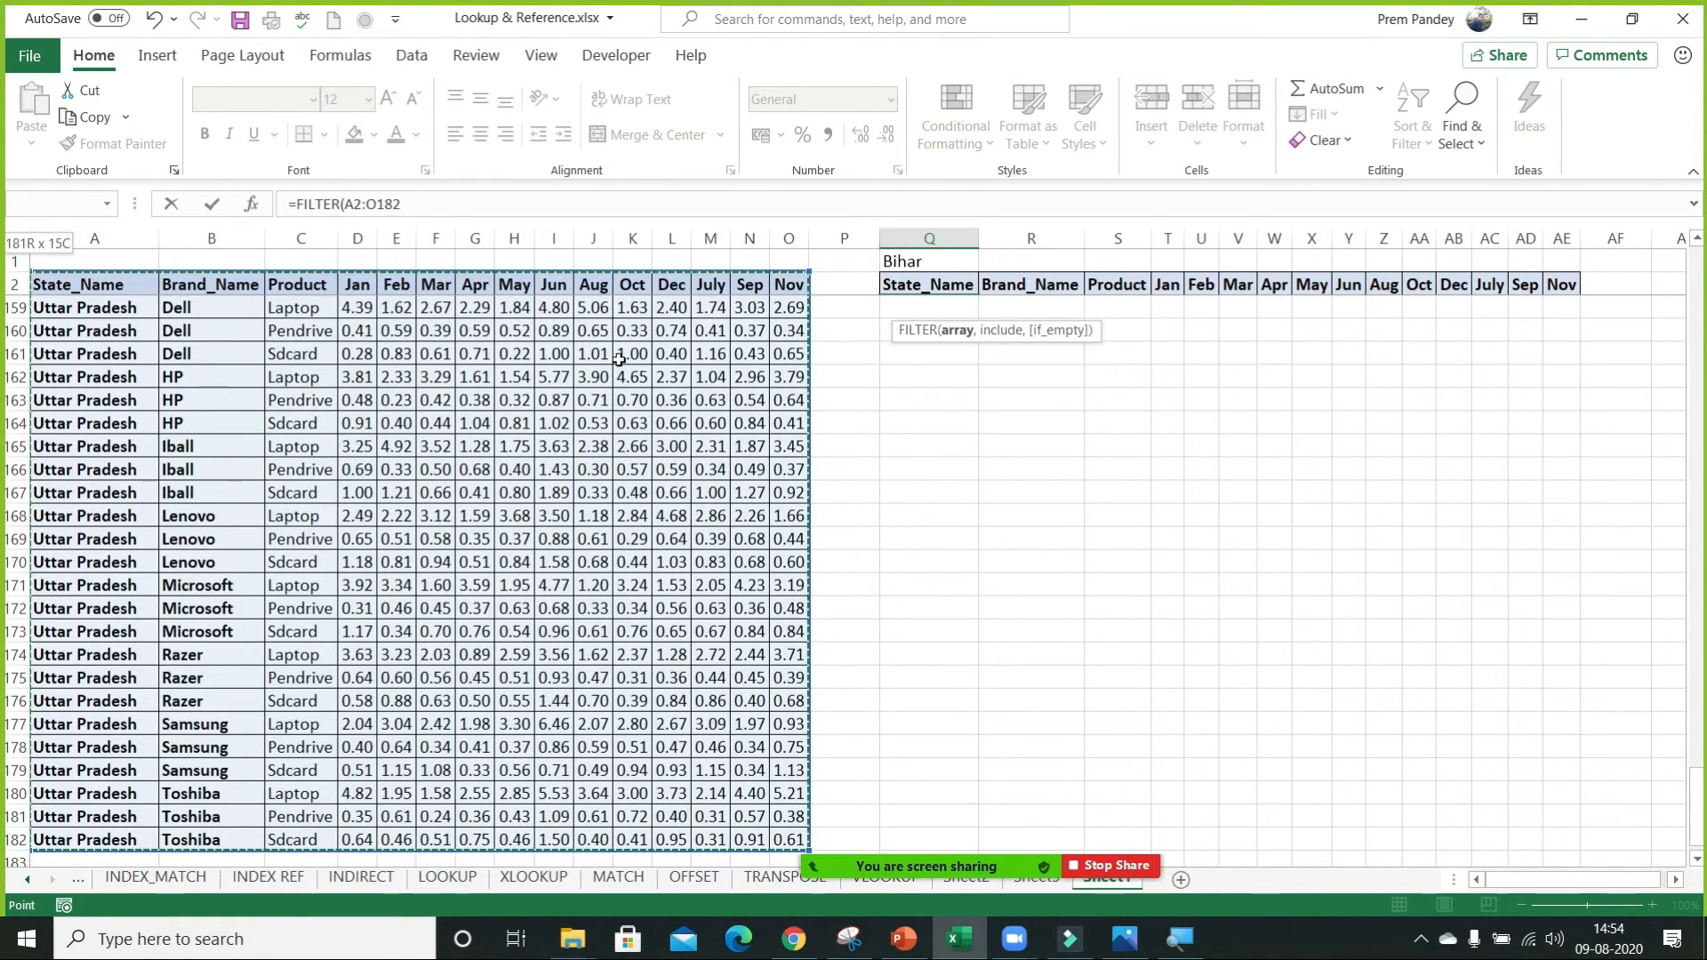
{"action": "type", "text": ","}
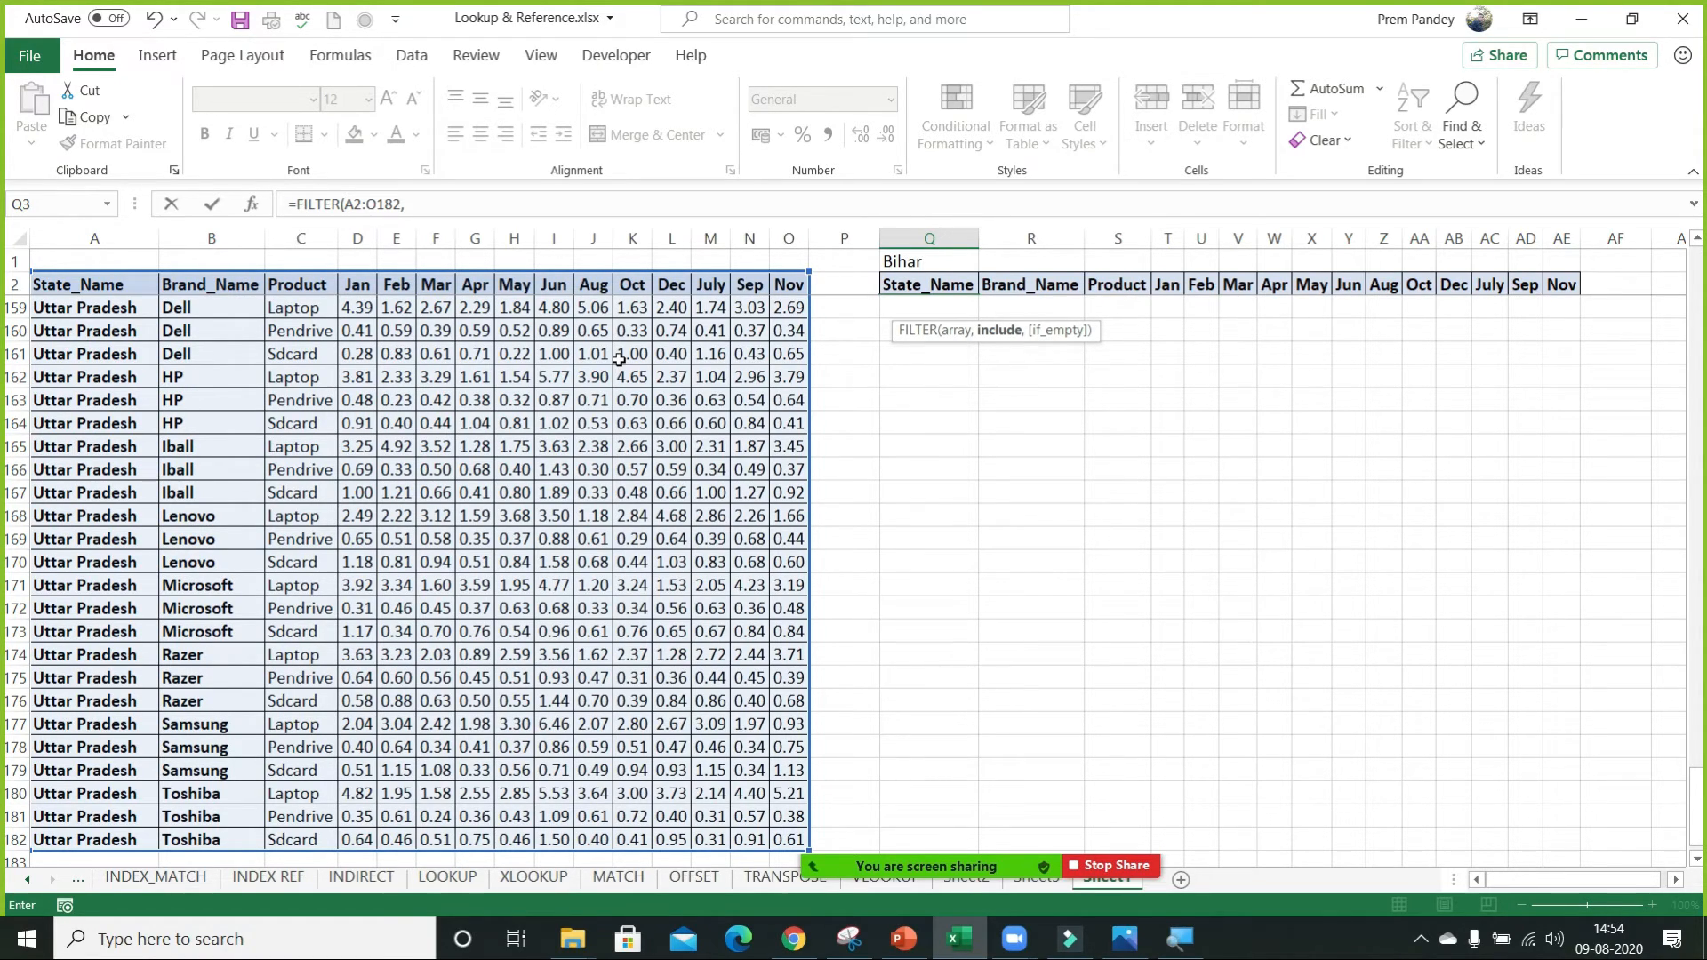
Complete the FILTER formula with the include condition A2:A182=Q1 so it returns the rows of the state in Q1.
{"action": "left_click", "coordinate": [121, 285]}
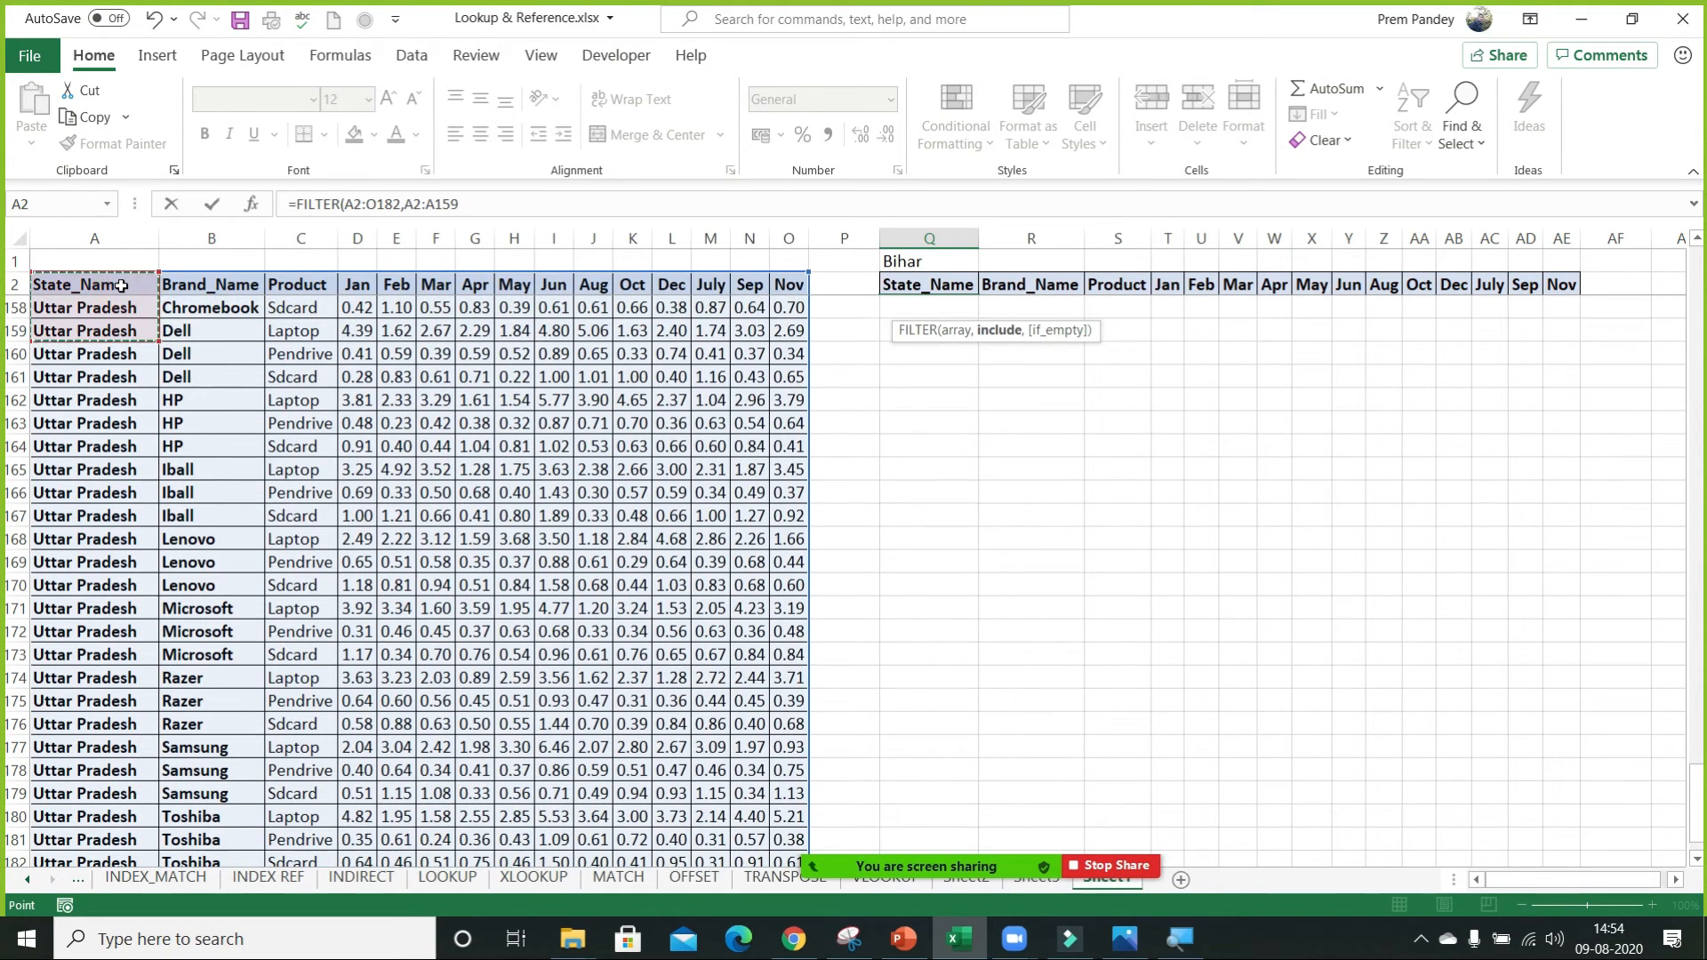
{"action": "key", "text": "ctrl+shift+Down"}
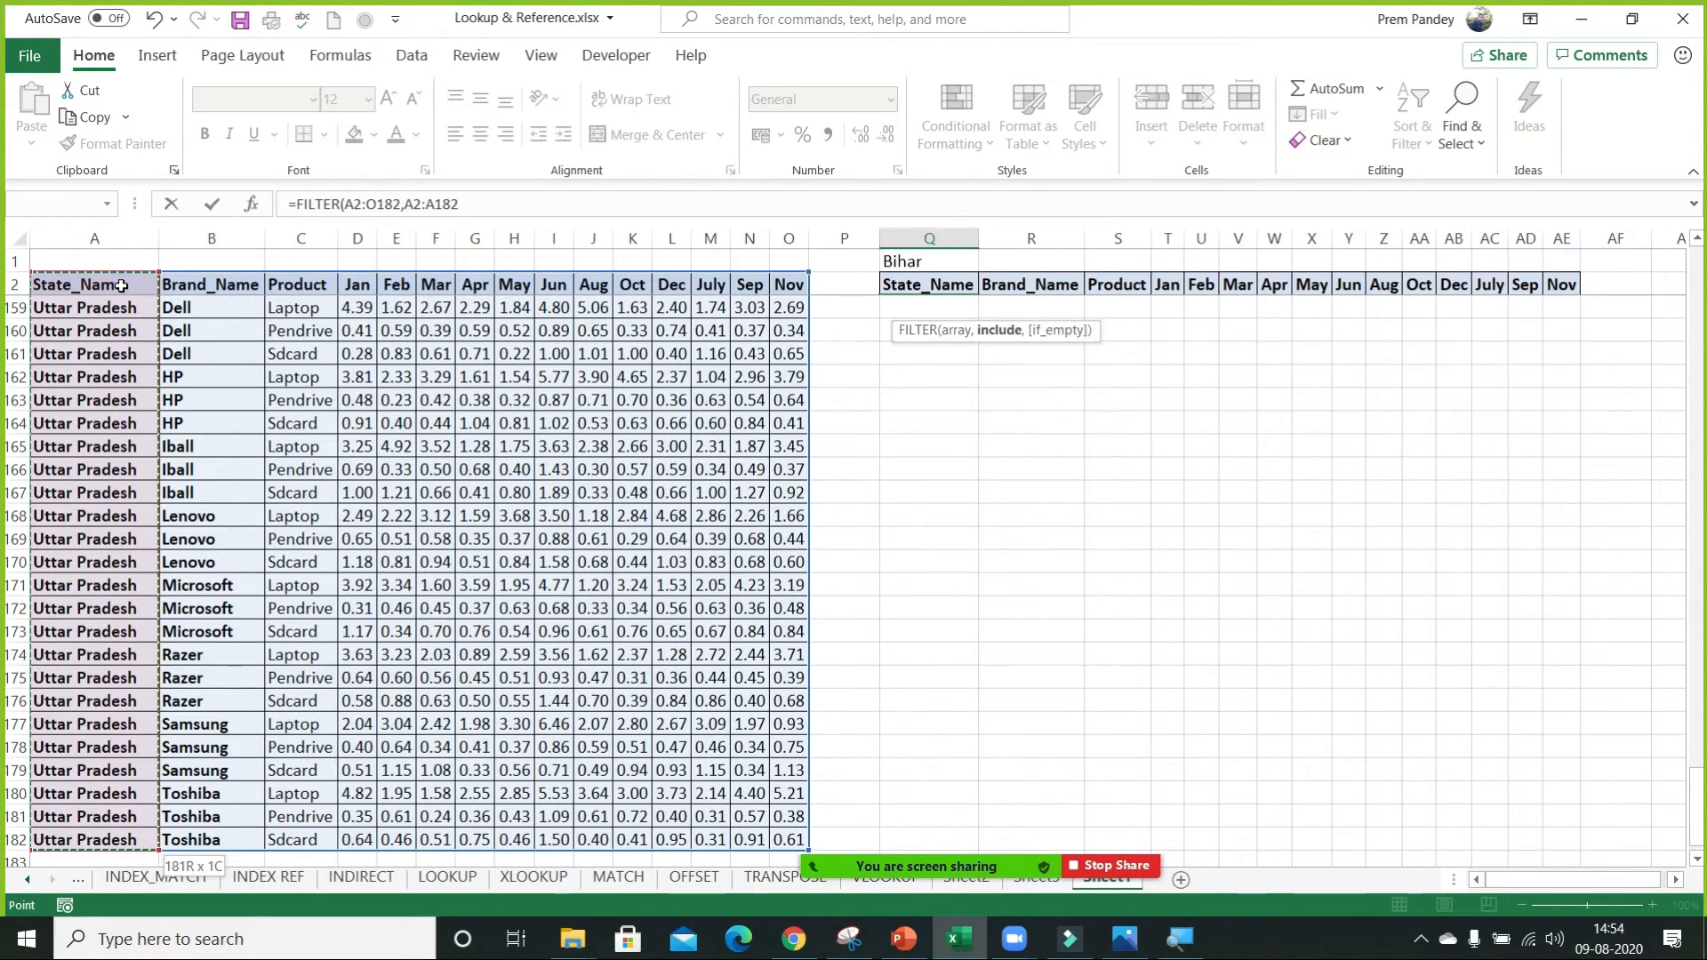
{"action": "type", "text": "="}
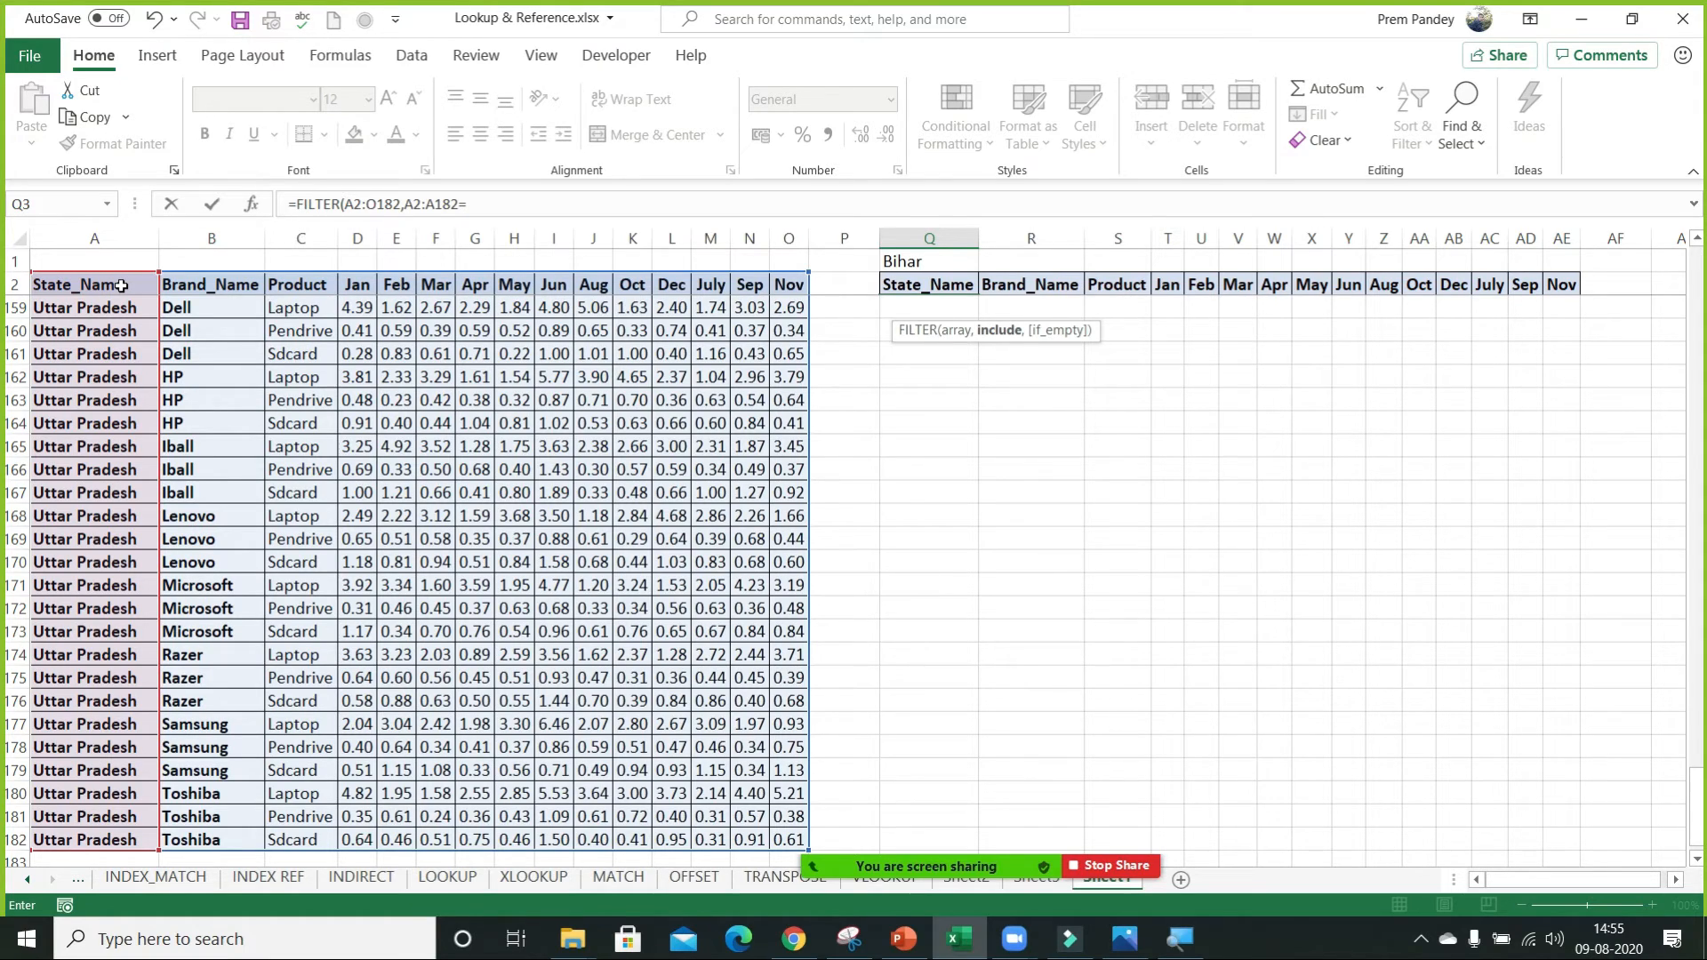
{"action": "left_click", "coordinate": [888, 260]}
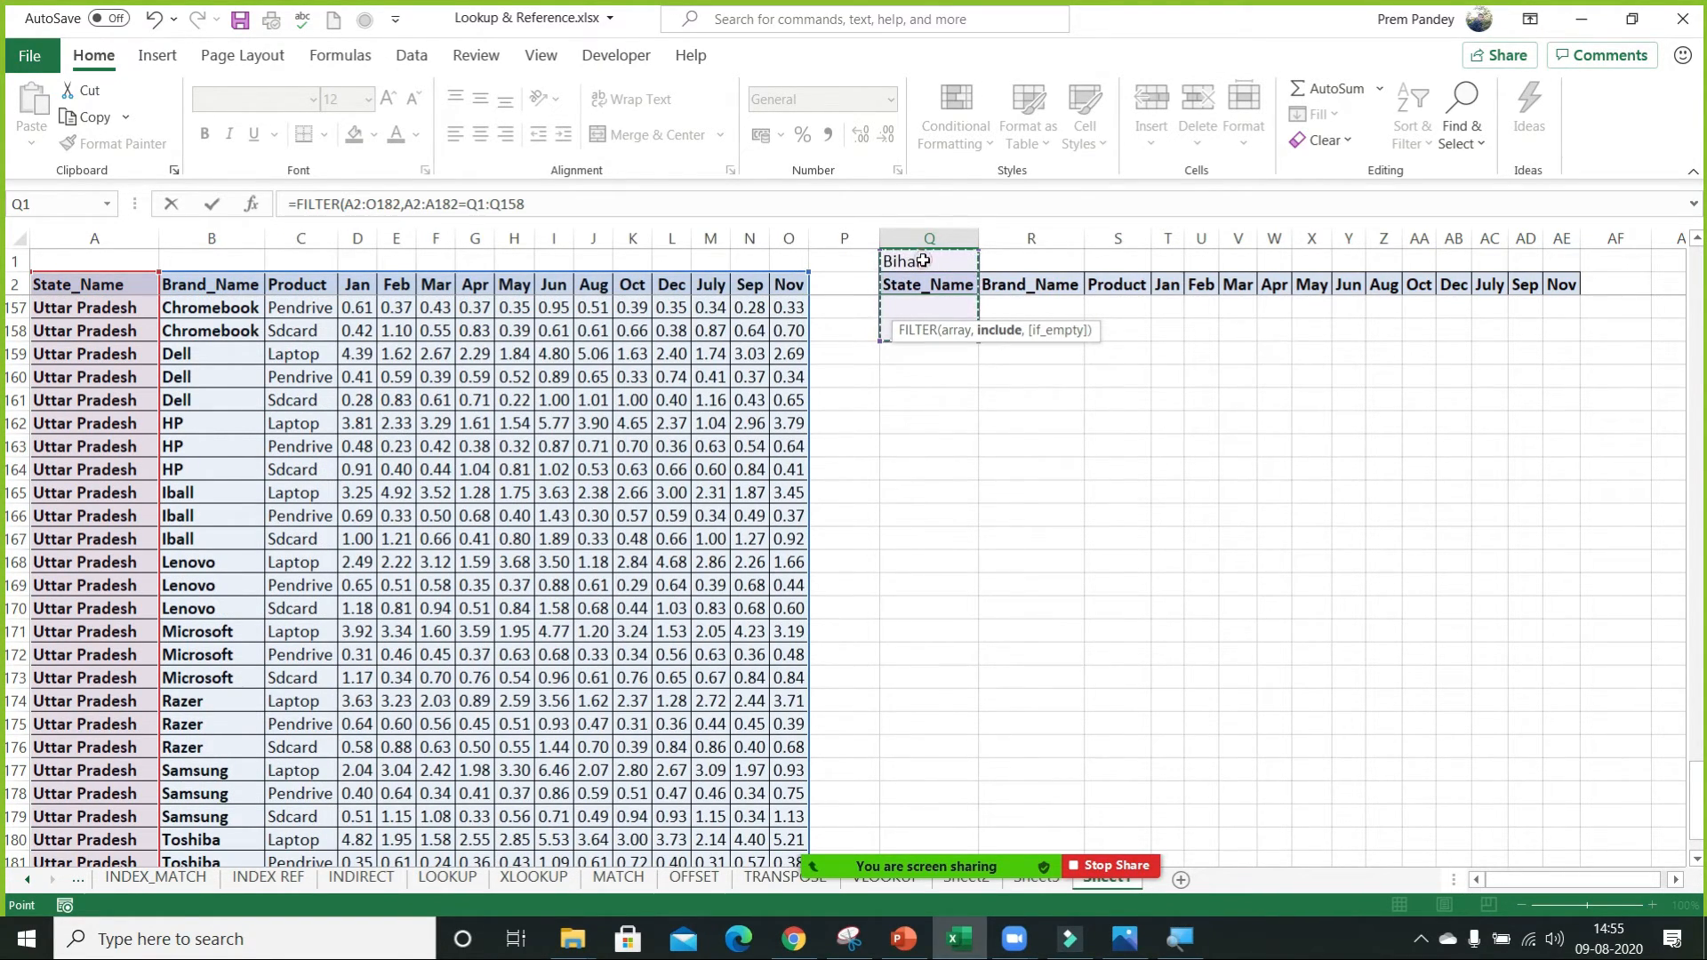
{"action": "left_click", "coordinate": [924, 260]}
{"action": "key", "text": "Return"}
Review the FILTER formula in Q3 and replace the state in Q1 with Odisha.
{"action": "left_click", "coordinate": [924, 260]}
{"action": "key", "text": "Down"}
{"action": "key", "text": "Down"}
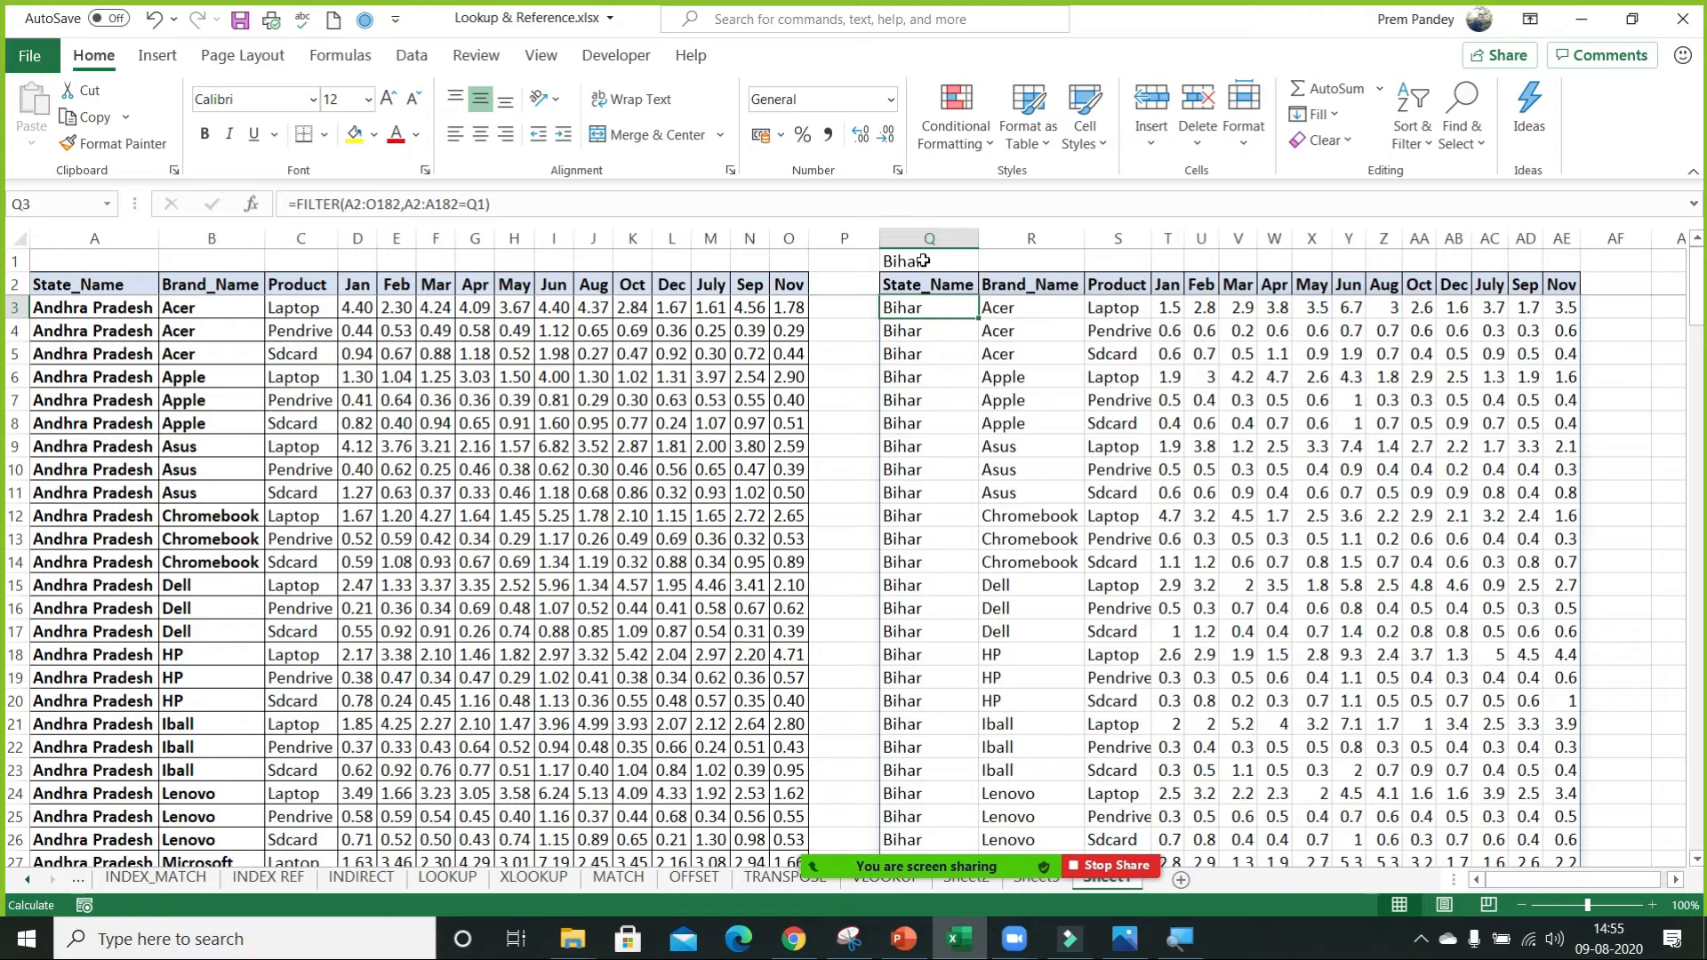
{"action": "key", "text": "Up"}
{"action": "key", "text": "Up"}
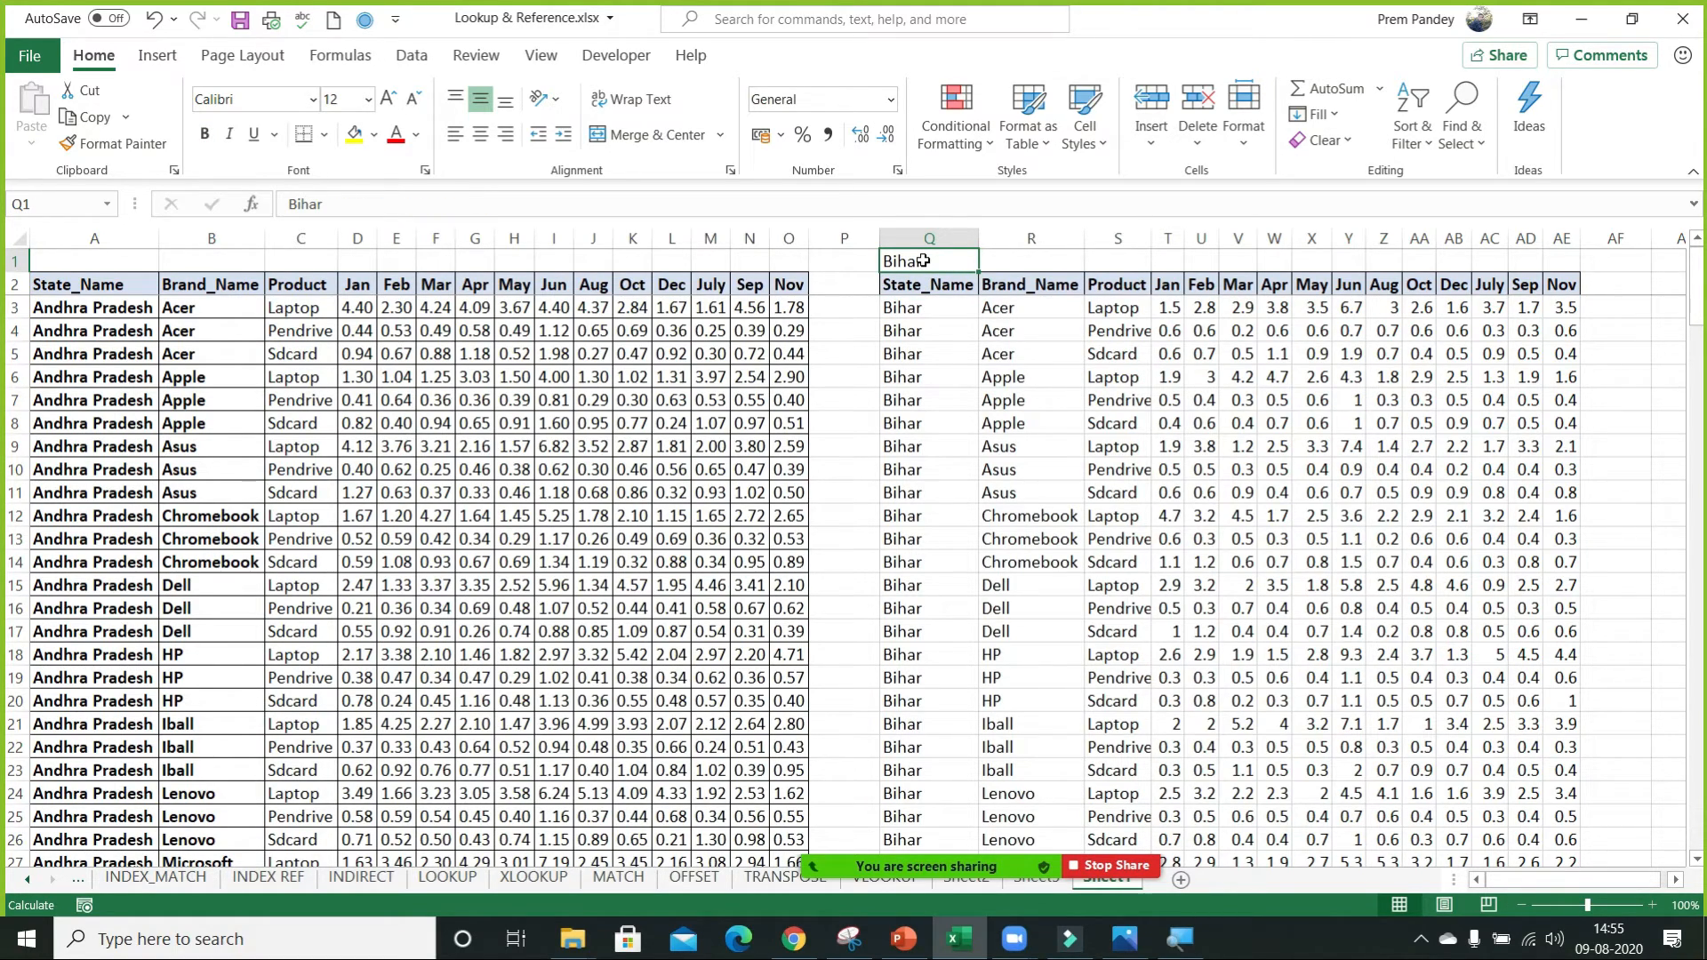
{"action": "type", "text": "O)disha"}
{"action": "key", "text": "Return"}
{"action": "key", "text": "Up"}
{"action": "type", "text": "Odisha"}
{"action": "key", "text": "Return"}
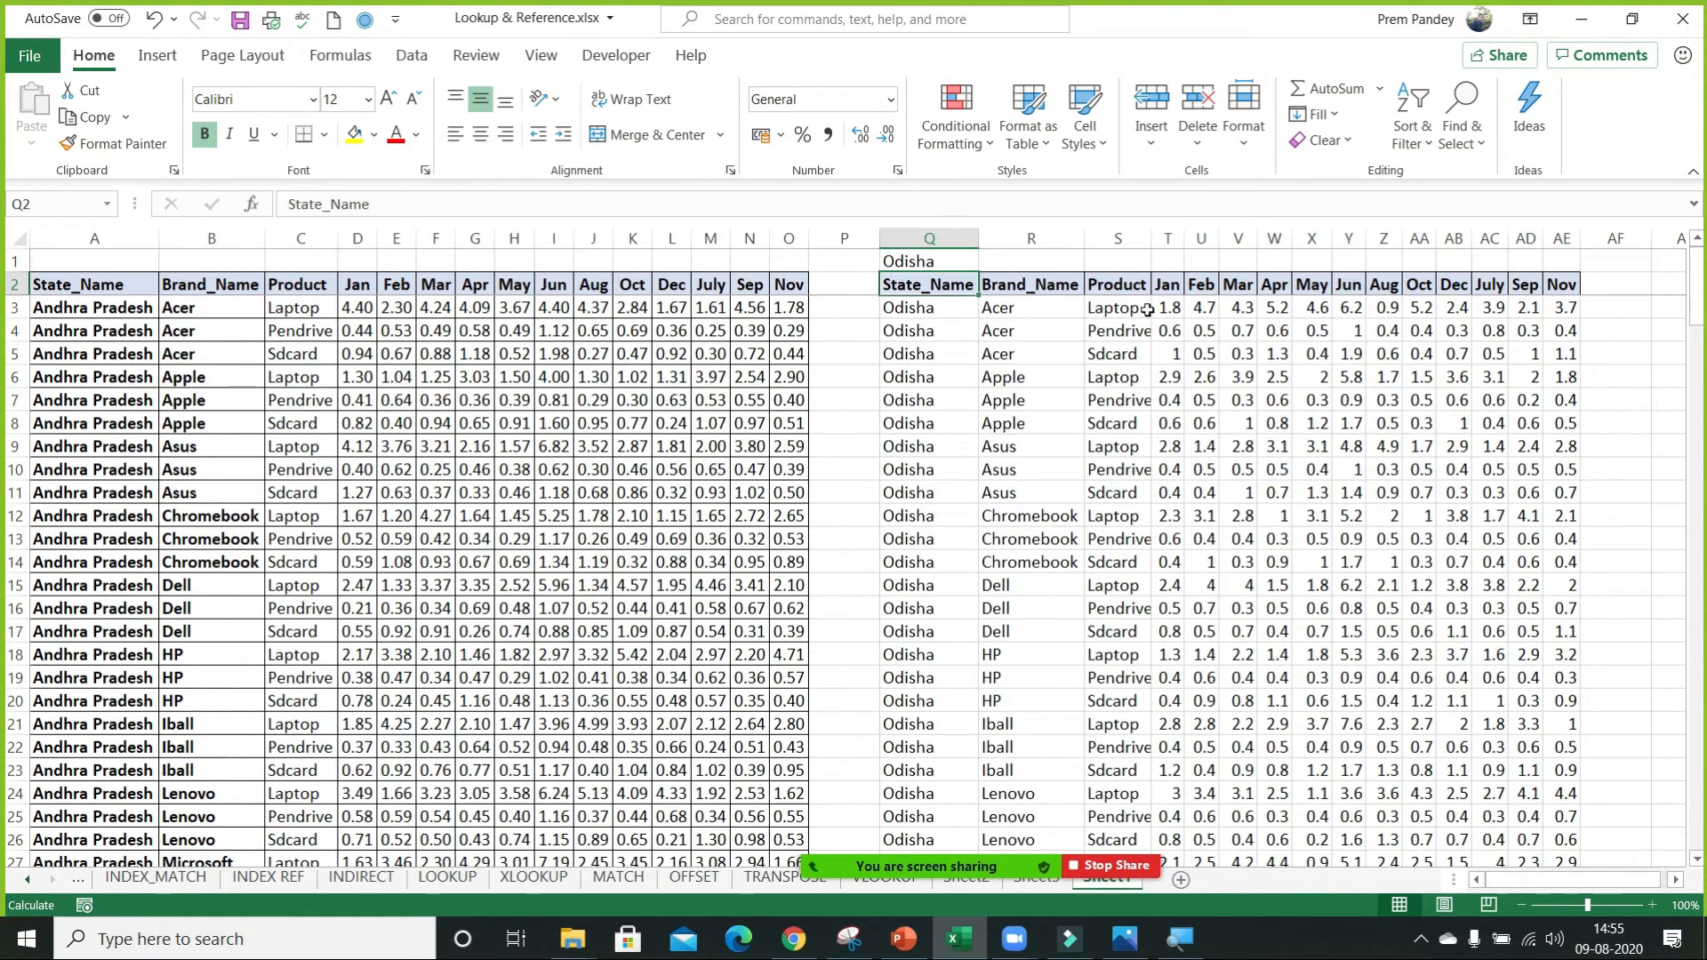
{"action": "key", "text": "Up"}
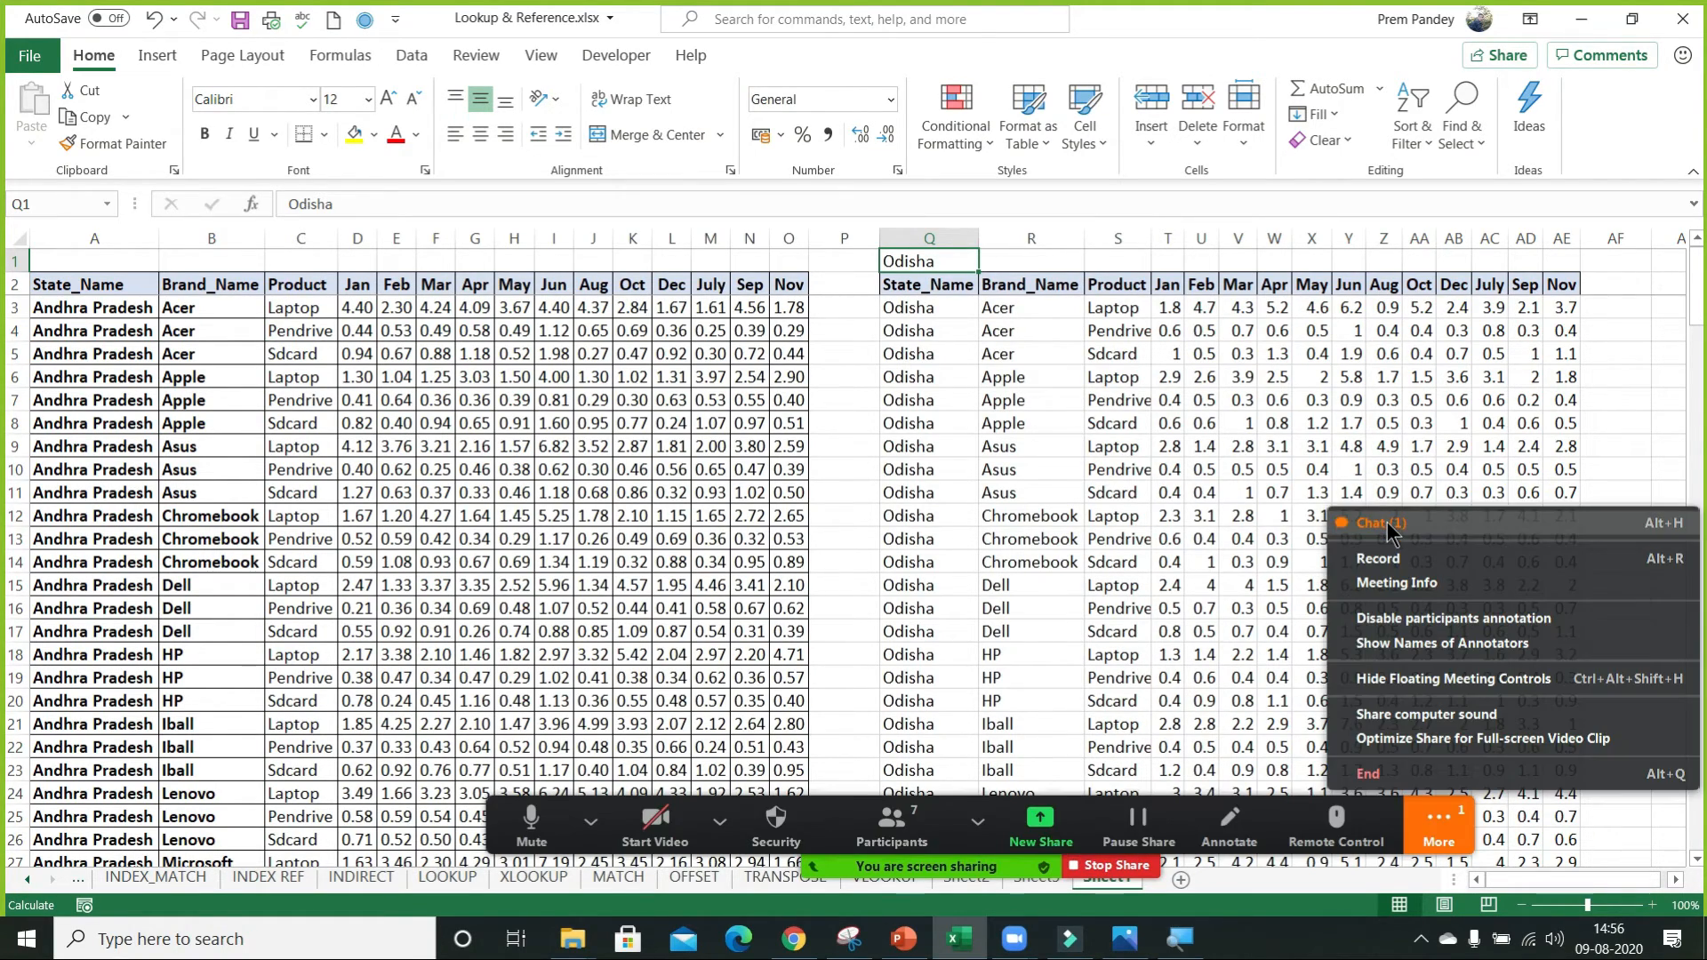
Check the participant's messages in the Zoom chat window and minimise it.
{"action": "left_click", "coordinate": [1388, 523]}
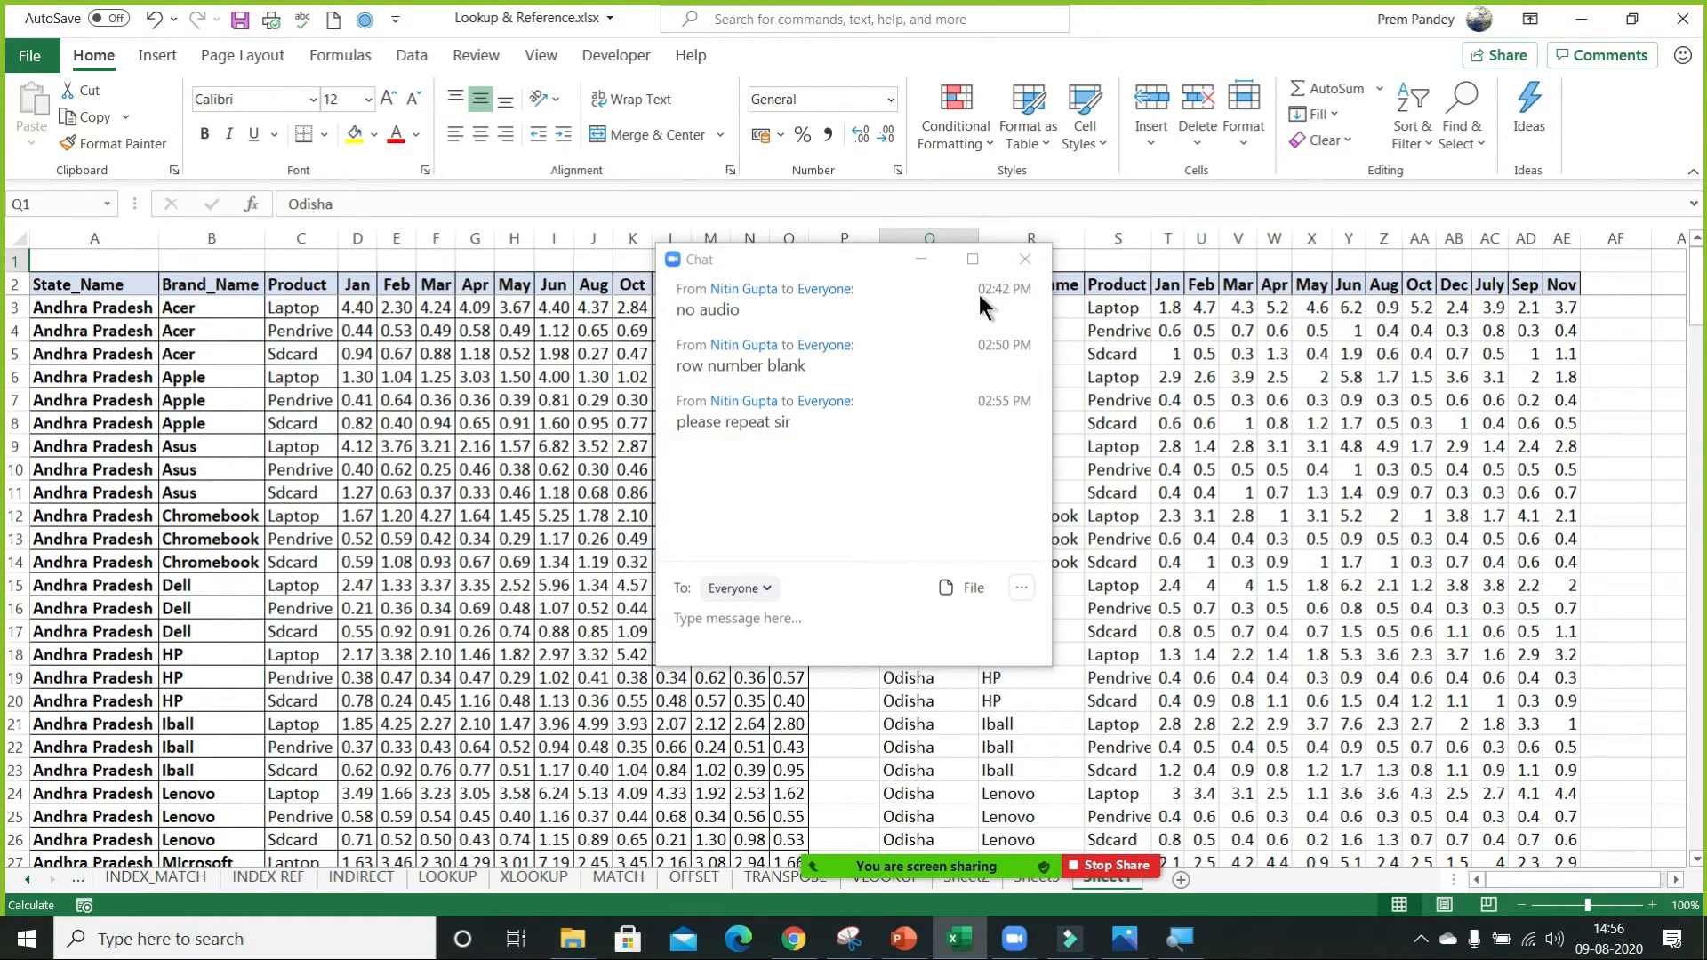
{"action": "left_click", "coordinate": [879, 258]}
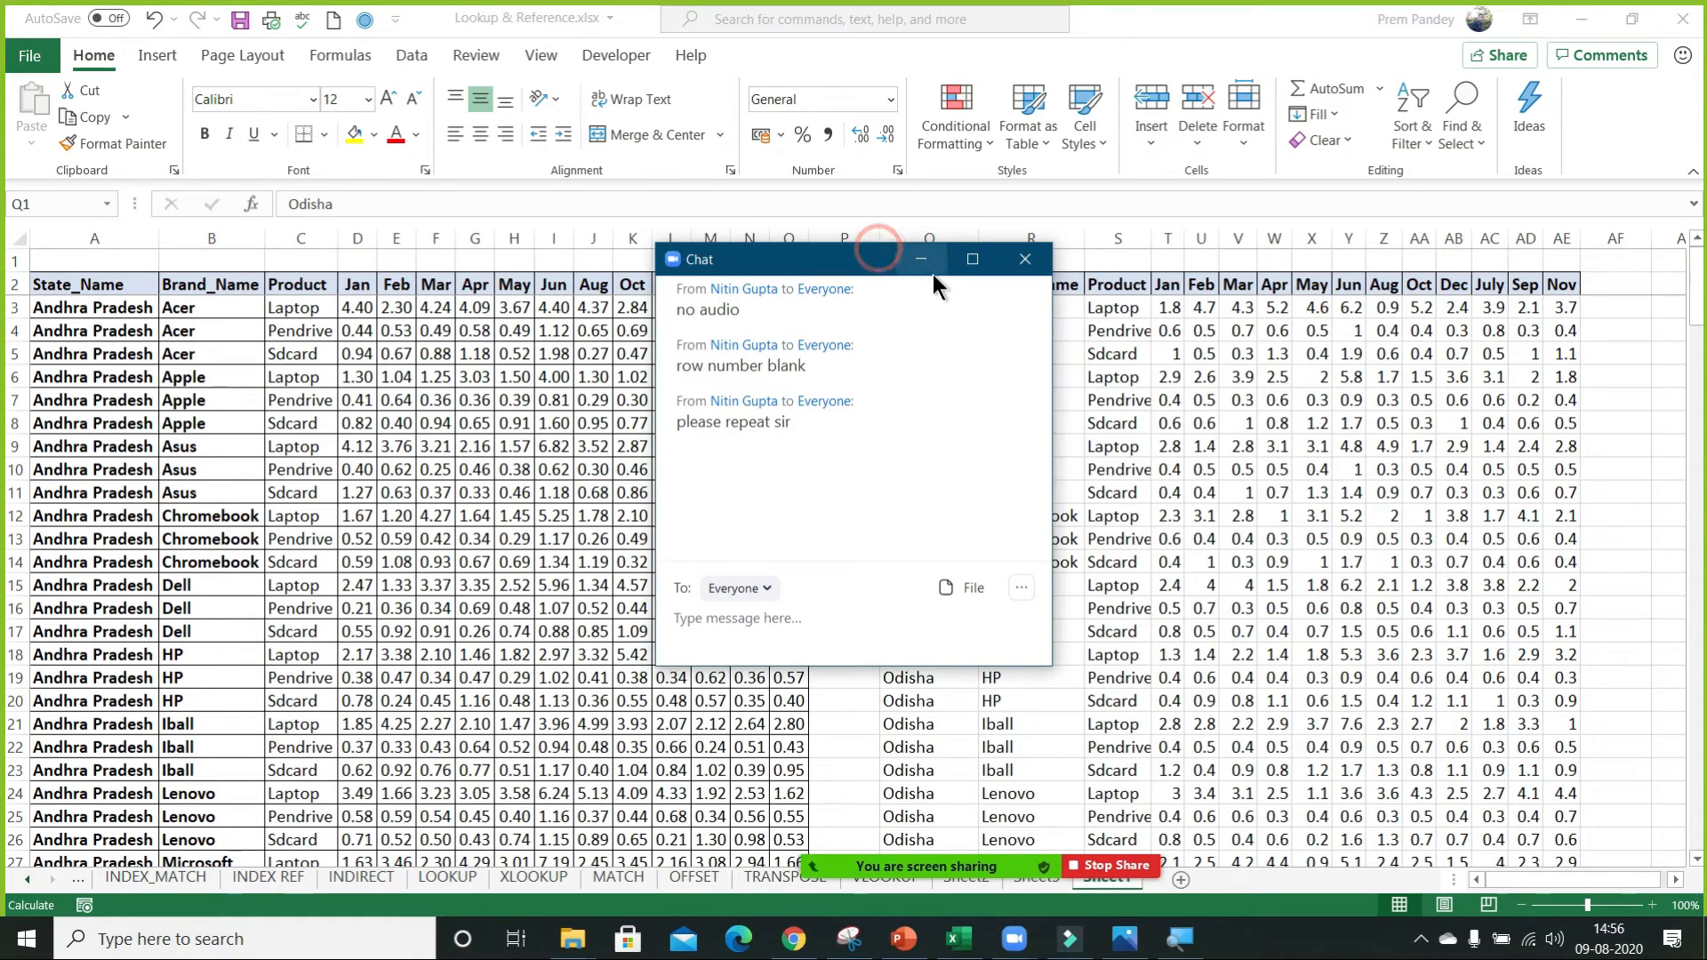
{"action": "left_click", "coordinate": [921, 260]}
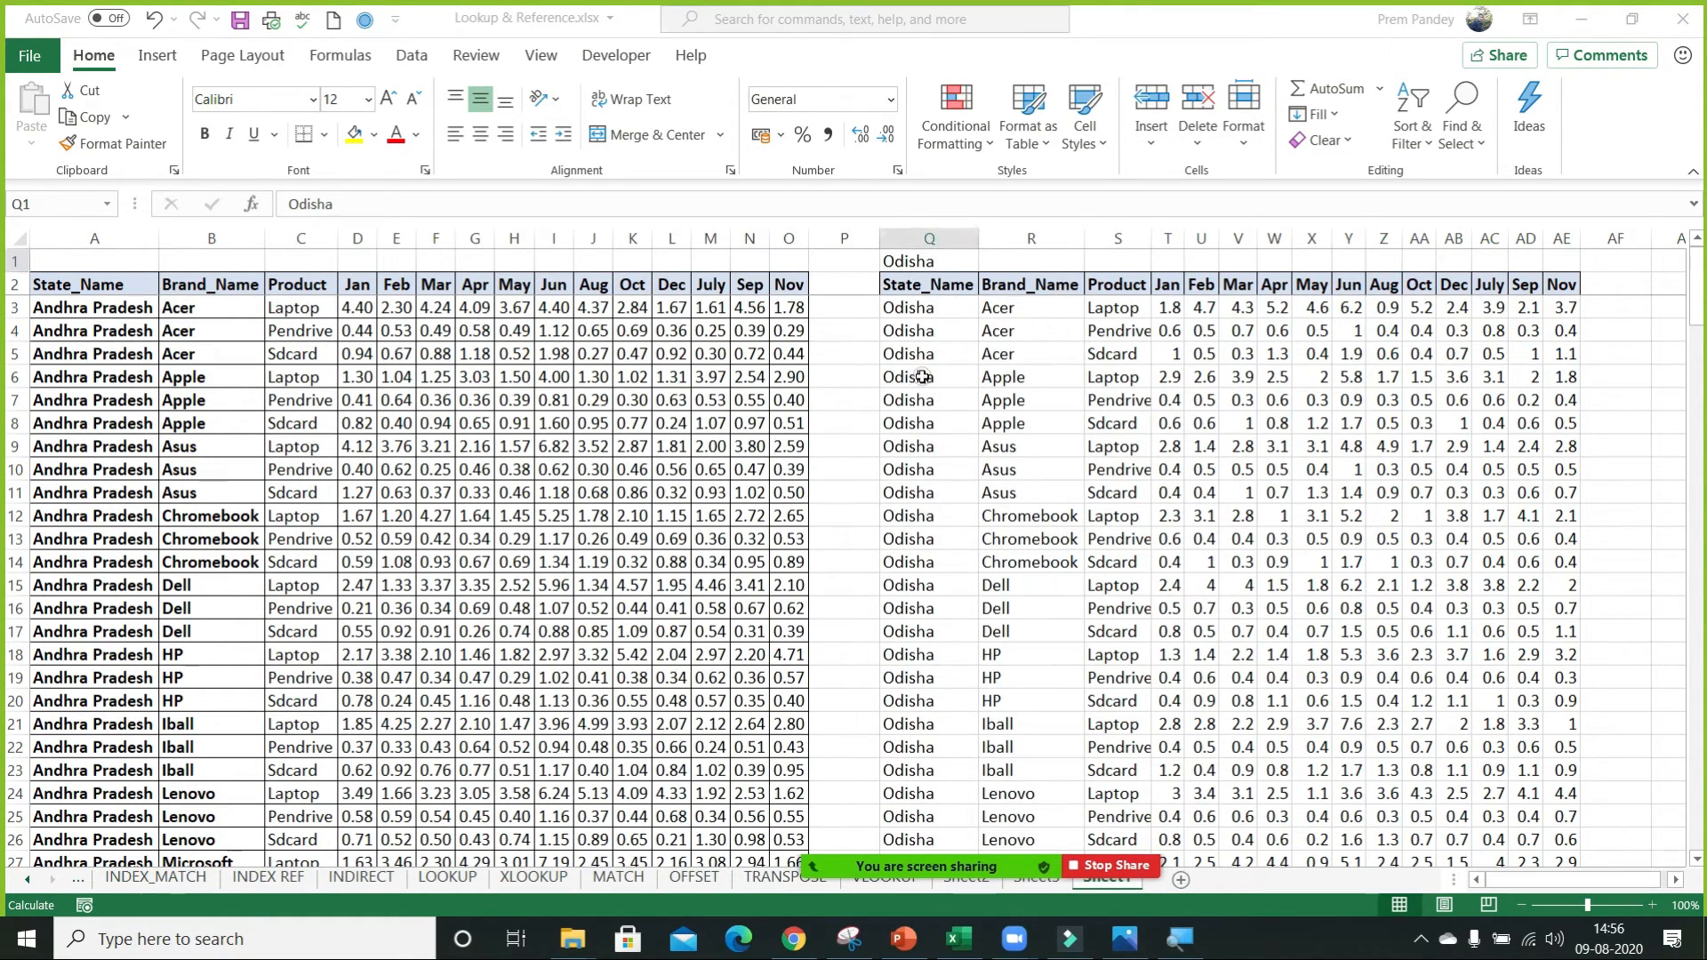
Select the FILTER results from Q3 to the end of the list and clear them.
{"action": "key", "text": "Down"}
Select the original data table from its header row down and turn on AutoFilter.
{"action": "key", "text": "Down"}
{"action": "key", "text": "ctrl+shift+Right"}
{"action": "key", "text": "ctrl+shift+Down"}
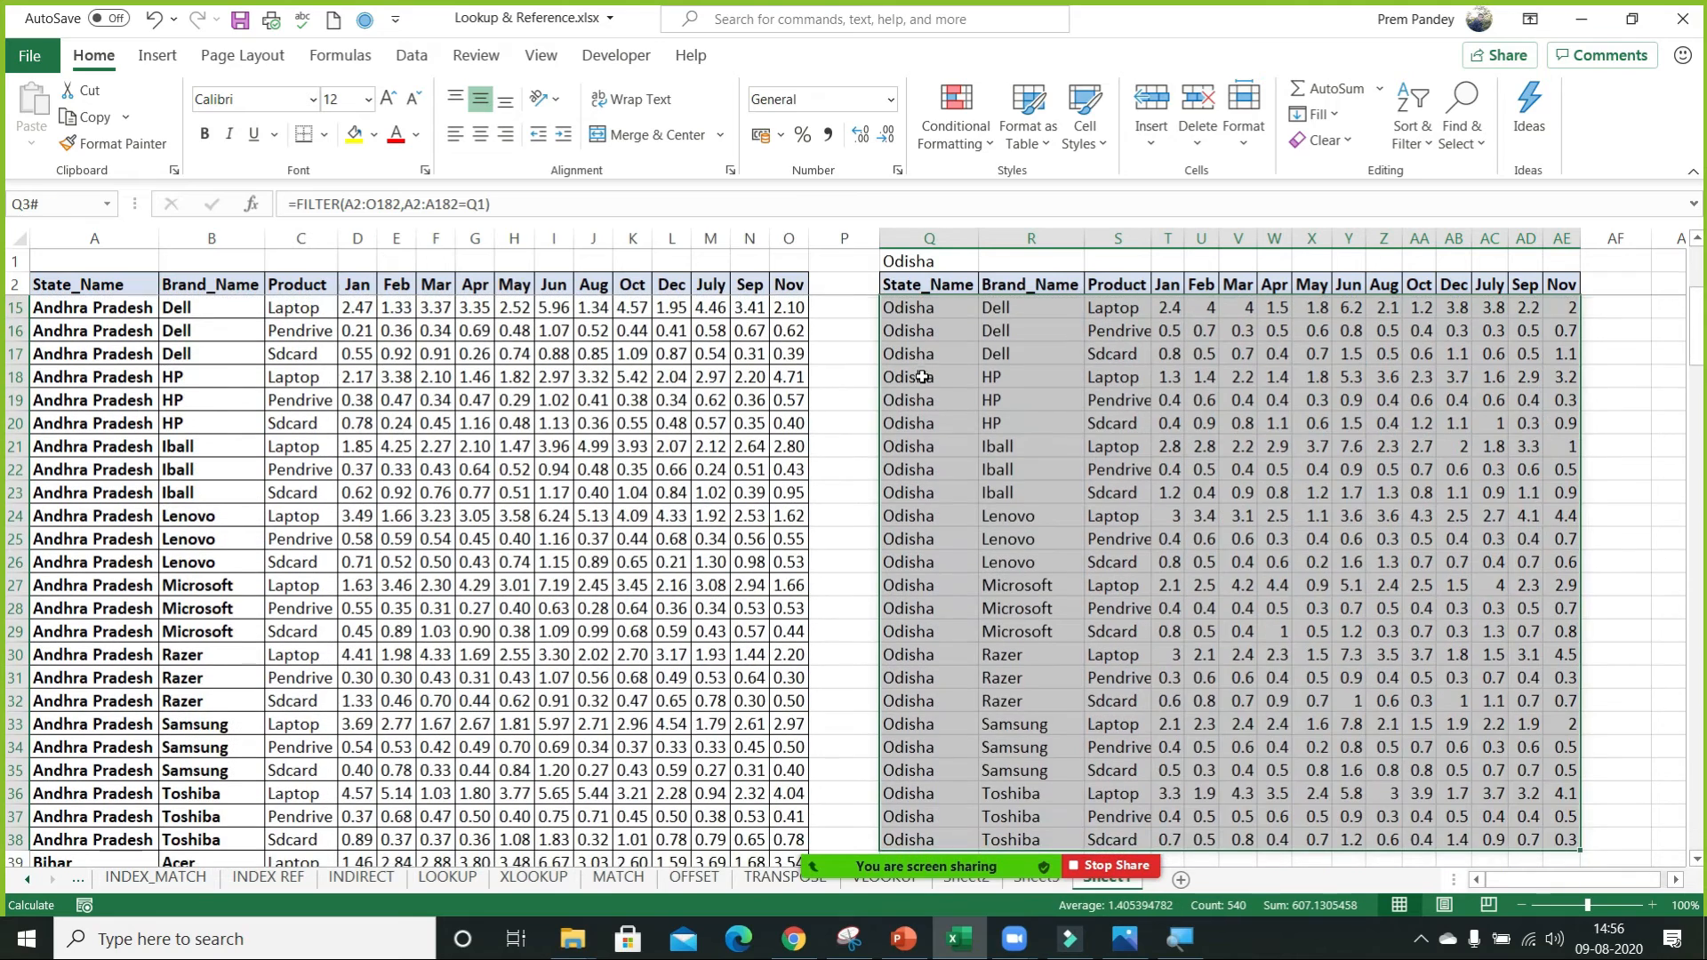
{"action": "key", "text": "Up"}
{"action": "key", "text": "ctrl+Down"}
{"action": "key", "text": "Up"}
{"action": "key", "text": "Left"}
{"action": "key", "text": "ctrl+Up"}
{"action": "key", "text": "Left"}
{"action": "key", "text": "Down"}
{"action": "key", "text": "Down"}
{"action": "key", "text": "Up"}
{"action": "key", "text": "ctrl+shift+Left"}
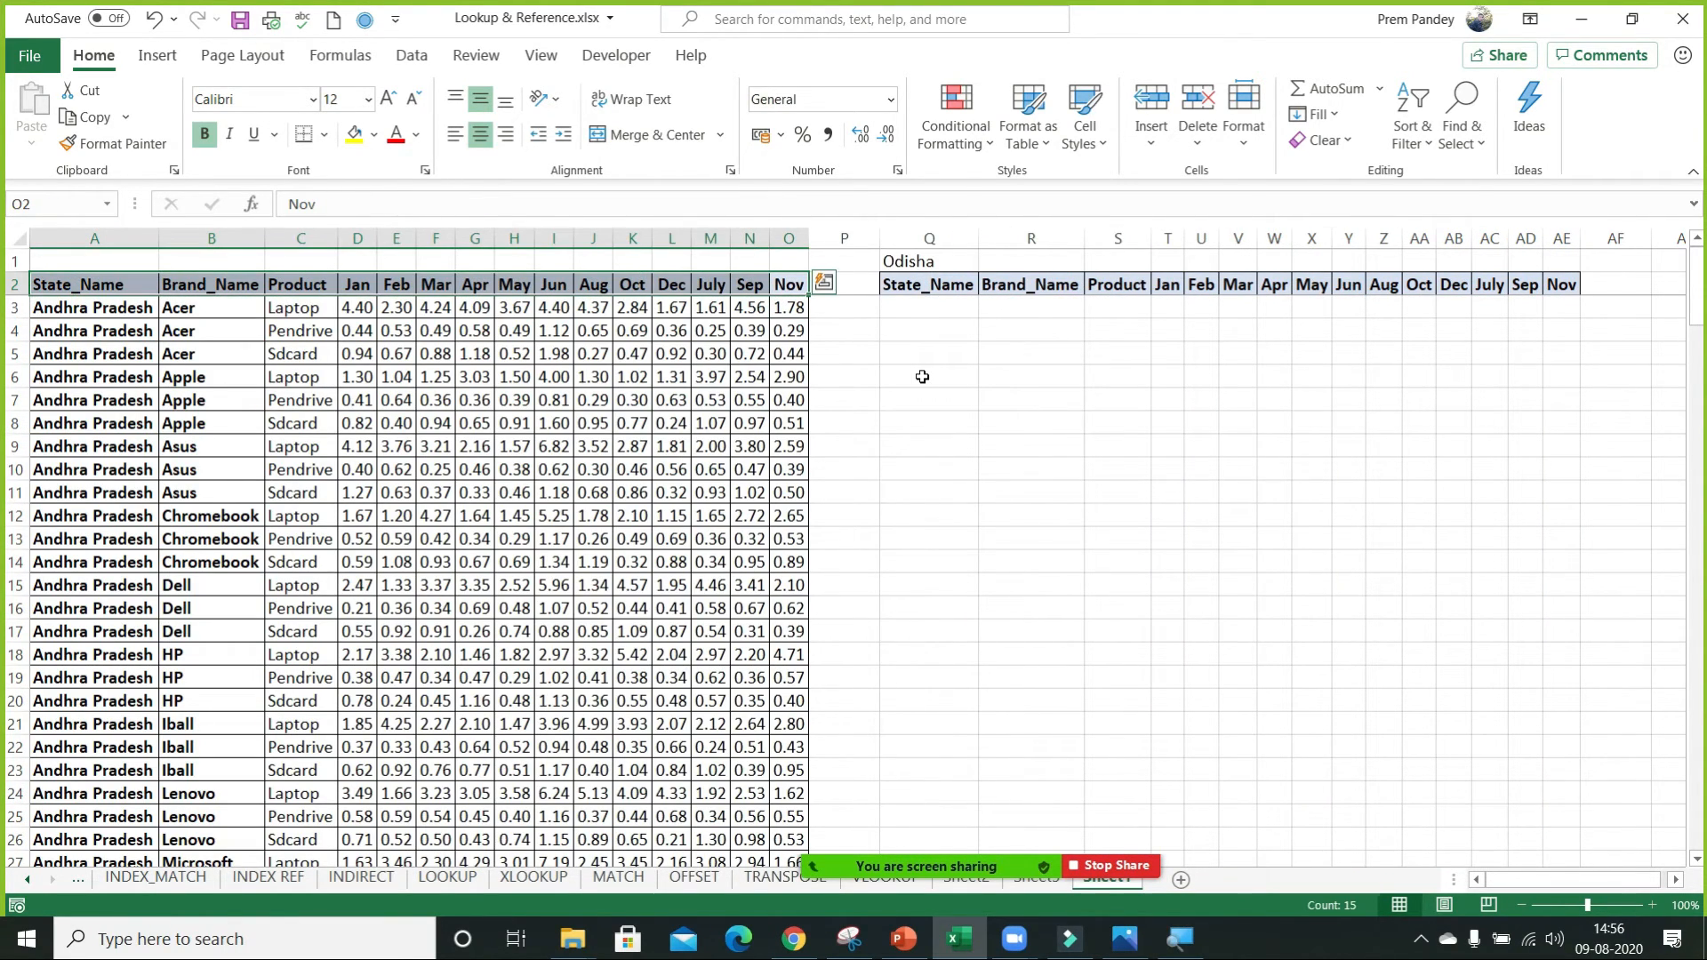
{"action": "key", "text": "ctrl+shift+Down"}
{"action": "key", "text": "ctrl+shift+l"}
{"action": "key", "text": "Left"}
{"action": "key", "text": "Left"}
{"action": "key", "text": "Down"}
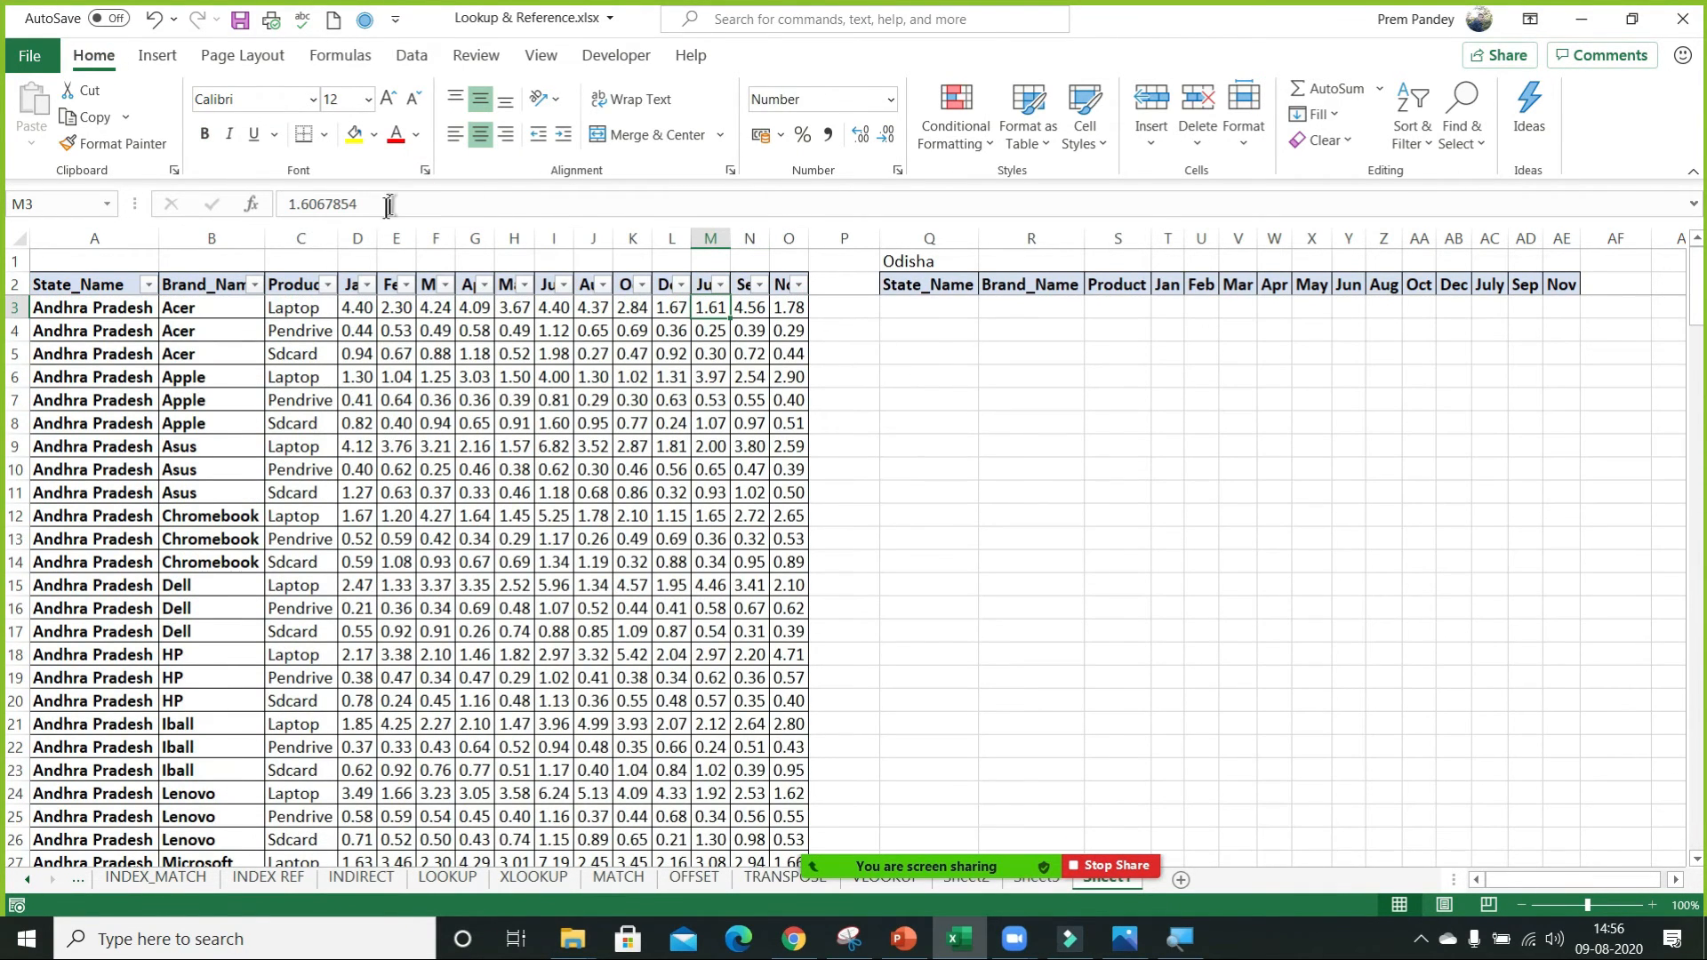
Filter the State_Name column to show only Odisha, and turn the table's AutoFilter off again.
{"action": "left_click", "coordinate": [147, 284]}
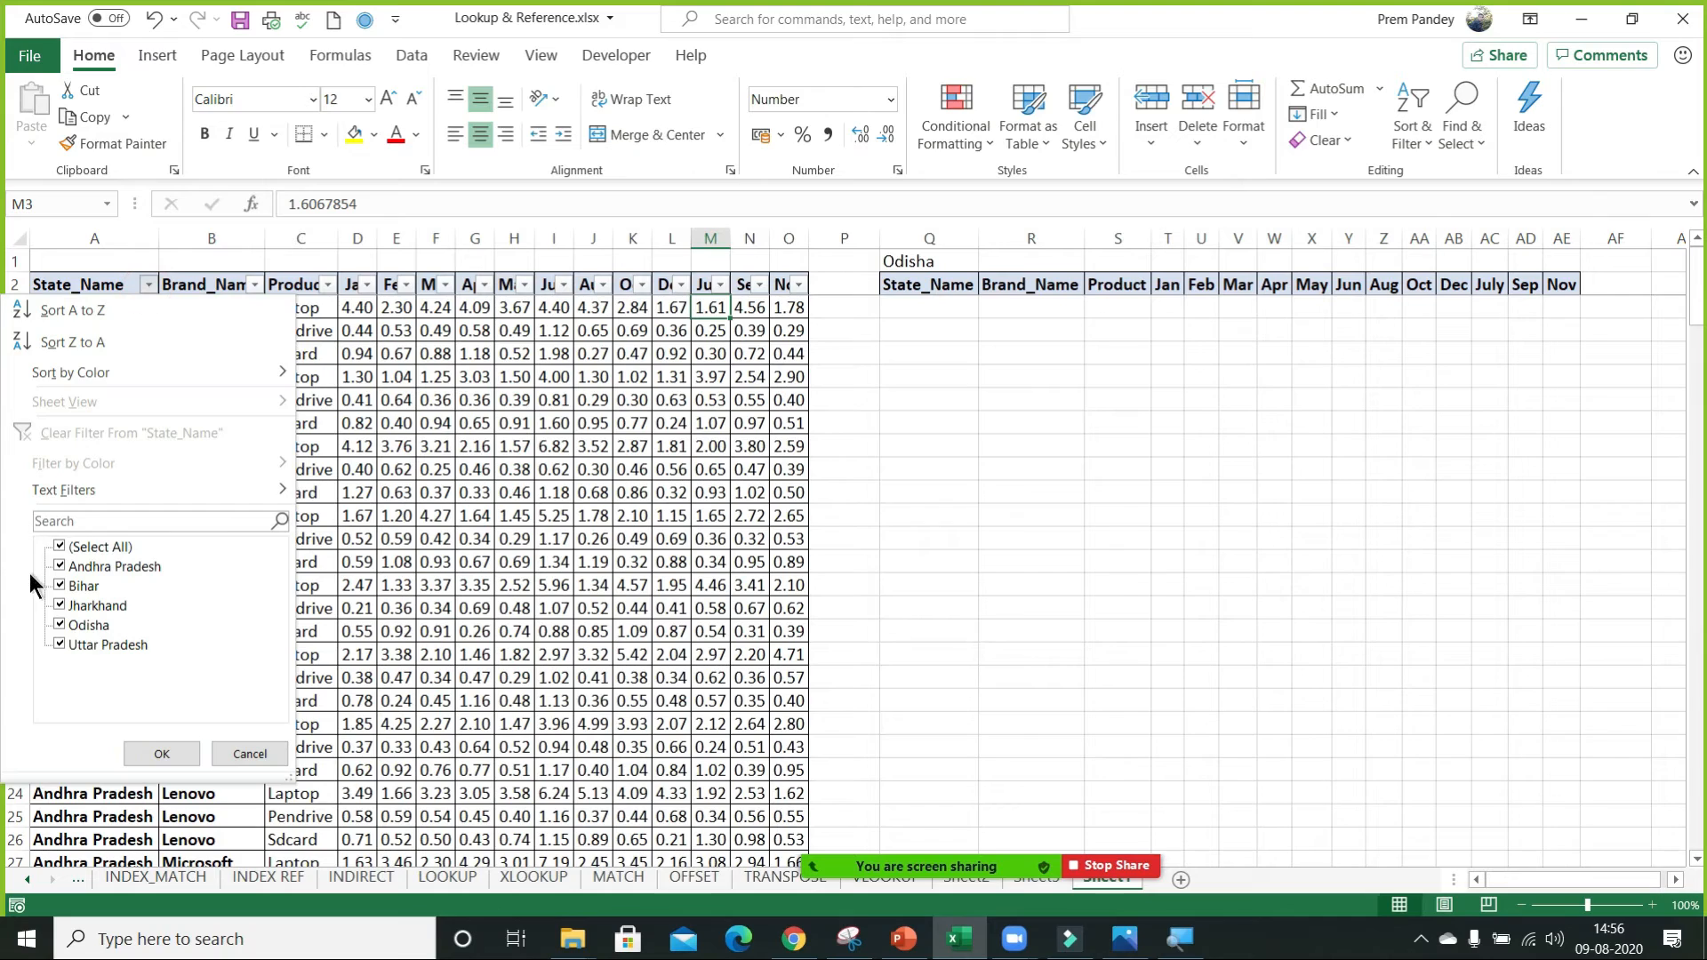
{"action": "left_click", "coordinate": [55, 548]}
{"action": "left_click", "coordinate": [62, 627]}
{"action": "left_click", "coordinate": [161, 754]}
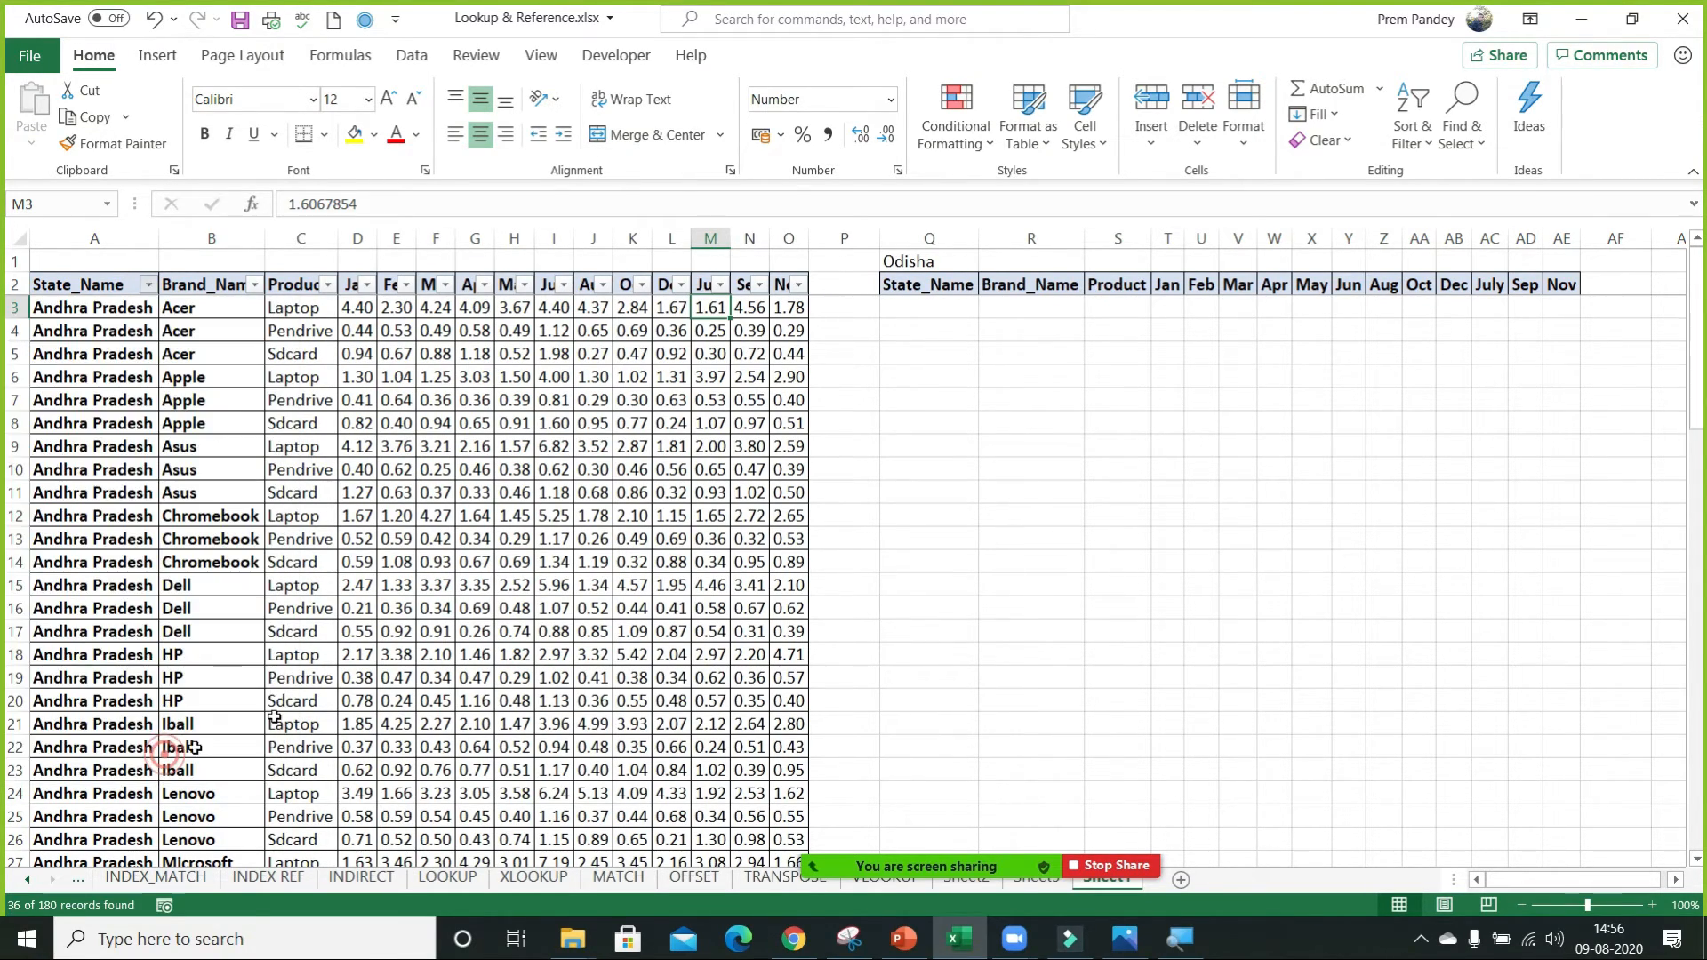
{"action": "left_click", "coordinate": [507, 497]}
{"action": "key", "text": "ctrl+Up"}
{"action": "key", "text": "Down"}
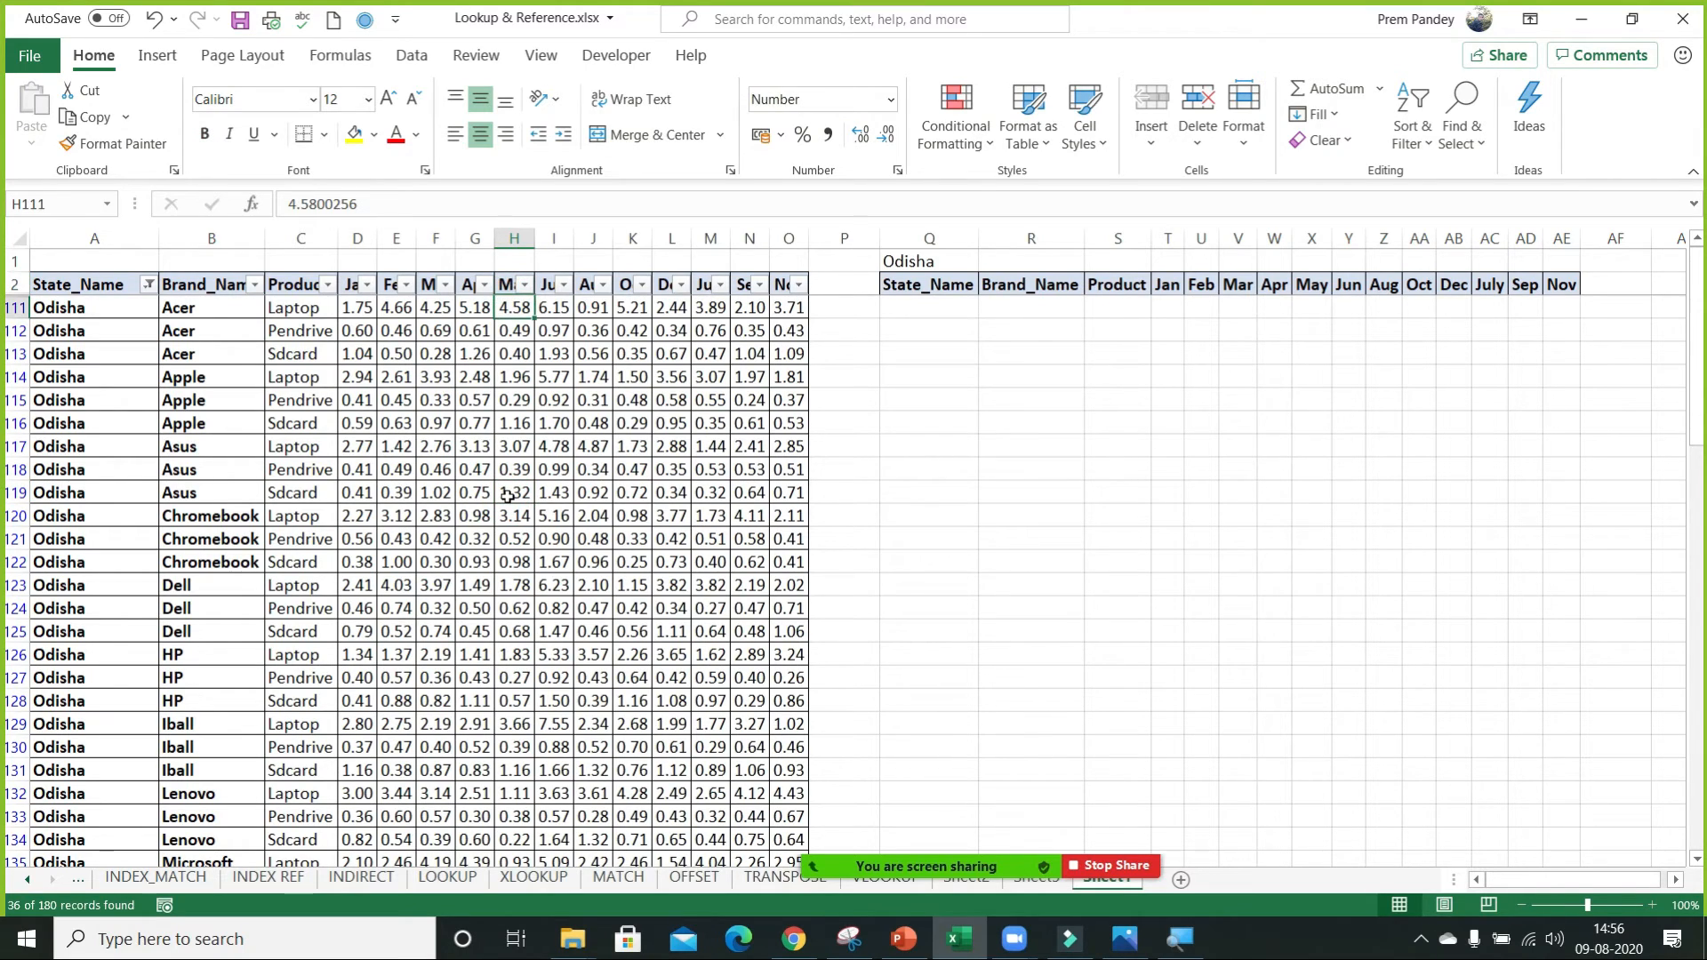
{"action": "key", "text": "Up"}
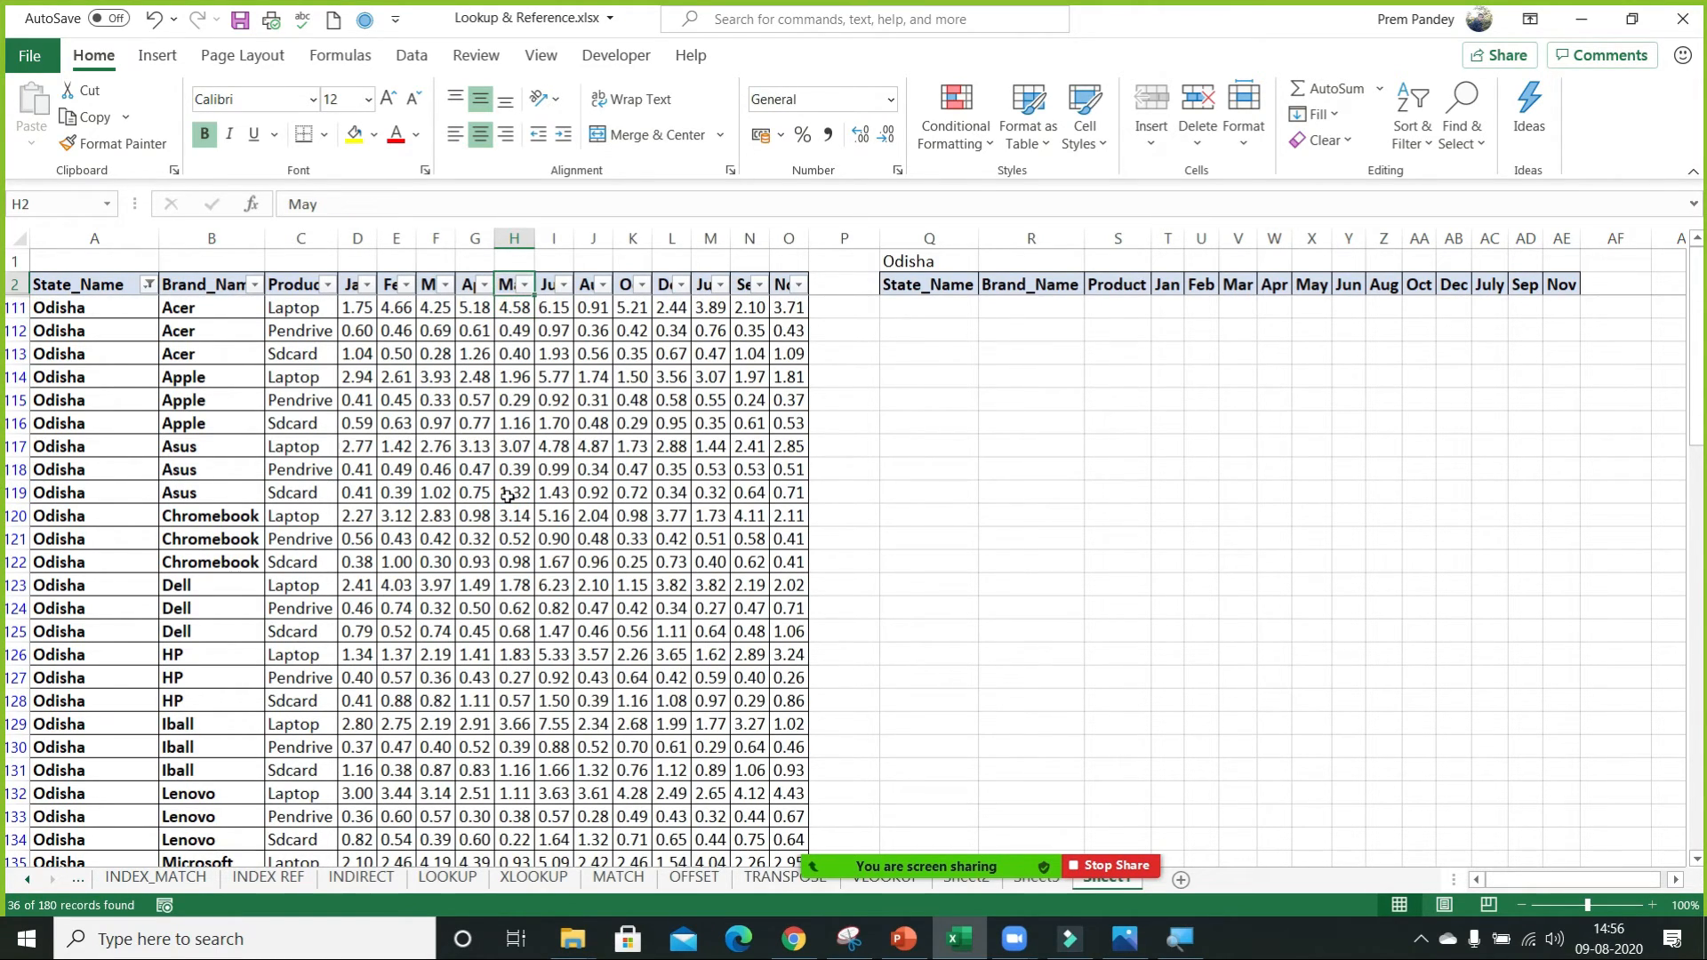
{"action": "key", "text": "ctrl+shift+l"}
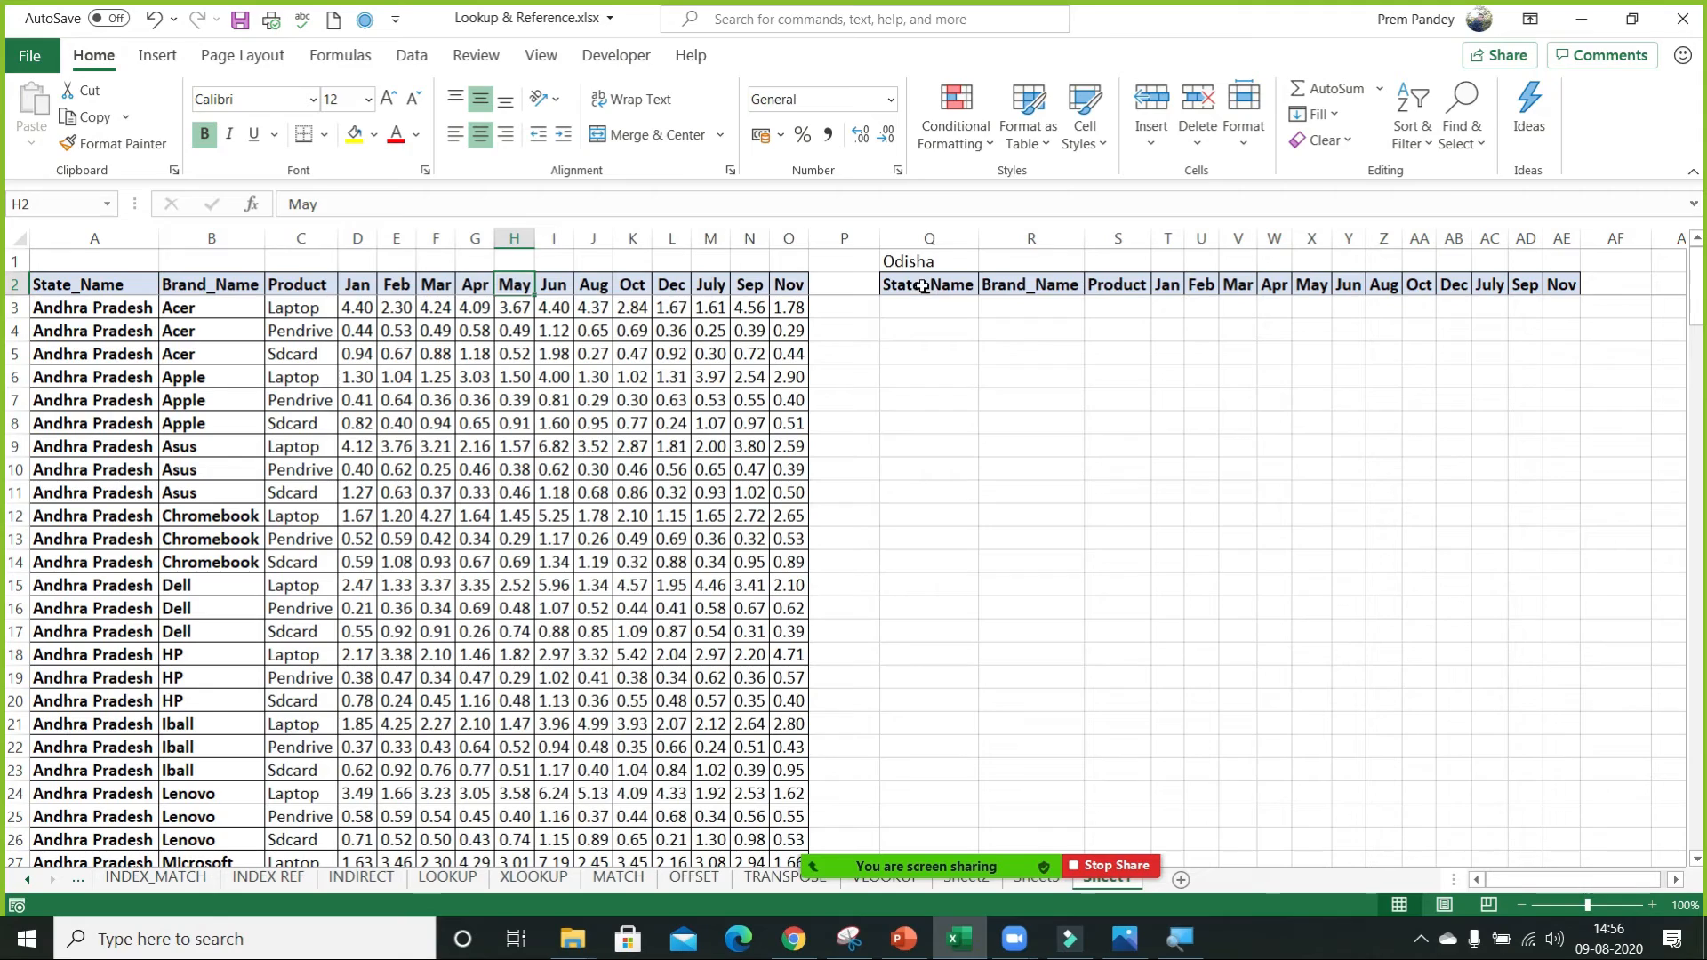
Start a FILTER formula in Q3 with the whole original data table, A2:O182, as its array.
{"action": "left_click", "coordinate": [924, 286]}
{"action": "key", "text": "Down"}
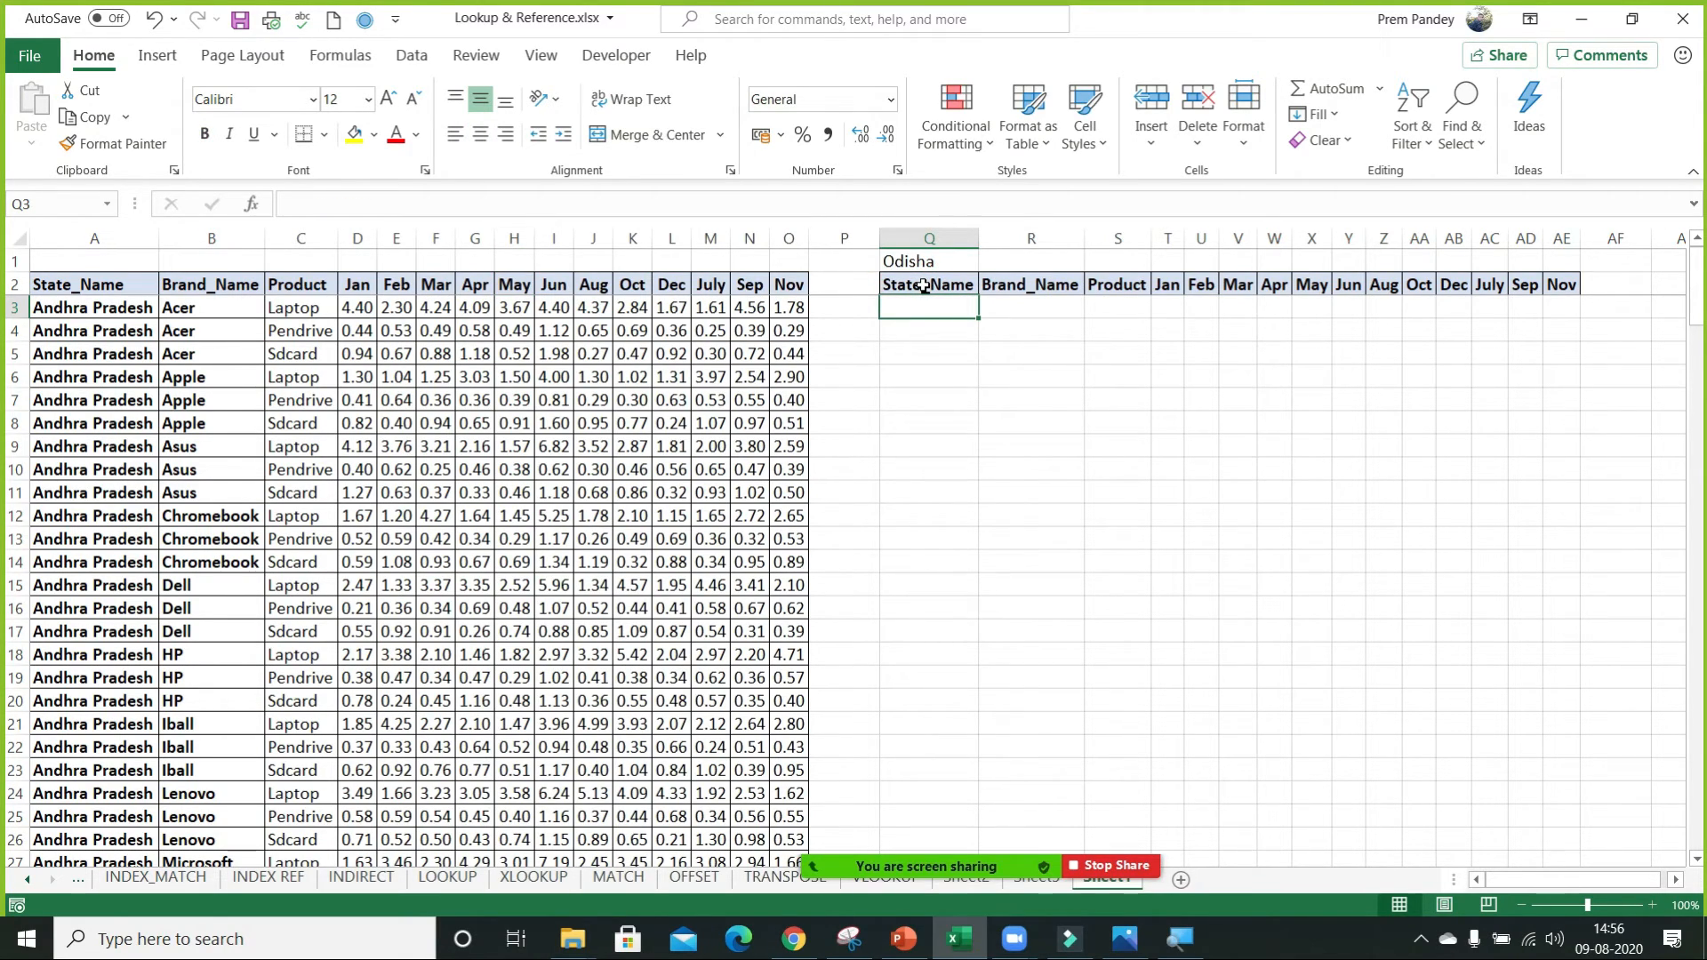
{"action": "type", "text": "="}
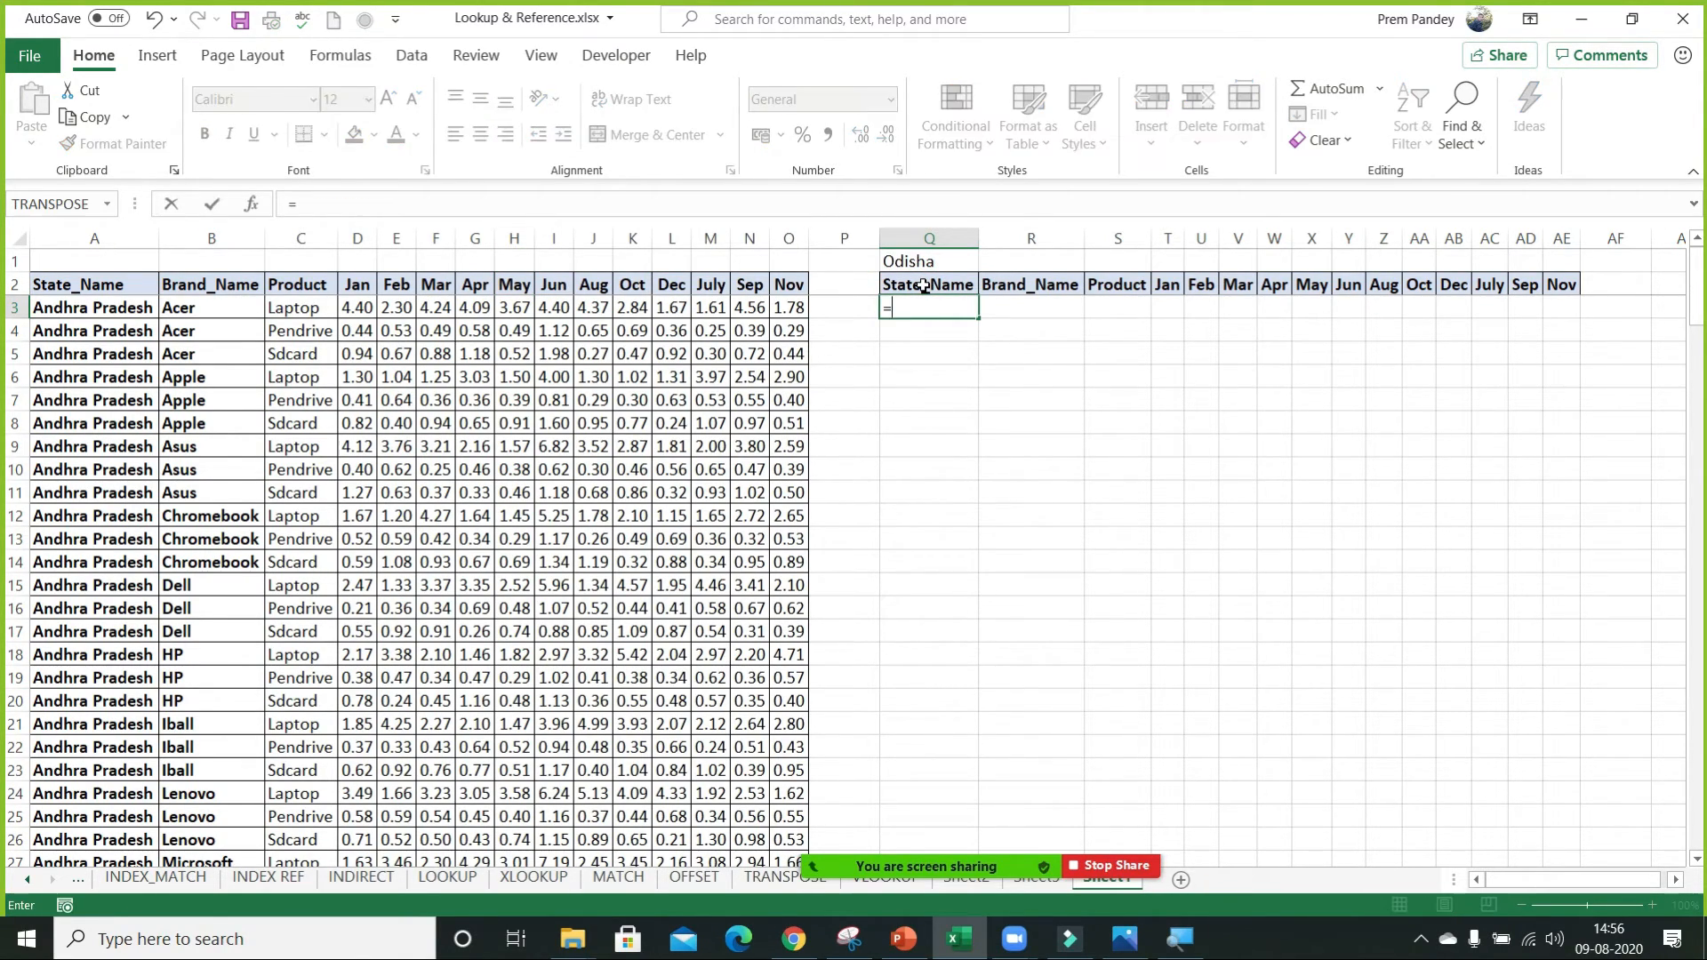
{"action": "type", "text": "fil"}
{"action": "key", "text": "Tab"}
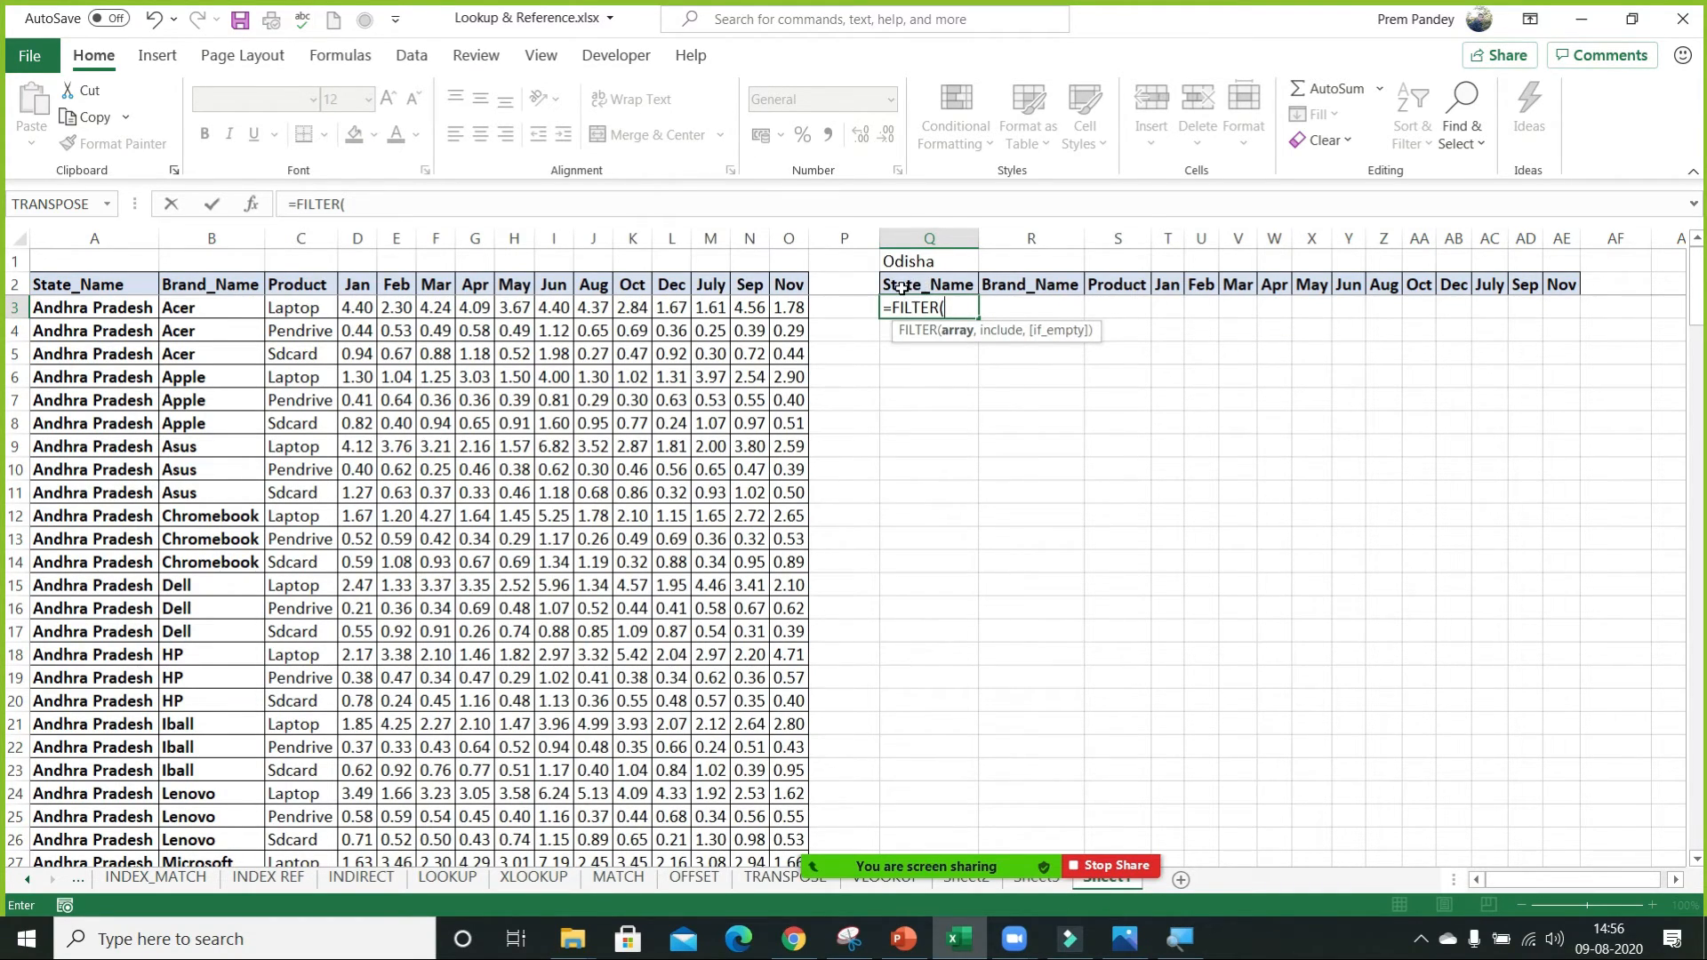
{"action": "left_click", "coordinate": [594, 263]}
{"action": "left_click", "coordinate": [595, 276]}
{"action": "key", "text": "ctrl+Left"}
{"action": "key", "text": "ctrl+shift+Right"}
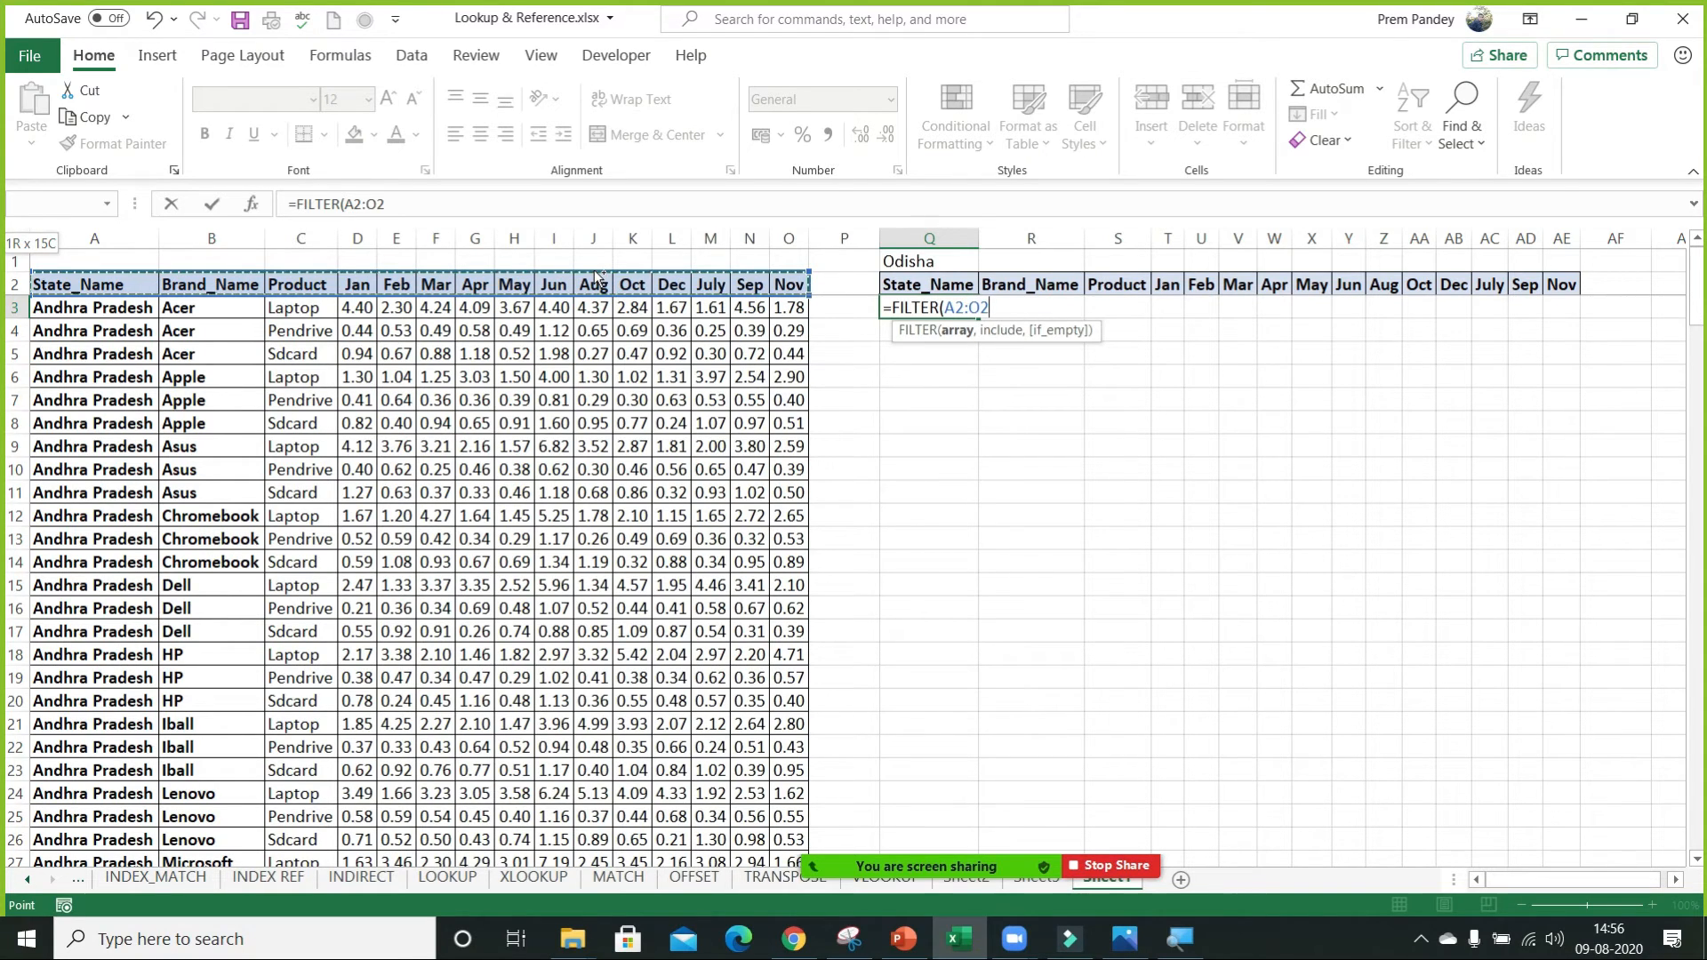
{"action": "key", "text": "ctrl+shift+Down"}
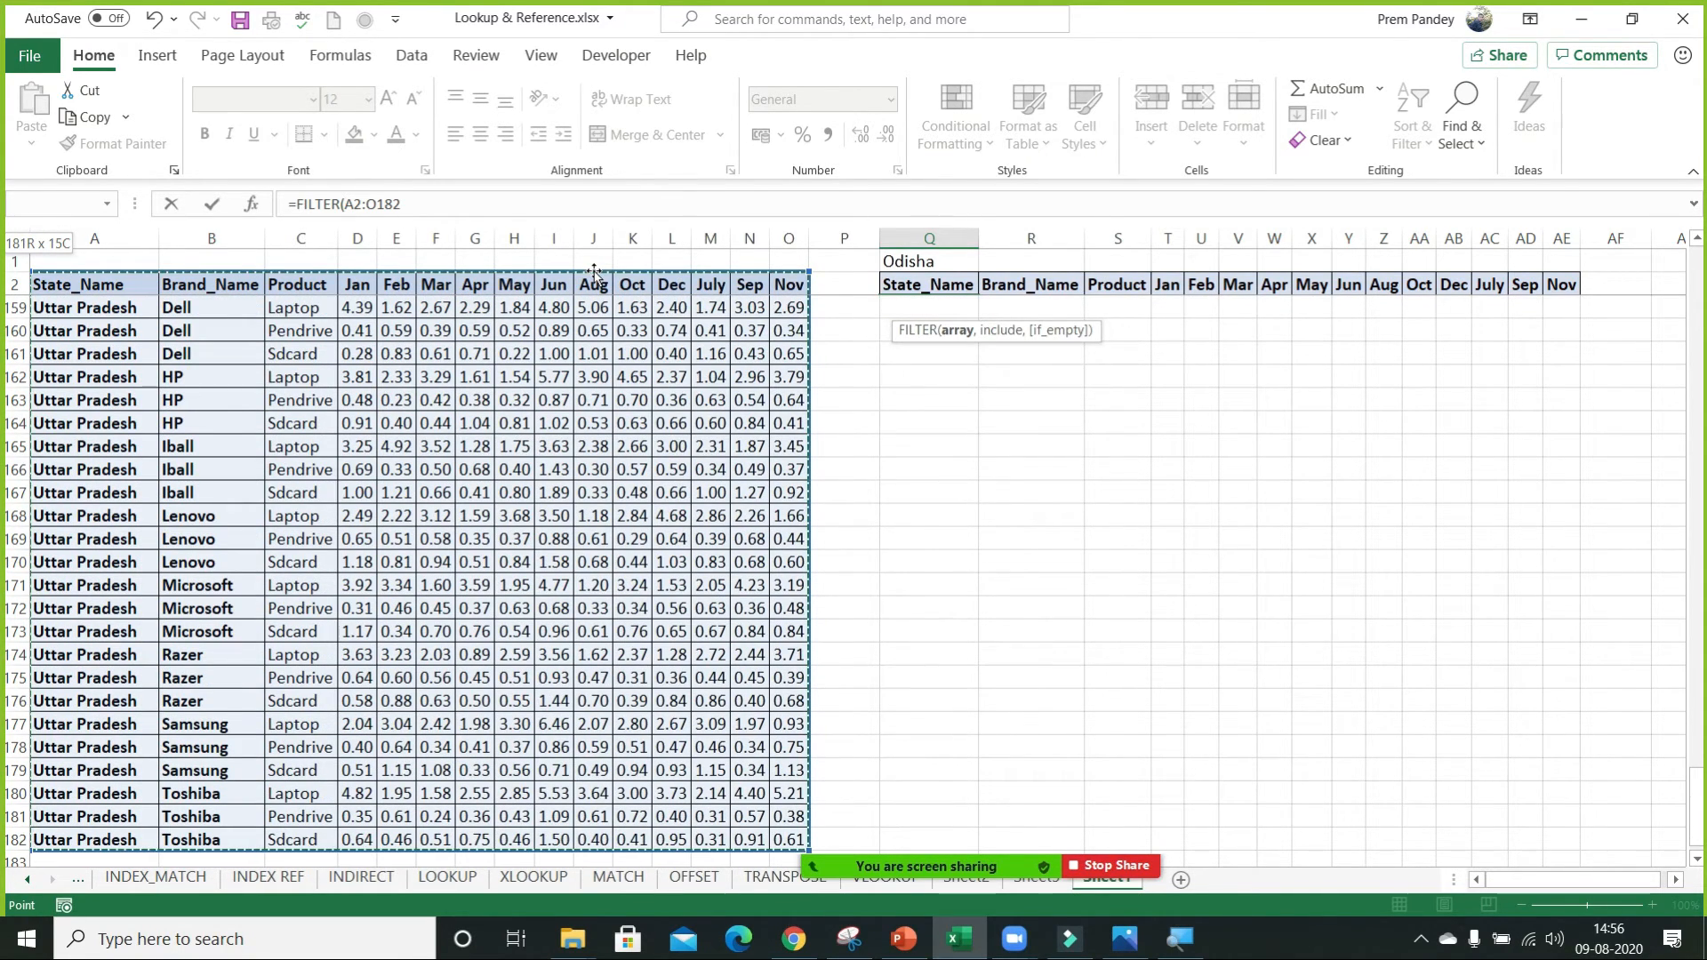
Set the formula's include condition to A2:A182=Q1 and enter the completed FILTER formula in Q3.
{"action": "type", "text": ","}
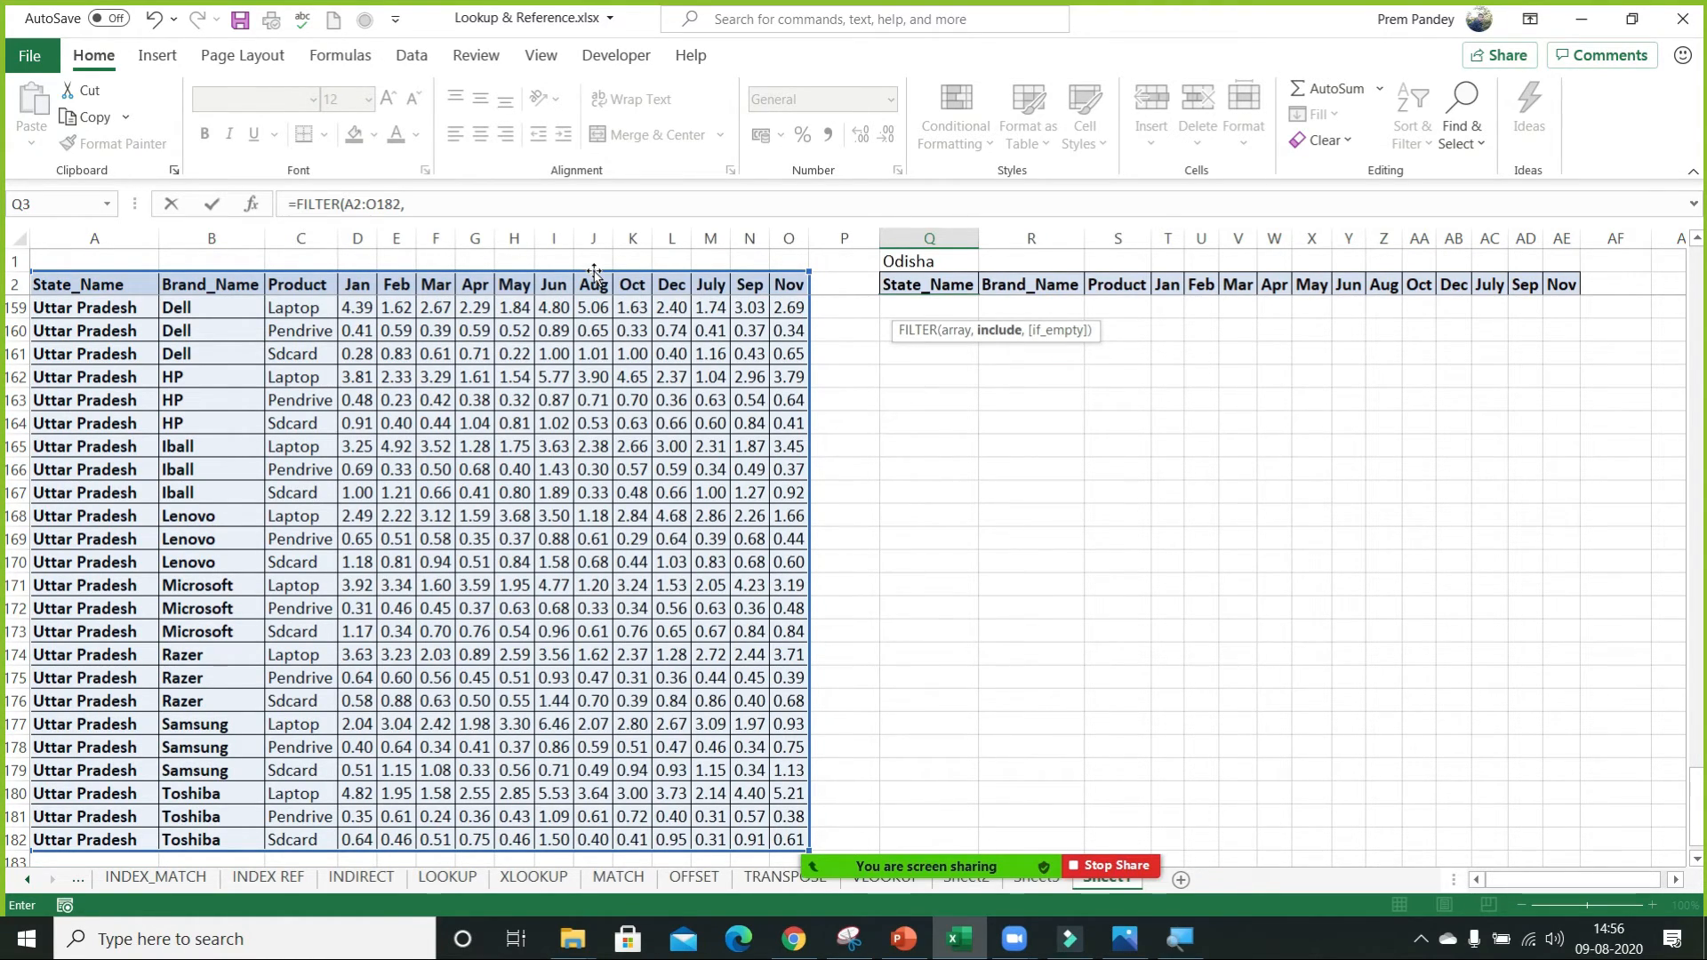
{"action": "left_click", "coordinate": [152, 287]}
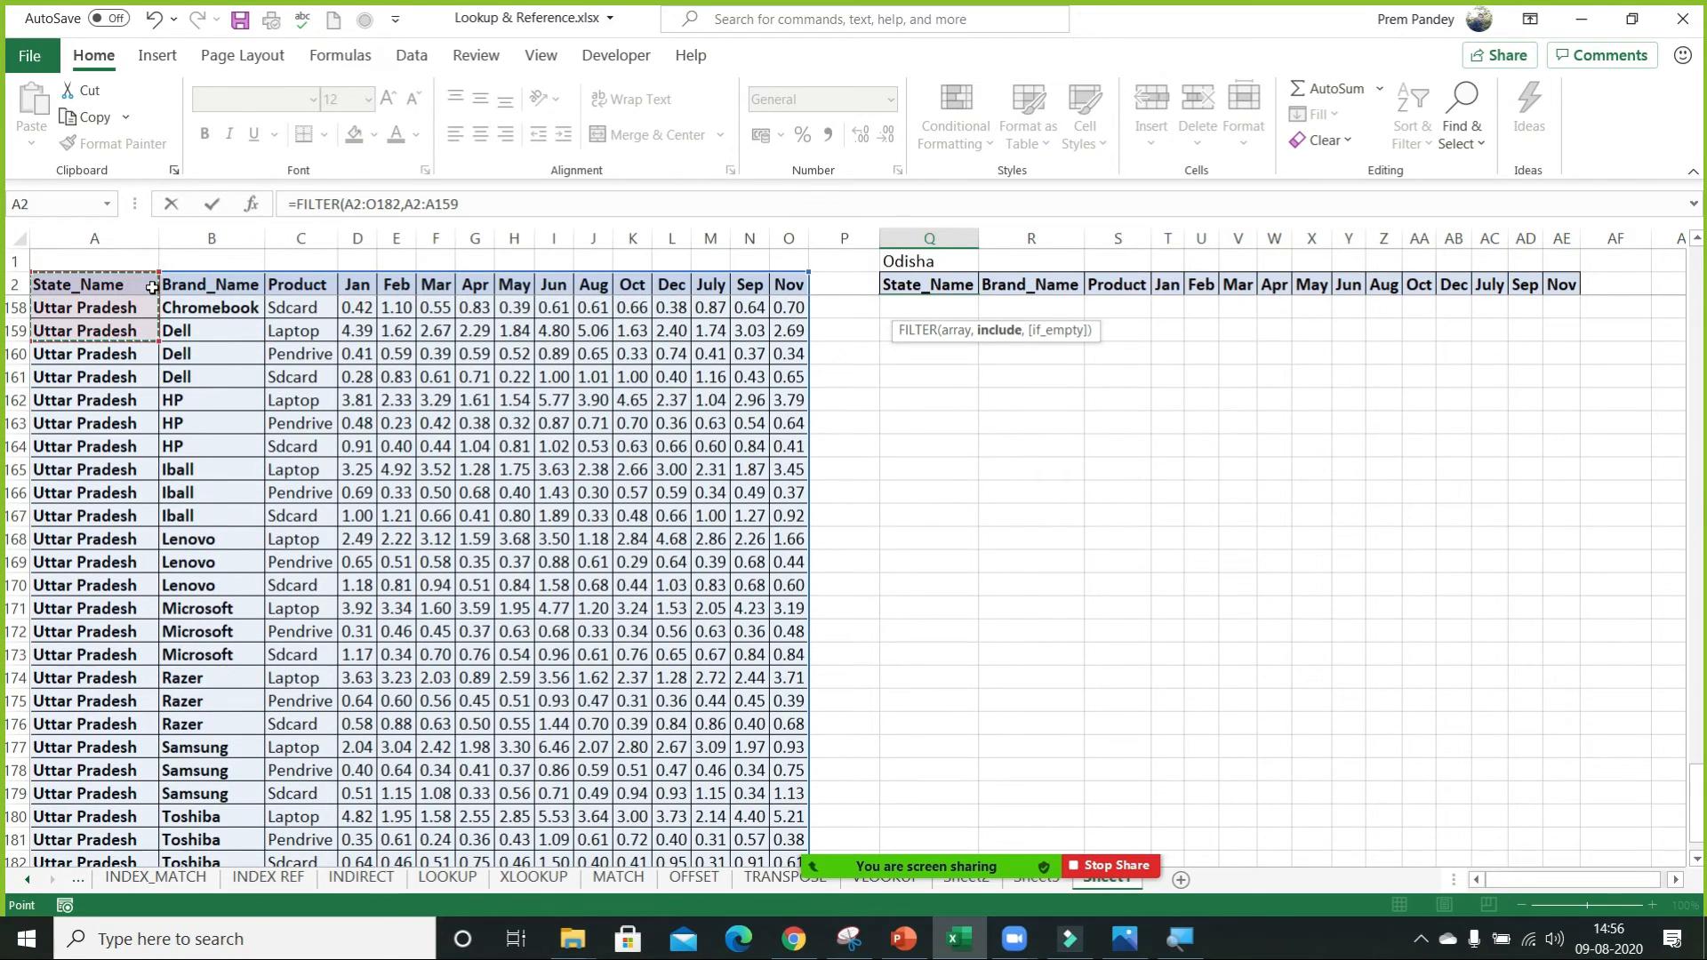
{"action": "key", "text": "ctrl+shift+Down"}
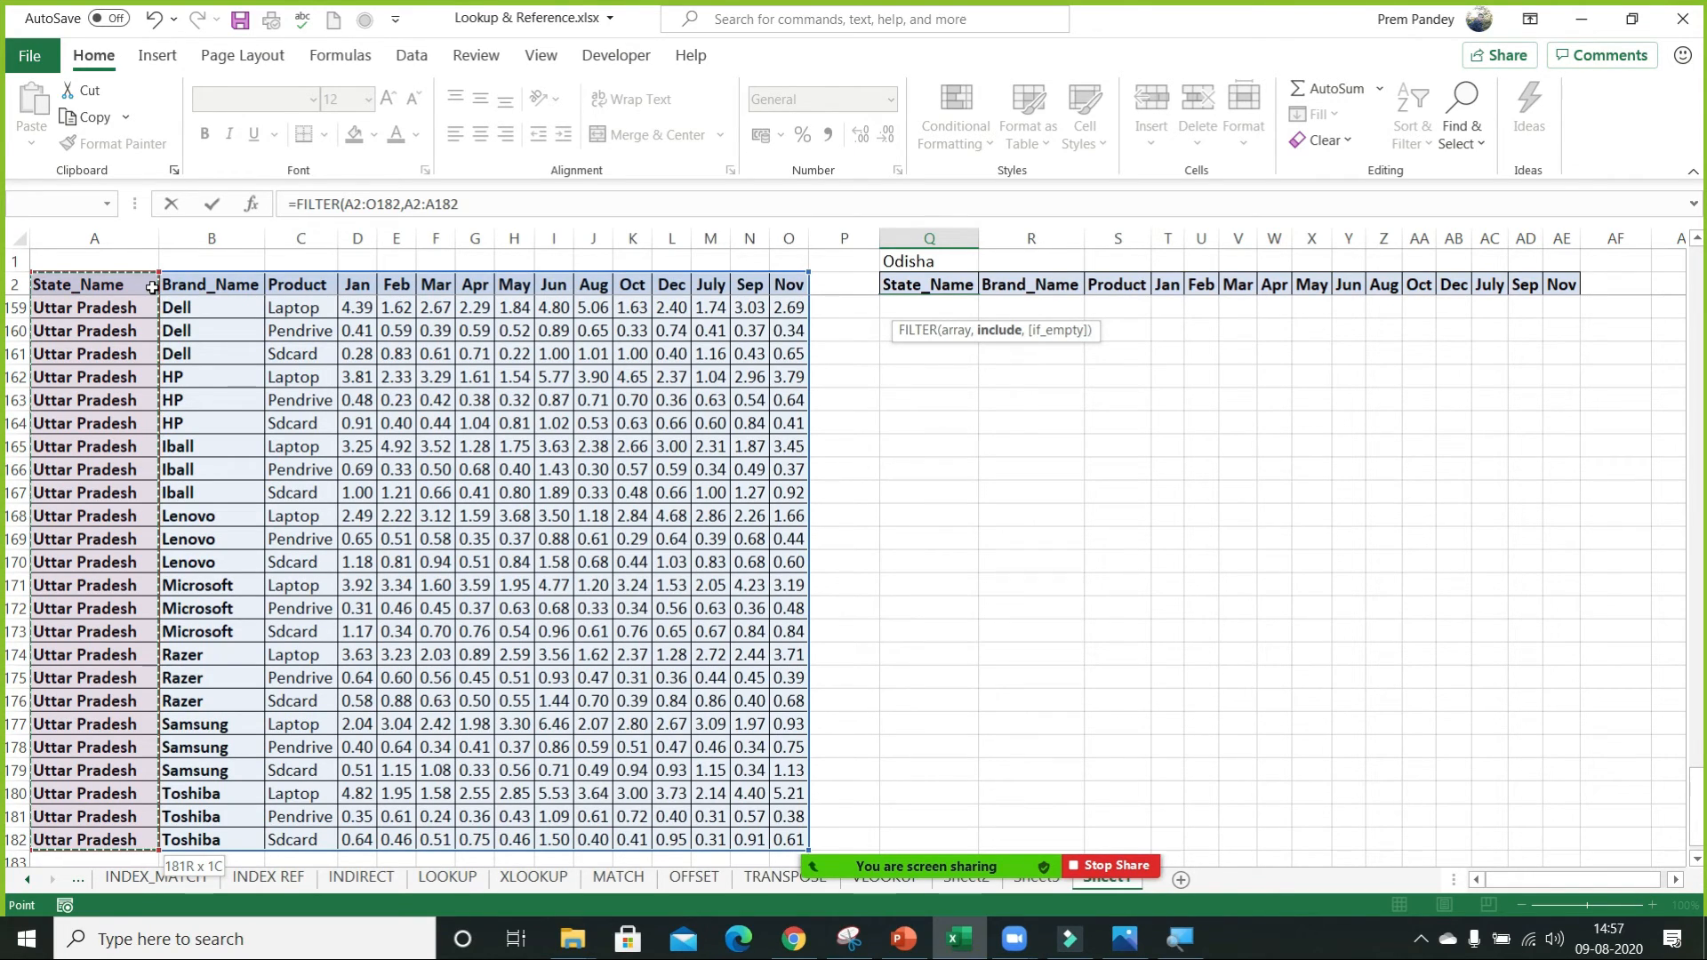
{"action": "type", "text": "="}
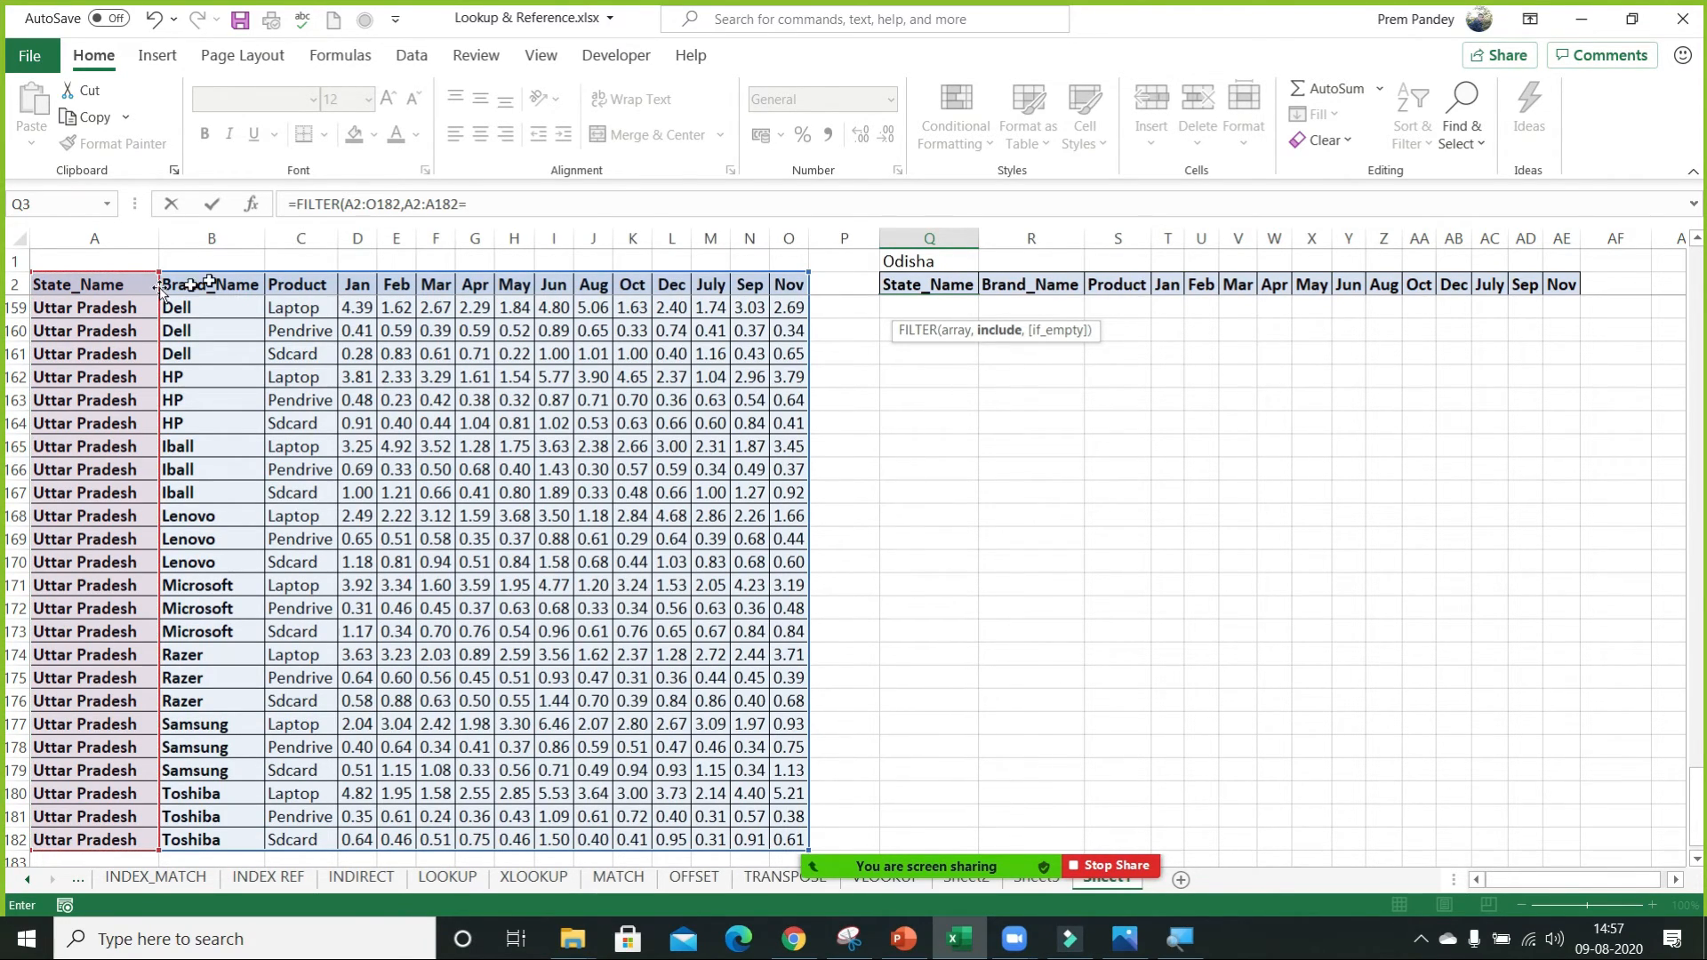
{"action": "left_click", "coordinate": [935, 263]}
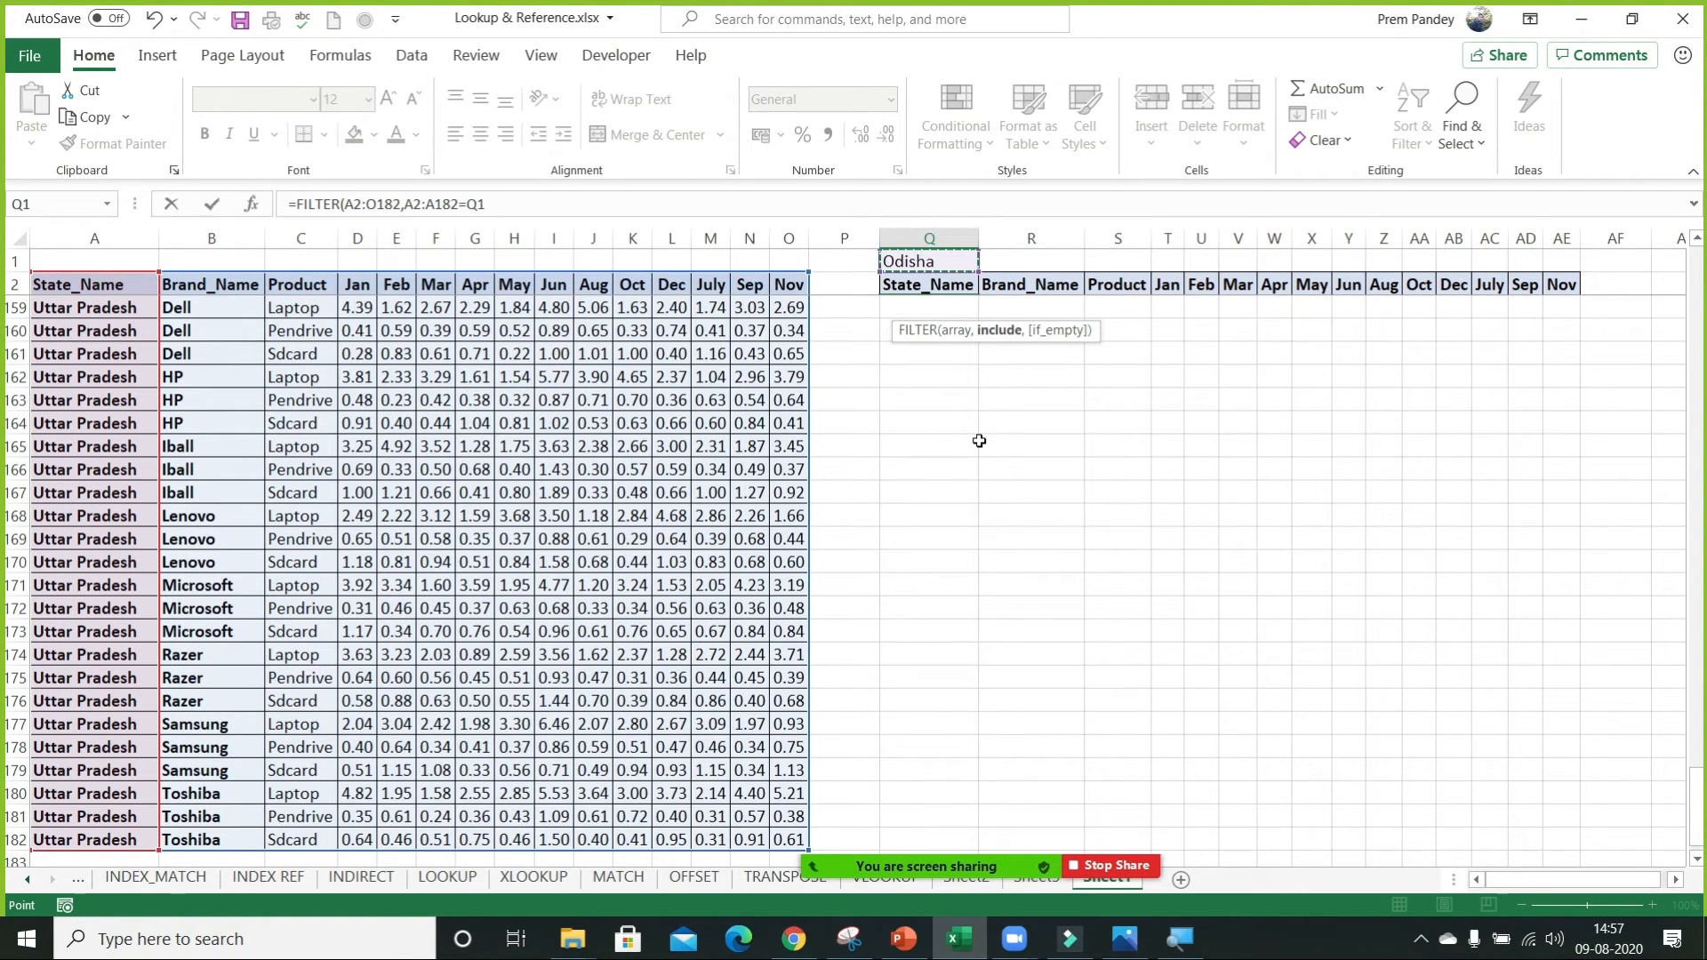
{"action": "type", "text": ")"}
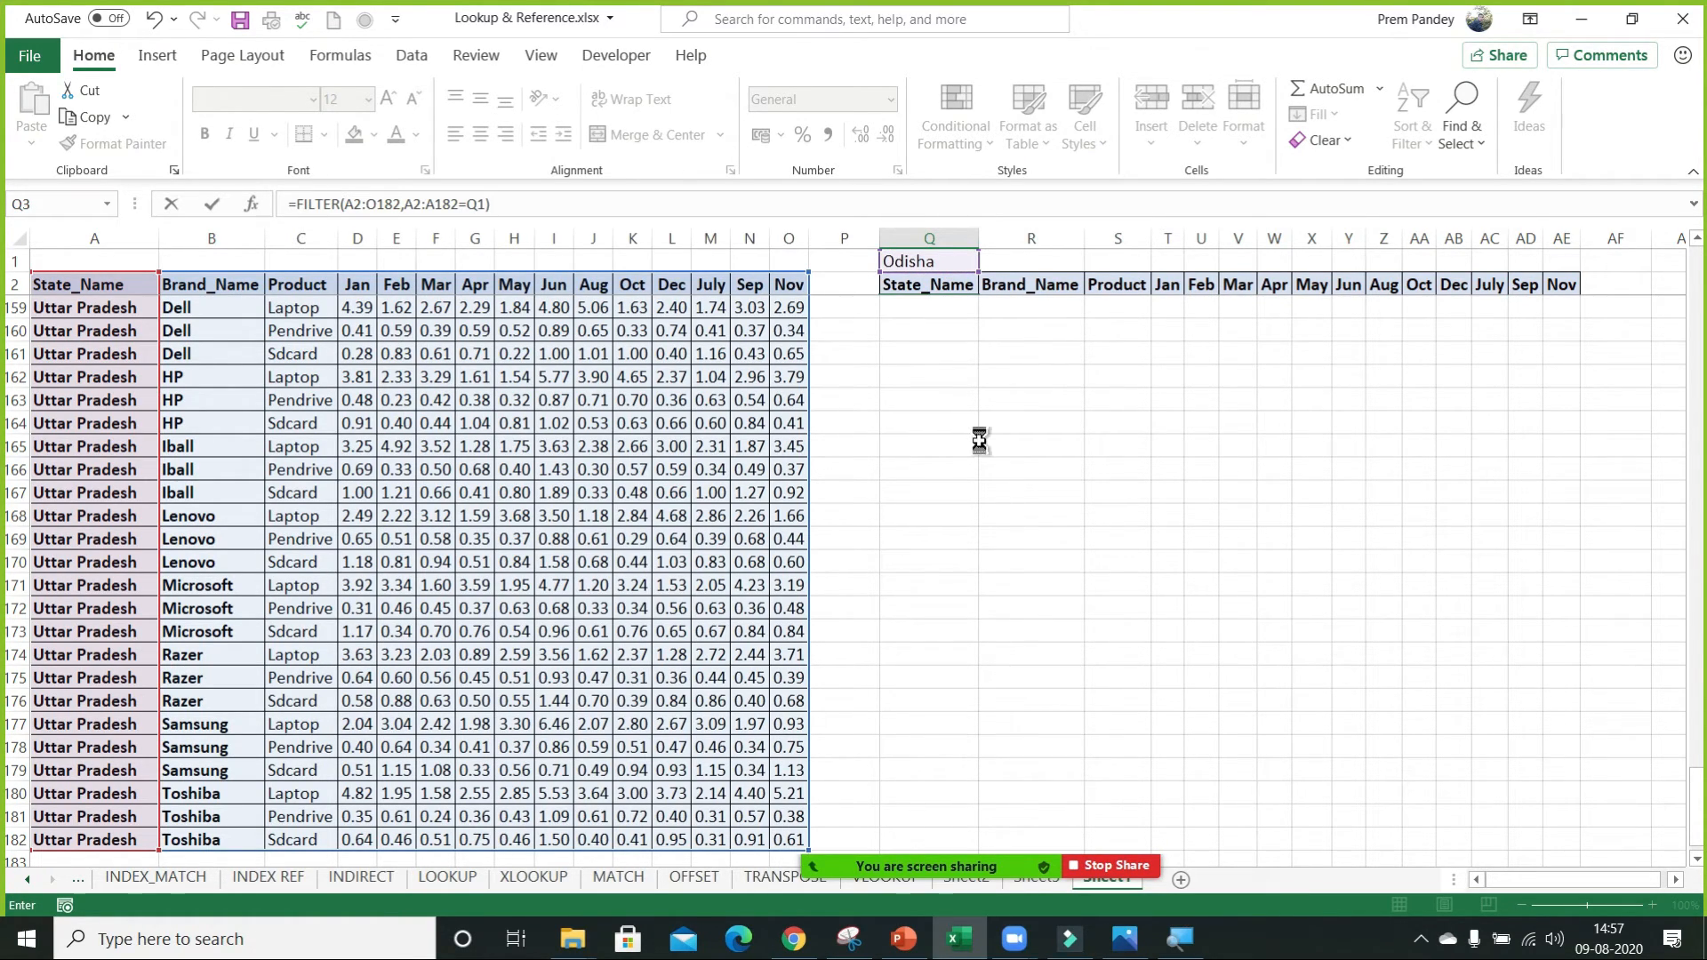
{"action": "key", "text": "ctrl+Return"}
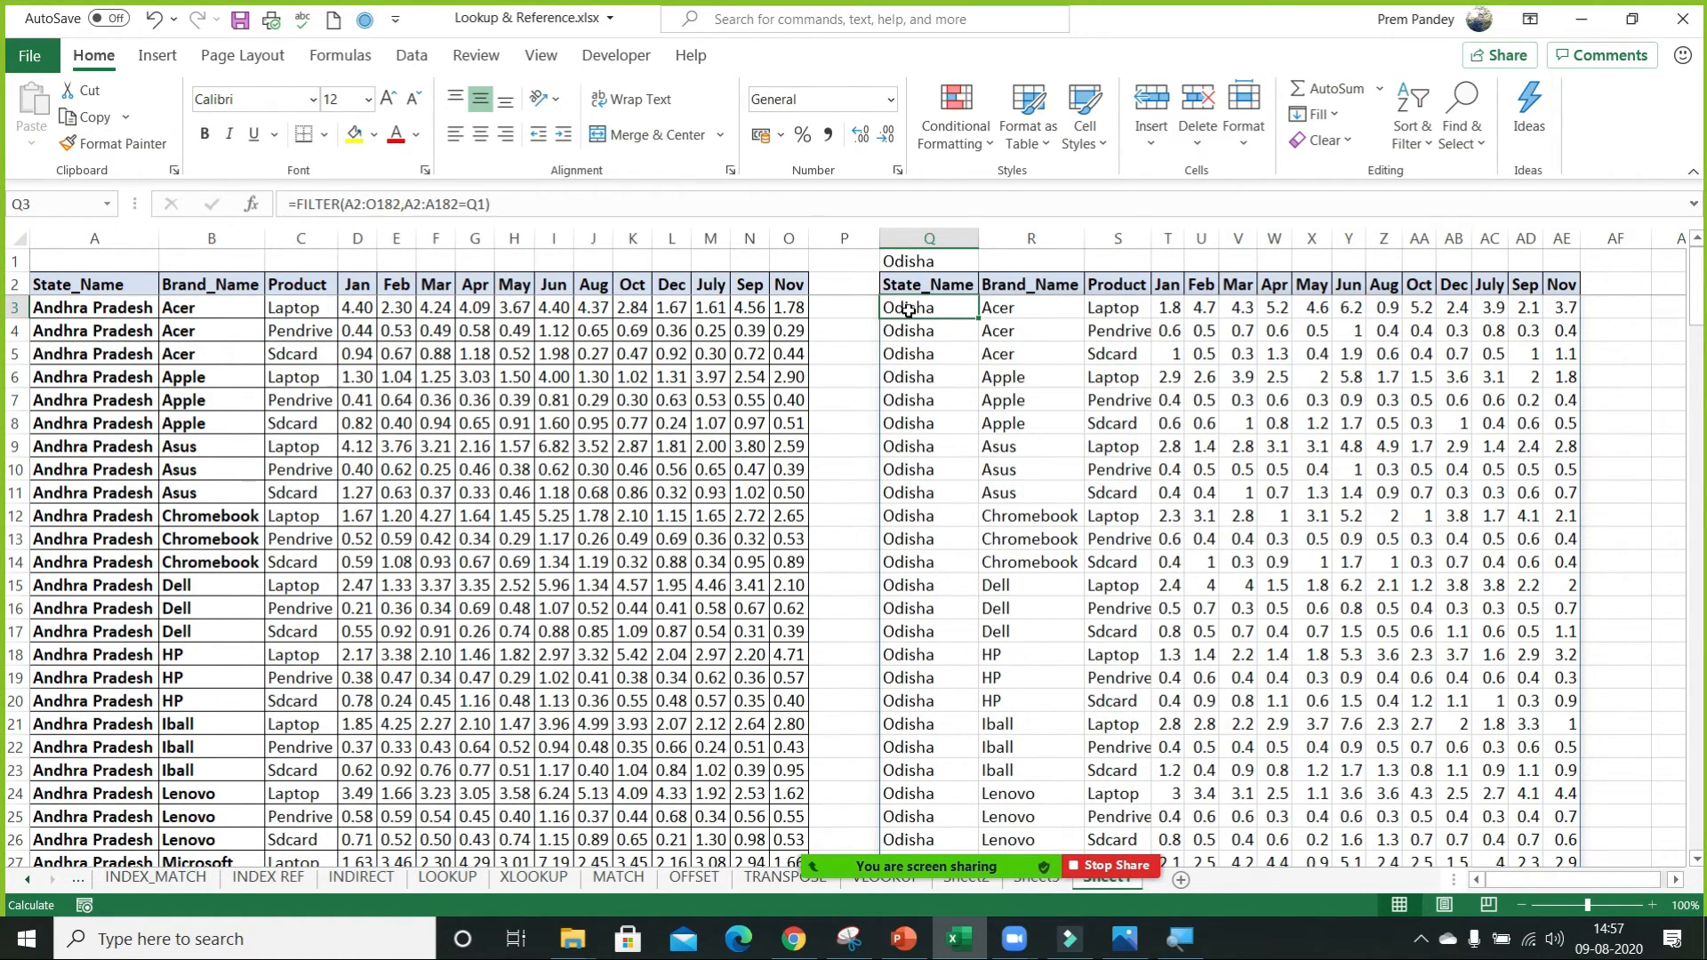
Open the function arguments of Q3's FILTER formula and enclose the include condition A2:A182=Q1 in parentheses.
{"action": "left_click", "coordinate": [252, 204]}
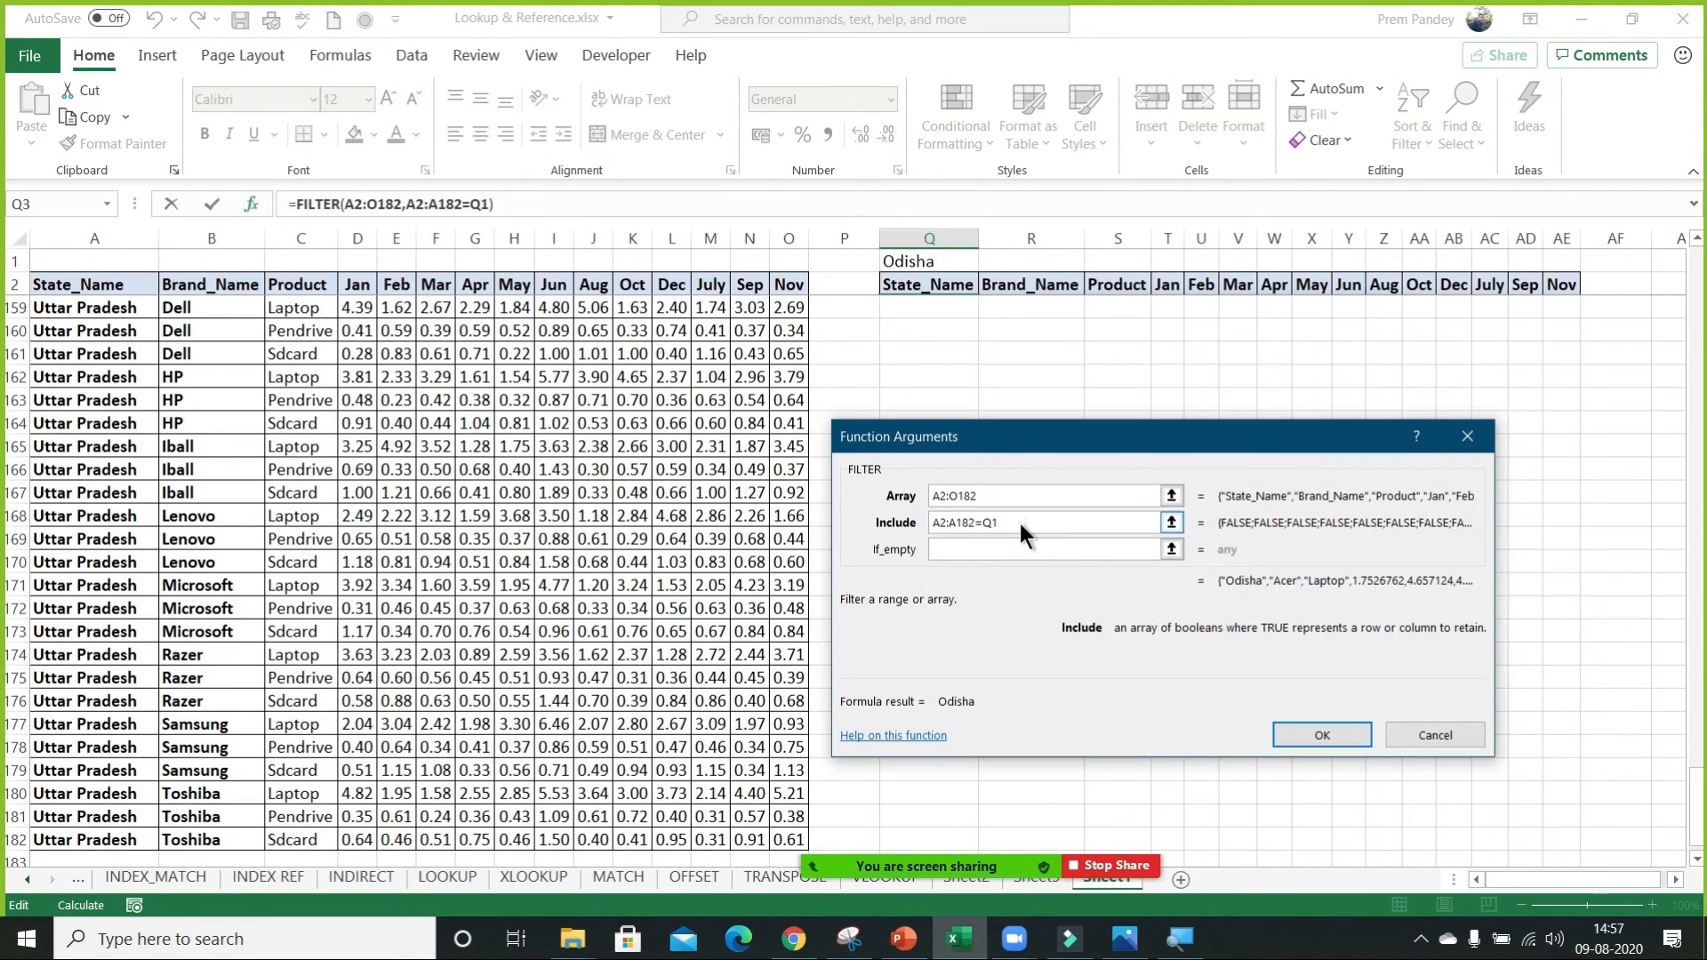
{"action": "left_click_drag", "start_coordinate": [1029, 520], "coordinate": [945, 520]}
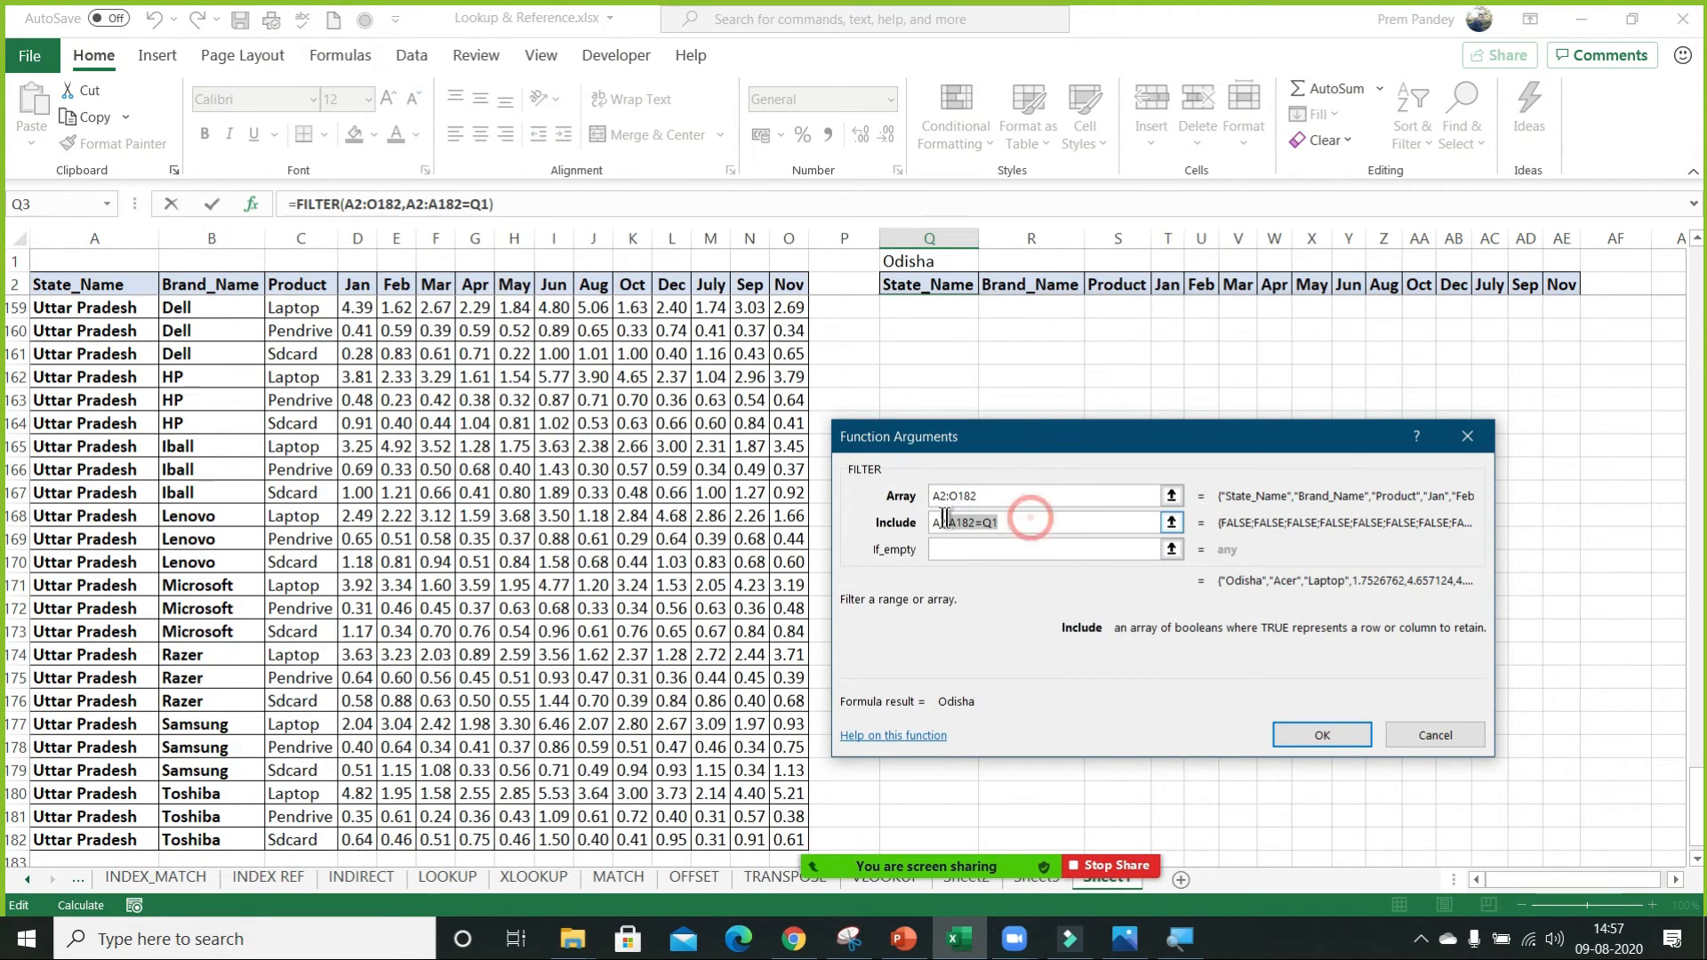
{"action": "left_click", "coordinate": [1022, 523]}
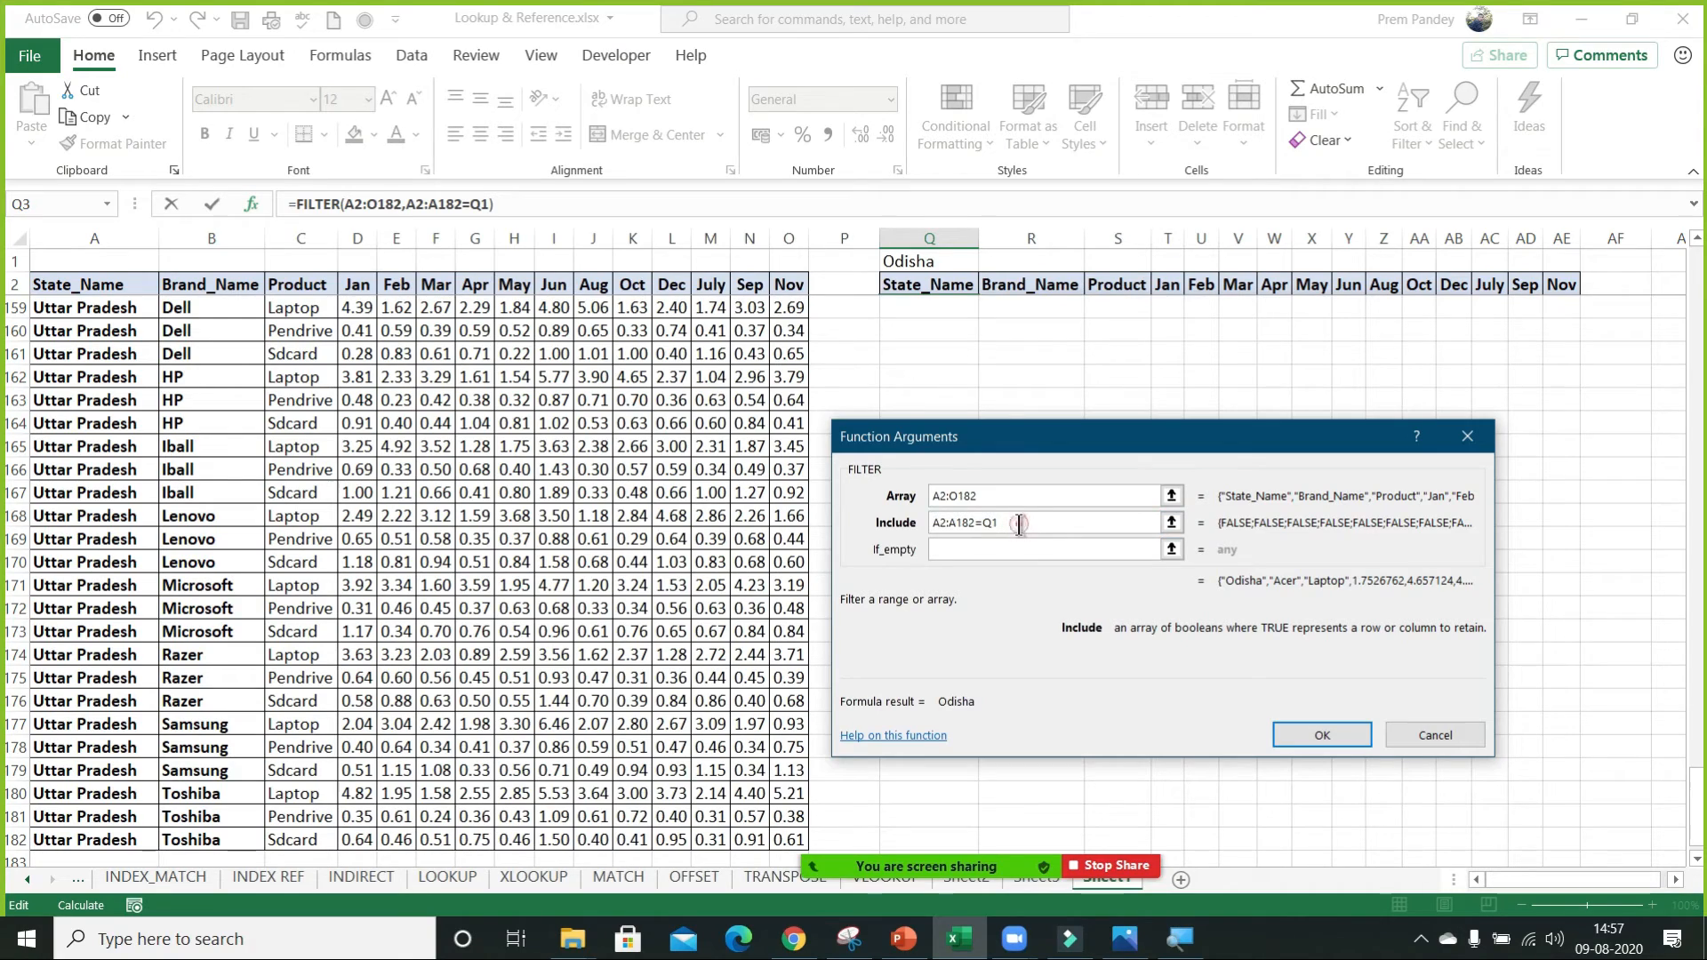
{"action": "left_click", "coordinate": [935, 523]}
{"action": "type", "text": "("}
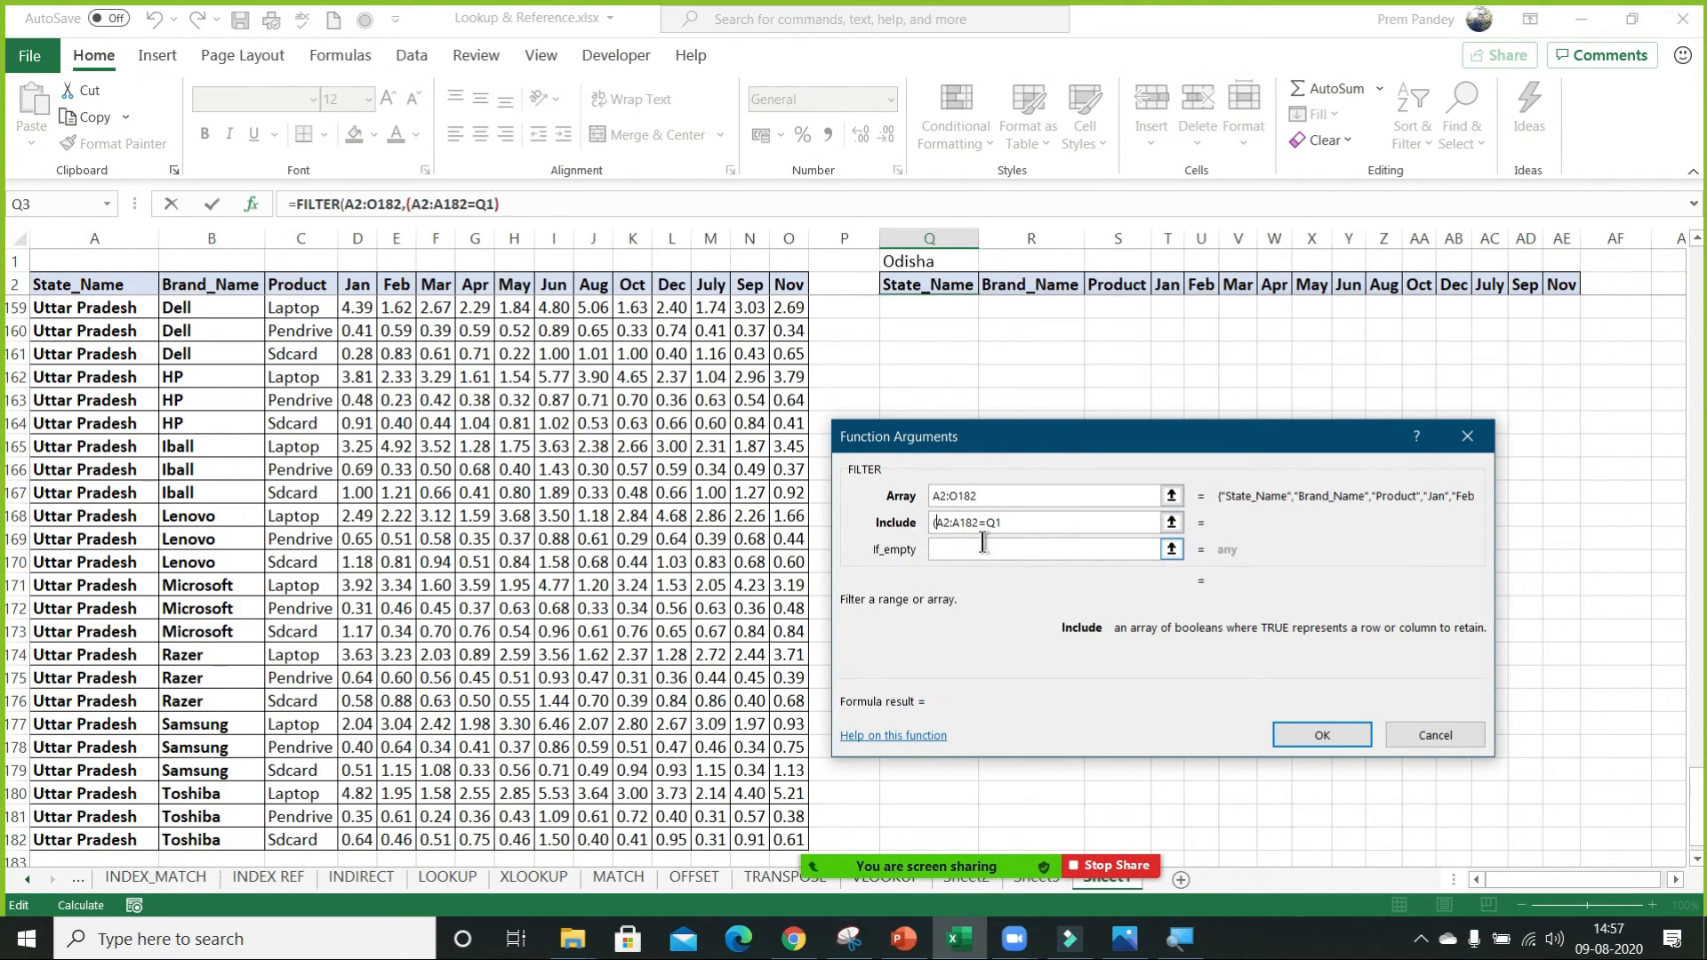
{"action": "left_click", "coordinate": [1007, 523]}
{"action": "type", "text": ")"}
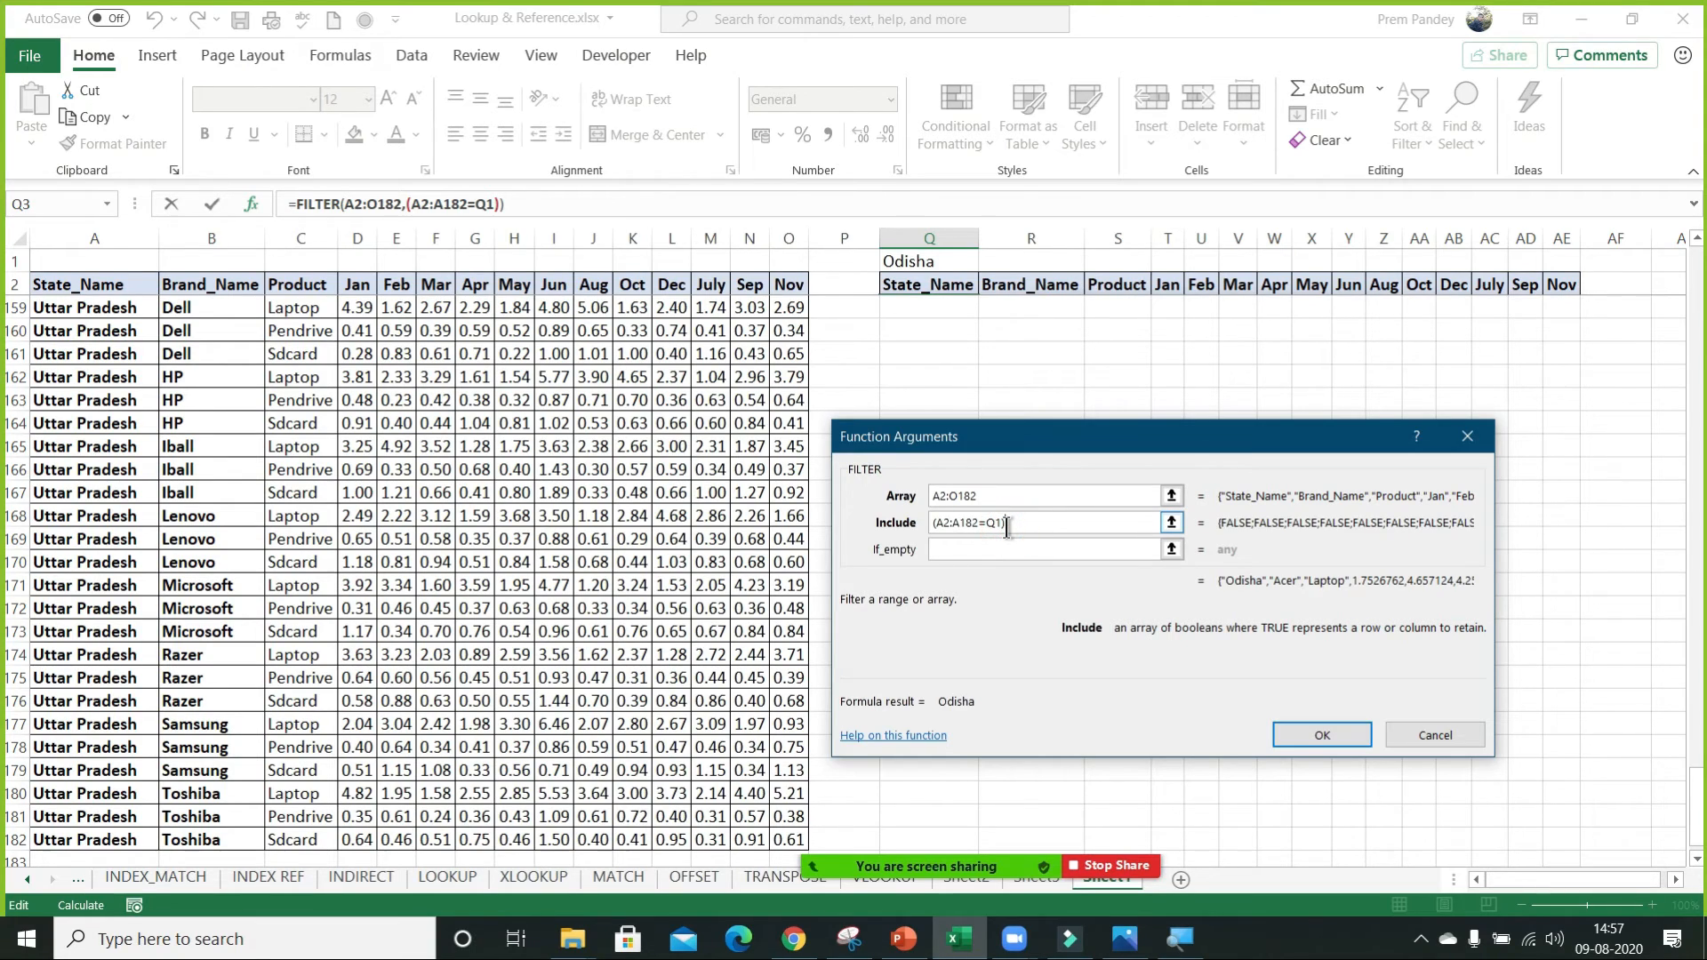
{"action": "type", "text": "*("}
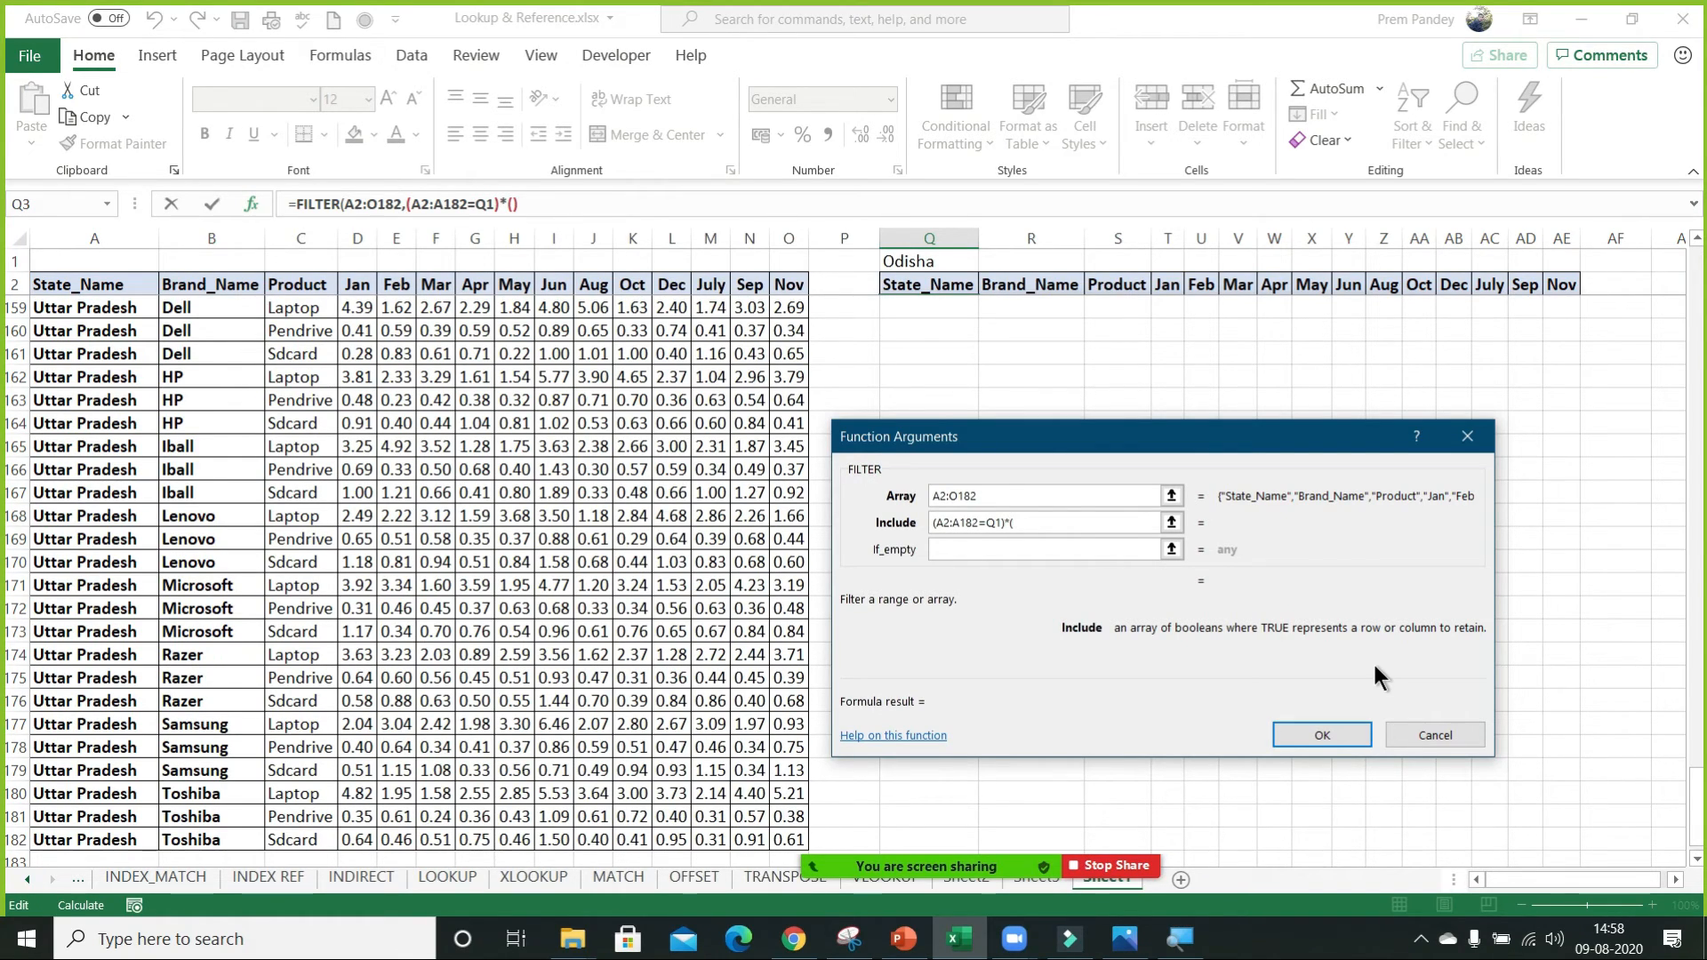
Multiply the include condition by a second one, (C2:C182="Laptop"), and apply the formula.
{"action": "left_click", "coordinate": [316, 286]}
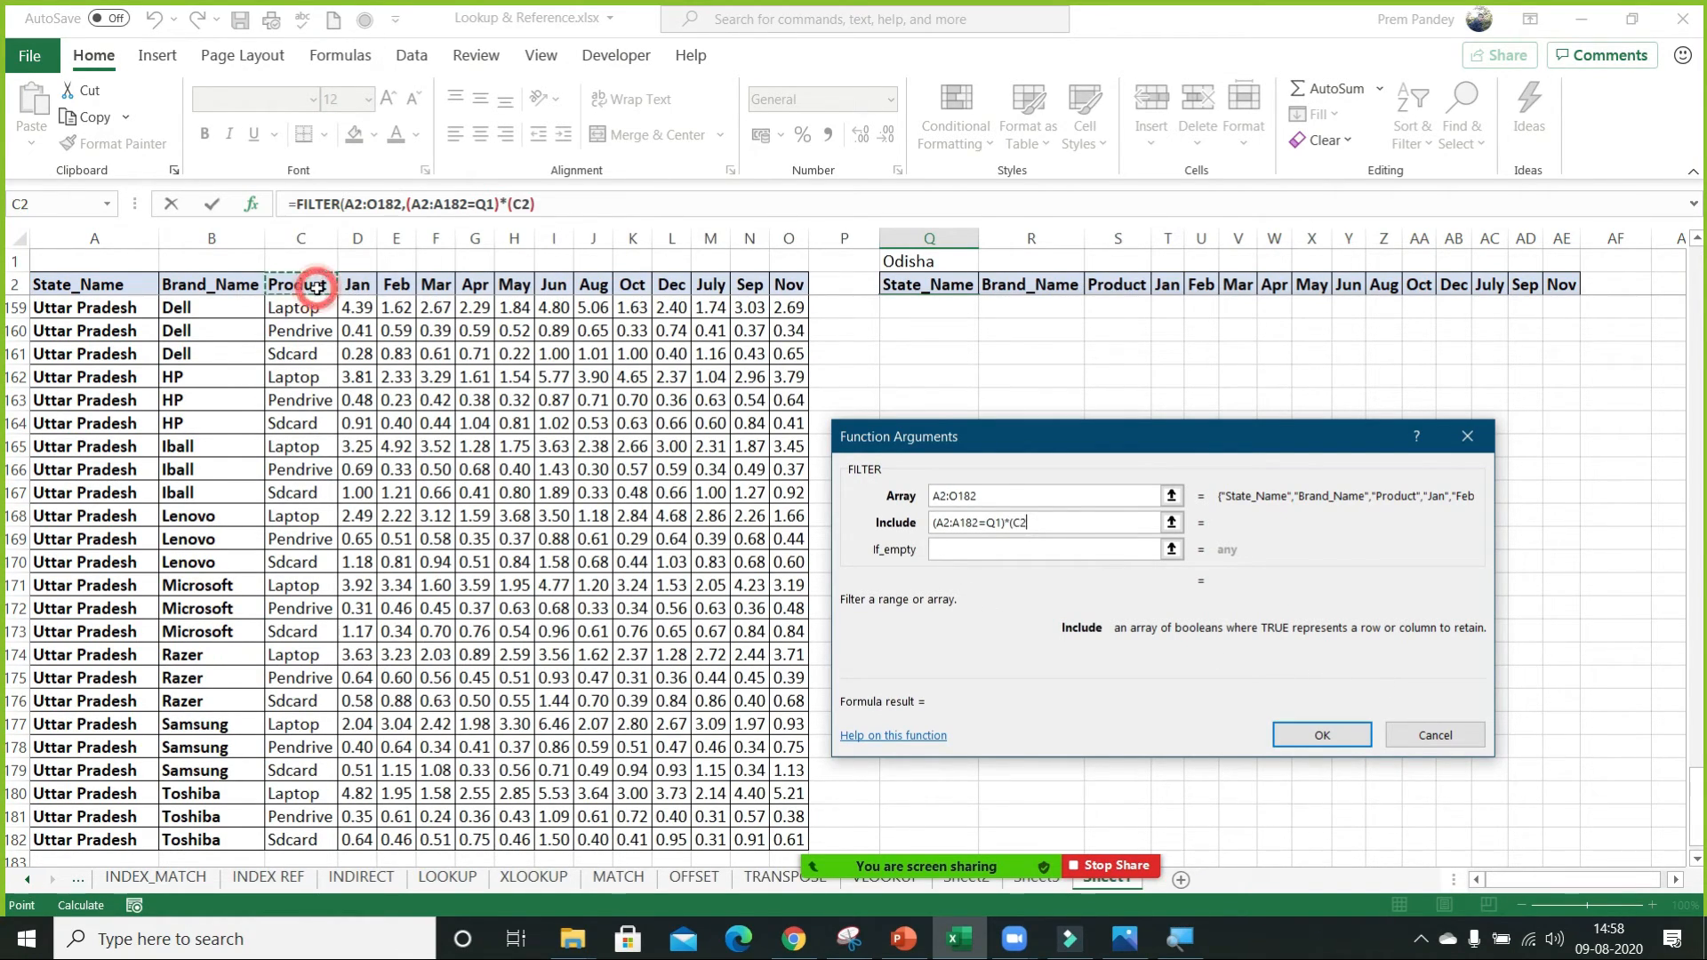
{"action": "key", "text": "ctrl+shift+Down"}
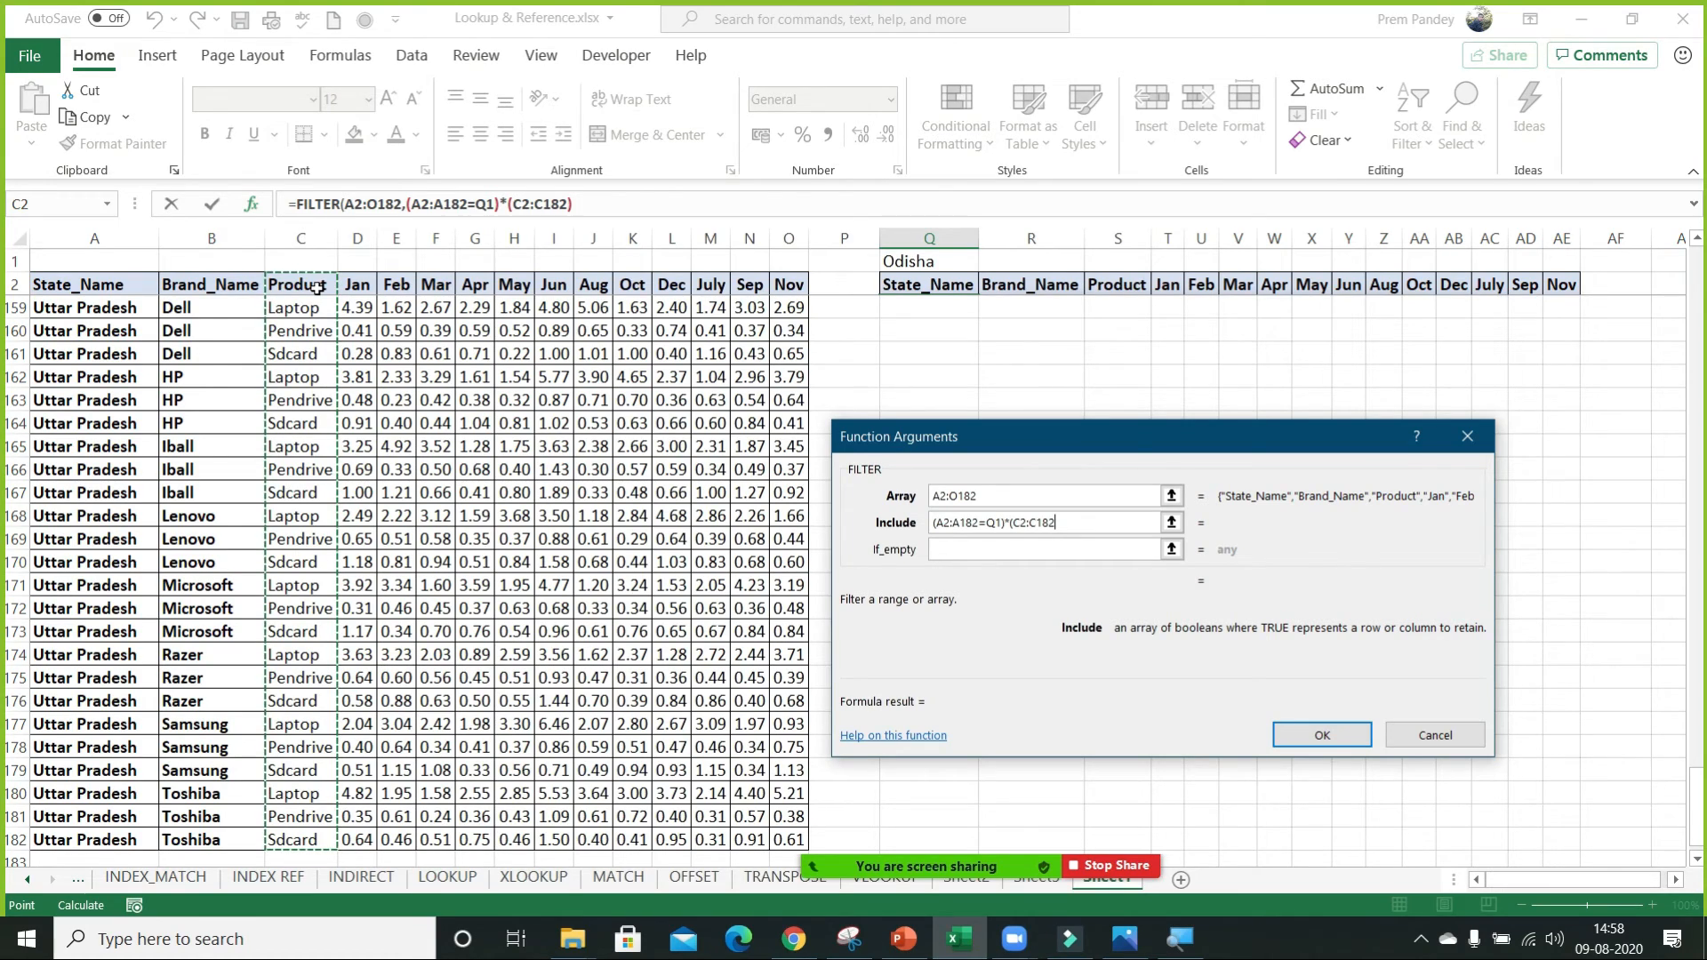
{"action": "type", "text": "=Laptop"}
{"action": "key", "text": "BackSpace"}
{"action": "key", "text": "BackSpace"}
{"action": "key", "text": "BackSpace"}
{"action": "key", "text": "BackSpace"}
{"action": "key", "text": "BackSpace"}
{"action": "key", "text": "BackSpace"}
{"action": "type", "text": "Laptop\")"}
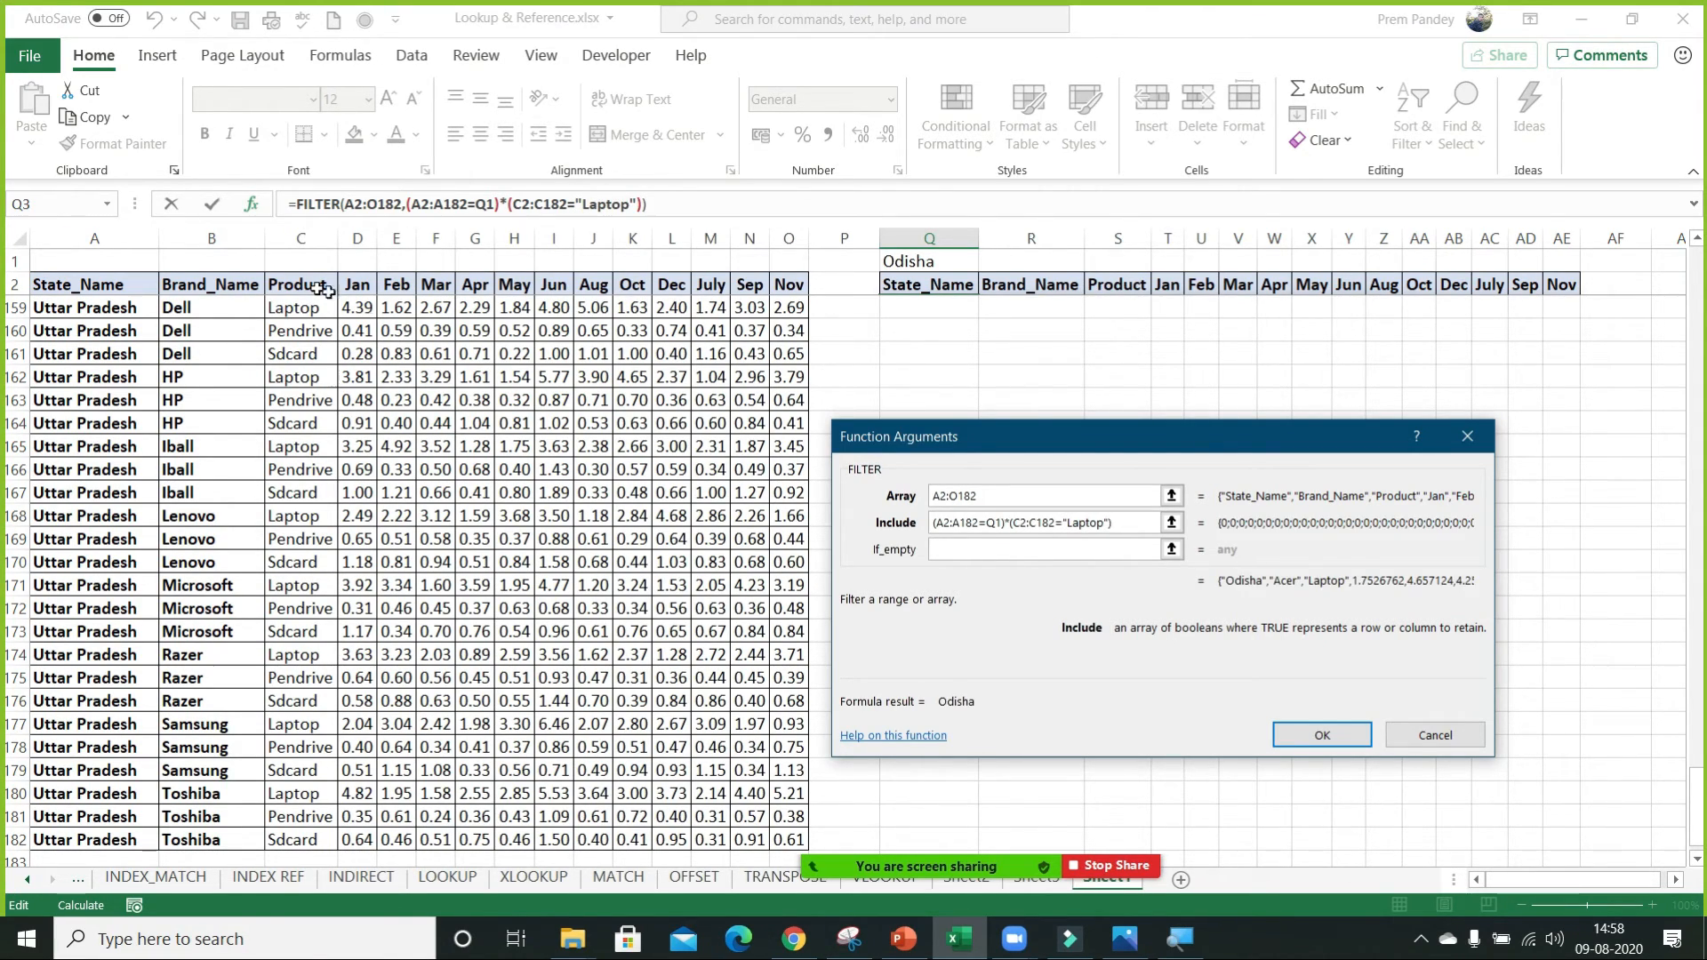
{"action": "left_click", "coordinate": [1320, 736]}
Examine the first state, brand and product cells of the filtered list and return to Q3.
{"action": "key", "text": "Up"}
{"action": "key", "text": "Up"}
{"action": "key", "text": "Down"}
{"action": "key", "text": "Down"}
{"action": "key", "text": "Down"}
{"action": "key", "text": "Right"}
{"action": "key", "text": "Up"}
{"action": "key", "text": "Up"}
{"action": "key", "text": "Down"}
{"action": "key", "text": "Right"}
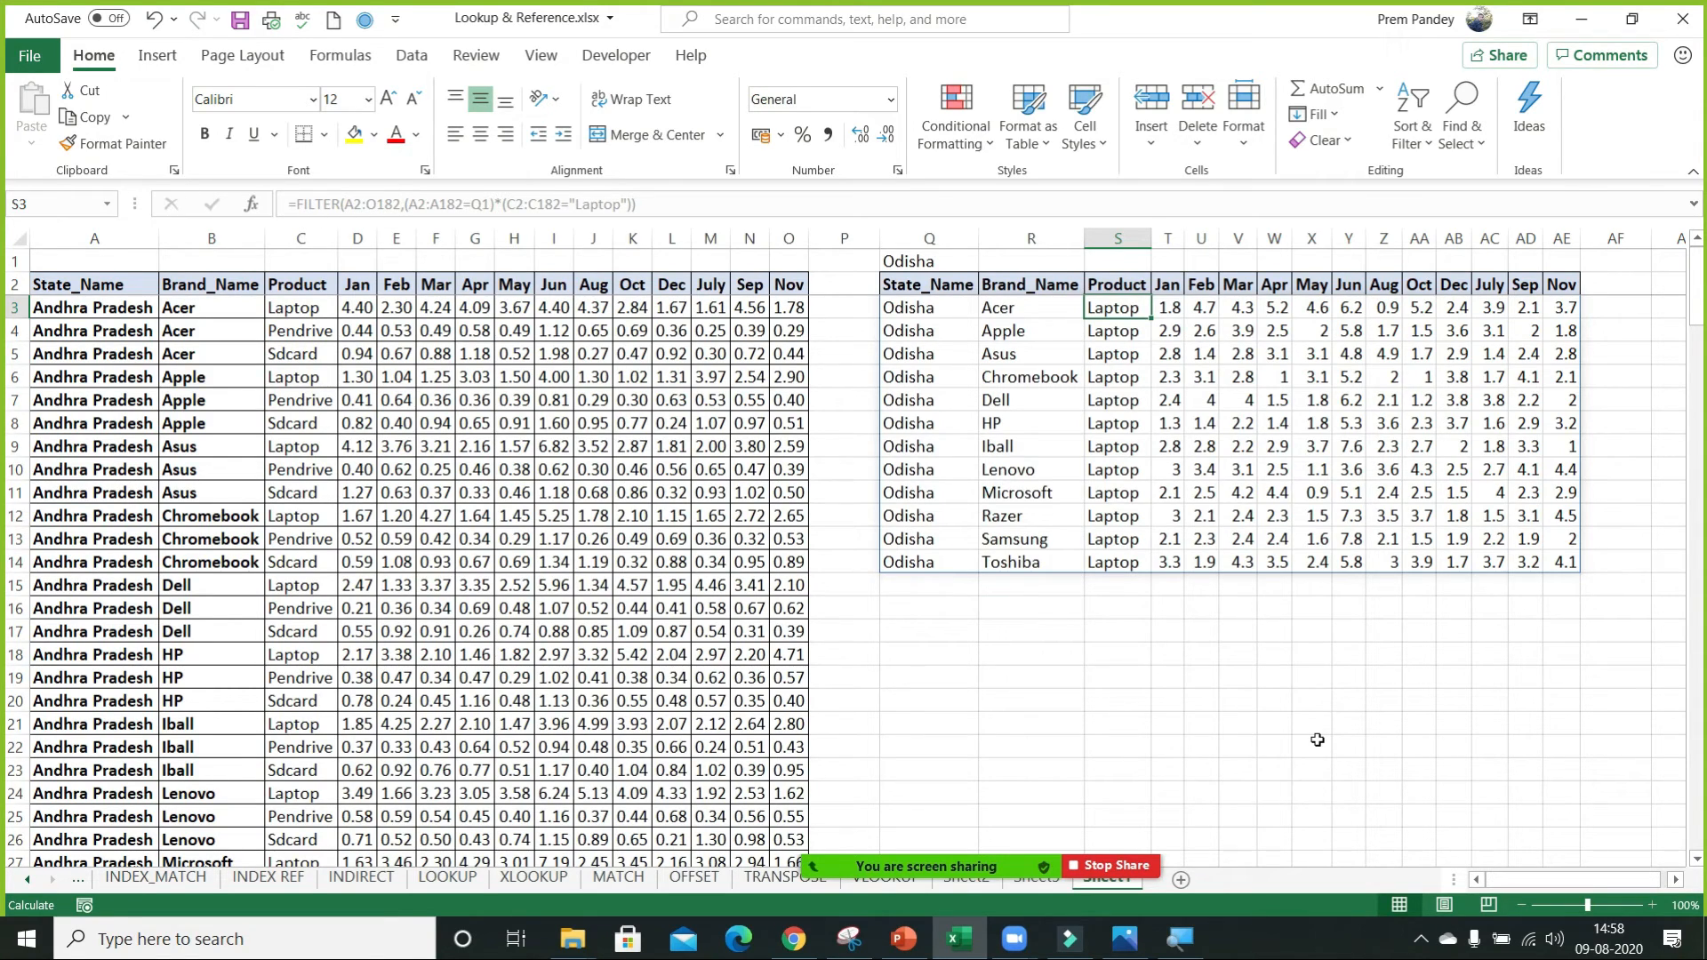
{"action": "key", "text": "Left"}
{"action": "key", "text": "Left"}
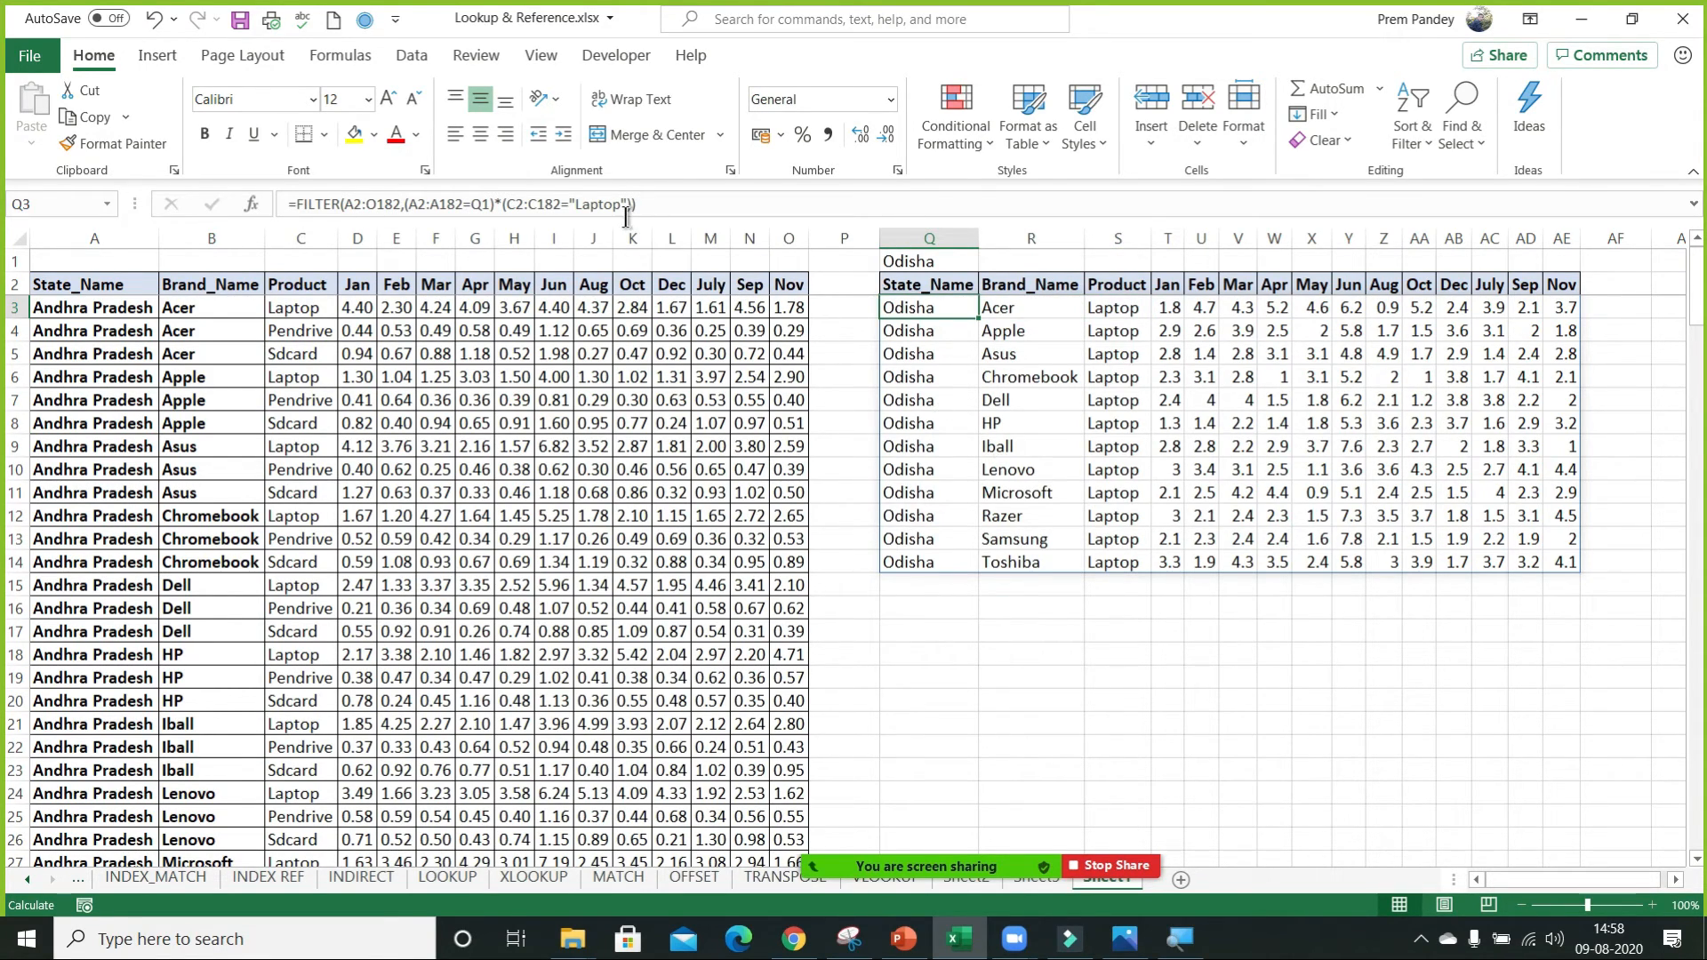
Replace the "Laptop" text in Q3's FILTER formula with a reference to cell R1.
{"action": "left_click", "coordinate": [591, 204]}
{"action": "left_click_drag", "start_coordinate": [570, 204], "coordinate": [622, 204]}
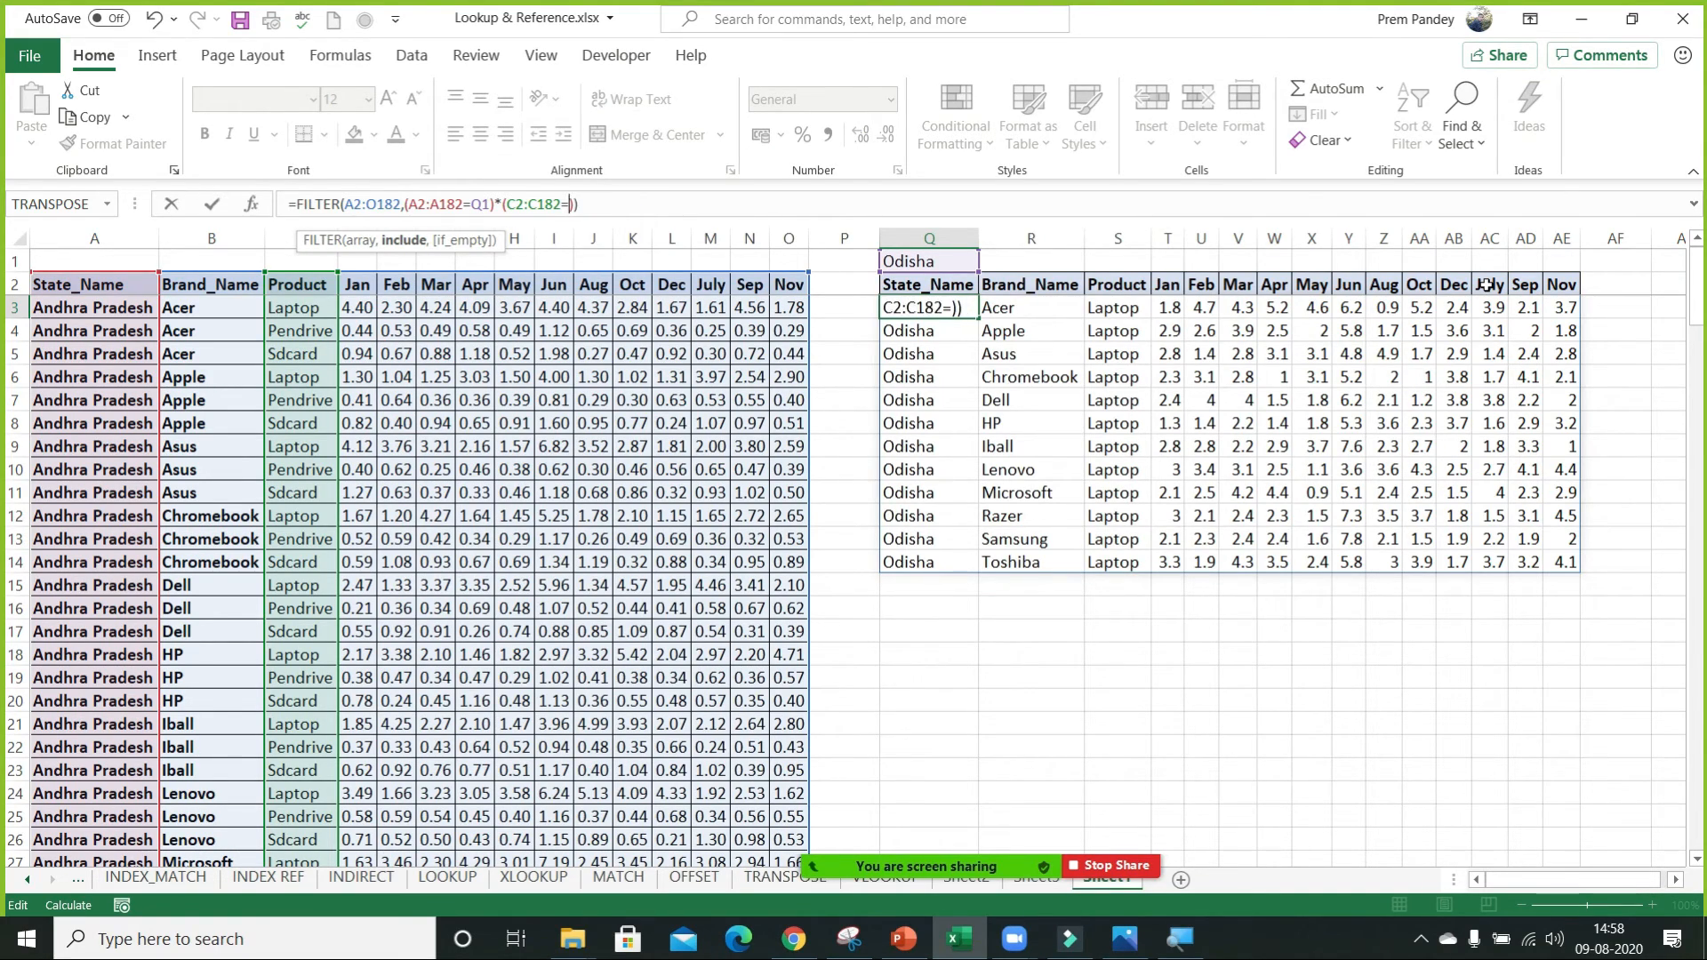
{"action": "left_click", "coordinate": [1051, 261]}
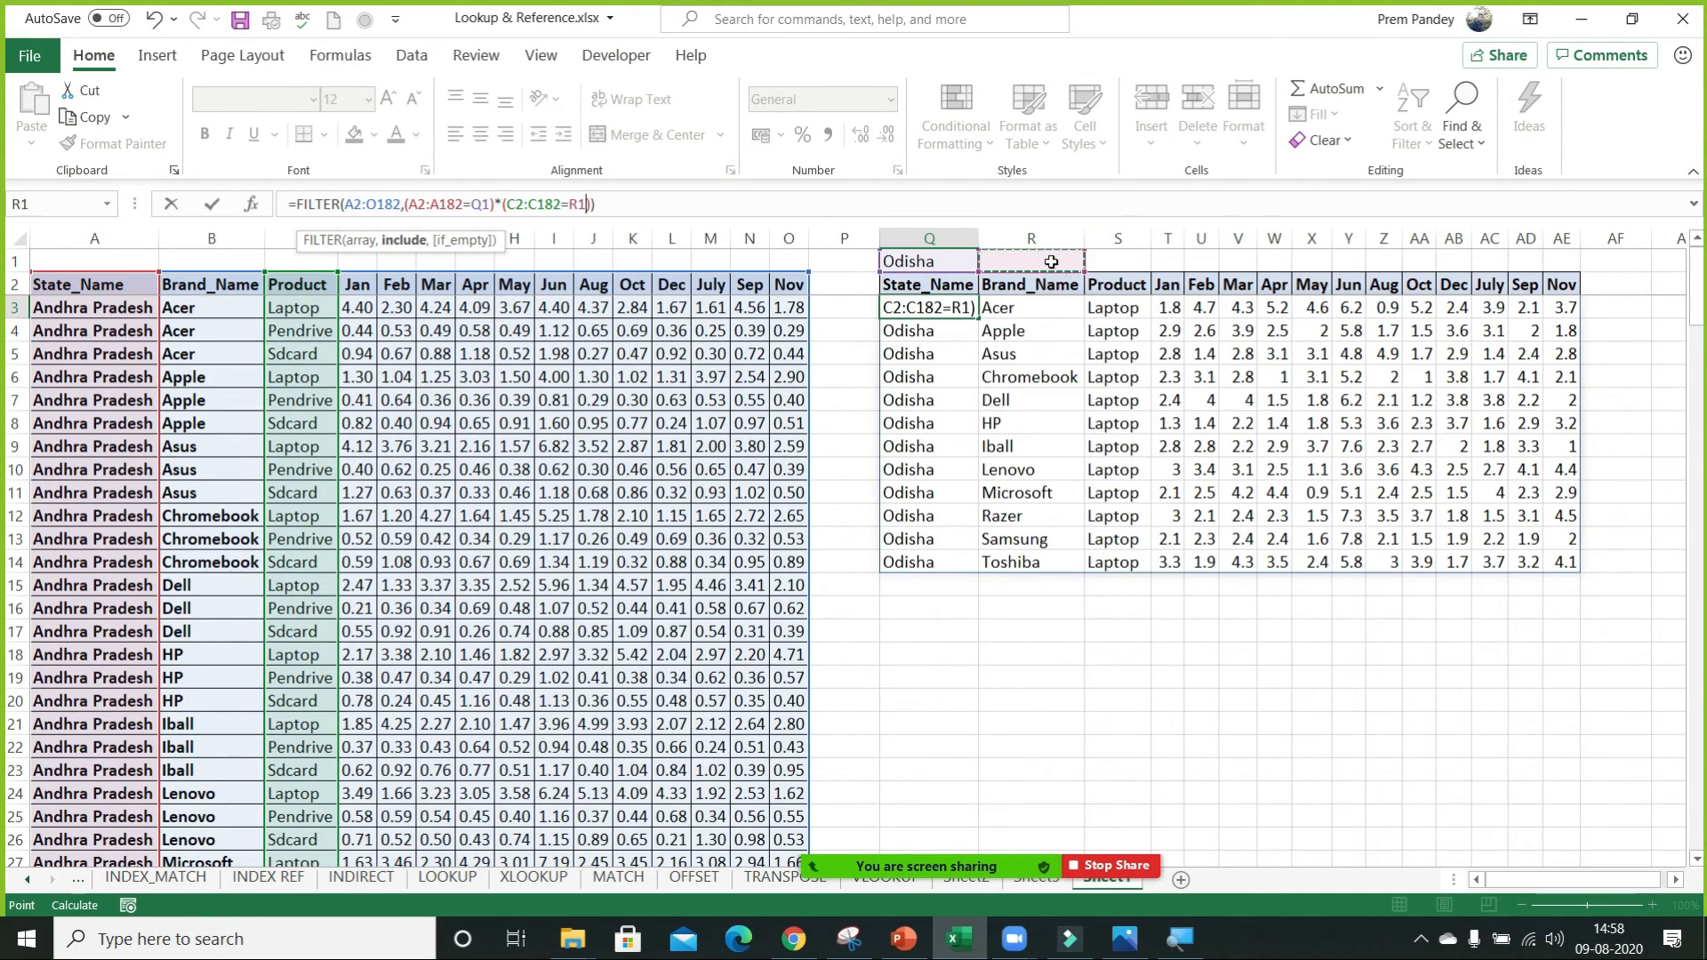
{"action": "key", "text": "ctrl+Return"}
Enter Sdcard in R1 as the product criterion for the FILTER formula.
{"action": "left_click", "coordinate": [1051, 261]}
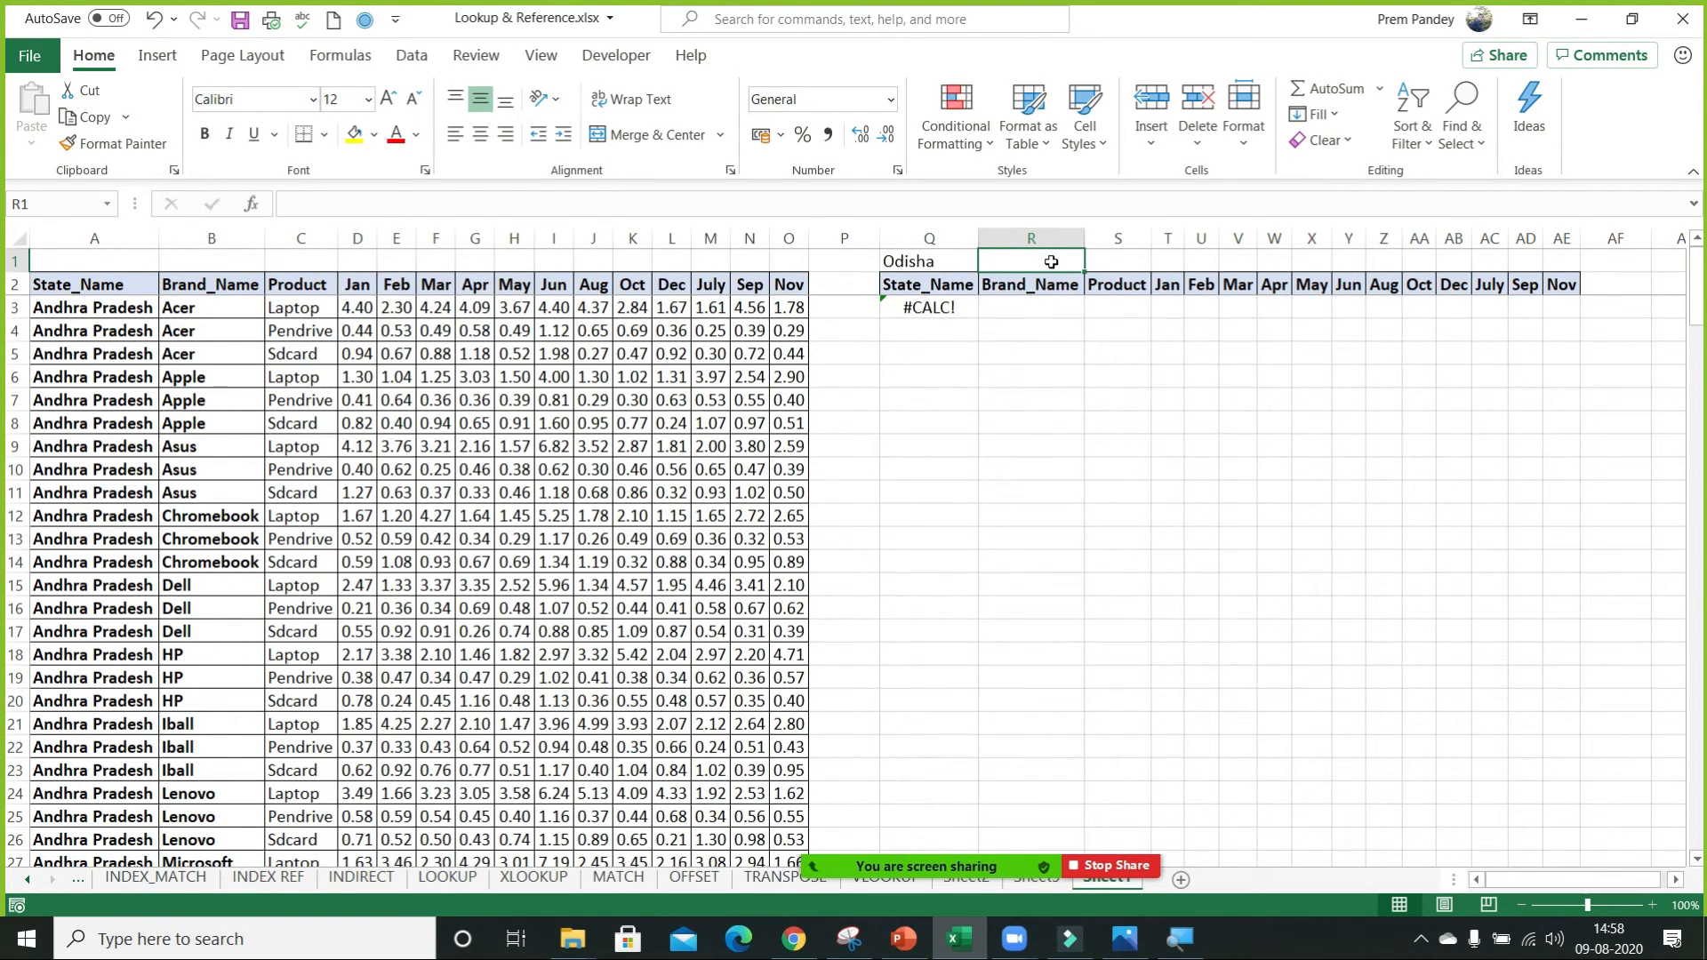
{"action": "type", "text": "Sdcard"}
{"action": "key", "text": "Return"}
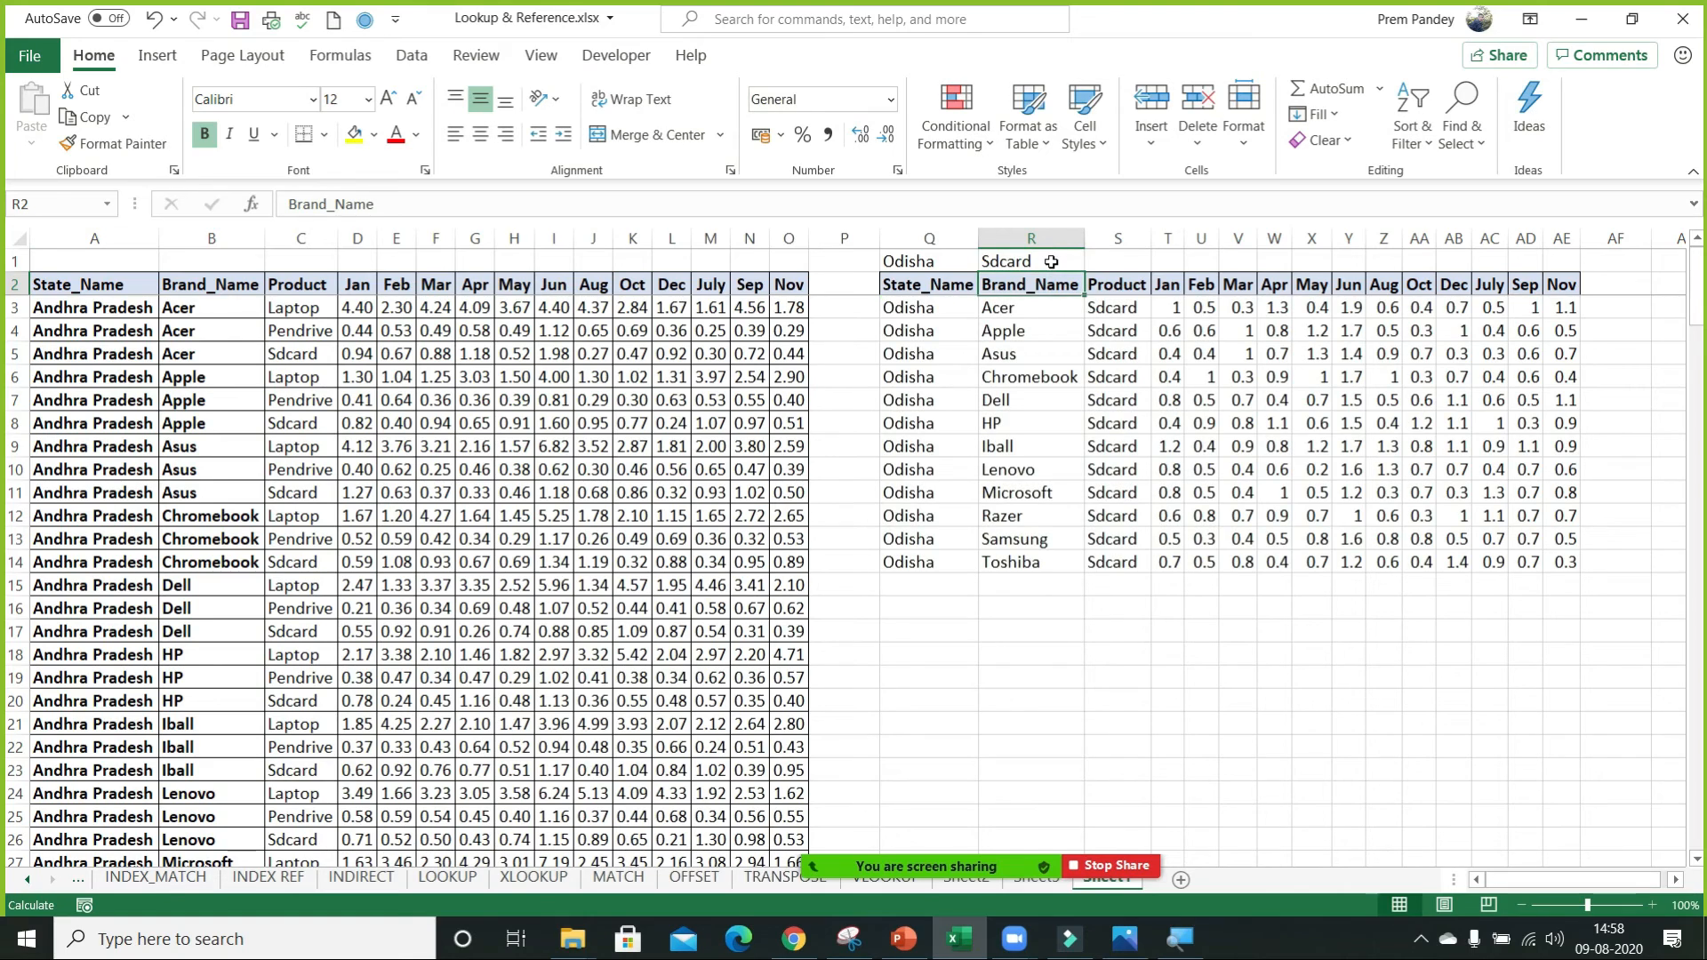
{"action": "key", "text": "Down"}
{"action": "key", "text": "Up"}
{"action": "key", "text": "Up"}
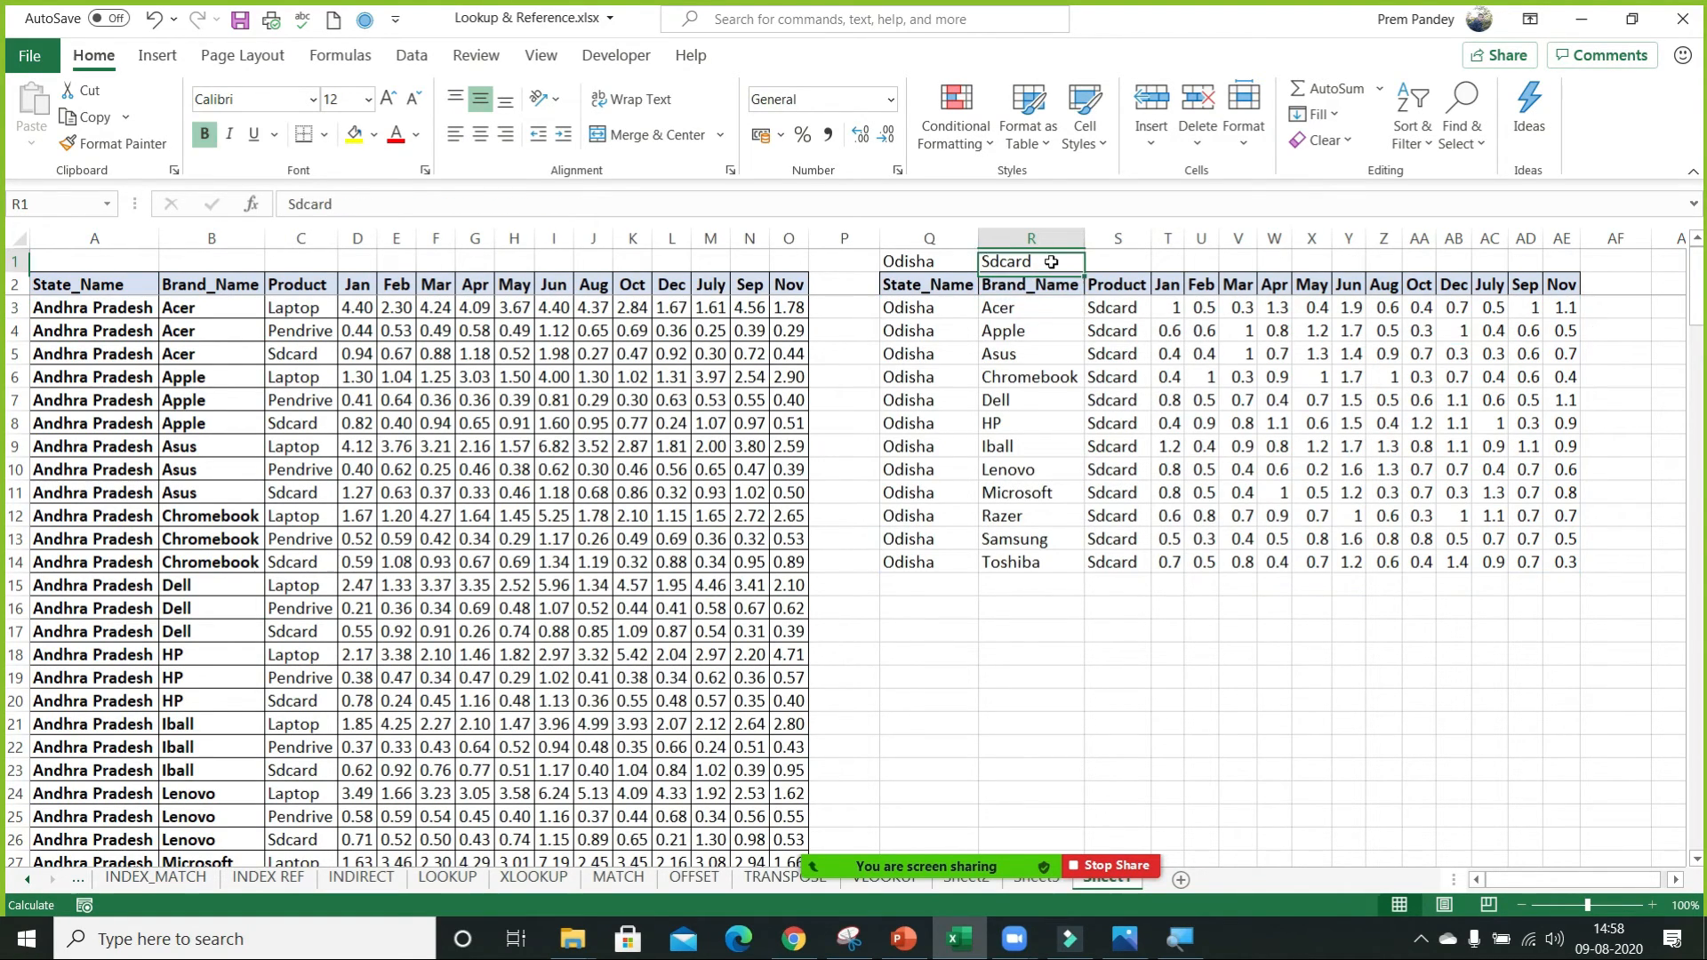
Test the FILTER formula with Bihar and Jharkhand in turn as the state in Q1.
{"action": "key", "text": "Left"}
{"action": "type", "text": "Bihar"}
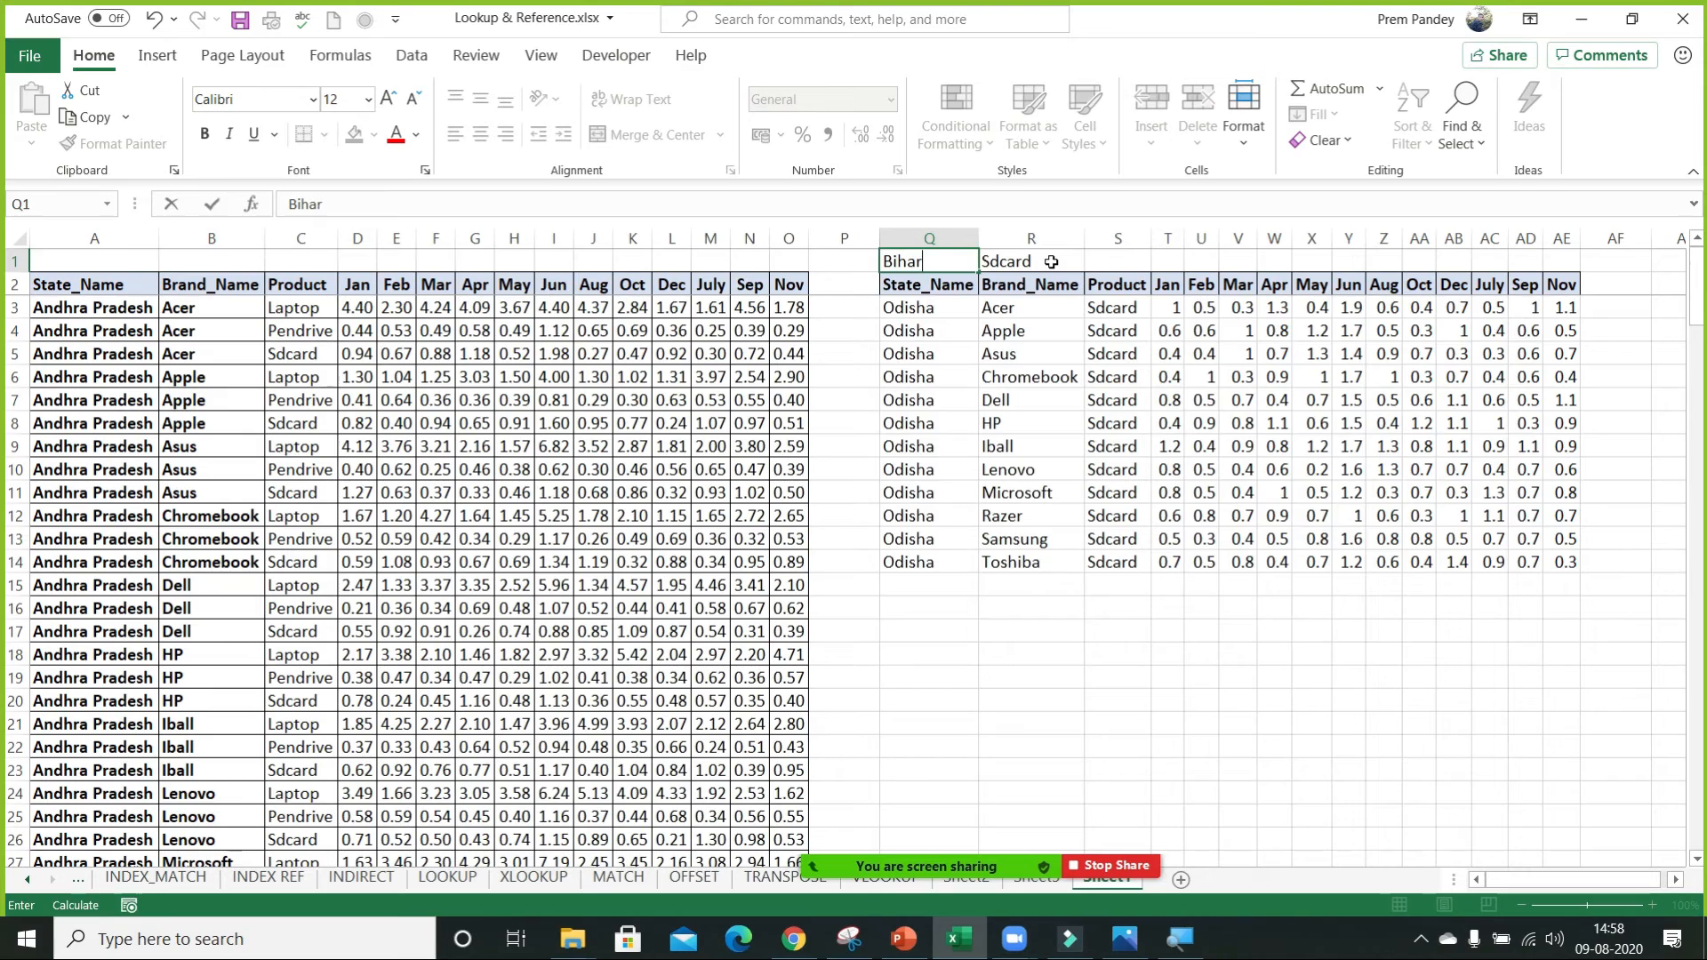
{"action": "key", "text": "Return"}
{"action": "key", "text": "Up"}
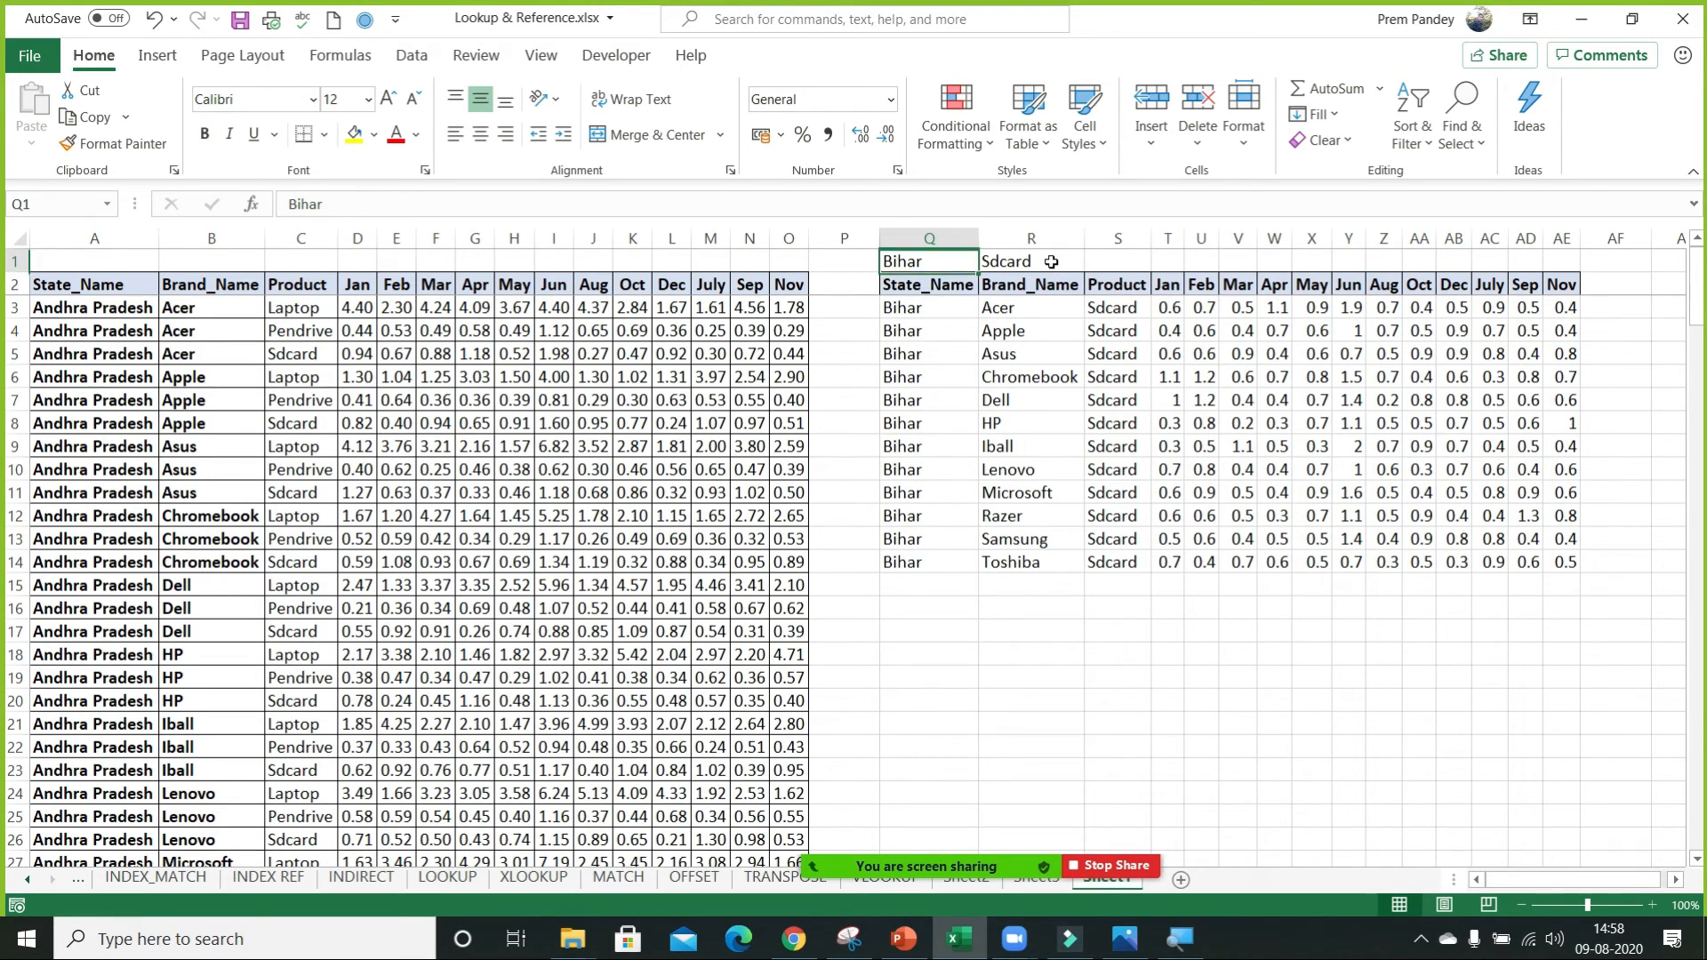
{"action": "type", "text": "Jharkhand"}
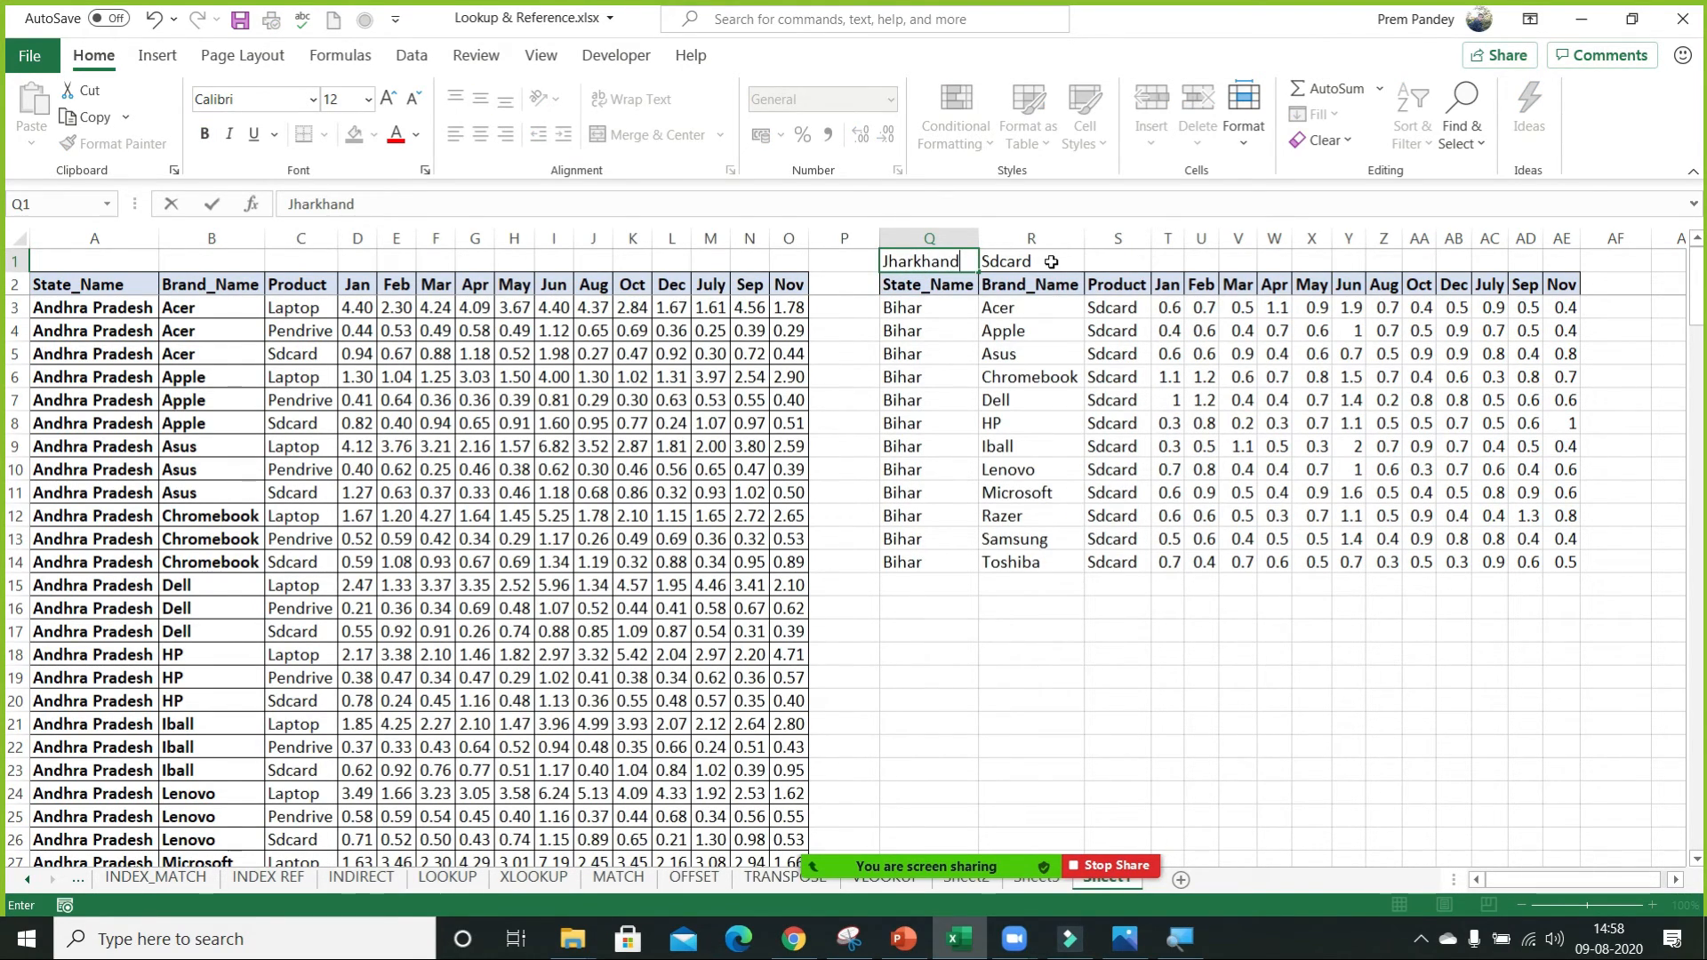
{"action": "key", "text": "Return"}
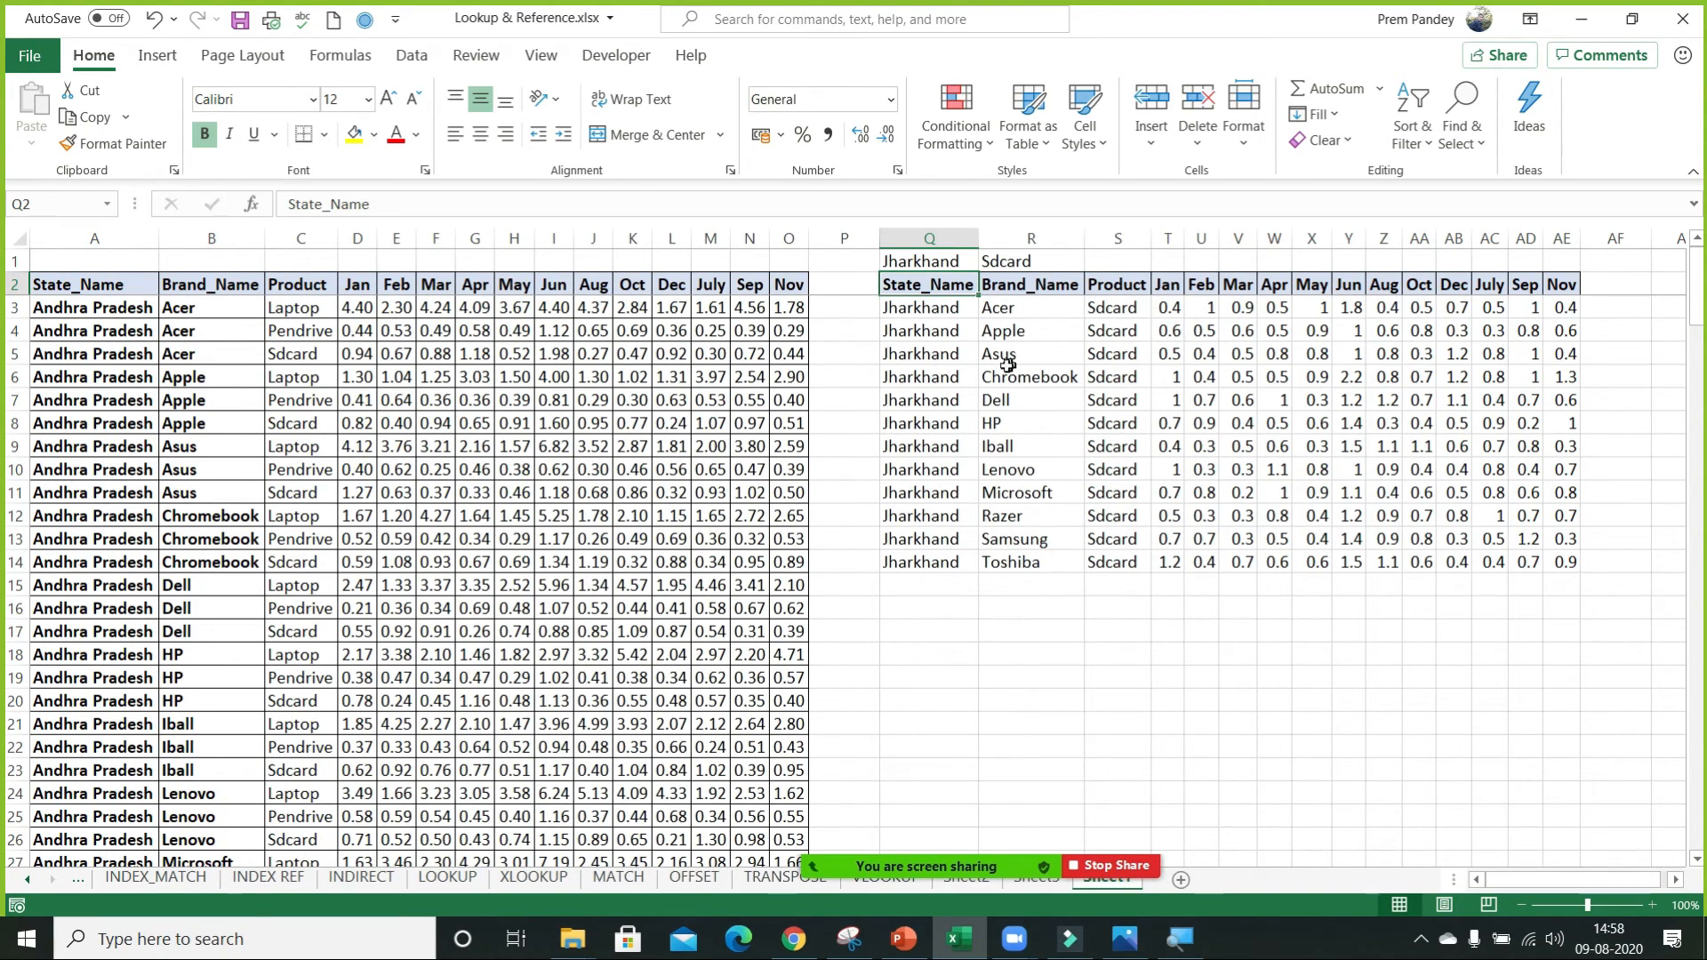
Delete the whole columns of the filtered list, from its State_Name header in Q2 through Nov in AE.
{"action": "left_click", "coordinate": [939, 330]}
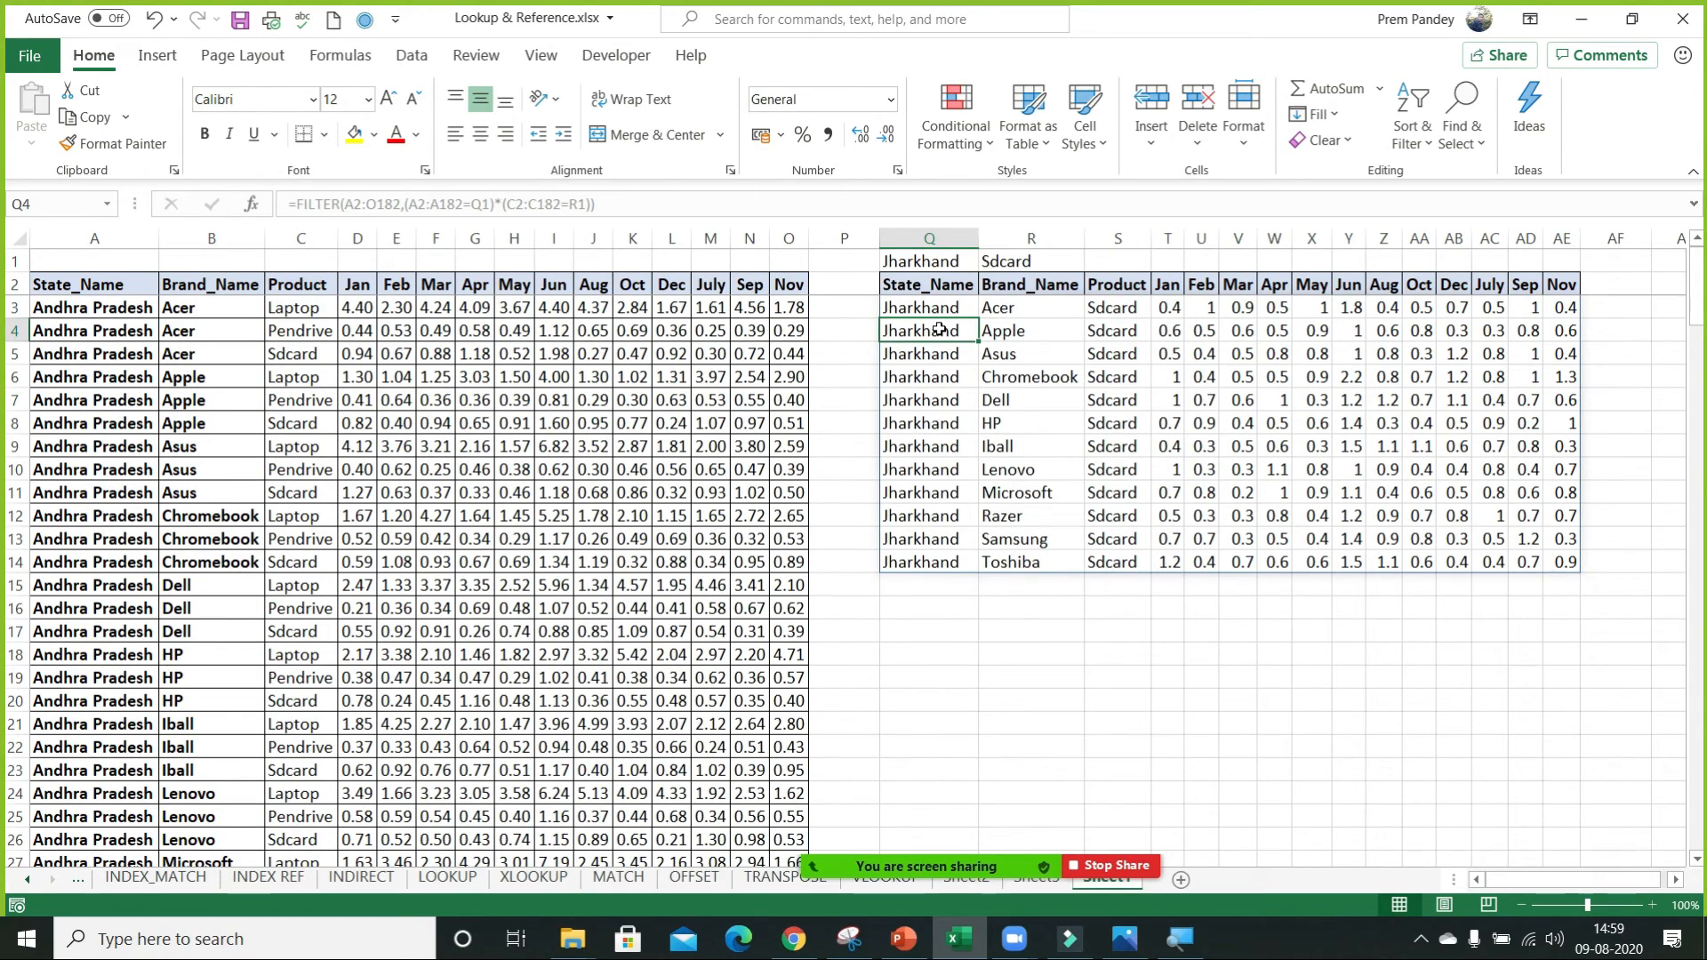
{"action": "key", "text": "Up"}
{"action": "key", "text": "Up"}
{"action": "key", "text": "Up"}
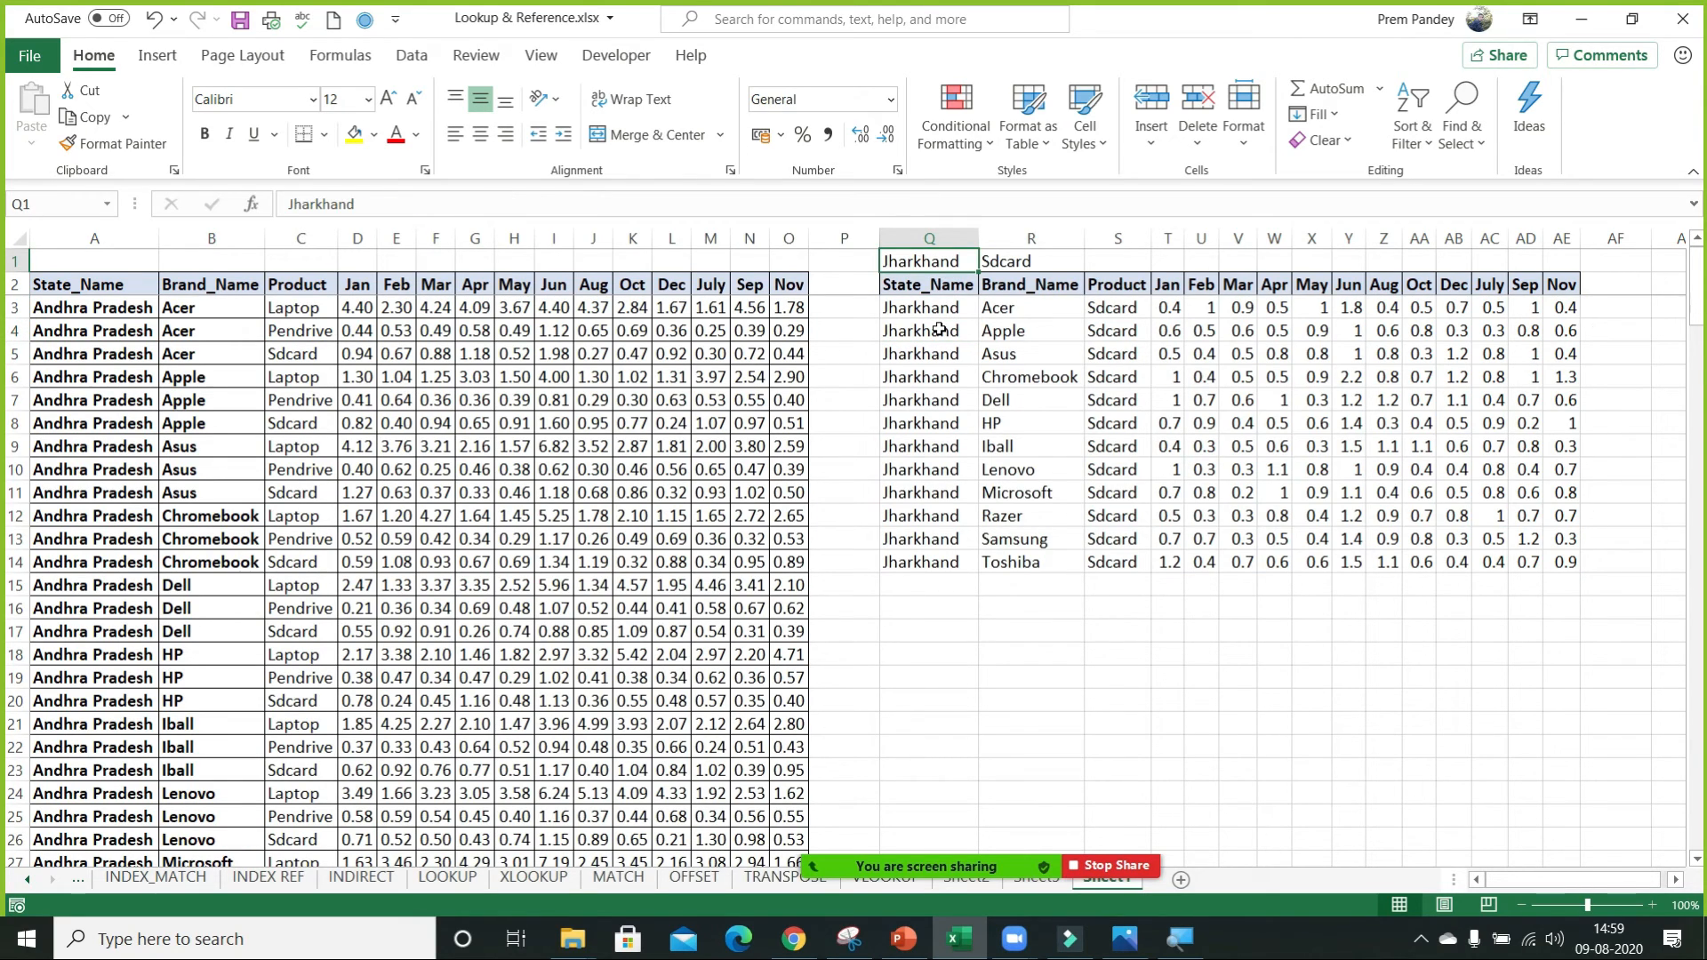
{"action": "key", "text": "Down"}
{"action": "key", "text": "ctrl+shift+Right"}
{"action": "key", "text": "ctrl+space"}
{"action": "key", "text": "ctrl+minus"}
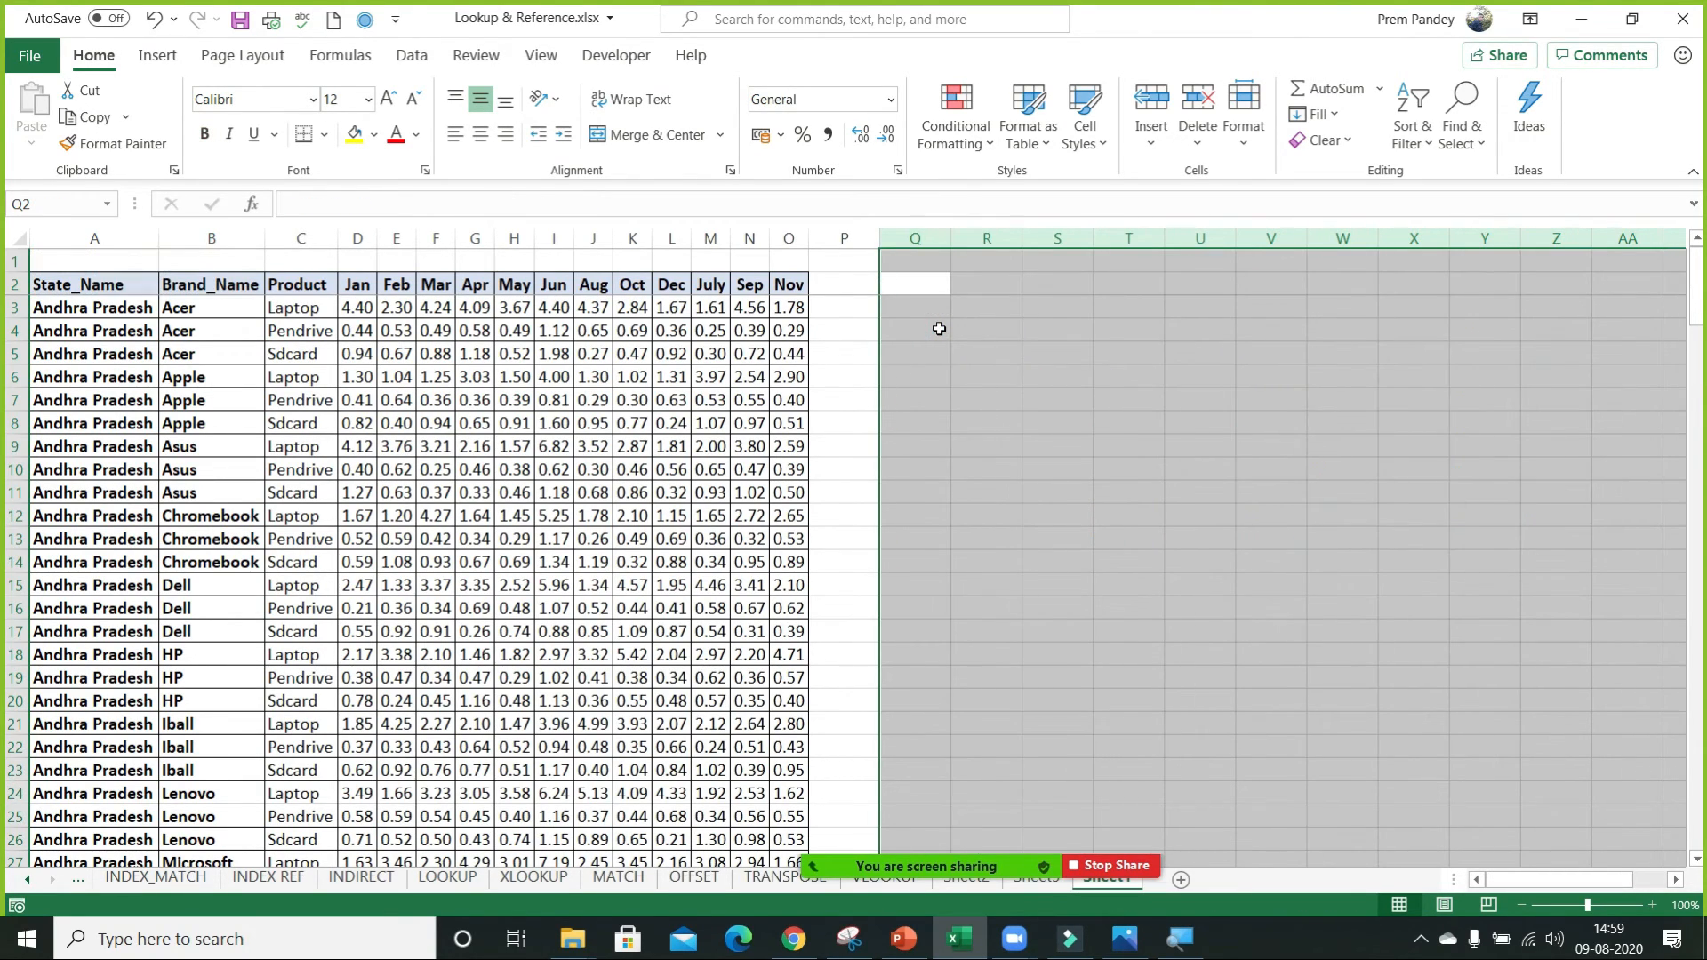
Copy the State_Name column of the original table with its header, A2:A182.
{"action": "left_click", "coordinate": [99, 289]}
{"action": "key", "text": "Down"}
{"action": "key", "text": "Up"}
{"action": "key", "text": "ctrl+shift+Down"}
{"action": "key", "text": "ctrl+c"}
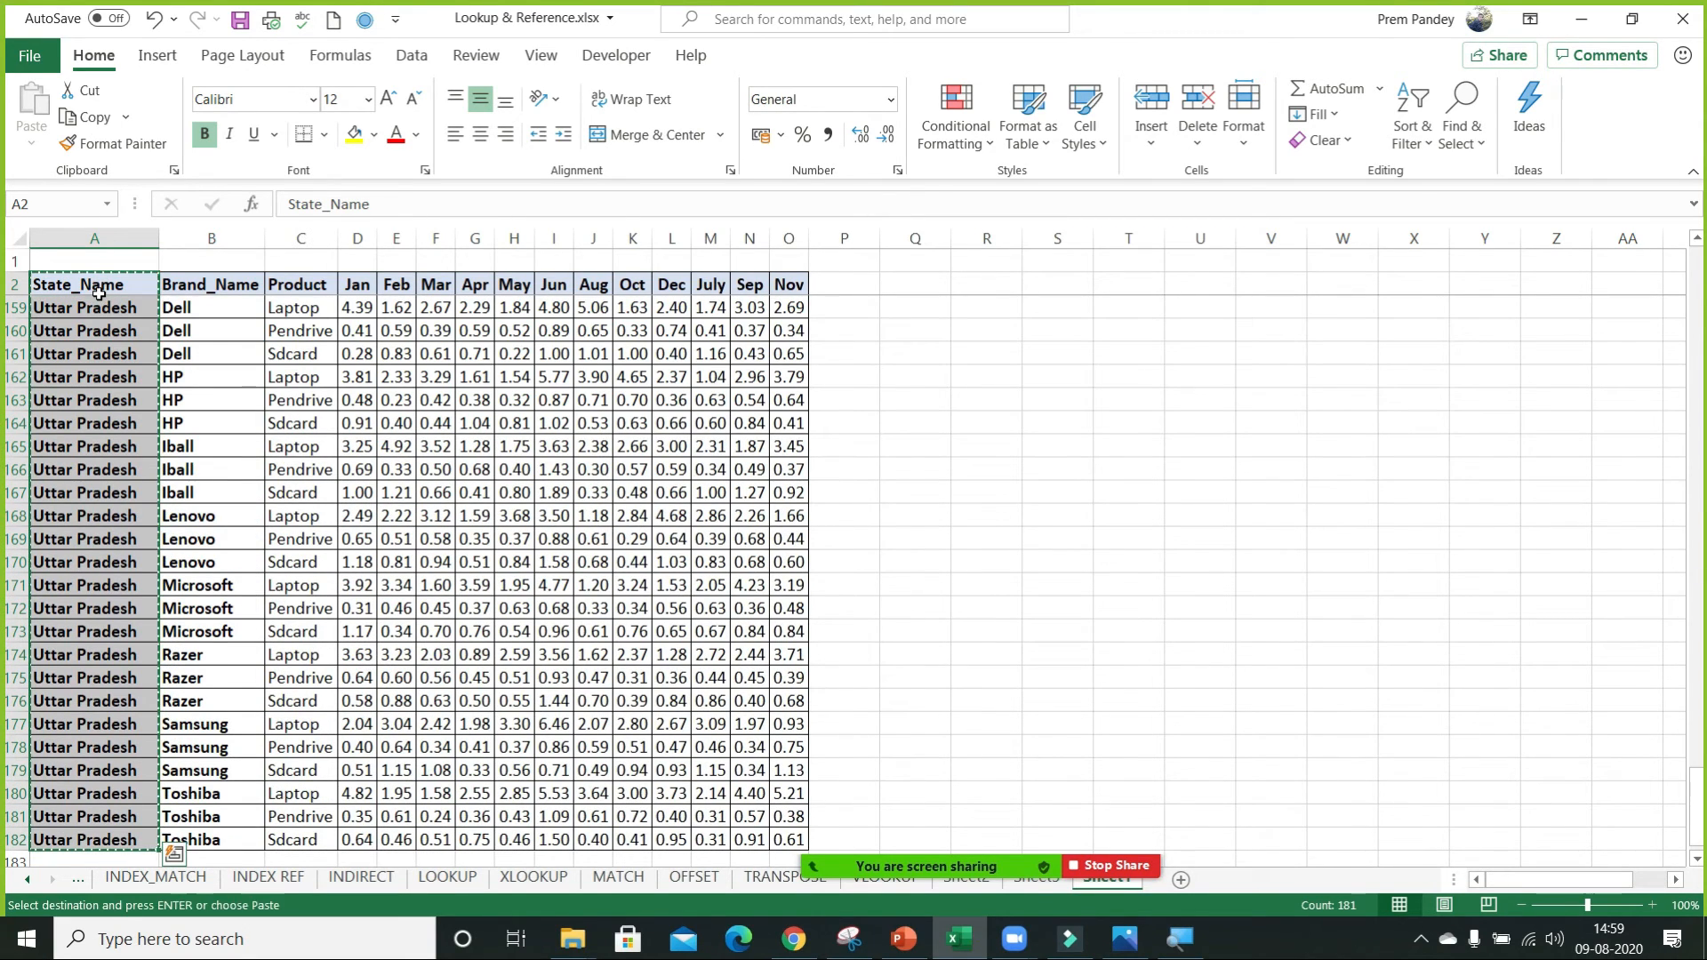
Paste the copied State_Name column beside the table, starting at R2.
{"action": "key", "text": "Right"}
{"action": "key", "text": "Right"}
{"action": "key", "text": "Right"}
{"action": "key", "text": "Right"}
{"action": "key", "text": "Right"}
{"action": "key", "text": "Right"}
{"action": "key", "text": "Right"}
{"action": "key", "text": "Right"}
{"action": "key", "text": "Right"}
{"action": "key", "text": "Right"}
{"action": "key", "text": "Right"}
{"action": "key", "text": "Right"}
{"action": "key", "text": "Right"}
{"action": "key", "text": "Right"}
{"action": "key", "text": "Right"}
{"action": "key", "text": "Right"}
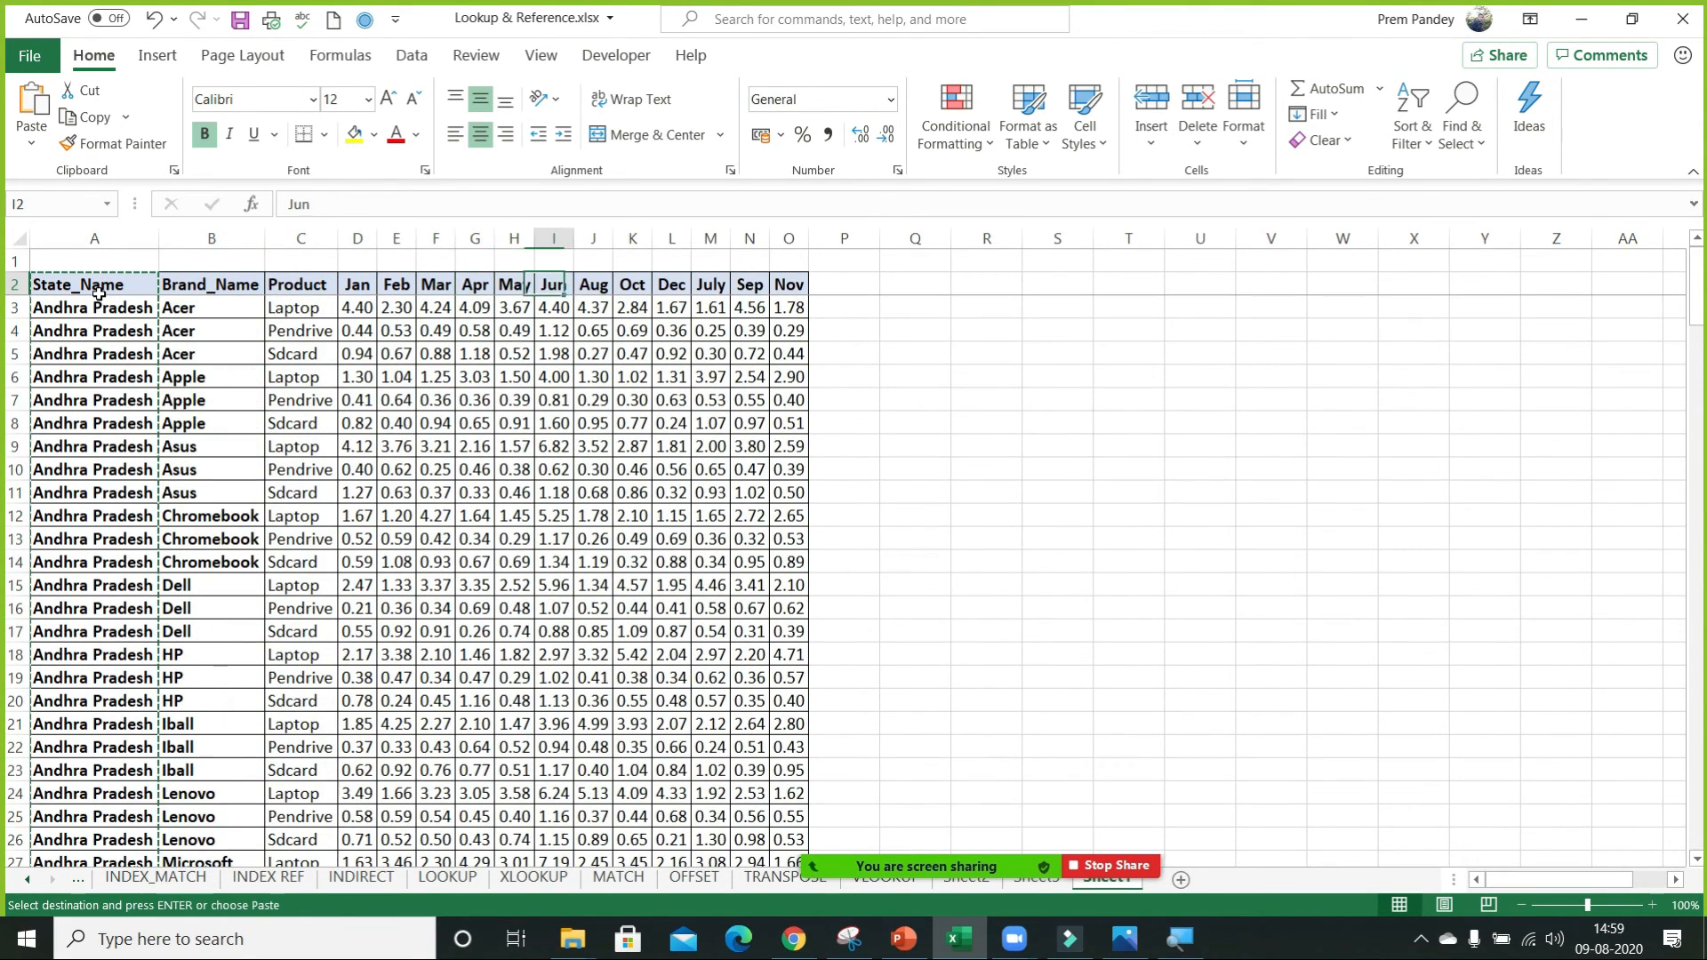
{"action": "key", "text": "Right"}
{"action": "key", "text": "ctrl+v"}
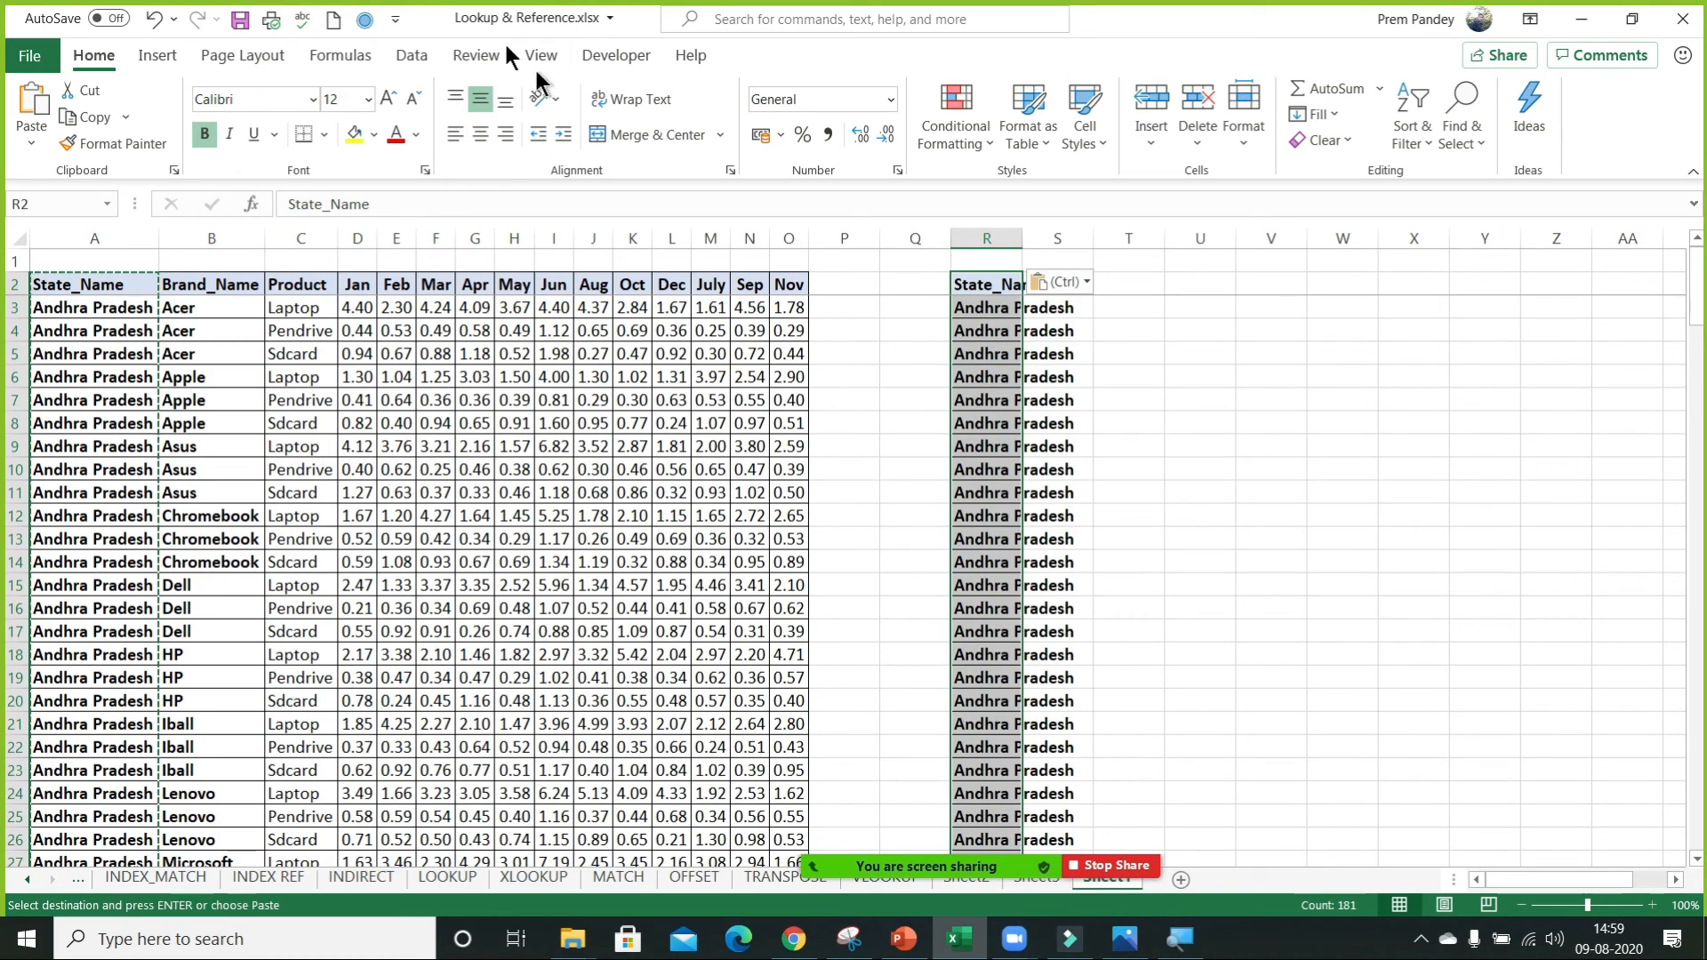
Remove the duplicates from the pasted State_Name list in column R, treating the first row as a header.
{"action": "left_click", "coordinate": [408, 55]}
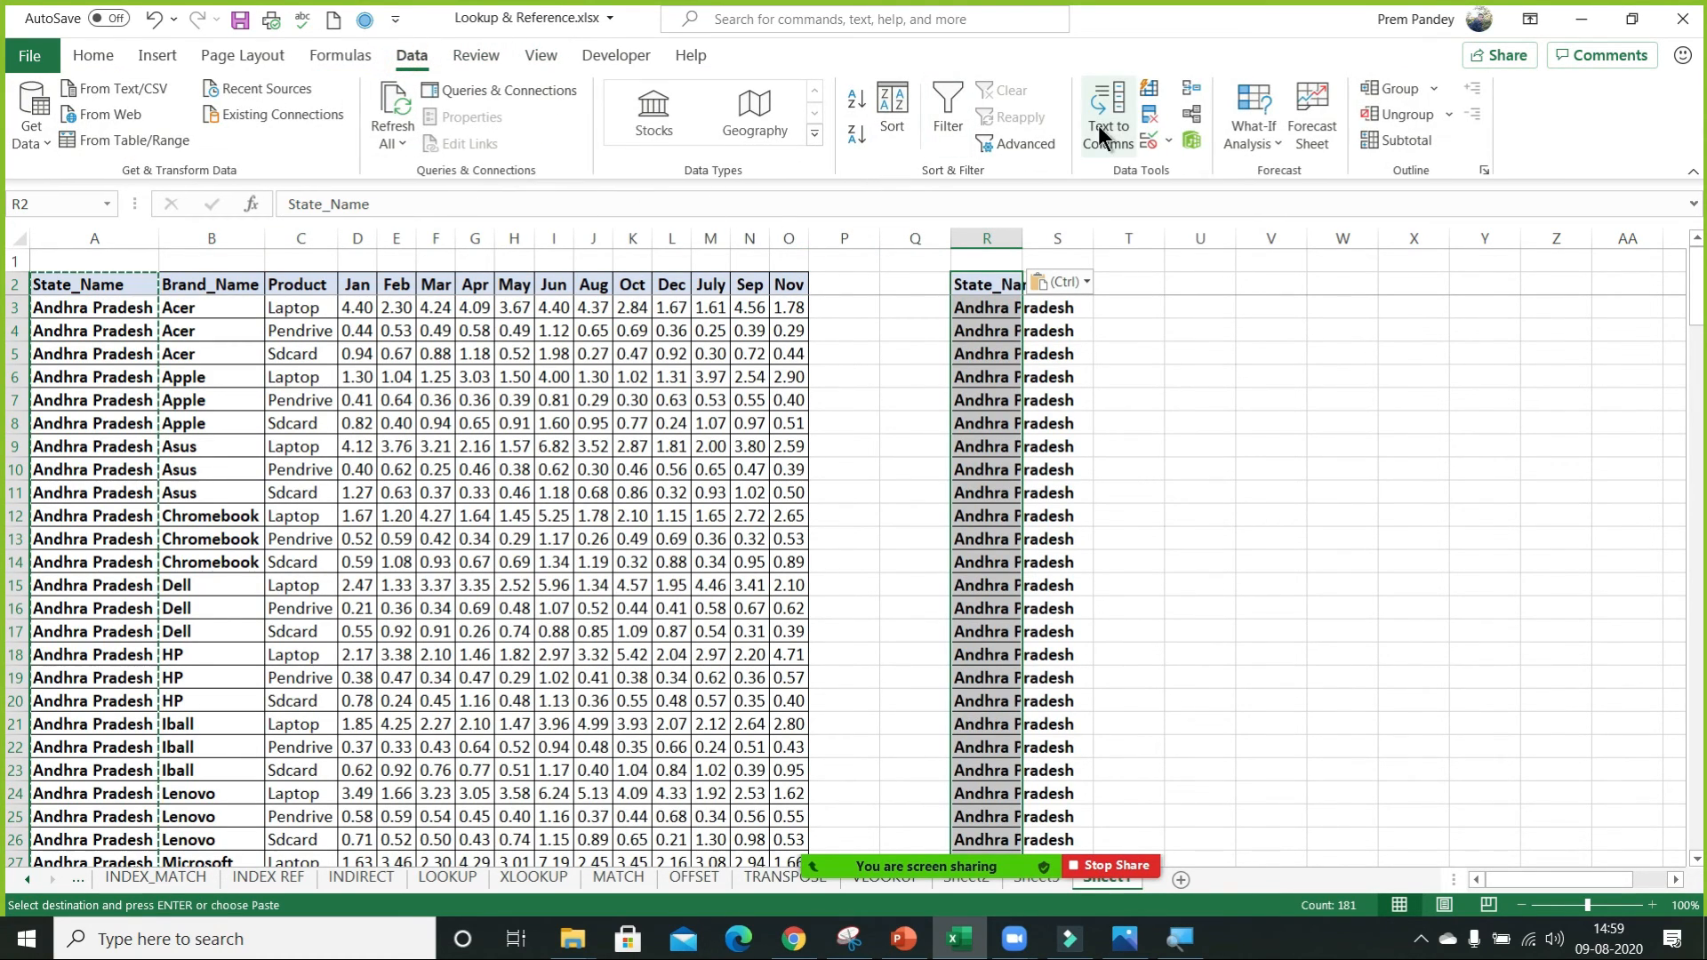
{"action": "left_click", "coordinate": [1149, 115]}
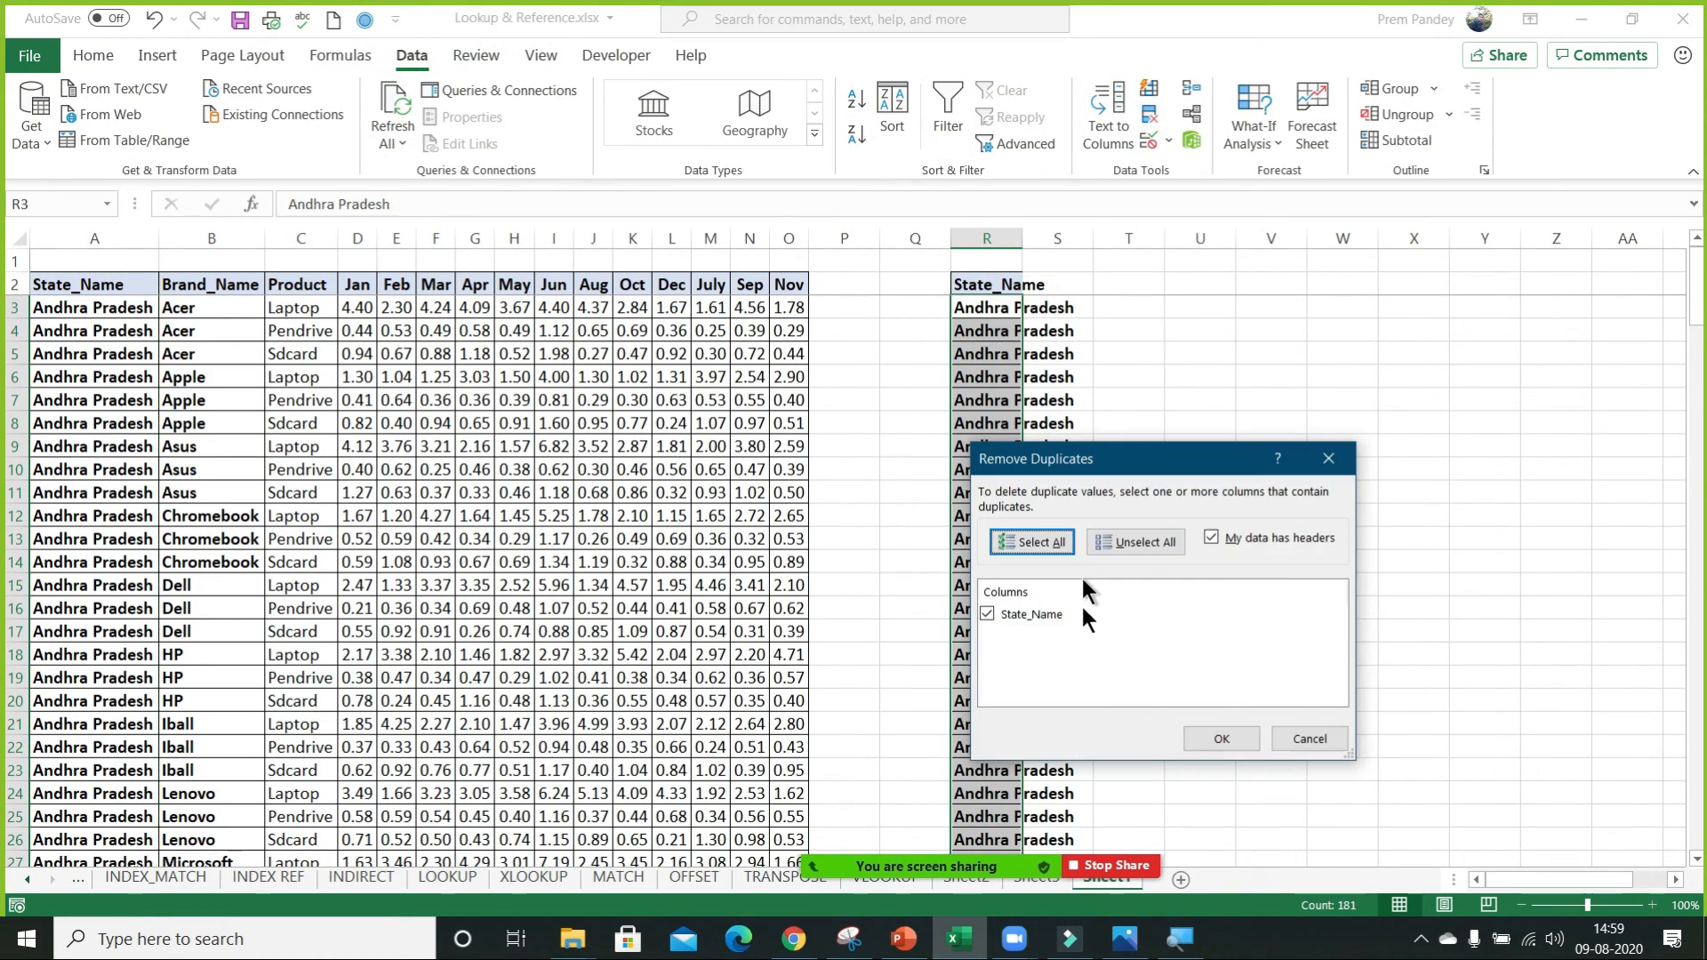
{"action": "left_click", "coordinate": [1213, 740]}
{"action": "left_click", "coordinate": [860, 532]}
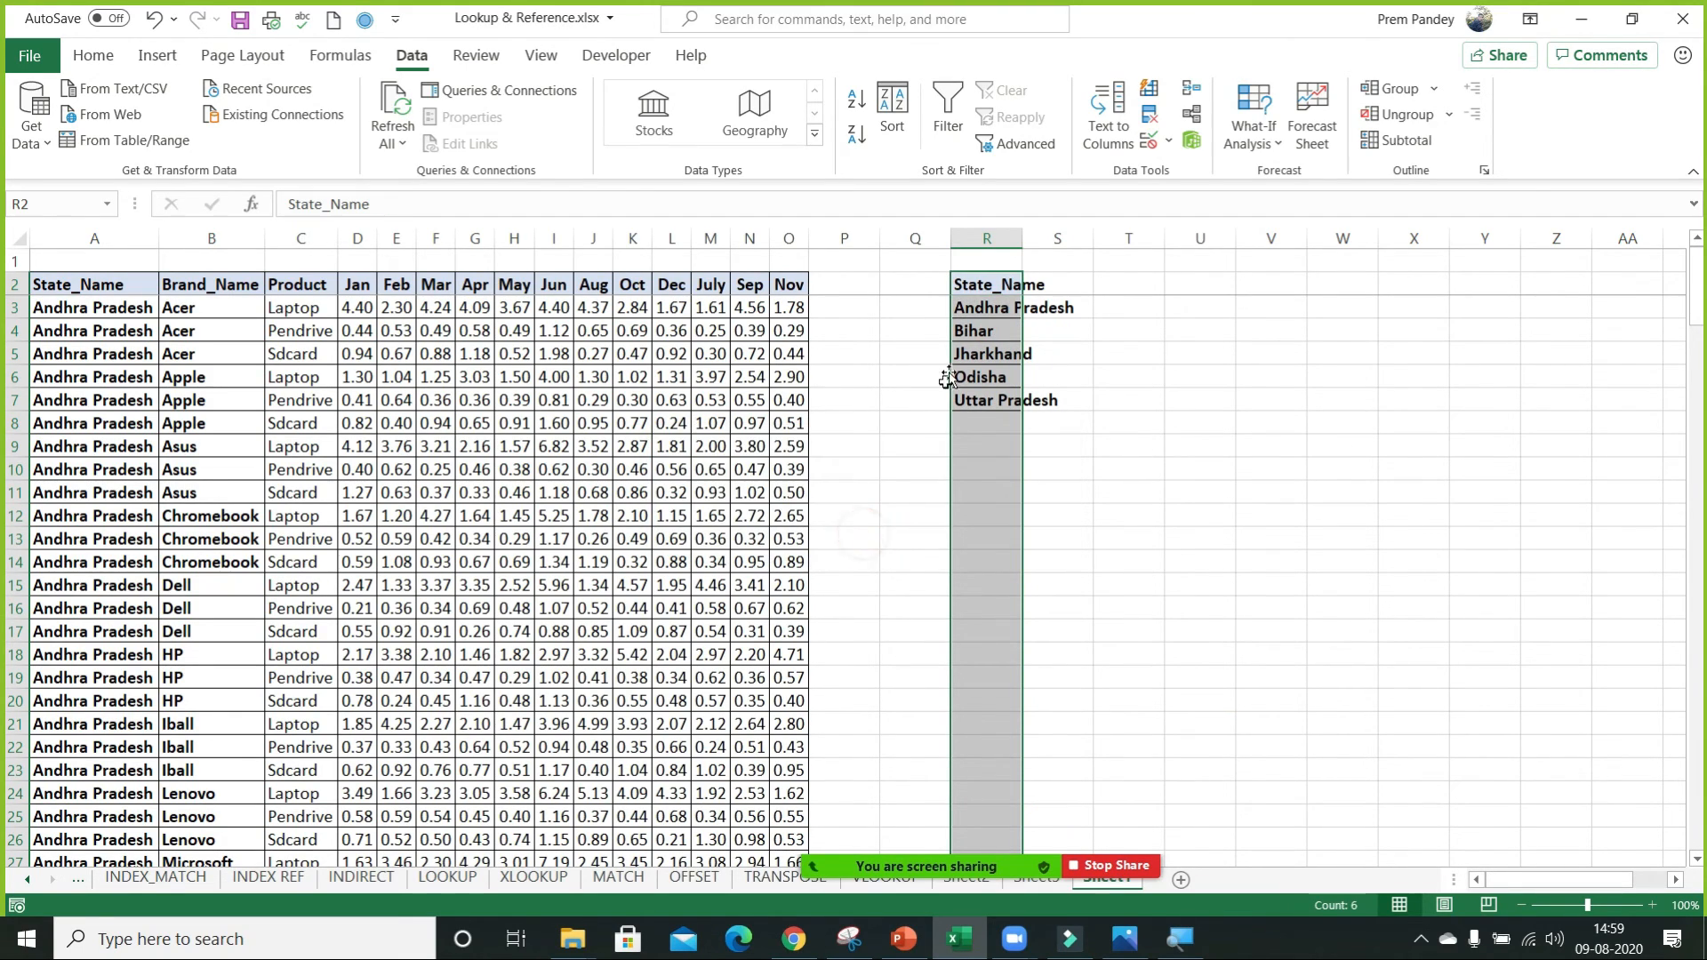
Clear the contents of the whole of column R.
{"action": "left_click", "coordinate": [987, 286]}
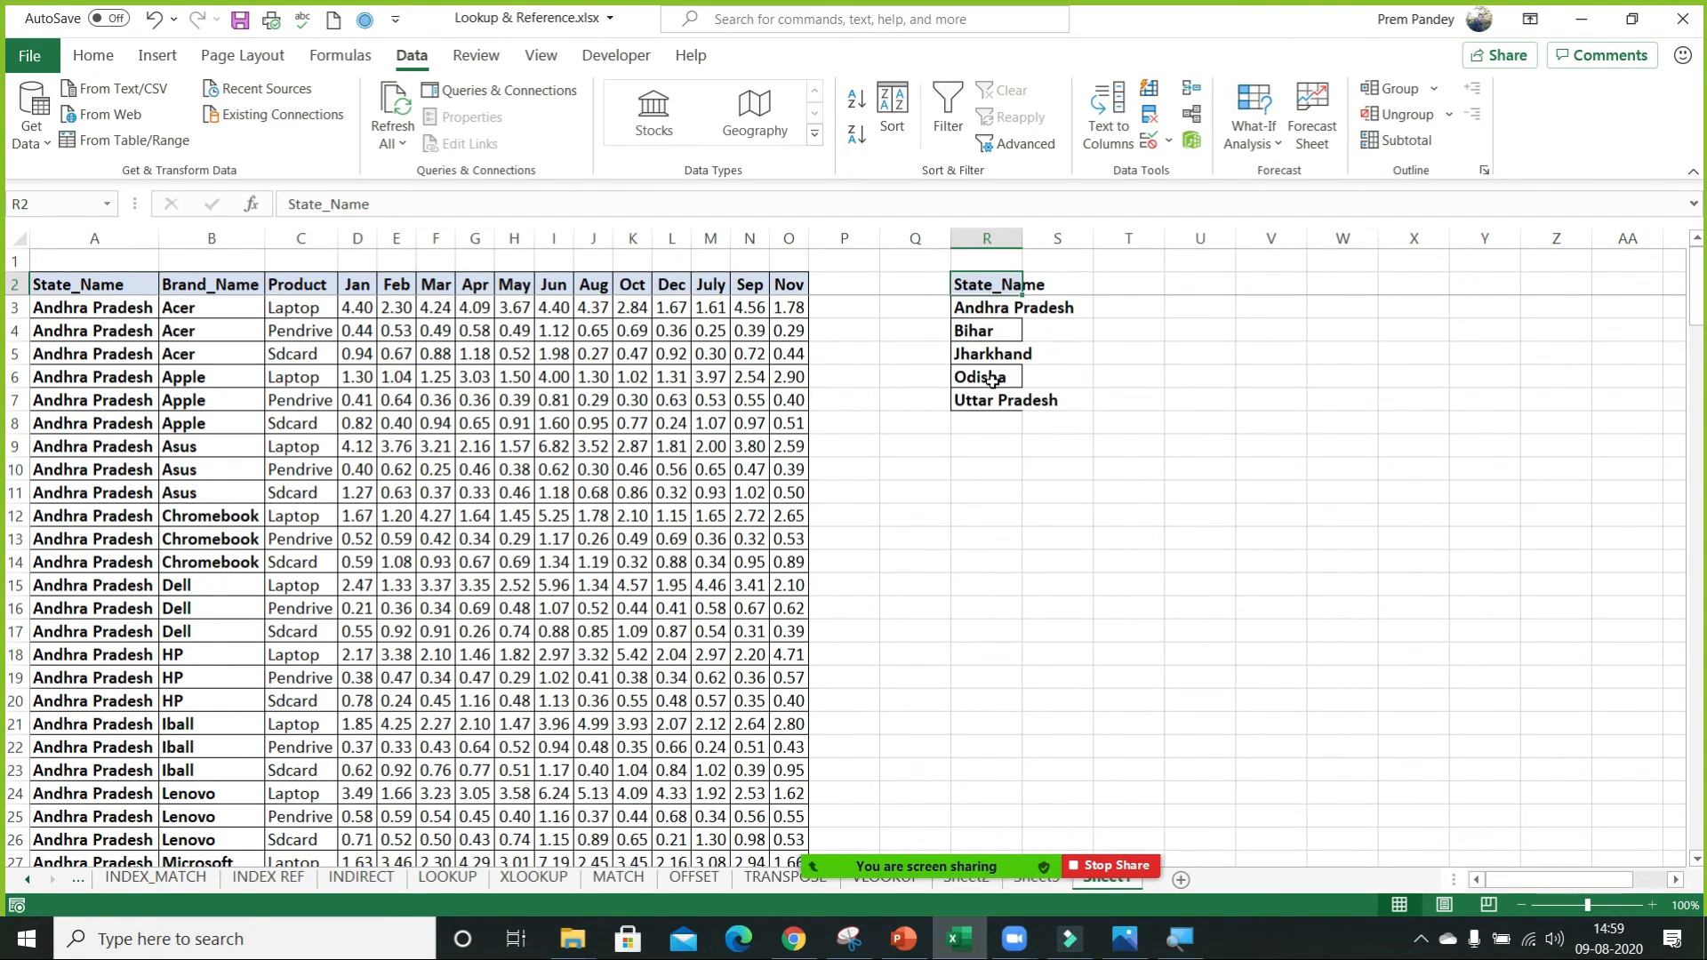
{"action": "key", "text": "ctrl+space"}
{"action": "key", "text": "Delete"}
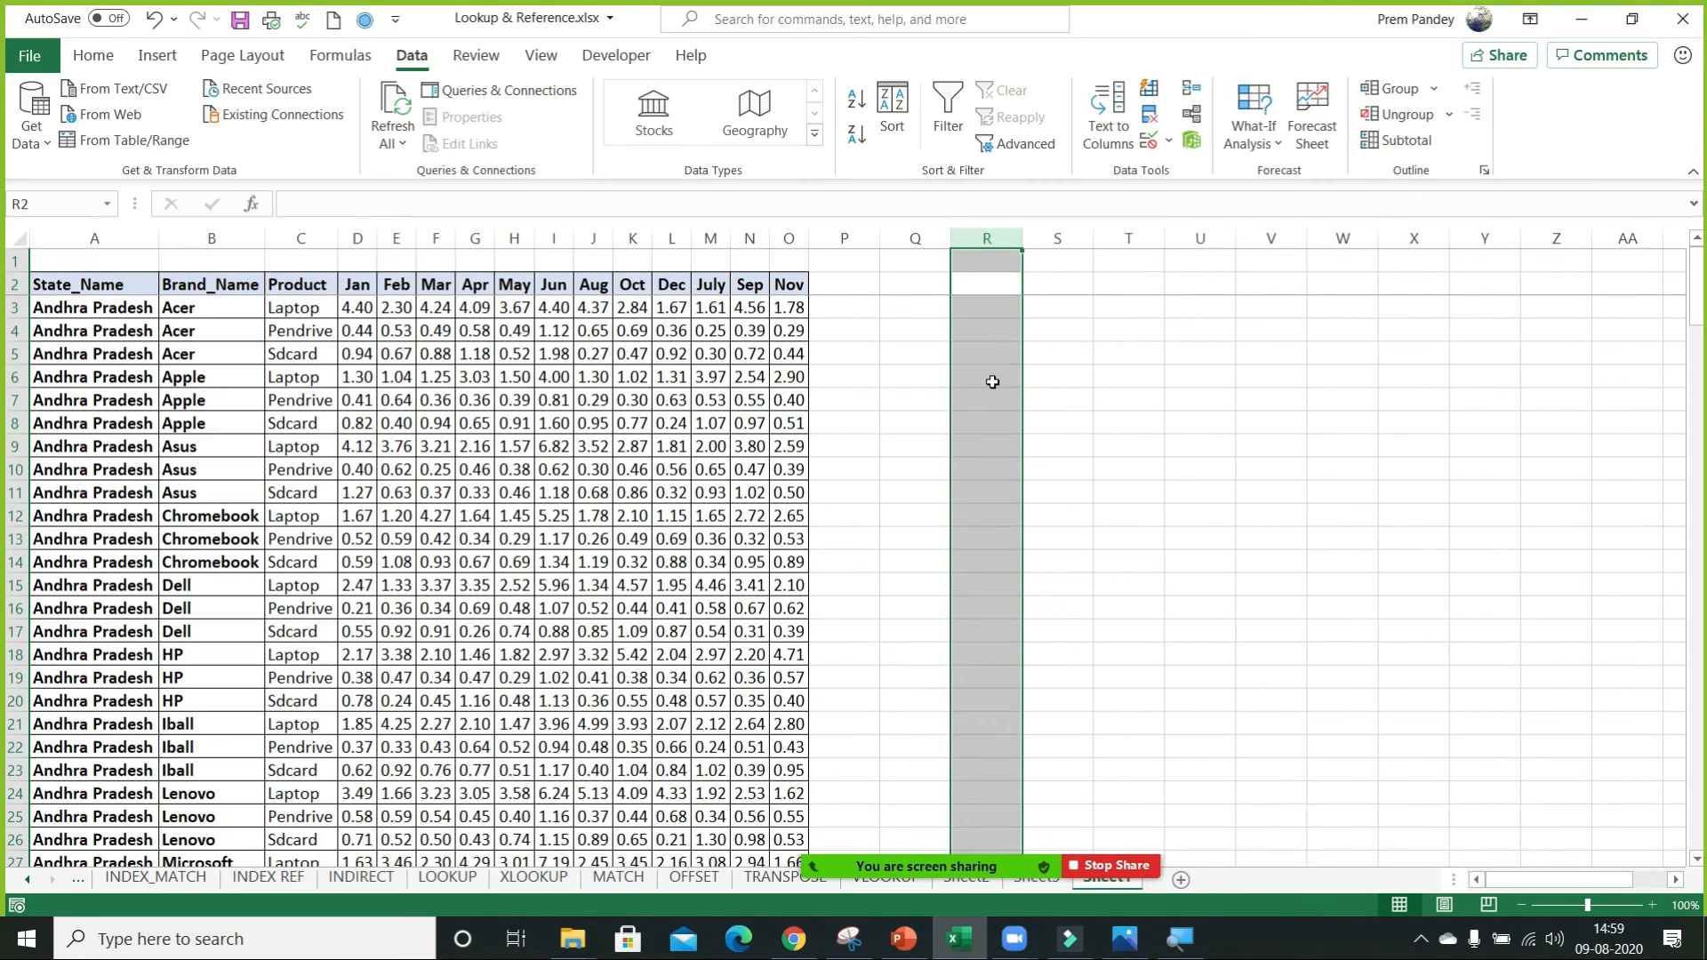
Enter =UNIQUE(A2:A182) in R2 and fit the width of column R to its contents.
{"action": "key", "text": "Down"}
{"action": "key", "text": "Up"}
{"action": "type", "text": "="}
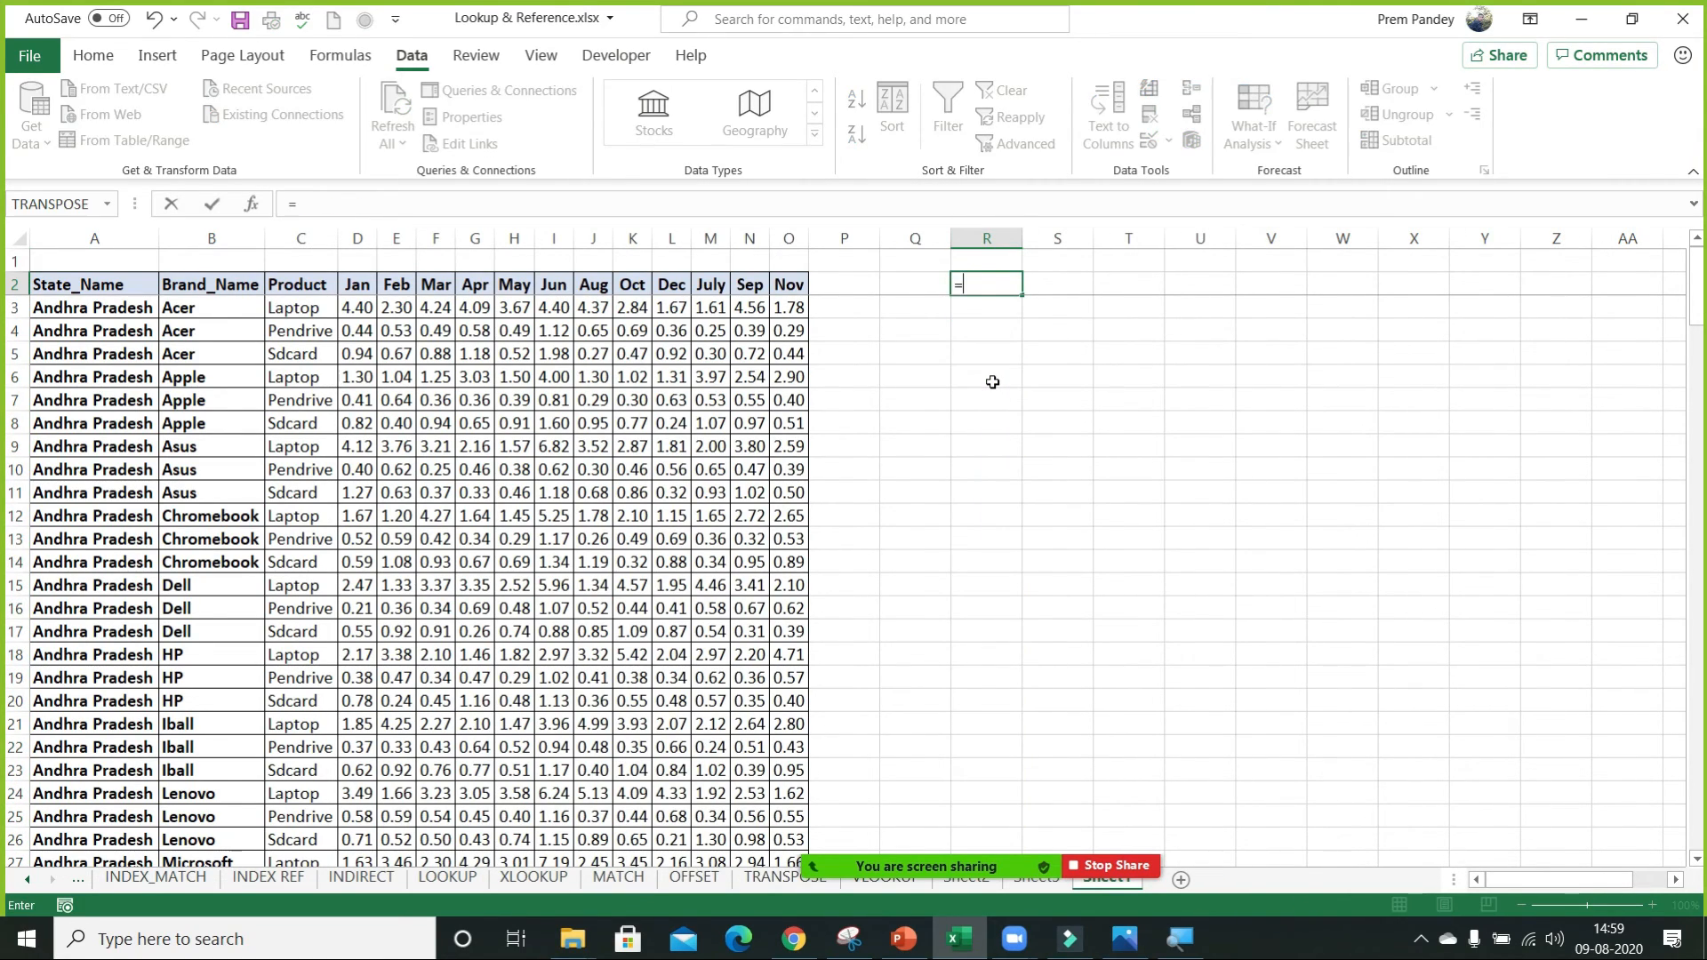
{"action": "type", "text": "uni"}
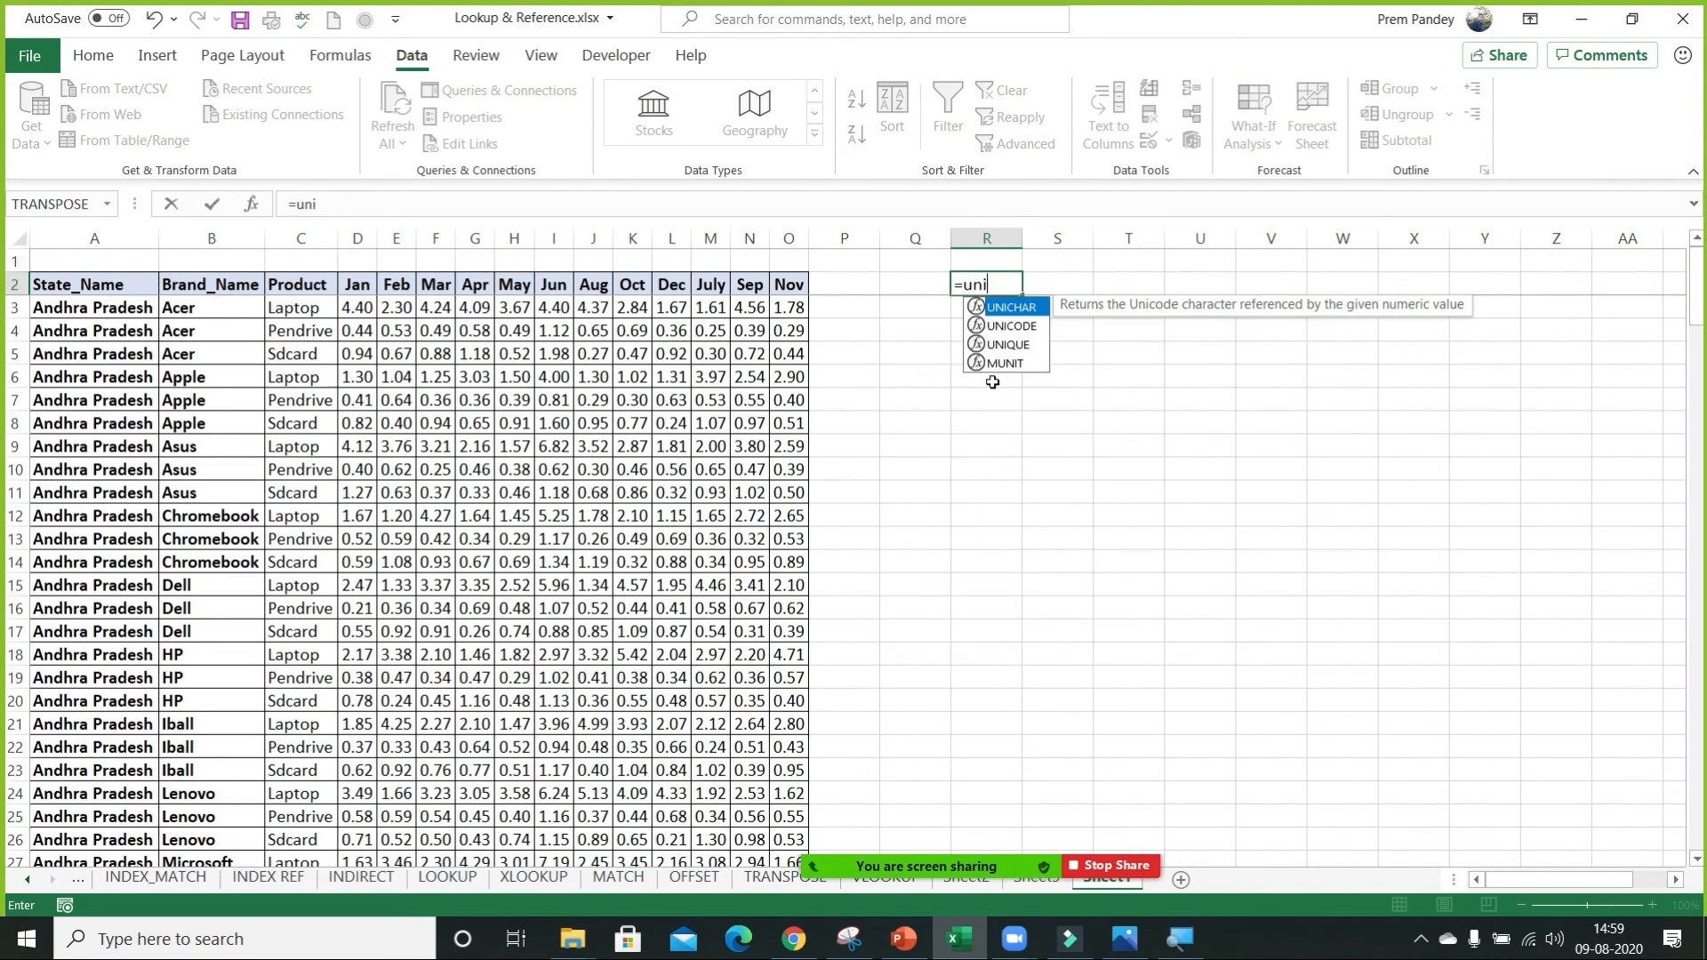
{"action": "key", "text": "Down"}
{"action": "key", "text": "Down"}
{"action": "key", "text": "Tab"}
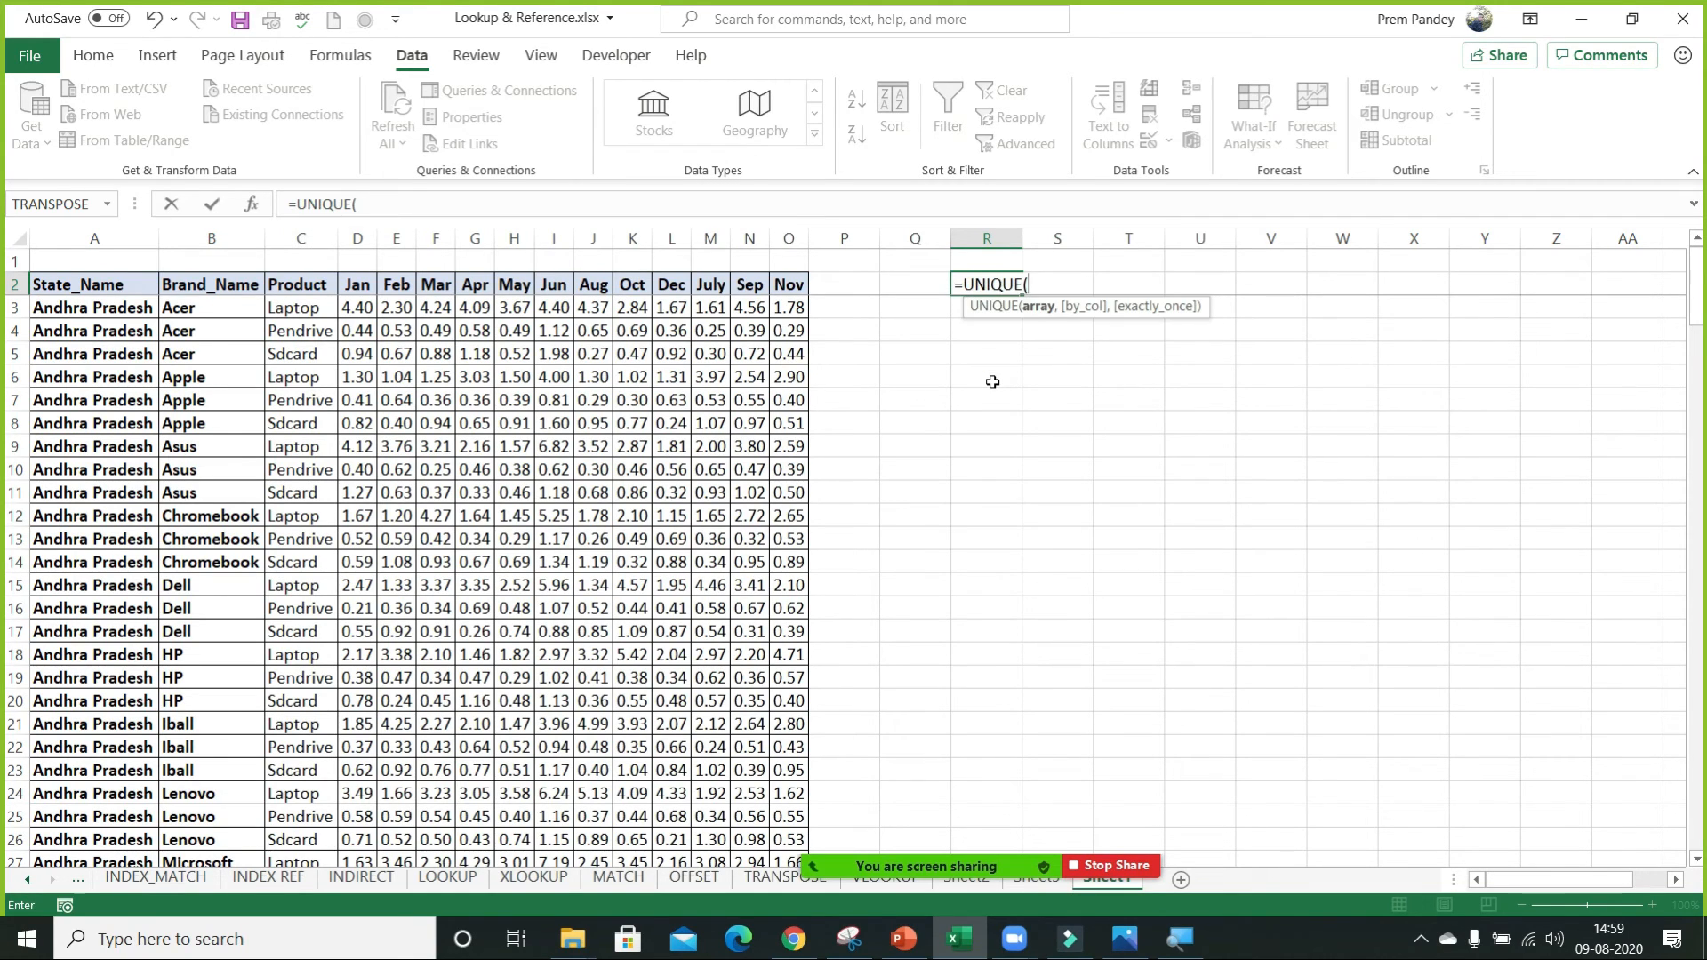
{"action": "left_click", "coordinate": [135, 293]}
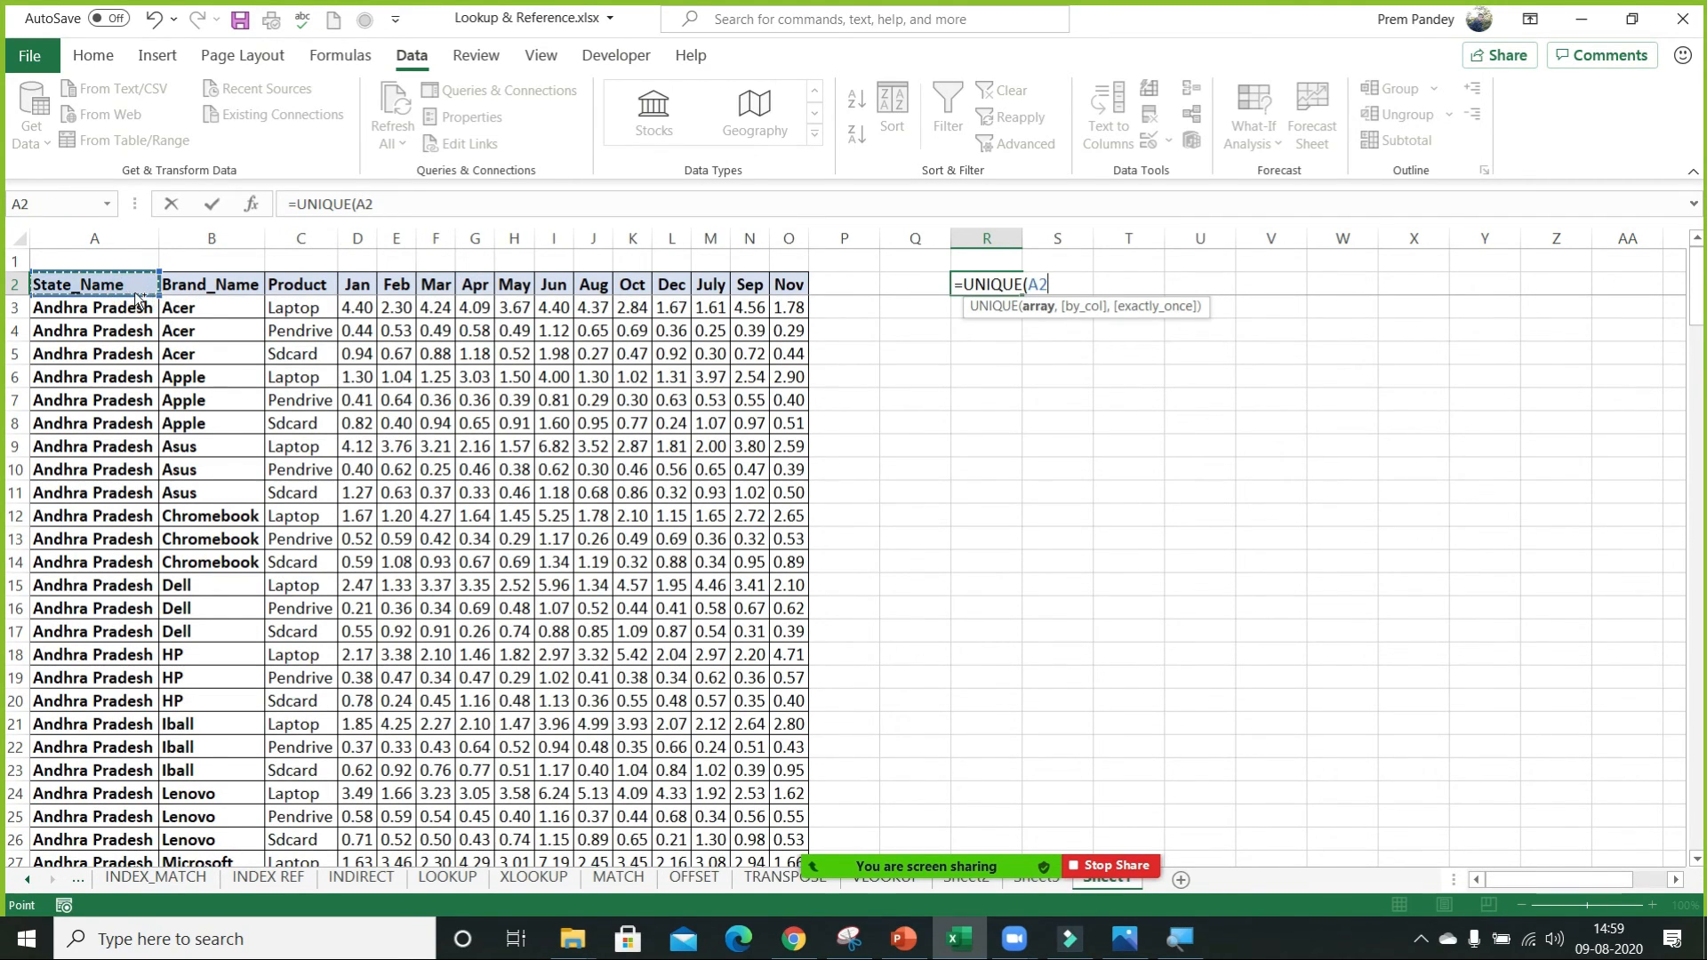
{"action": "key", "text": "ctrl+shift+Down"}
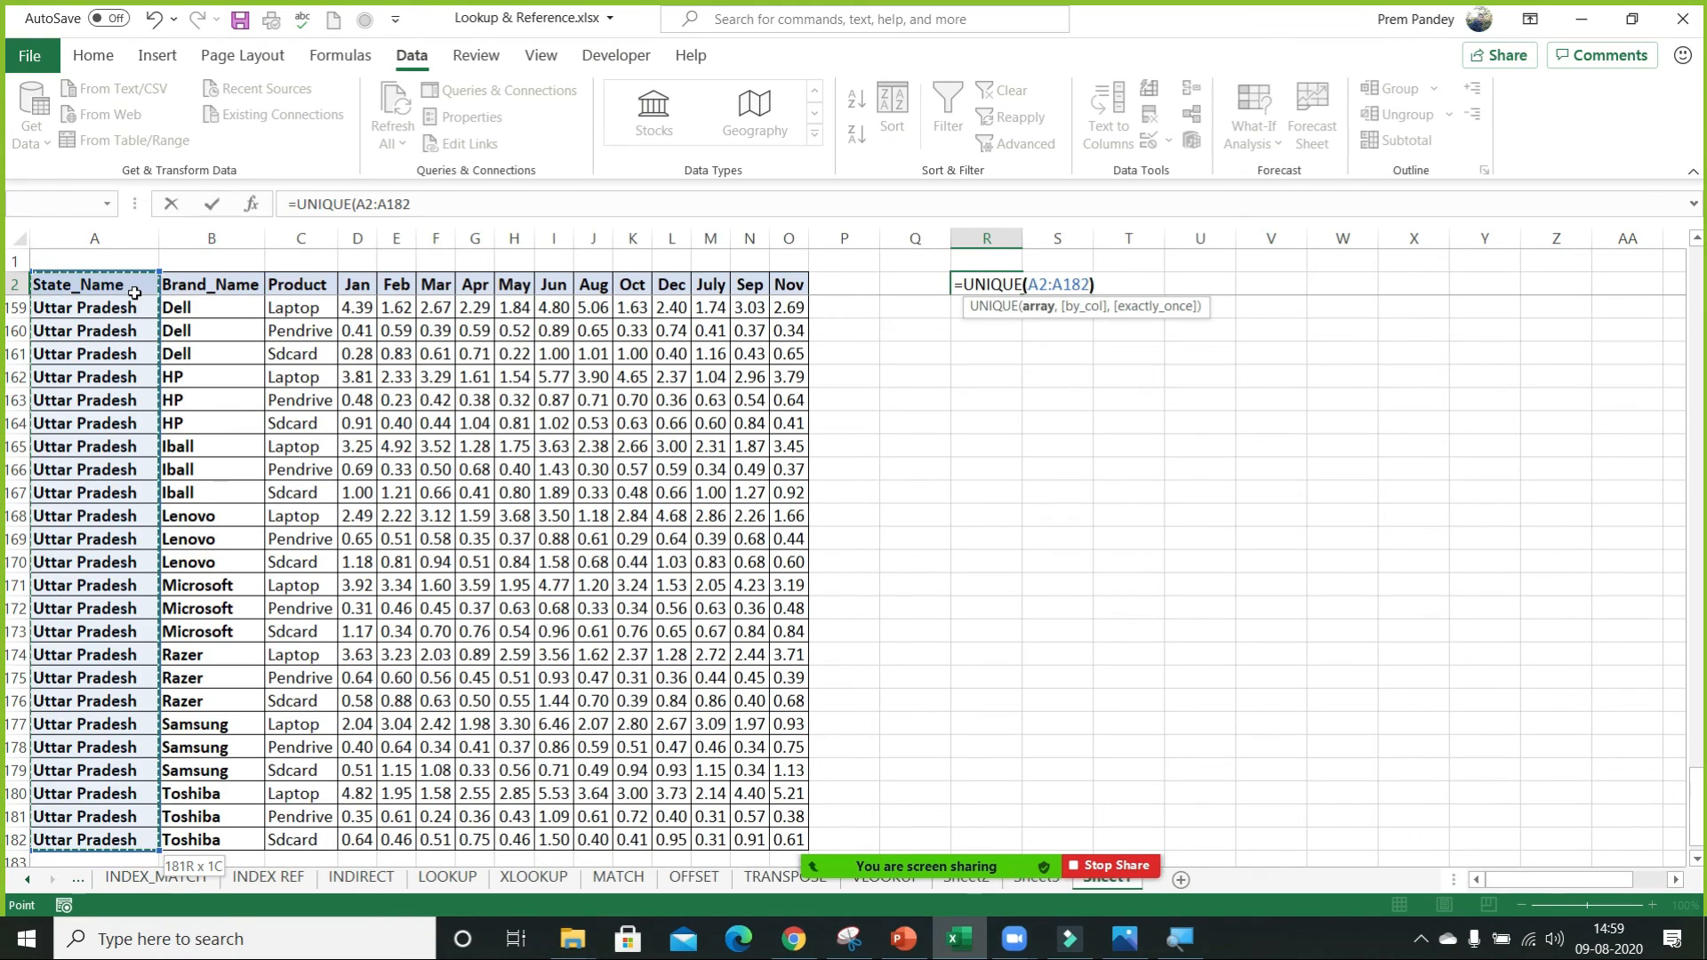
{"action": "type", "text": ")"}
{"action": "key", "text": "ctrl+Return"}
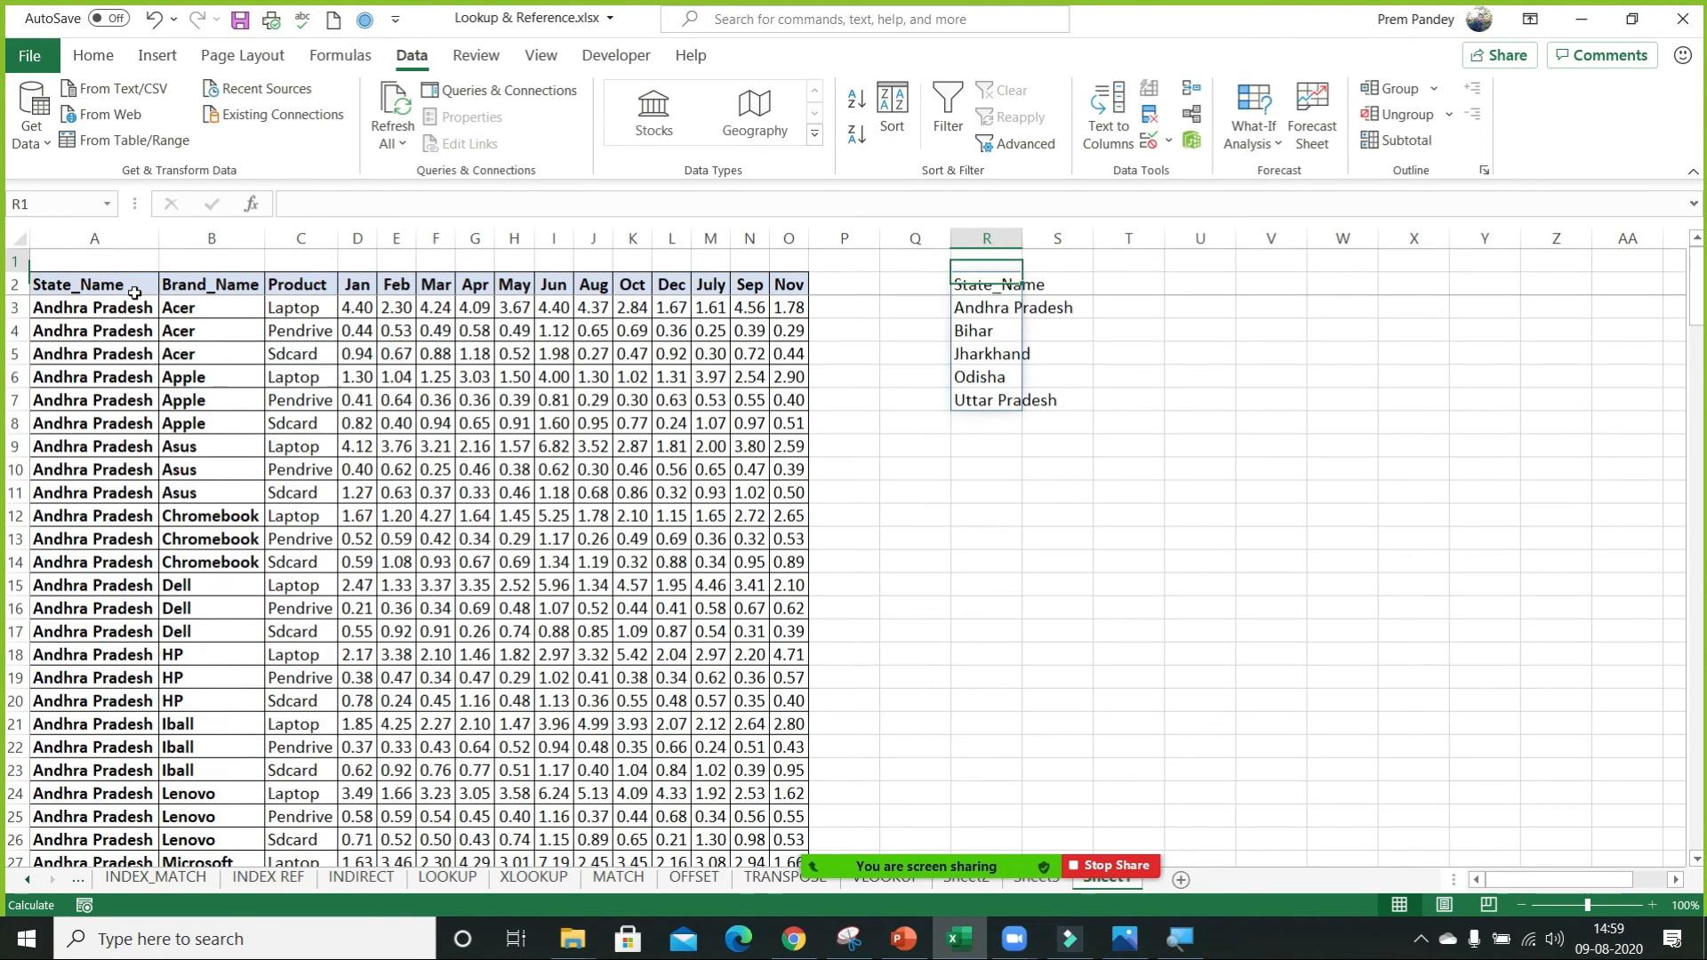
{"action": "double_click", "coordinate": [1023, 238]}
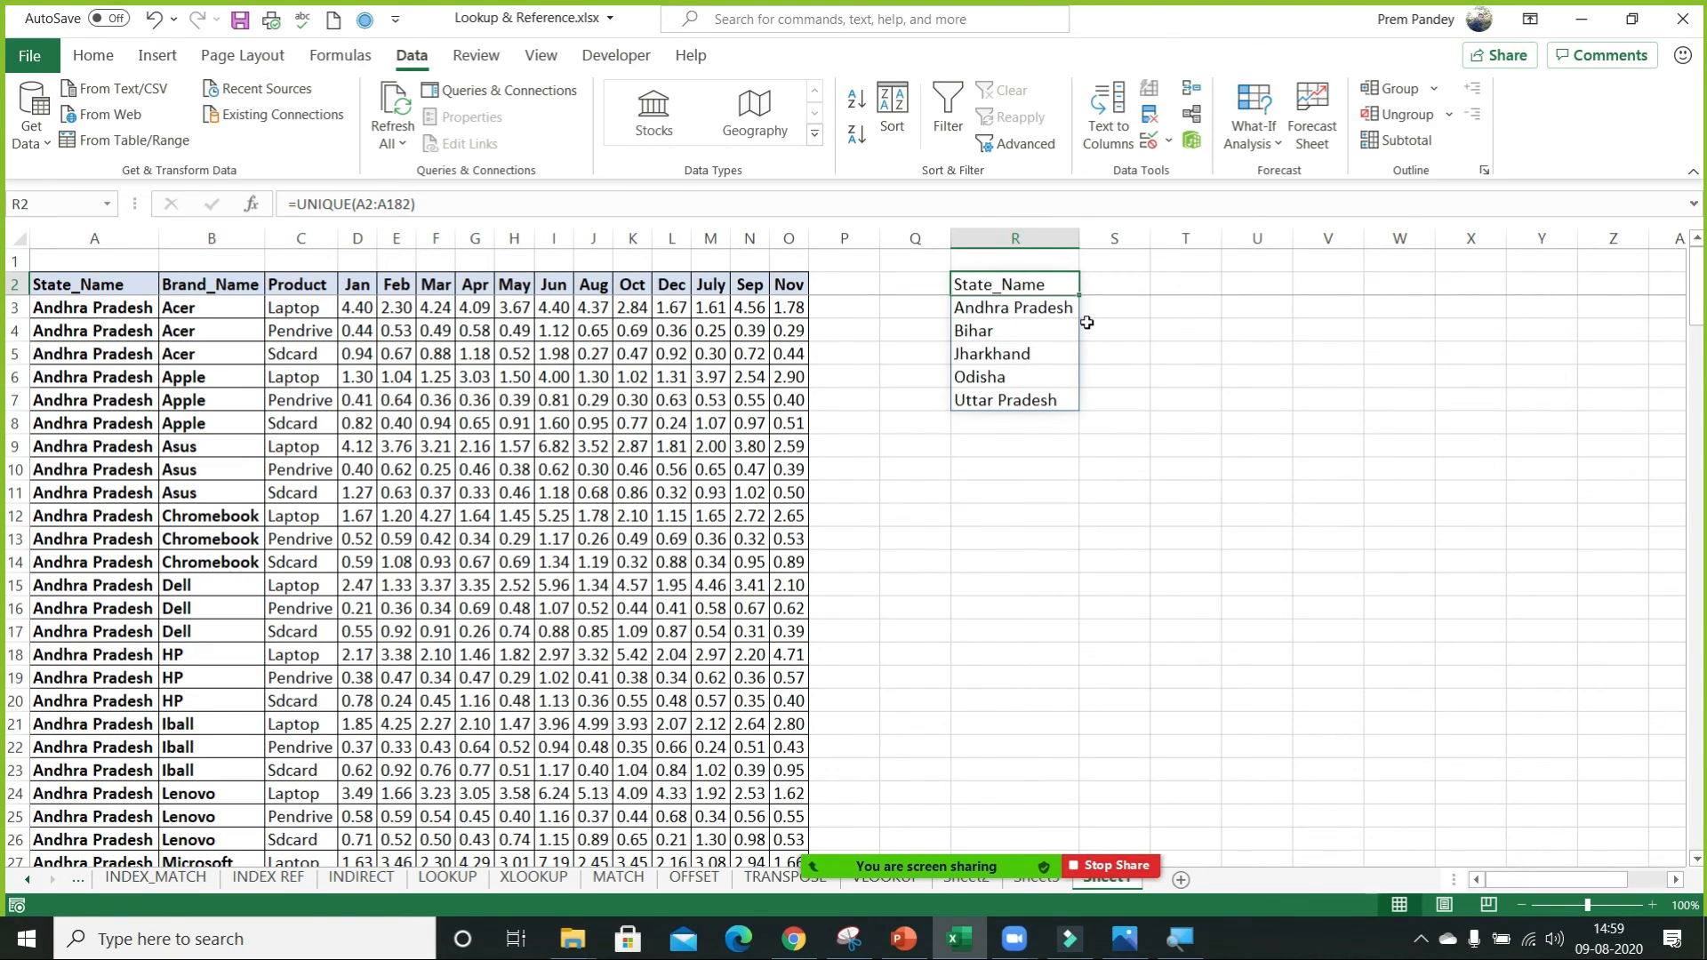
Change the state in A6 to MP and check the unique list from R3 down.
{"action": "left_click", "coordinate": [108, 370]}
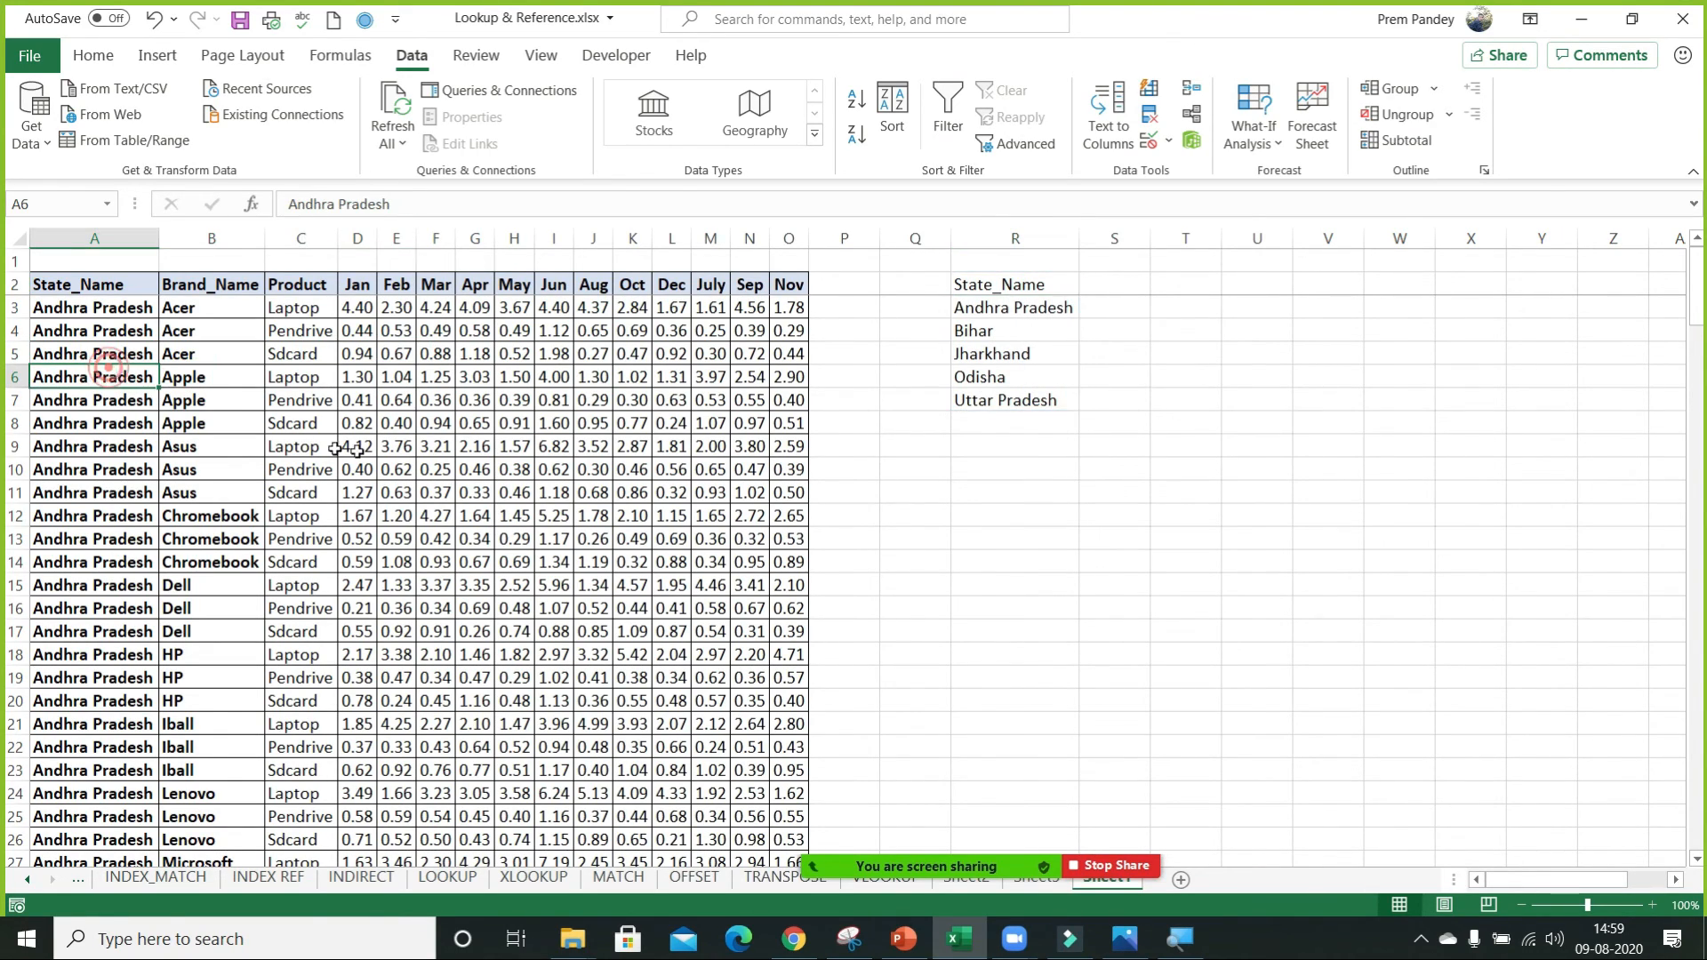
{"action": "type", "text": "M"}
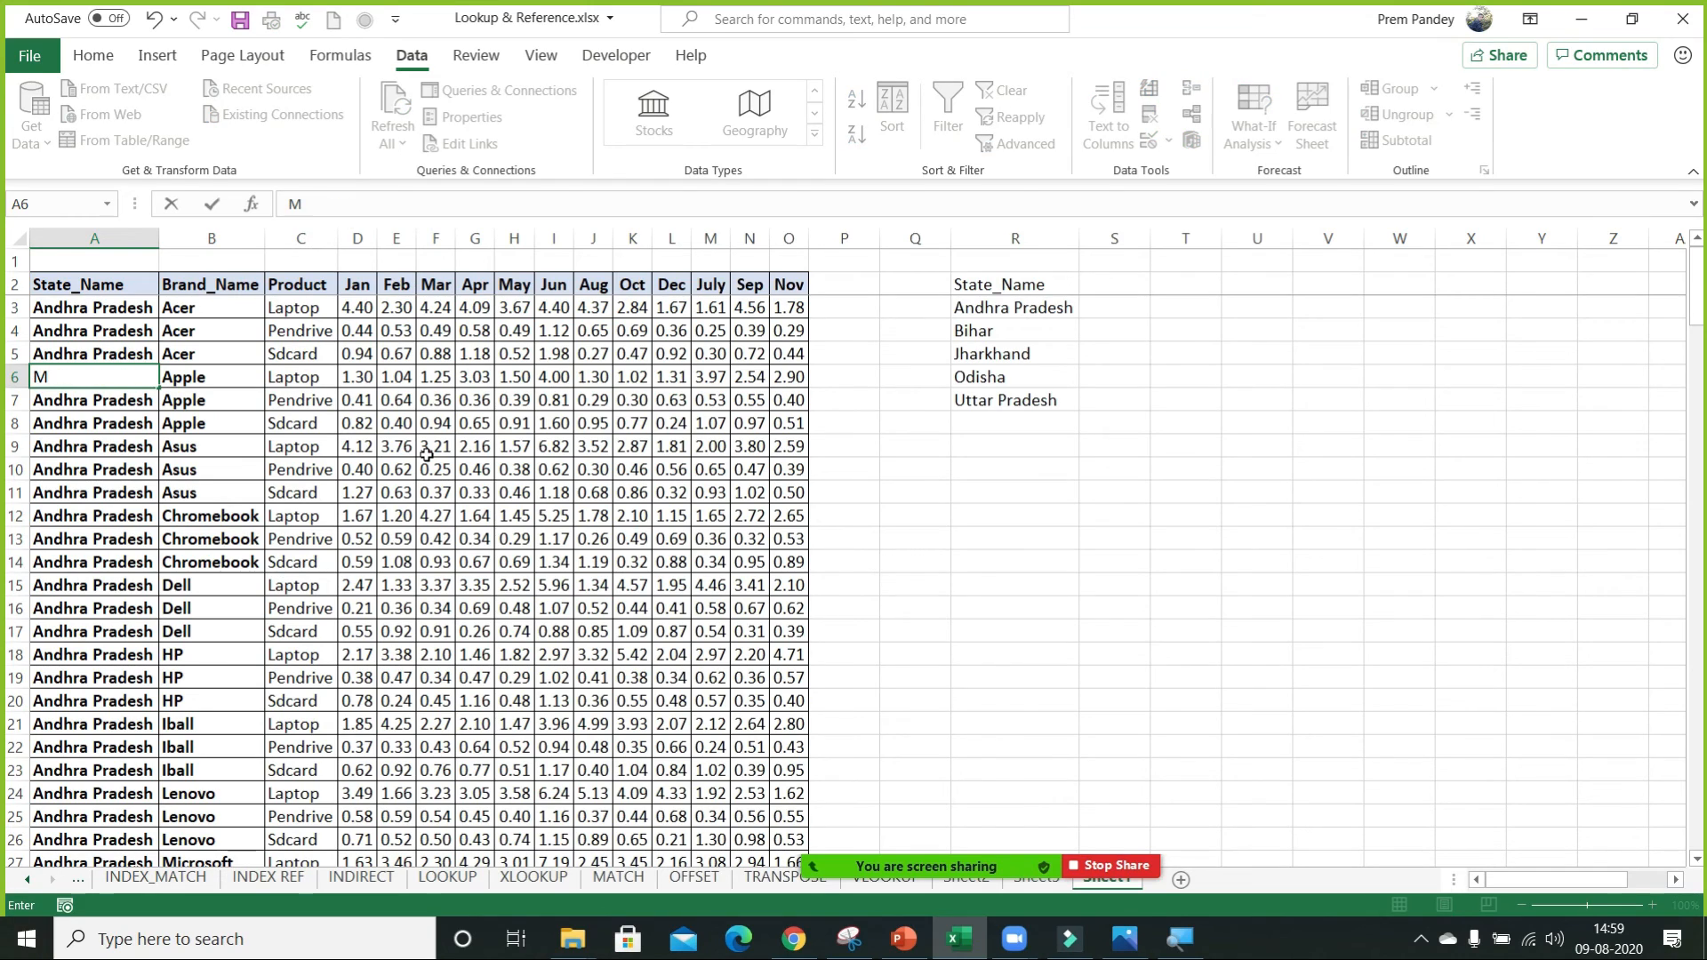
{"action": "type", "text": "P"}
{"action": "key", "text": "Return"}
{"action": "left_click_drag", "start_coordinate": [1008, 310], "coordinate": [983, 659]}
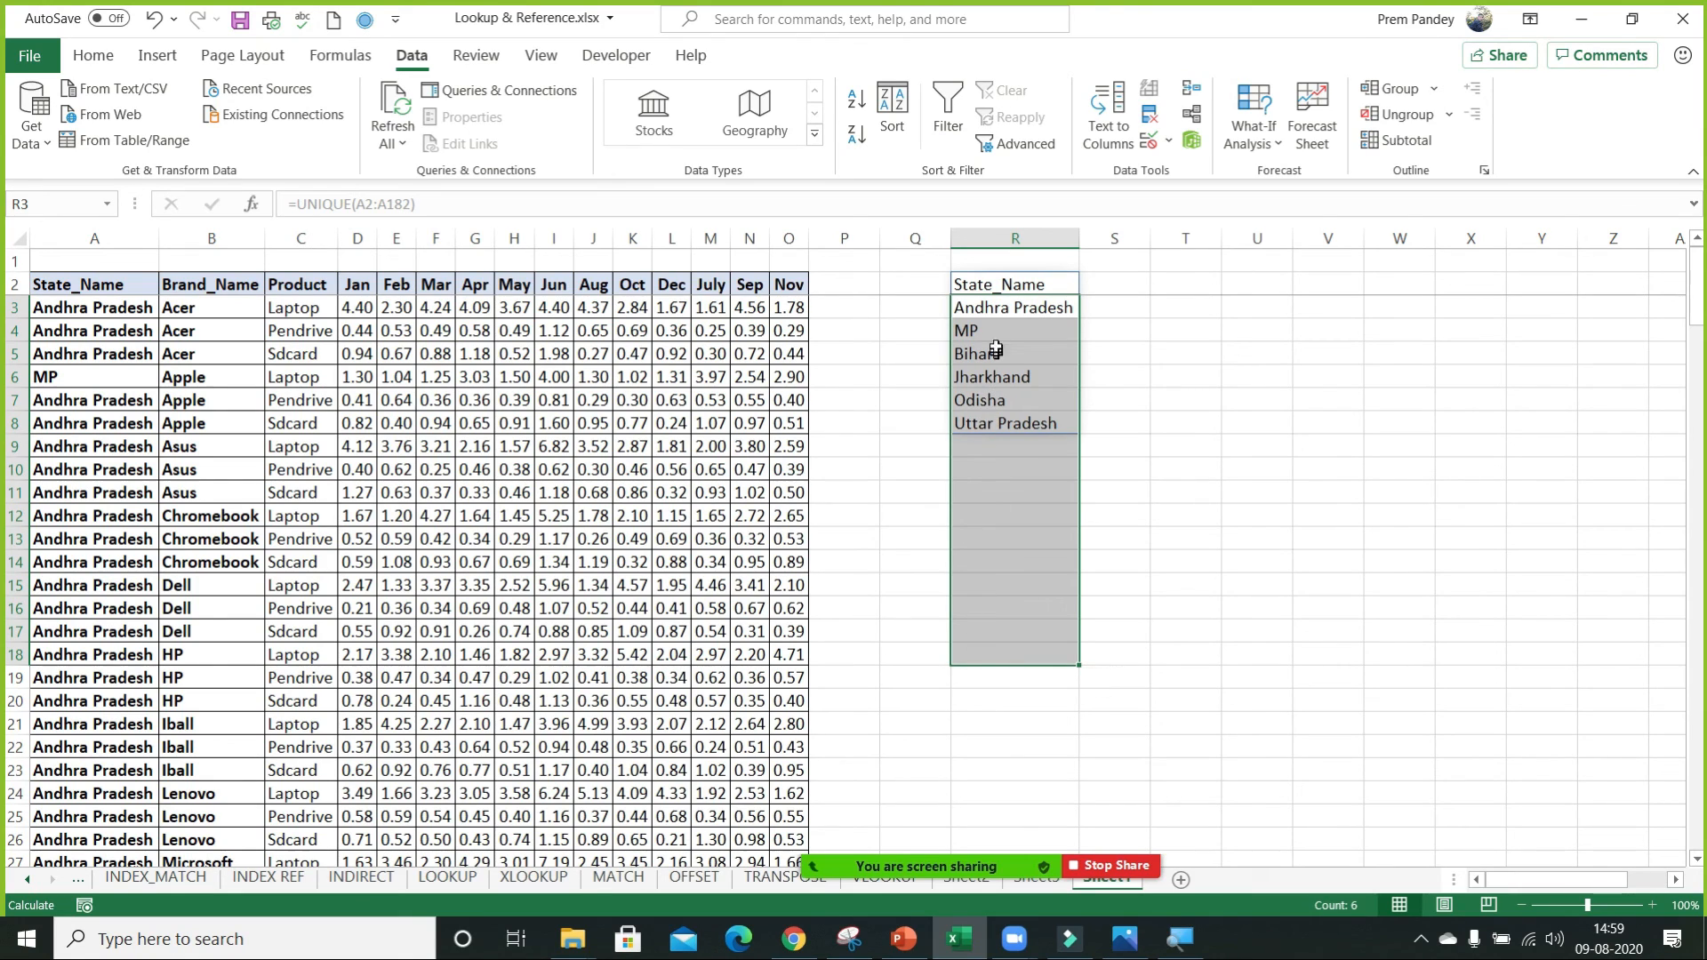
Replace the UNIQUE formula in R2 with the plain header State Name.
{"action": "left_click", "coordinate": [1014, 309]}
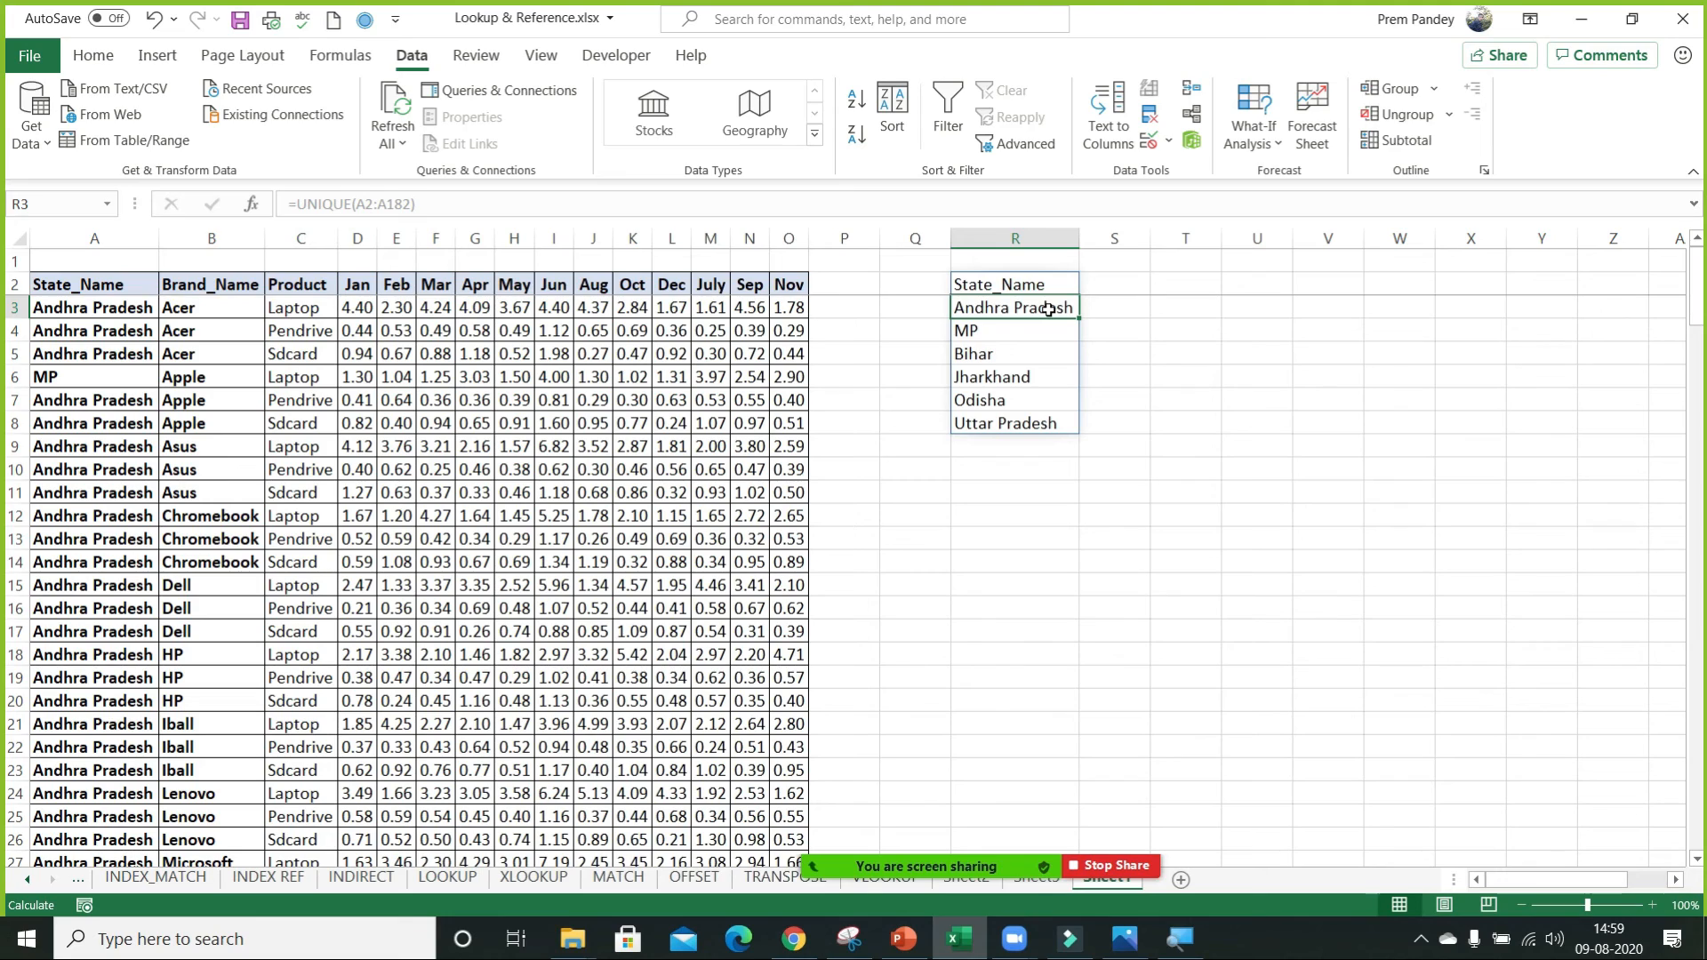
{"action": "key", "text": "Up"}
{"action": "key", "text": "ctrl+c"}
{"action": "key", "text": "ctrl+alt+v"}
{"action": "key", "text": "v"}
{"action": "key", "text": "Return"}
{"action": "key", "text": "Down"}
{"action": "key", "text": "Escape"}
{"action": "key", "text": "Up"}
{"action": "type", "text": "State am"}
{"action": "key", "text": "BackSpace"}
{"action": "key", "text": "BackSpace"}
{"action": "type", "text": "Name"}
{"action": "key", "text": "Return"}
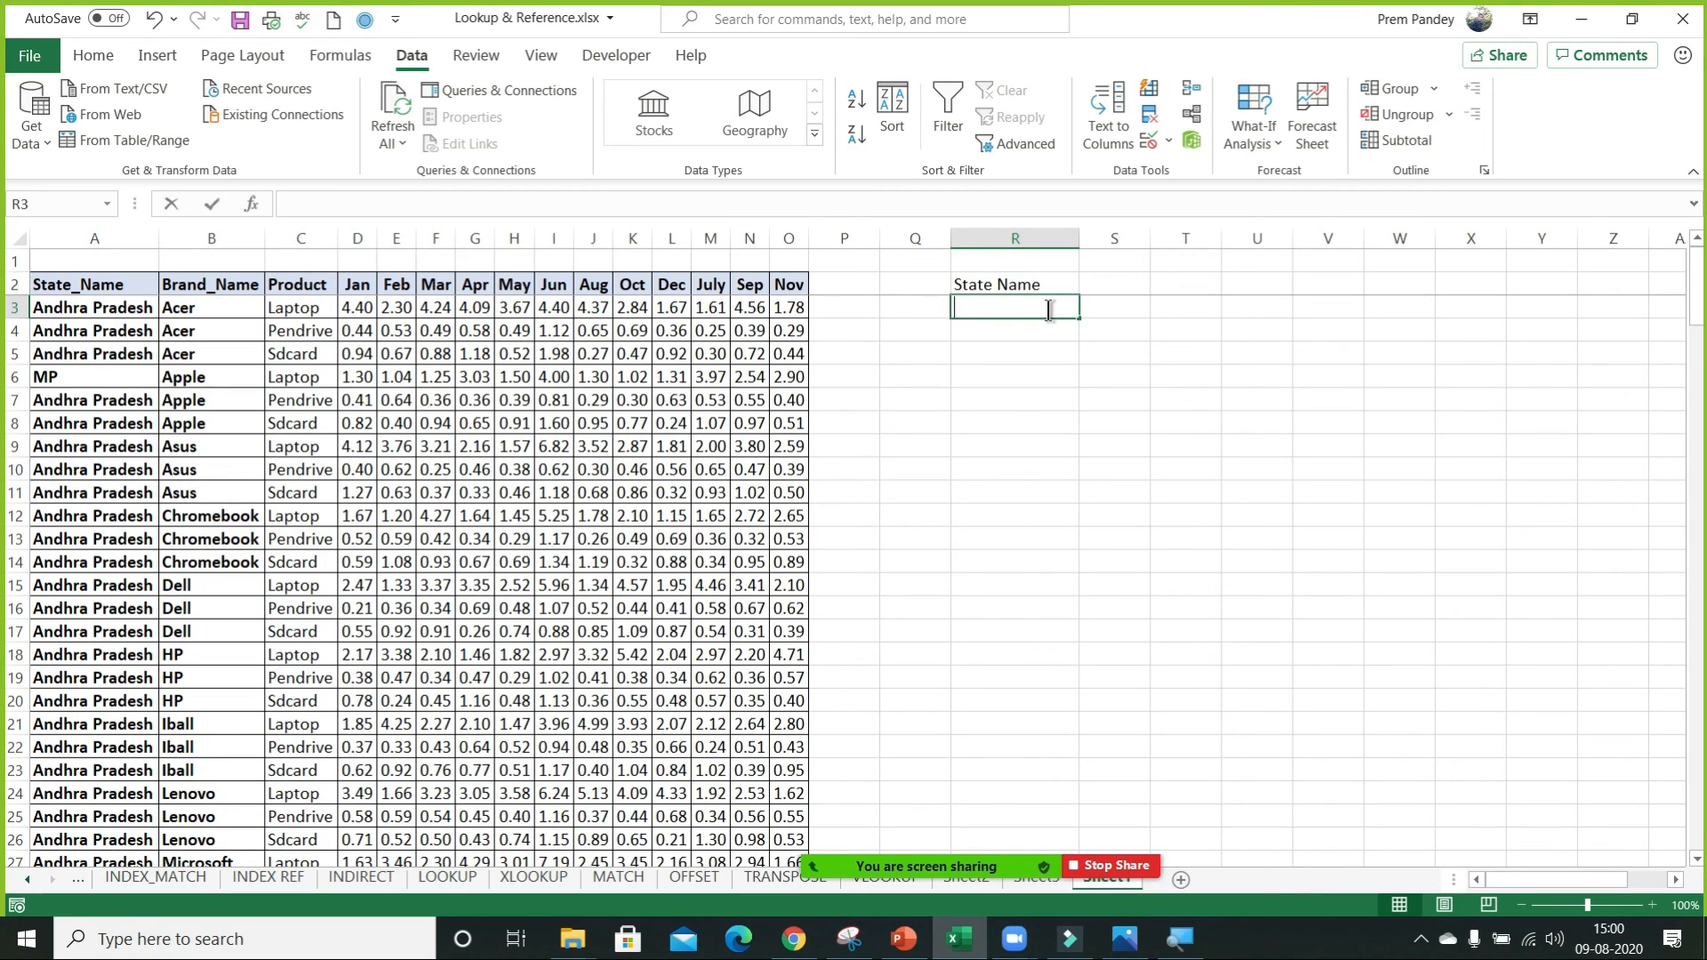
{"action": "type", "text": "="}
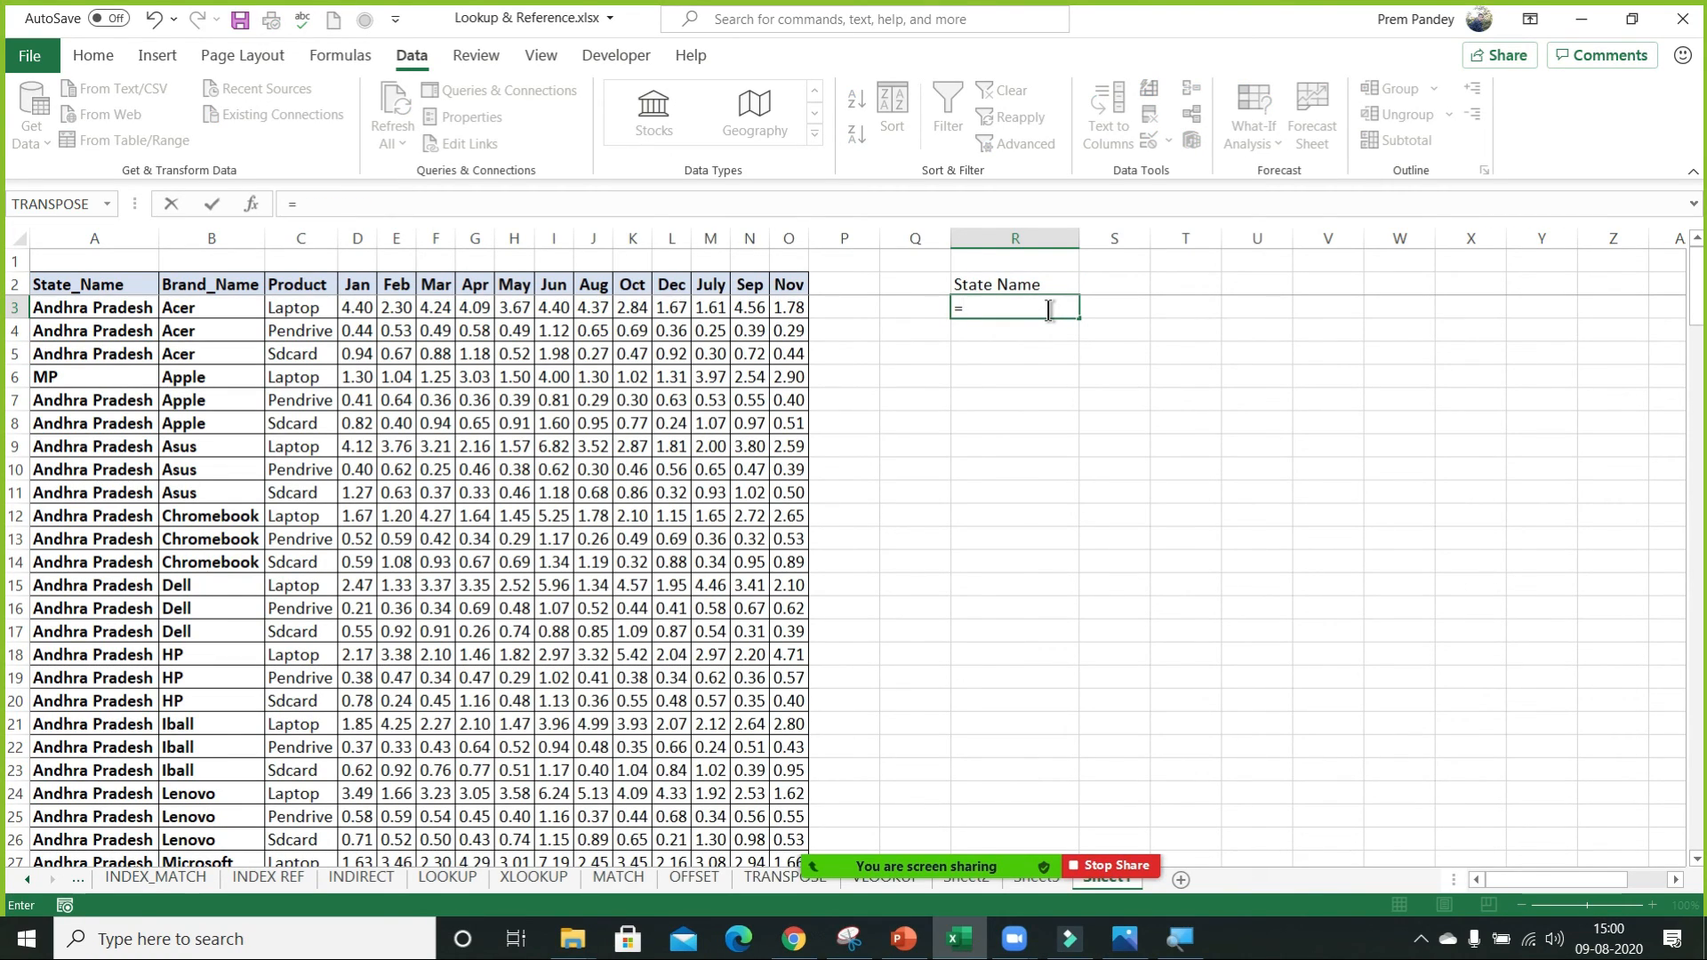
{"action": "type", "text": "sort"}
{"action": "key", "text": "Tab"}
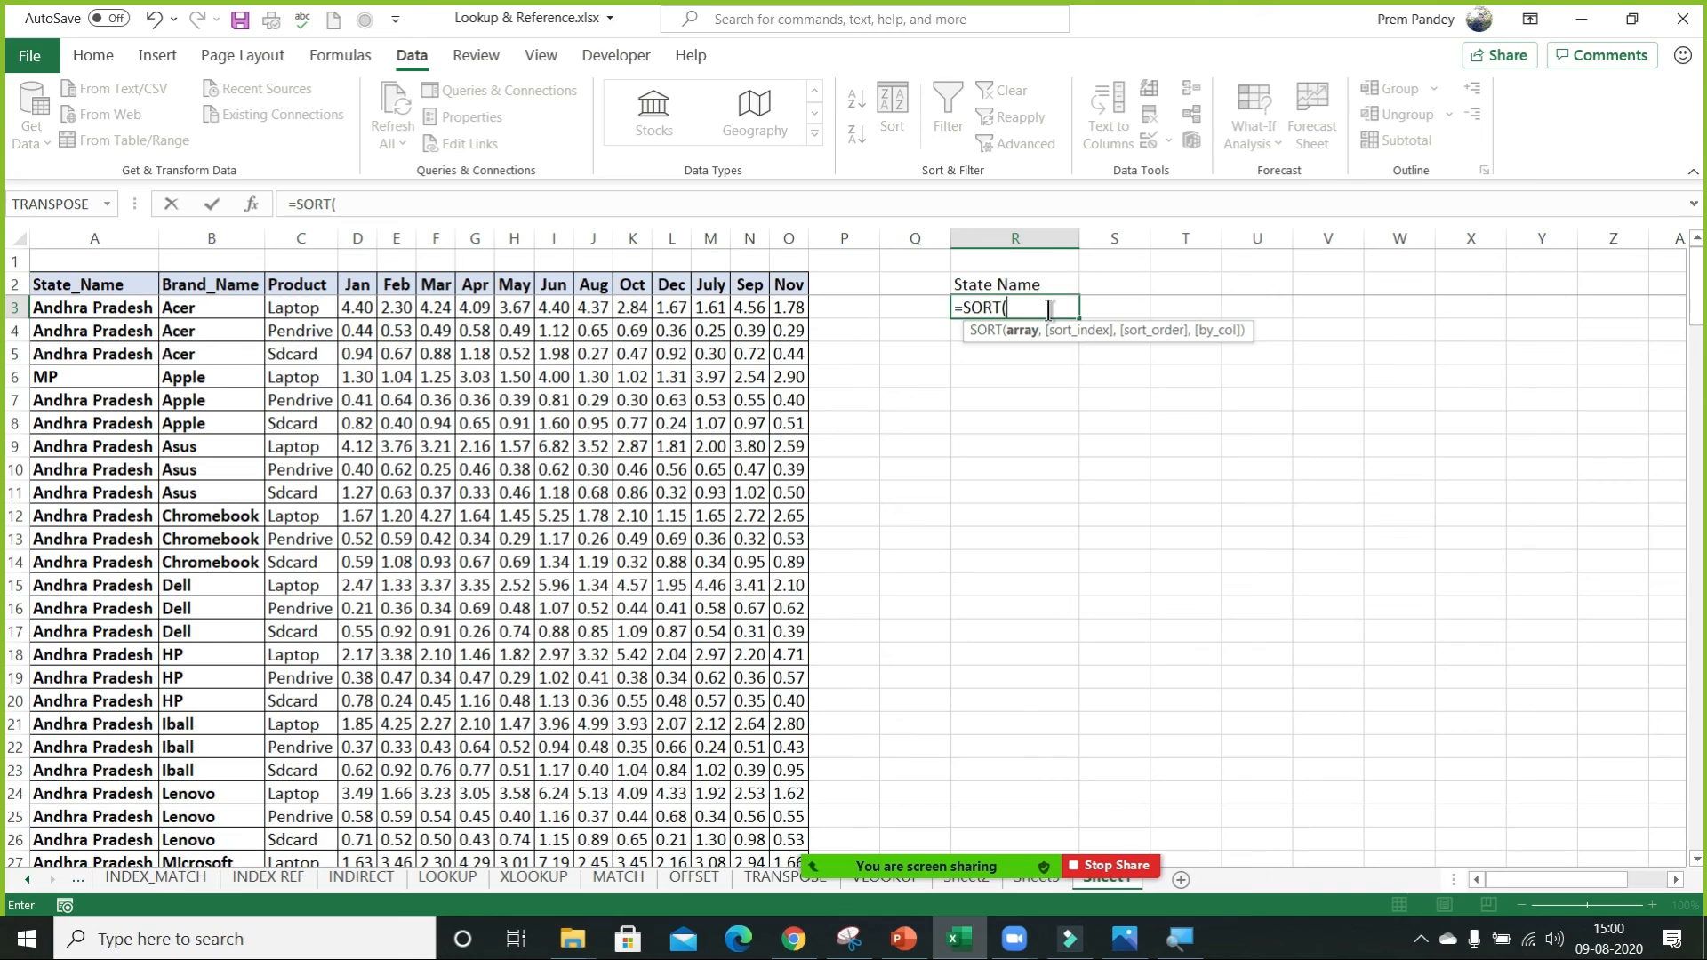
{"action": "type", "text": "fil"}
{"action": "key", "text": "Tab"}
{"action": "left_click", "coordinate": [132, 286]}
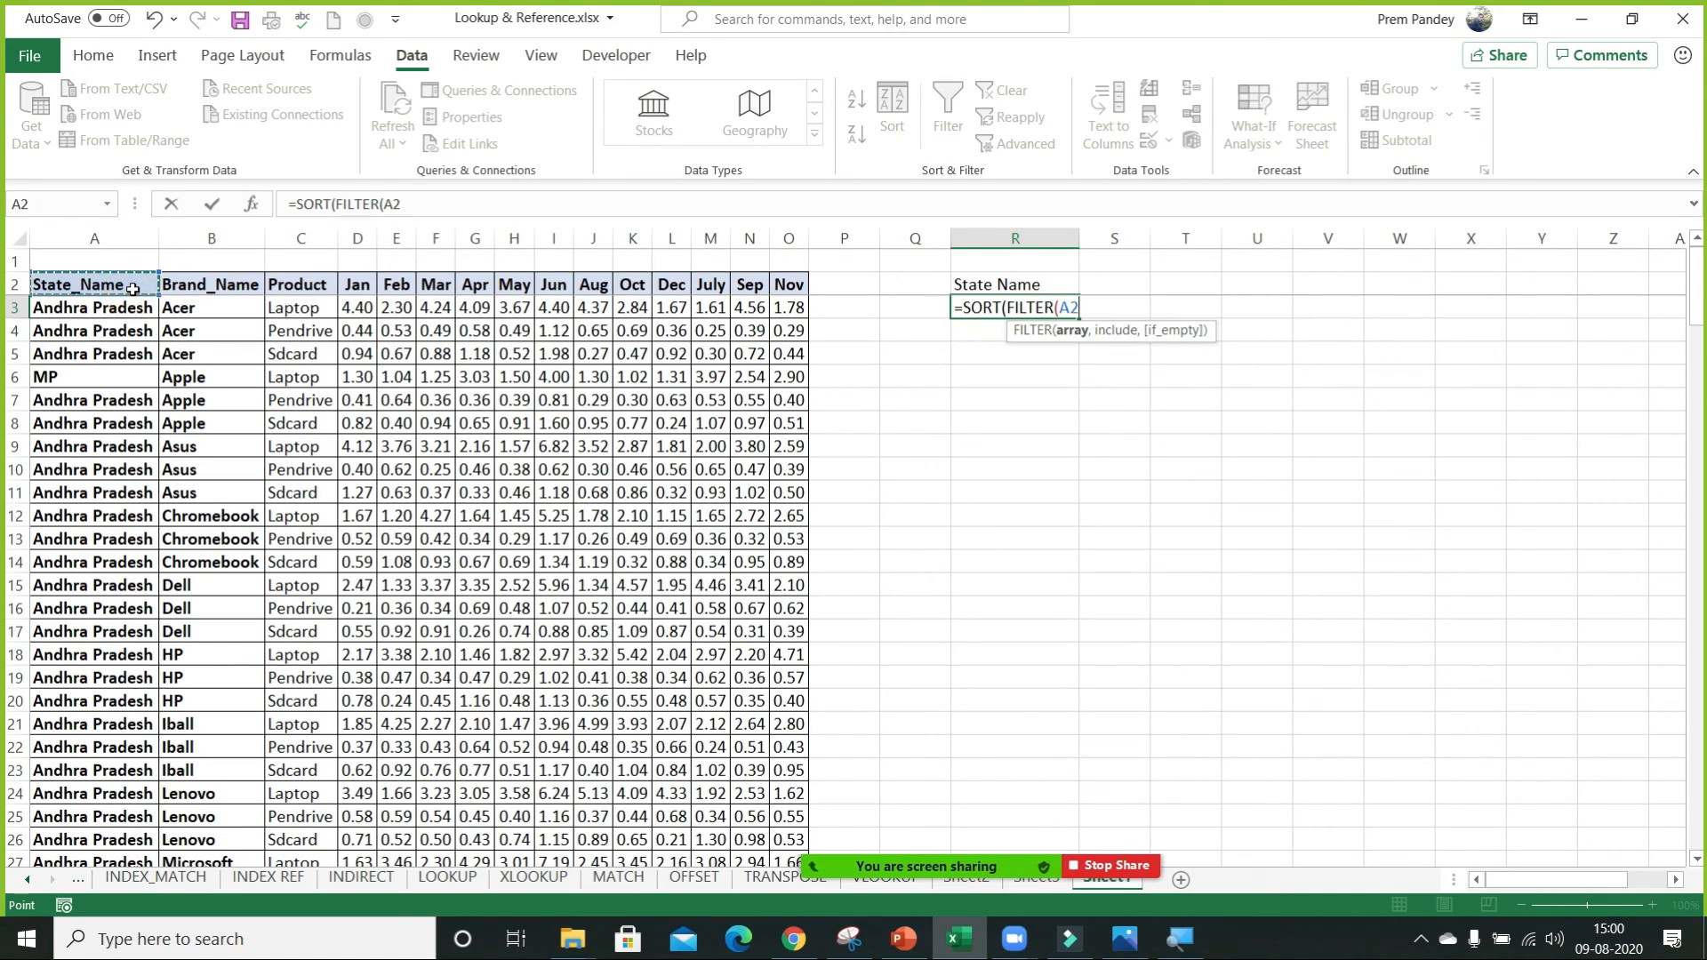
{"action": "key", "text": "Escape"}
Enter =UNIQUE(A3:A182) in R3, below the State Name header, to list each state once.
{"action": "type", "text": "=uni"}
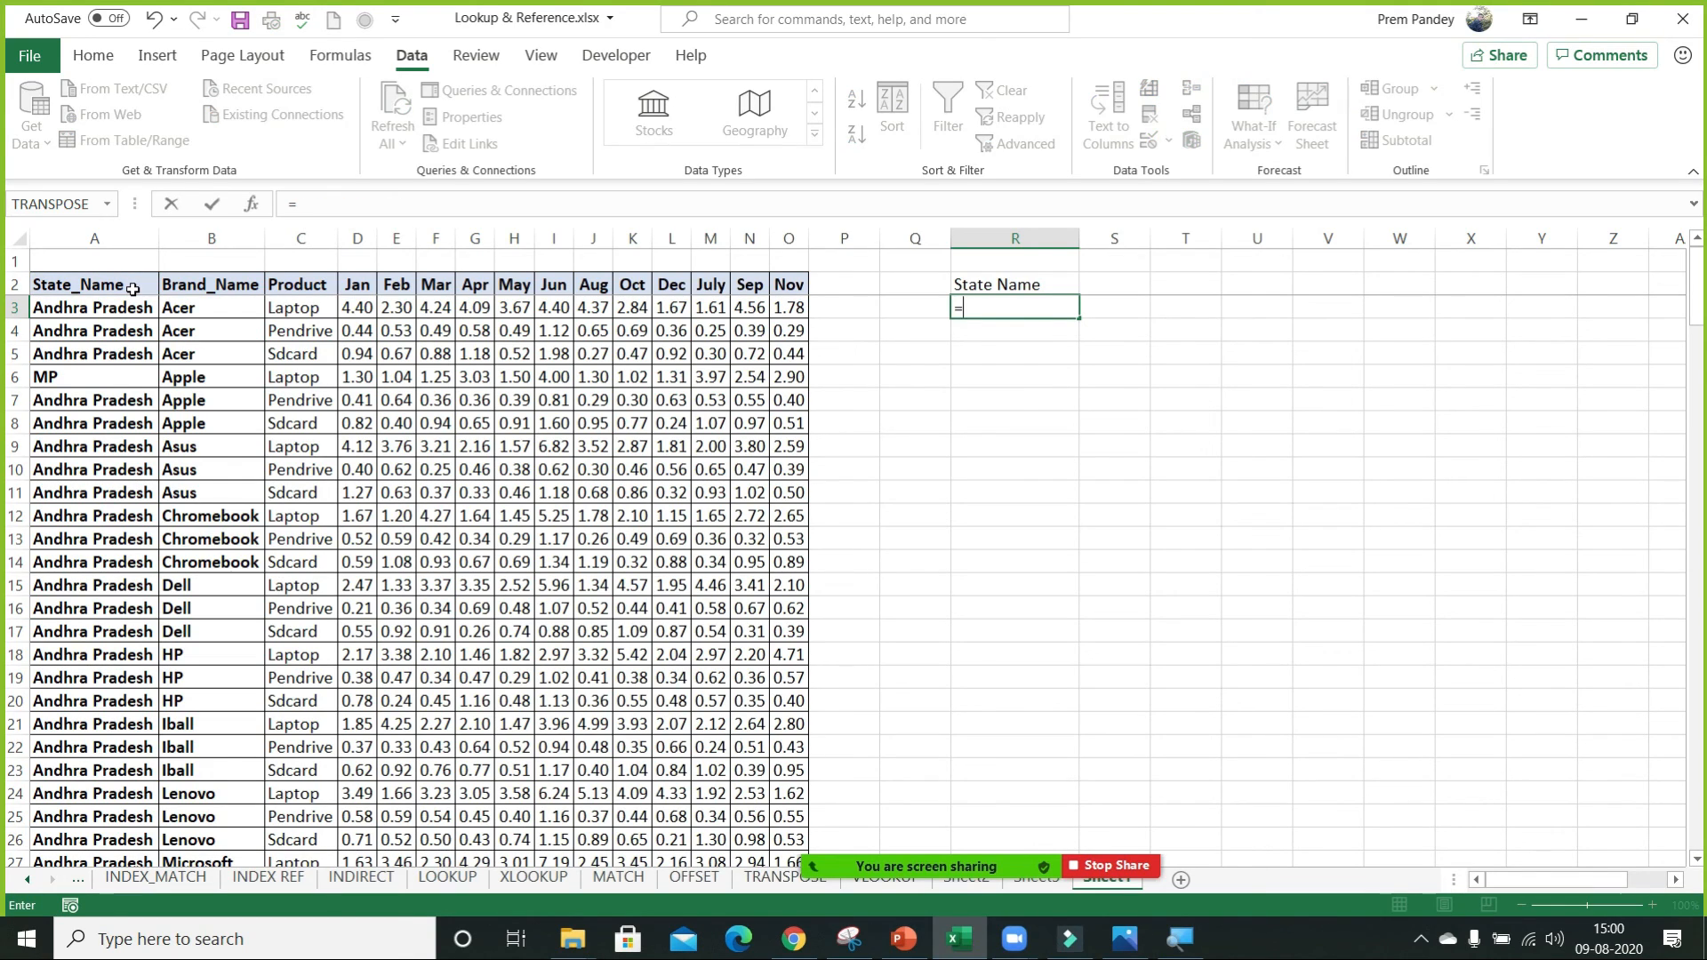
{"action": "key", "text": "Down"}
{"action": "key", "text": "Down"}
{"action": "key", "text": "Tab"}
{"action": "key", "text": "ctrl+Left"}
{"action": "key", "text": "ctrl+Left"}
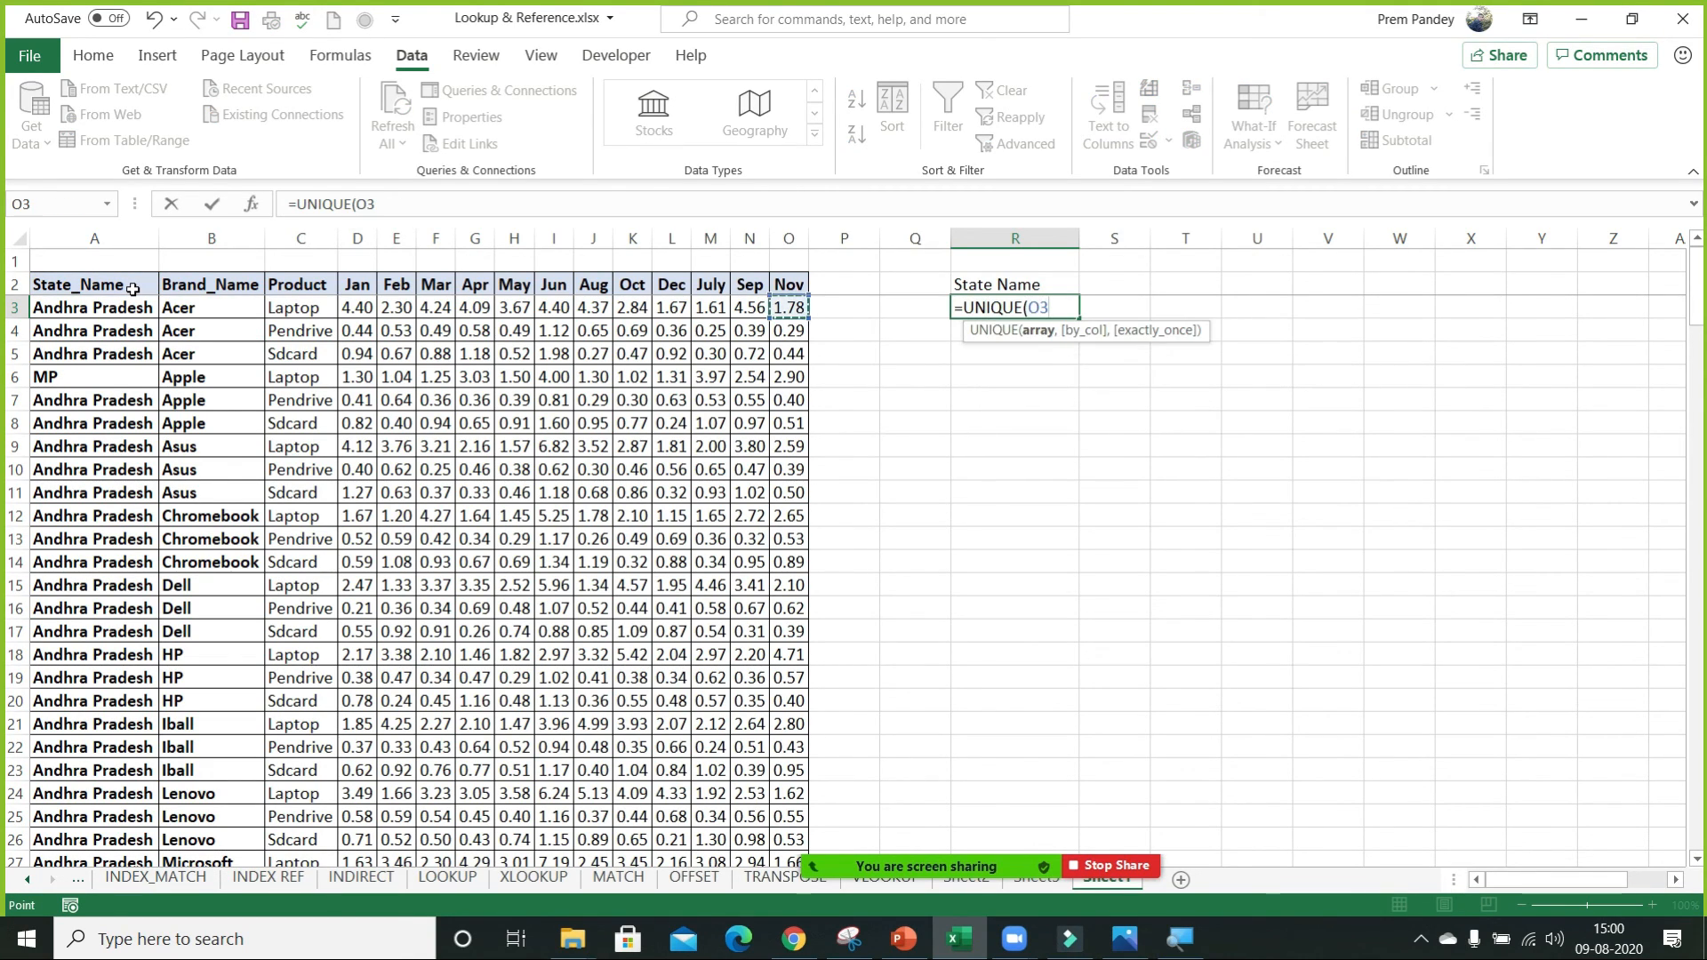
{"action": "key", "text": "ctrl+shift+Down"}
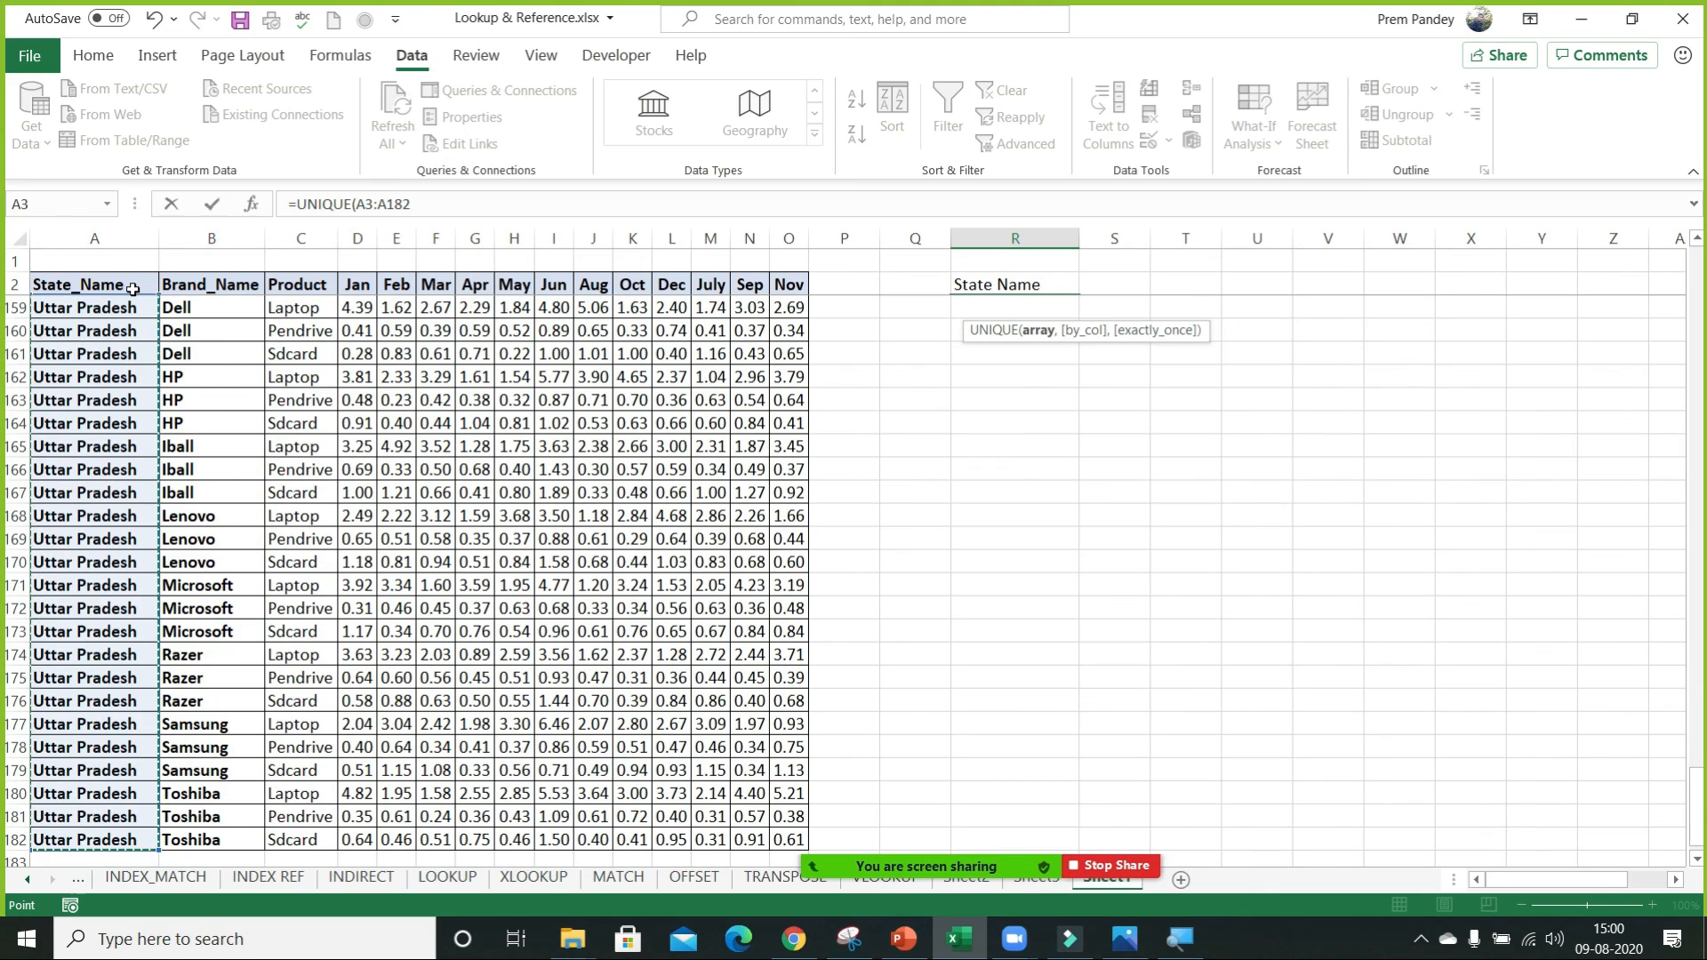
{"action": "key", "text": "ctrl+Return"}
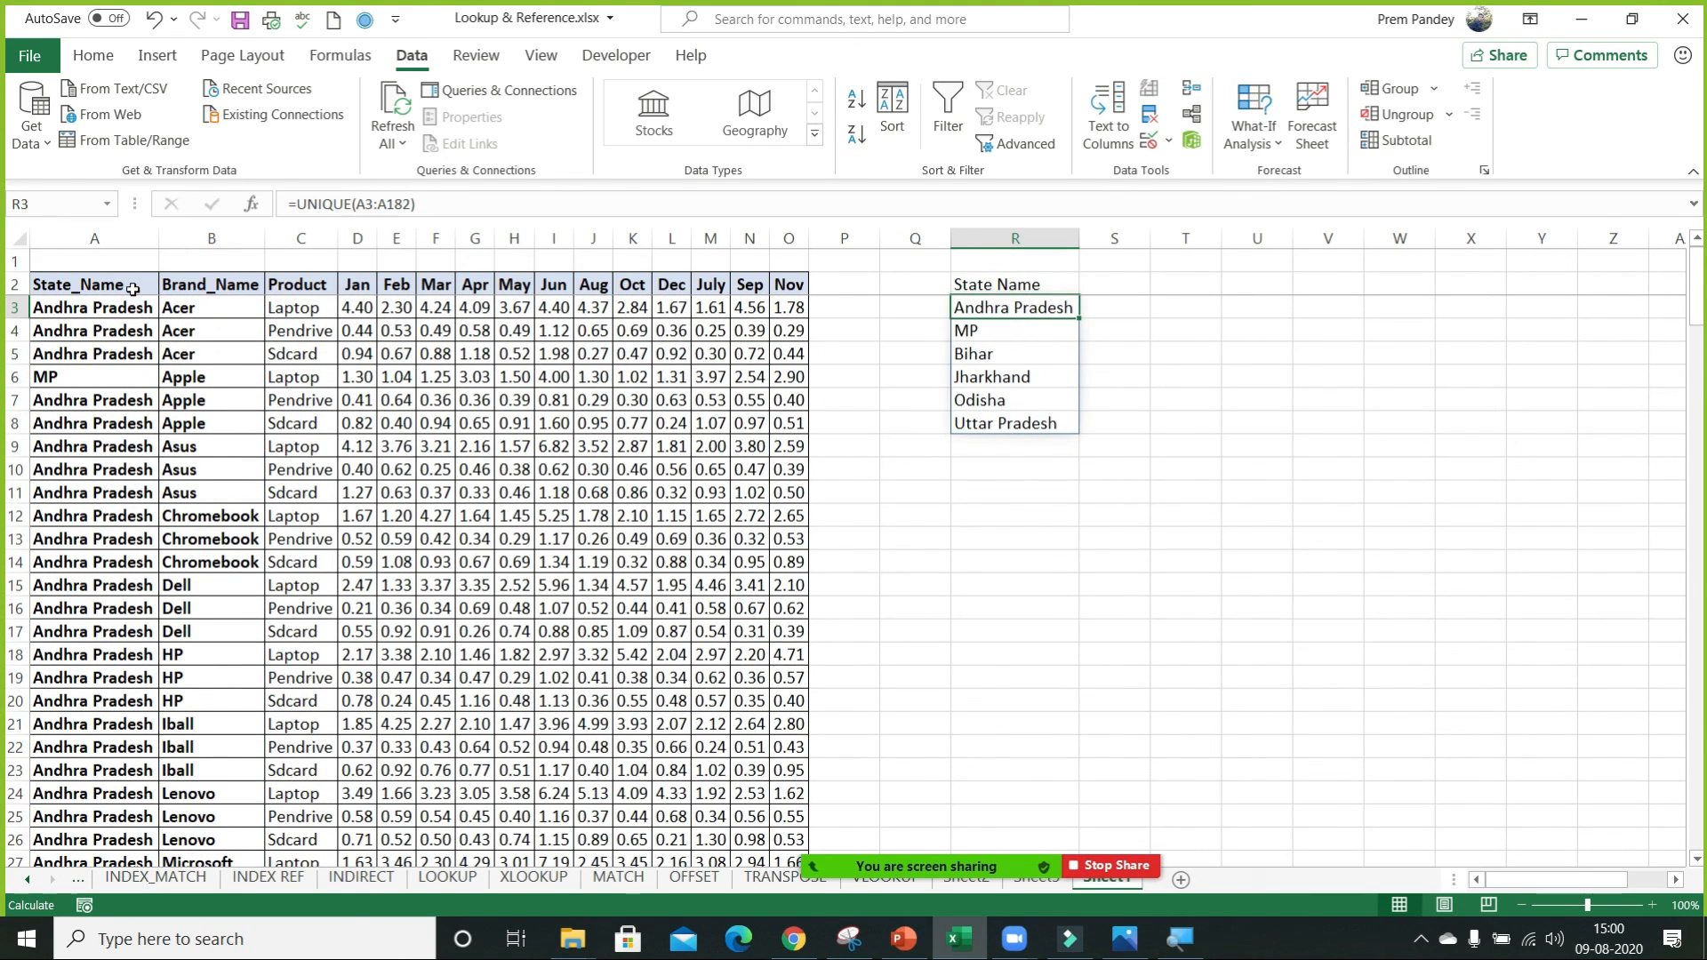
Wrap the UNIQUE formula in R3 in SORT, giving =SORT(UNIQUE(A3:A182)), and accept the closing bracket correction.
{"action": "left_click", "coordinate": [298, 204]}
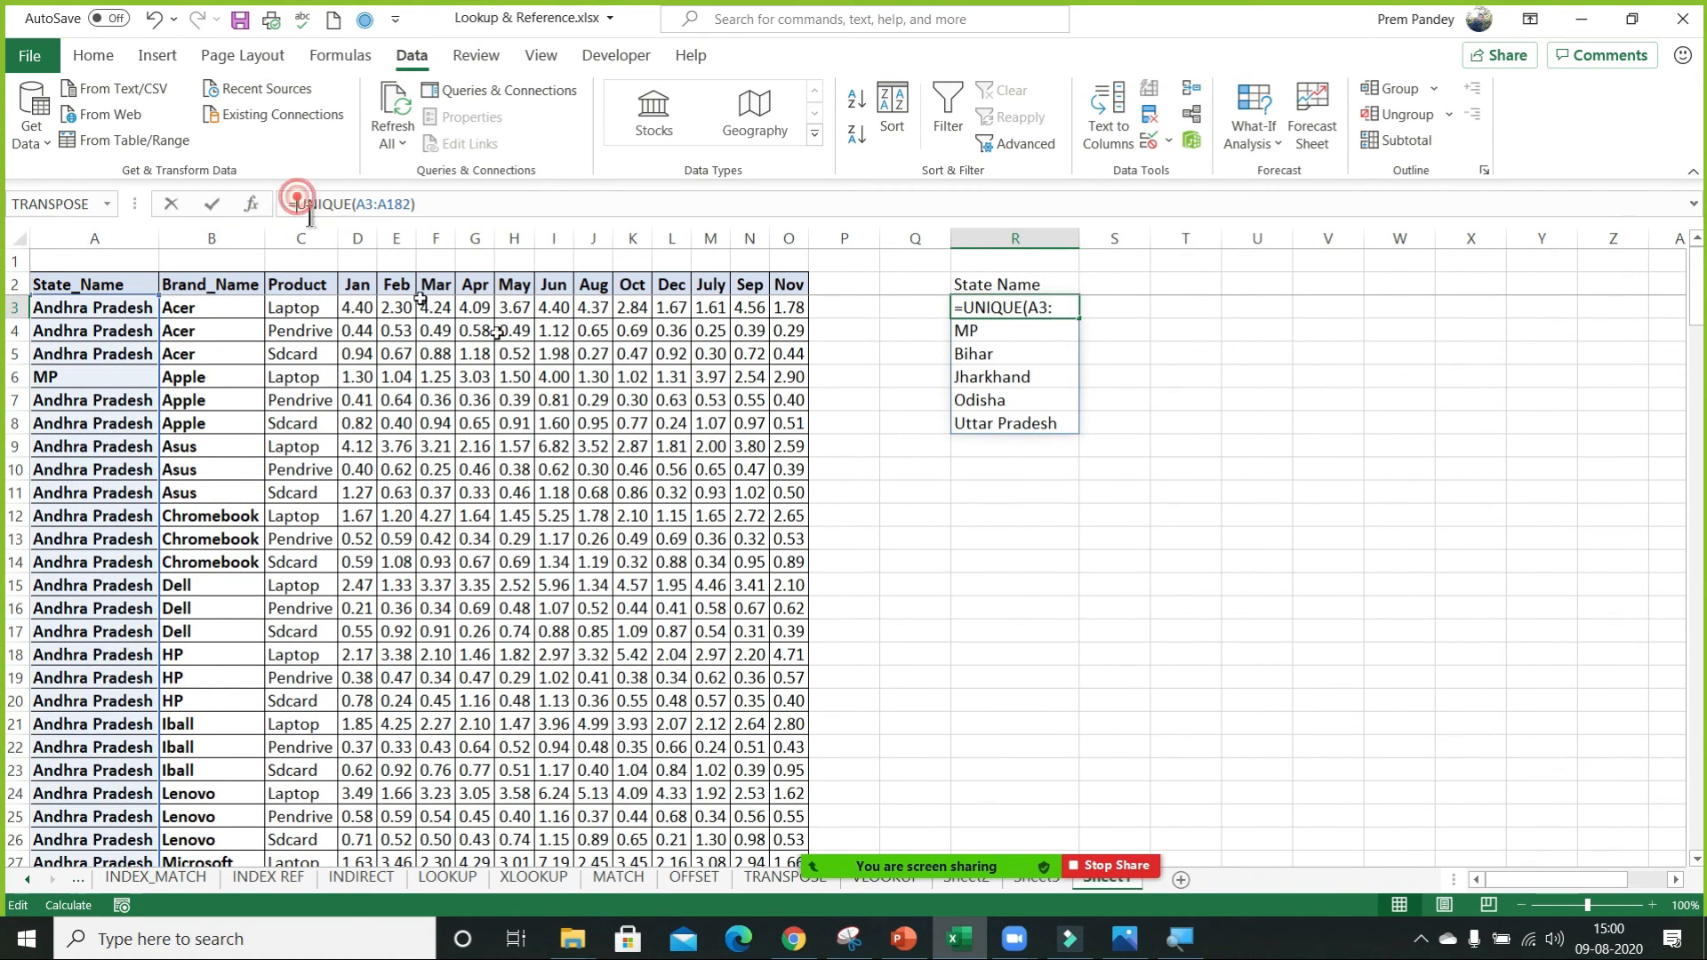
{"action": "type", "text": "sort"}
{"action": "key", "text": "Tab"}
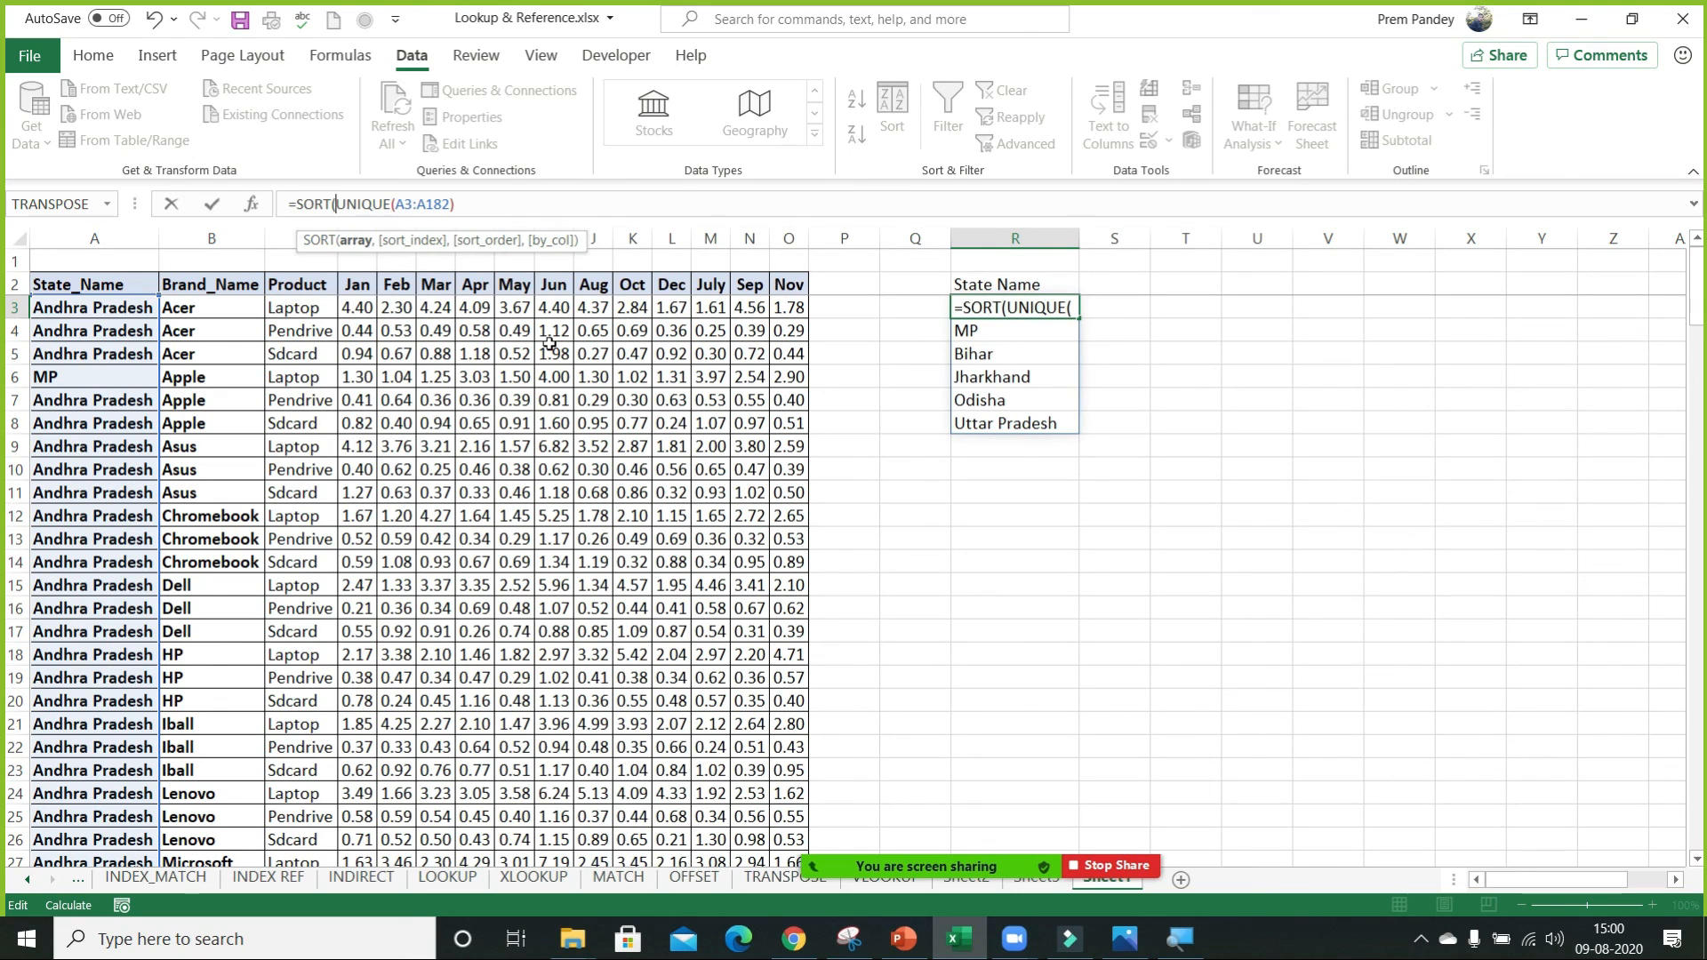
{"action": "key", "text": "ctrl+Return"}
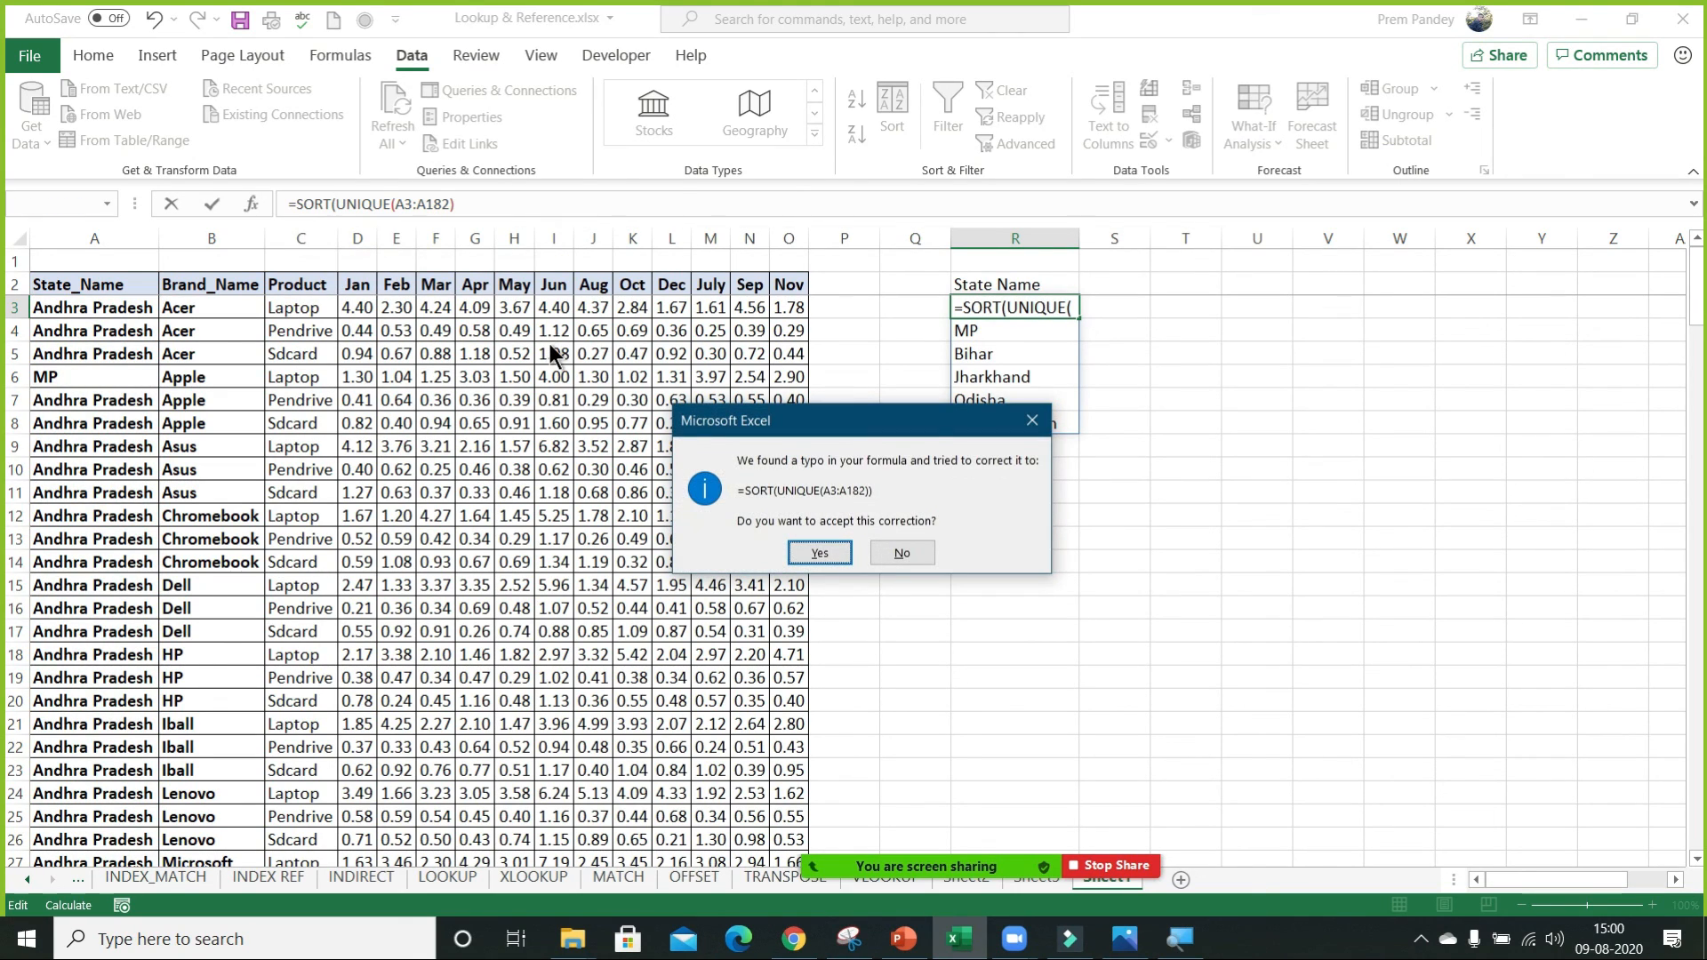
{"action": "key", "text": "Return"}
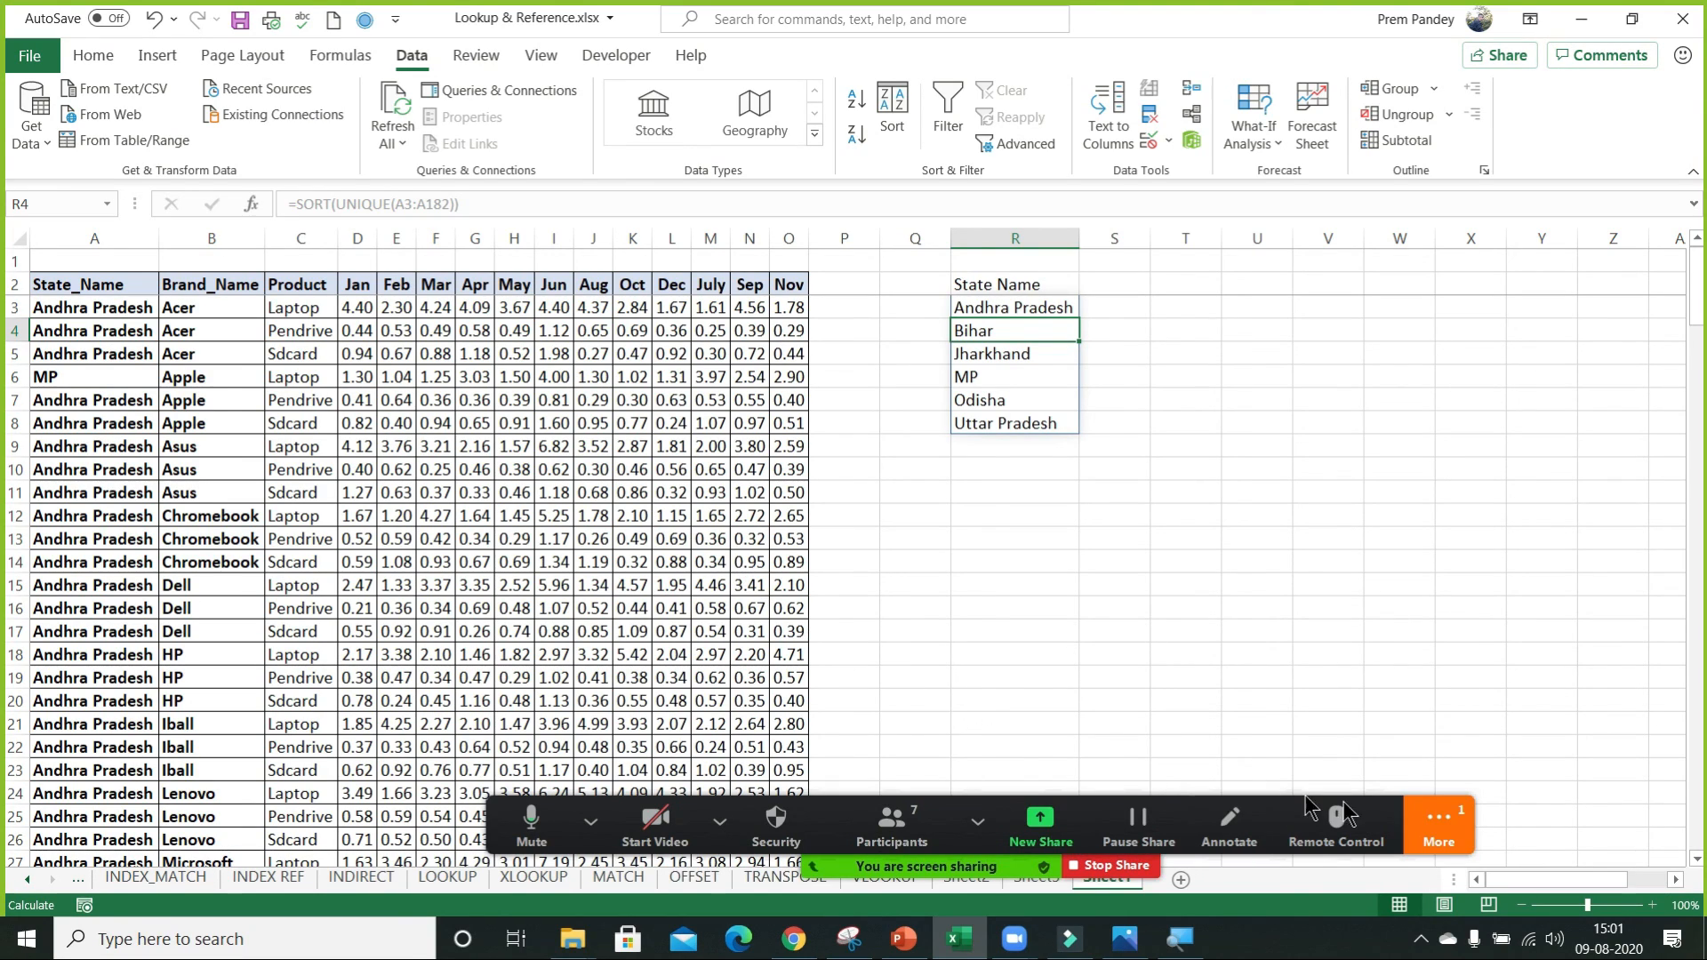
Open the additional options of the Zoom meeting controls.
{"action": "left_click", "coordinate": [1460, 814]}
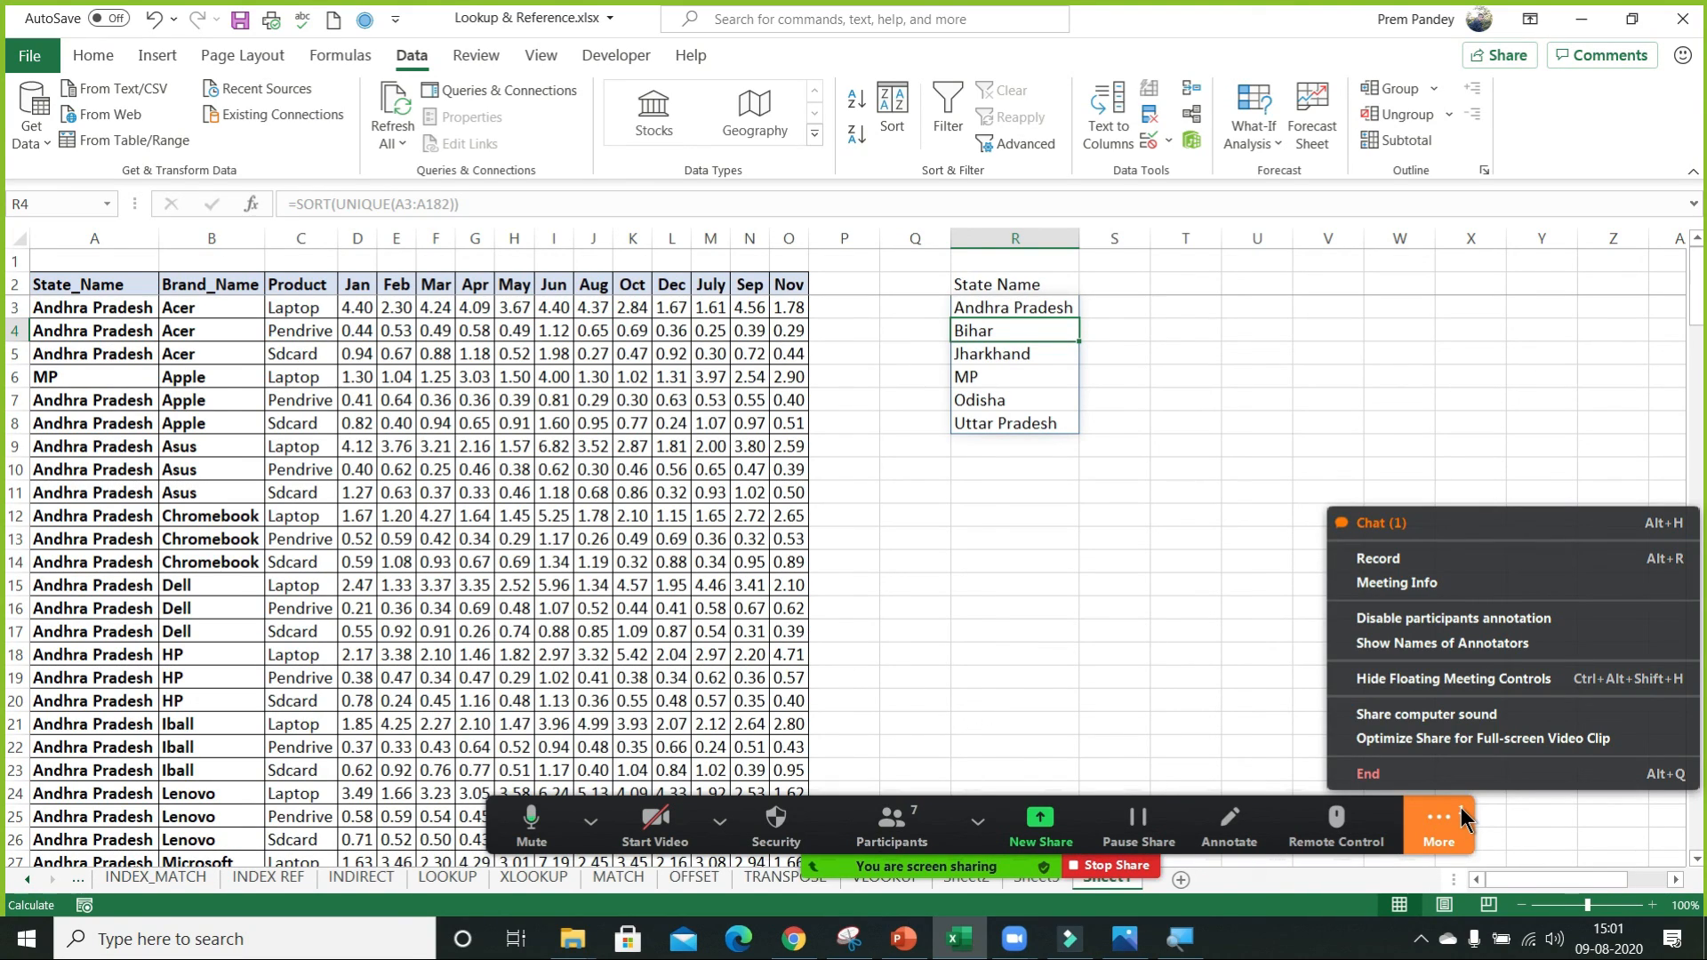